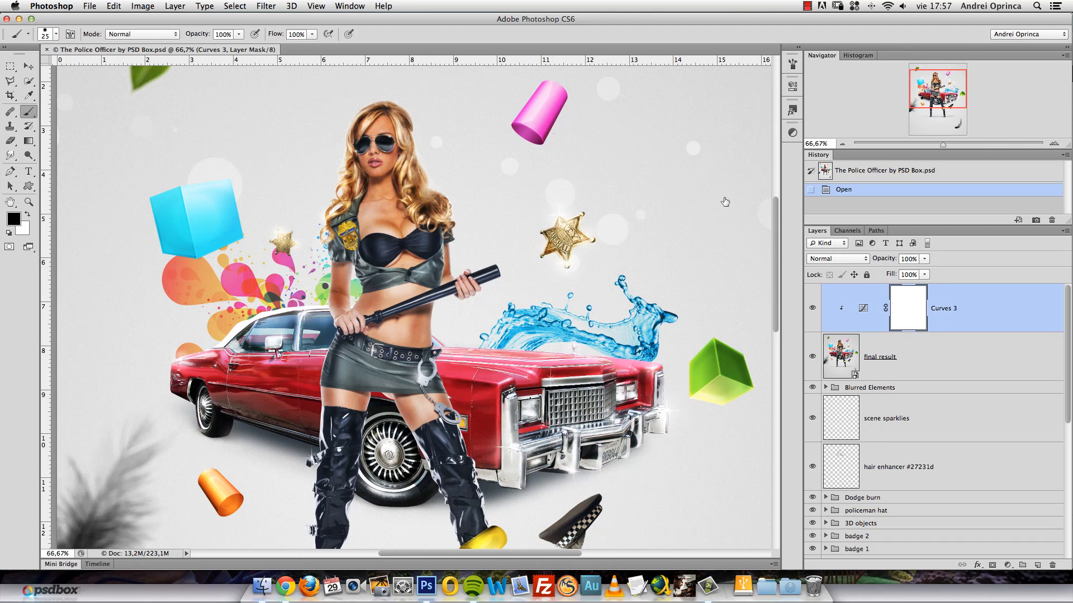
left_click_drag(956, 92, 945, 91)
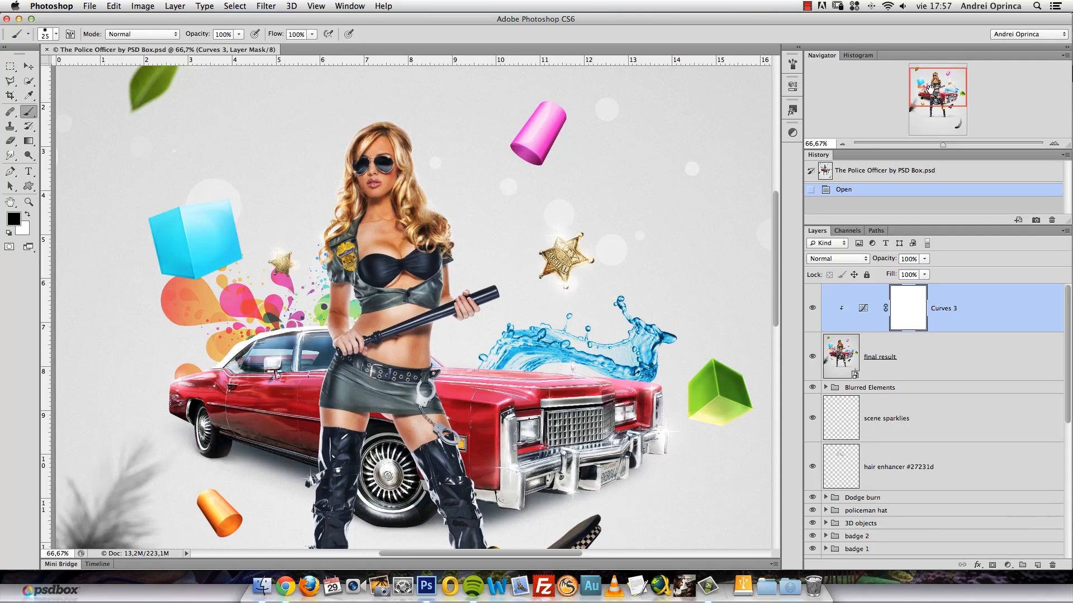
left_click_drag(932, 88, 945, 86)
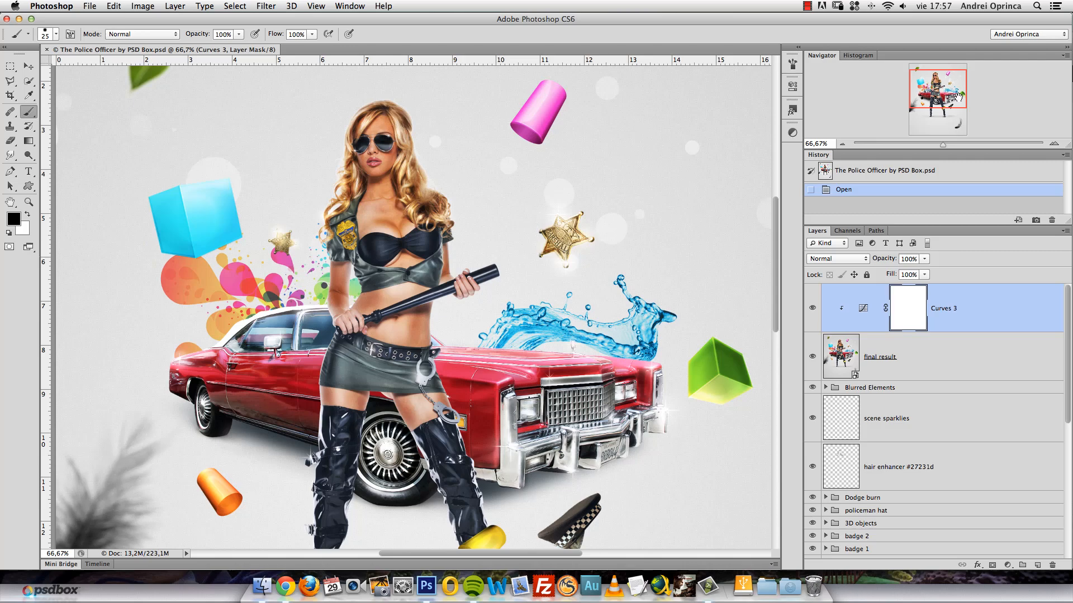
Switch to Chrome, search psdbox.com for "the police officer" and open The Police Officer – Photoshop Tutorial.
left_click(285, 585)
left_click(769, 93)
type("the police officer")
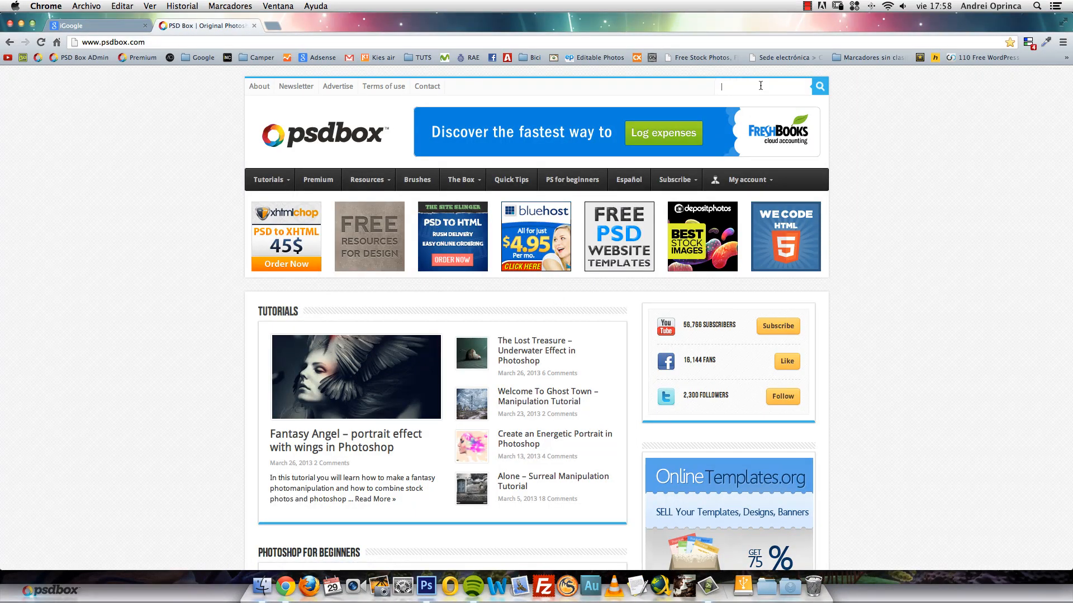
key("Return")
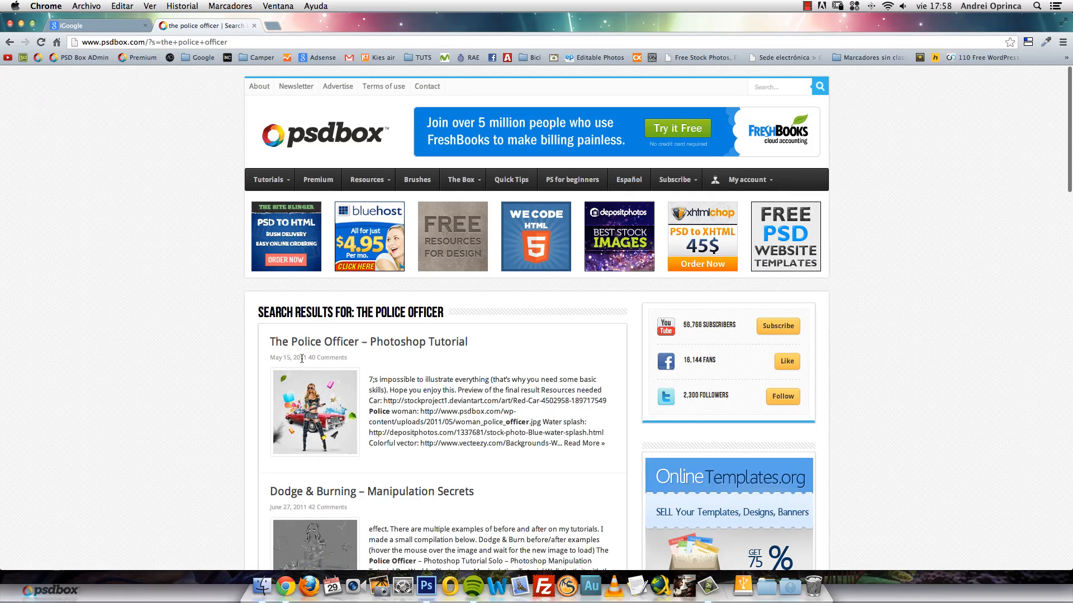
left_click(433, 347)
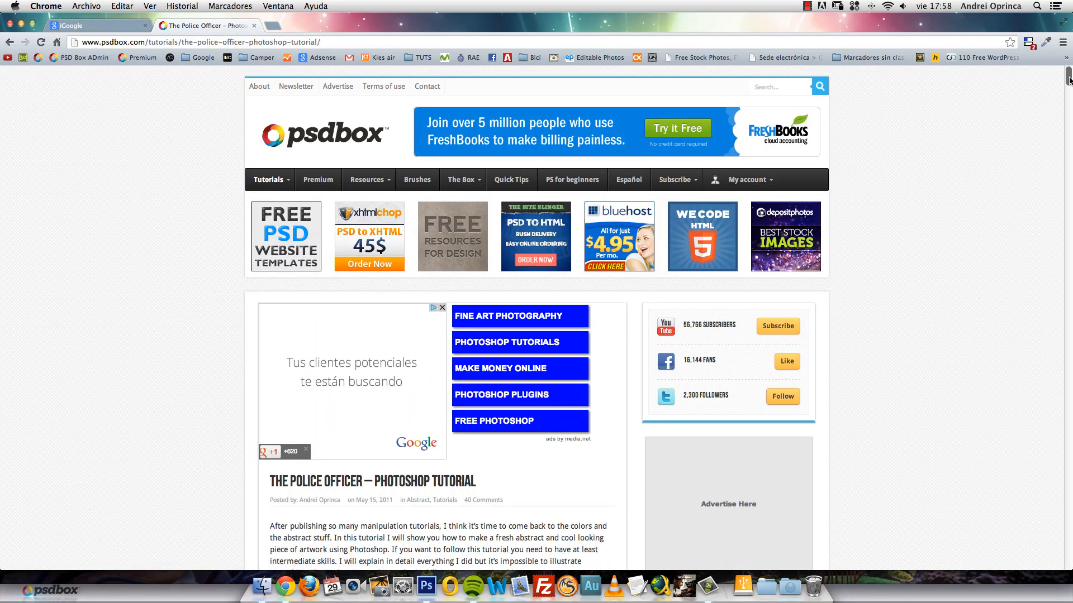
Look through the written steps of the Police Officer tutorial, then return to the start of the page.
left_click_drag(1068, 79, 1002, 376)
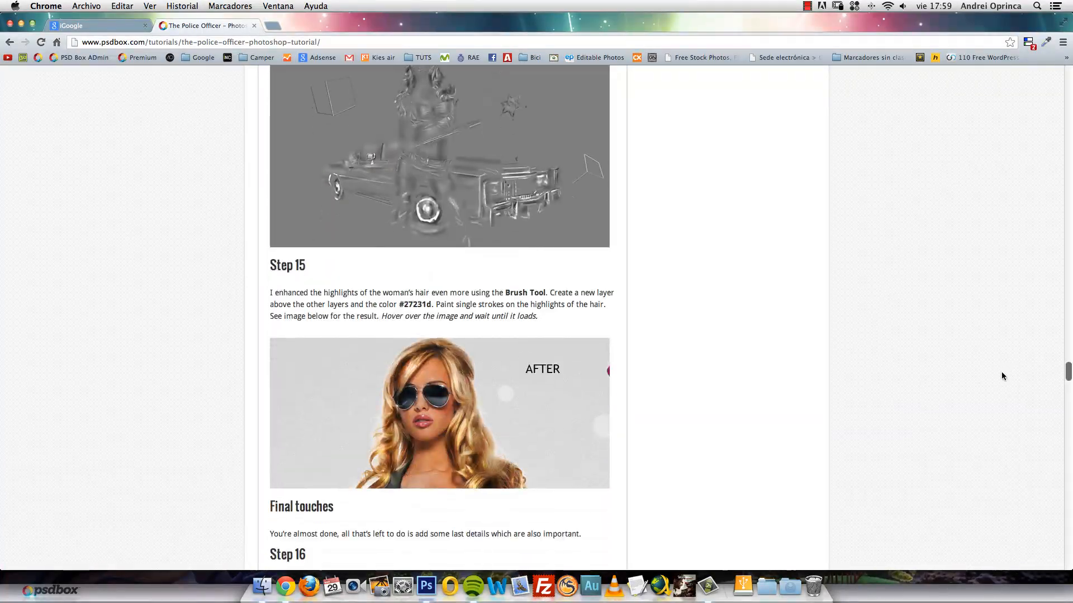
scroll(1001, 371, "down", 3)
scroll(1001, 380, "up", 3)
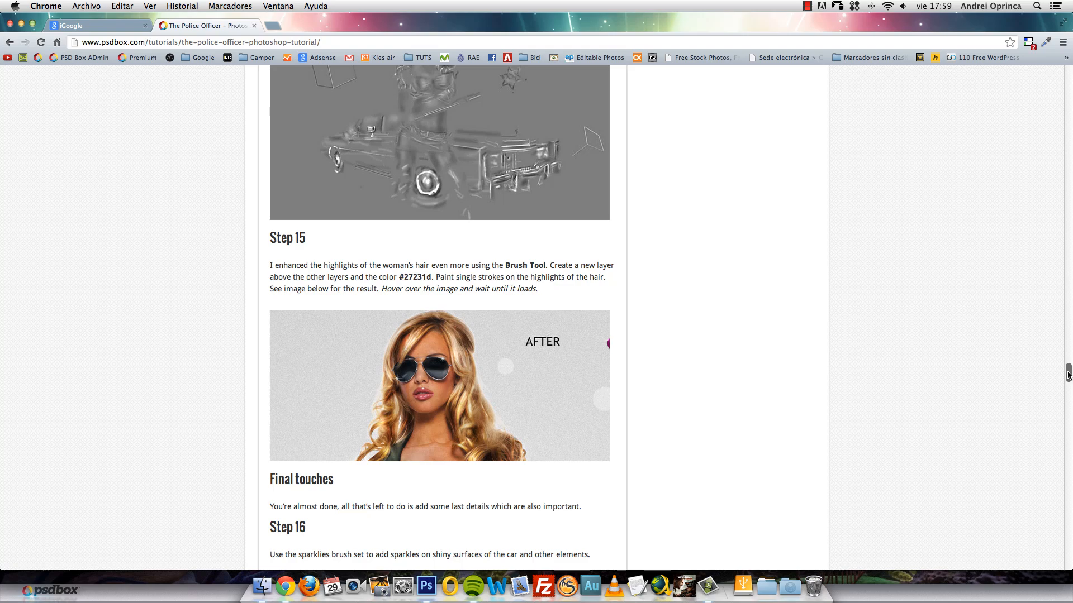
left_click_drag(1068, 374, 1069, 51)
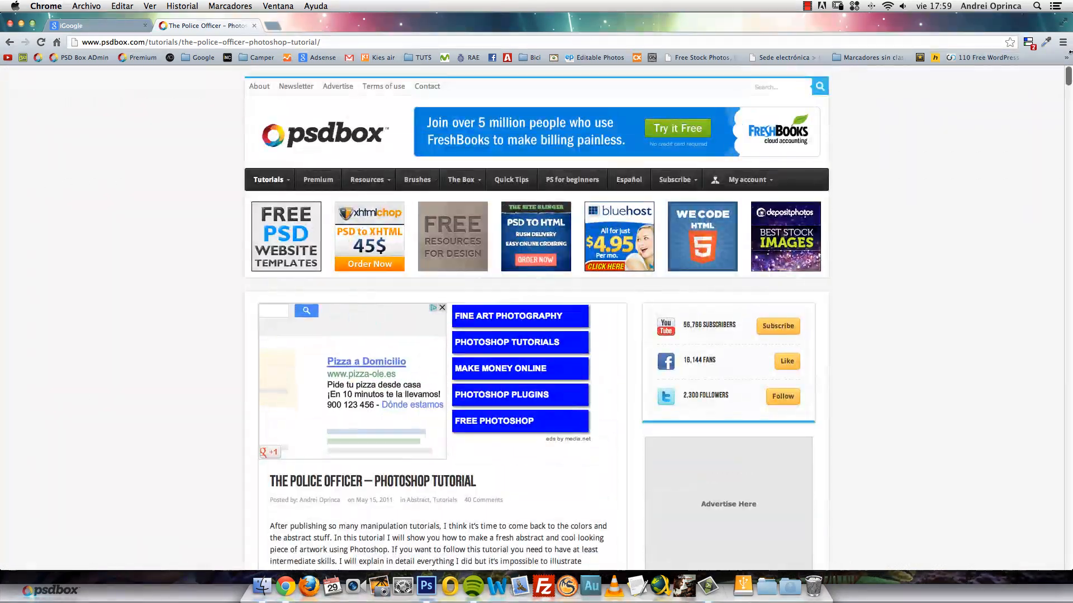
Switch back to Photoshop and close the document The Police Officer by PSD Box.psd.
left_click(426, 575)
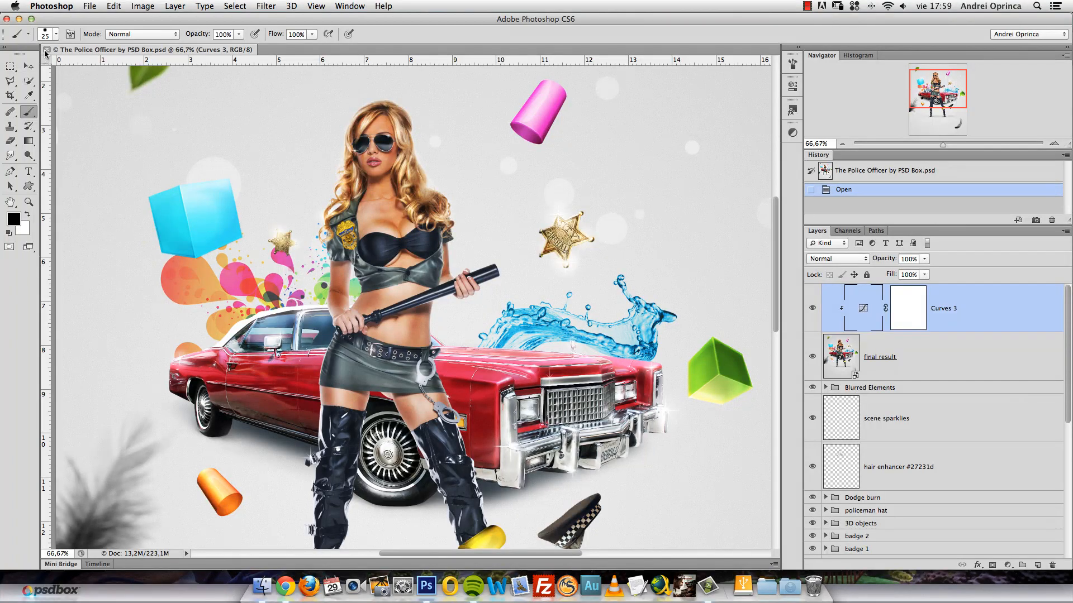
left_click(46, 50)
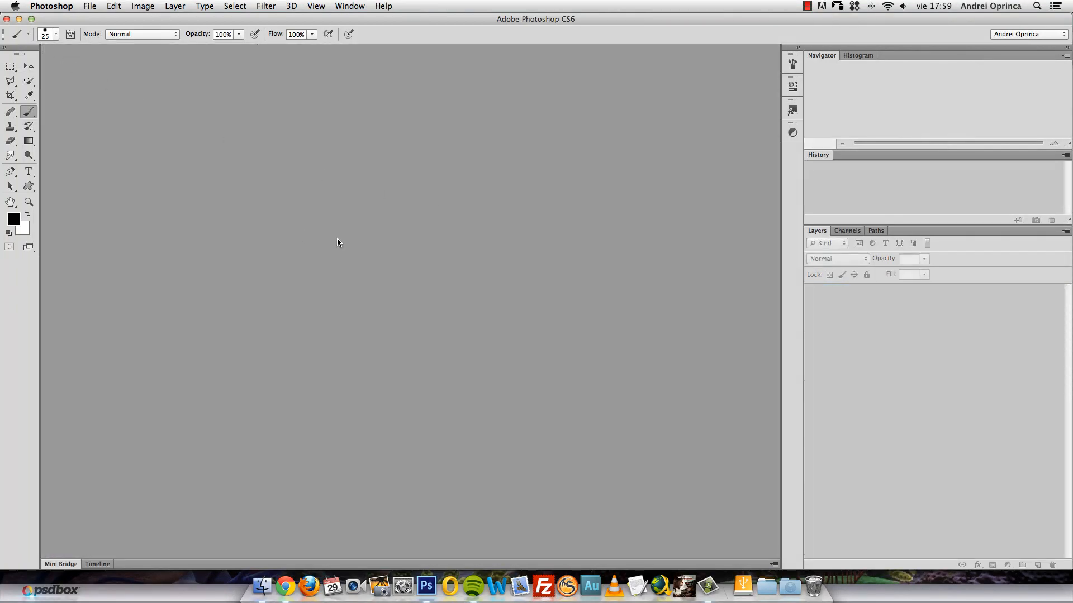
Start a new document and name it "Police Officer PSD Box".
key("super+n")
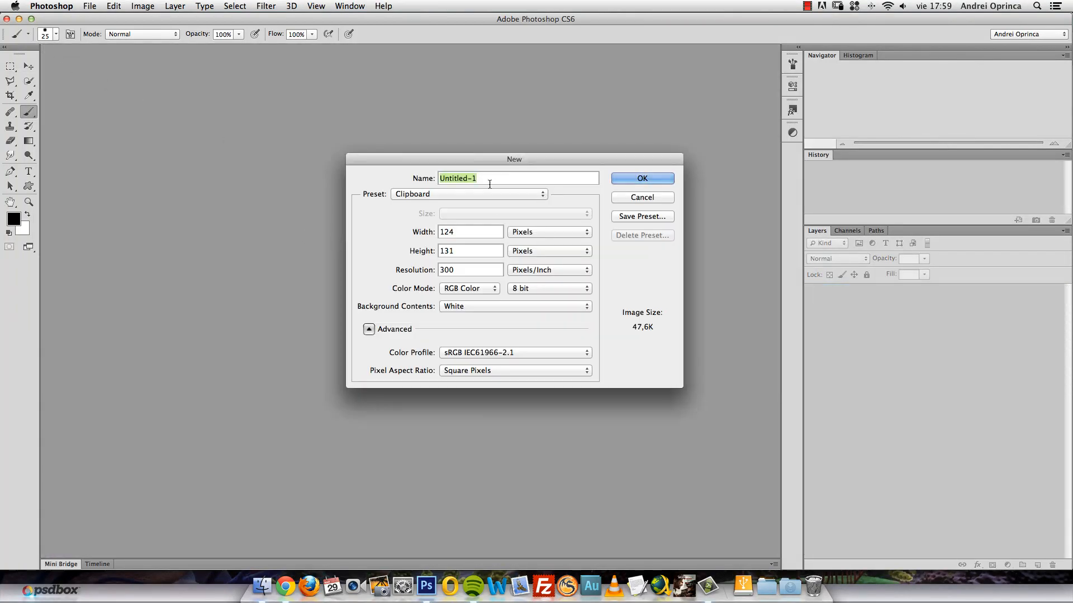
double_click(446, 231)
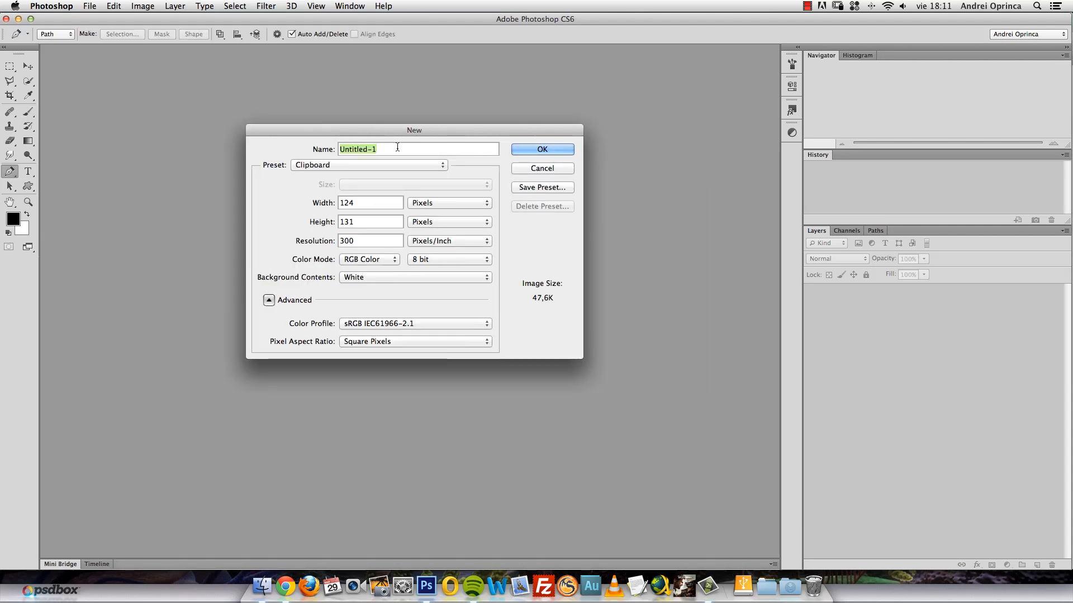
type("PS")
key("BackSpace")
key("BackSpace")
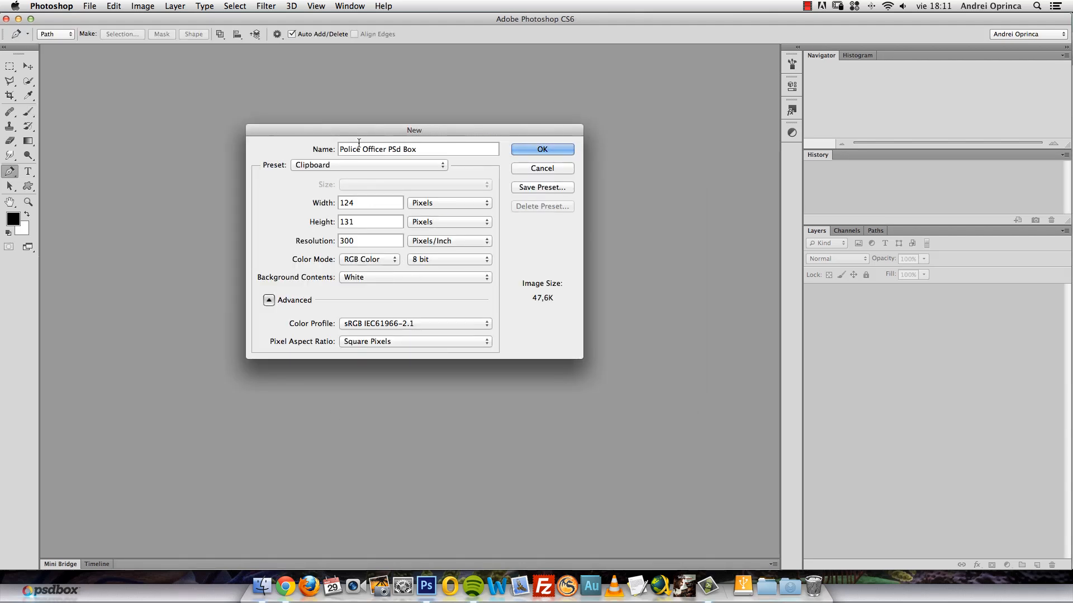
key("BackSpace")
type("D")
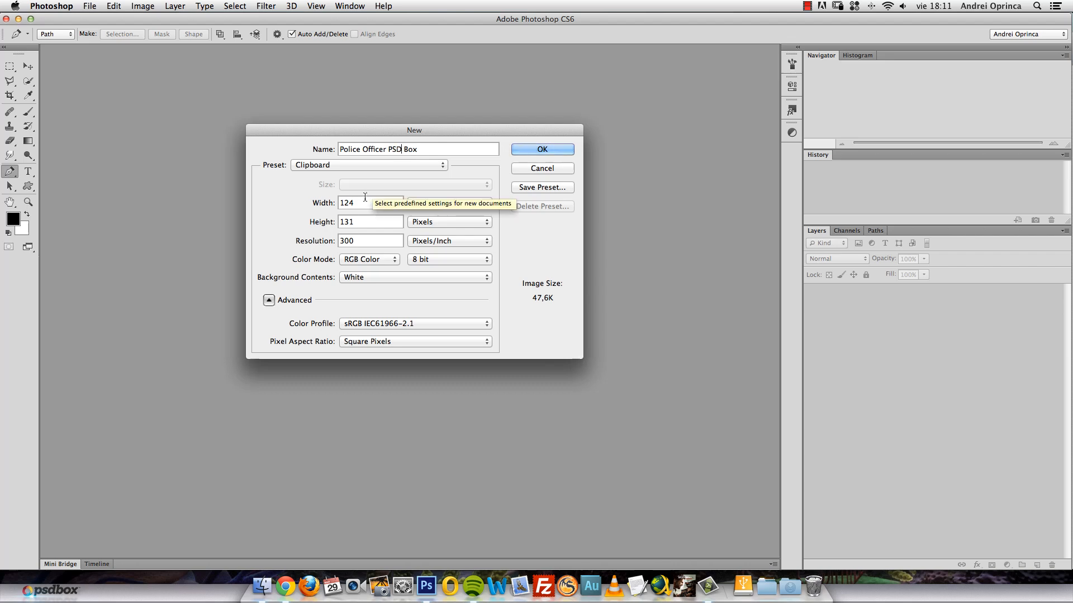
Set the new document's width to 1920 pixels and height to 2400 pixels, and create it.
double_click(365, 201)
type("19")
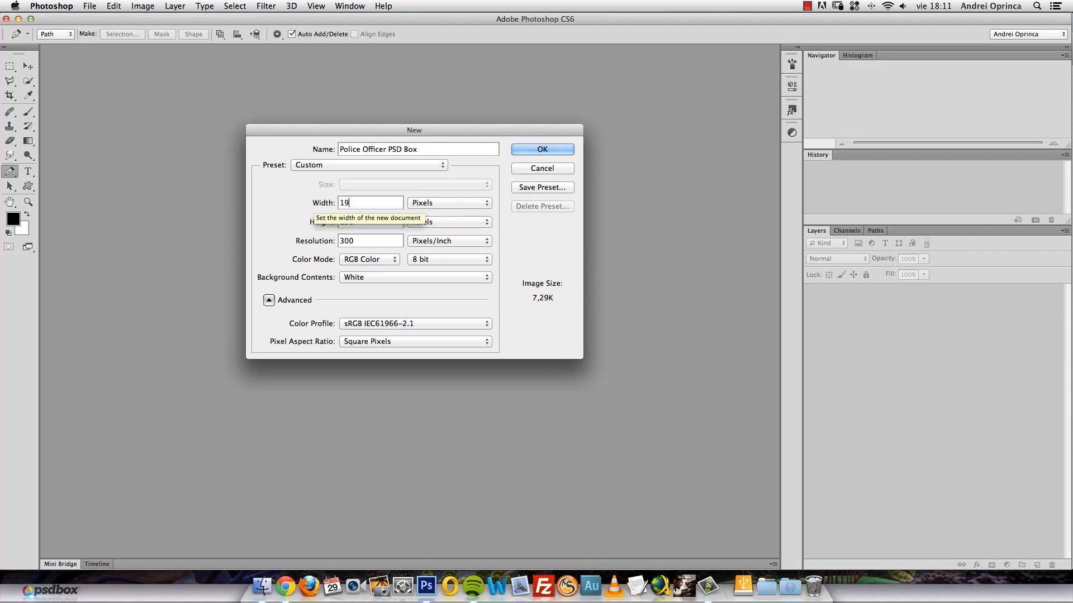
type("2")
key("BackSpace")
type("20")
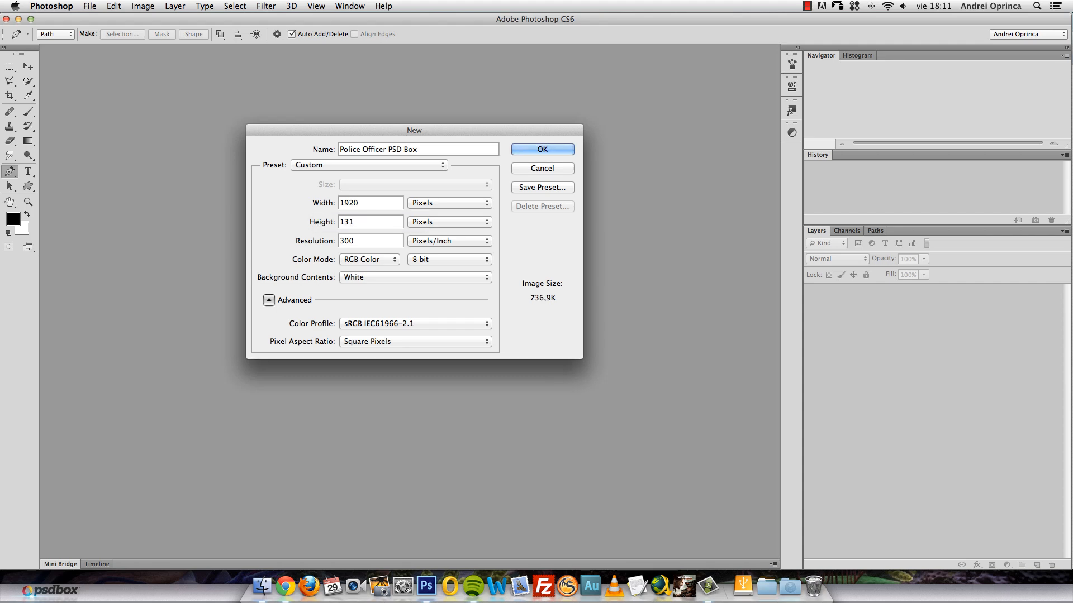
double_click(366, 222)
type("240")
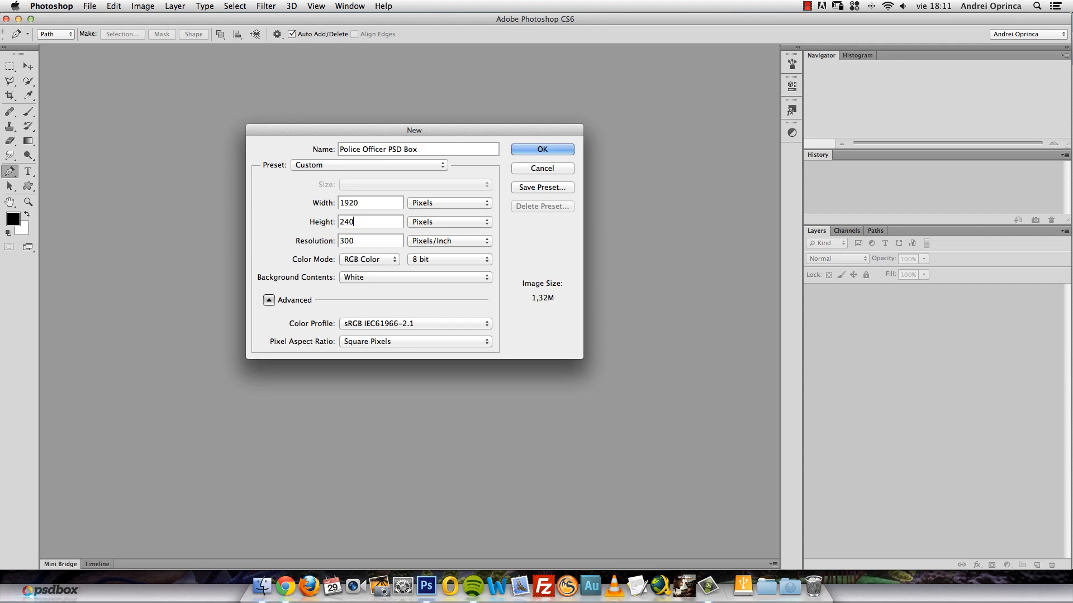
type("0")
key("Tab")
left_click(551, 151)
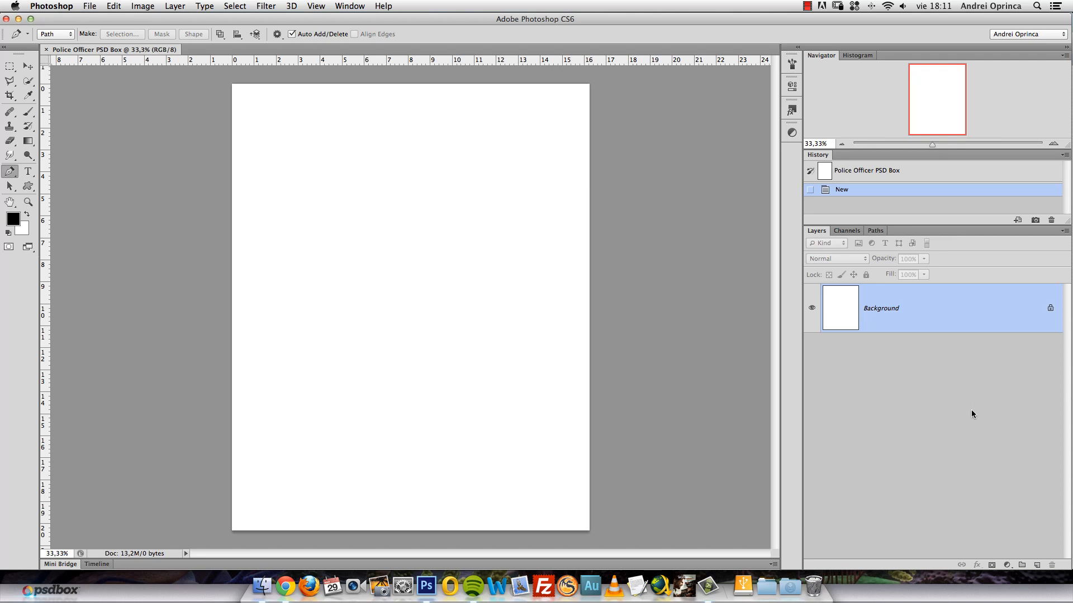
Add a Gradient fill layer above the Background and choose the Foreground to Background preset for it.
left_click(1006, 565)
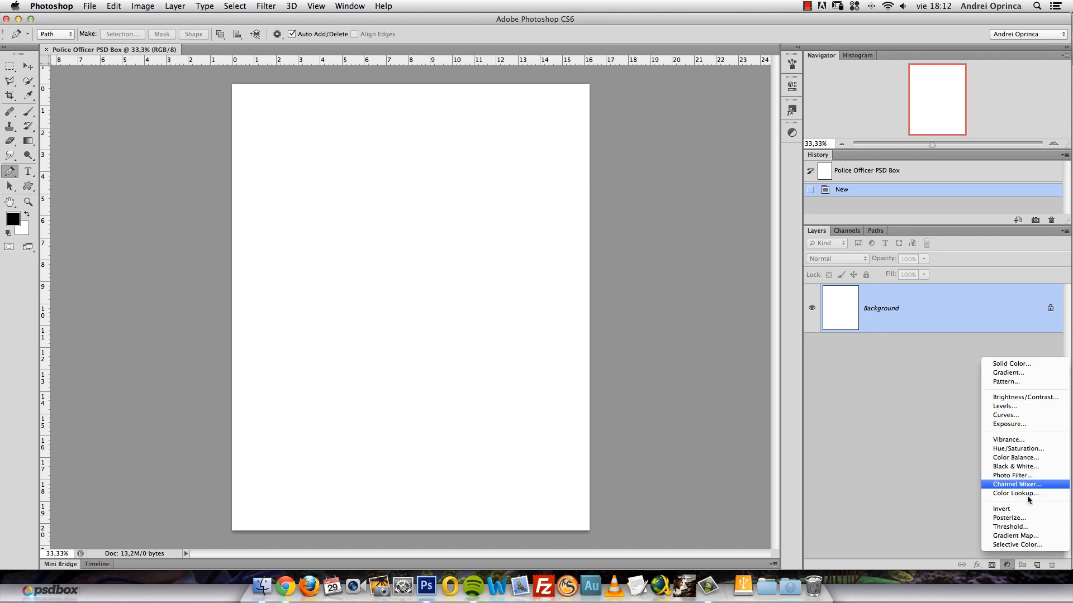
left_click(1024, 373)
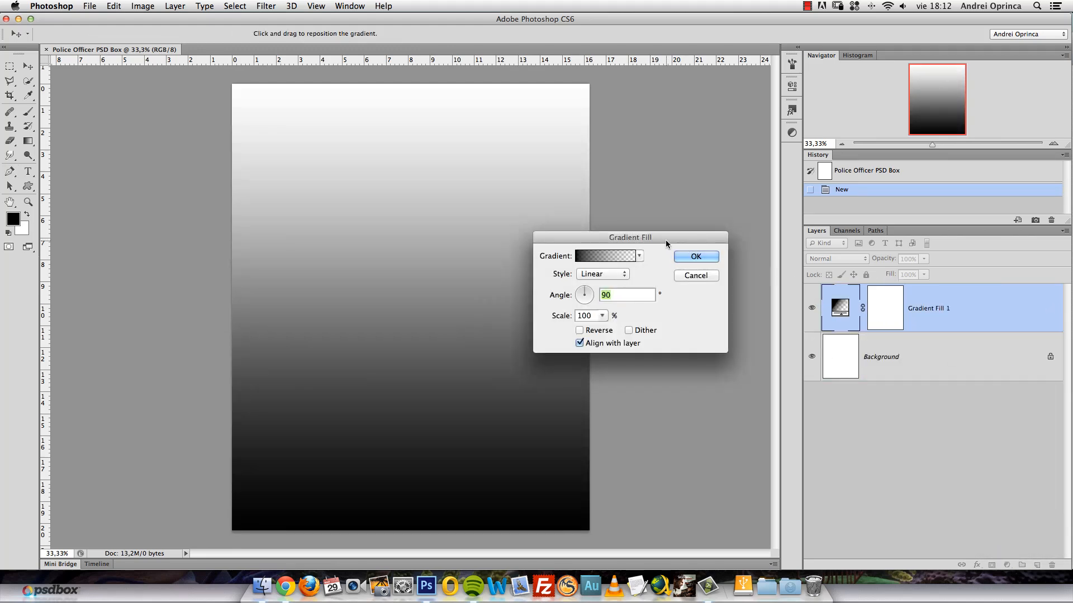
left_click_drag(665, 240, 666, 216)
left_click(629, 234)
left_click(627, 172)
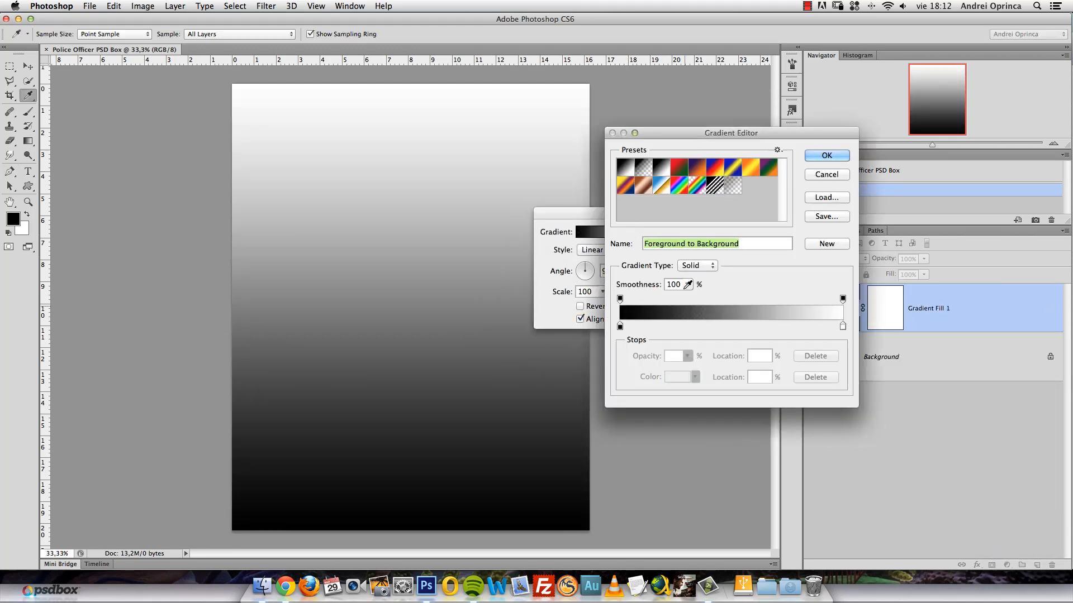
Set the gradient's black stop to #dddddd and its white stop to #ebebeb, and accept the edited gradient.
left_click(620, 328)
left_click(678, 377)
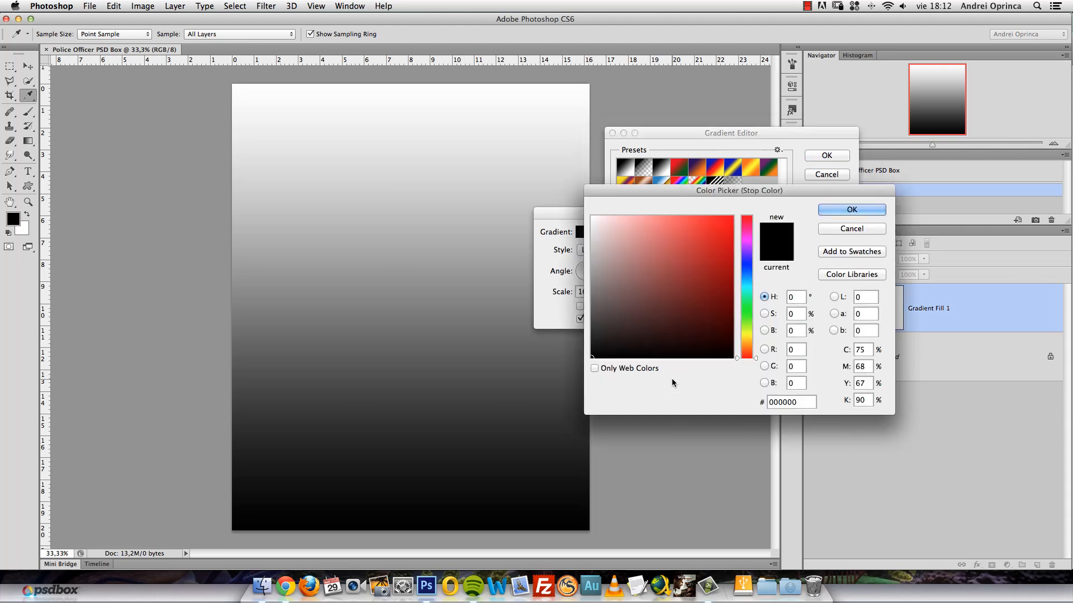
mouse_move(664, 252)
left_mouse_down()
mouse_move(591, 247)
mouse_move(584, 239)
mouse_move(628, 237)
mouse_move(586, 235)
left_mouse_up()
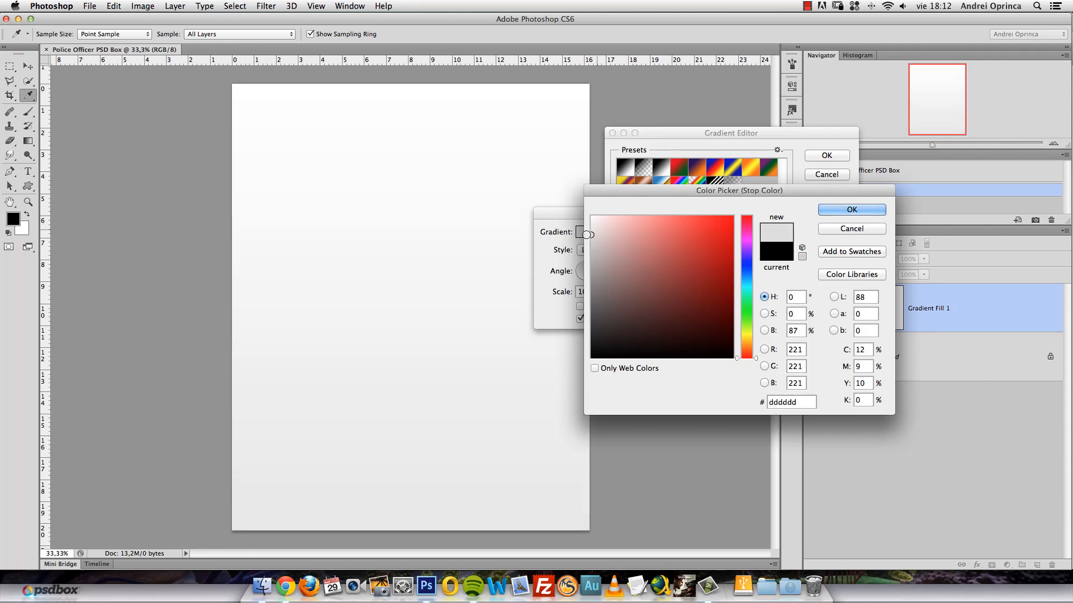
left_click(852, 209)
left_click(843, 326)
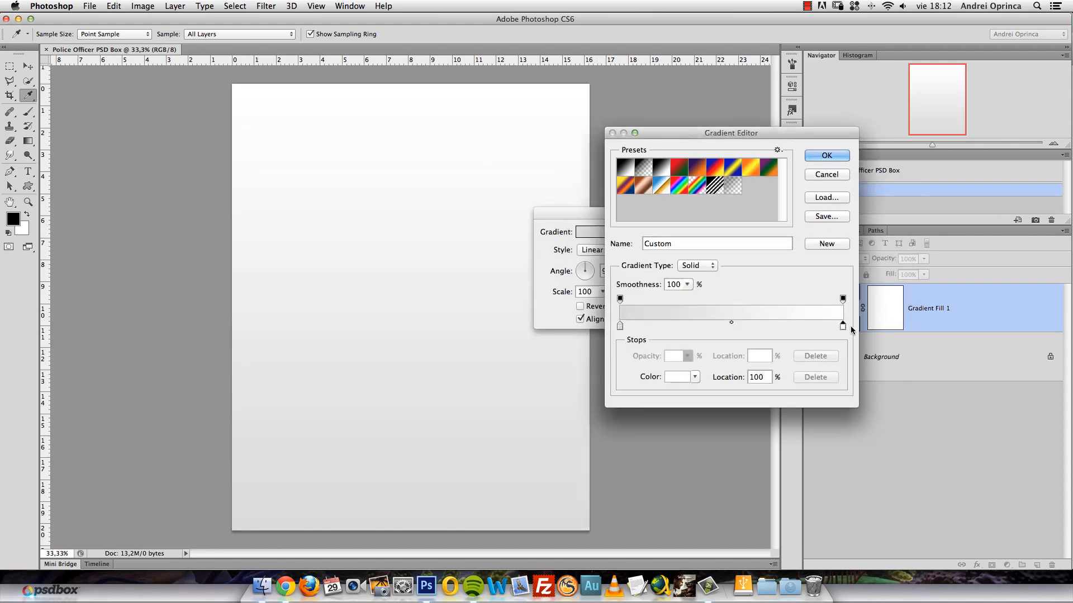
left_click(678, 377)
left_click_drag(606, 233, 591, 227)
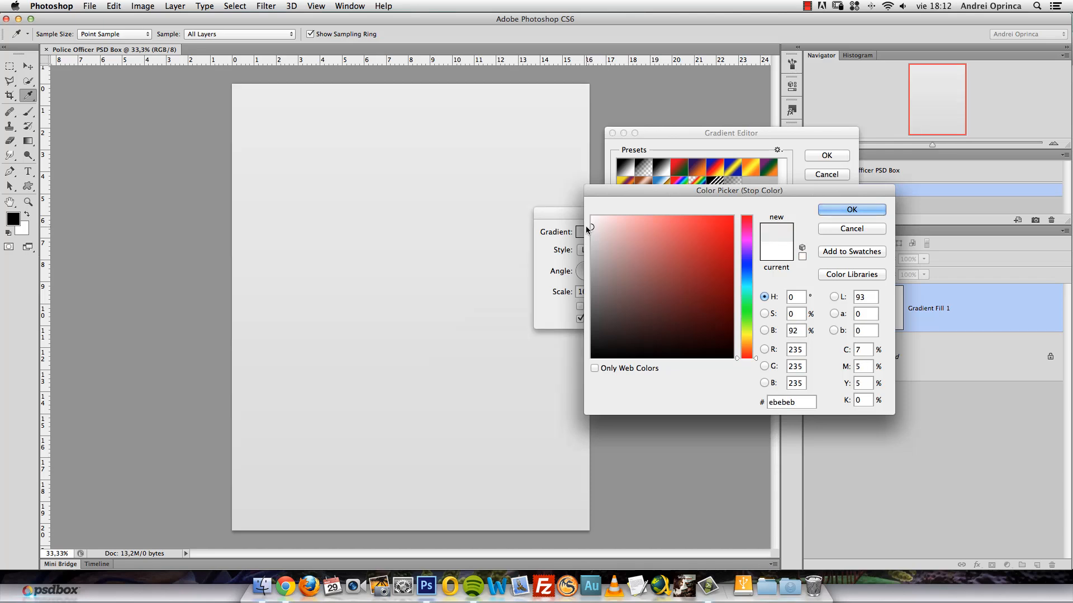
left_click(873, 210)
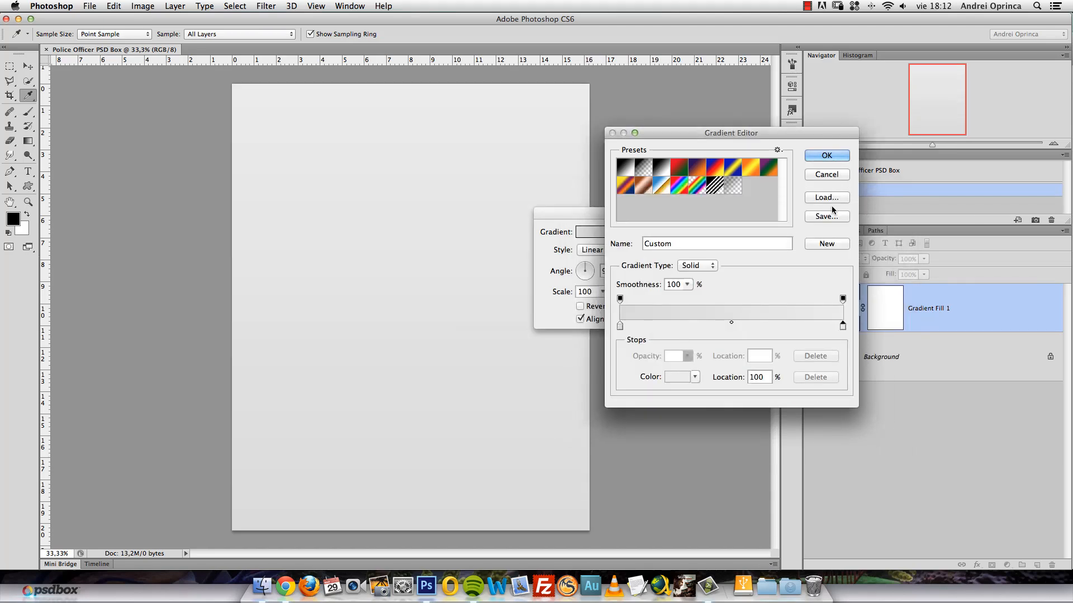
left_click(826, 157)
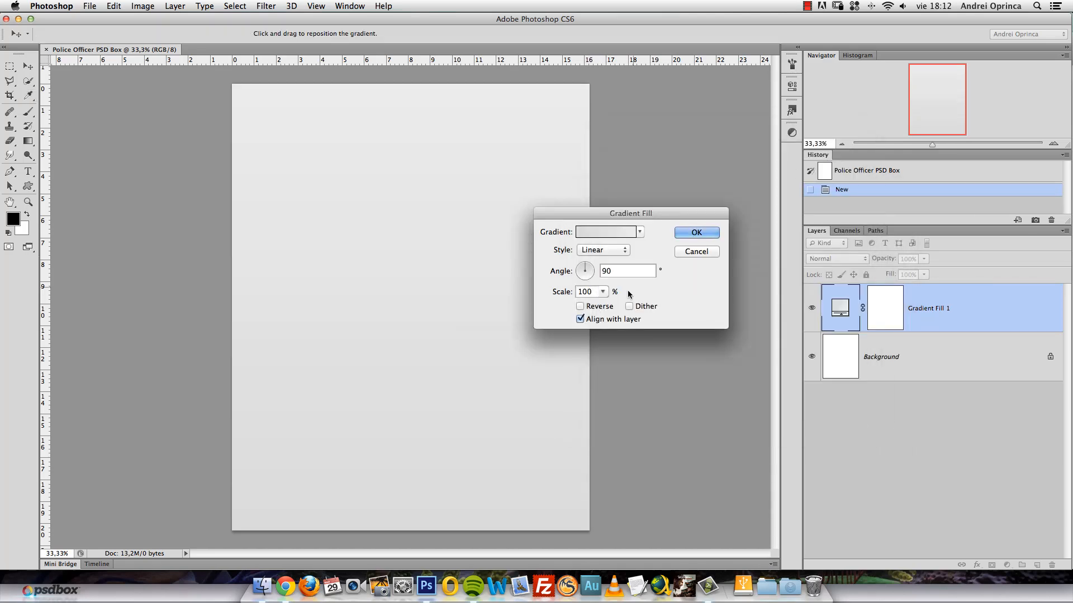
Change the gradient fill to the Radial style, reverse it, and adjust its centre position on the canvas.
left_click(626, 251)
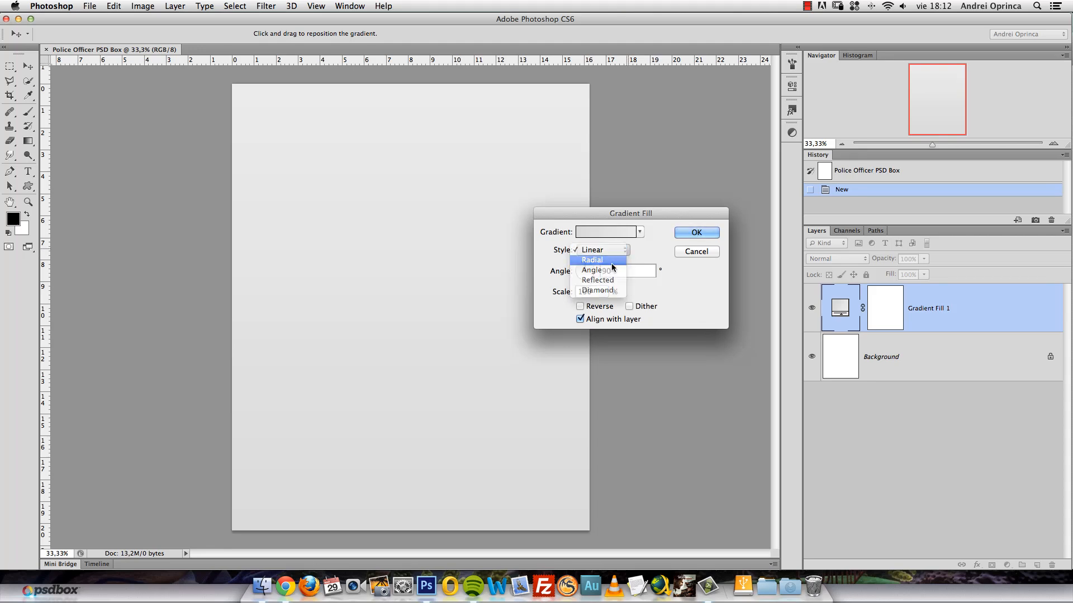
left_click(594, 260)
left_click(580, 306)
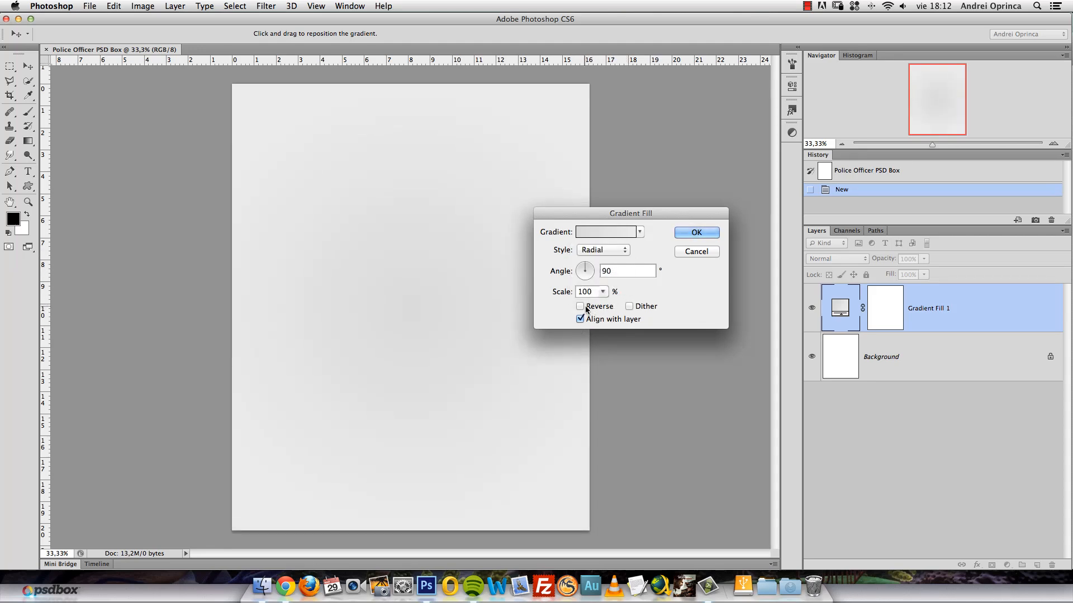
left_click_drag(463, 297, 427, 310)
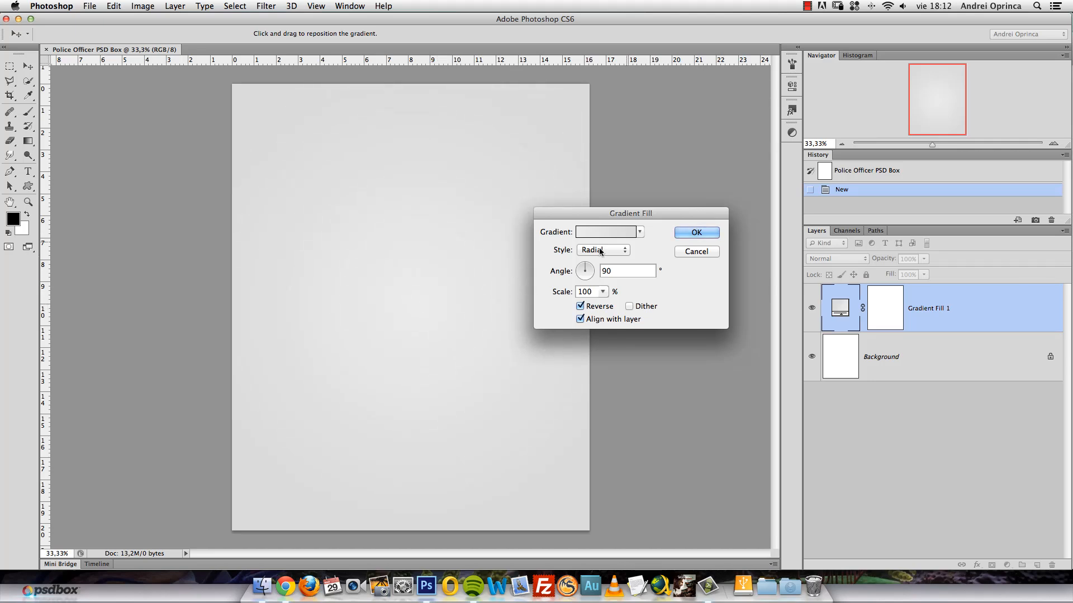
Change the gradient's stop at location 0% to a darker grey and apply the gradient fill.
left_click(628, 234)
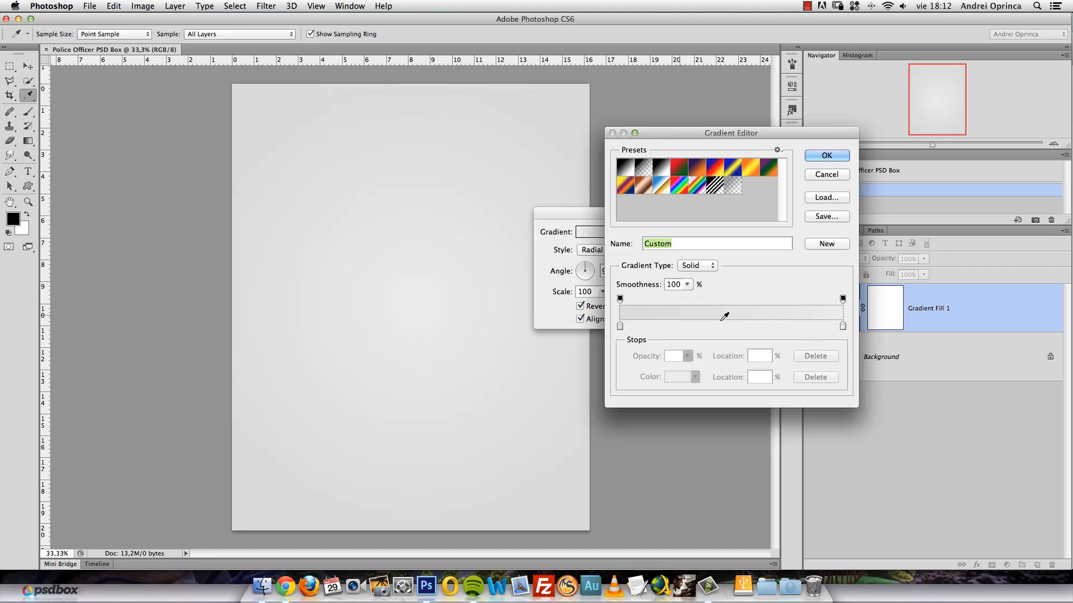
left_click(620, 327)
left_click(677, 377)
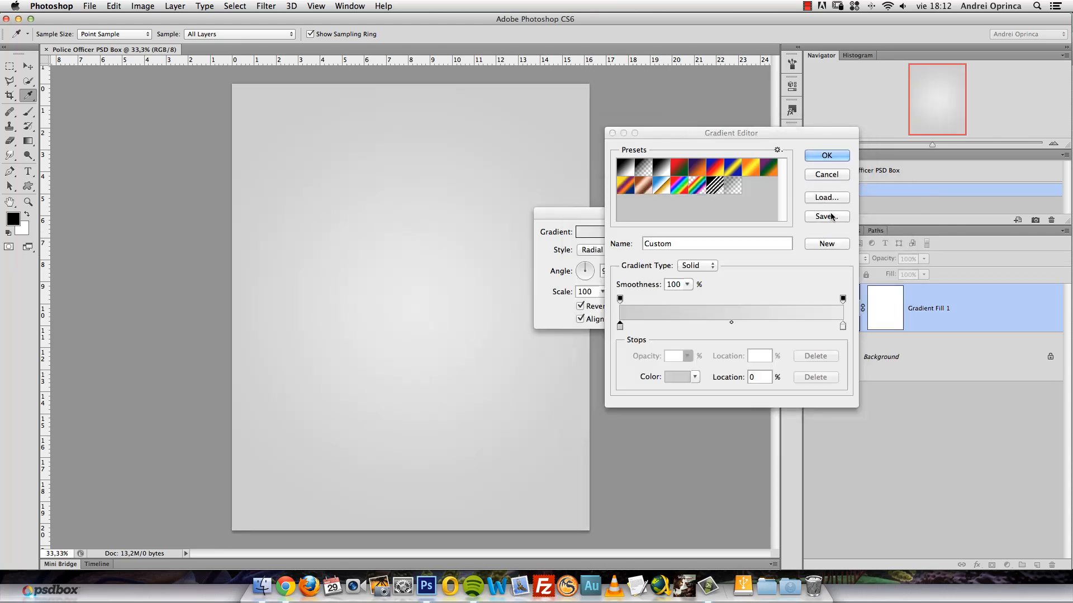
left_click(835, 210)
left_click(845, 159)
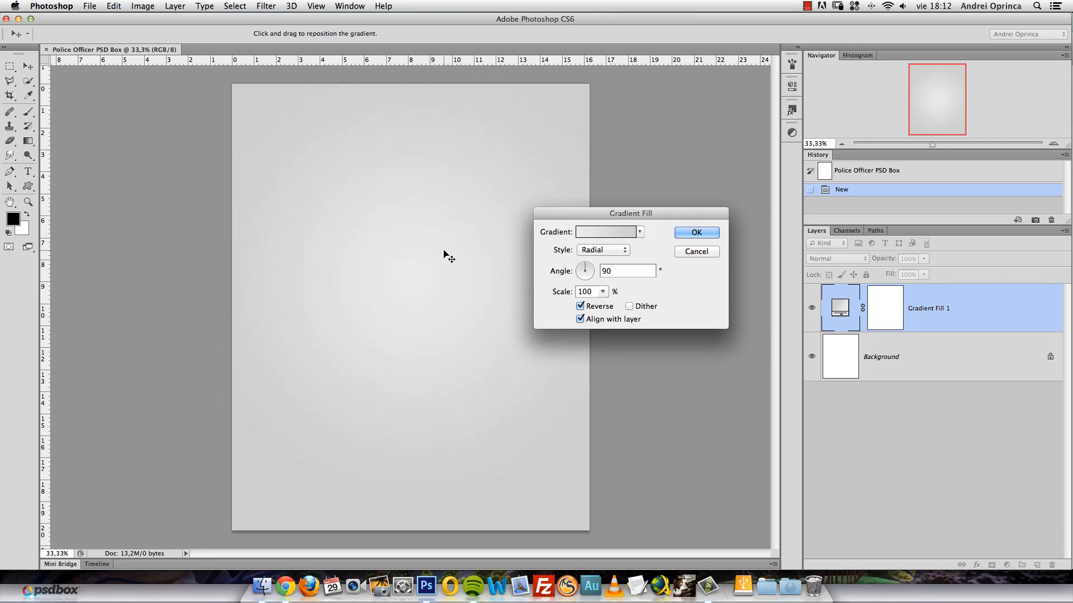
left_click(703, 237)
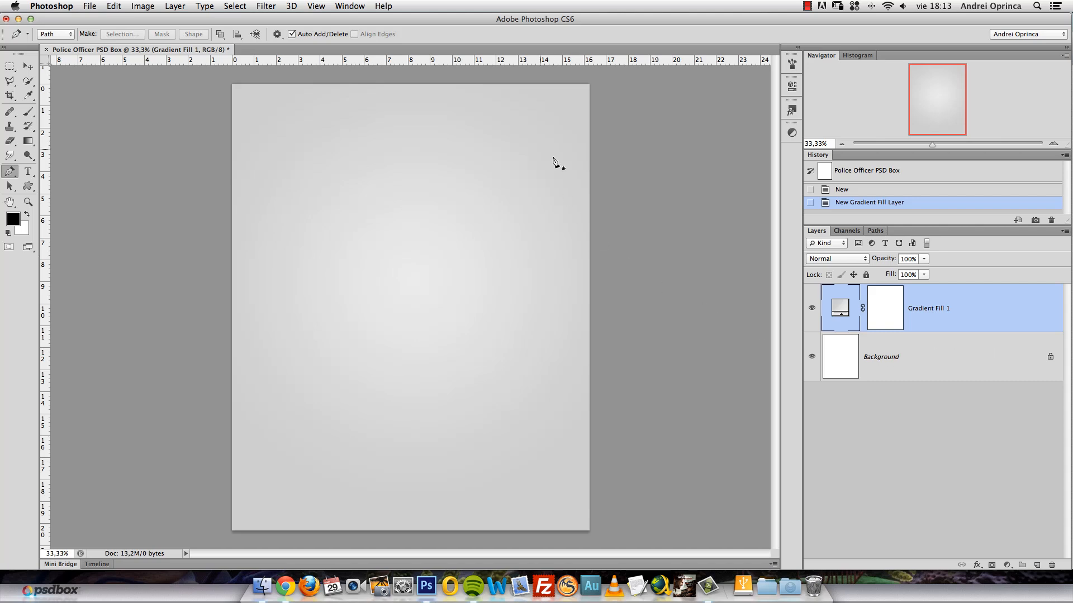
key("super+1")
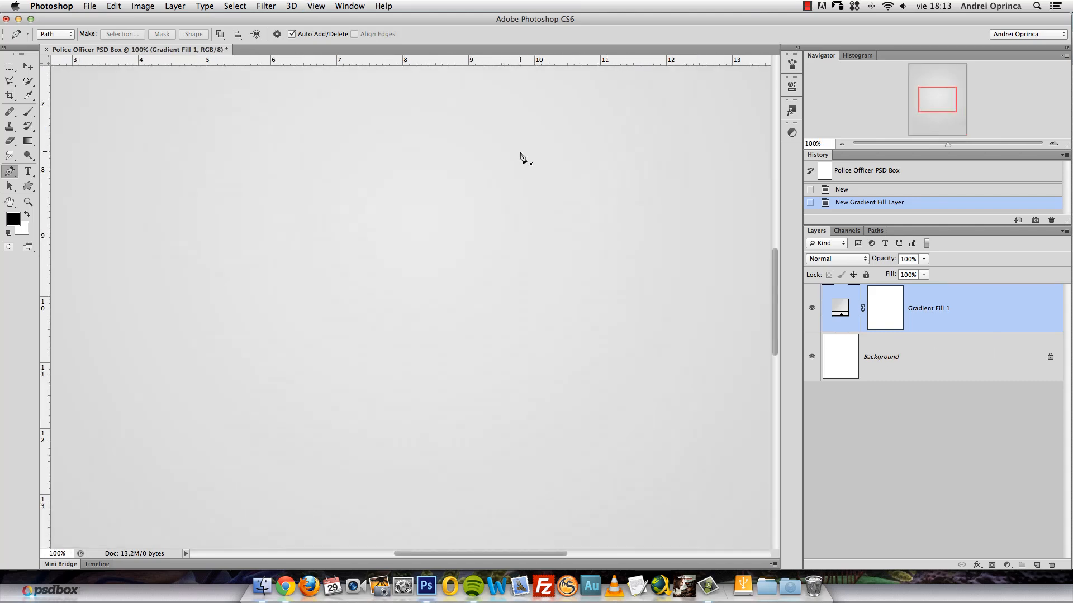
left_click_drag(495, 204, 479, 257)
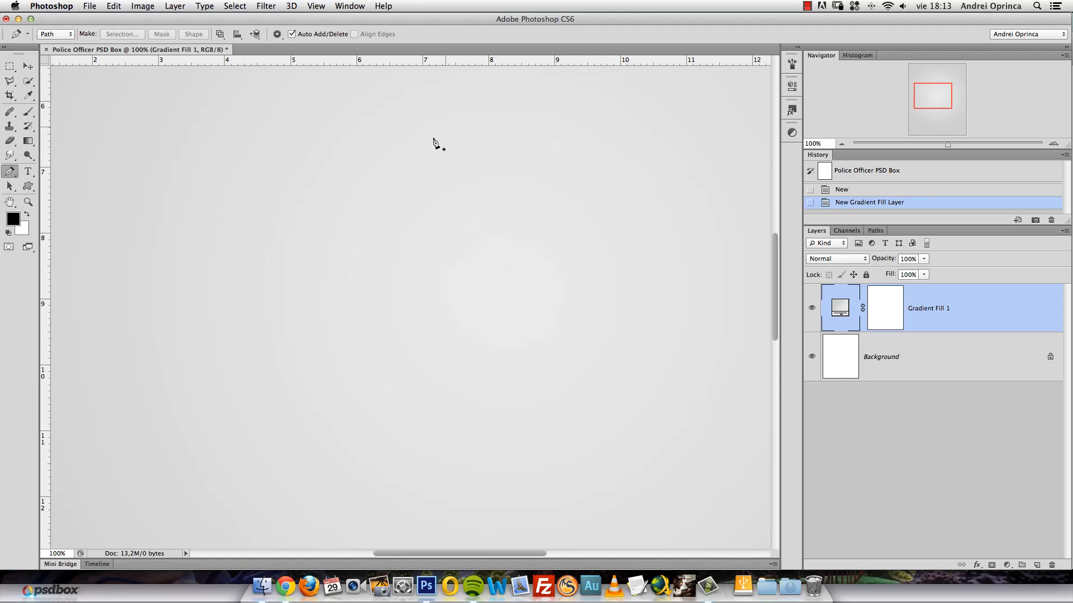
left_click(425, 214, "alt+super")
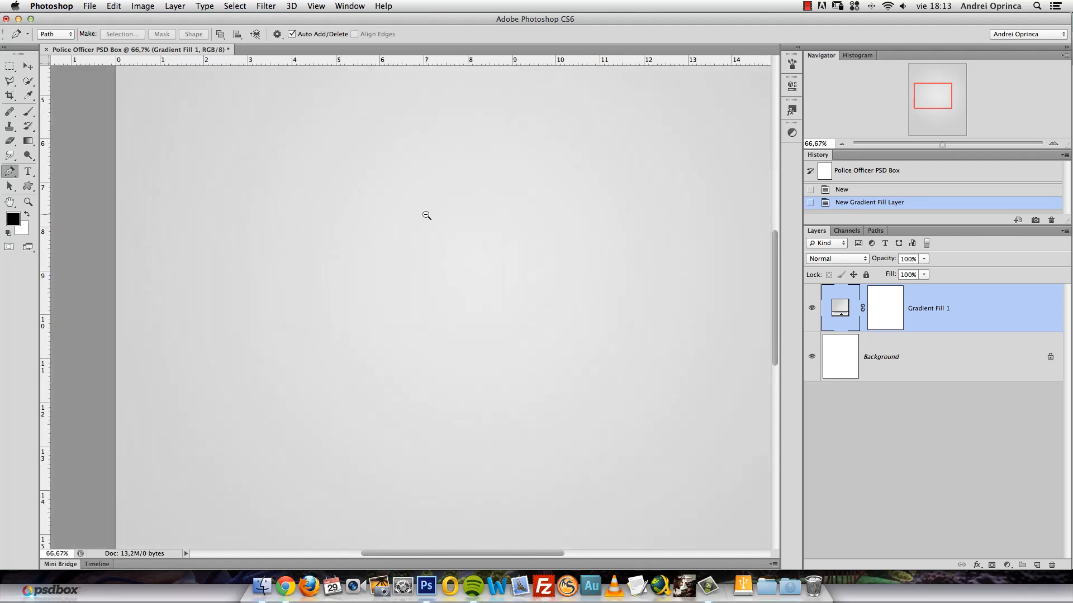
left_click(425, 215, "alt+super")
left_click(425, 215, "alt+super")
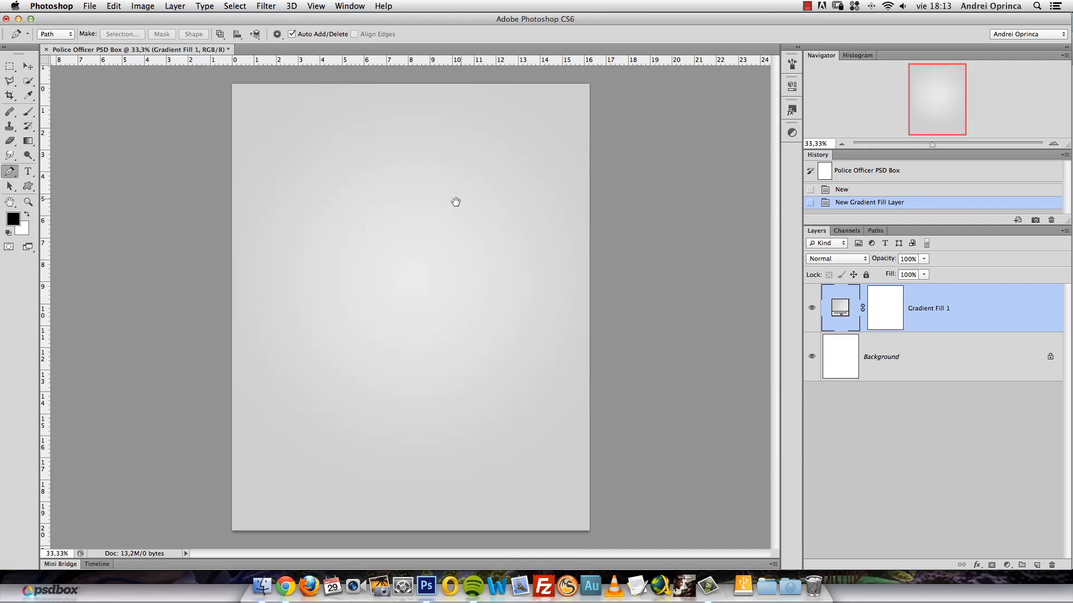
left_click(444, 195, "super")
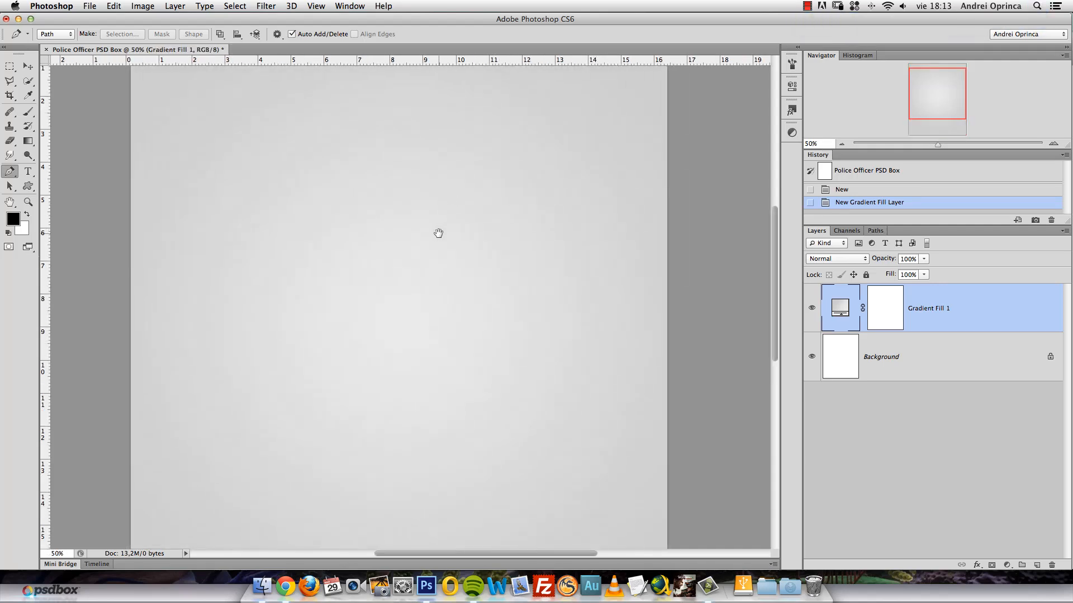
left_click_drag(438, 233, 458, 218)
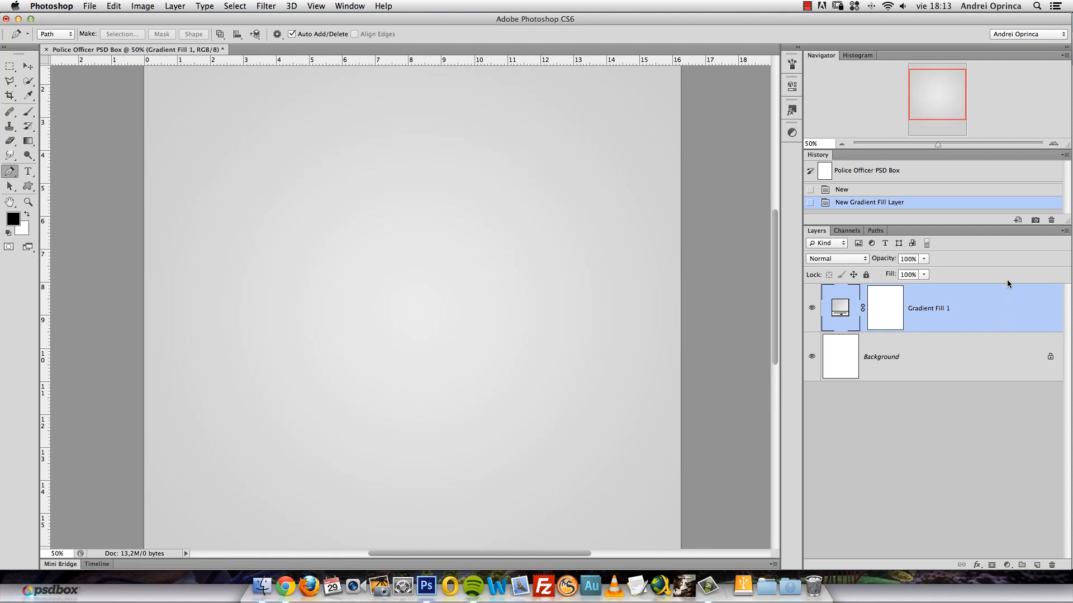
Convert the gradient fill layer to a smart object.
right_click(978, 305)
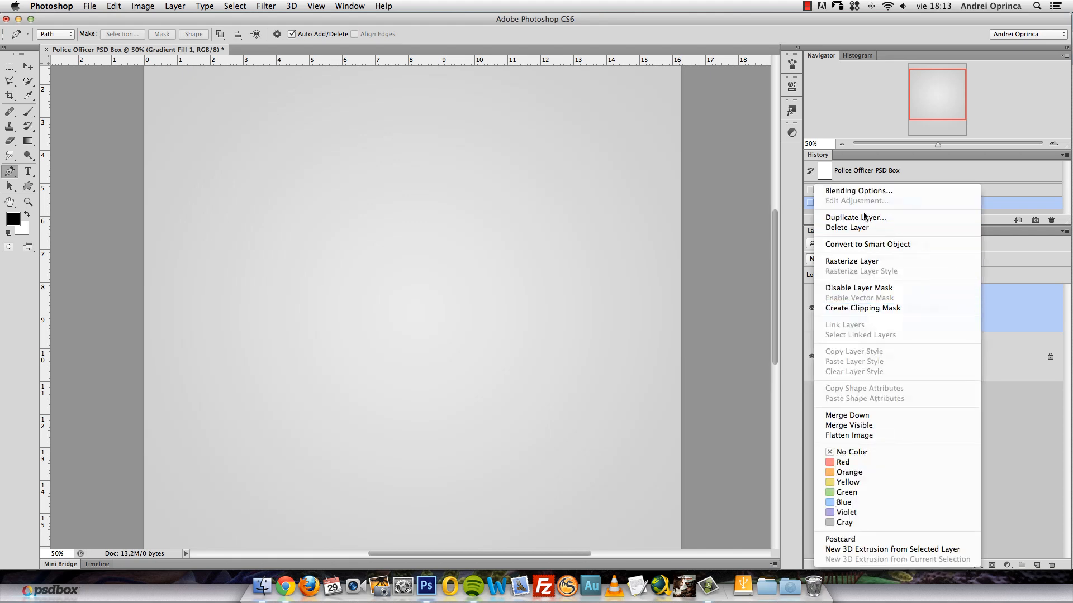
left_click(1013, 308)
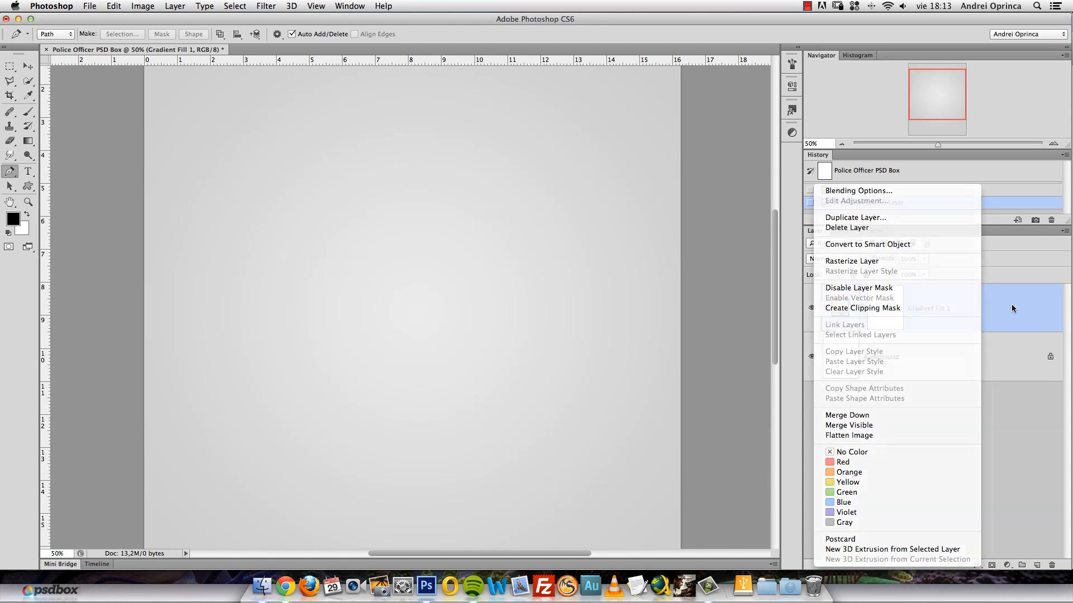
right_click(977, 305)
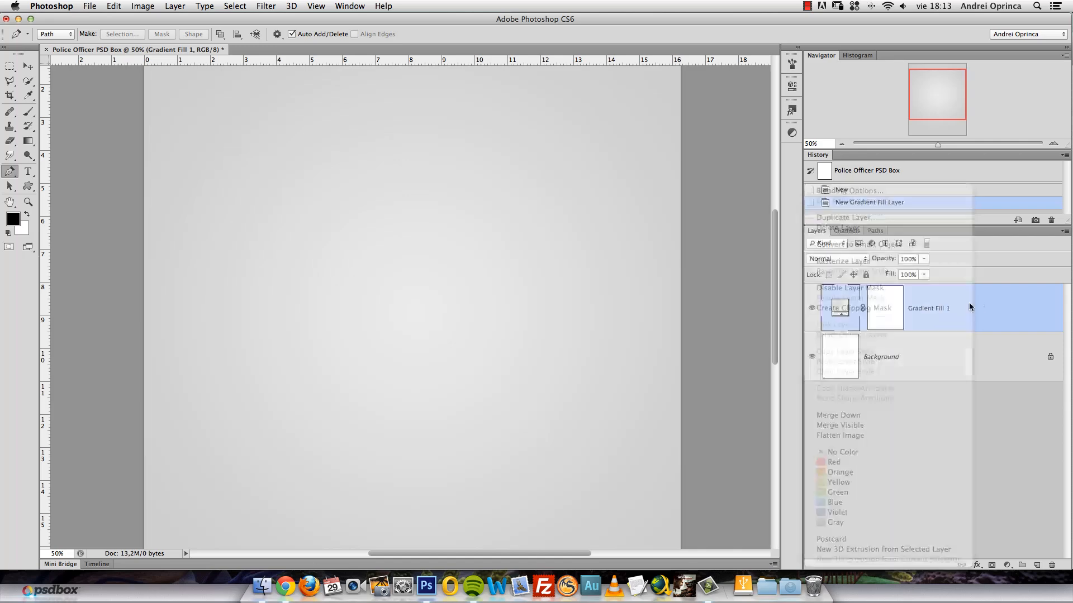
left_click(941, 240)
right_click(971, 300)
left_click(971, 286)
right_click(971, 285)
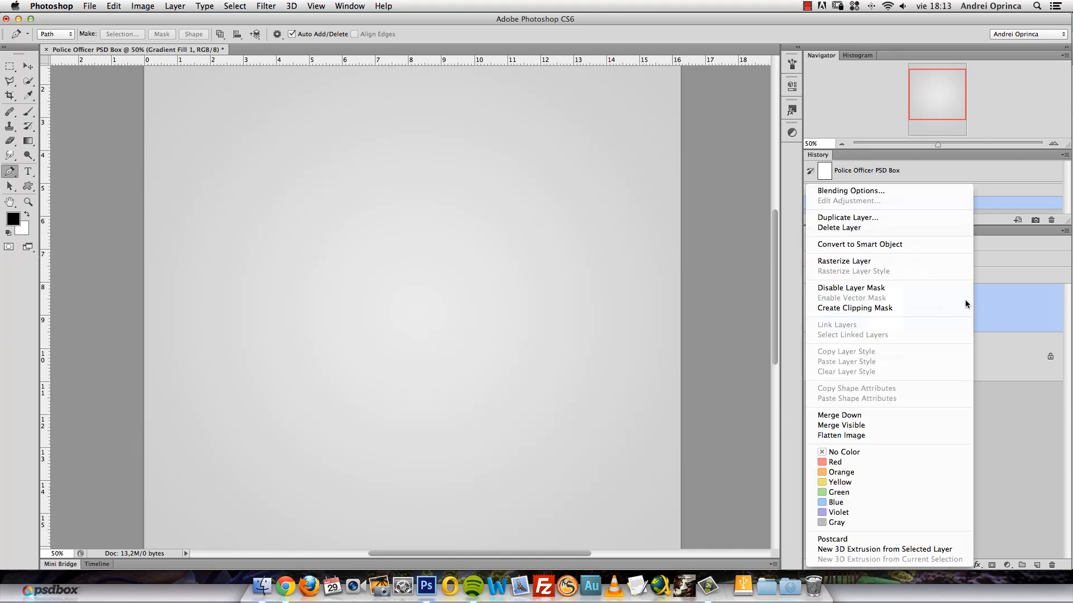
left_click(917, 246)
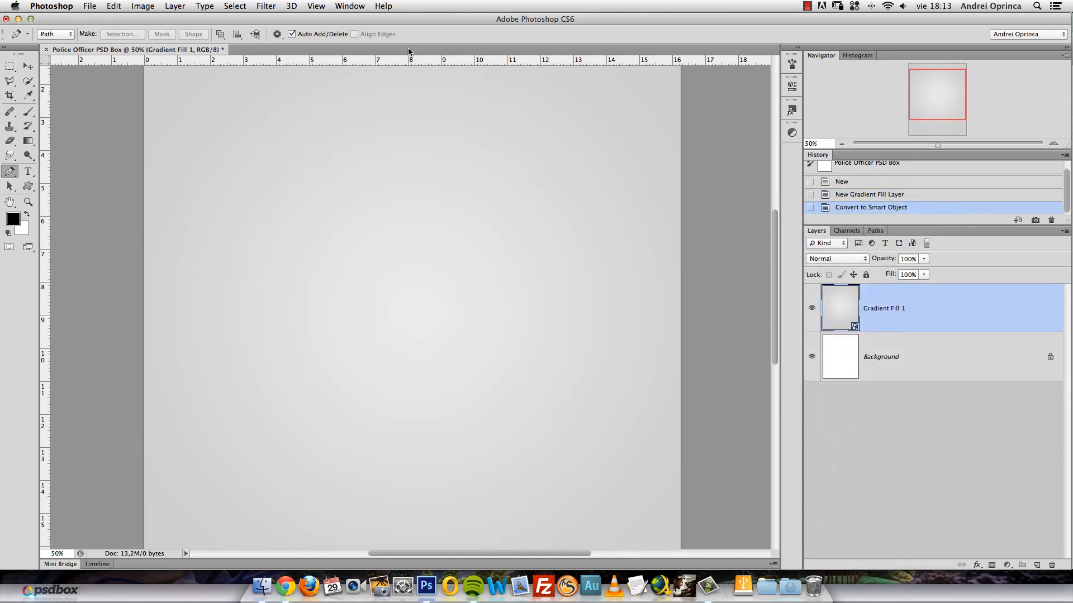
Start the Add Noise filter on the gradient smart object and compare the canvas with its preview off and on.
left_click(264, 6)
mouse_move(301, 158)
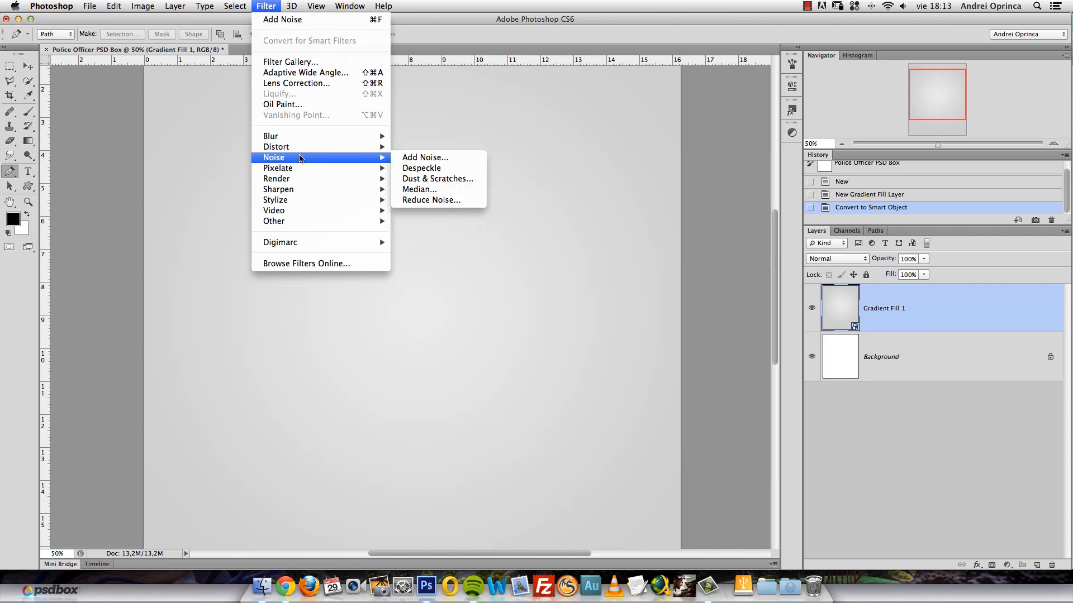
left_click(440, 161)
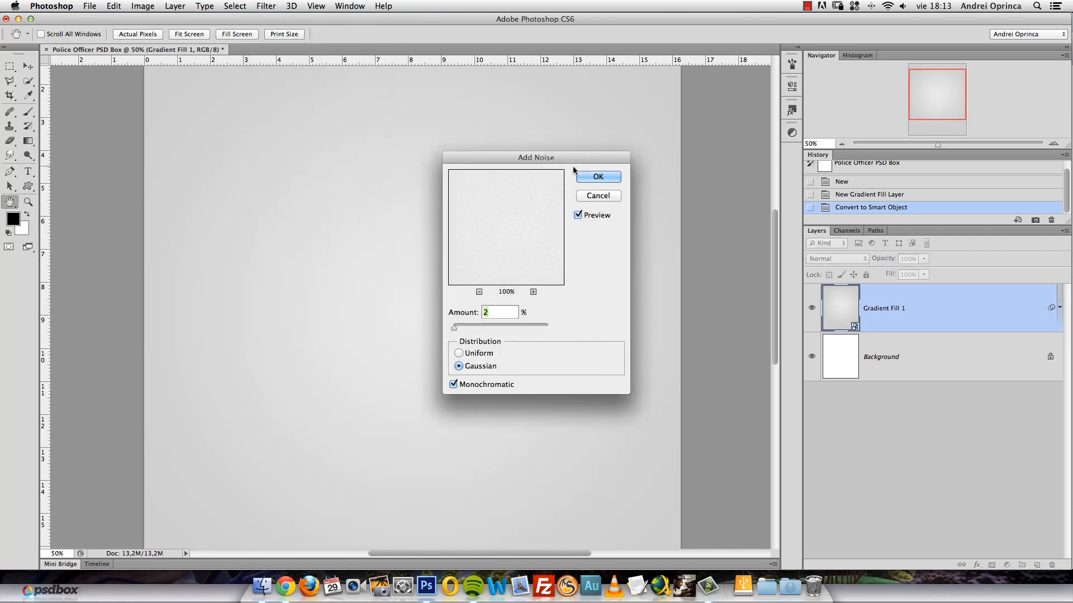
left_click_drag(573, 159, 629, 158)
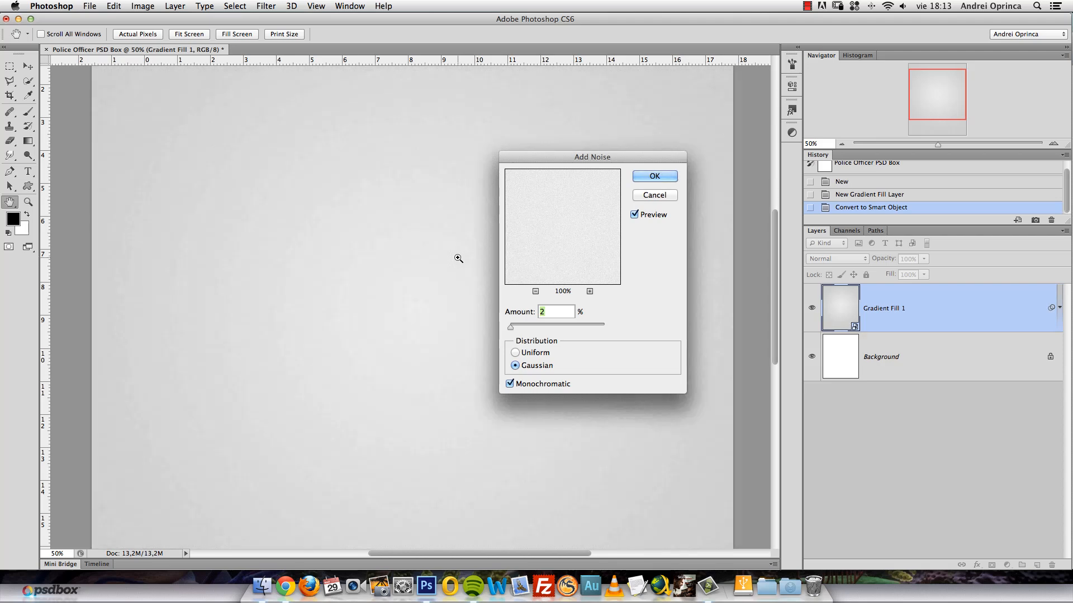
left_click(455, 257, "super")
left_click_drag(395, 254, 383, 249)
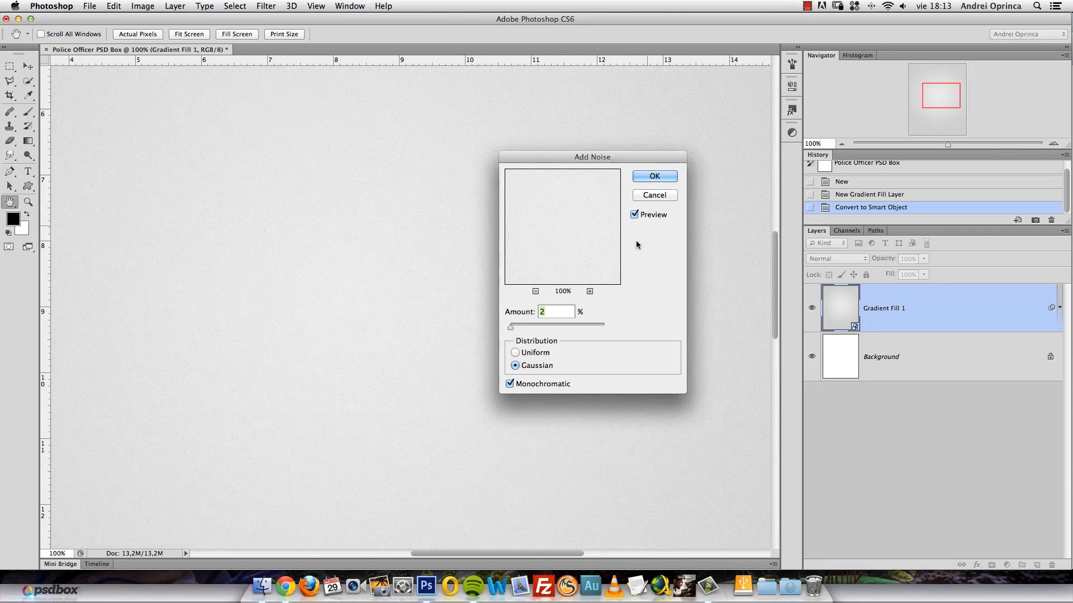
left_click(634, 214)
left_click(635, 215)
Try other noise amounts such as 5%, and apply 2% noise with Gaussian distribution and Monochromatic enabled.
type("5")
left_click_drag(559, 312, 541, 311)
type("2")
left_click_drag(551, 313, 527, 313)
type("12")
left_click(663, 176)
key("p")
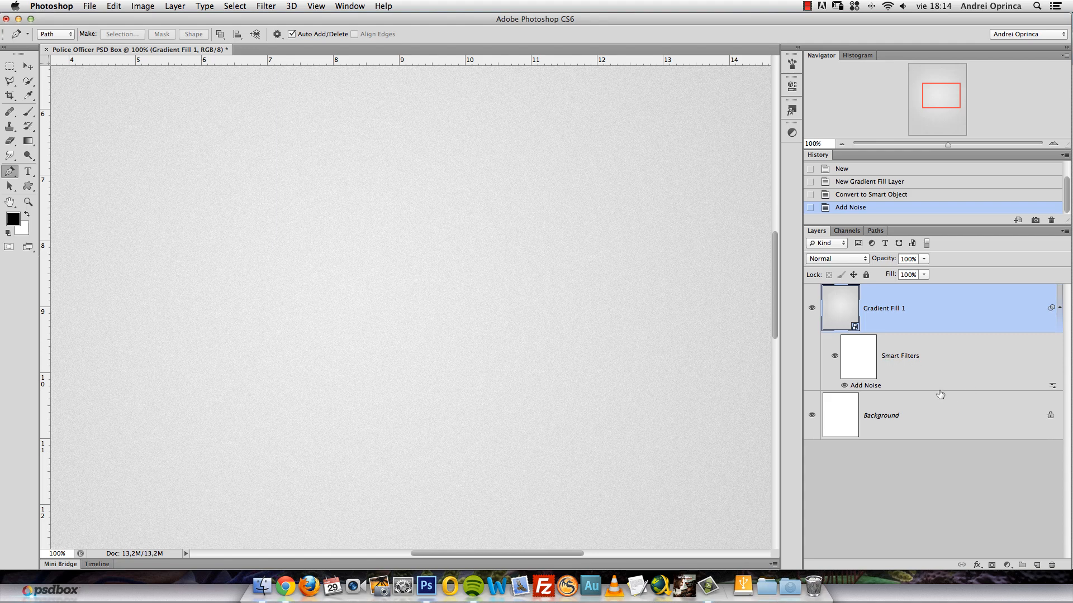
Lower the opacity in the Add Noise smart filter's blending options and accept the change.
double_click(1052, 386)
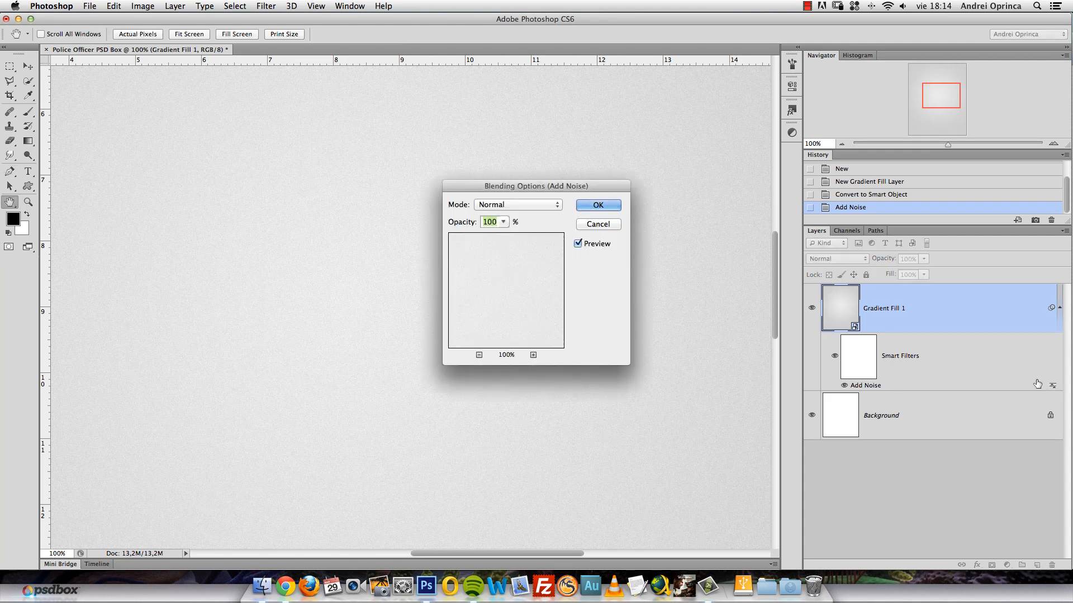
left_click(504, 222)
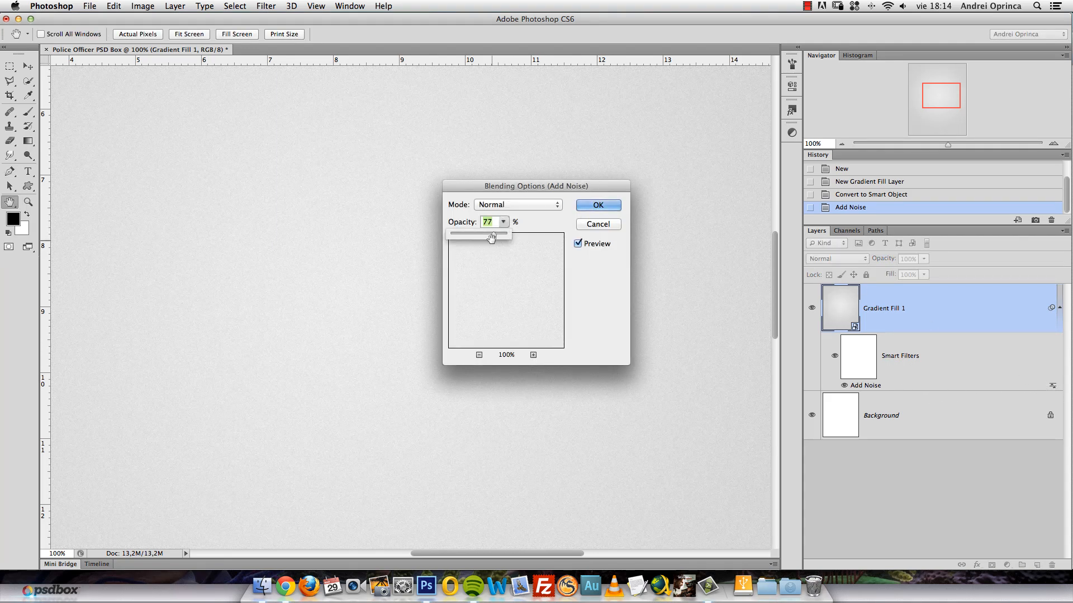
left_click(593, 215)
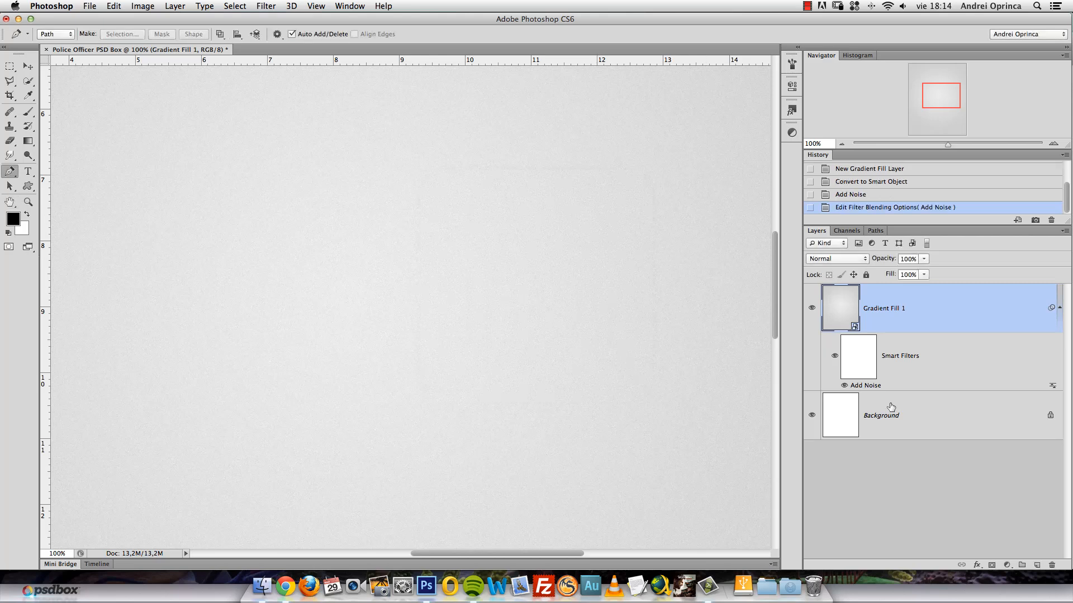
Reopen the Add Noise smart filter's settings and accept them with the amount at 2%.
double_click(866, 386)
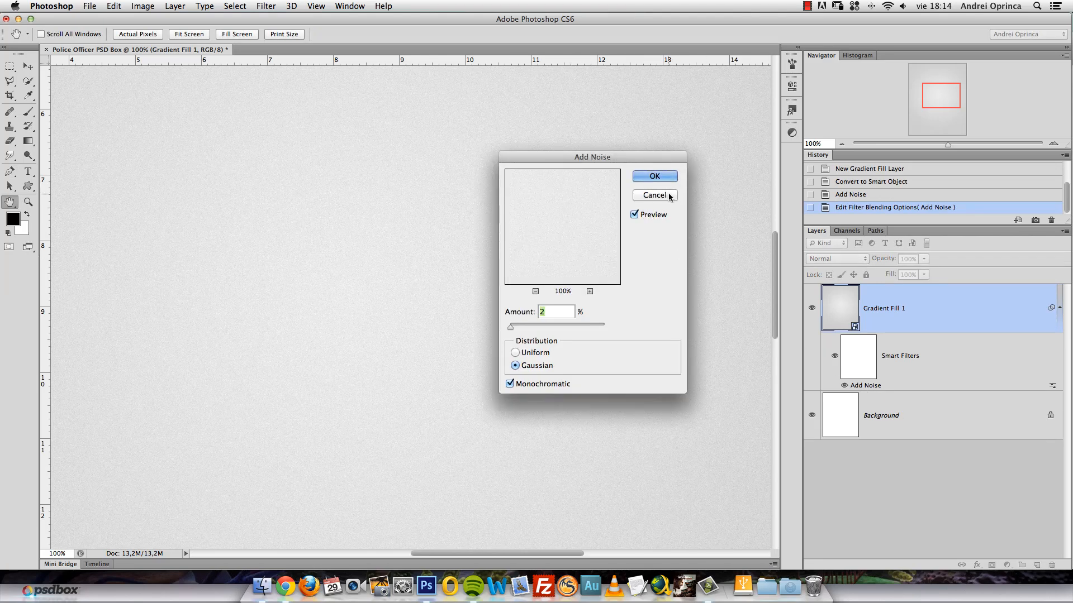
left_click(654, 176)
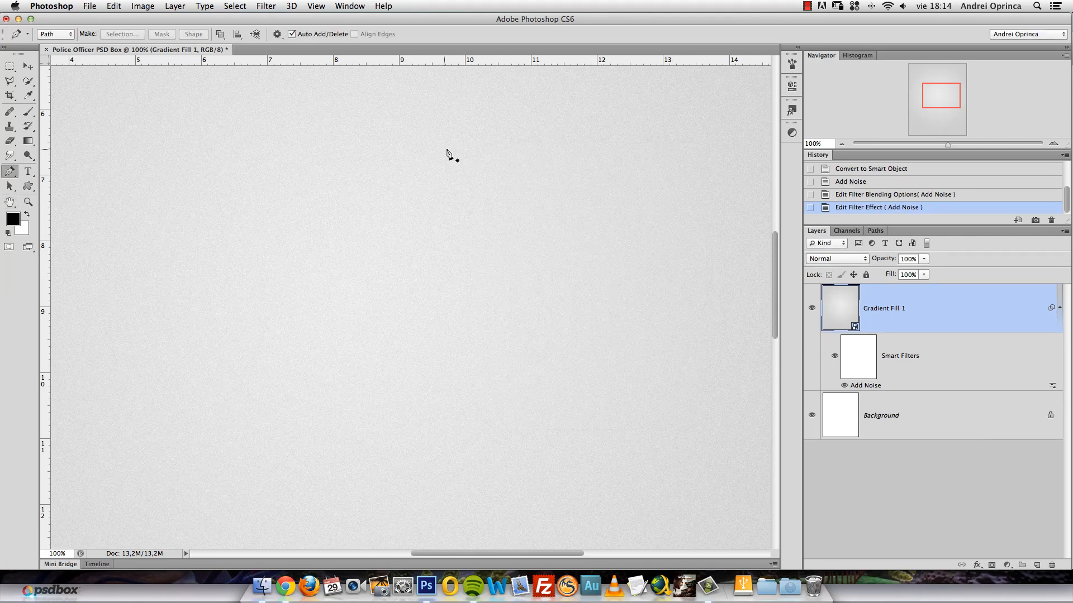
left_click(429, 168, "alt+super")
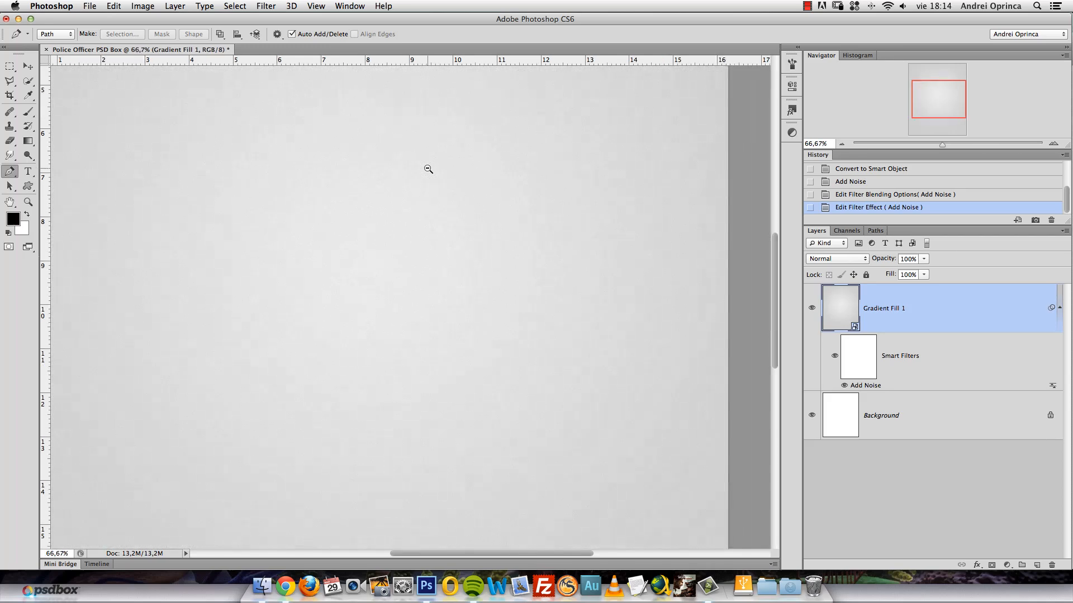
left_click(428, 169, "alt+super")
left_click(428, 175, "alt+super")
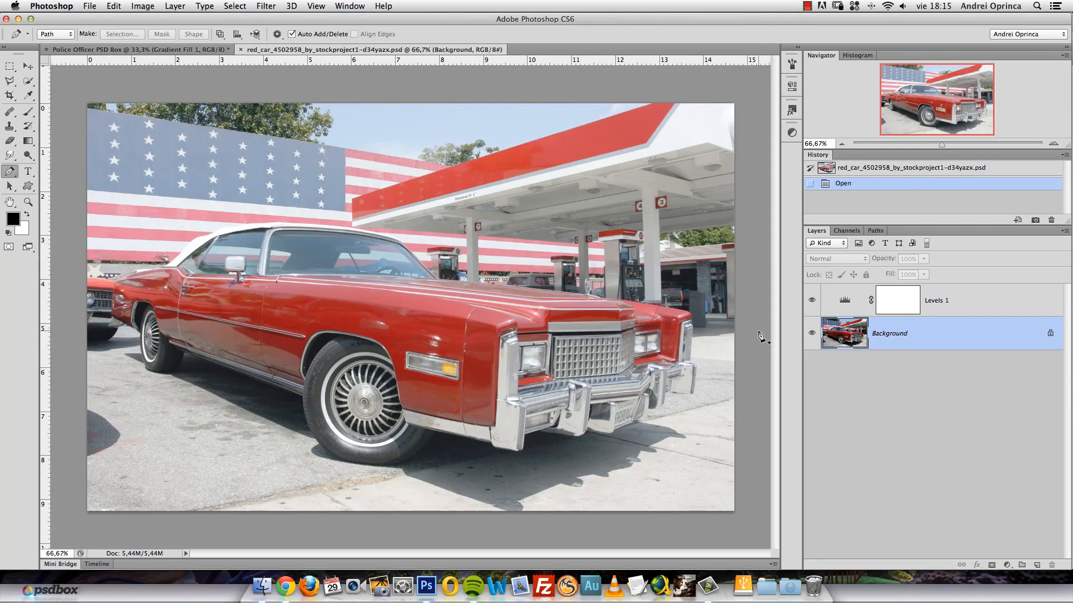
Compare the red car's dark tyre and underbody edges with the Levels 1 adjustment hidden and shown.
left_click(812, 300)
left_click(811, 300)
key("super+space")
left_click(422, 447)
left_click(423, 447)
left_click(423, 447)
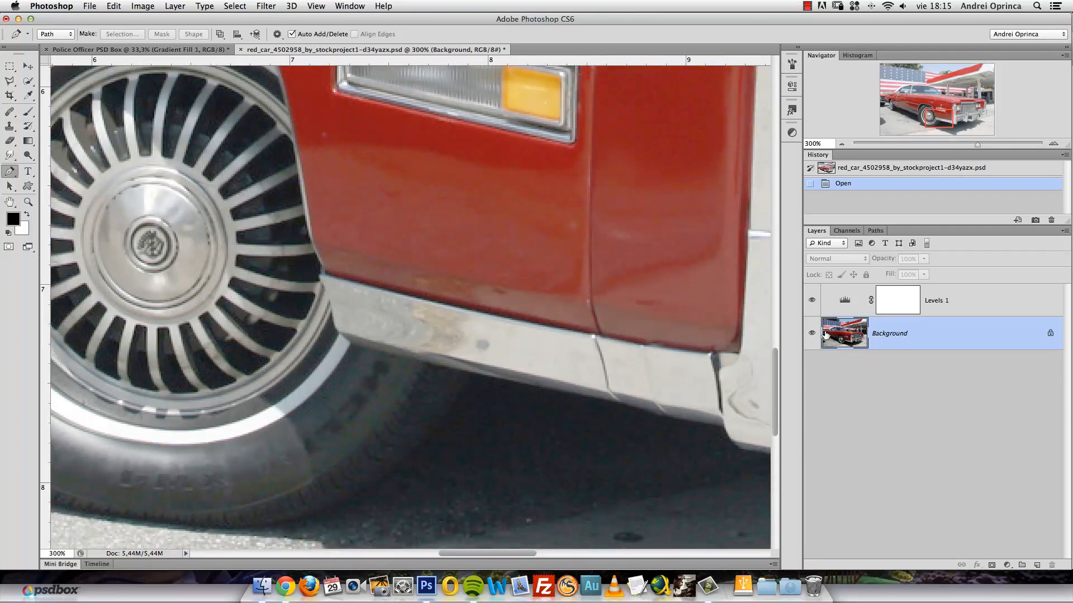
left_click(812, 300)
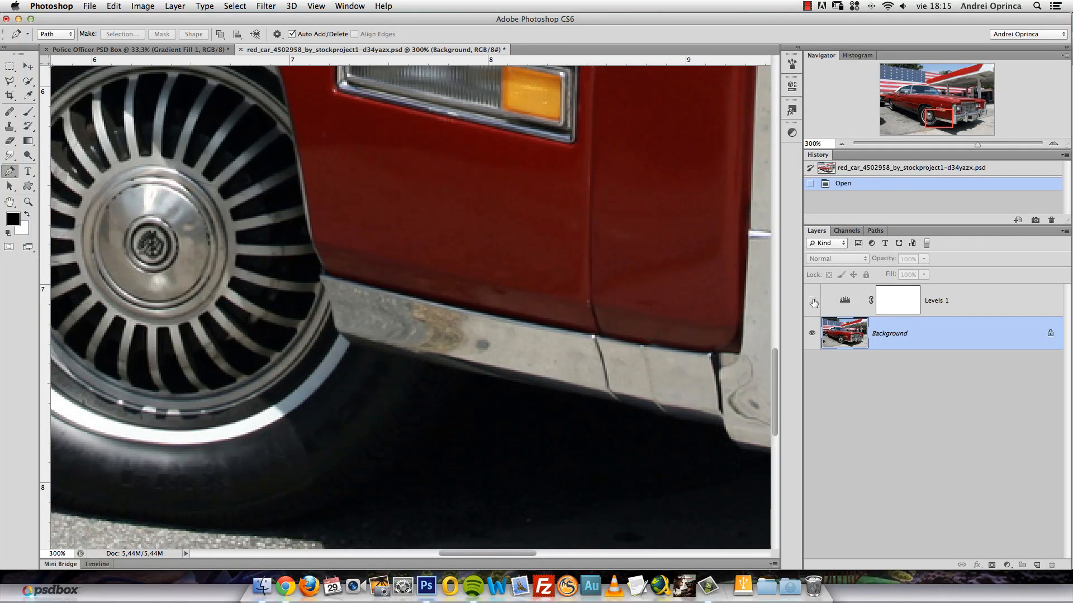
left_click(812, 301)
key("super+space")
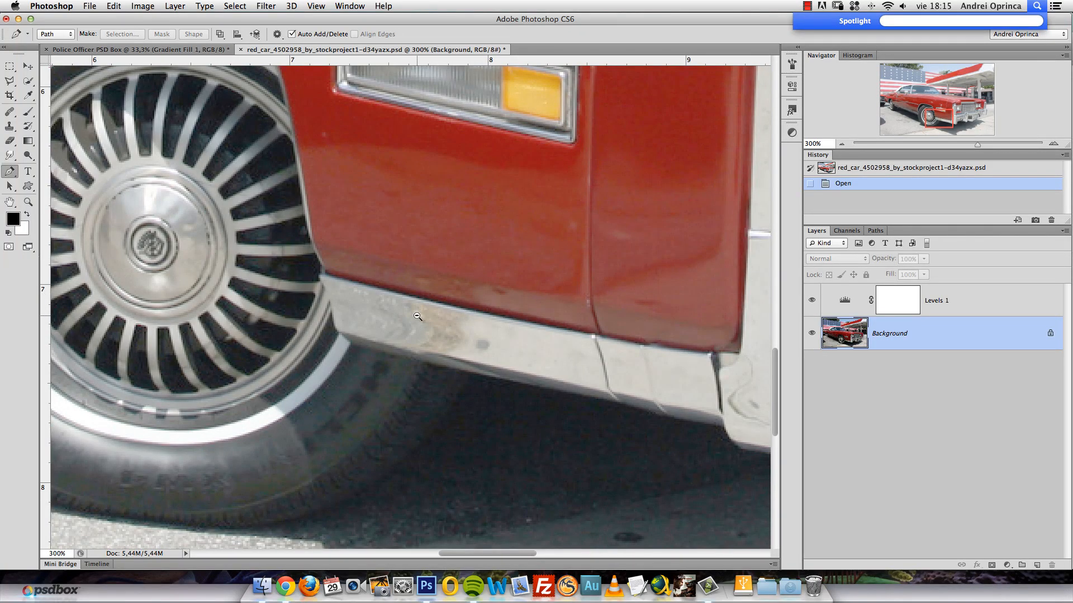
left_click(418, 317, "alt")
left_click(417, 317, "alt")
left_click(419, 318, "alt")
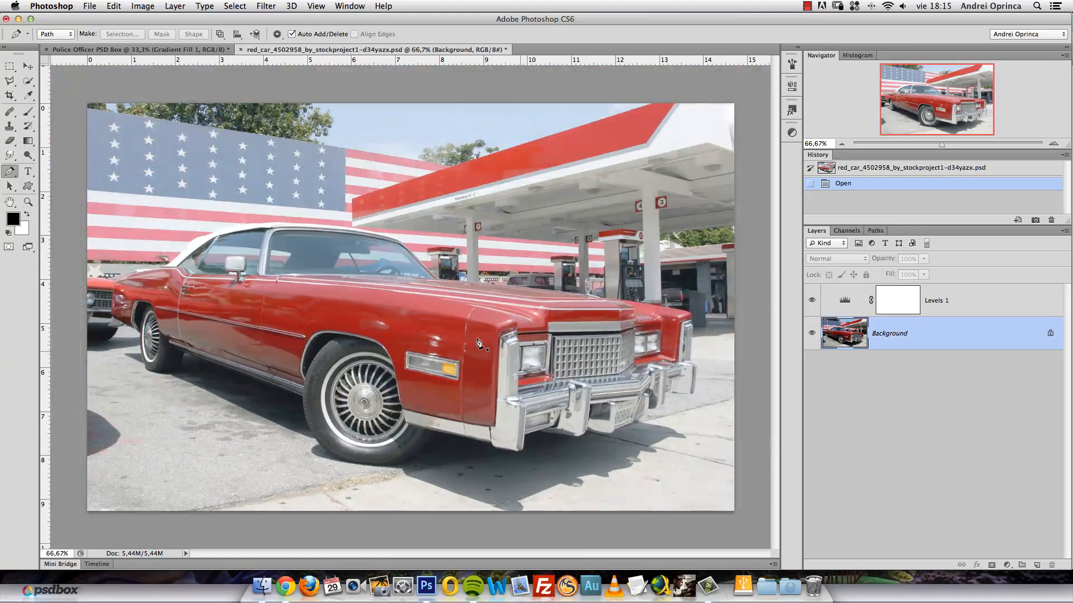
Raise the Levels 1 adjustment's shadow output level to 31 and keep that layer selected.
left_click(970, 312)
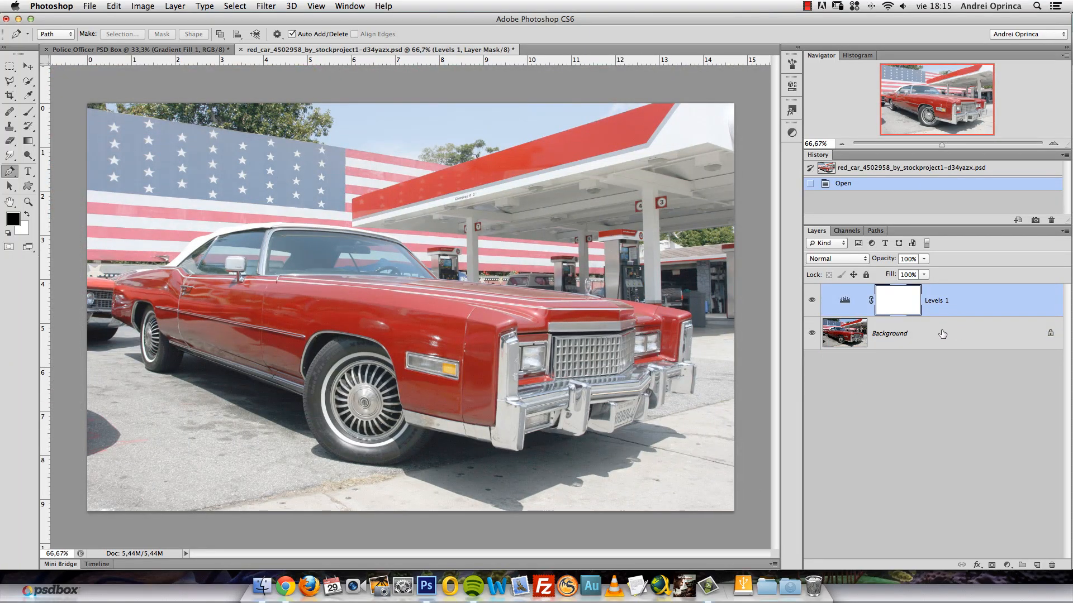
double_click(826, 296)
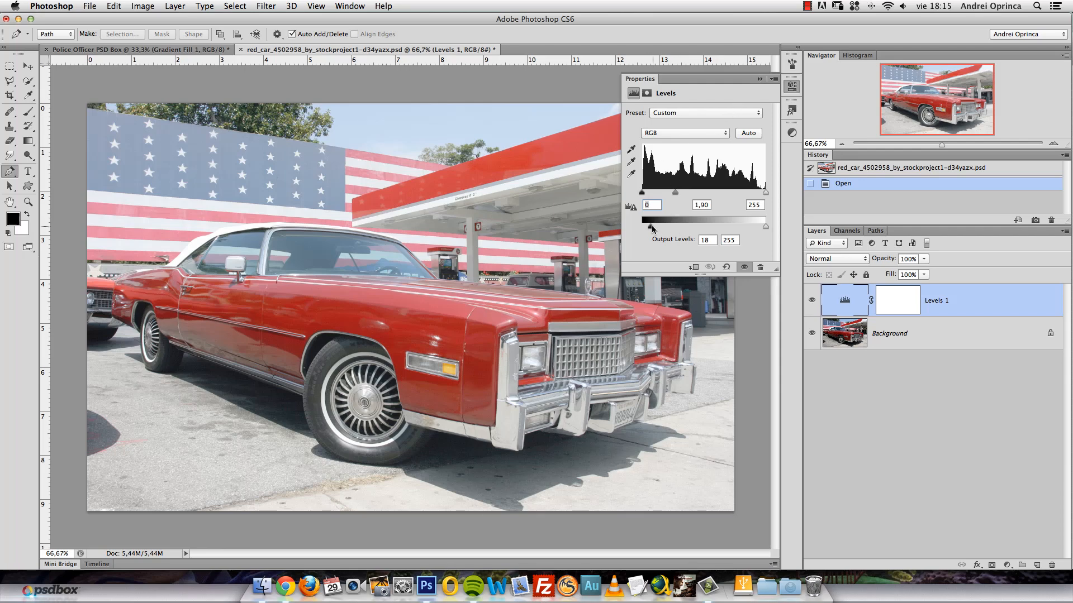
mouse_move(651, 228)
left_mouse_down()
mouse_move(665, 229)
mouse_move(657, 223)
left_mouse_up()
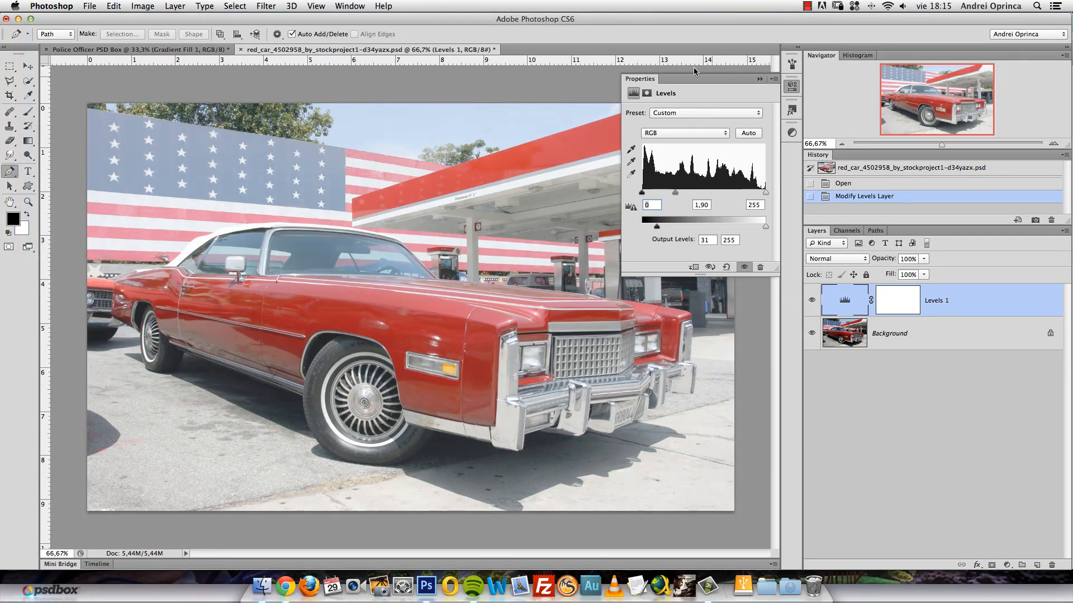
left_click(759, 79)
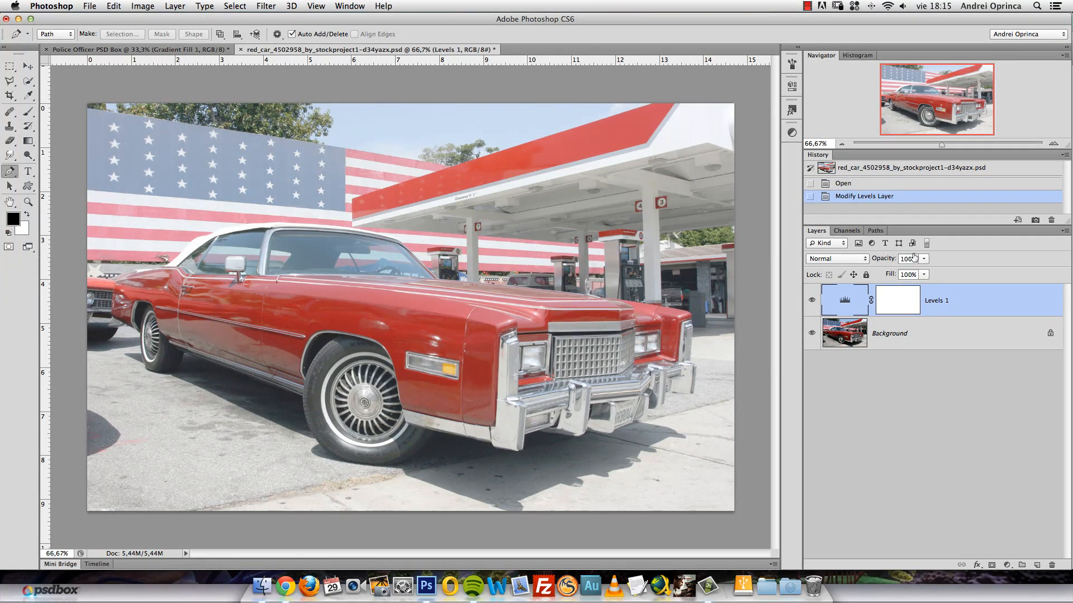
left_click(977, 336)
left_click(982, 302)
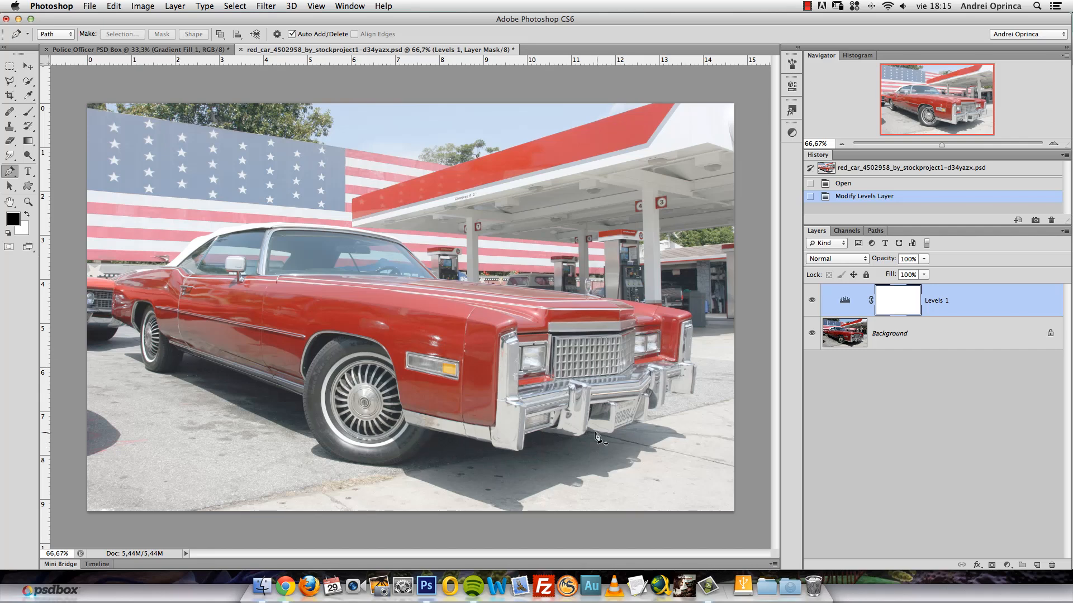
Activate the Work Path traced around the red car and show its anchor points with the Path Selection tool.
left_click(875, 230)
left_click(815, 246)
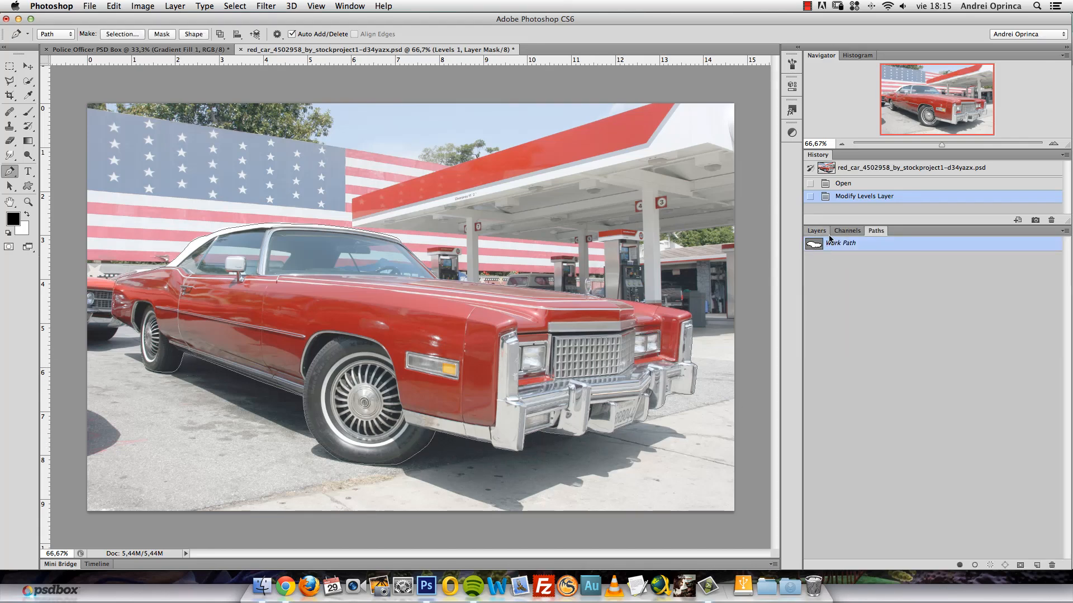
left_click(816, 230)
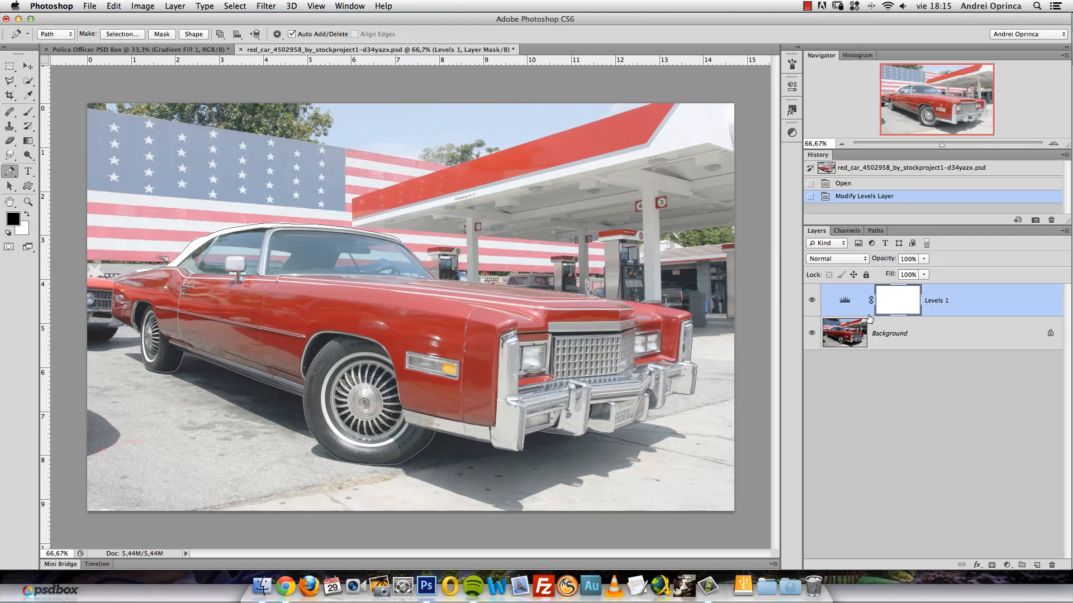
left_click(876, 231)
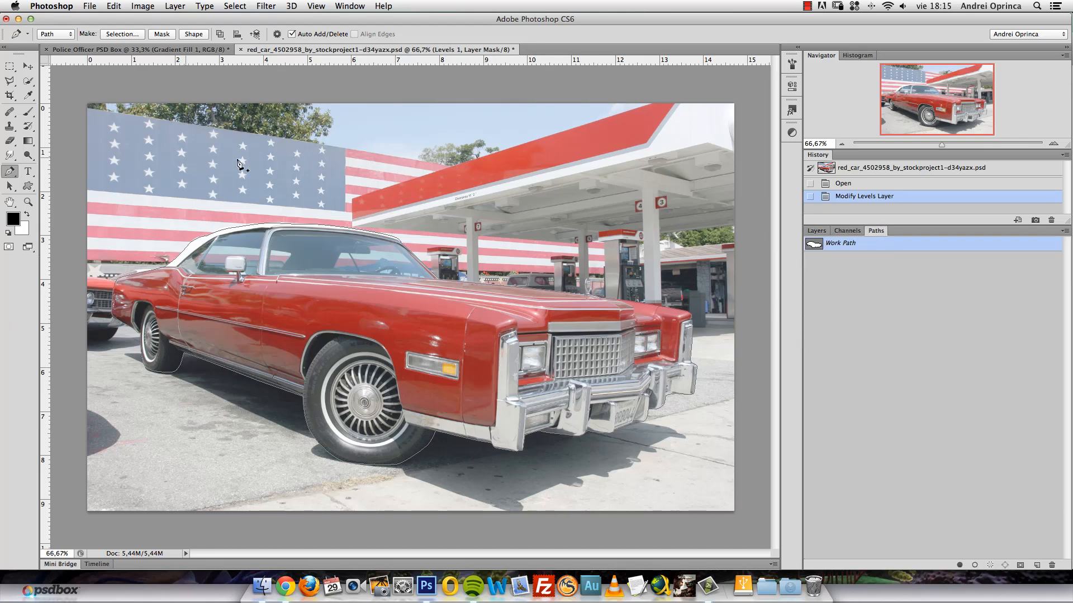
left_click(10, 186)
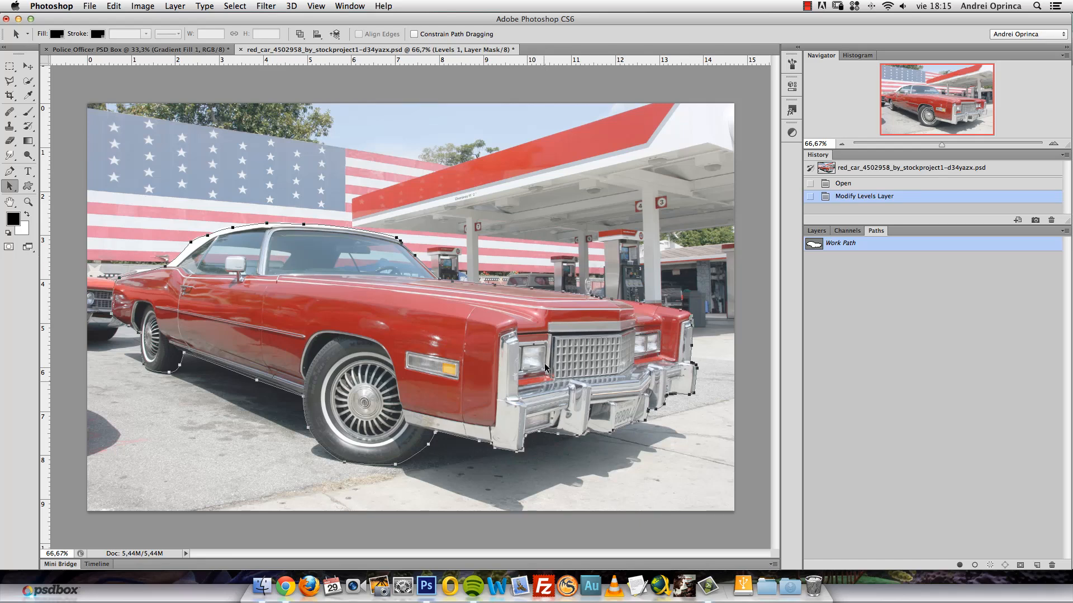
Convert the Work Path around the red car into a new anti-aliased selection with a 0-pixel feather radius.
left_click(816, 231)
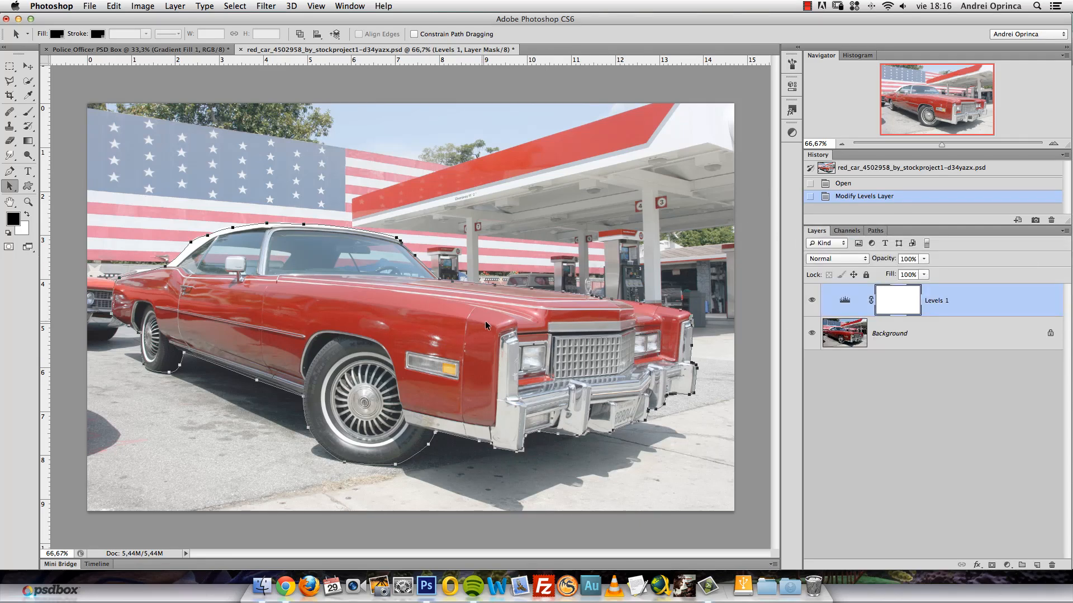
right_click(429, 305)
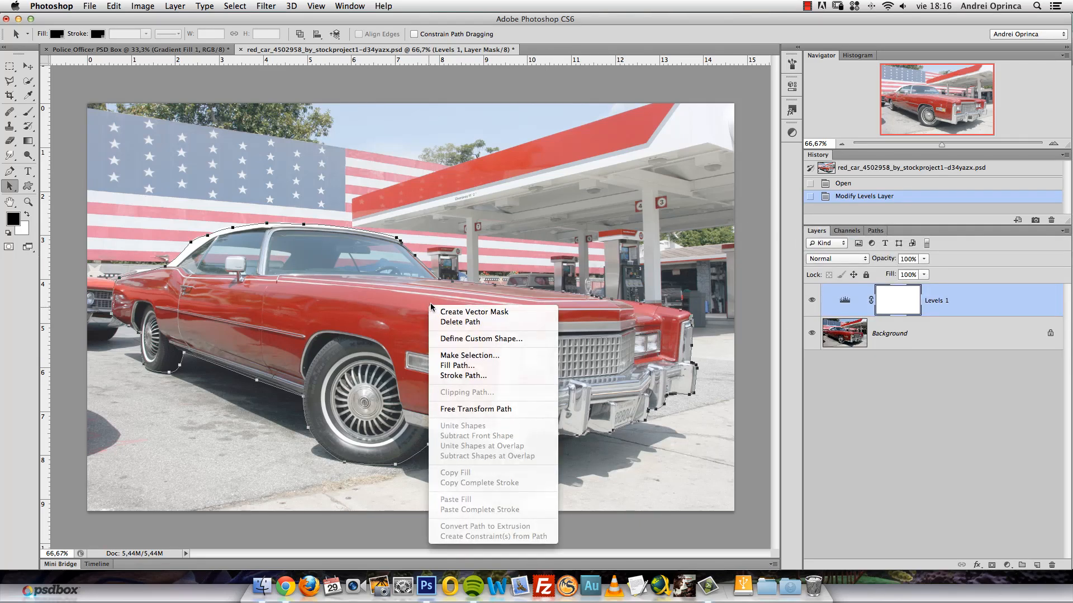
left_click(488, 359)
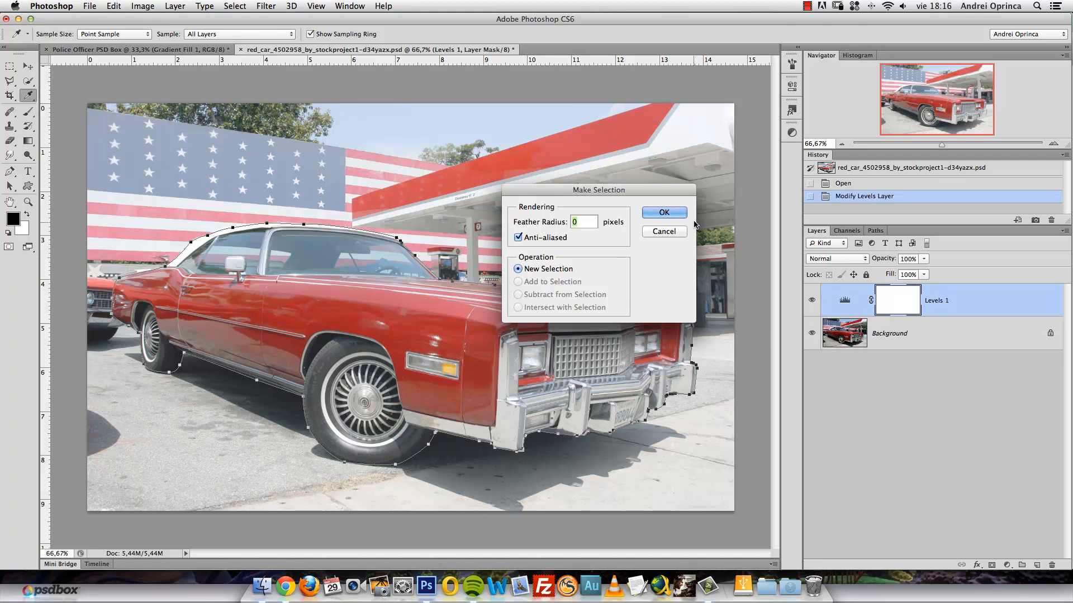
left_click(664, 216)
Mask the Background layer with the car selection and delete the Levels 1 adjustment layer.
left_click(920, 338)
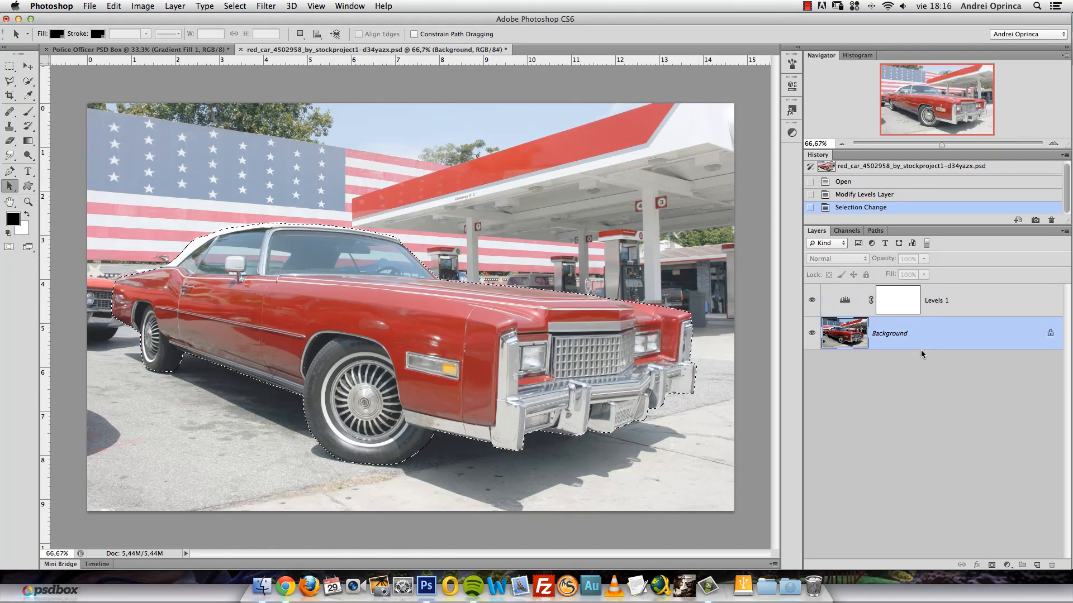
left_click(990, 565)
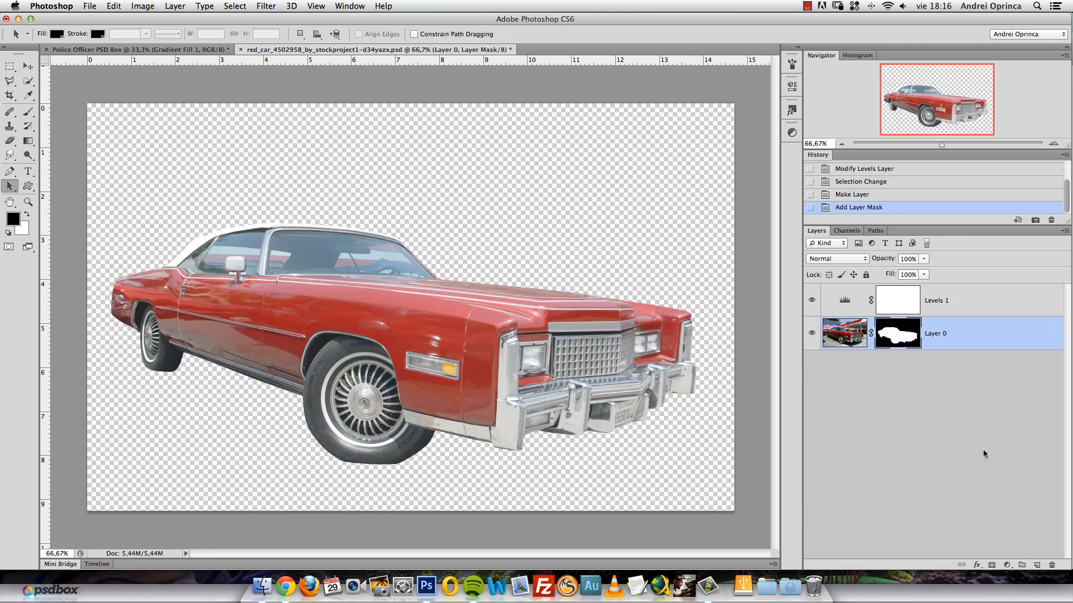
left_click(962, 303)
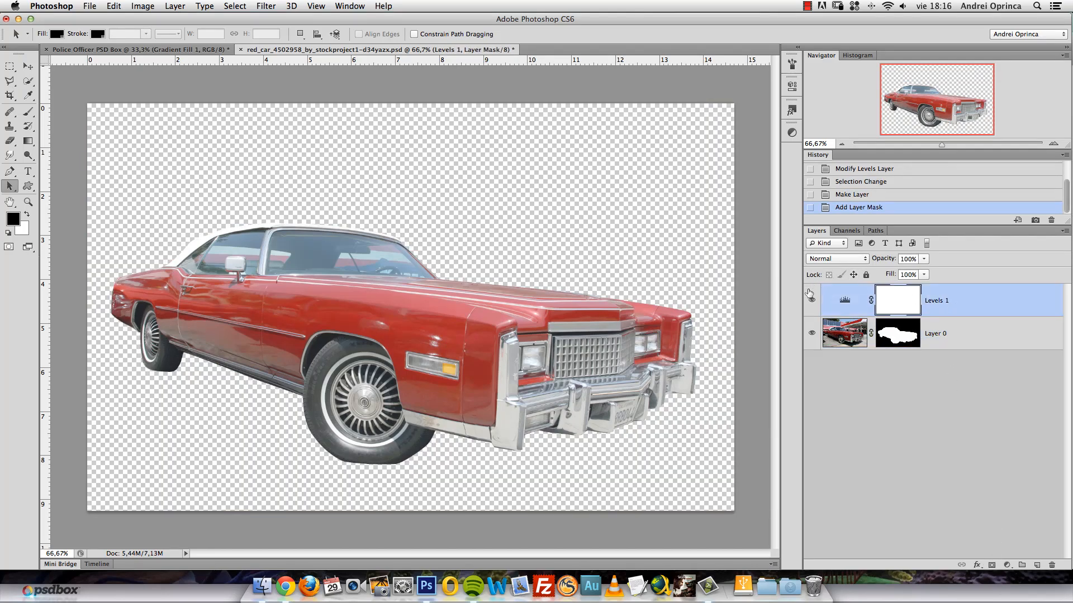
left_click_drag(1033, 309, 1050, 564)
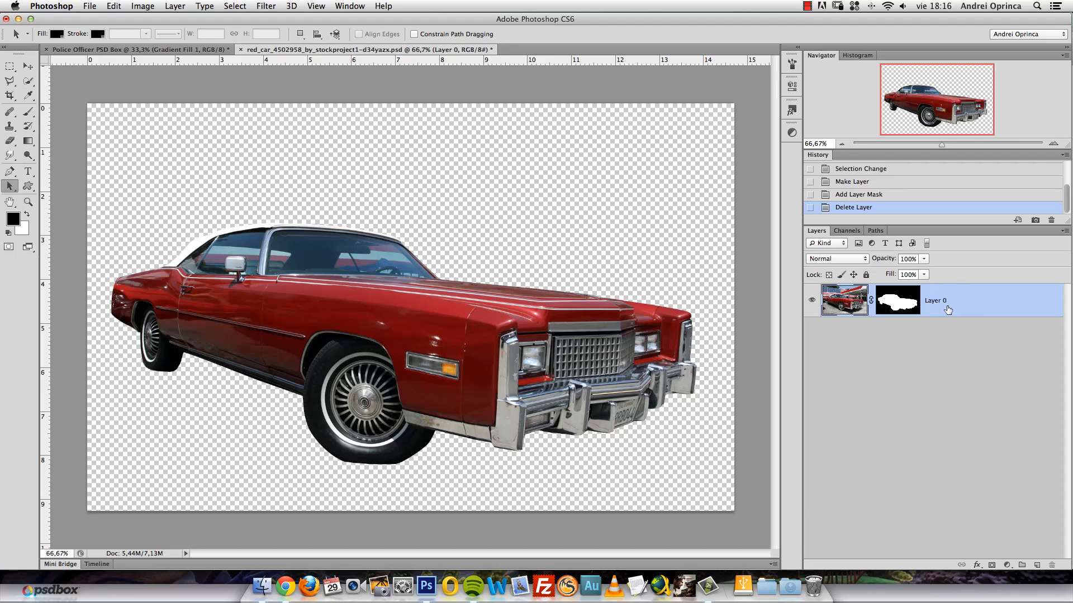
Move the masked car layer into the Police Officer PSD Box document, around the middle of the canvas.
left_click(27, 65)
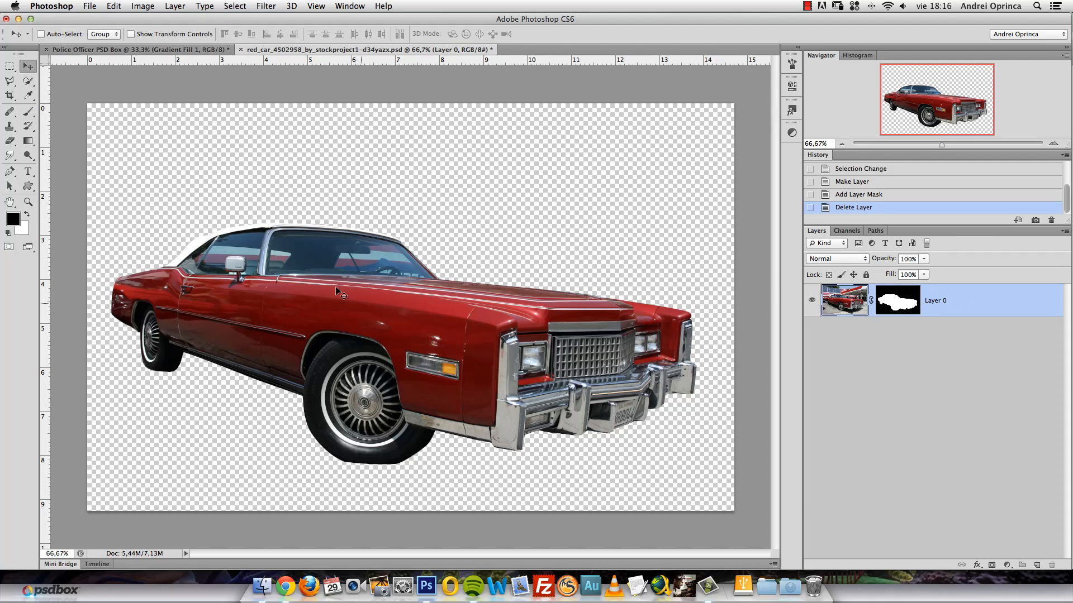
left_click_drag(357, 281, 408, 286)
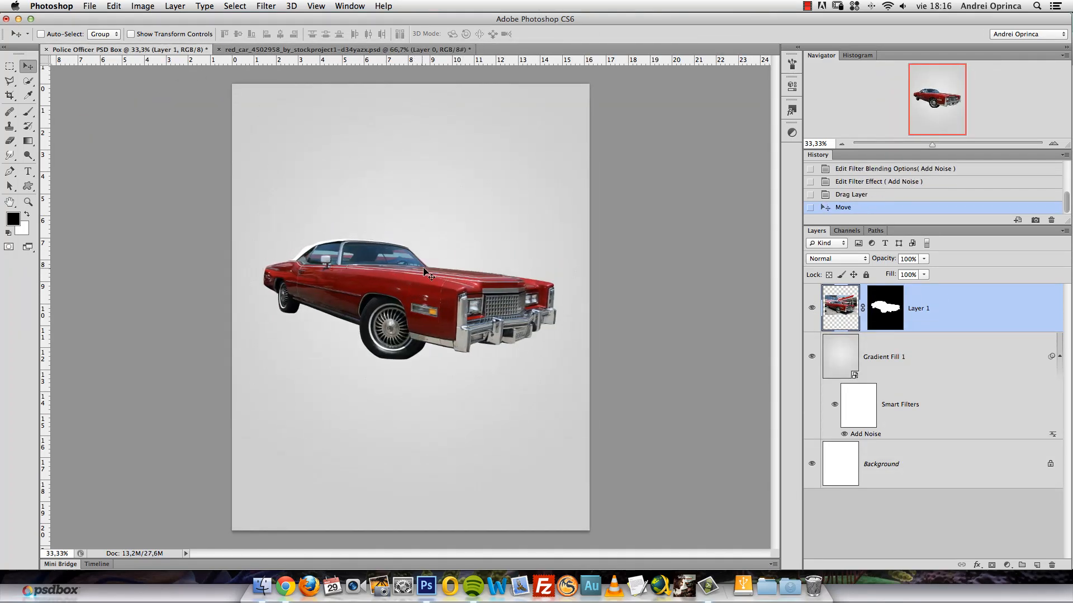
Examine the car's windows and cutout edges against the grey background at close range.
key("super+1")
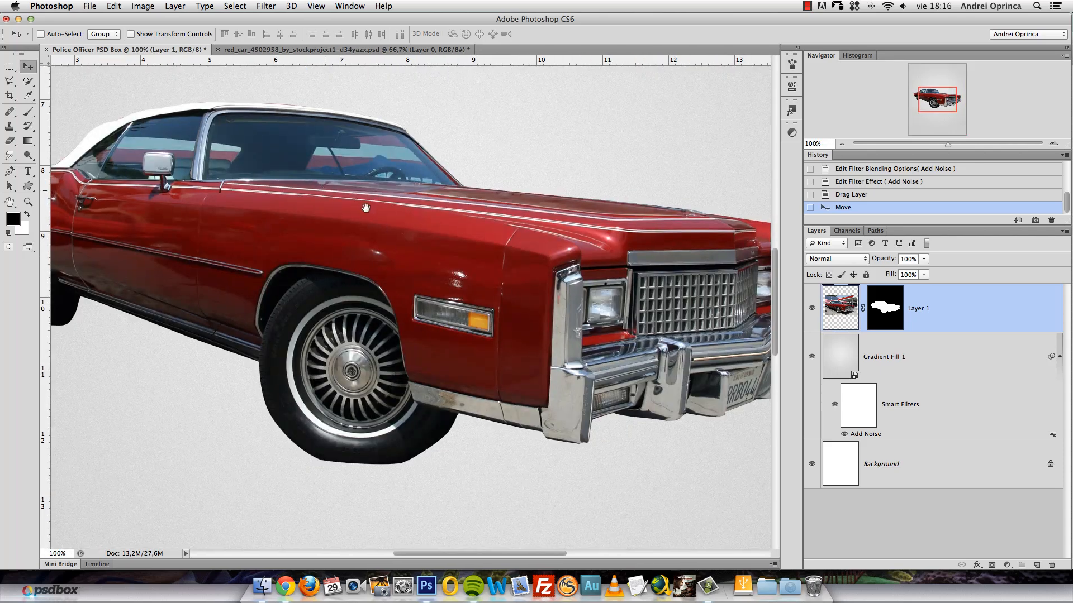
left_click_drag(364, 209, 482, 281)
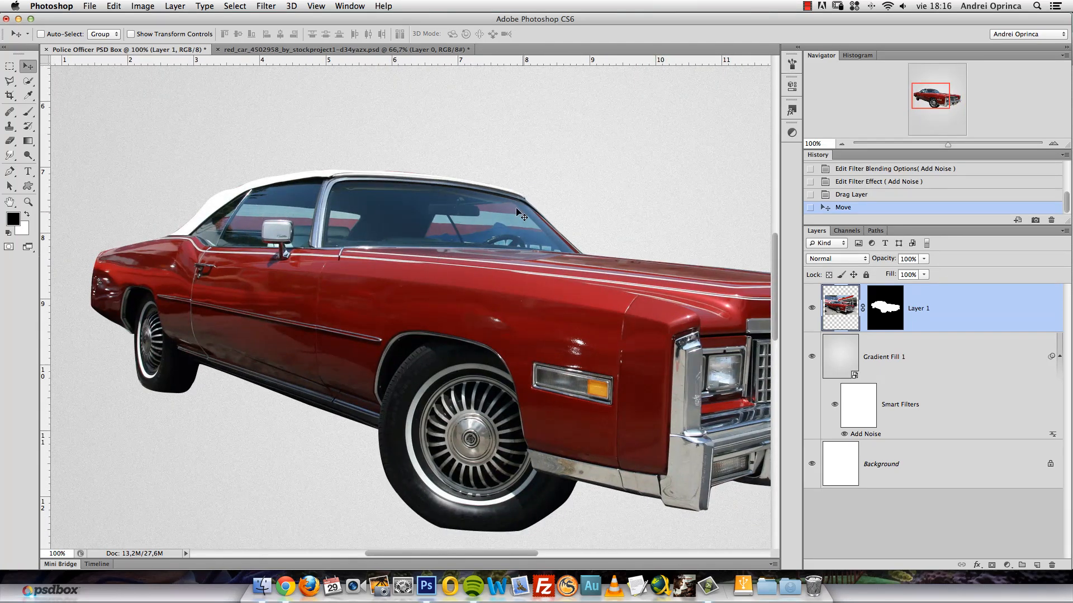
left_click(518, 228)
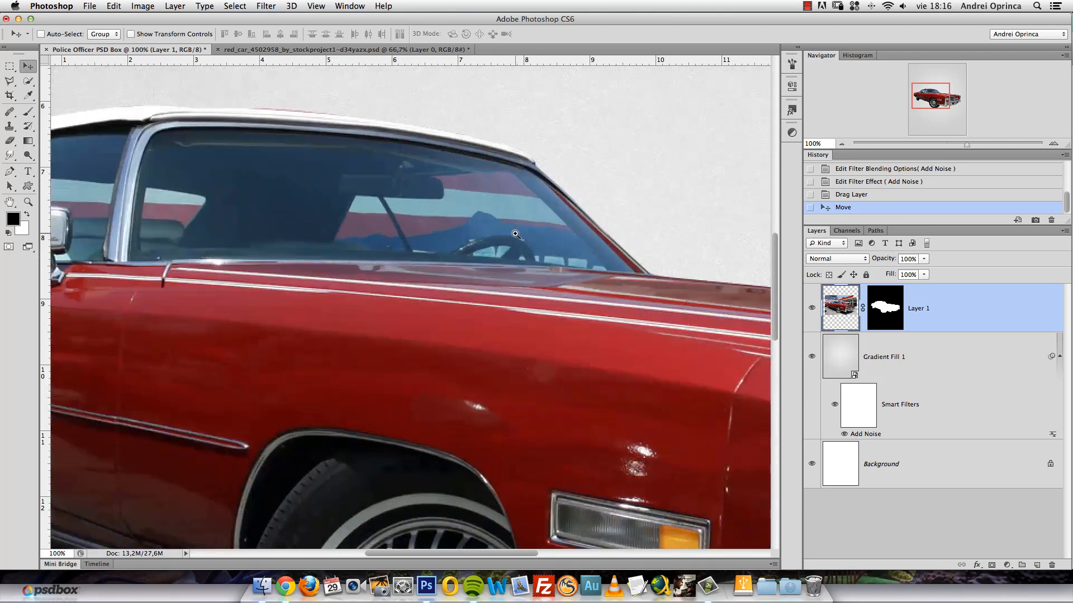
left_click_drag(503, 226, 544, 207)
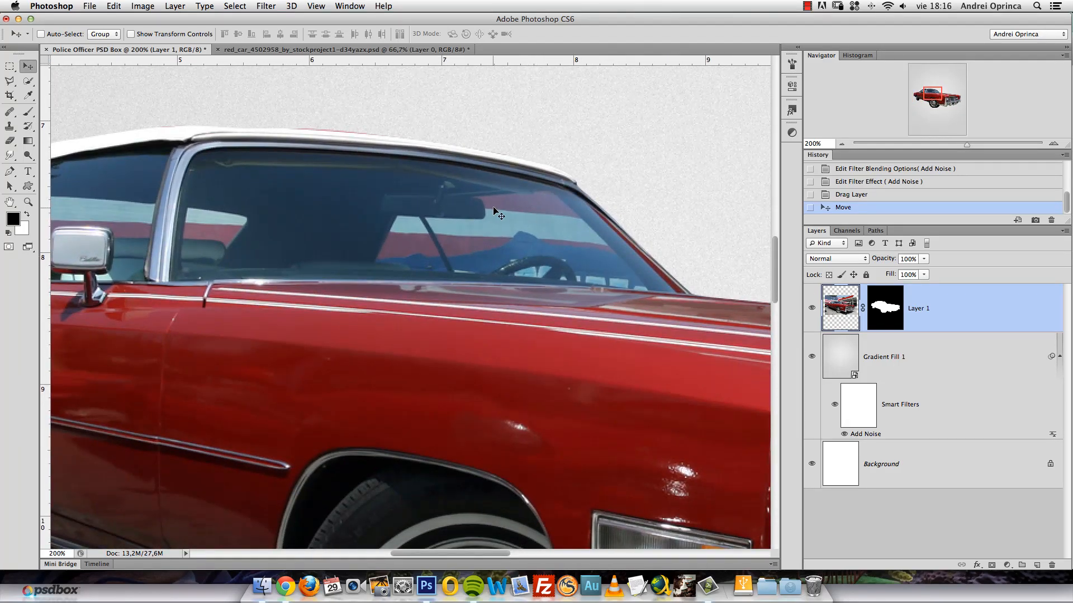
key("super+space")
left_click(399, 180, "alt+super")
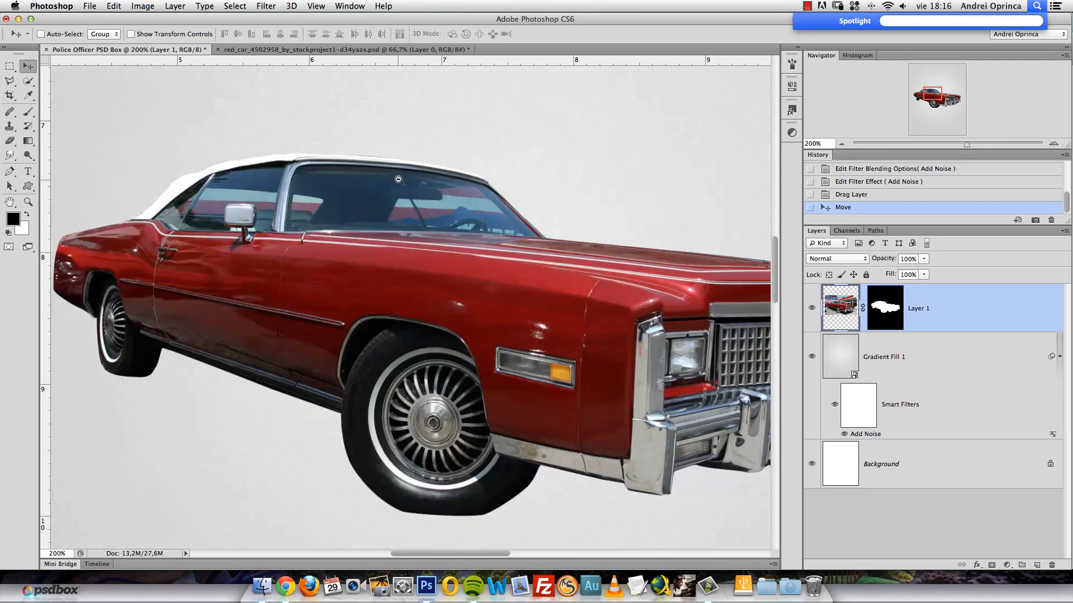
left_click(399, 180, "alt+super")
left_click(399, 180, "alt+super")
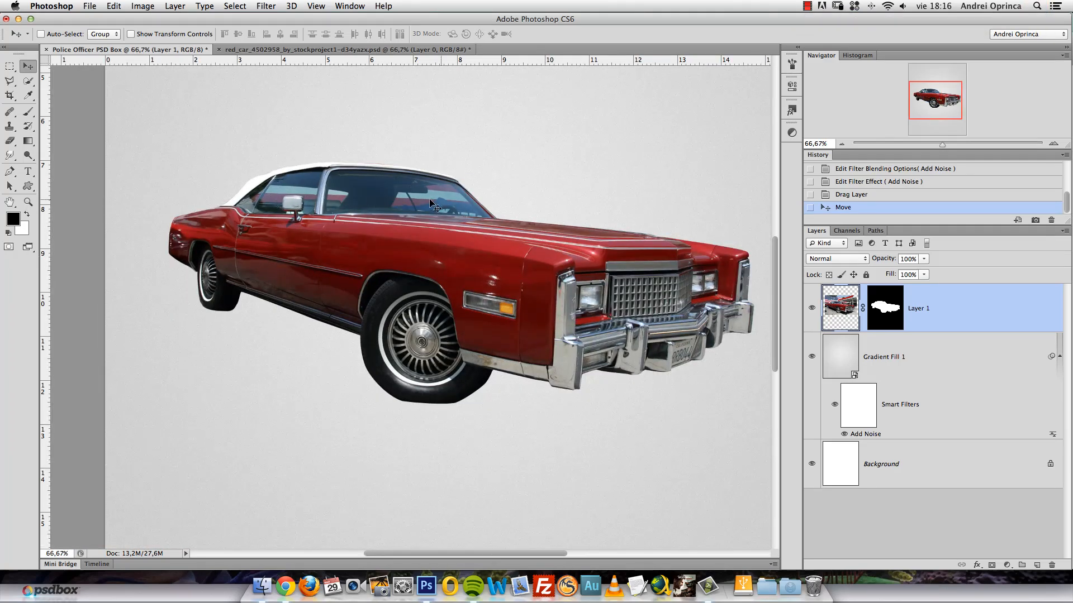
left_click(437, 217, "super")
left_click(439, 216, "alt+super")
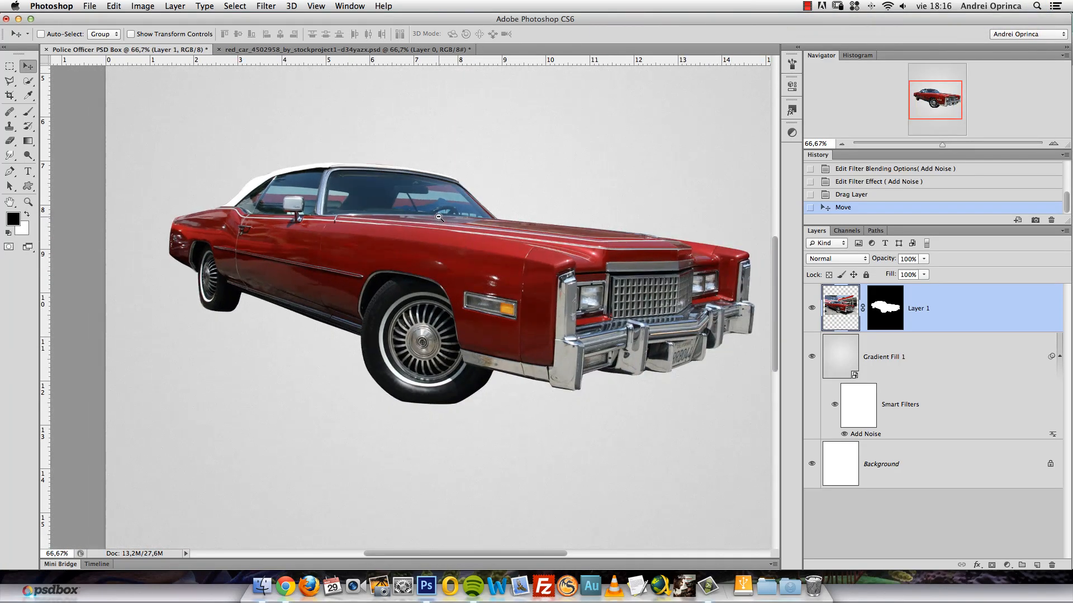
left_click(439, 216, "alt+super")
key("super+alt+space")
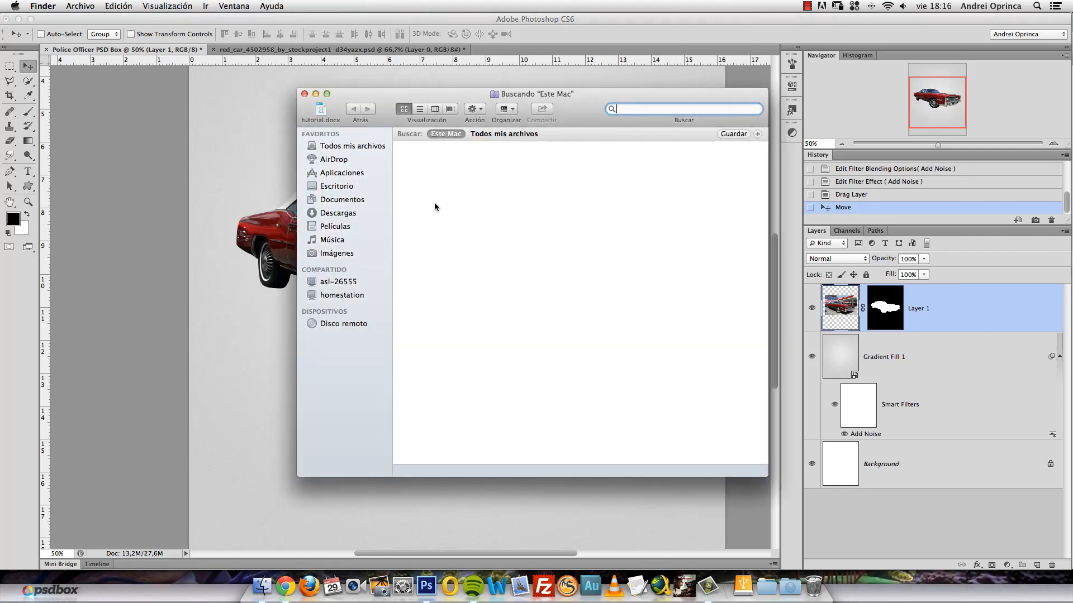
left_click(316, 94)
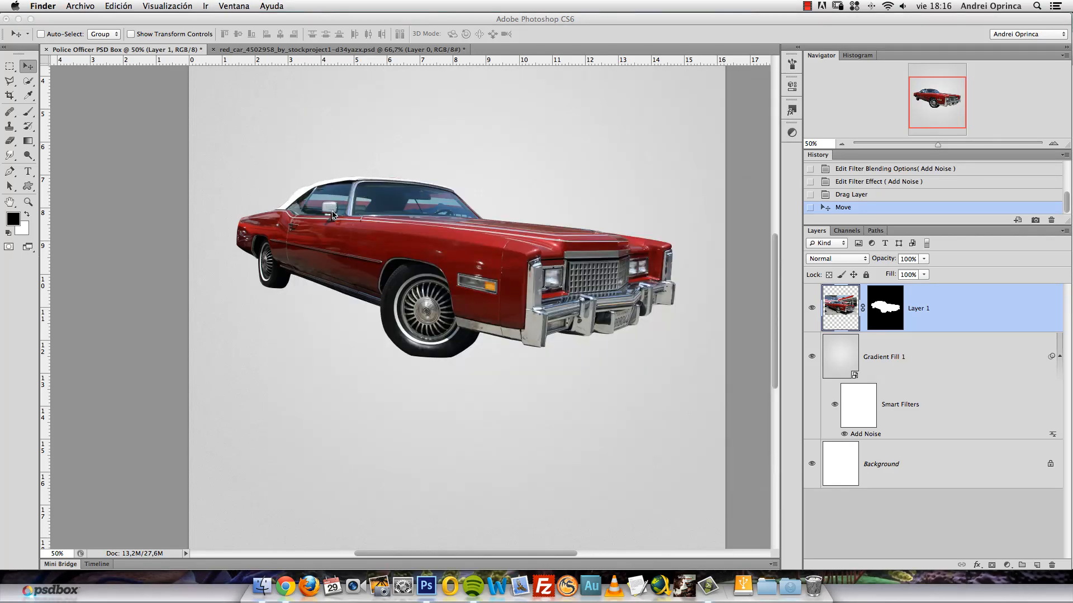
left_click(343, 230)
key("super+minus")
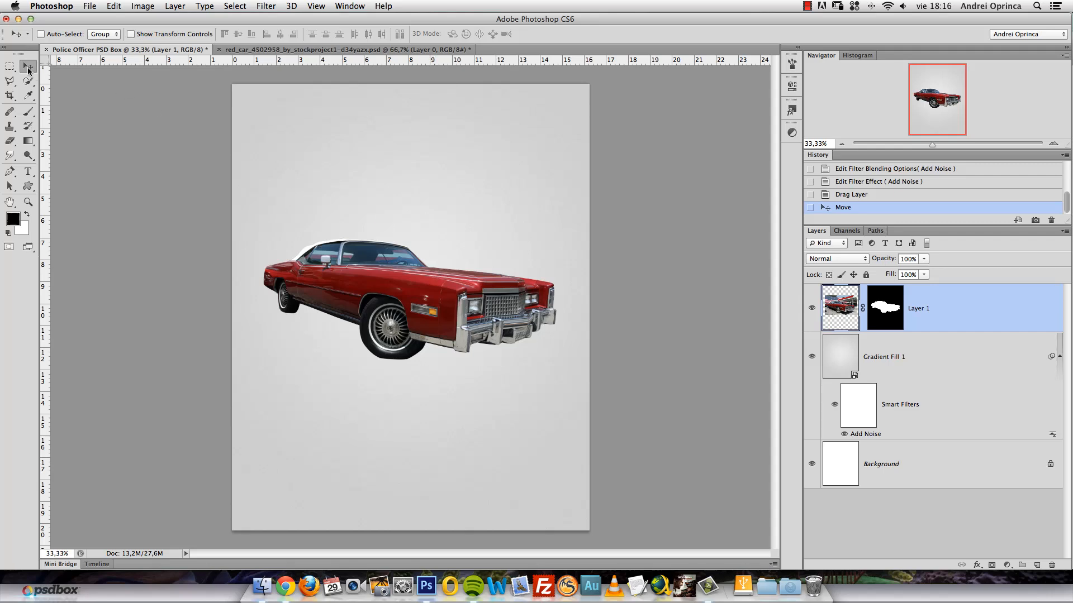
Move the car slightly higher on the canvas and rotate it about -1.9°.
left_click_drag(381, 289, 381, 266)
key("ctrl+t")
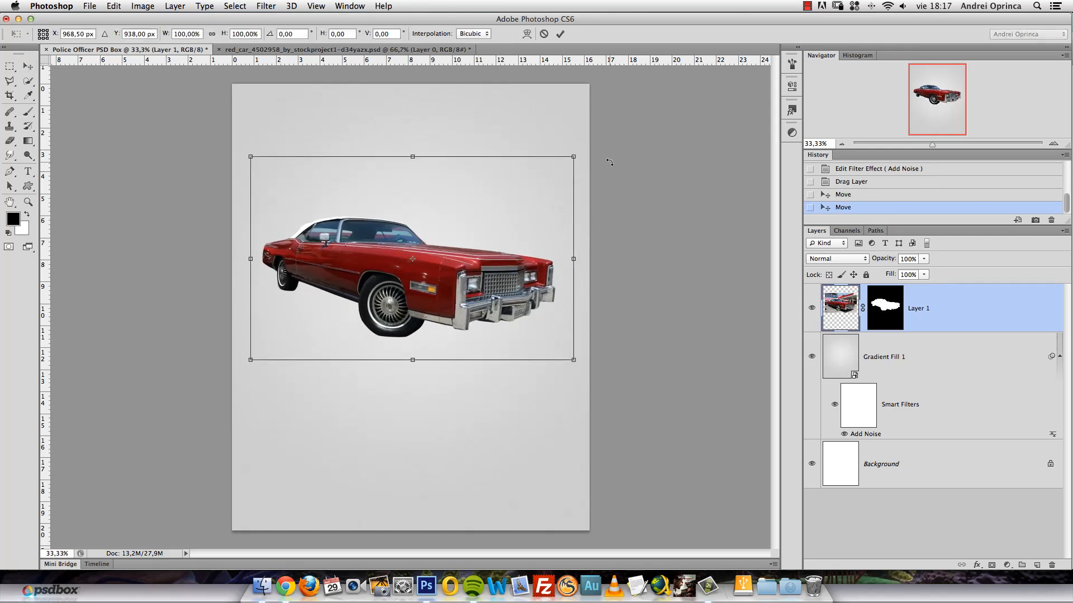
mouse_move(610, 162)
left_mouse_down()
mouse_move(601, 155)
mouse_move(615, 149)
left_mouse_up()
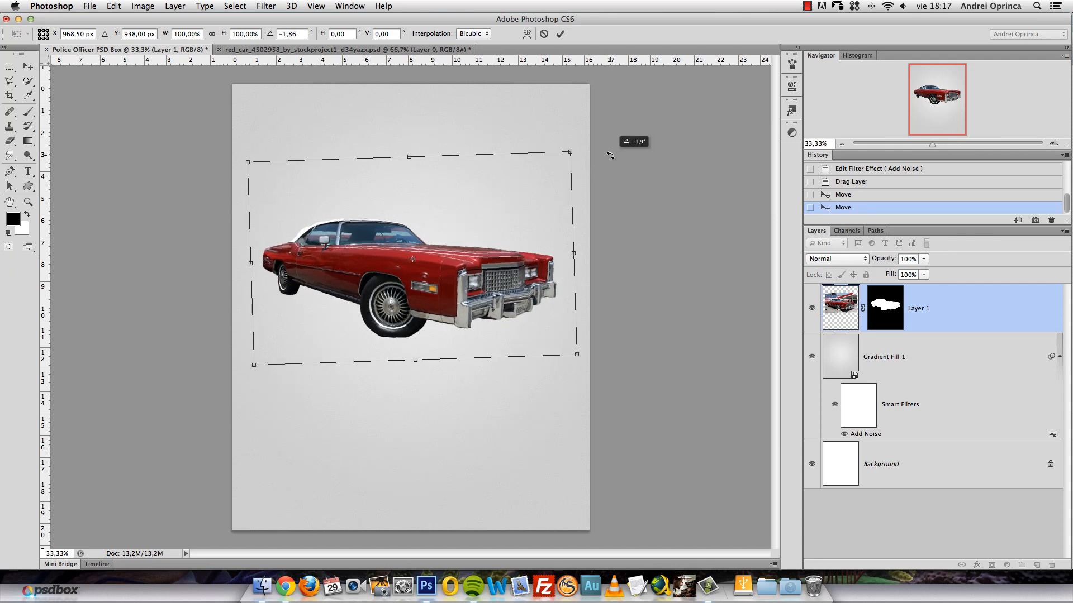
key("Return")
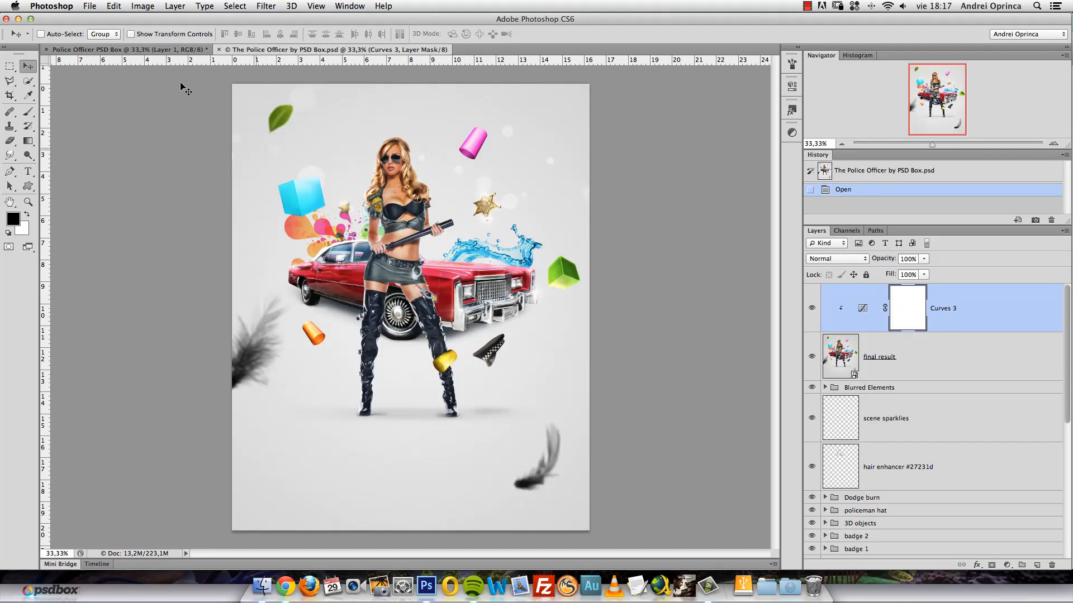
Back in the Police Officer PSD Box document, compare the car layer with its mask disabled and re-enabled.
left_click(133, 52)
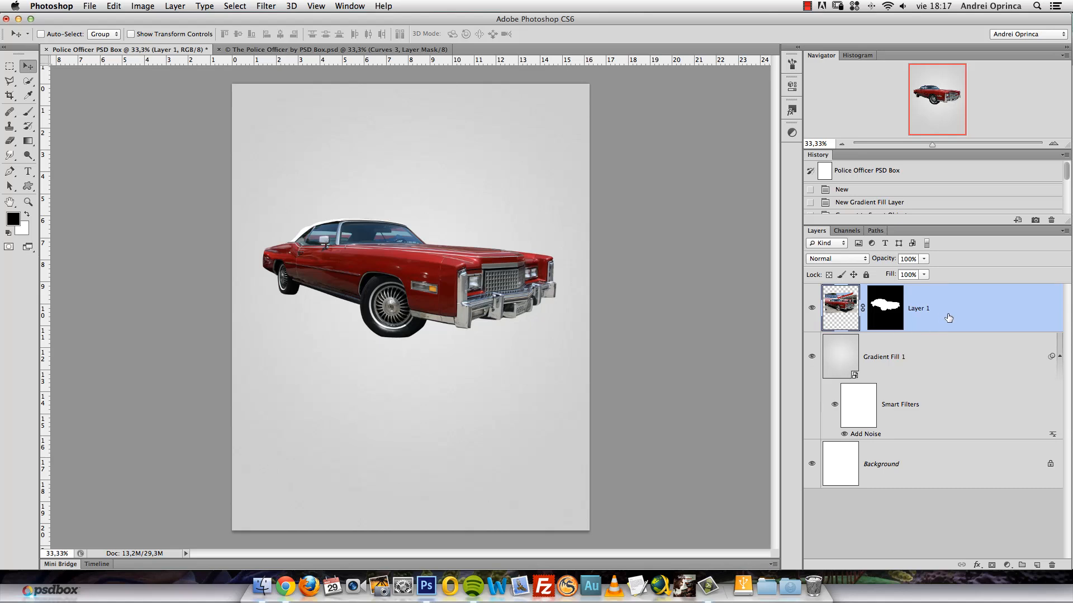
key("super+t")
key("Return")
right_click(879, 304)
left_click(902, 309)
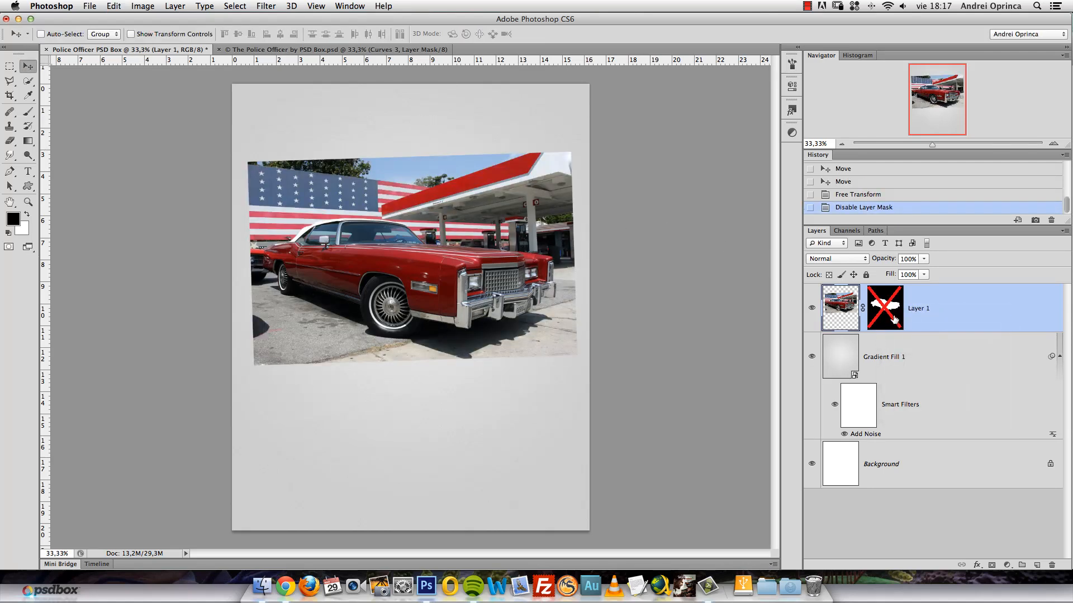
right_click(894, 319)
left_click(910, 324)
Apply the car's layer mask permanently and convert Layer 1 to a smart object.
right_click(889, 302)
left_click(900, 338)
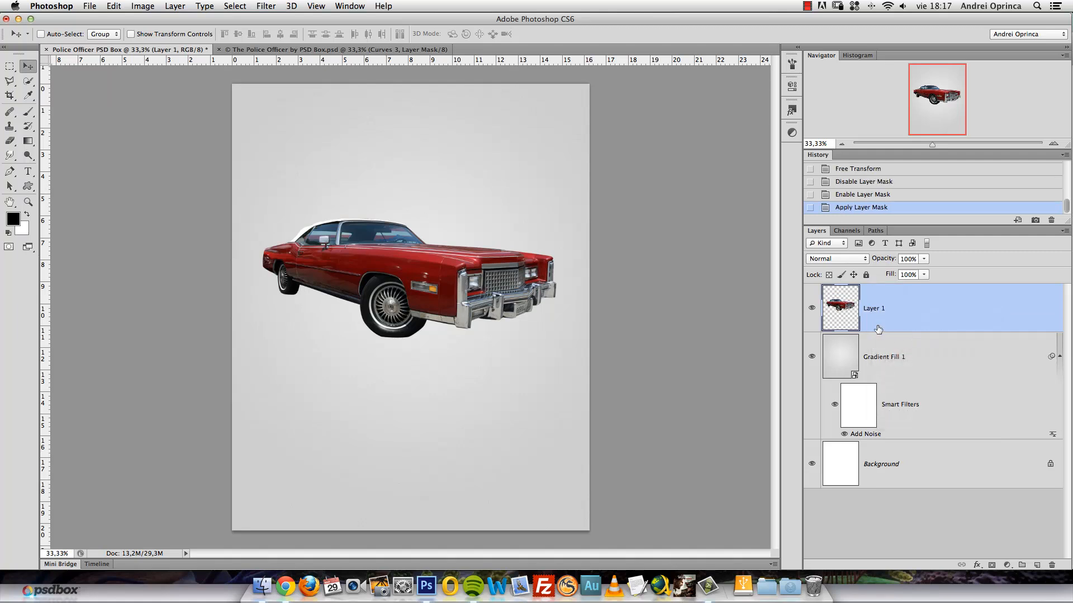
right_click(916, 303)
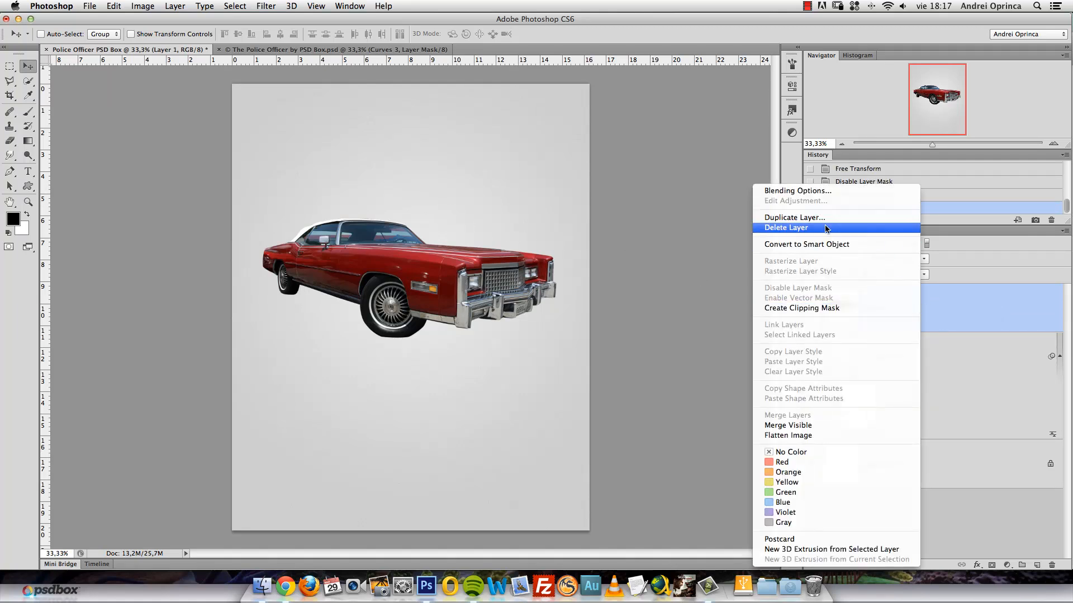
left_click(825, 245)
Scale the car to about 79.6%, rotate it about -1°, reposition it near the canvas centre, and compare it with the finished artwork.
key("ctrl+t")
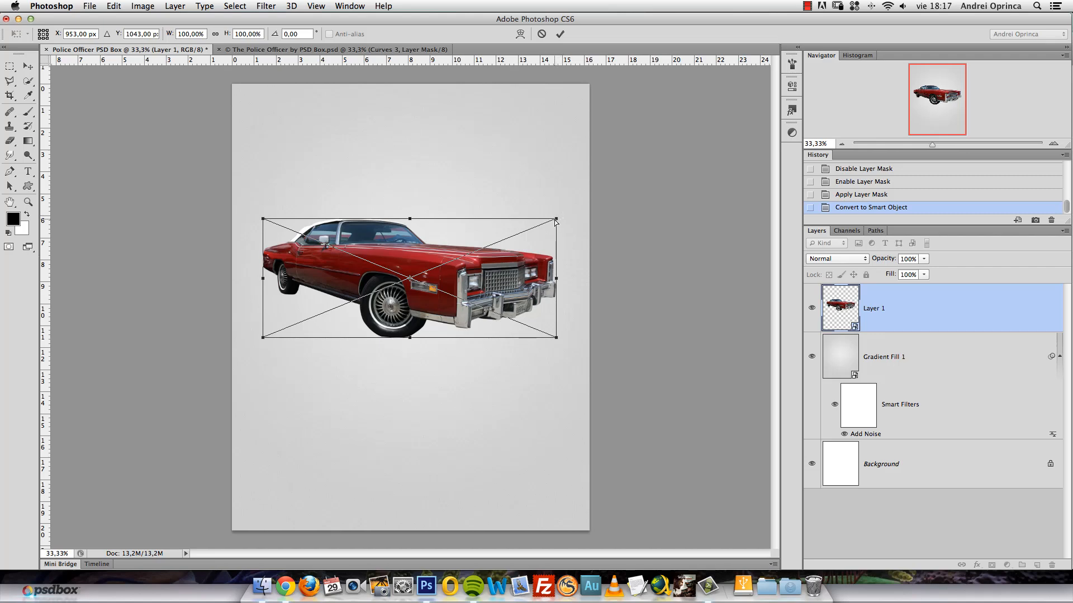
left_click_drag(555, 219, 553, 218)
key("ctrl+z")
left_click_drag(557, 219, 527, 236)
left_click_drag(485, 277, 487, 283)
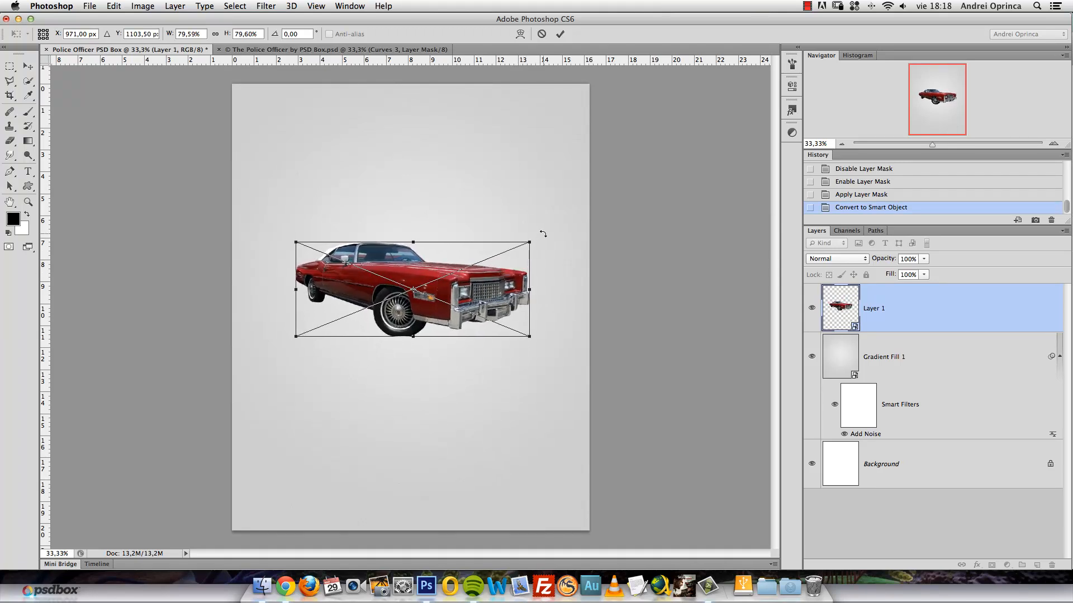
left_click_drag(544, 234, 538, 233)
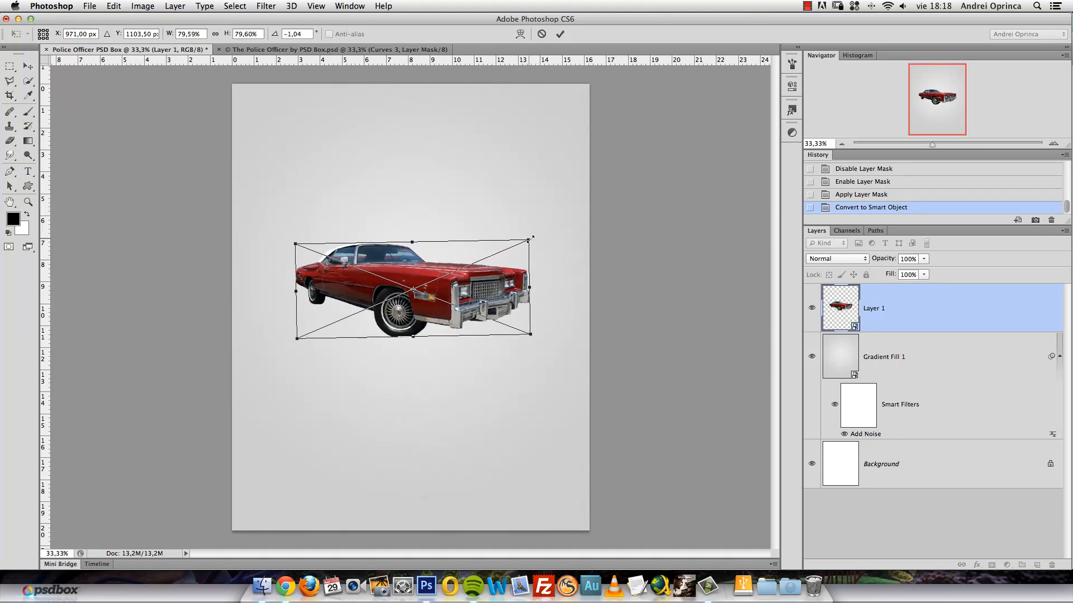
key("Return")
left_click(285, 49)
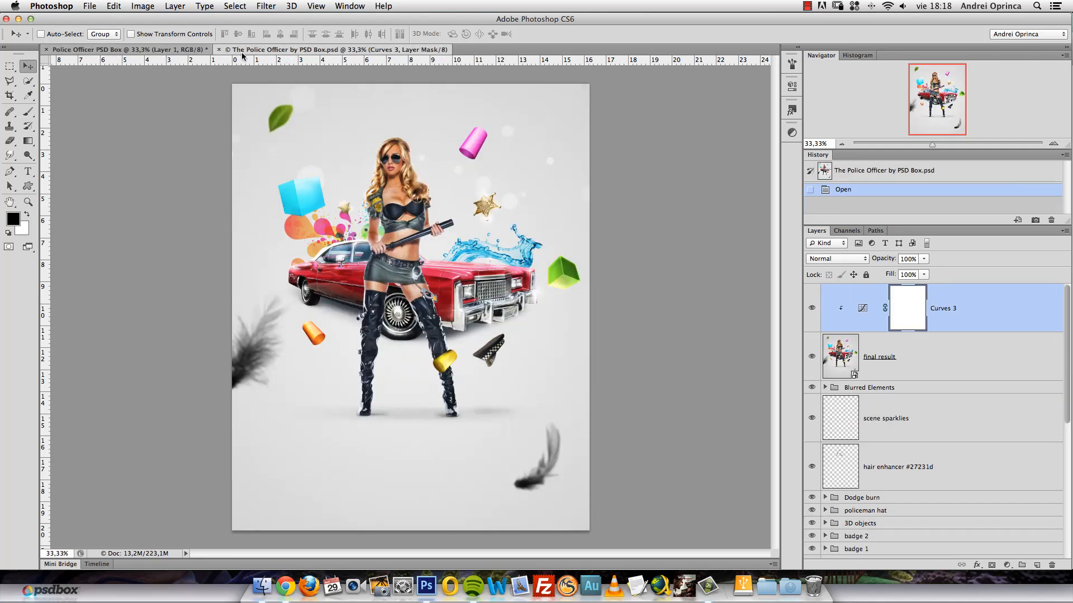
left_click(184, 51)
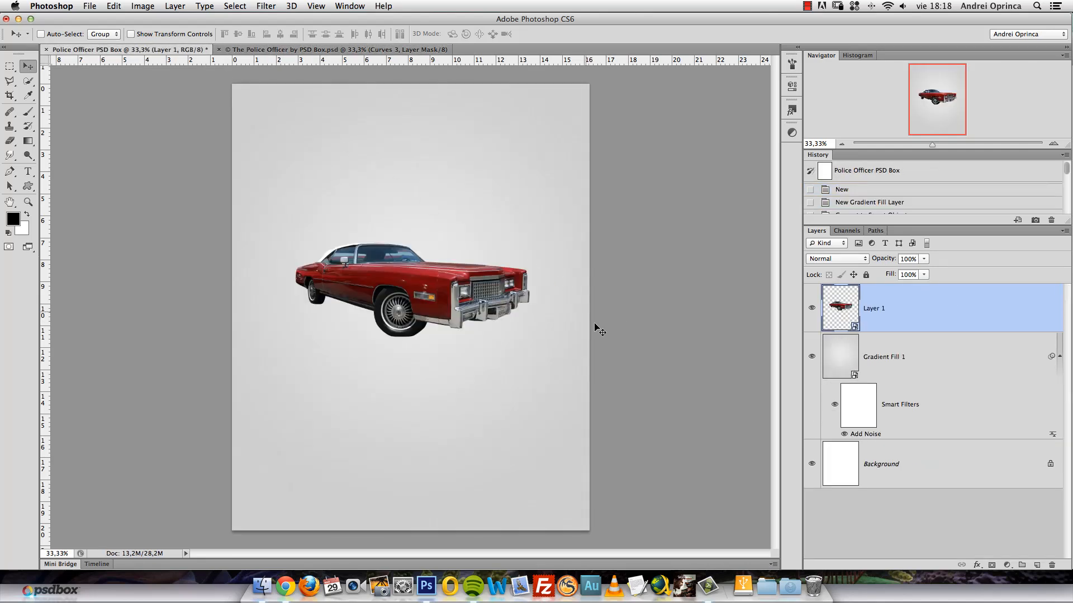
Rename Layer 1 to "car" and Gradient Fill 1 to "background".
double_click(874, 307)
type("car")
key("Return")
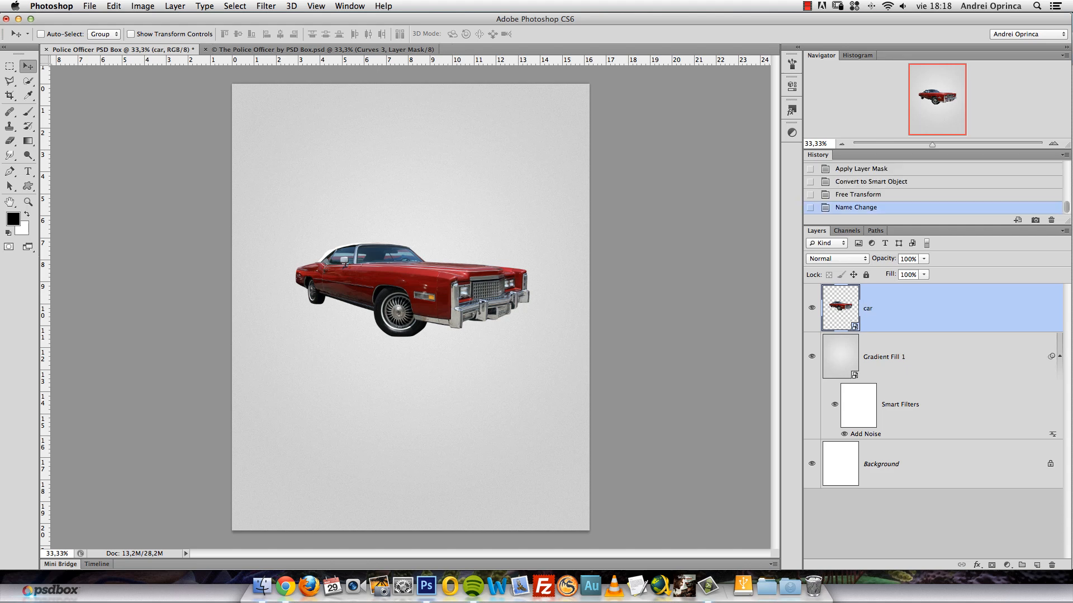
double_click(880, 358)
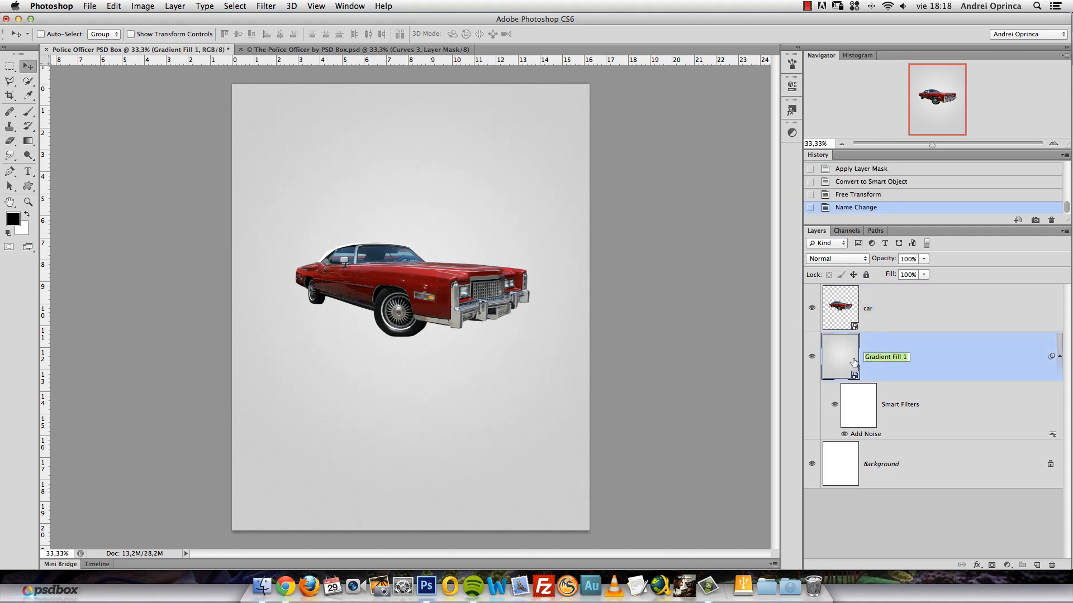
type("background")
key("Return")
Delete the original locked Background layer, collapse the gradient layer's smart filters, and select the car layer.
left_click_drag(886, 462, 1053, 565)
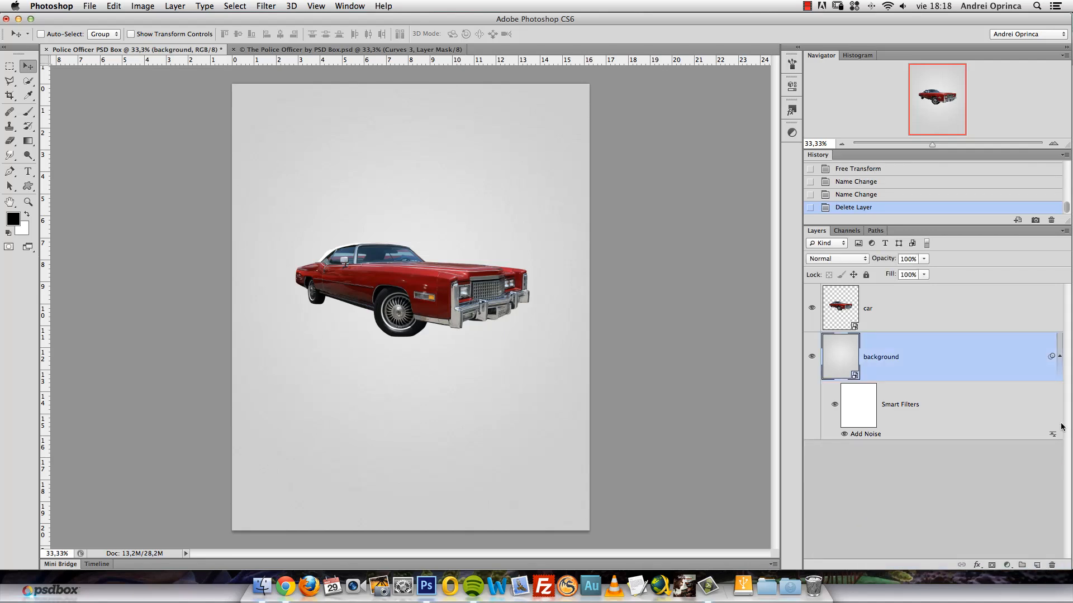
left_click(1058, 355)
left_click(997, 310)
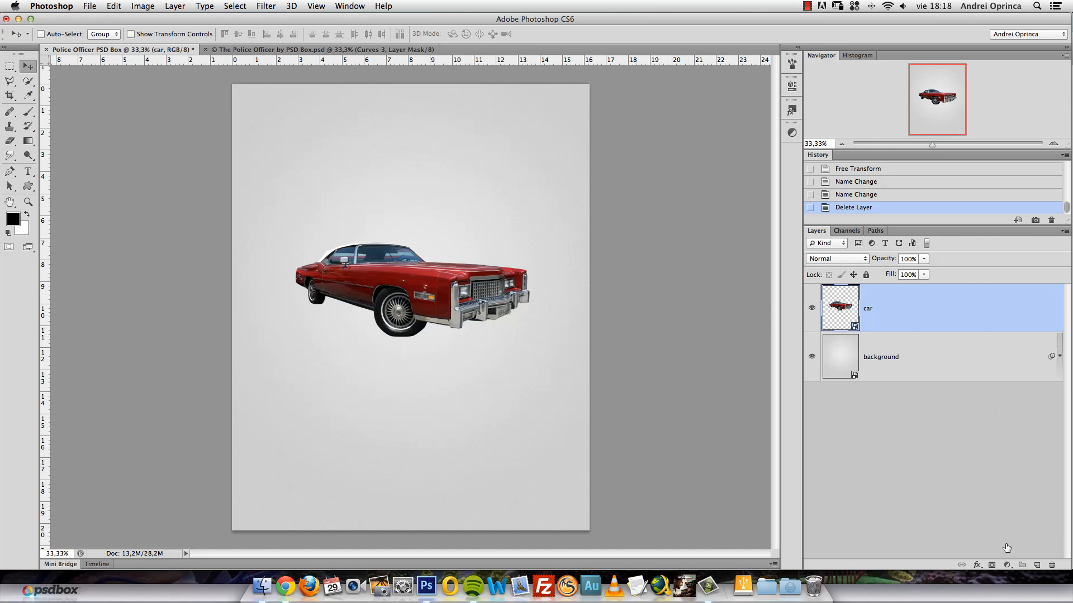
Add a new layer between the car and background layers and name it "car shadow".
left_click(1036, 566)
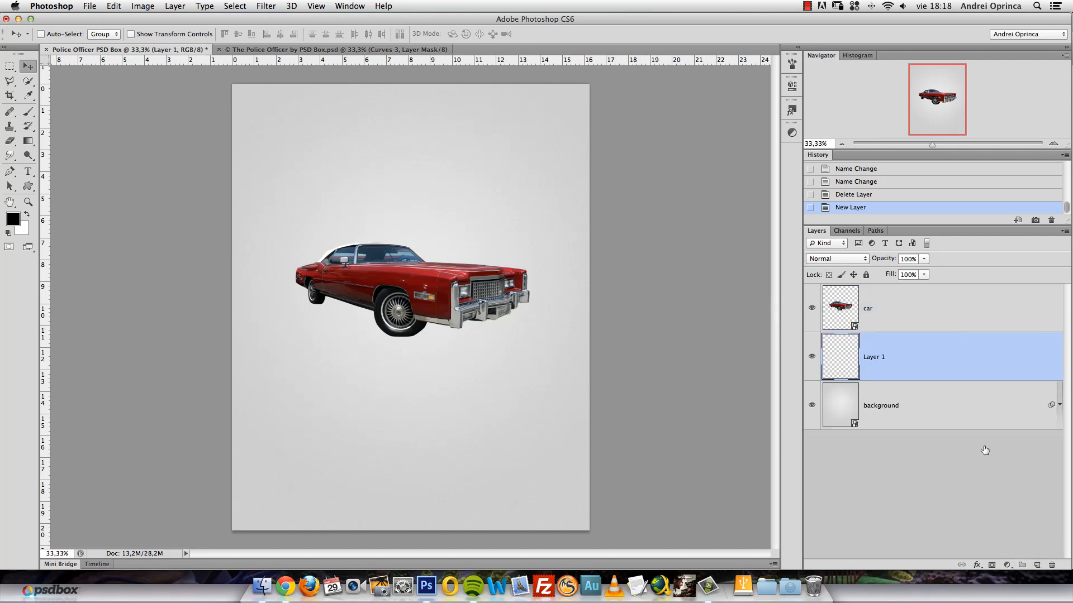
double_click(872, 357)
type("car shadow")
key("Return")
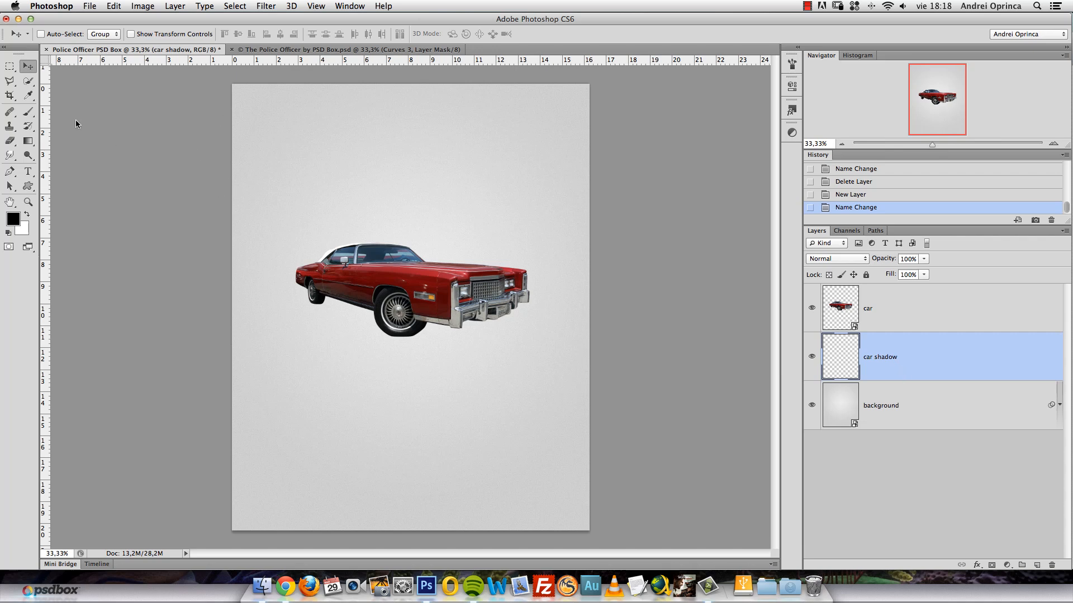
Outline the car's ground shadow area with the Polygonal Lasso, extending behind the body, and fill it with black.
left_click(10, 81)
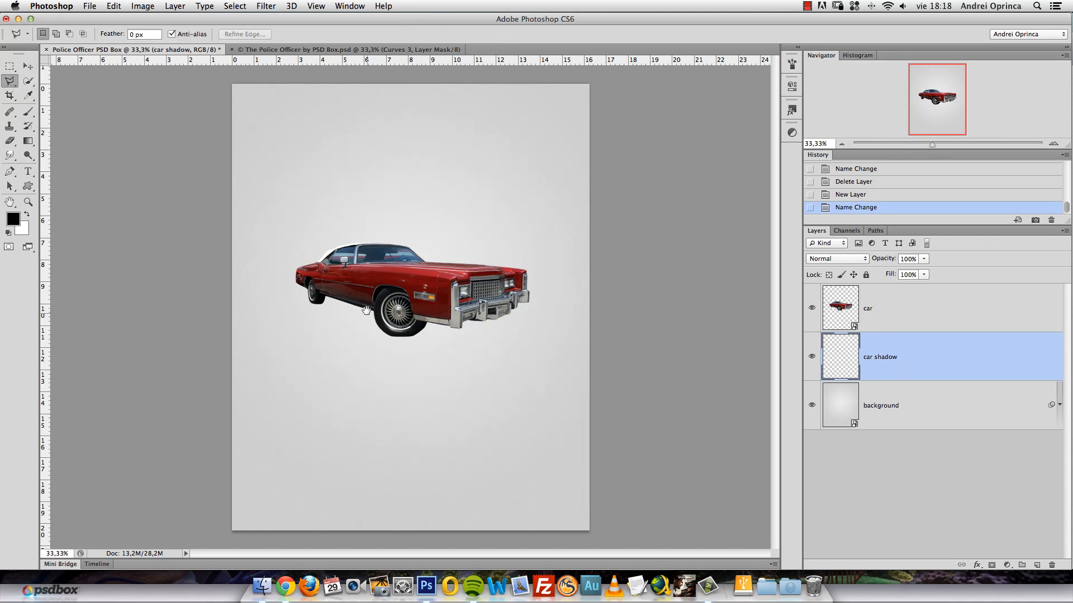
key("super+equal")
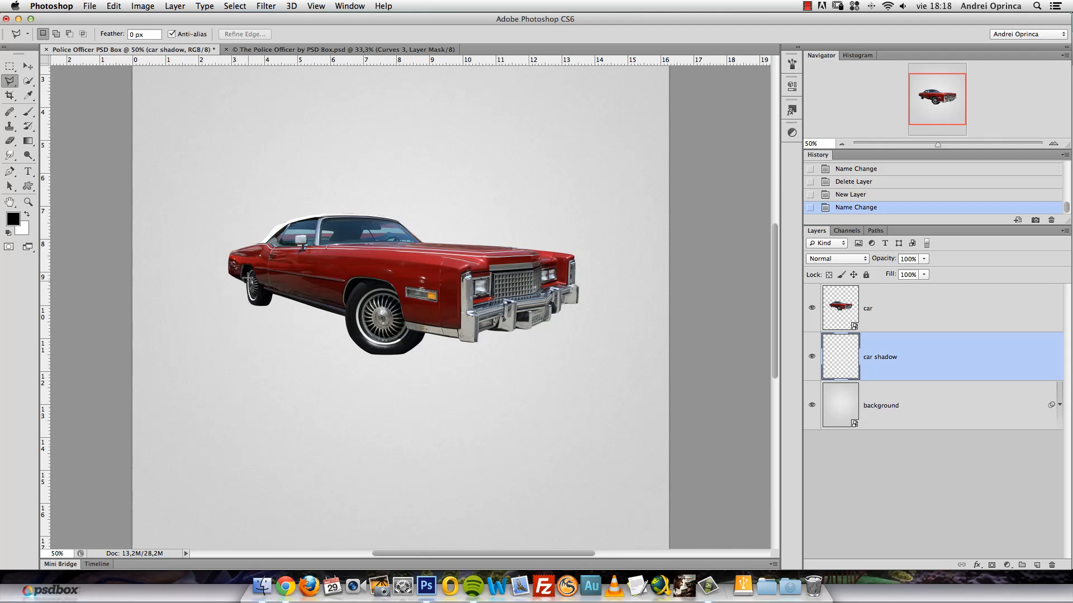
left_click(229, 301)
key("Escape")
left_click(452, 360)
left_click(541, 296)
left_click(349, 261)
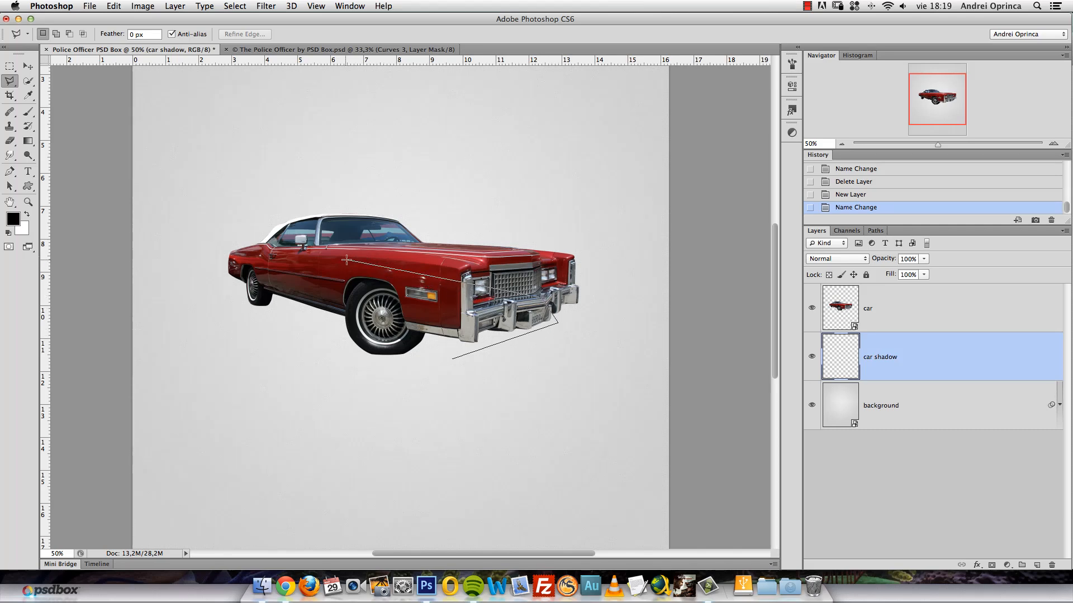
left_click(253, 274)
left_click(261, 285)
left_click(234, 288)
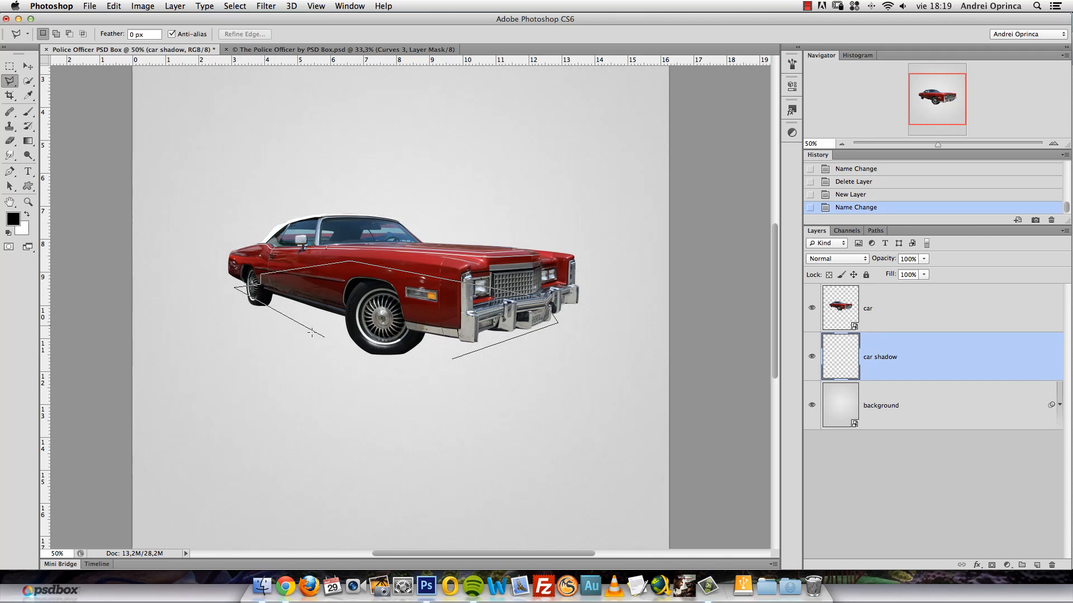
left_click(378, 349)
left_click(445, 361)
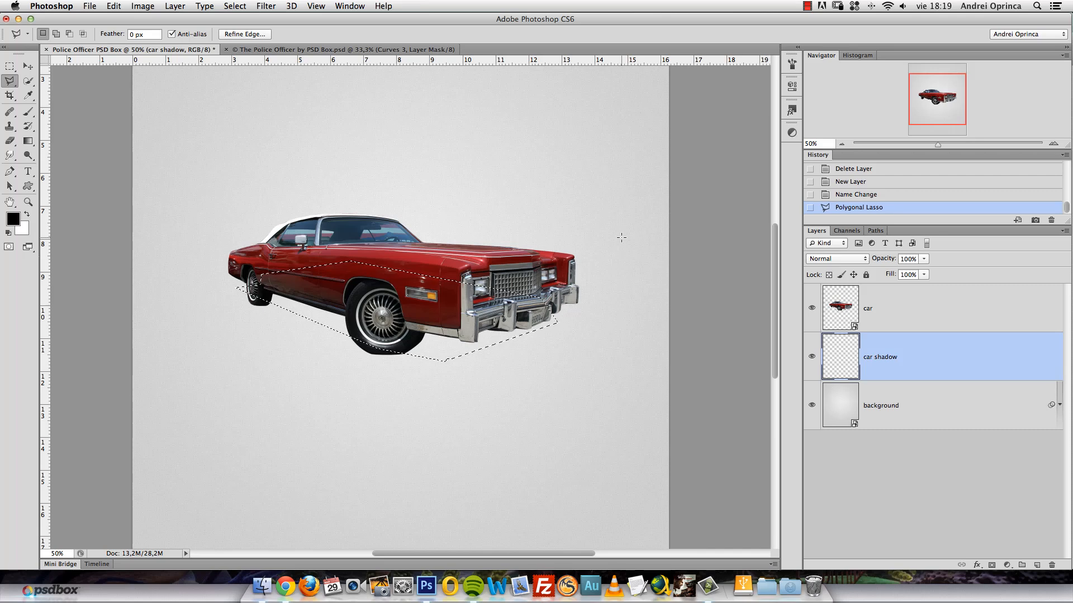
key("alt+BackSpace")
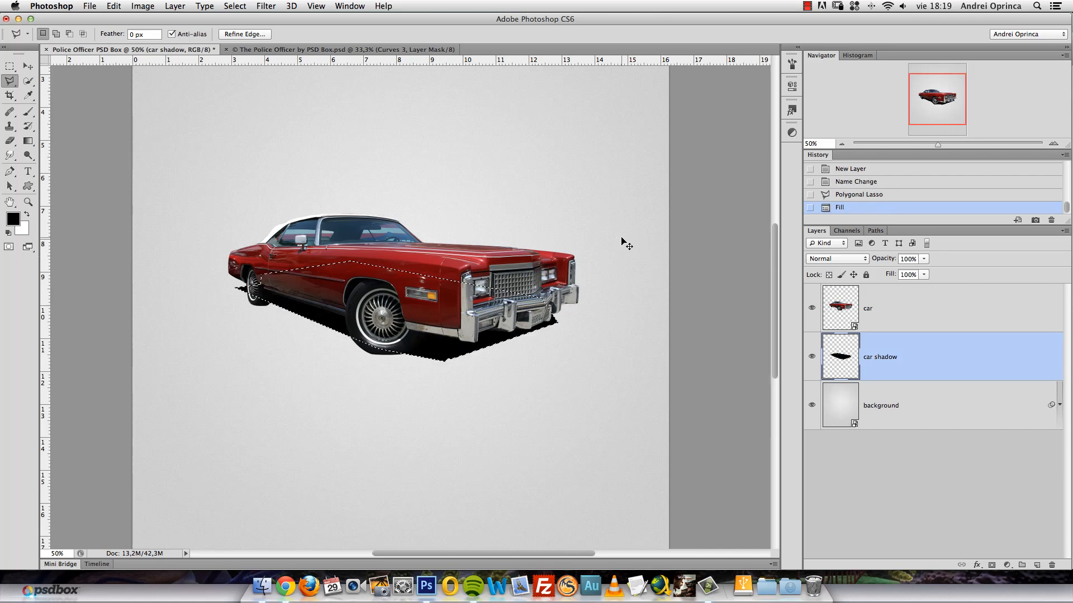
key("super+d")
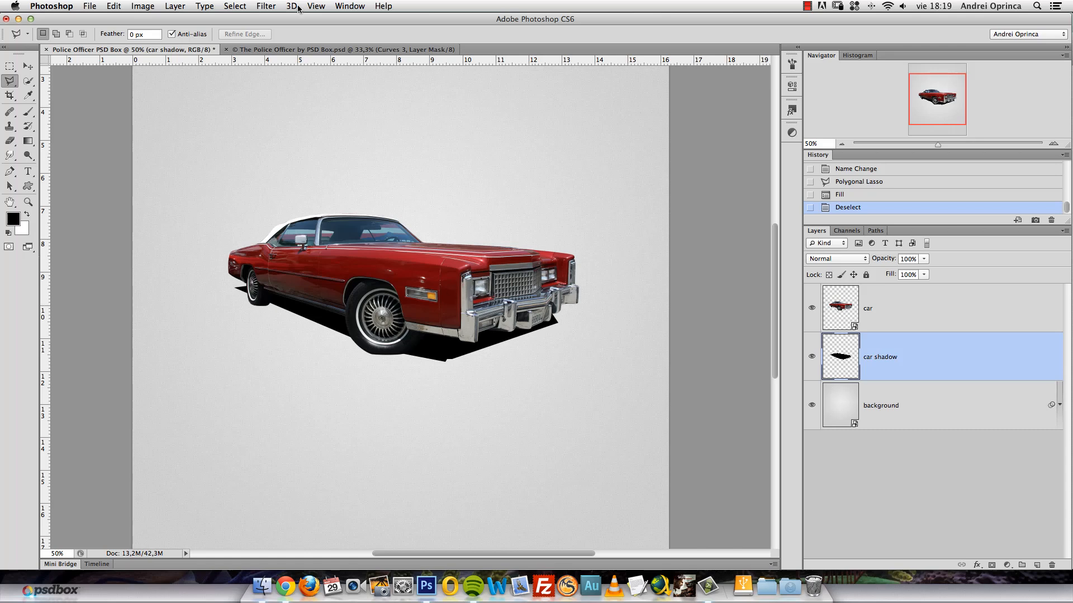
Apply a Gaussian Blur with a 45.8-pixel radius to the car shadow layer.
left_click(265, 8)
mouse_move(300, 139)
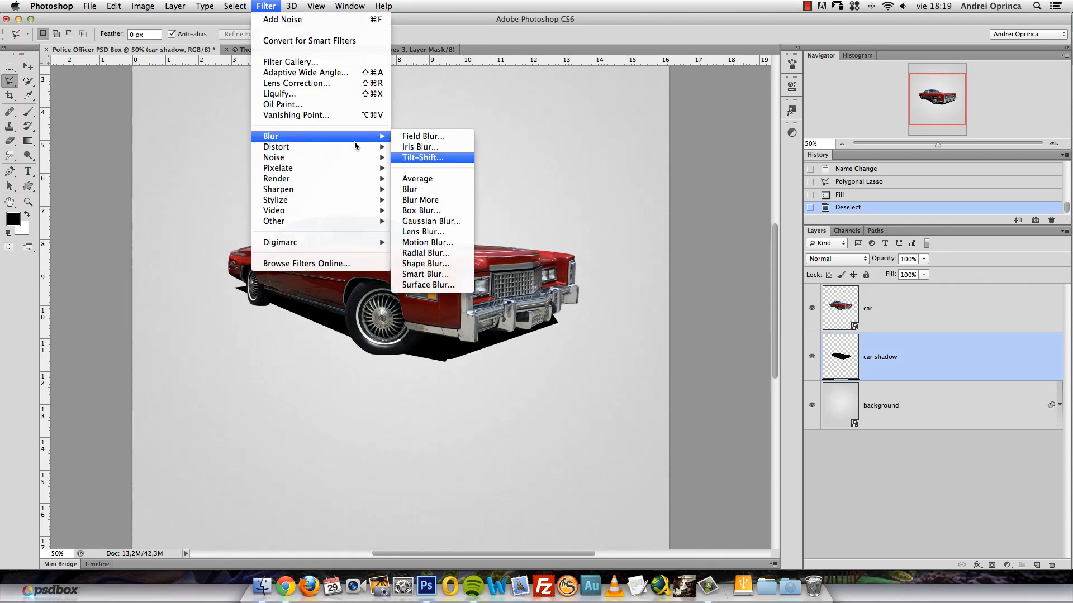
left_click(431, 221)
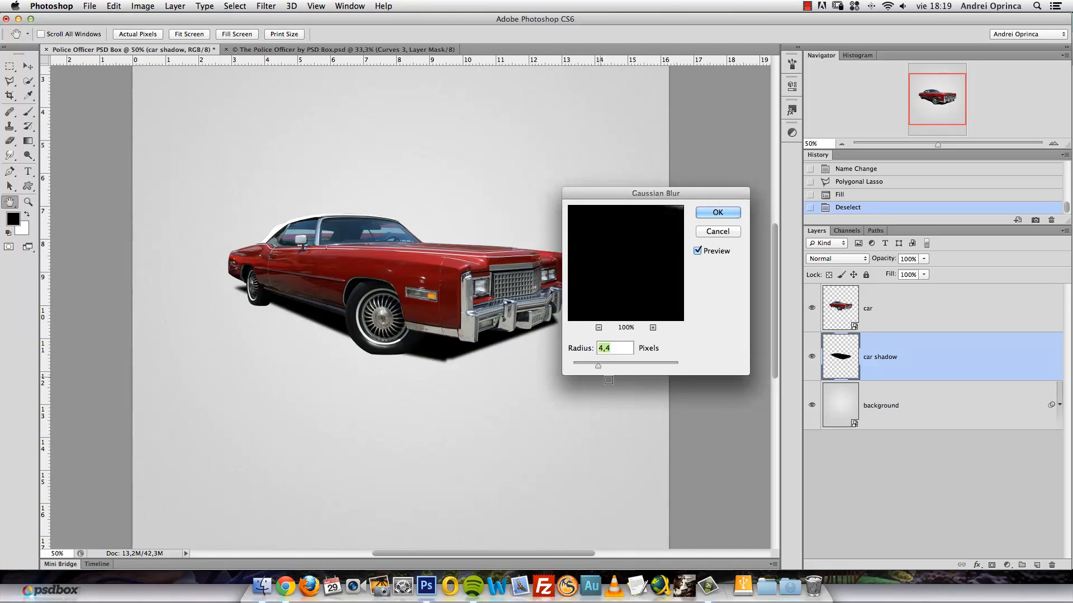
left_click_drag(600, 367, 629, 368)
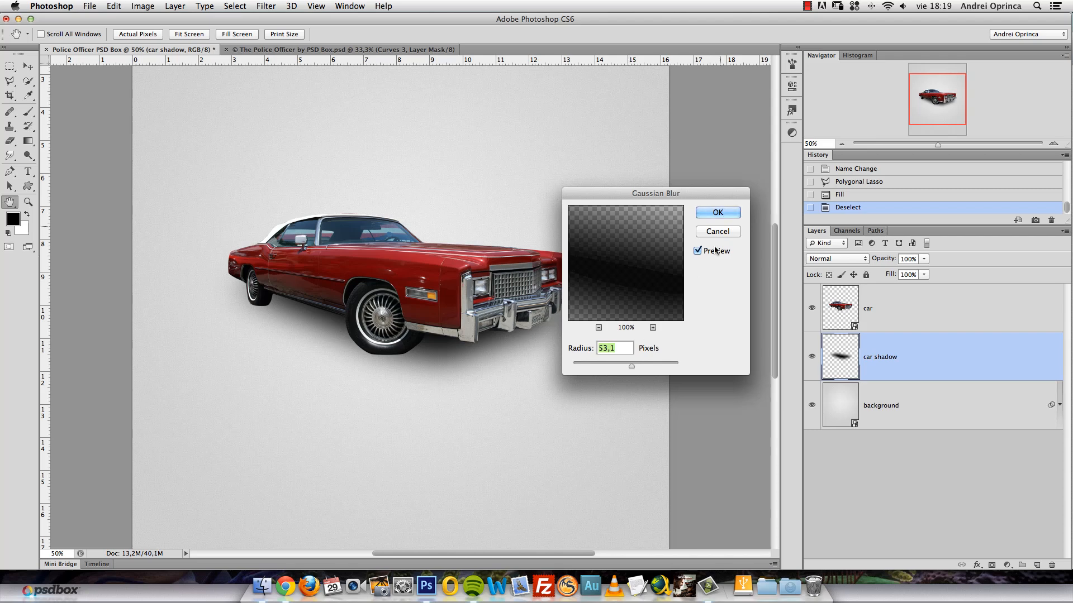
left_click_drag(632, 367, 630, 370)
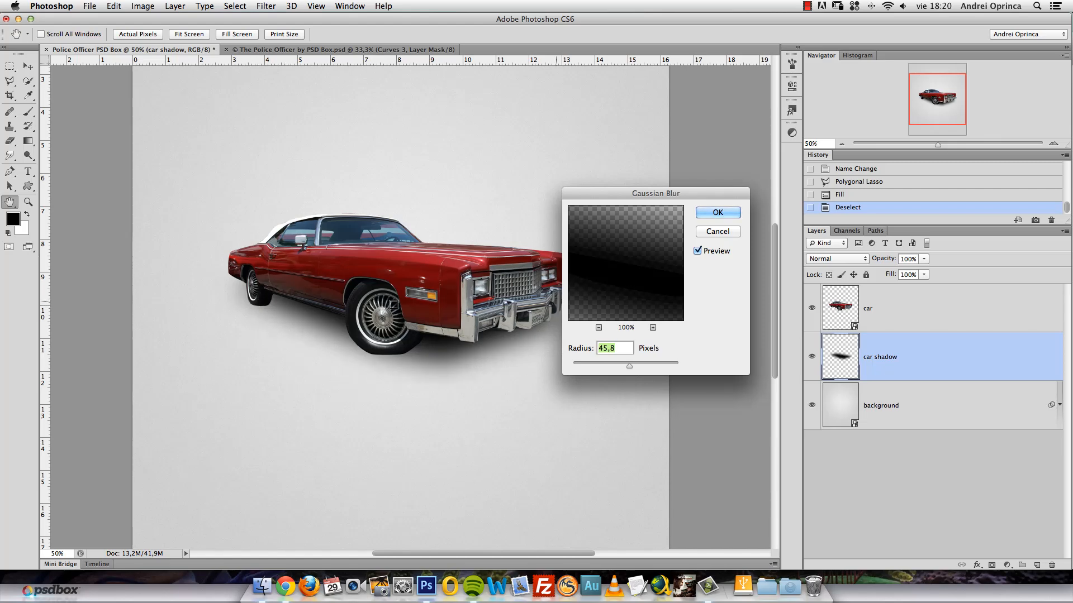
left_click(730, 216)
key("l")
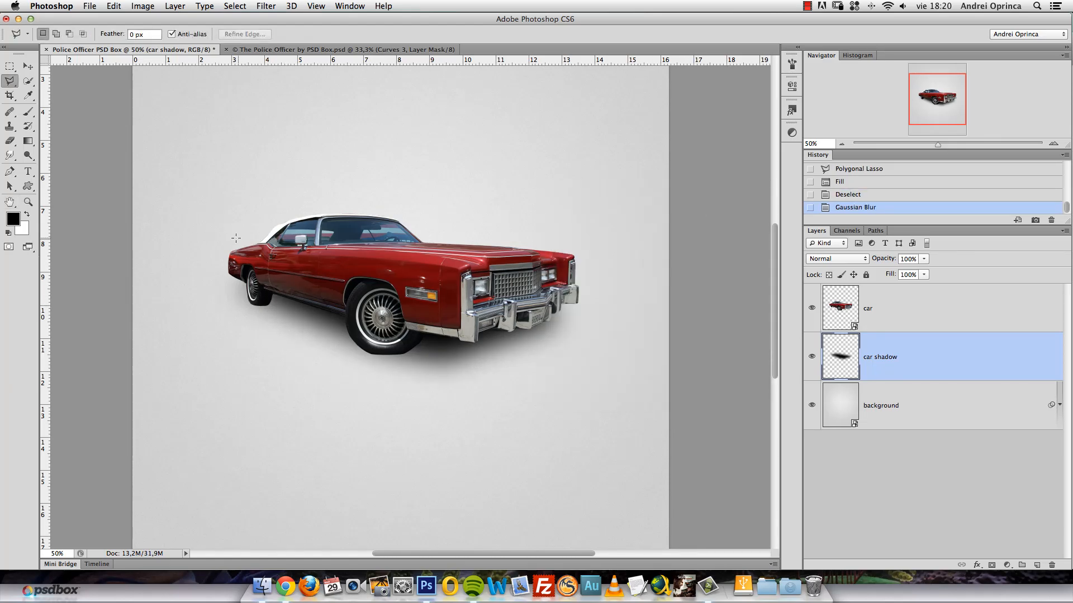
Warp the blurred shadow so its edges are pulled in and follow the underside of the car.
key("ctrl+t")
right_click(332, 306)
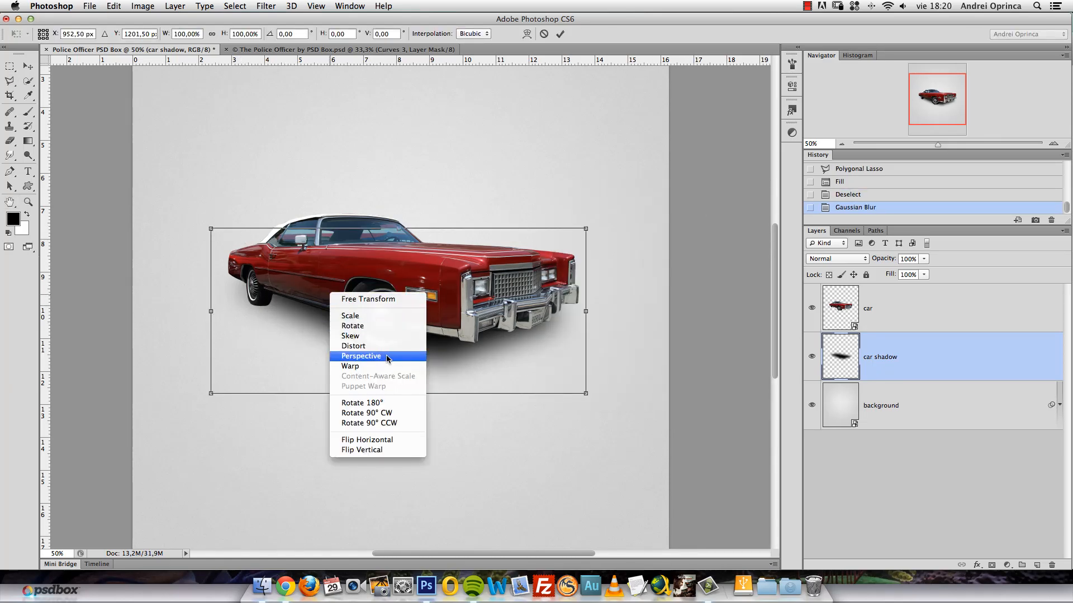
left_click(361, 367)
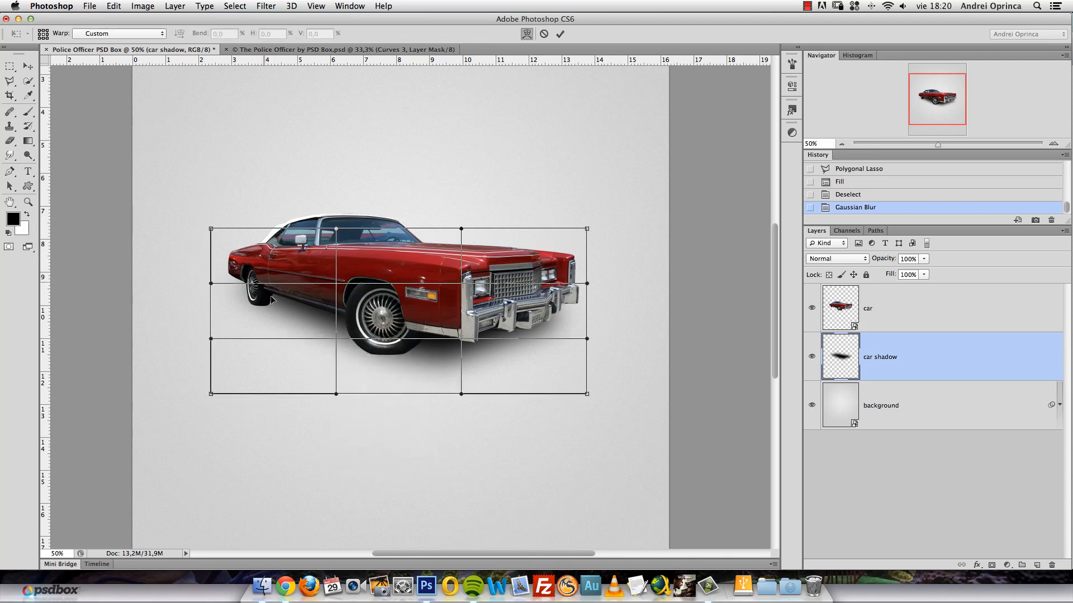
left_click_drag(264, 289, 250, 289)
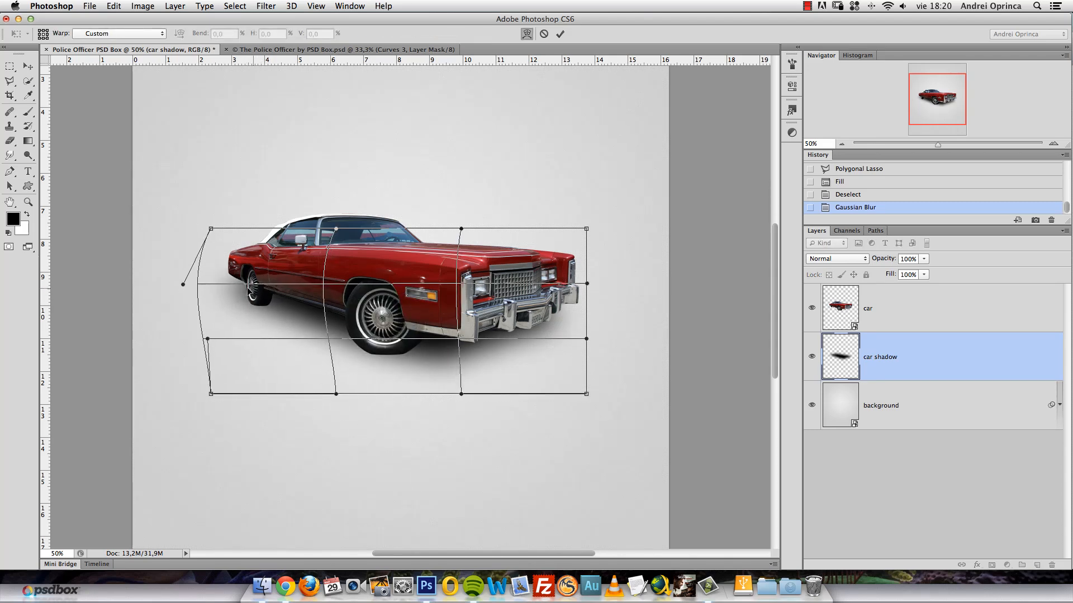
left_click_drag(582, 233, 588, 258)
left_click_drag(218, 226, 232, 253)
left_click_drag(381, 234, 383, 266)
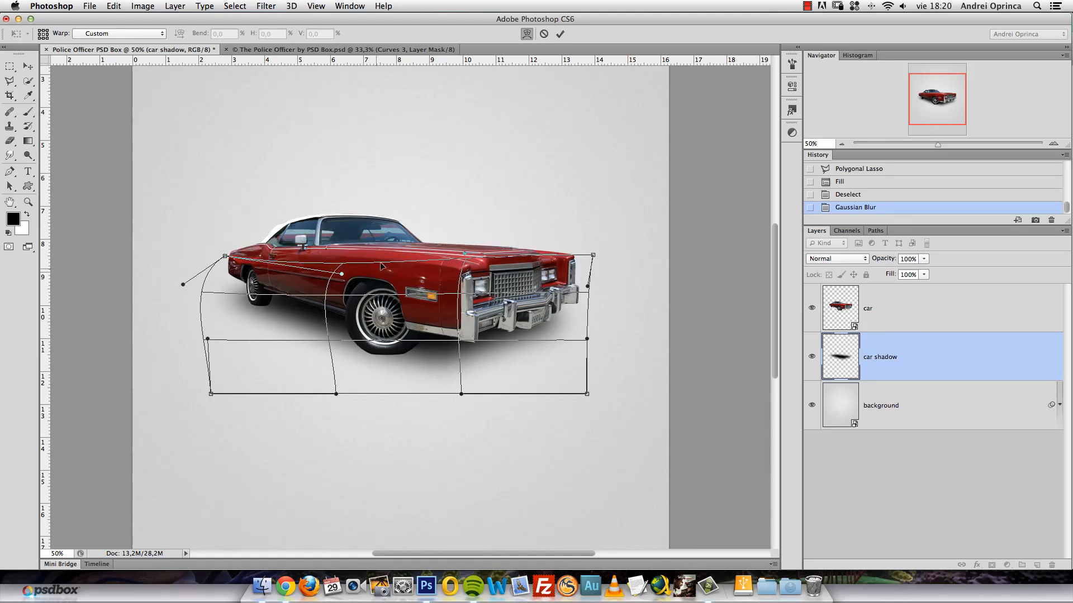
left_click_drag(324, 343, 325, 341)
left_click_drag(558, 381, 539, 379)
left_click_drag(460, 393, 393, 360)
left_click_drag(236, 308, 321, 317)
left_click_drag(390, 367, 386, 347)
left_click_drag(228, 279, 230, 287)
left_click_drag(534, 275, 583, 270)
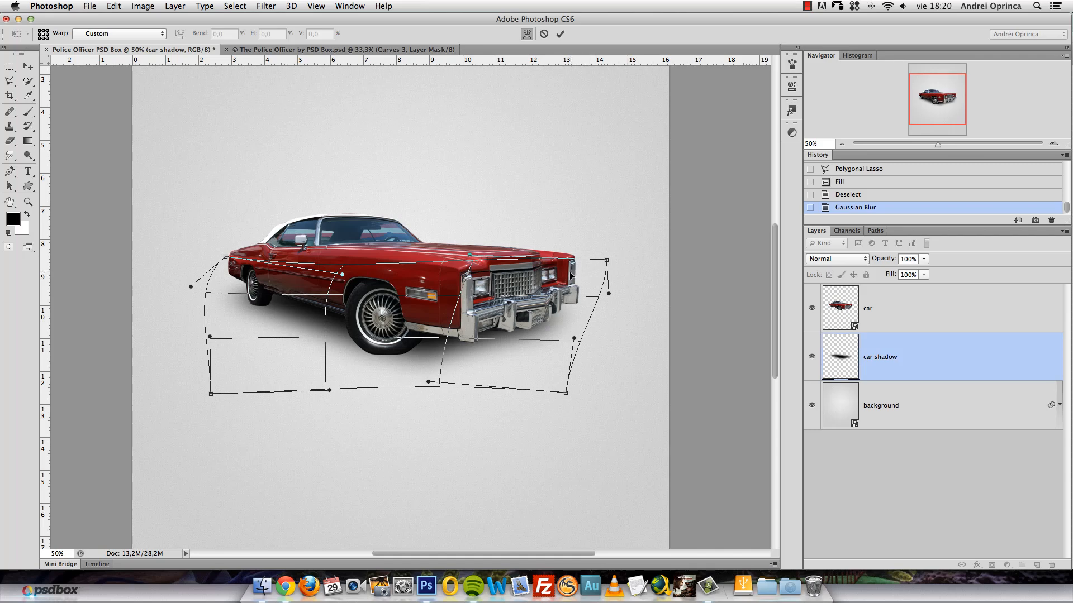
key("Return")
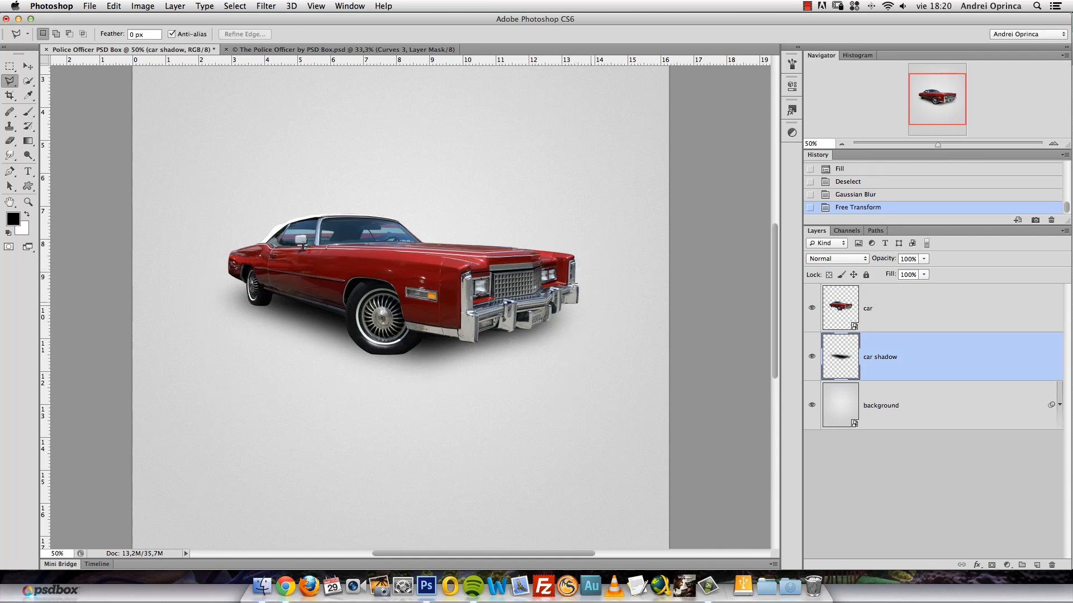
Set the car shadow layer's opacity to 90%.
left_click(923, 259)
left_click_drag(926, 271, 913, 270)
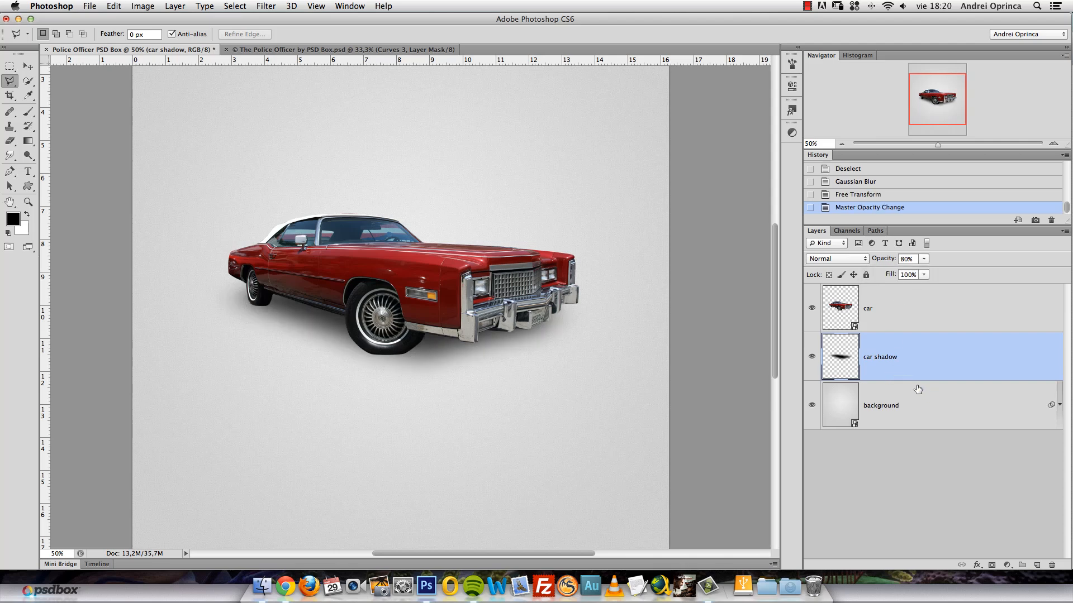
left_click(904, 259)
type("95")
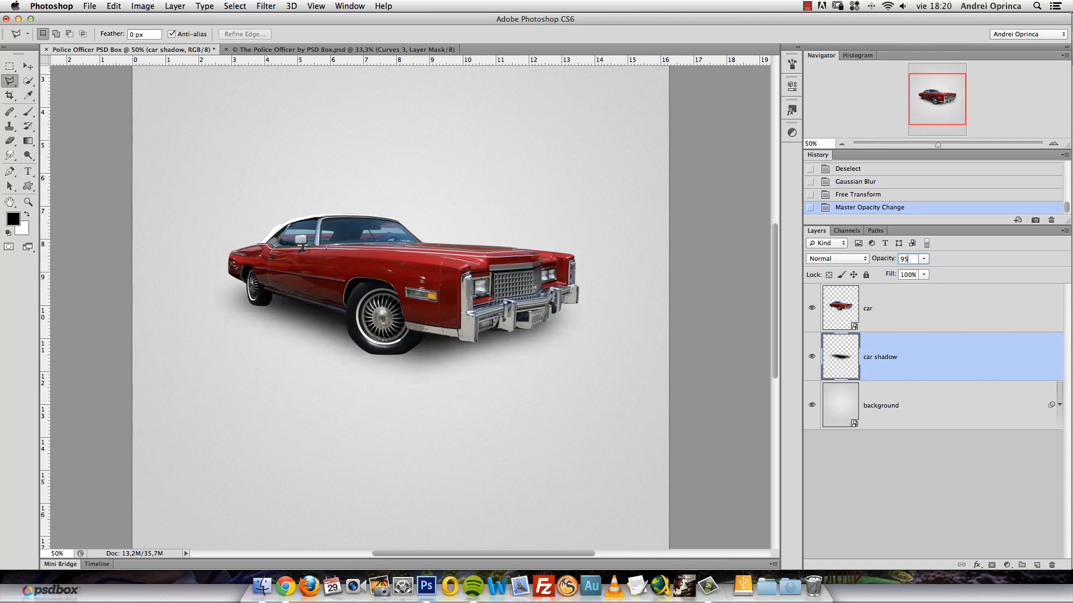
key("BackSpace")
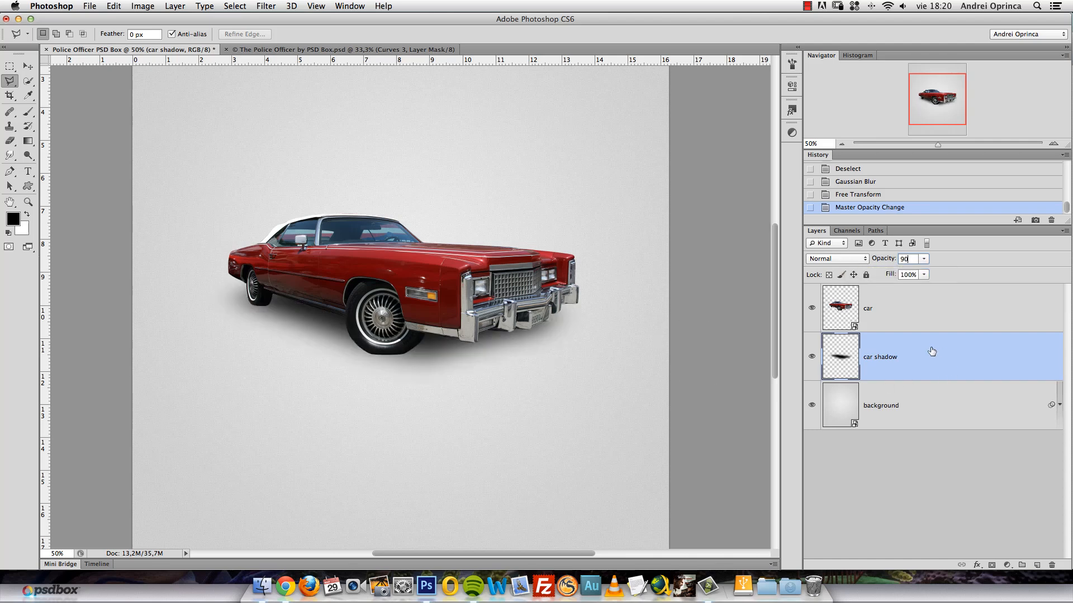
Add a new layer above the car shadow layer and name it "CAR SHADOW 2".
left_click(1037, 565)
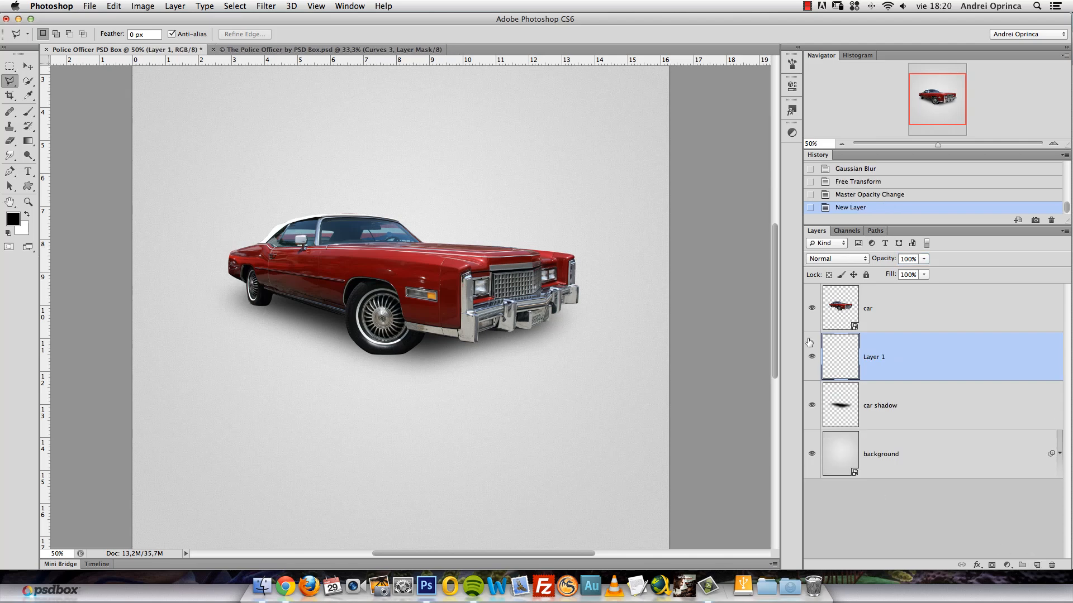
double_click(875, 357)
type("CAR SHADOW 1")
key("Return")
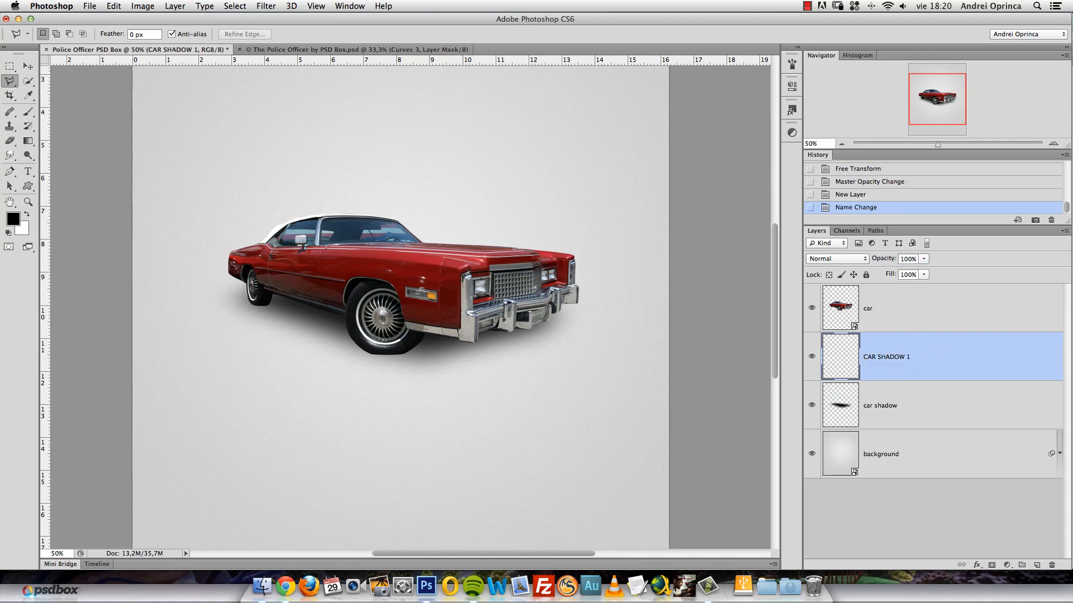
left_click(28, 112)
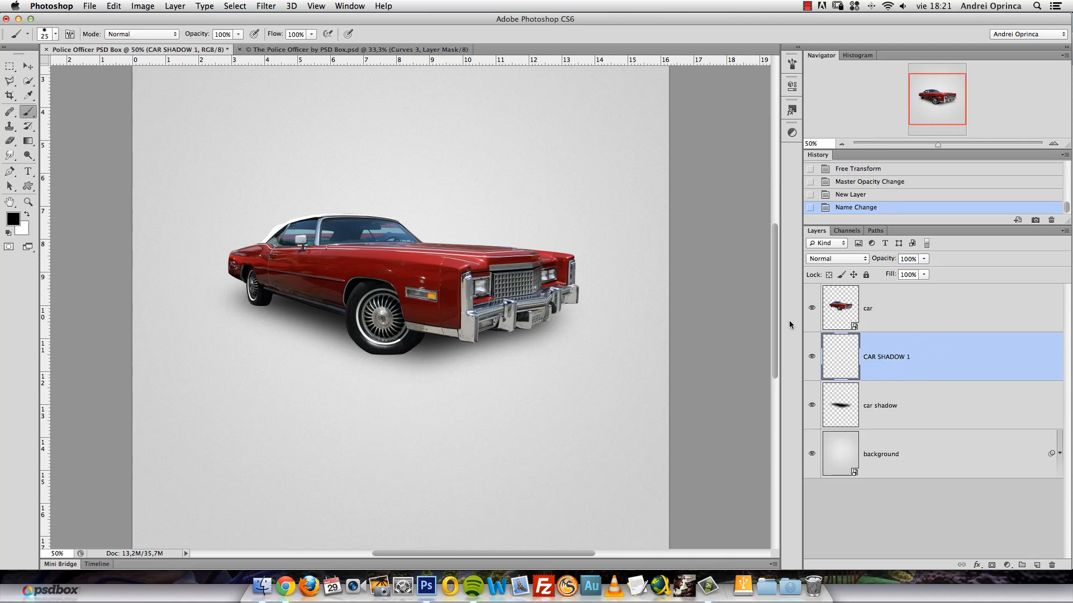
double_click(909, 357)
left_click(910, 357)
key("BackSpace")
type("2")
key("Return")
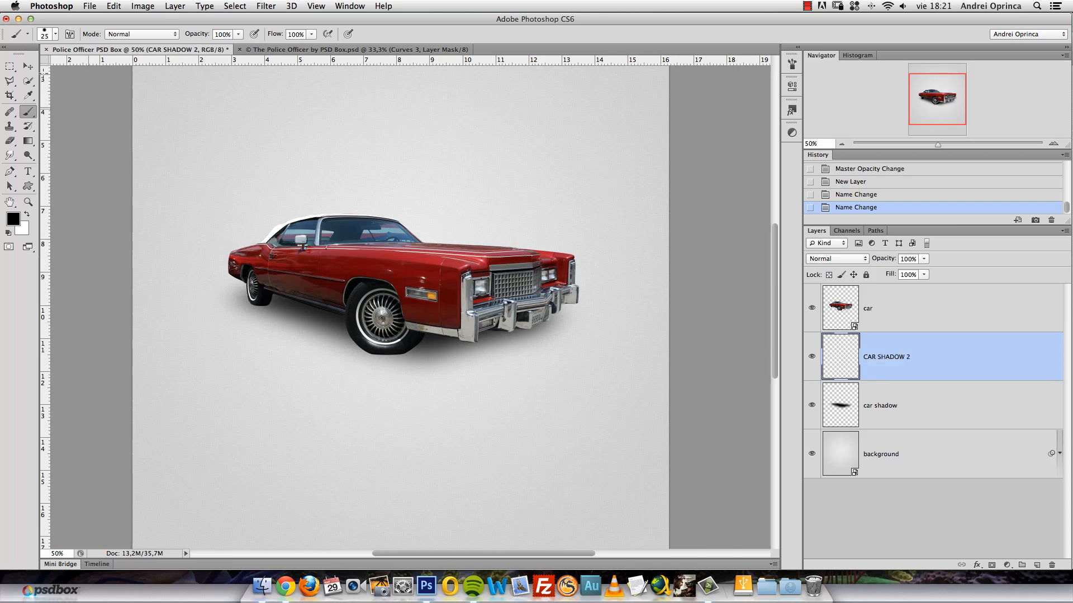
Try painting a black contact shadow under the front tyre with a hard 35 px brush.
left_click(413, 344, "super")
left_click(411, 346, "super")
left_click(407, 350, "super")
left_click_drag(355, 359, 423, 362)
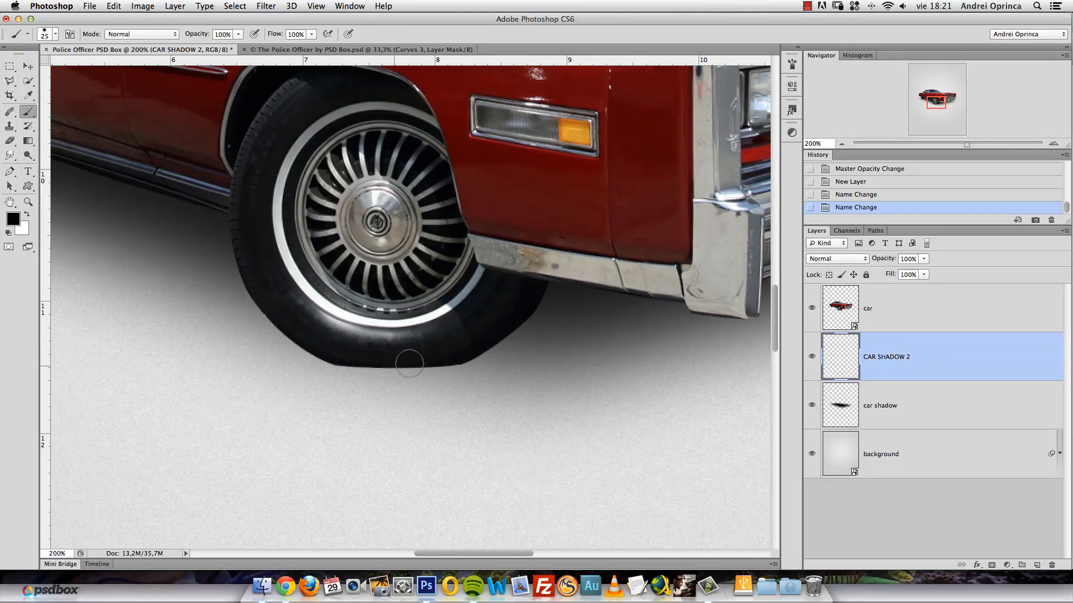
key("bracketright")
key("bracketright")
left_click_drag(338, 347, 407, 353)
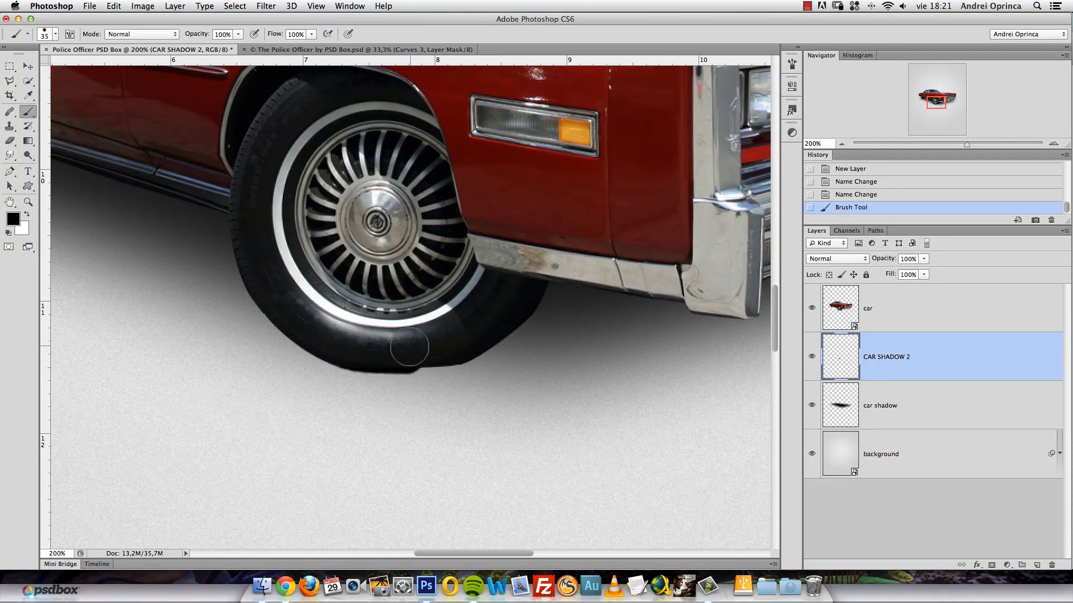
key("super+z")
Soften the brush by lowering its hardness, and set its opacity to 49% and its flow to 51%.
right_click(429, 332)
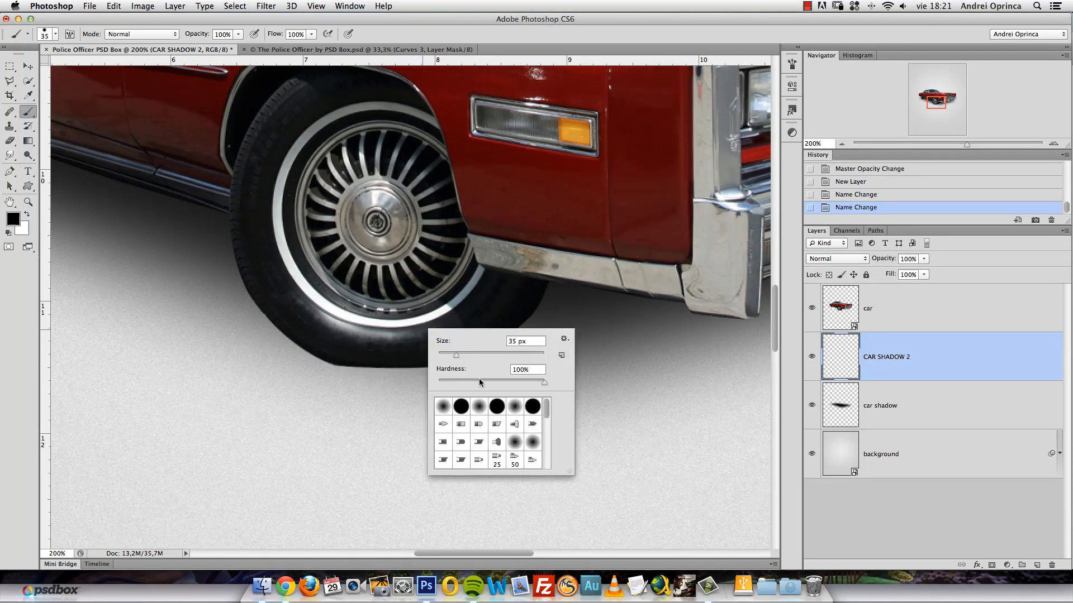
left_click_drag(478, 380, 471, 378)
left_click_drag(238, 34, 212, 51)
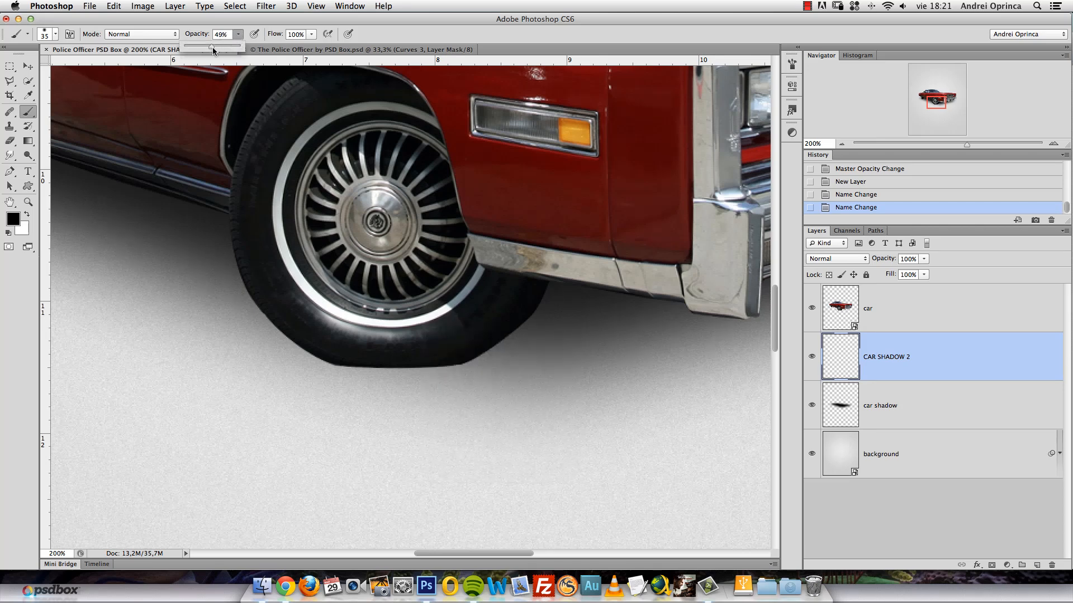
left_click_drag(311, 34, 284, 52)
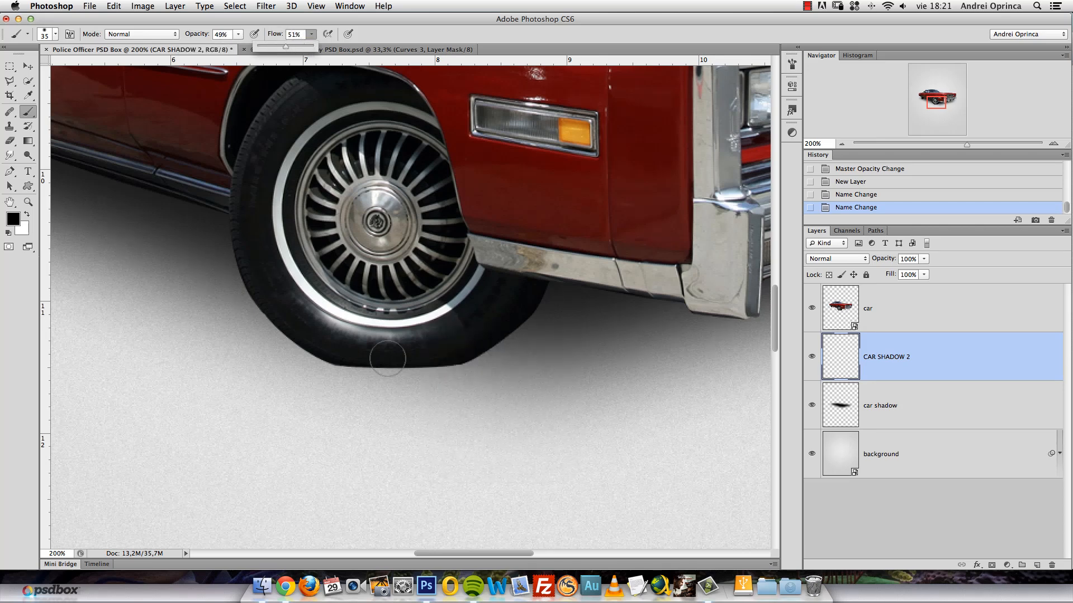
Paint a soft black contact shadow under the front tyre and undo the stroke that spreads beyond the tyre.
left_click_drag(343, 354, 390, 349)
left_click_drag(480, 349, 506, 336)
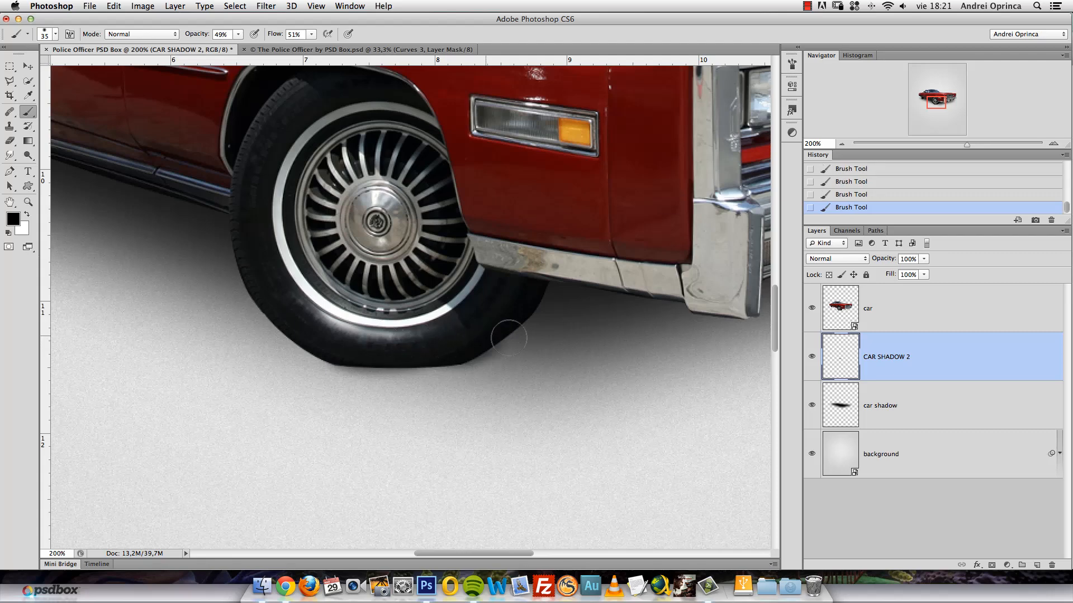
left_click_drag(262, 347, 500, 352)
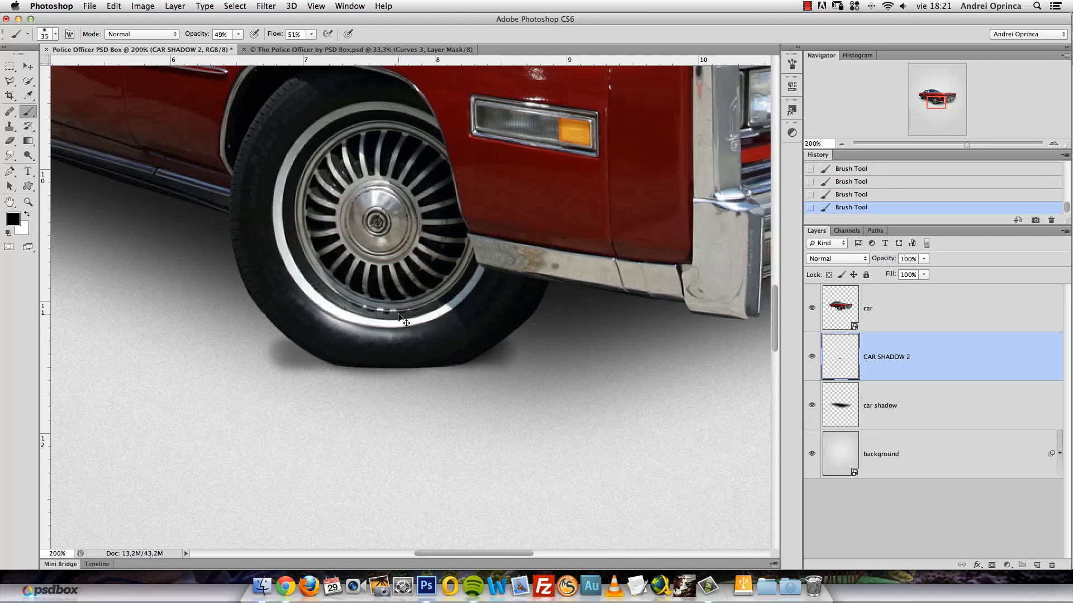
key("ctrl+z")
left_click(358, 352)
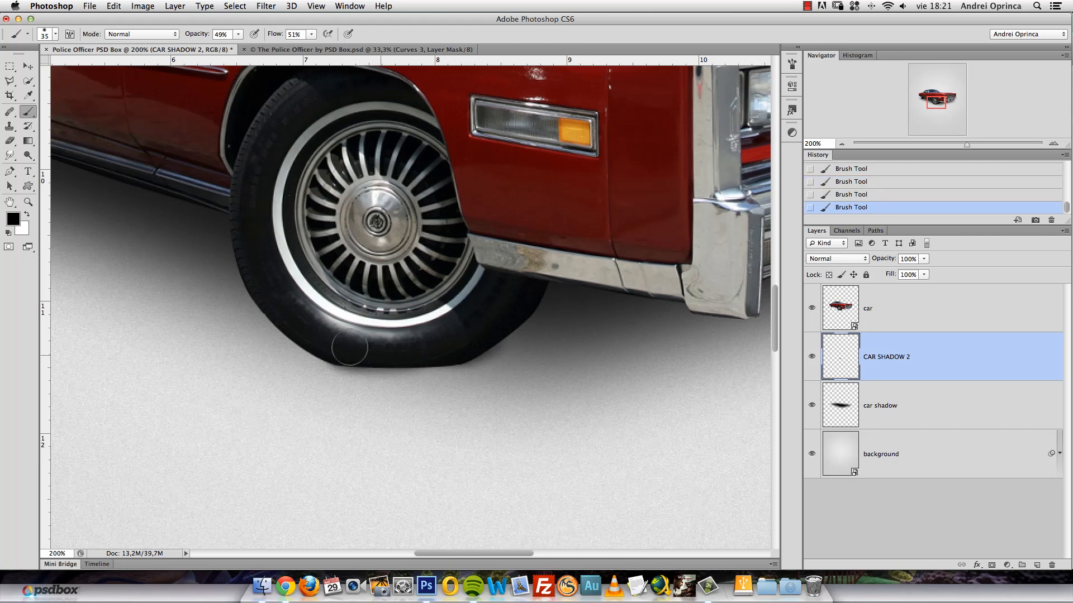
Reduce the brush to 20% opacity and 28% flow, and paint faint contact shadows under the front and rear tyres.
left_click(239, 34)
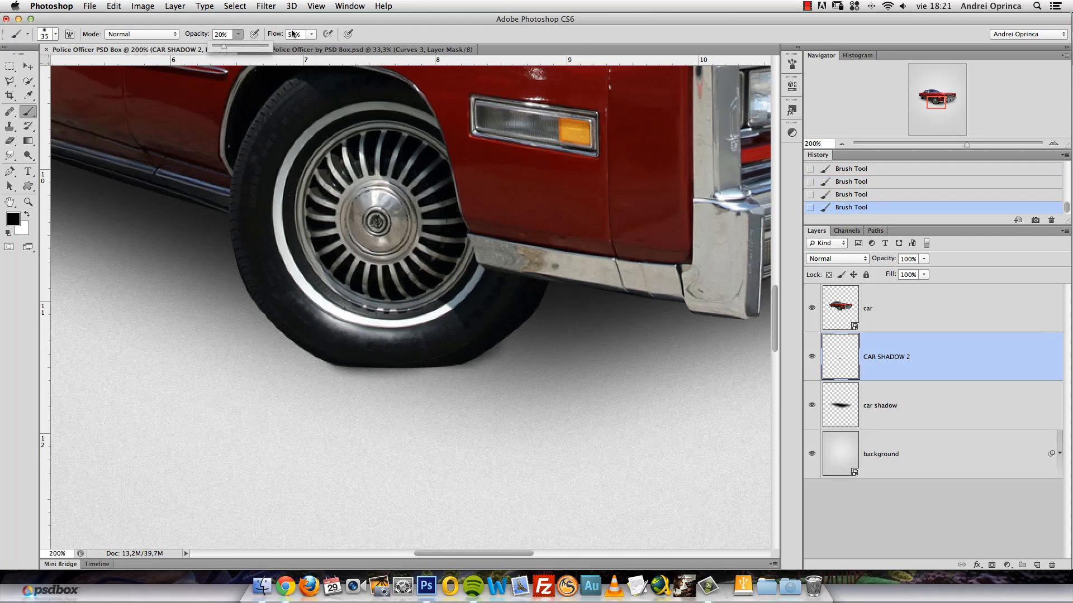
left_click(311, 35)
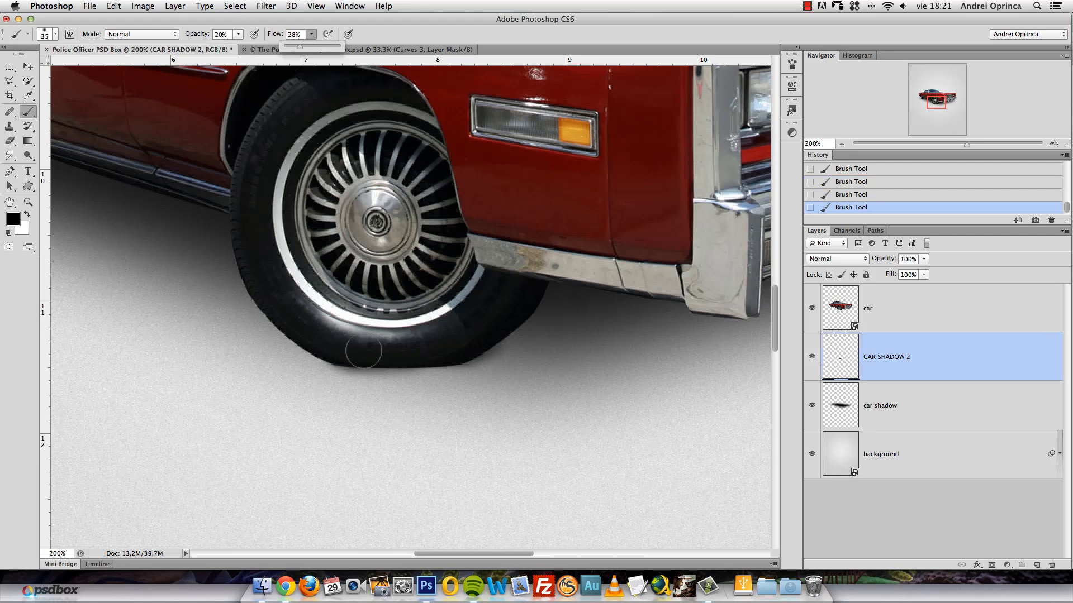
left_click(453, 358)
mouse_move(536, 363)
left_mouse_down()
mouse_move(394, 324)
mouse_move(444, 340)
mouse_move(291, 347)
mouse_move(503, 357)
mouse_move(352, 341)
mouse_move(516, 349)
mouse_move(447, 319)
mouse_move(553, 310)
mouse_move(461, 346)
mouse_move(509, 328)
mouse_move(590, 321)
left_mouse_up()
mouse_move(287, 297)
left_mouse_down()
mouse_move(325, 297)
mouse_move(801, 434)
left_mouse_up()
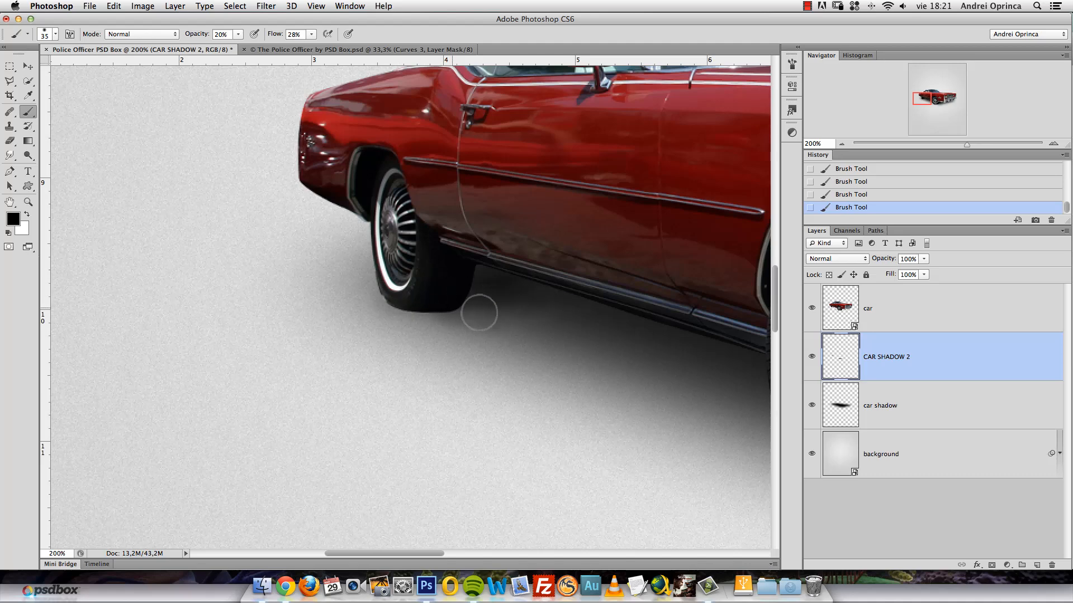
left_click_drag(403, 299, 472, 305)
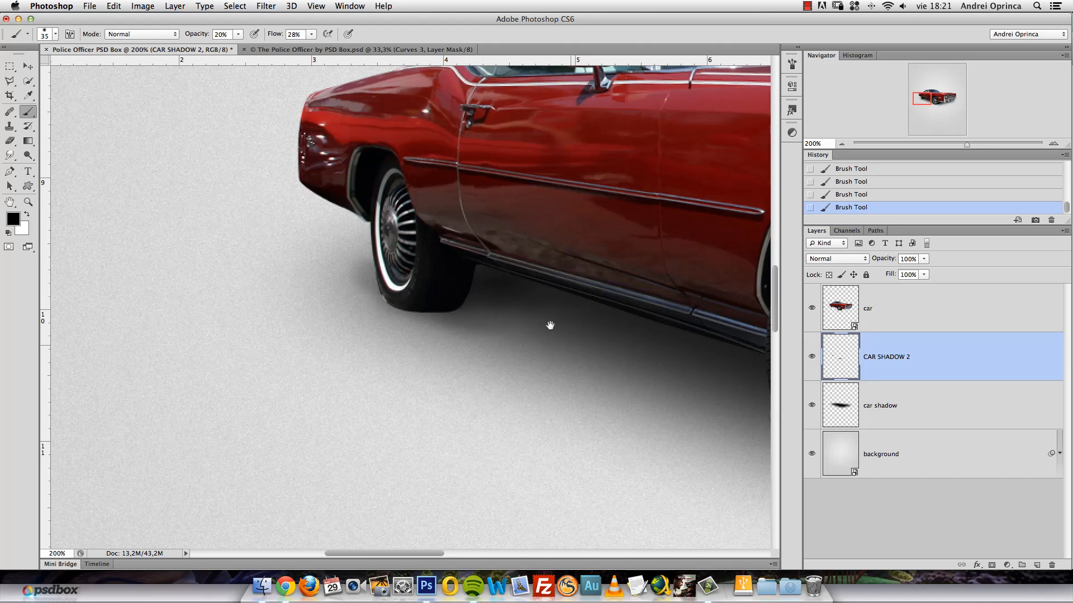
Try extending the painted shadow along the ground behind the front tyre.
left_click_drag(550, 323, 525, 294)
left_click_drag(204, 297, 462, 312)
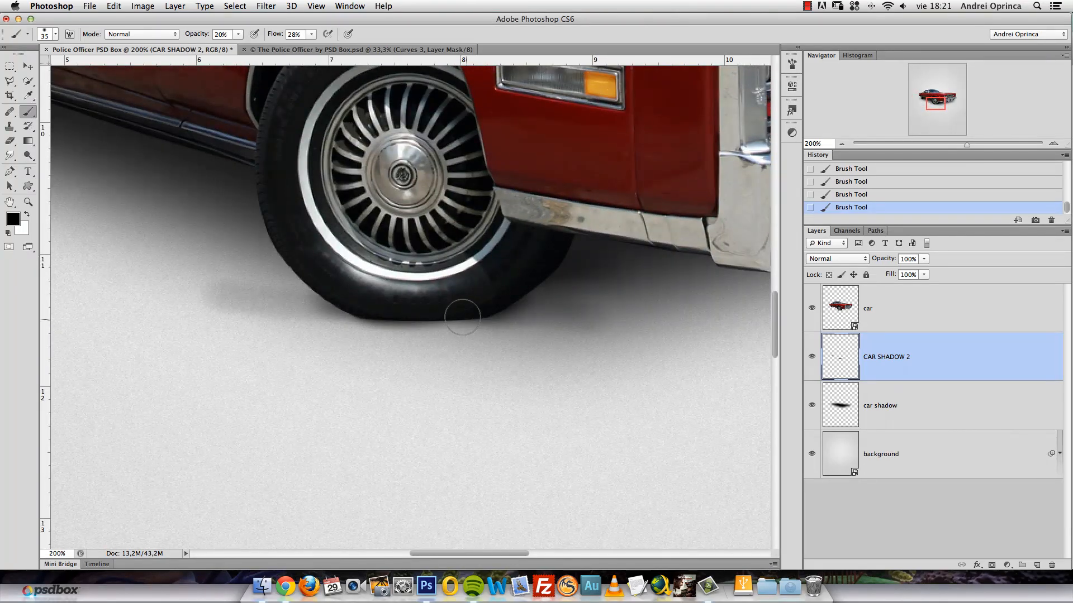
key("super+z")
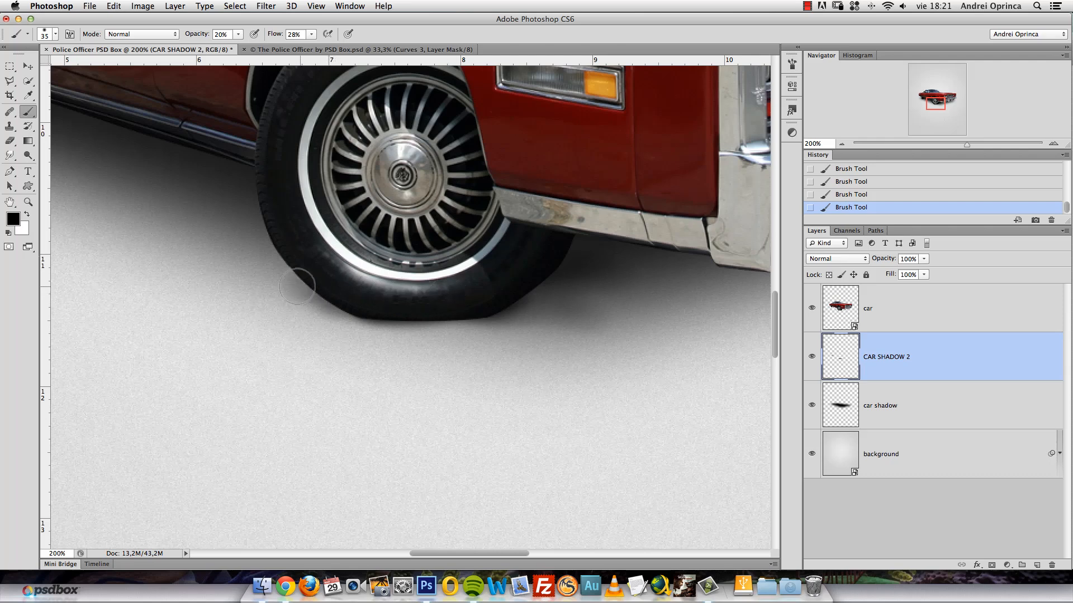
Enlarge the brush to 90 px.
left_click(457, 264, "super")
left_click(457, 266, "alt")
left_click(457, 266, "alt")
left_click(457, 266, "alt")
left_click(457, 266, "alt")
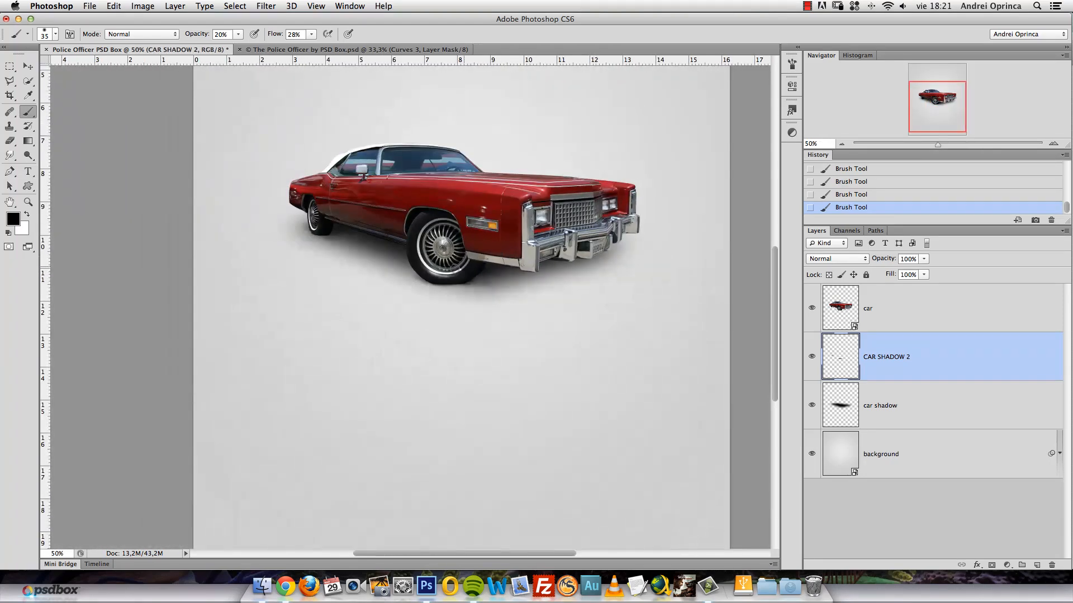
key("bracketright")
key("bracketright")
key("bracketright")
key("bracketright")
Apply a Motion Blur to the CAR SHADOW 2 layer with an angle of -22° and a distance of 165 pixels.
left_click(266, 6)
mouse_move(318, 139)
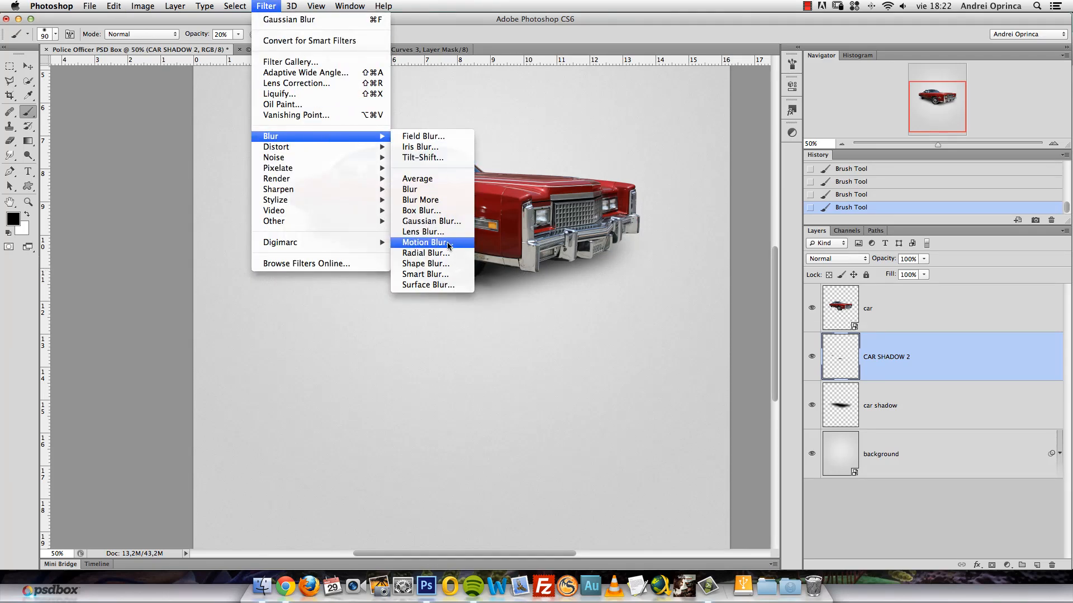
left_click(495, 250)
left_click_drag(580, 177, 659, 192)
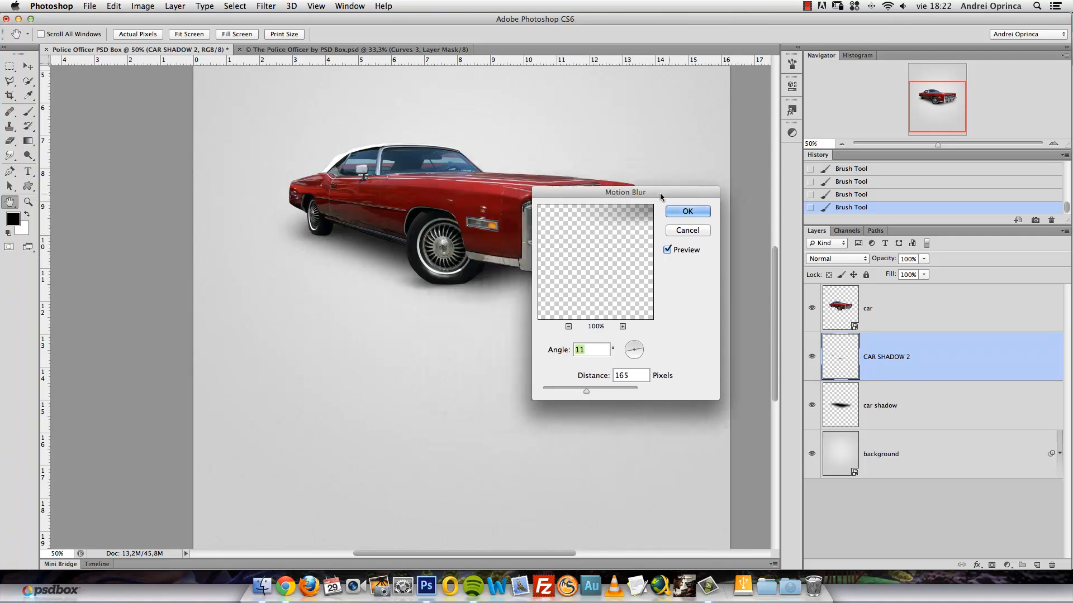
left_click_drag(640, 352, 641, 356)
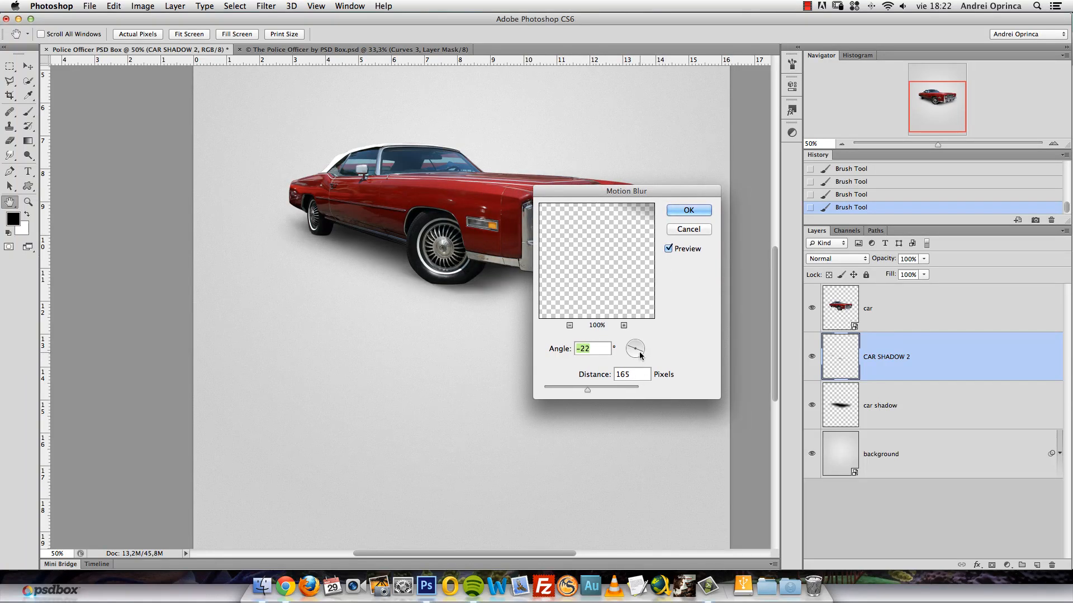
left_click(676, 212)
Apply a Gaussian Blur with a 6.2-pixel radius to the CAR SHADOW 2 layer.
left_click(264, 6)
mouse_move(299, 138)
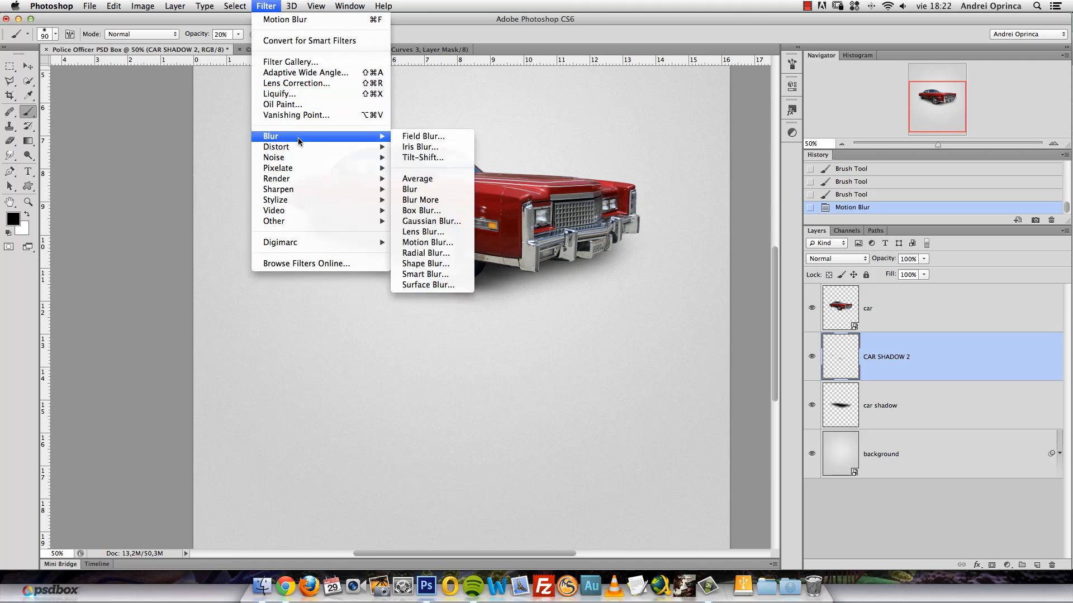
left_click(442, 221)
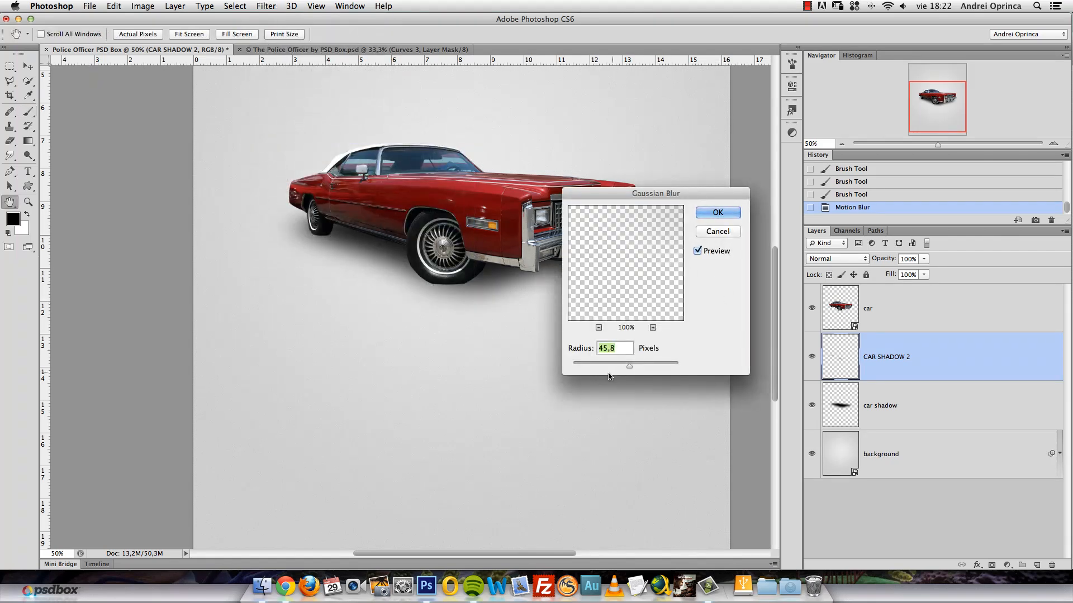
left_click_drag(619, 370, 608, 361)
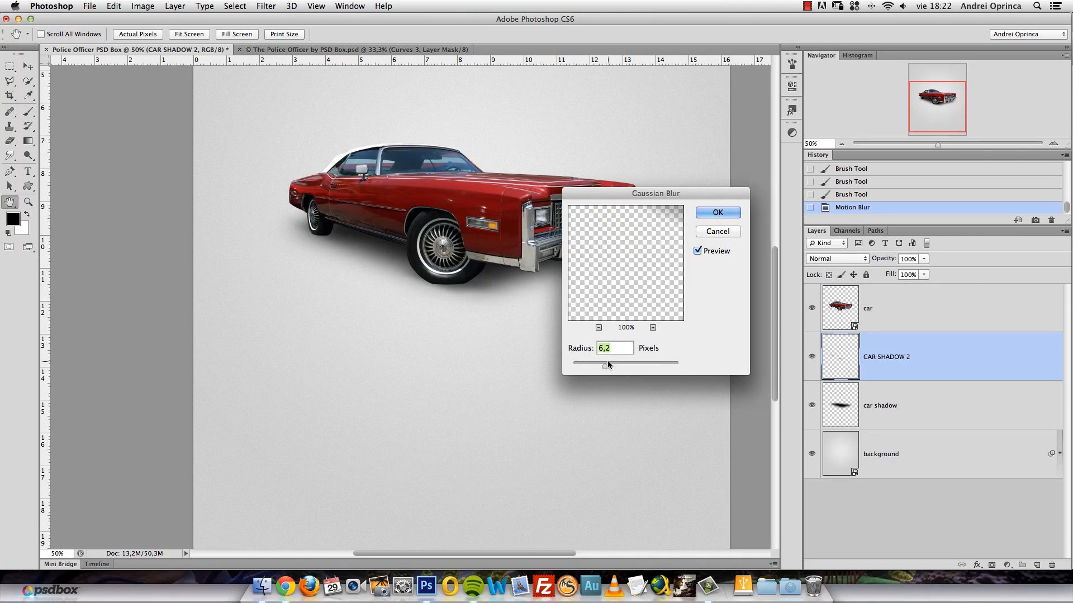
left_click(718, 212)
key("b")
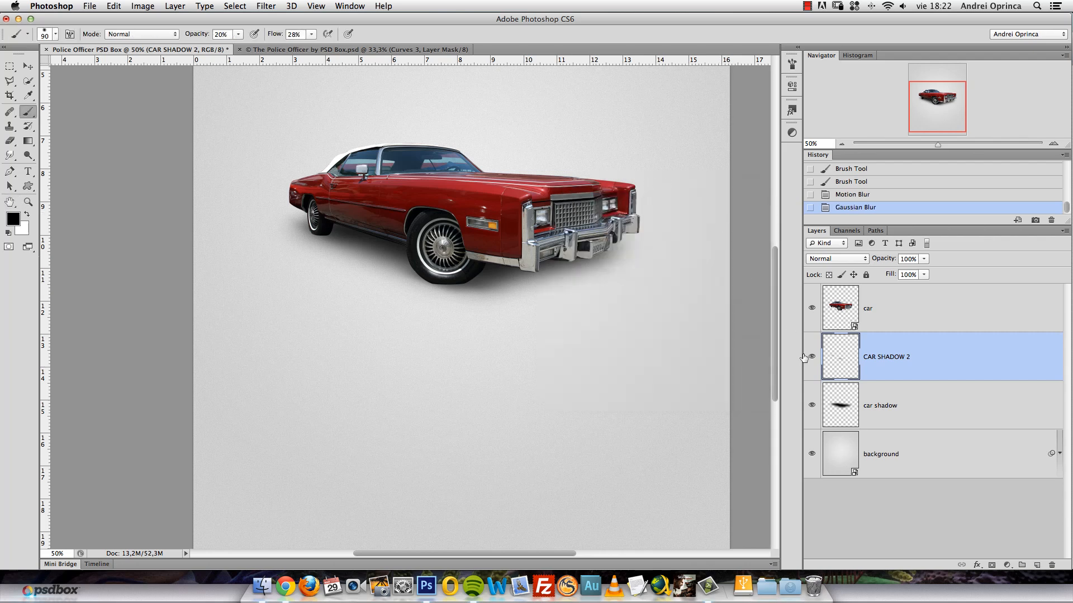
Toggle the CAR SHADOW 2 layer's visibility to compare the car with and without the painted shadow.
left_click(811, 357)
left_click(812, 357)
left_click(812, 357)
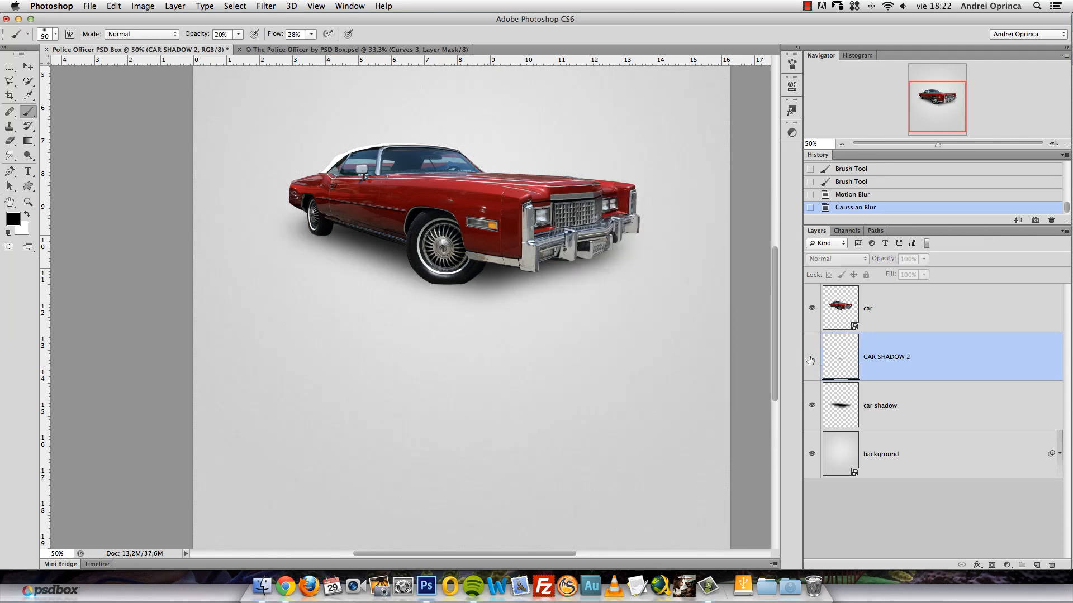
left_click(812, 358)
Darken the ground under the front and rear tyres with soft strokes of the 90 px brush.
mouse_move(428, 286)
left_mouse_down()
mouse_move(444, 288)
mouse_move(428, 284)
left_mouse_up()
mouse_move(340, 229)
left_mouse_down()
mouse_move(326, 227)
mouse_move(343, 229)
left_mouse_up()
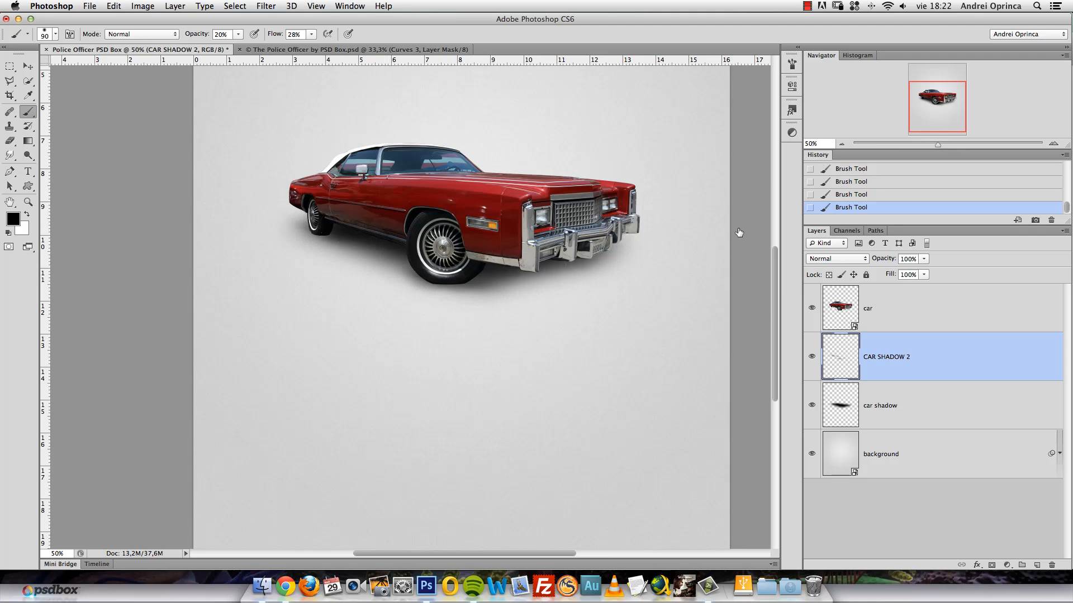
left_click_drag(938, 154, 938, 100)
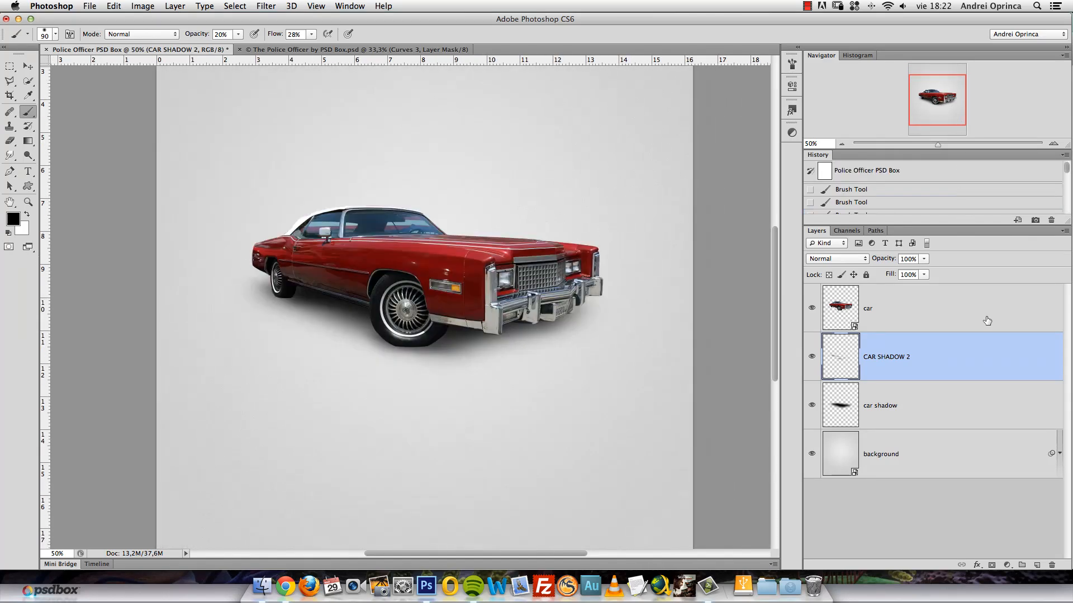
Add an Inner Shadow effect to the car layer with a 60° angle and the Linear Dodge (Add) blend mode.
left_click(958, 324)
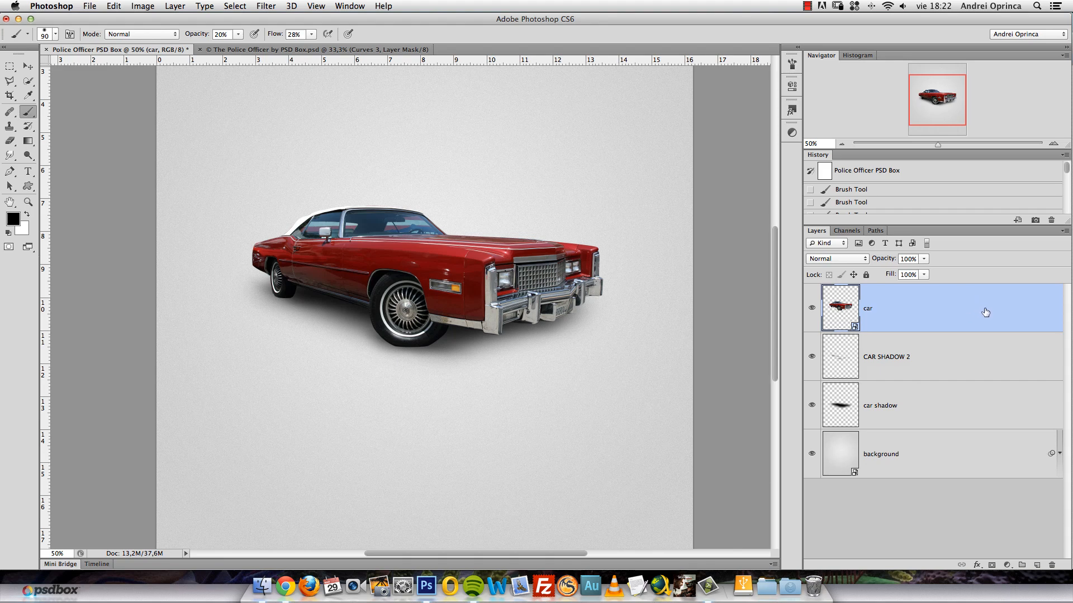
double_click(1013, 309)
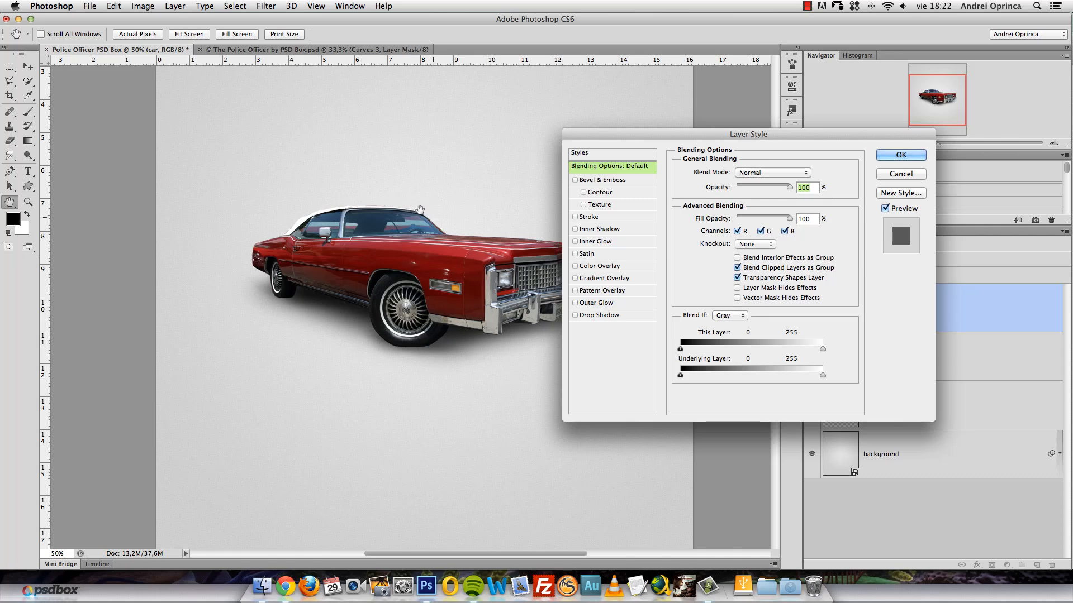
left_click_drag(807, 142, 826, 123)
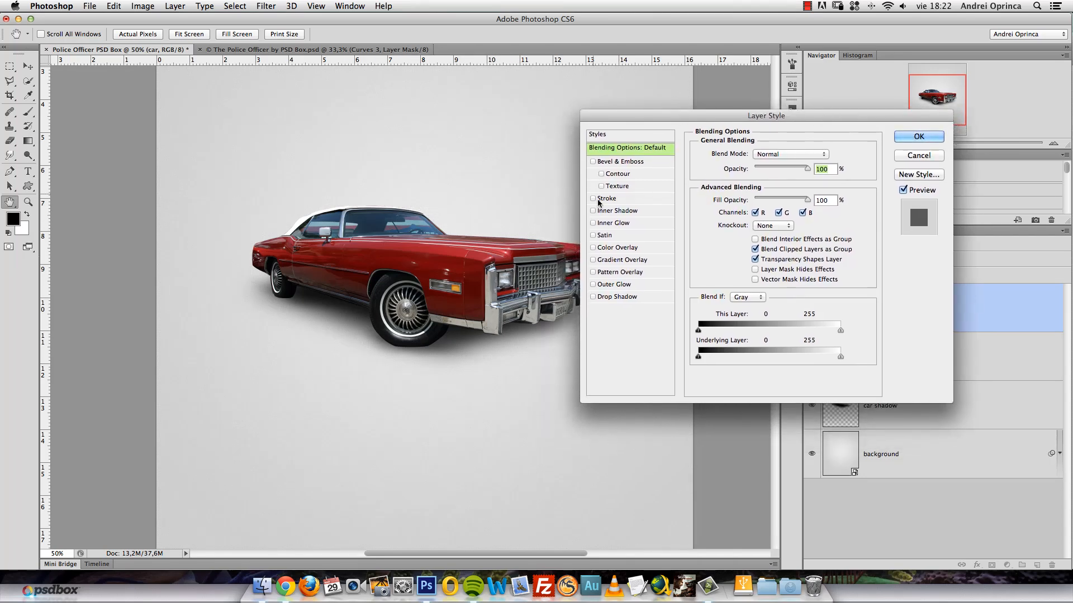
left_click(619, 213)
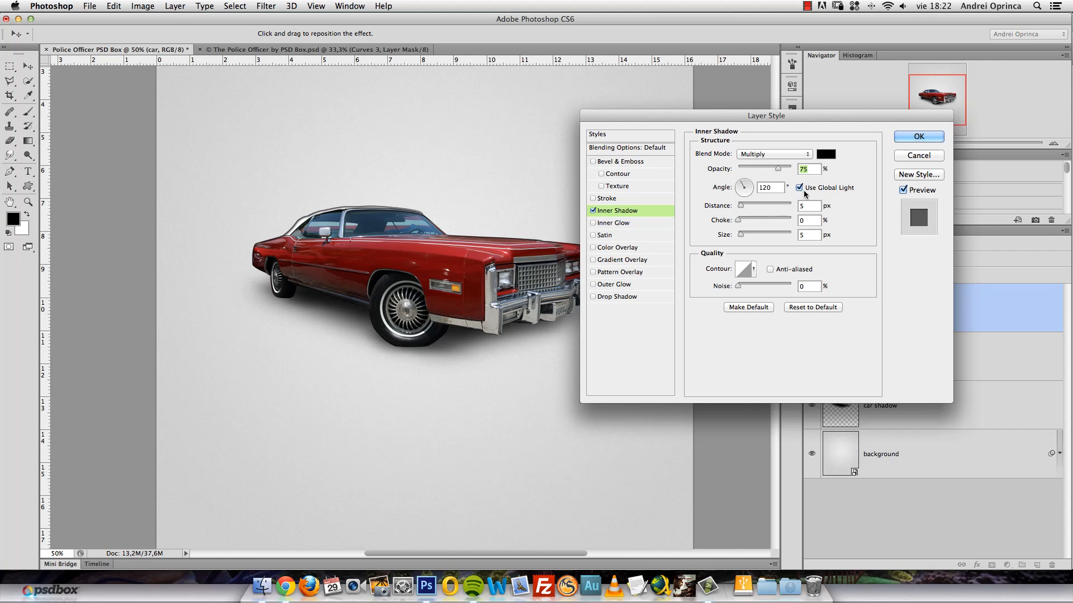
left_click_drag(752, 181, 751, 184)
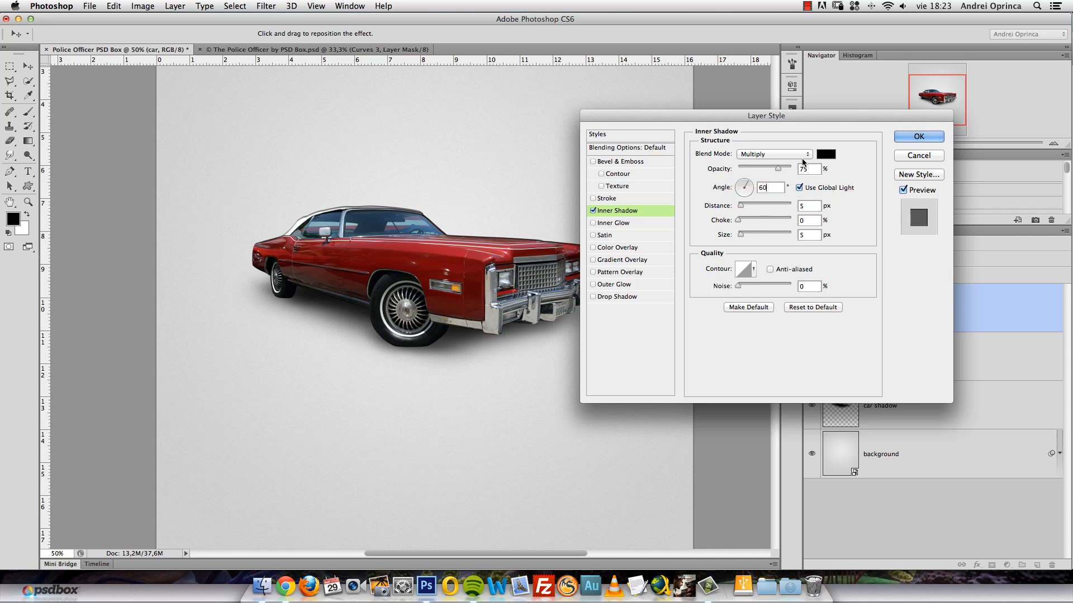
left_click(773, 154)
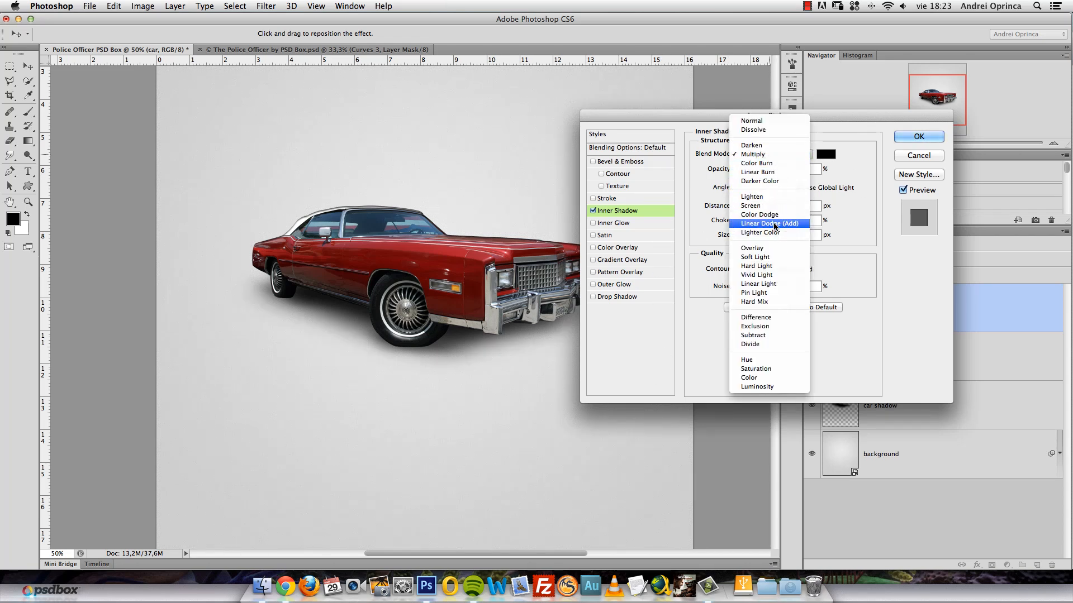
left_click(776, 224)
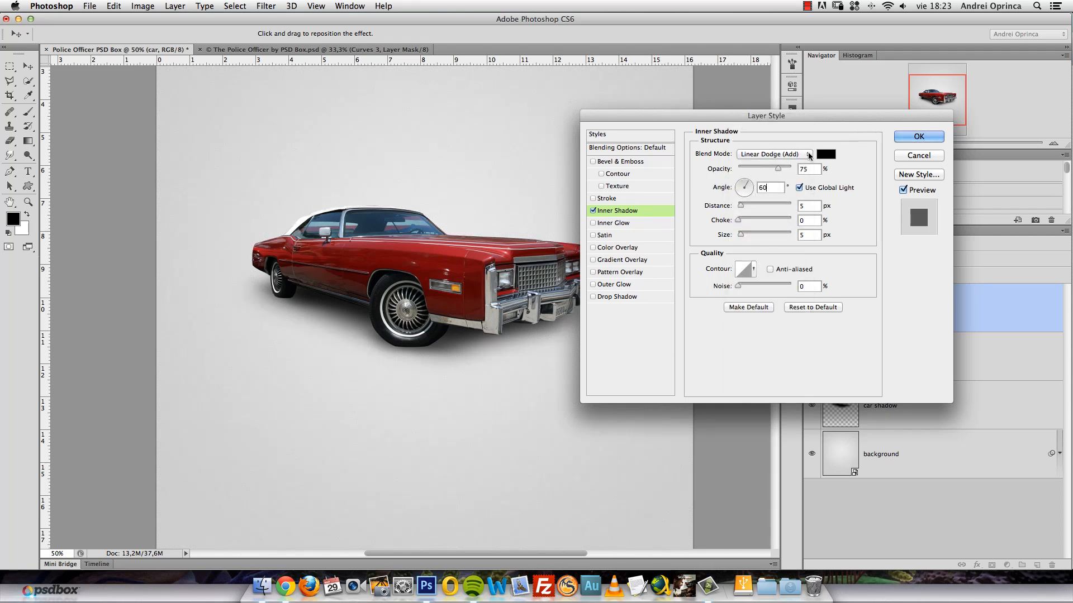
Change the Inner Shadow colour to the muted pink b79aad.
left_click(826, 155)
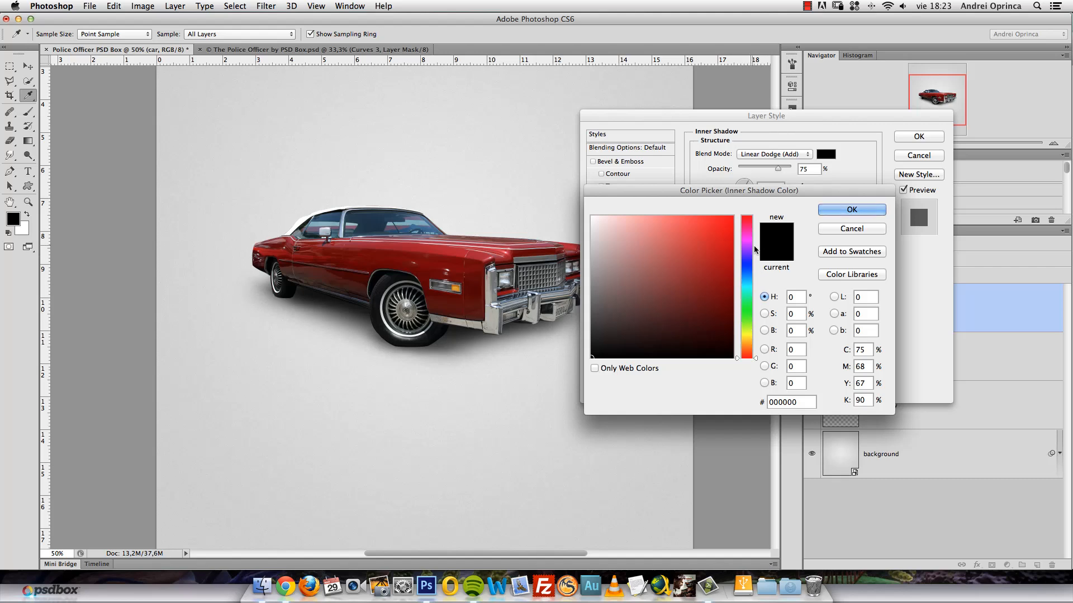
left_click_drag(749, 257, 746, 235)
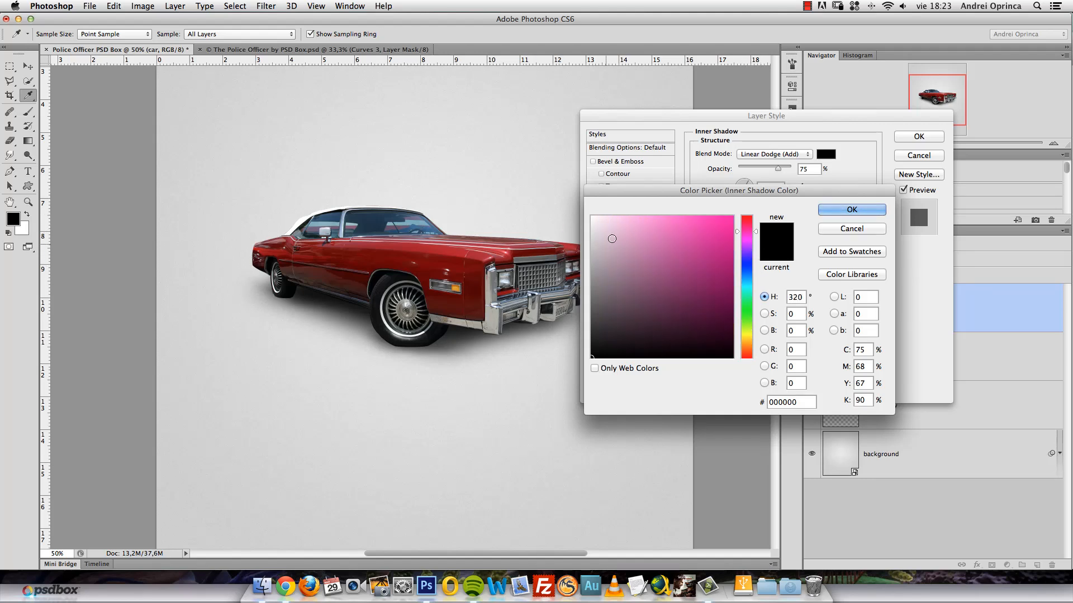
left_click(604, 247)
left_click(604, 259)
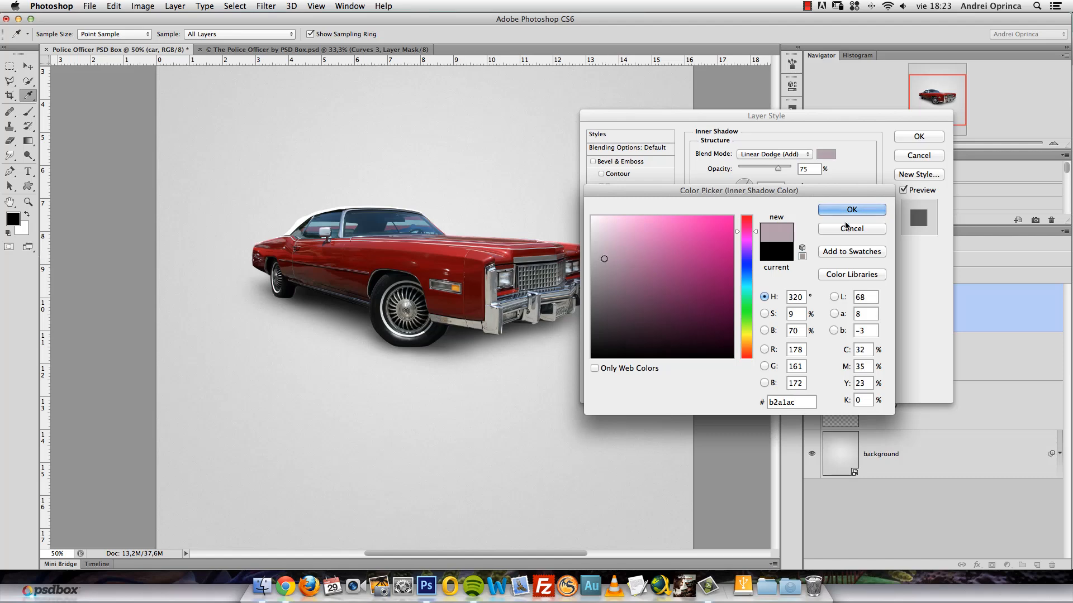
left_click(613, 256)
left_click(867, 210)
Set the Inner Shadow's distance to 25 px and its size to 30 px.
left_click(748, 206)
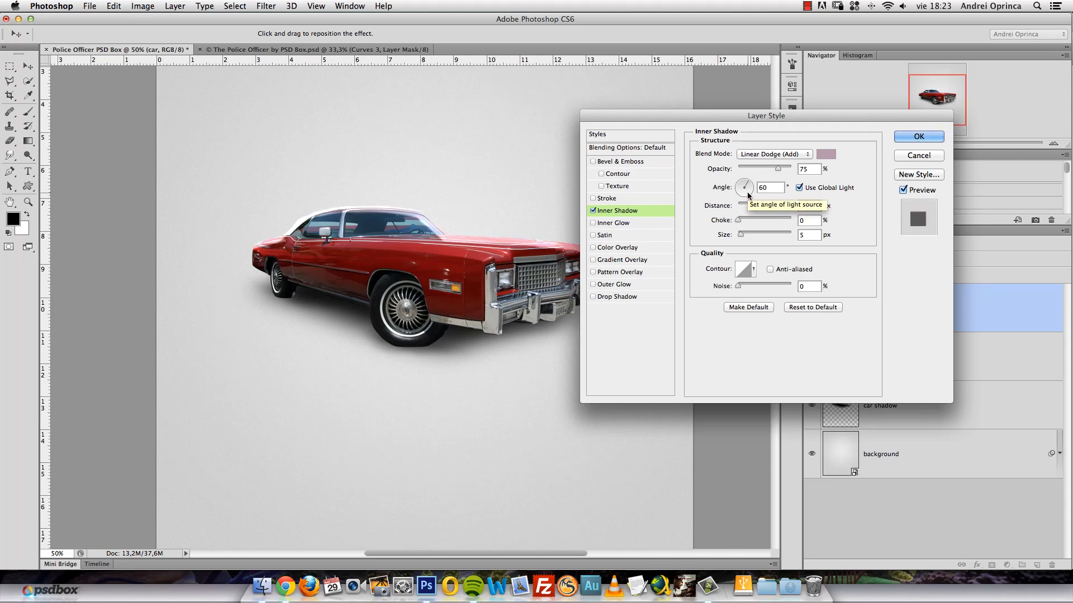
left_click_drag(806, 235, 742, 270)
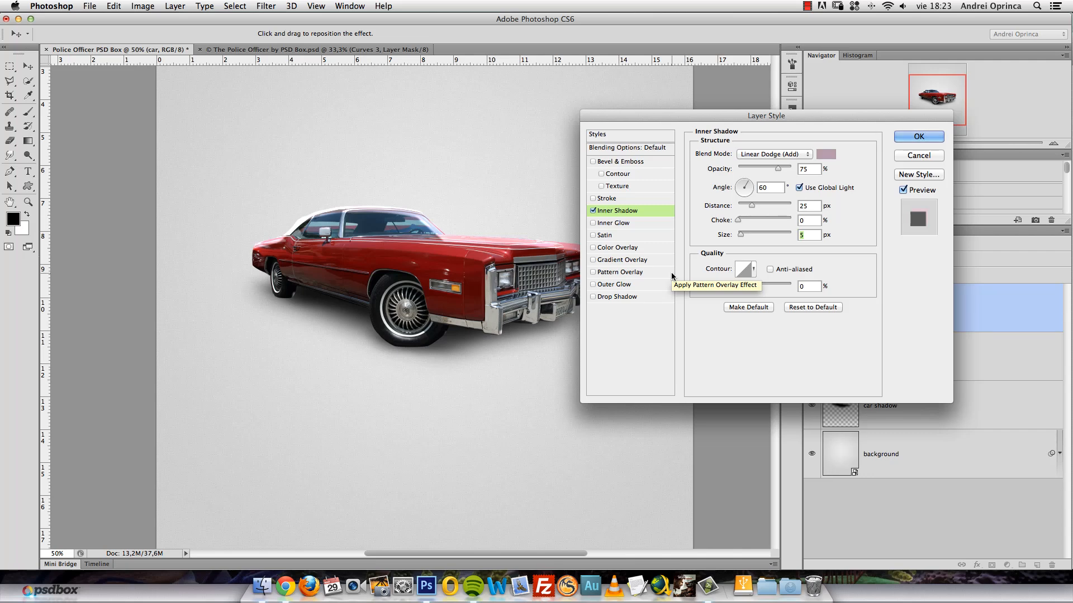
type("30")
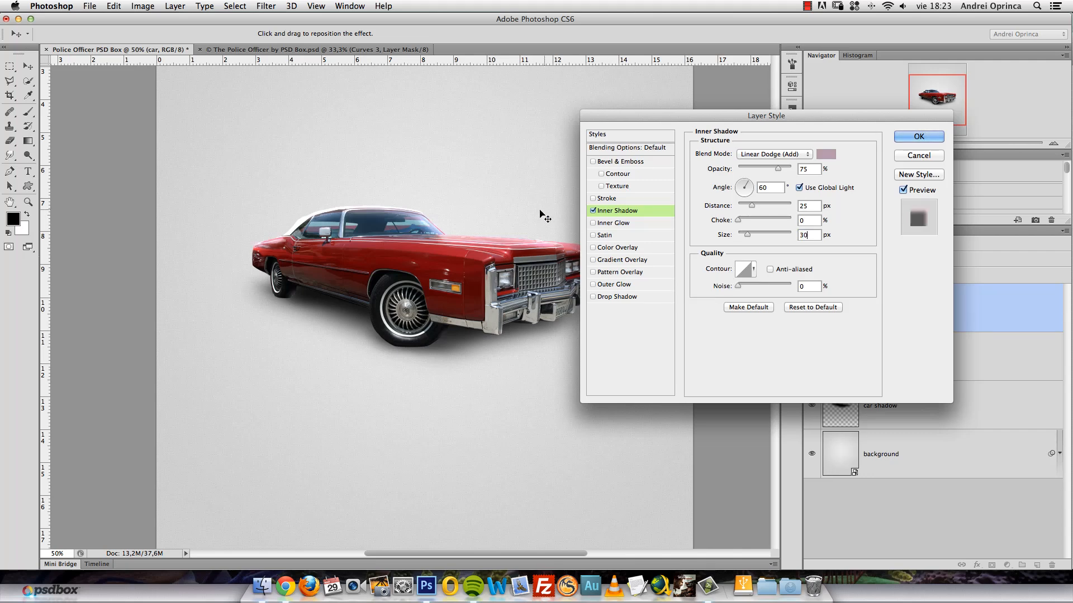
Toggle the Inner Shadow effect off and on to compare its influence on the car.
left_click(592, 211)
left_click(592, 210)
left_click(592, 210)
left_click(592, 211)
Change the Inner Shadow colour to a darker, greyer mauve.
left_click(825, 154)
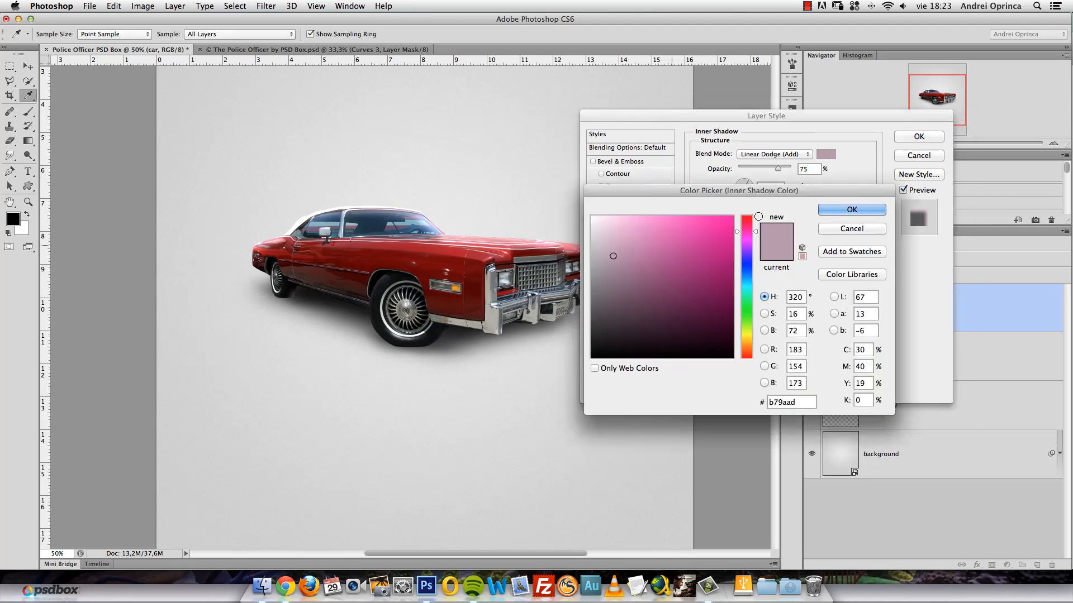
left_click_drag(604, 269, 606, 275)
left_click(852, 210)
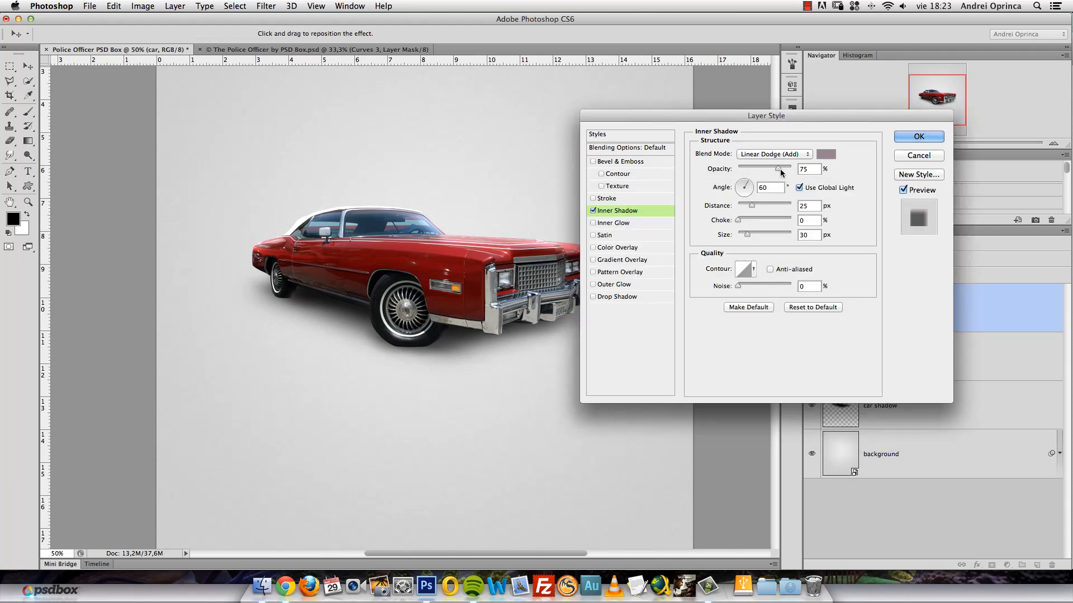
Set the Inner Shadow's opacity to 70%, apply the effect, and collapse the car layer's effects list.
left_click_drag(778, 168, 775, 173)
left_click(915, 139)
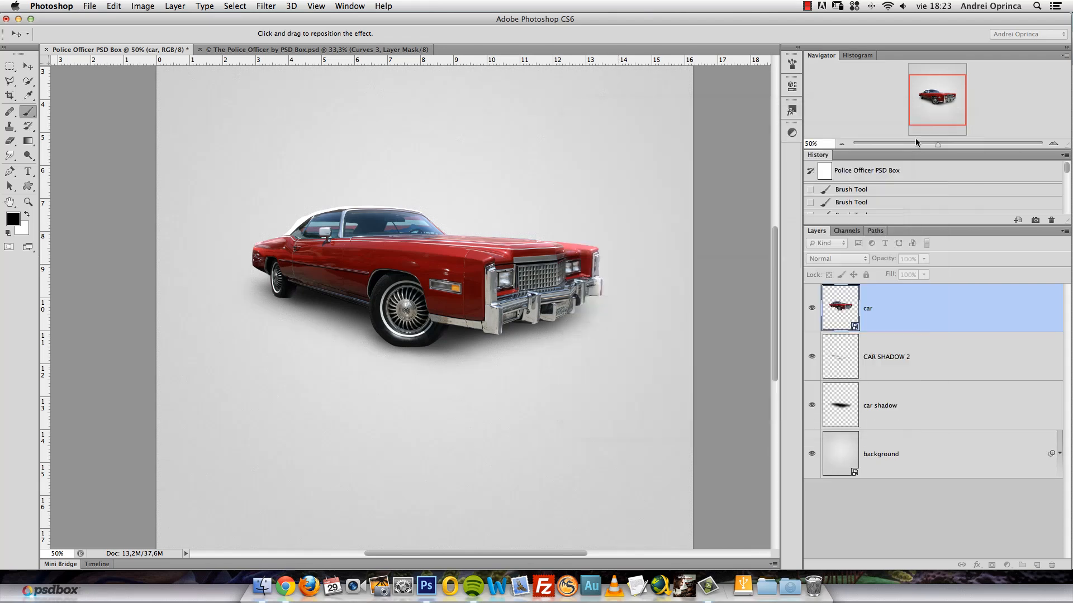
left_click(1059, 308)
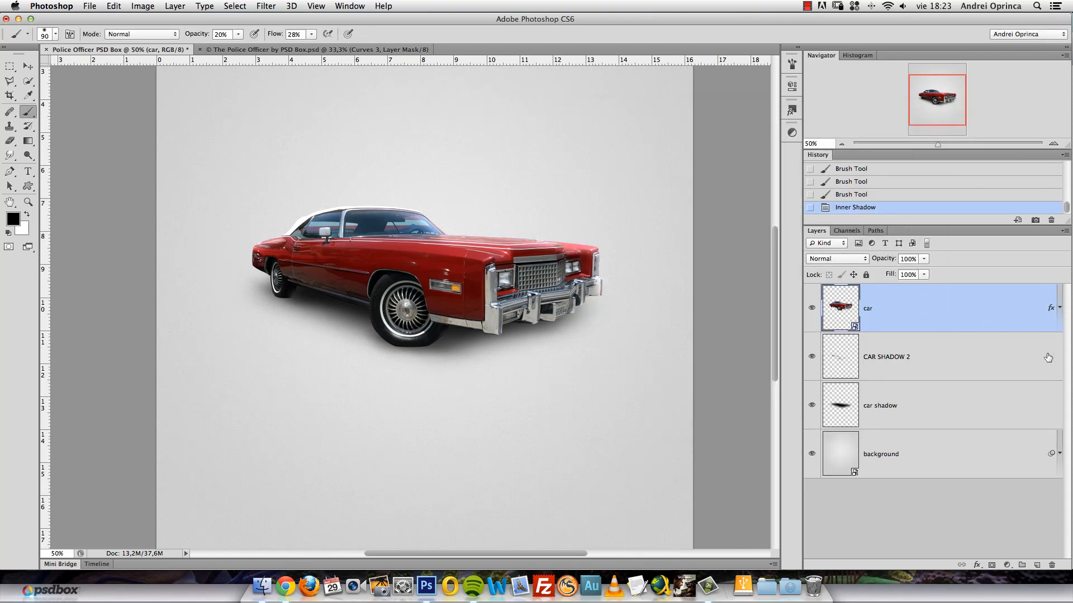
Add a Hue/Saturation adjustment layer above the car and clip it to the car layer.
left_click(1009, 566)
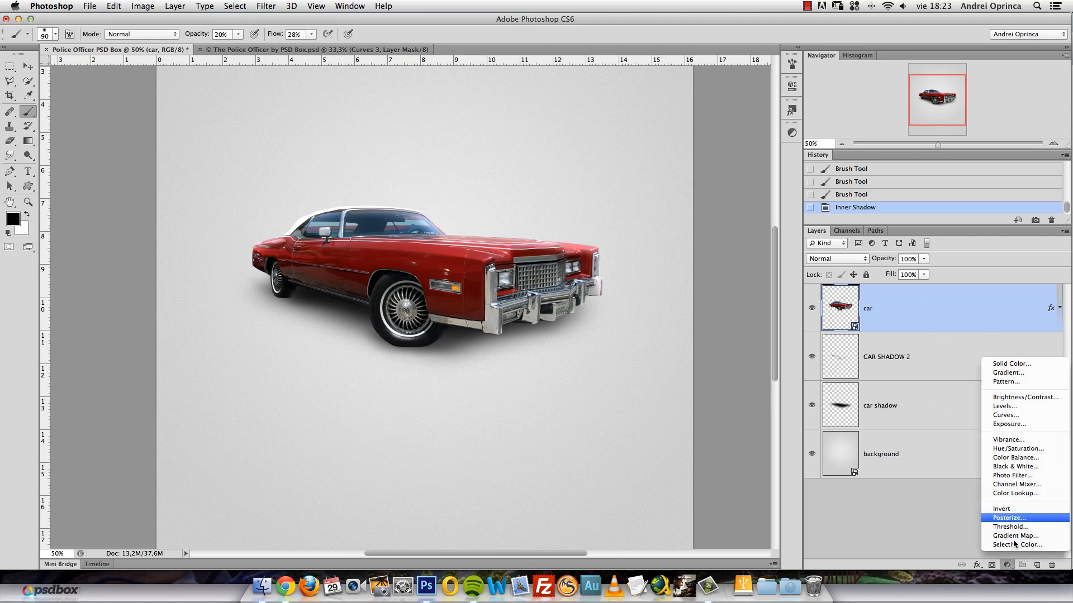
left_click(1025, 464)
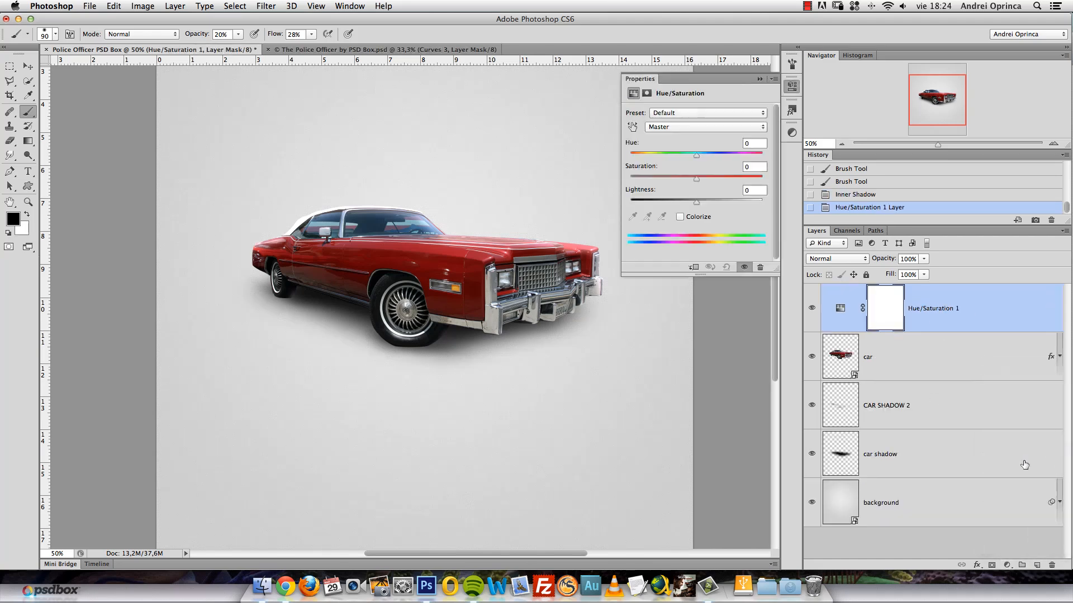
right_click(995, 310)
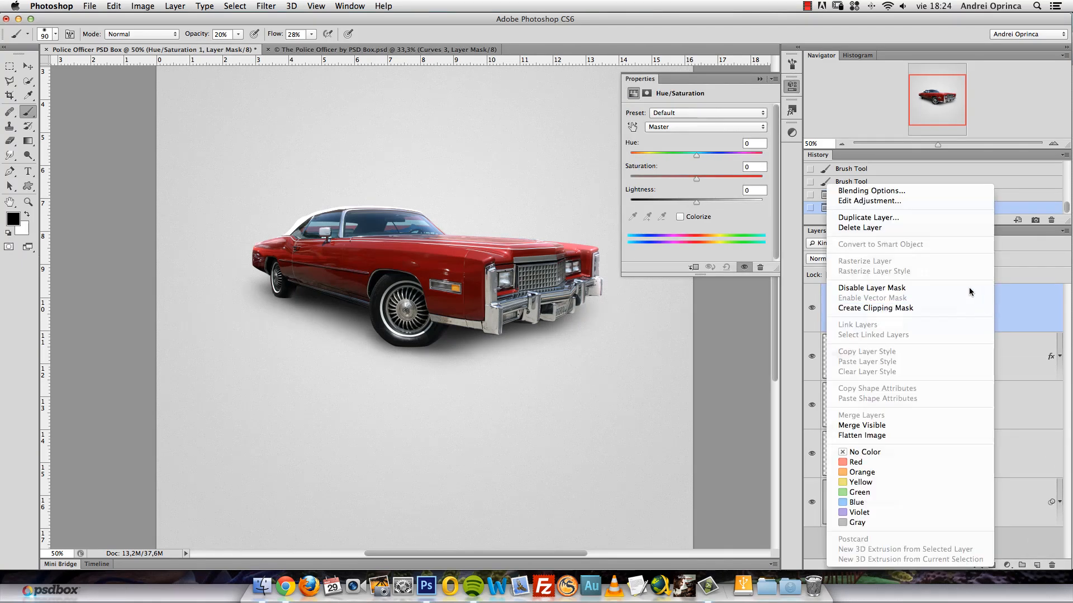
left_click(883, 309)
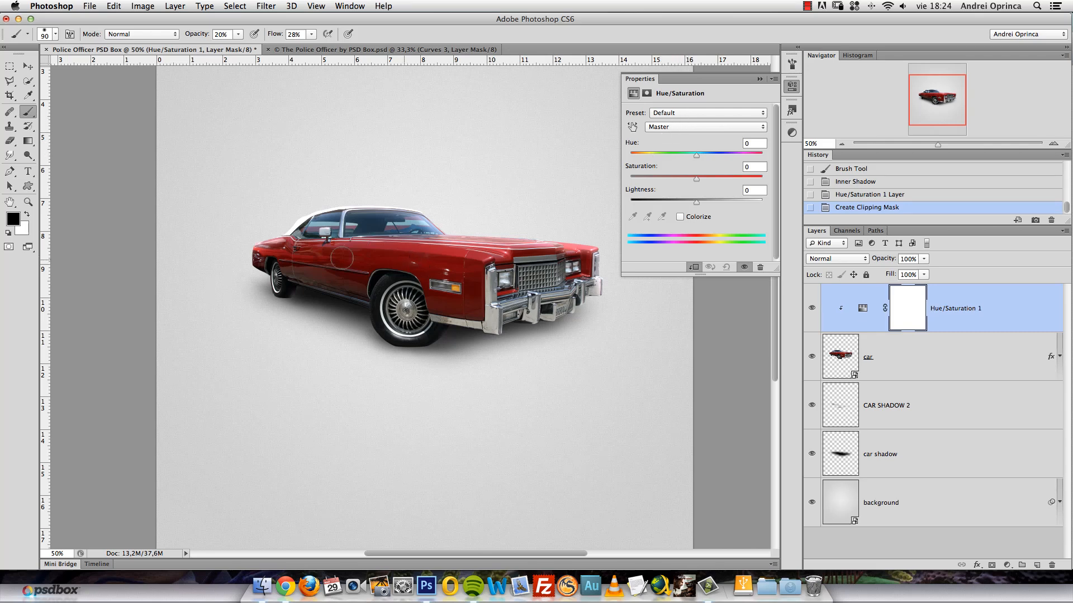
For the Reds in the Hue/Saturation adjustment, set hue to -42, saturation to +13 and lightness to +16.
left_click(686, 131)
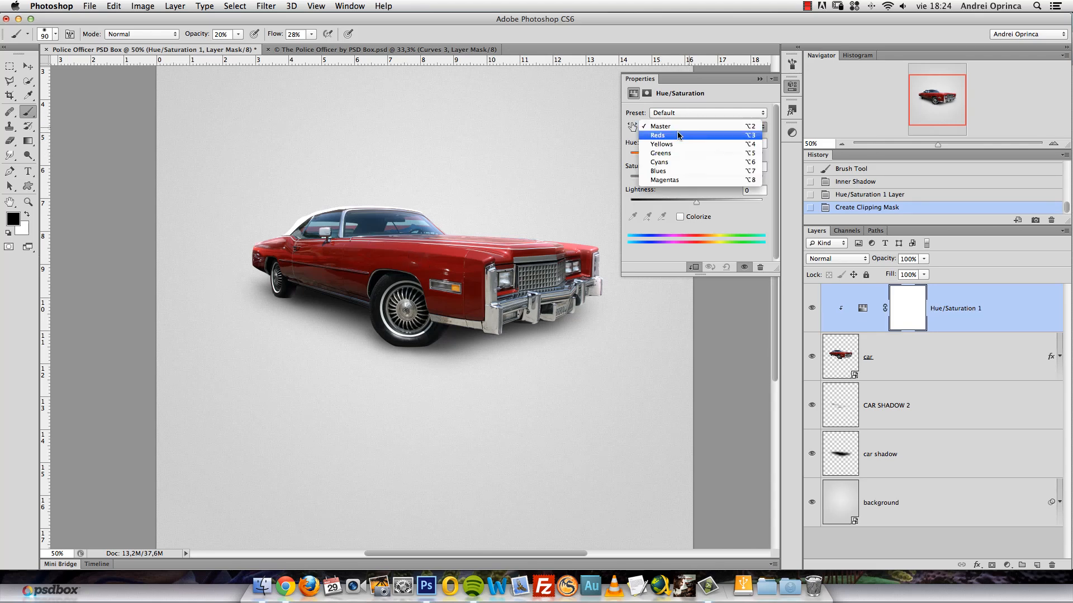
left_click(673, 139)
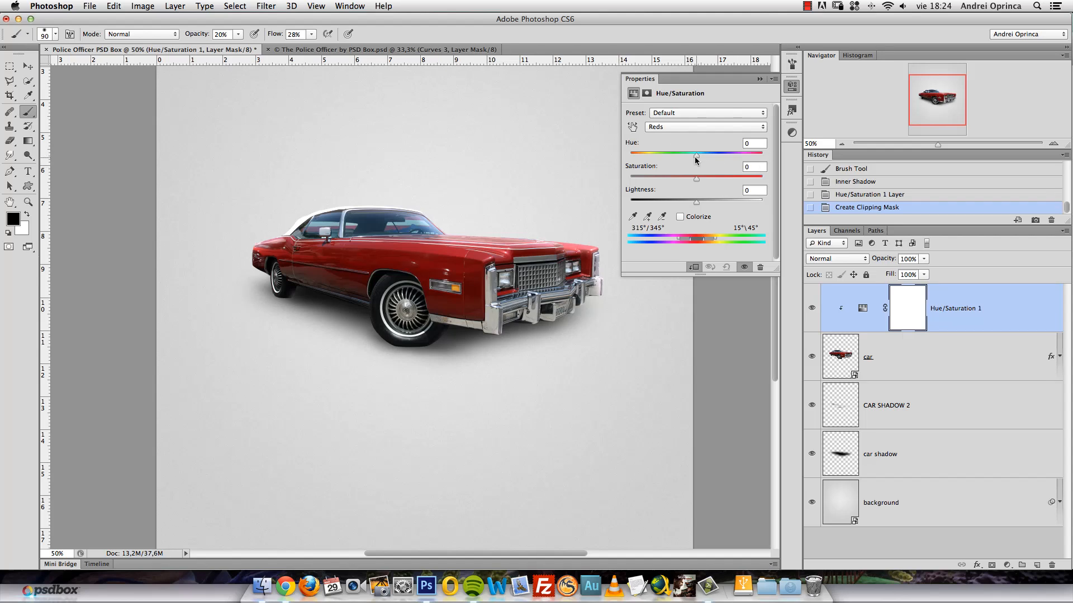
mouse_move(695, 160)
left_mouse_down()
mouse_move(679, 160)
mouse_move(732, 161)
mouse_move(675, 162)
left_mouse_up()
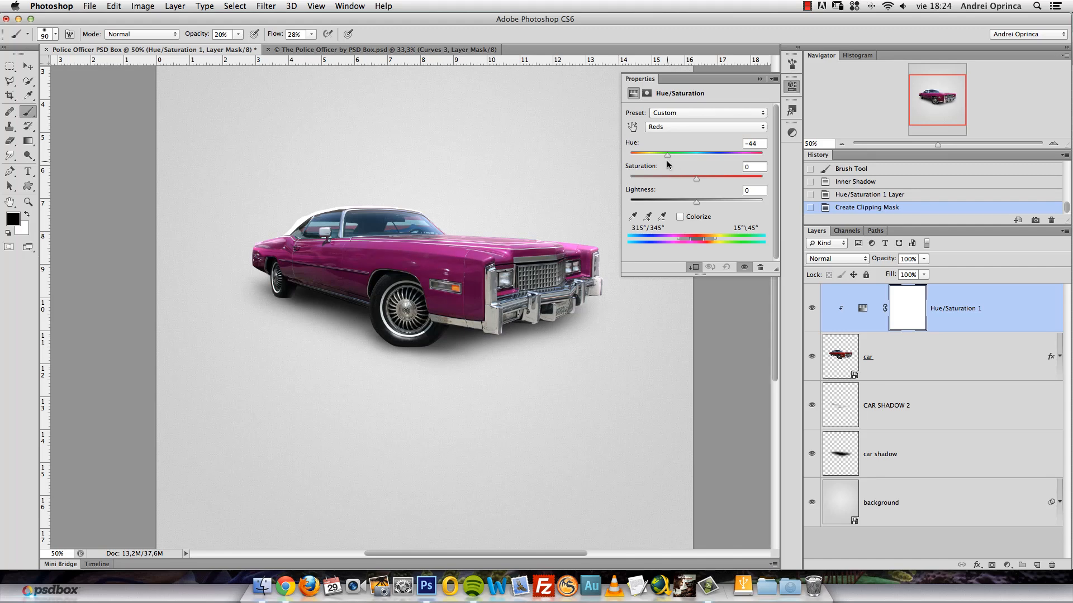
left_click_drag(667, 164, 669, 163)
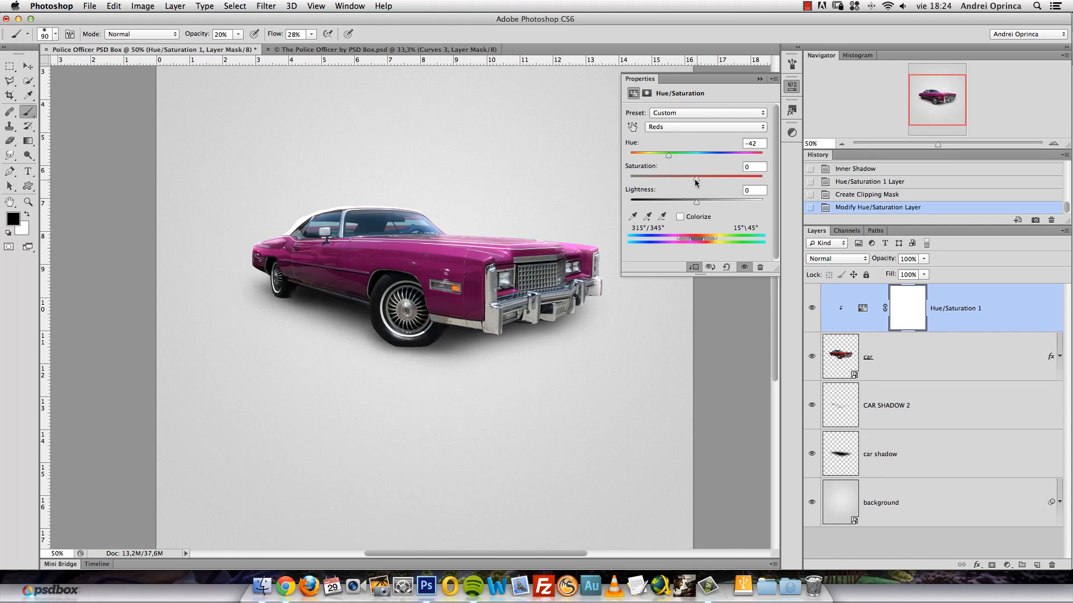
left_click_drag(696, 178, 697, 207)
mouse_move(697, 206)
left_mouse_down()
mouse_move(722, 208)
mouse_move(628, 213)
mouse_move(705, 204)
left_mouse_up()
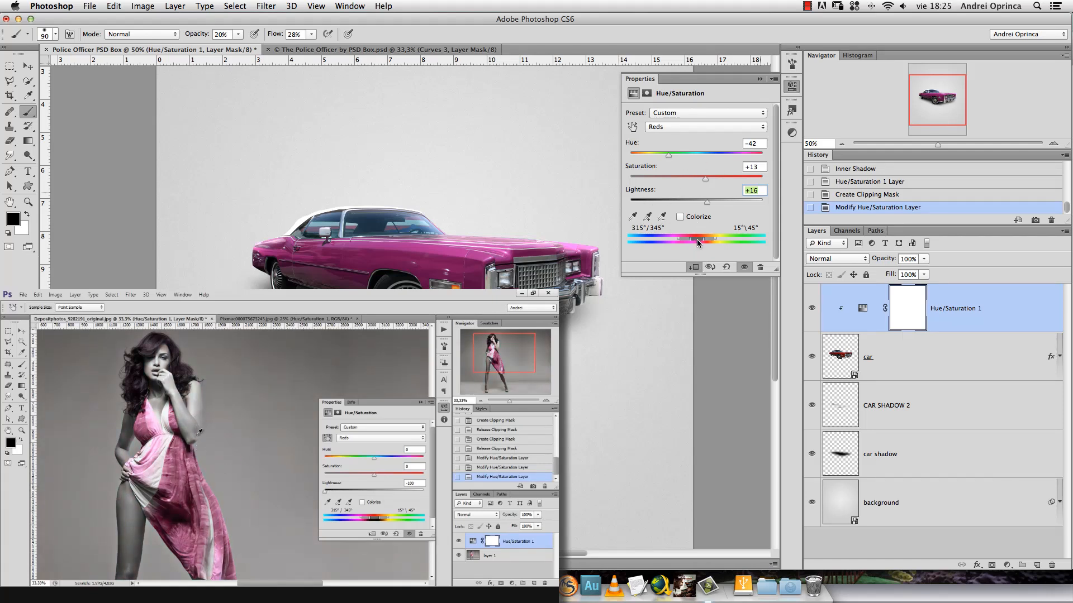
Shift the Reds' colour range to 310°/339° and 10°\39°, and set their hue to -26.
left_click_drag(698, 242, 697, 241)
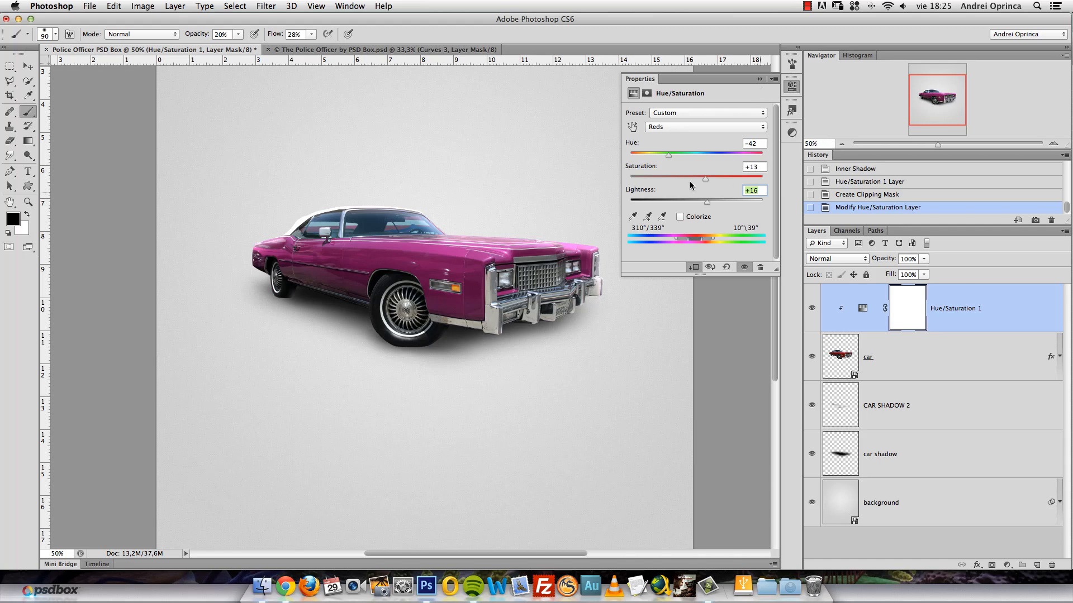
mouse_move(667, 158)
left_mouse_down()
mouse_move(745, 161)
mouse_move(677, 162)
left_mouse_up()
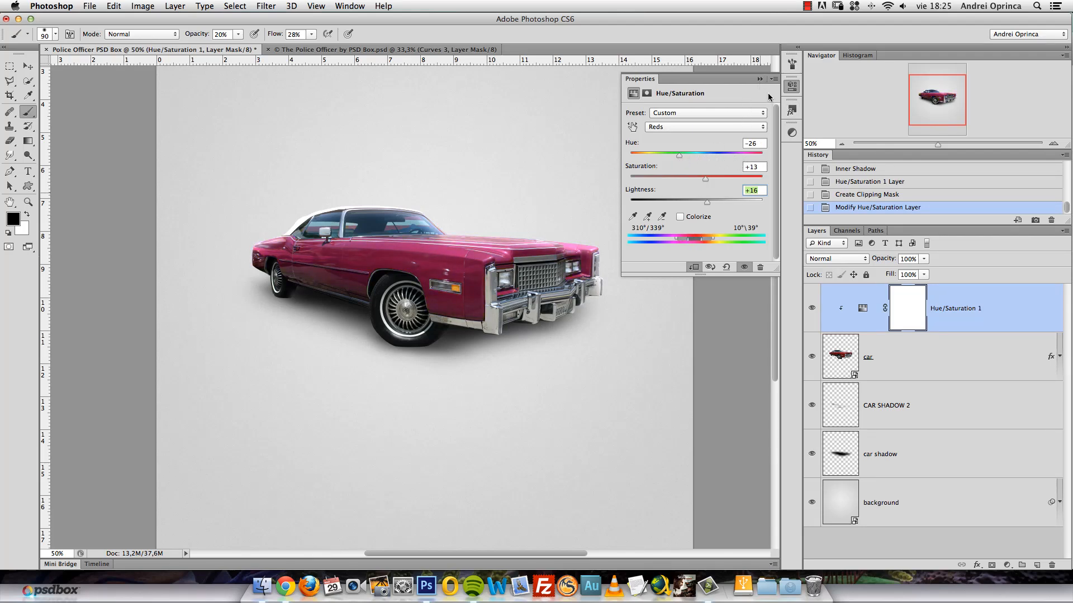
left_click(759, 79)
Add a Curves adjustment layer above the Hue/Saturation layer and clip it to the car.
left_click(1007, 565)
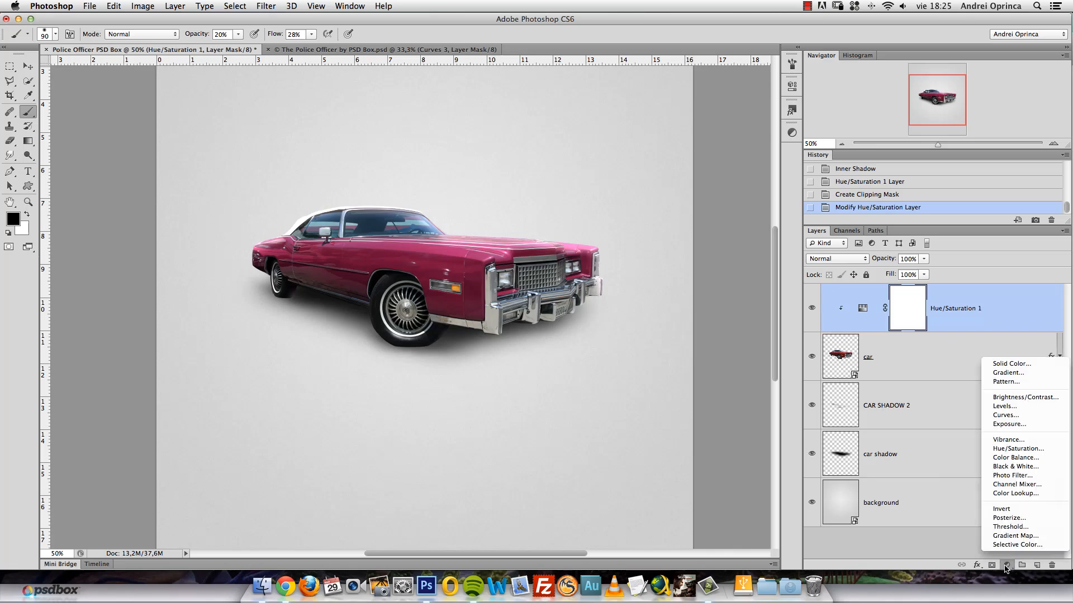
left_click(1015, 416)
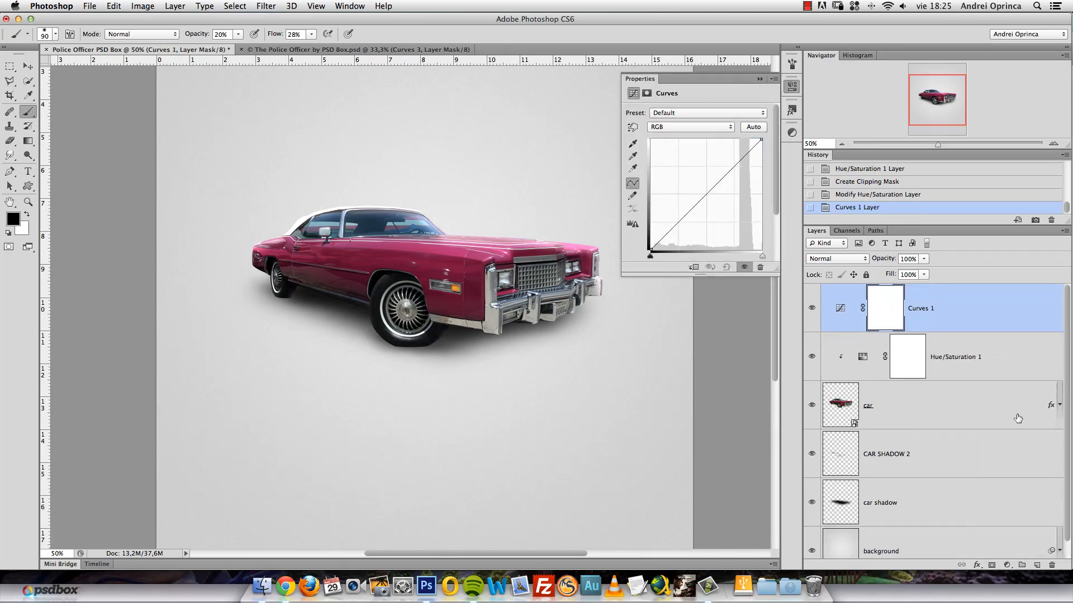
left_click_drag(1039, 324, 1036, 499)
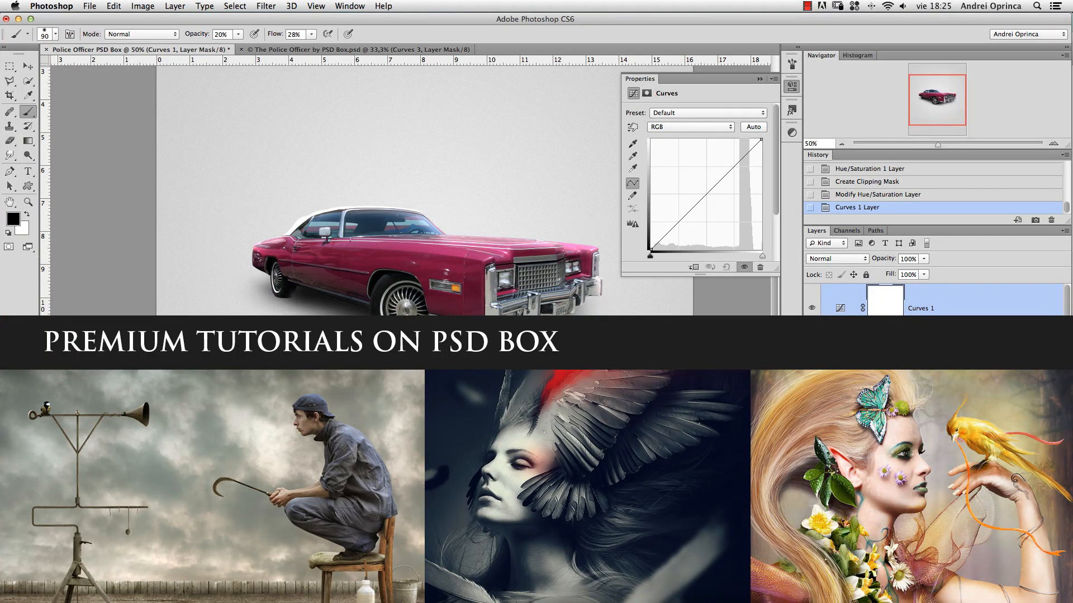
key("alt+super+g")
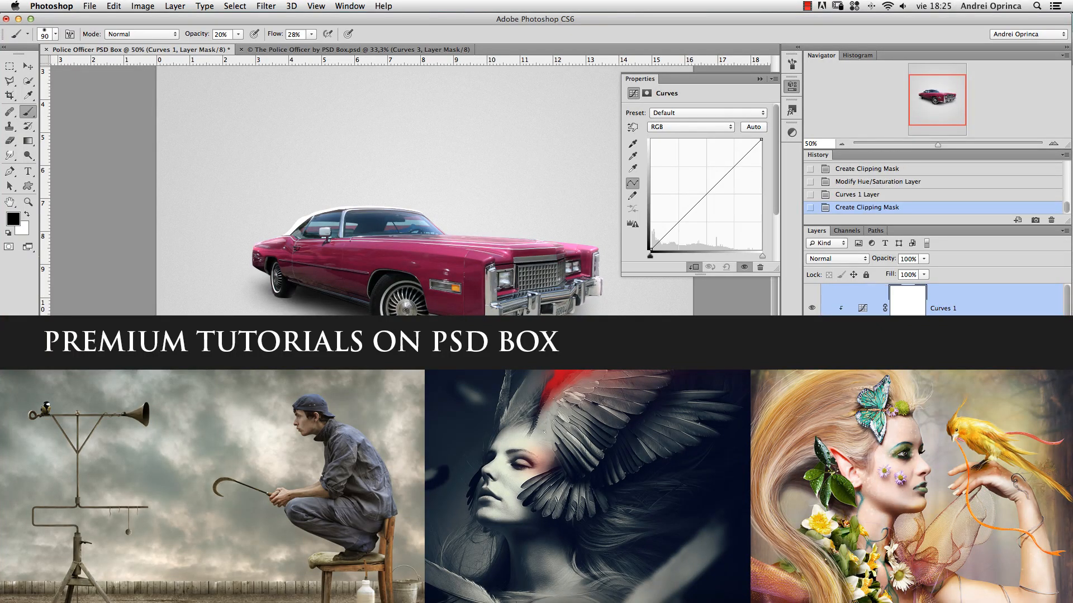
key("alt+super+g")
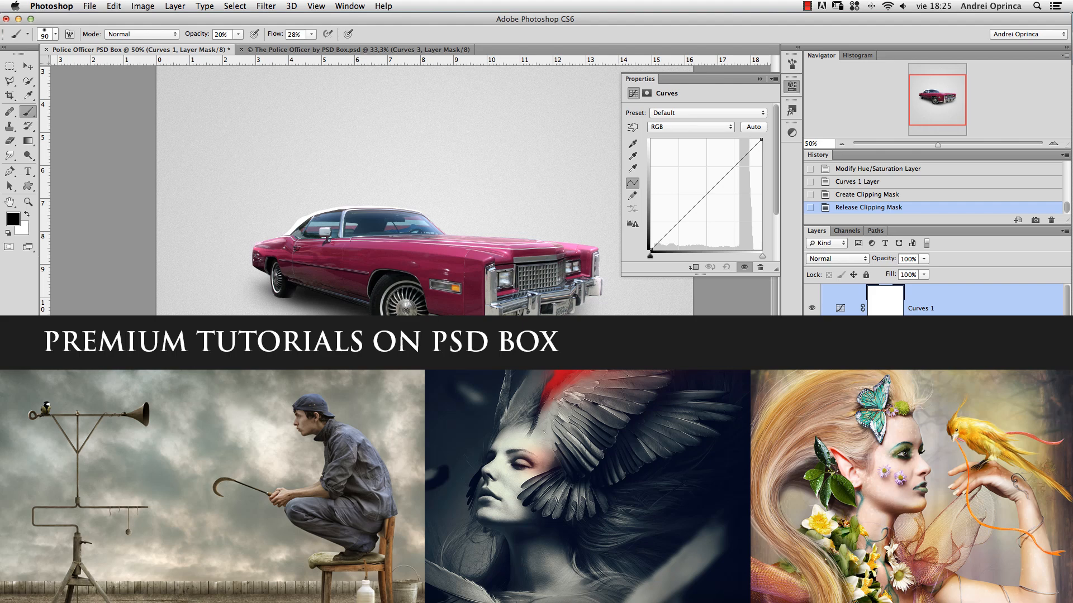
key("alt+super+g")
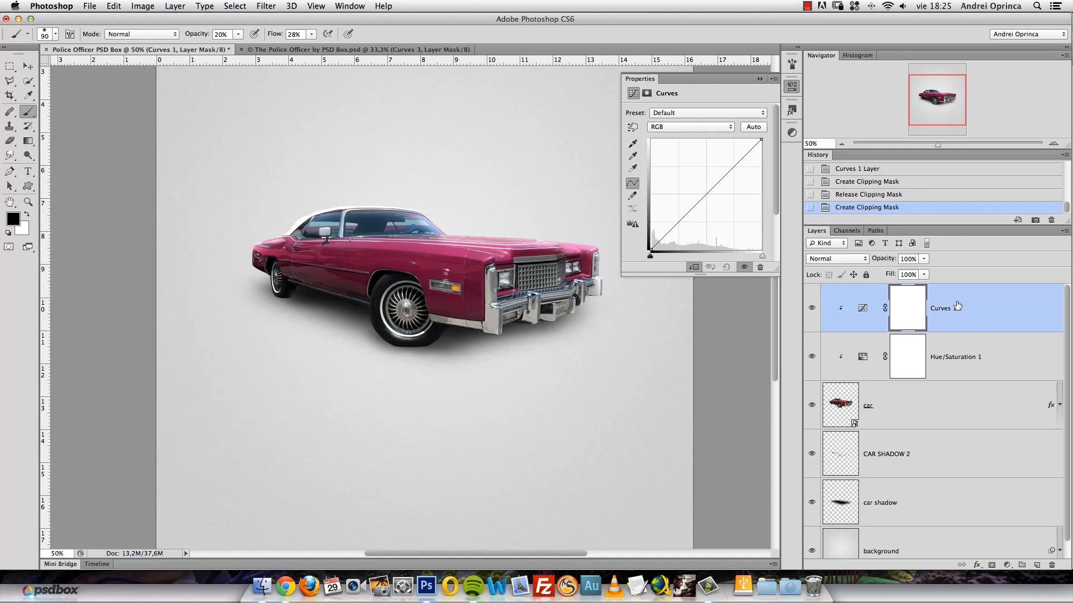
Brighten the car by raising the RGB curve at a shadow point and a highlight point, and compare with the adjustment hidden.
left_click_drag(680, 225, 679, 216)
left_click_drag(719, 173, 720, 167)
left_click_drag(677, 215, 676, 211)
left_click_drag(724, 167, 723, 165)
left_click(811, 309)
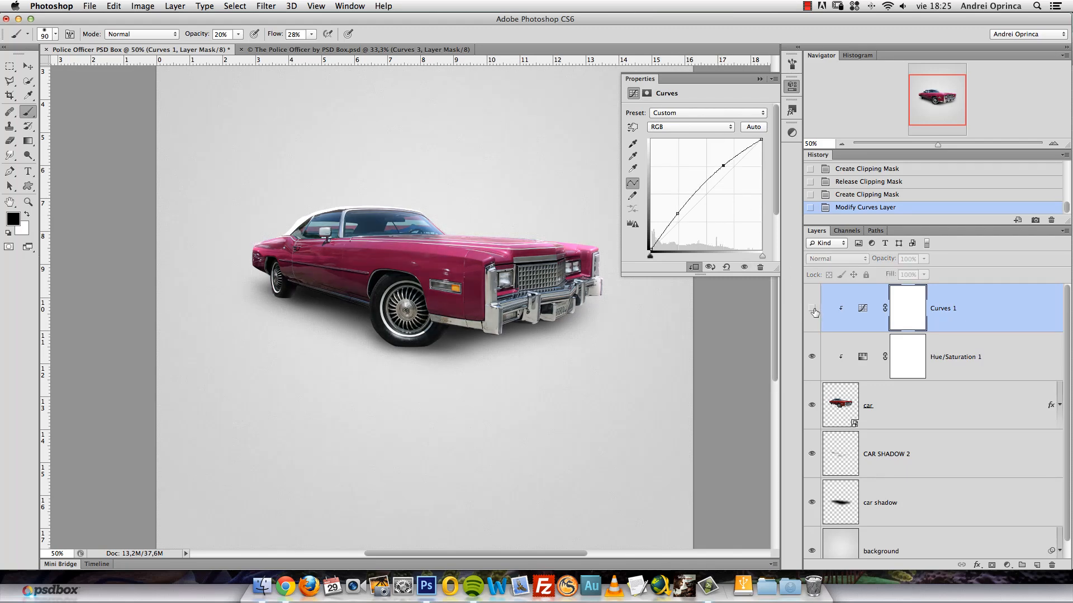
left_click(811, 308)
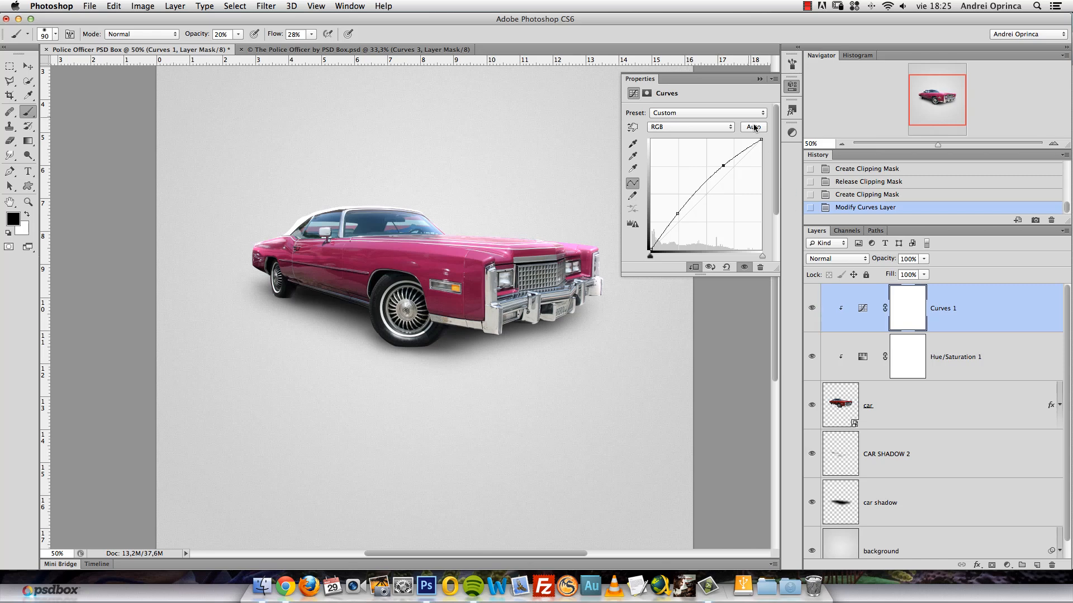
left_click(759, 79)
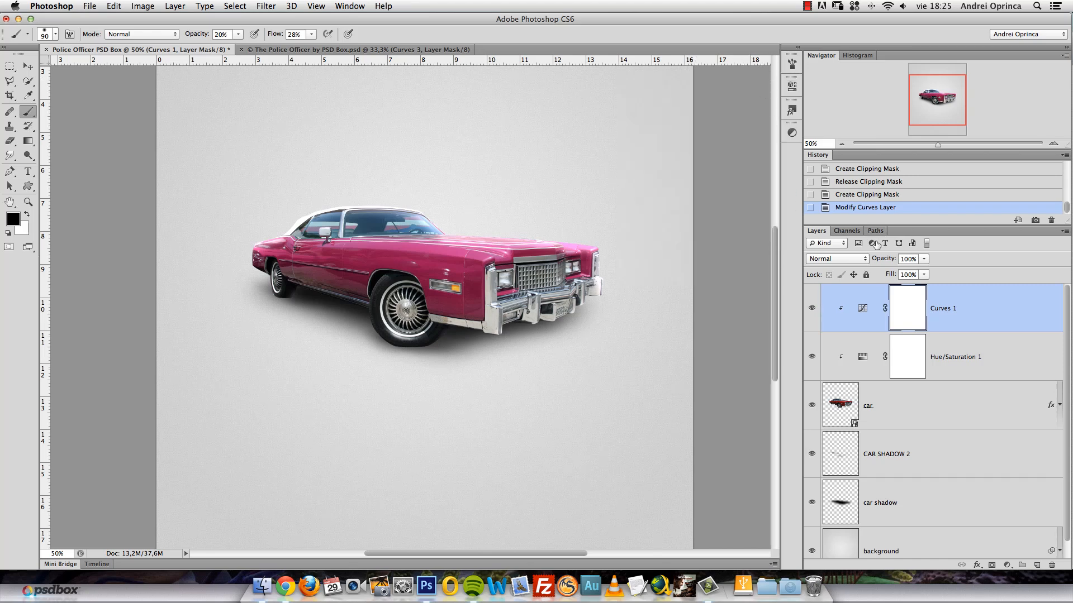
Change the car's Inner Shadow colour to a slightly lighter mauve.
left_click(1059, 405)
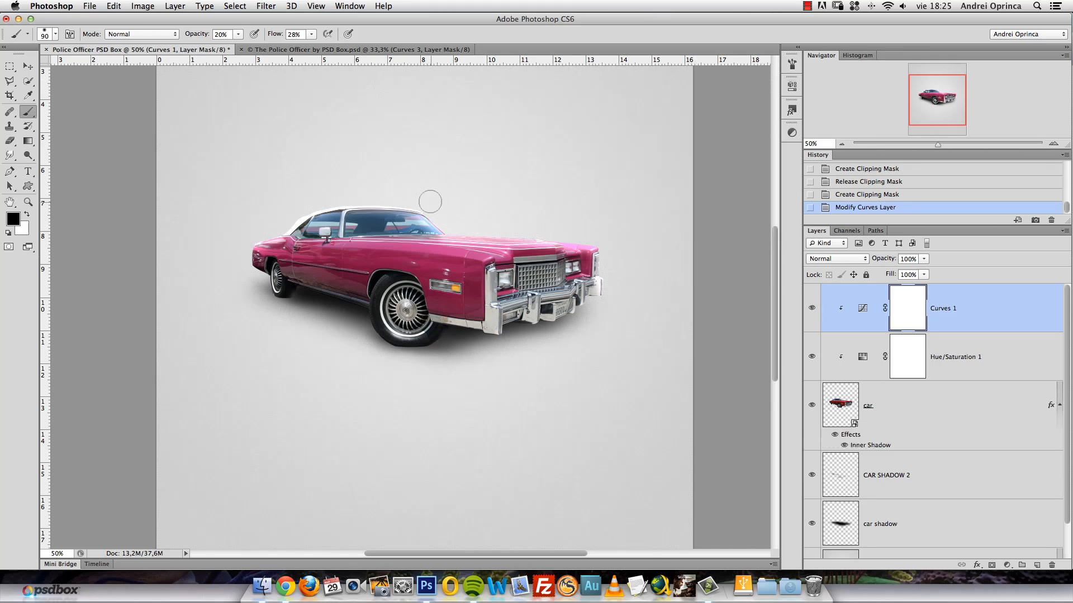
double_click(870, 446)
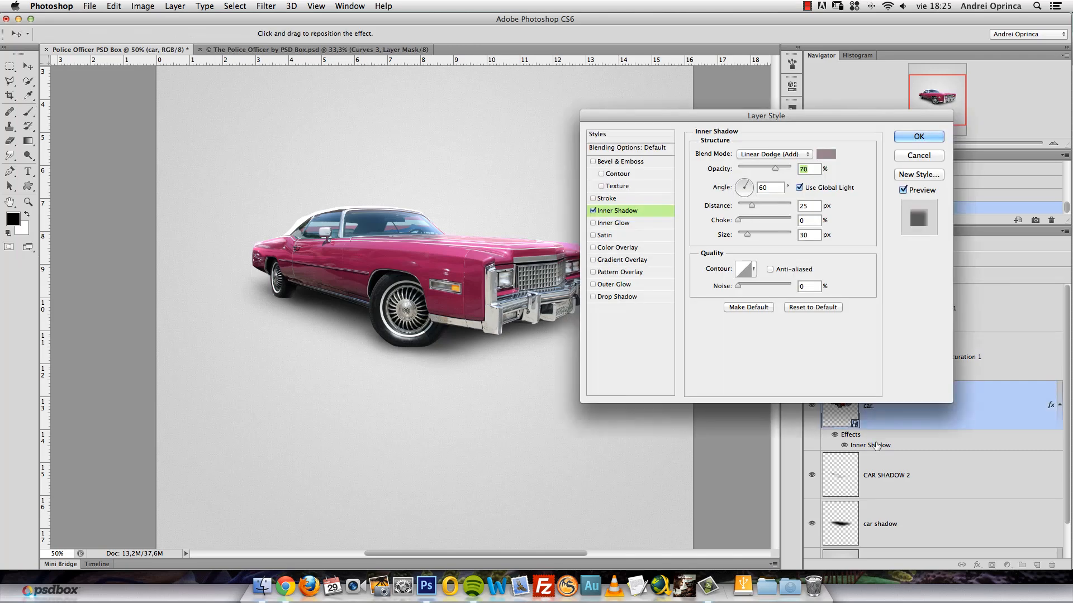
left_click(825, 155)
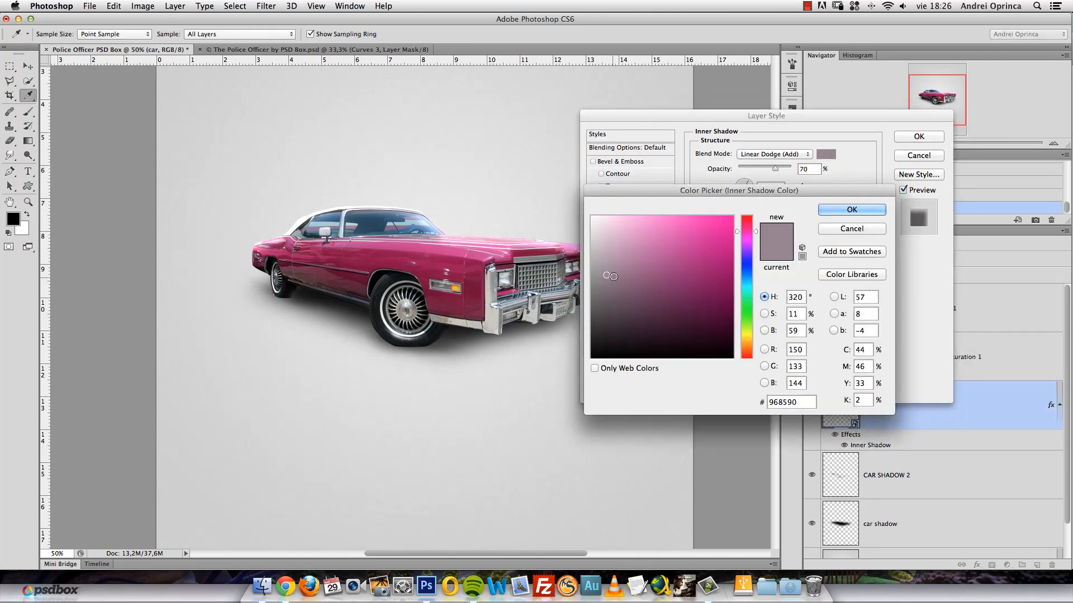
mouse_move(610, 280)
left_mouse_down()
mouse_move(612, 267)
mouse_move(608, 289)
mouse_move(616, 271)
left_mouse_up()
left_click(612, 266)
left_click(820, 211)
key("Return")
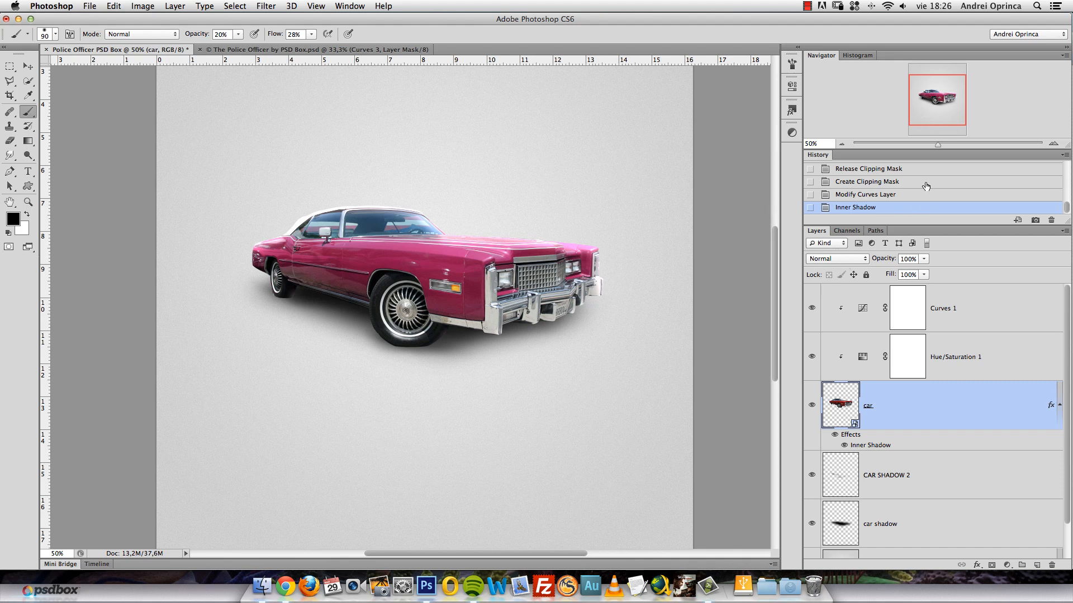
Open the image woman_police_officer.jpg.
left_click_drag(930, 110, 946, 99)
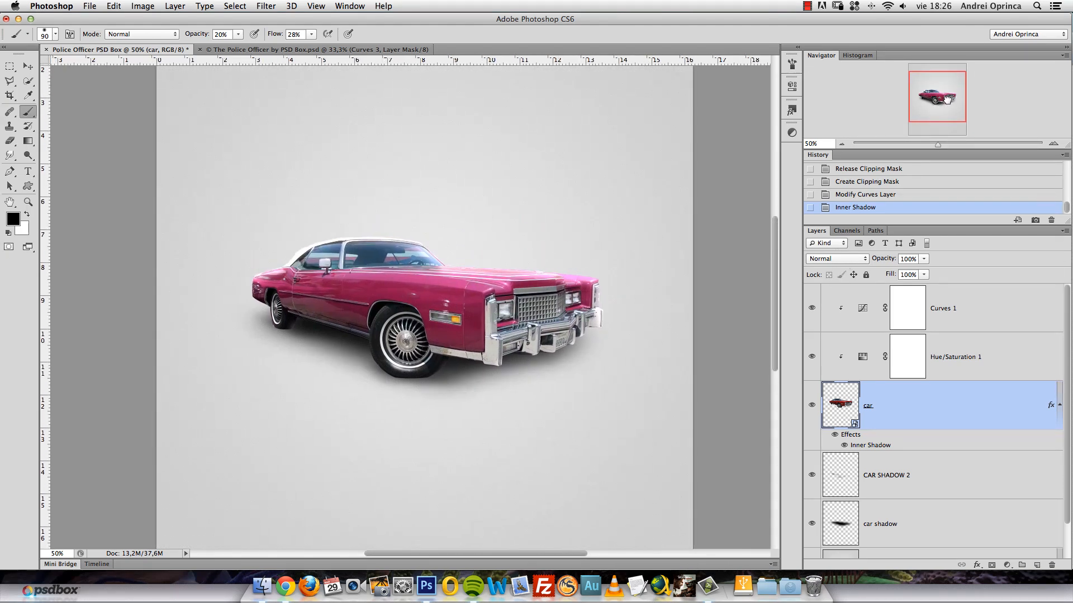
left_click(90, 6)
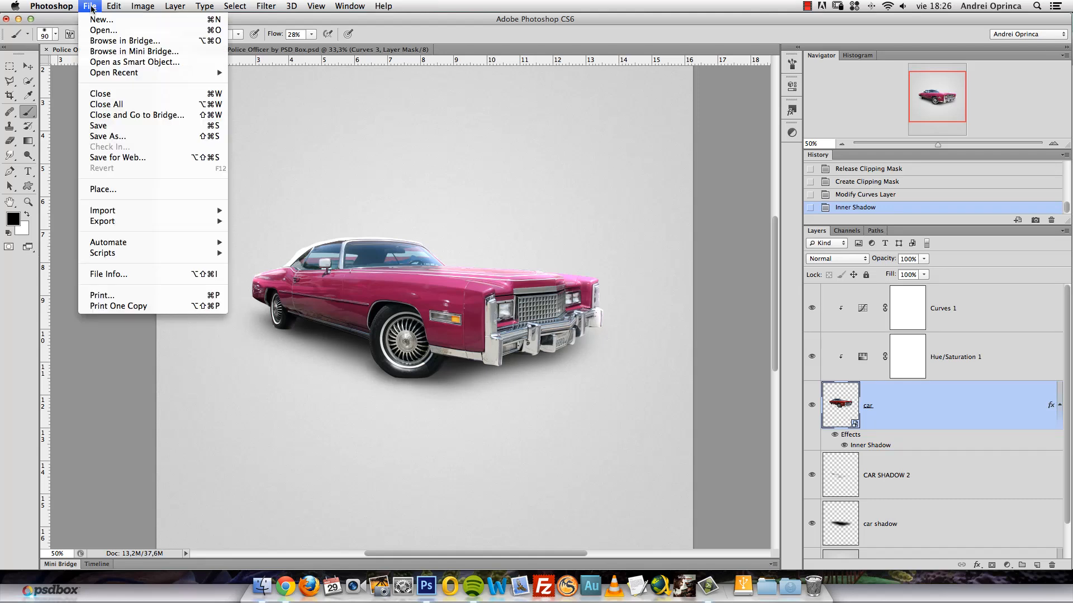
left_click(98, 30)
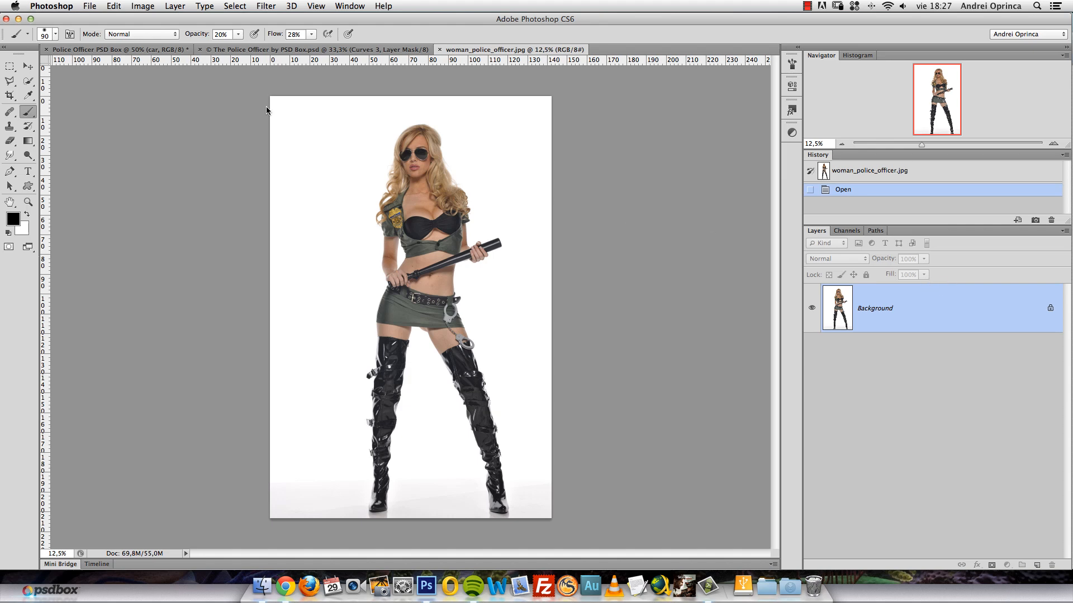
left_click(28, 81)
left_click_drag(27, 80, 78, 90)
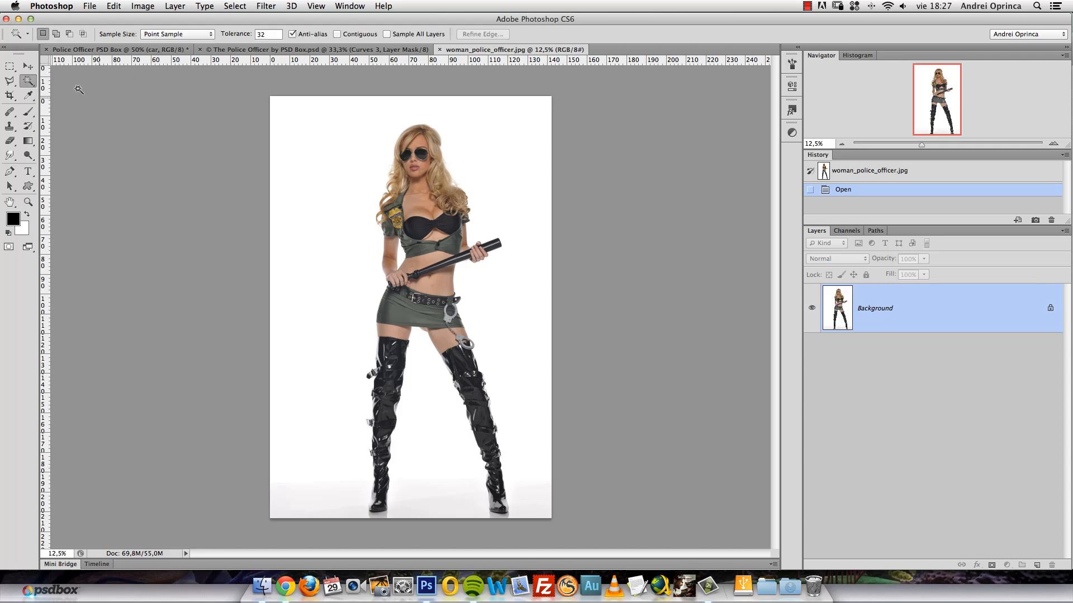
left_click(353, 185)
key("super+d")
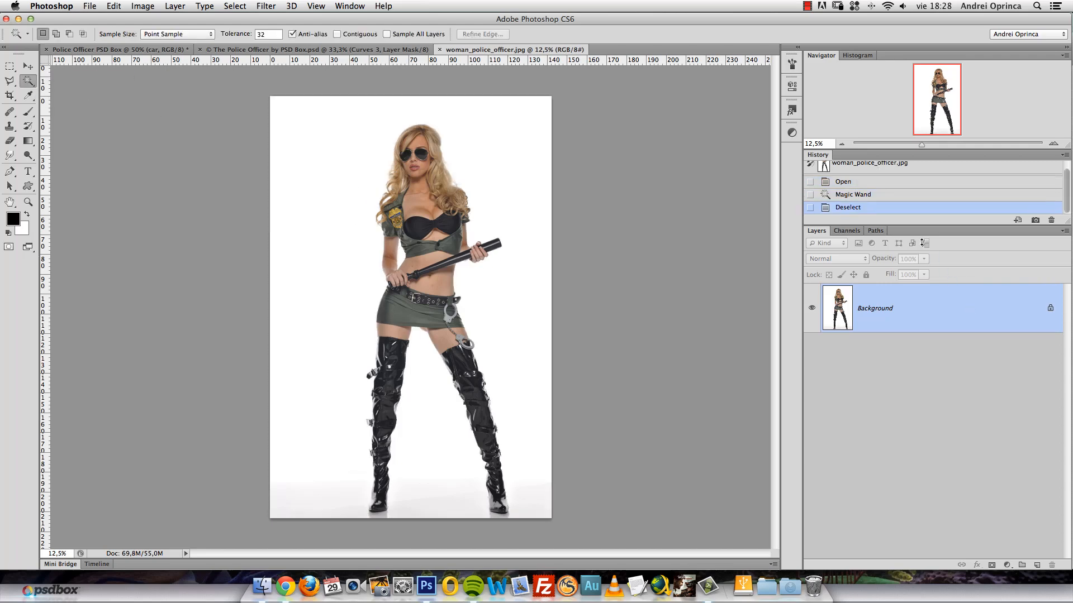
Compare the Red, Green and Blue channels of the woman's photo individually, and select the Blue channel.
left_click(847, 231)
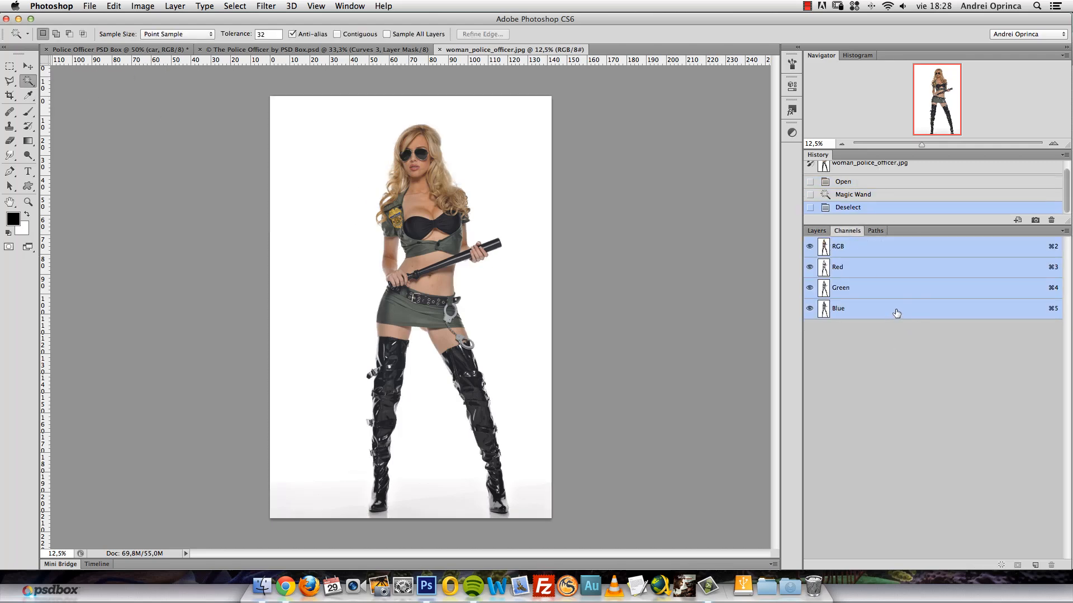
left_click(895, 314)
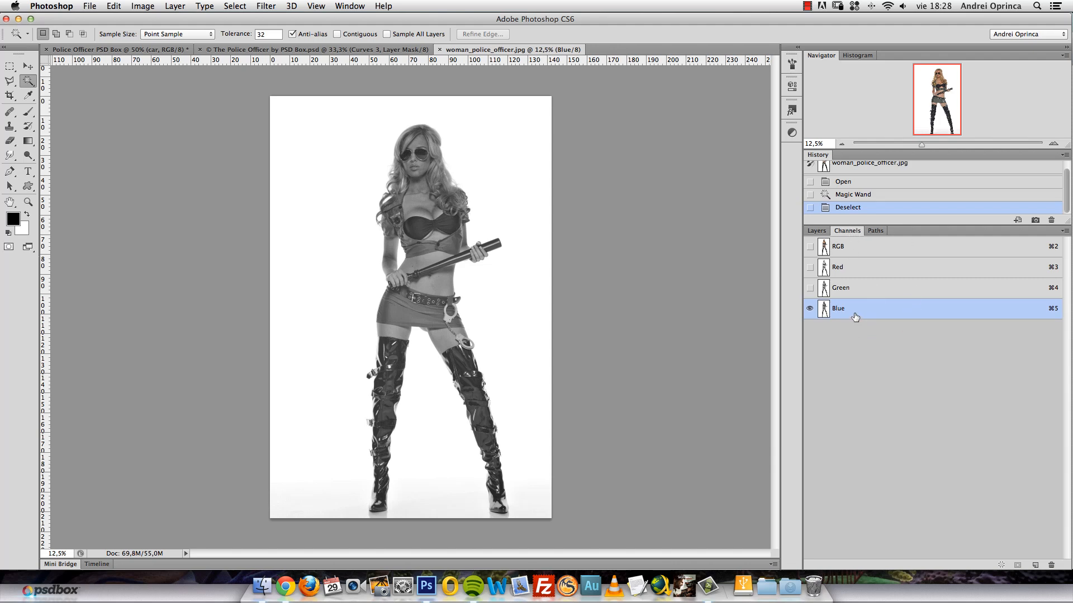
left_click(861, 269)
left_click(855, 288)
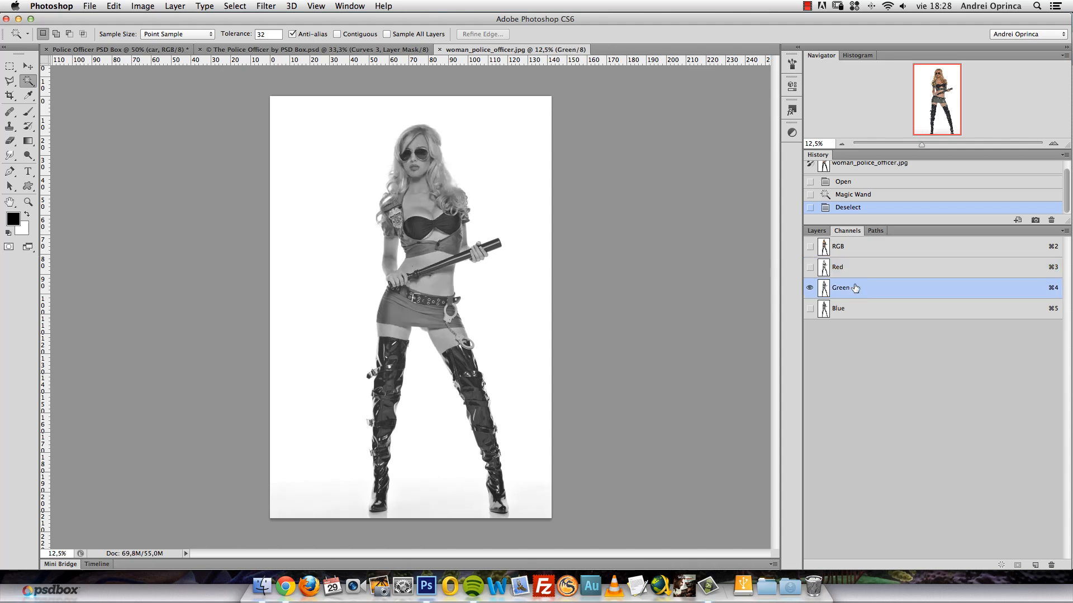
left_click(850, 308)
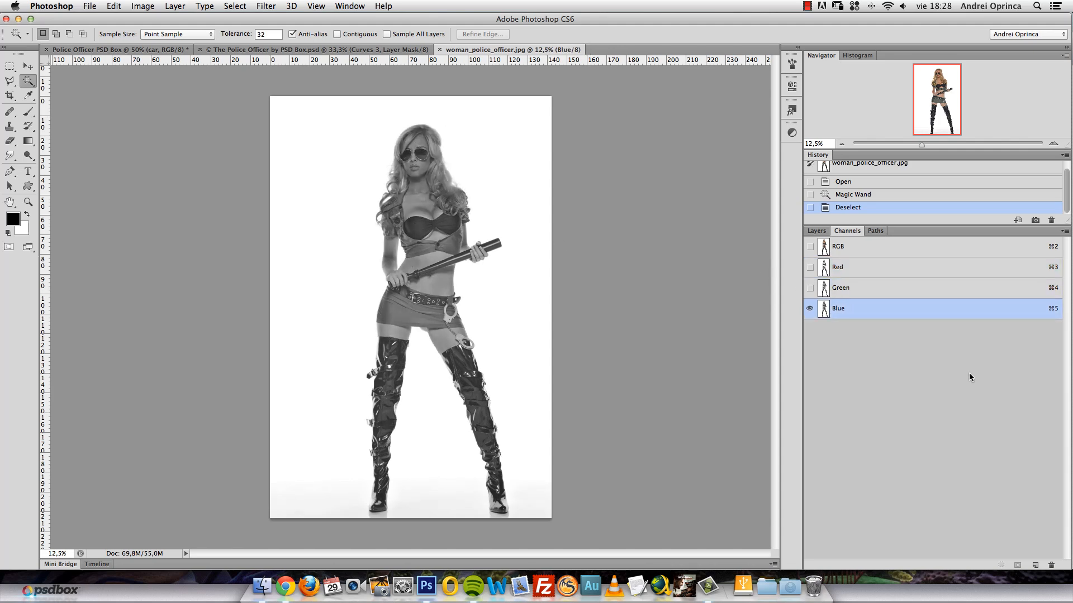
Duplicate the Blue channel and combine the copy with itself through Calculations in Multiply at 100% opacity into a new channel.
left_click_drag(1017, 311, 1037, 564)
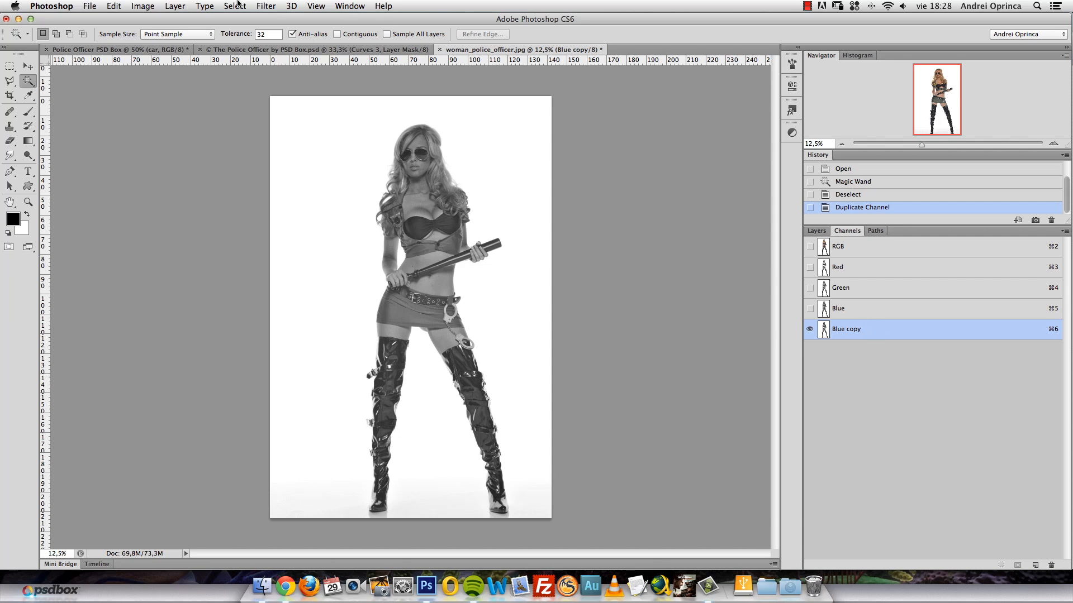
left_click(143, 6)
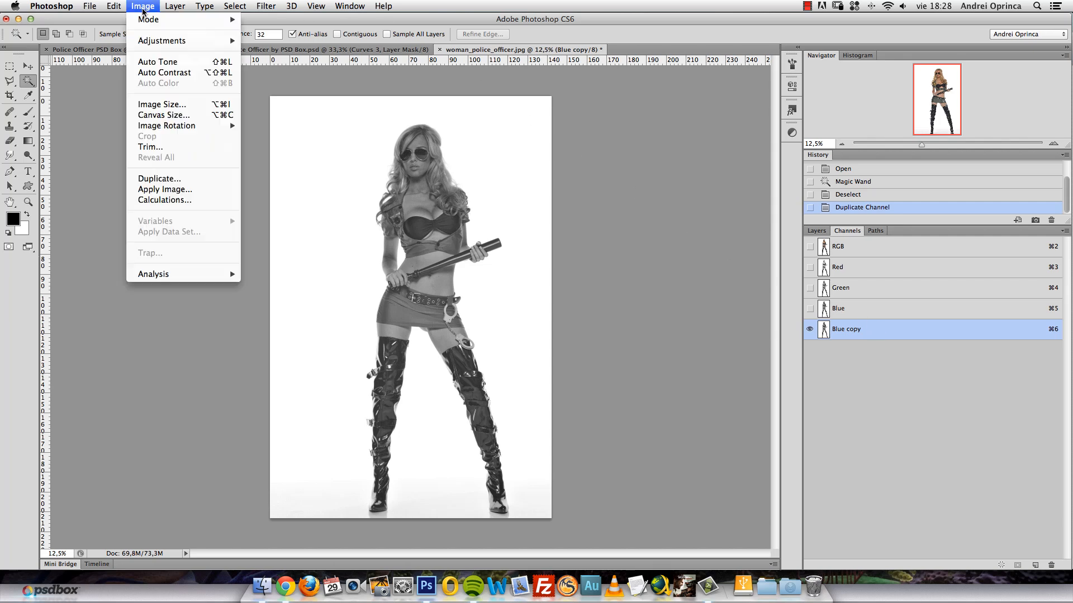
left_click(165, 200)
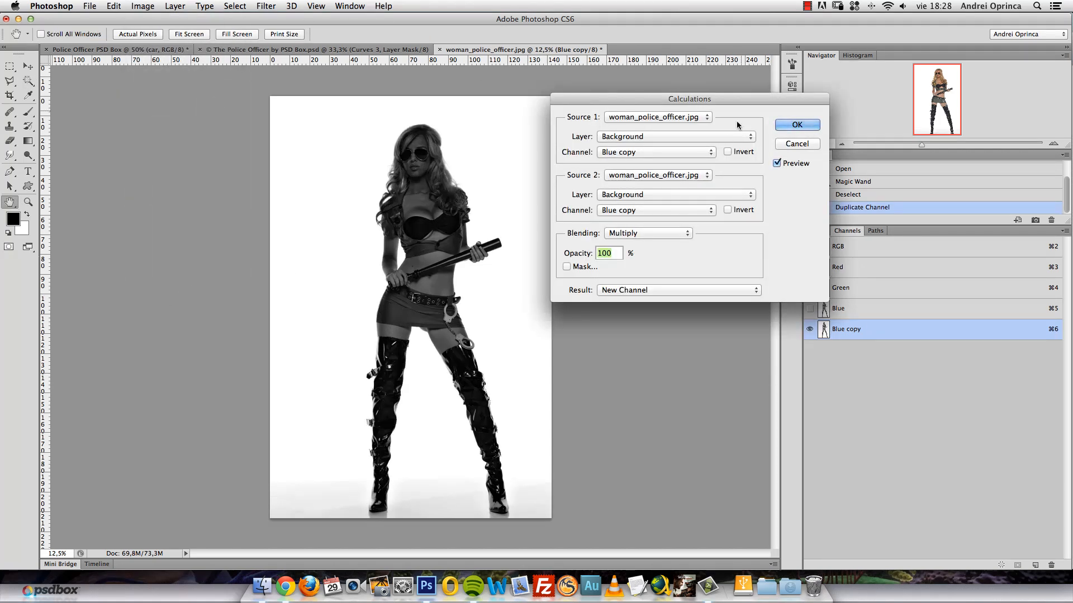
left_click_drag(737, 107, 754, 113)
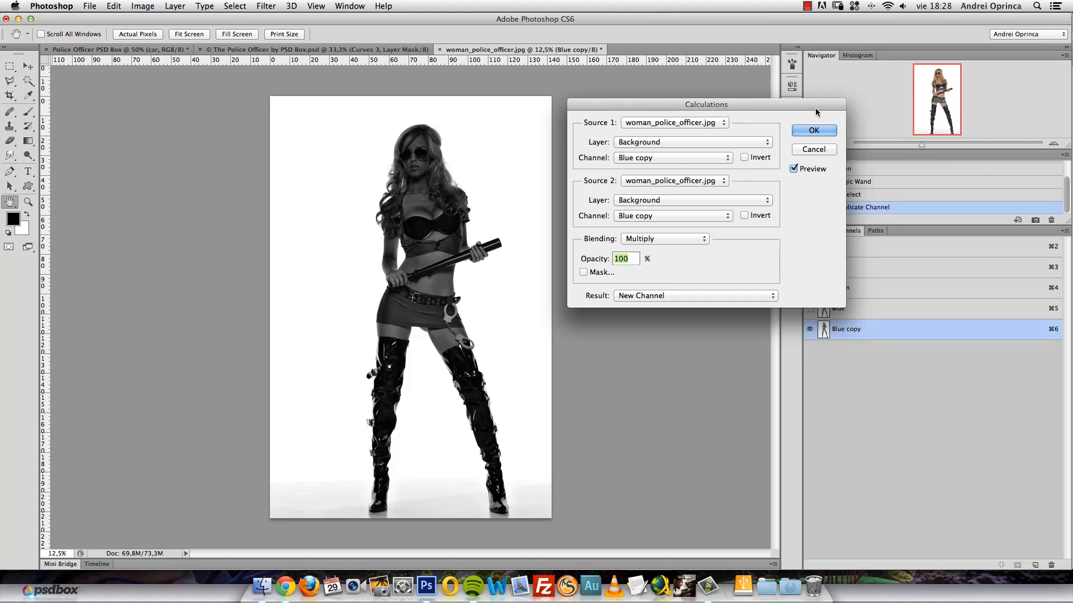
left_click(815, 130)
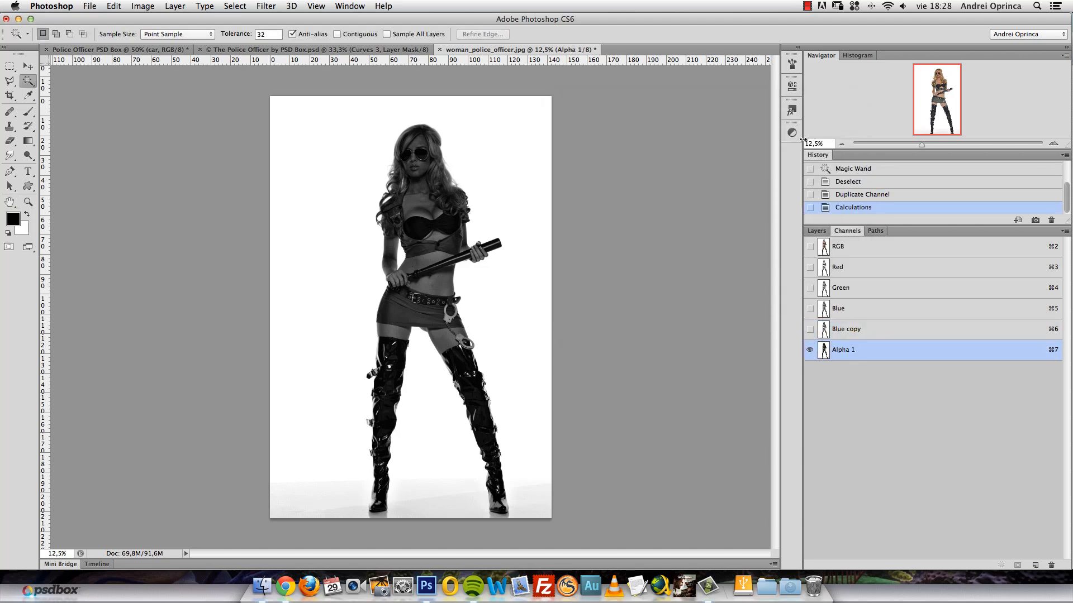
Apply Levels to the new alpha channel with input values 52, 0.58 and 205 so the woman darkens against pure white.
key("super+l")
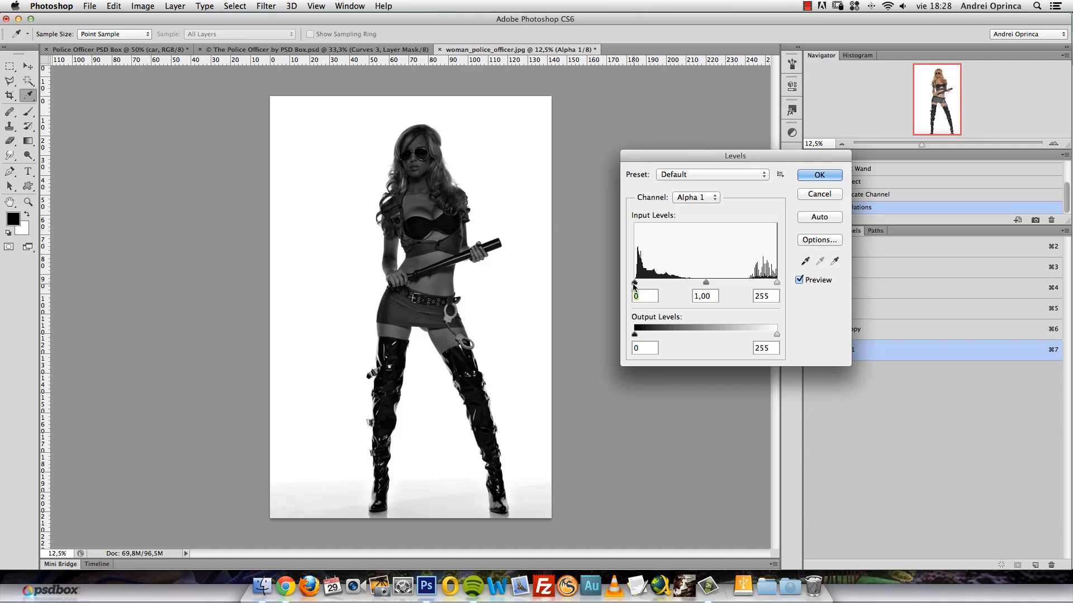
left_click_drag(635, 284, 655, 288)
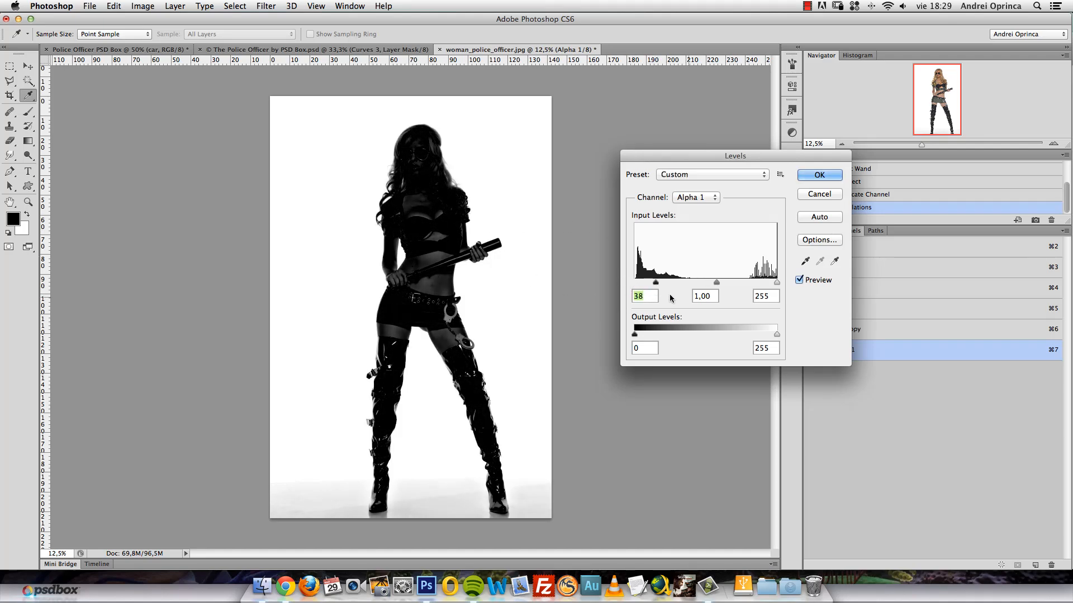
mouse_move(776, 283)
left_mouse_down()
mouse_move(756, 283)
mouse_move(778, 284)
left_mouse_up()
left_click(776, 284)
left_click_drag(776, 282, 735, 286)
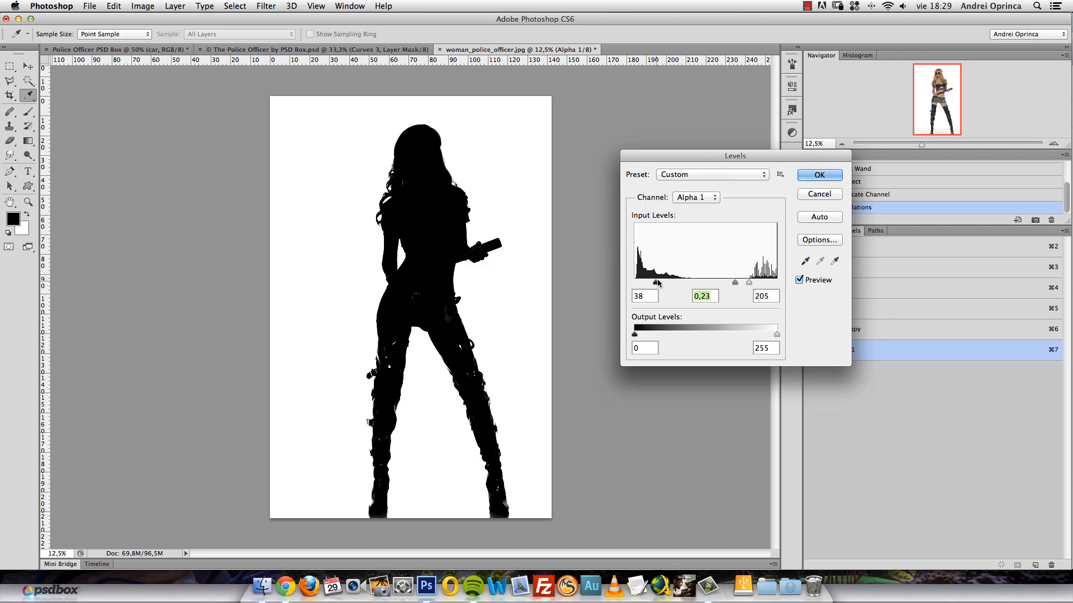
mouse_move(657, 281)
left_mouse_down()
mouse_move(643, 284)
mouse_move(656, 283)
left_mouse_up()
left_click_drag(735, 283, 664, 283)
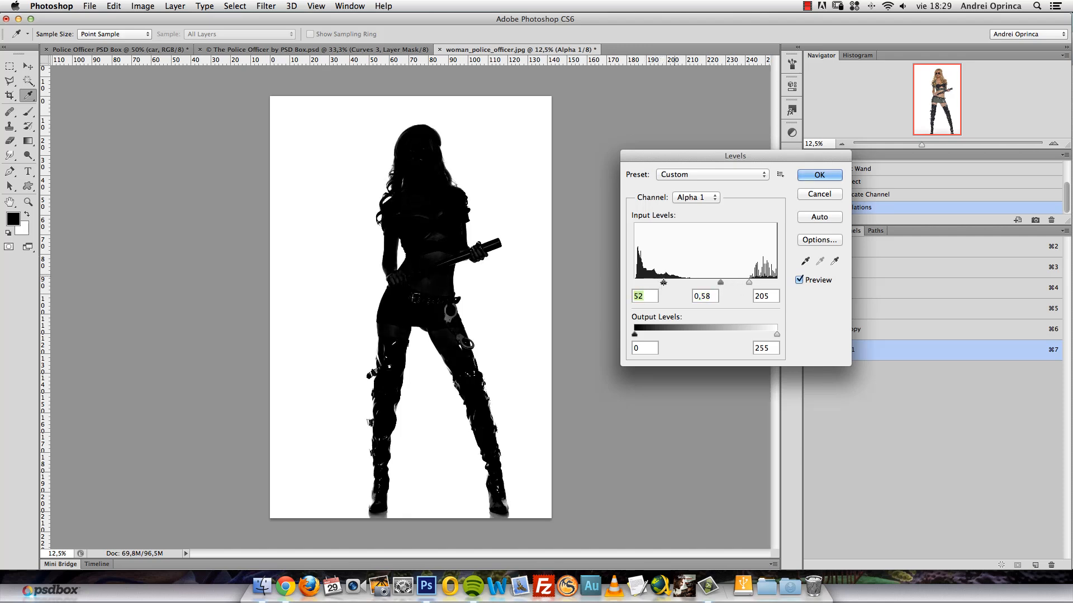
left_click(819, 176)
Paint over the light marks on the woman's face and sunglasses in the alpha channel with a black size 90 brush in Normal mode.
key("w")
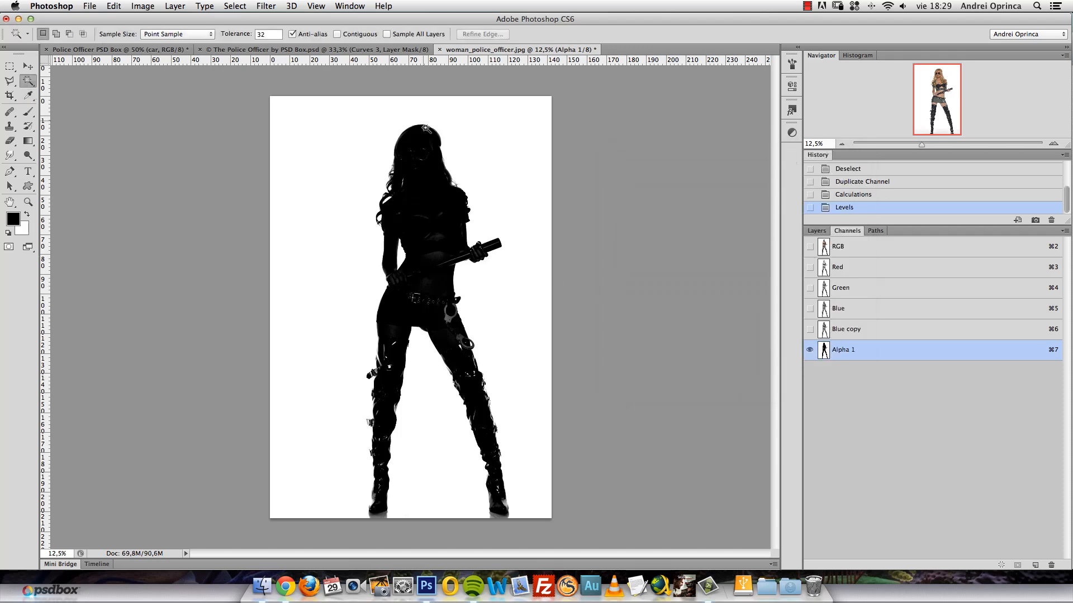
key("super+alt+0")
scroll(452, 134, "up", 5)
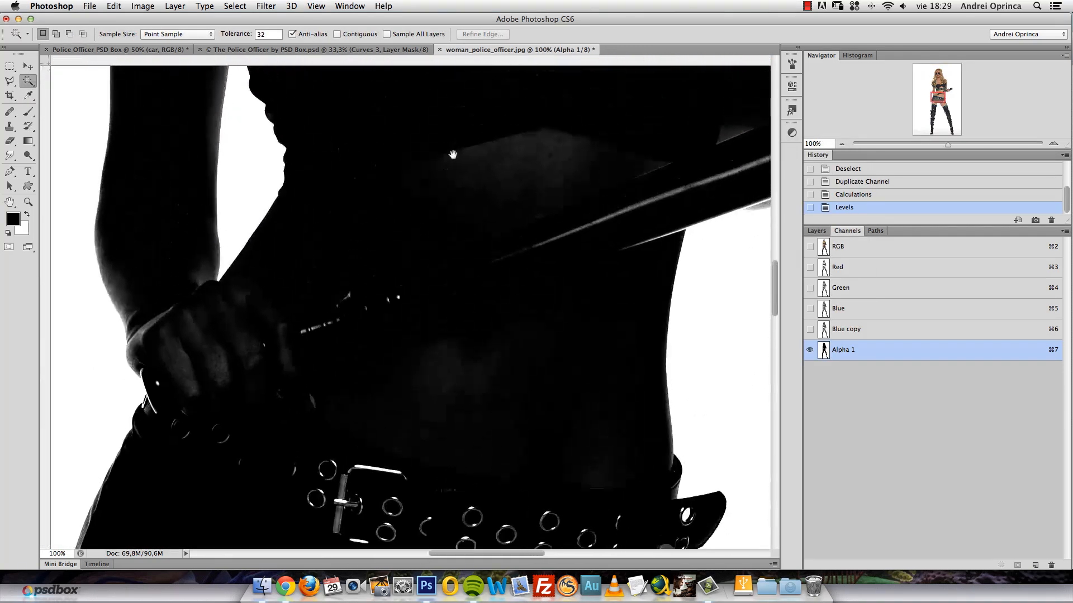
scroll(453, 155, "up", 10)
key("super+r")
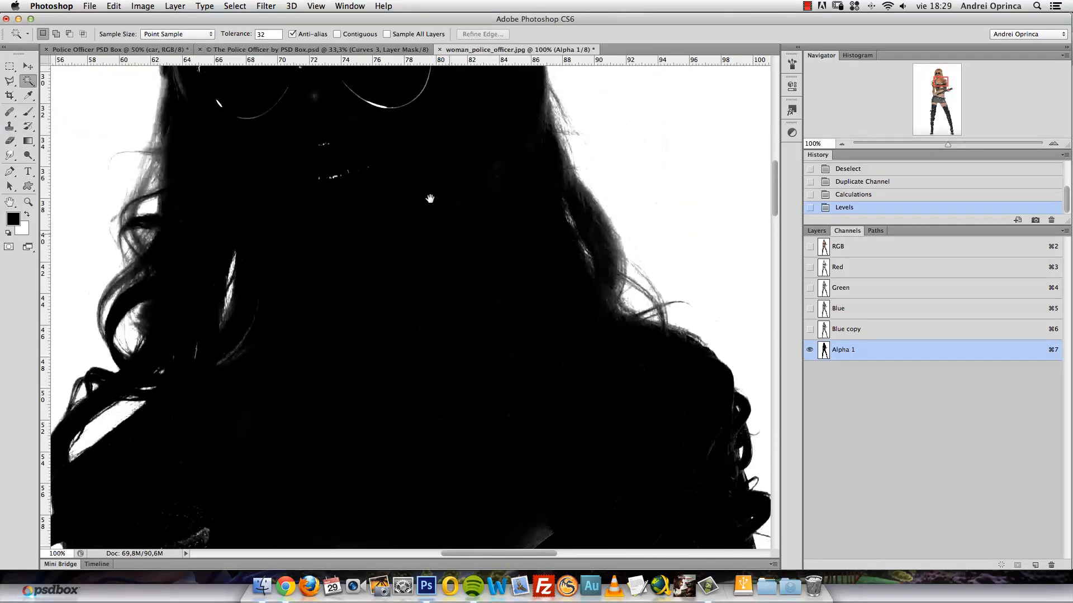
scroll(430, 198, "up", 5)
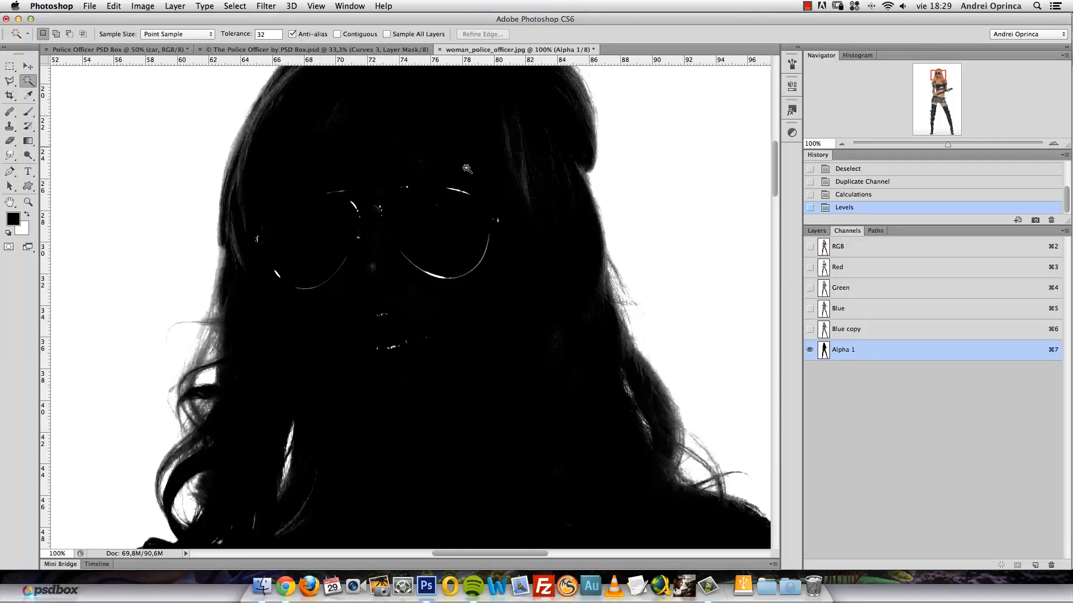
left_click(28, 112)
left_click(311, 34)
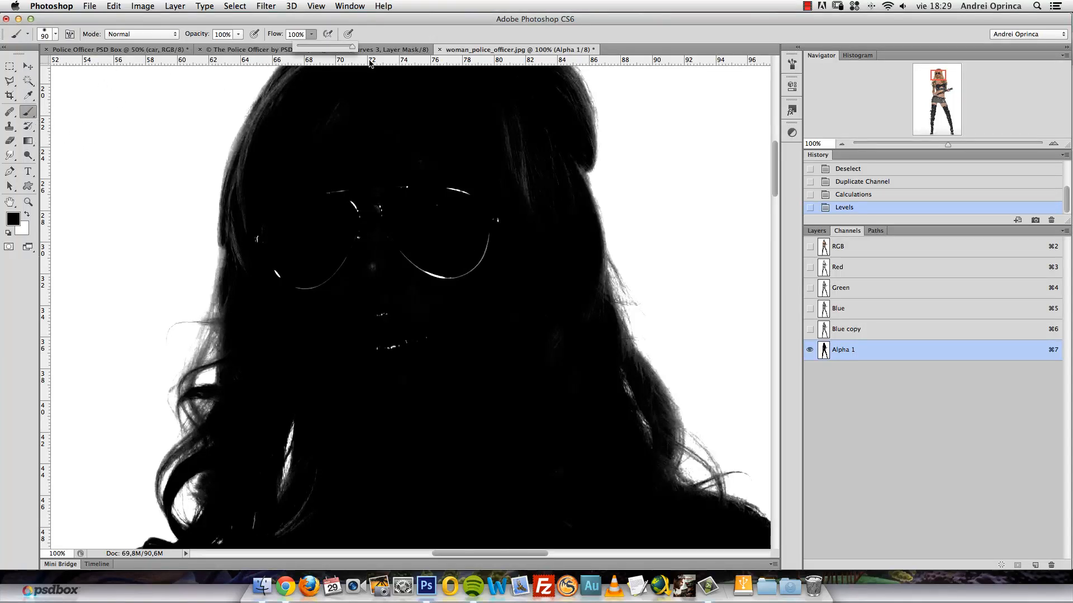
left_click(398, 35)
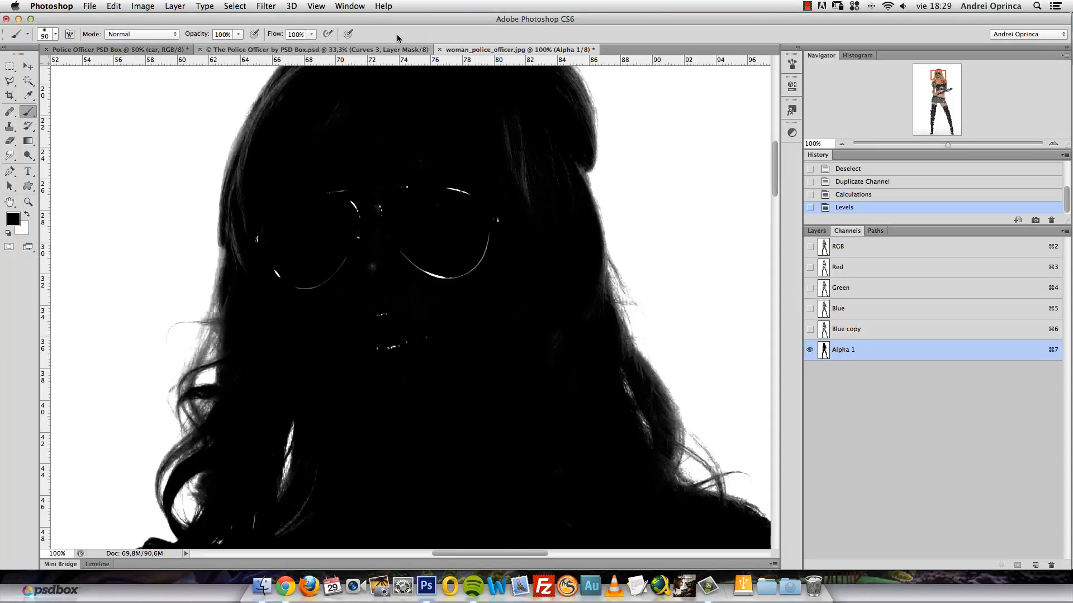
mouse_move(426, 183)
left_mouse_down()
mouse_move(398, 232)
mouse_move(418, 264)
mouse_move(508, 279)
left_mouse_up()
right_click(375, 213)
left_click(331, 216)
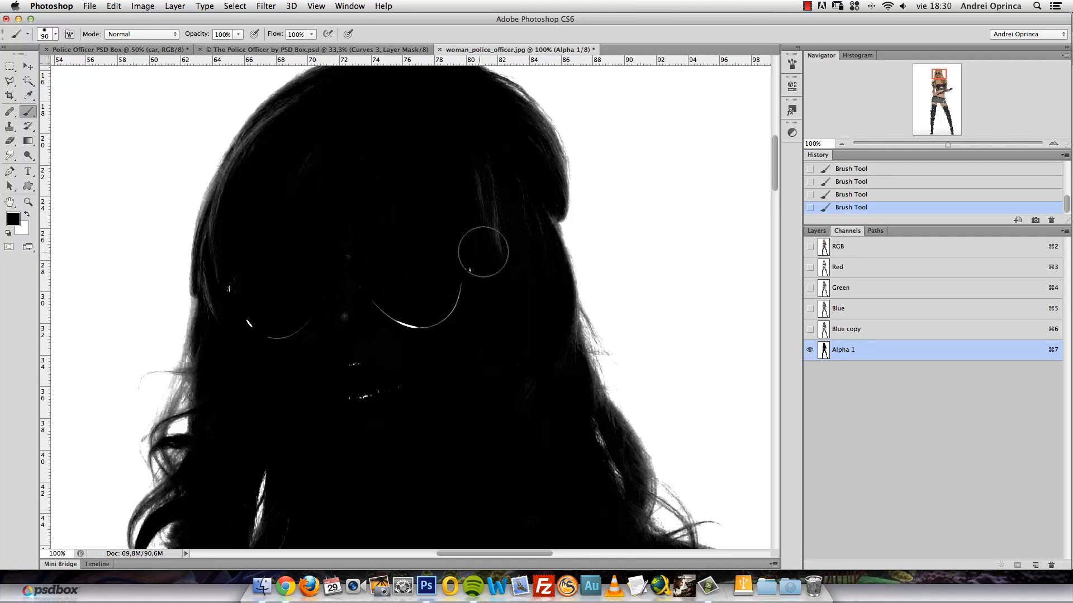
mouse_move(484, 252)
left_mouse_down()
mouse_move(445, 305)
mouse_move(398, 244)
mouse_move(381, 250)
mouse_move(377, 307)
mouse_move(391, 344)
mouse_move(284, 346)
mouse_move(252, 304)
mouse_move(252, 330)
mouse_move(299, 315)
mouse_move(377, 321)
mouse_move(485, 241)
left_mouse_up()
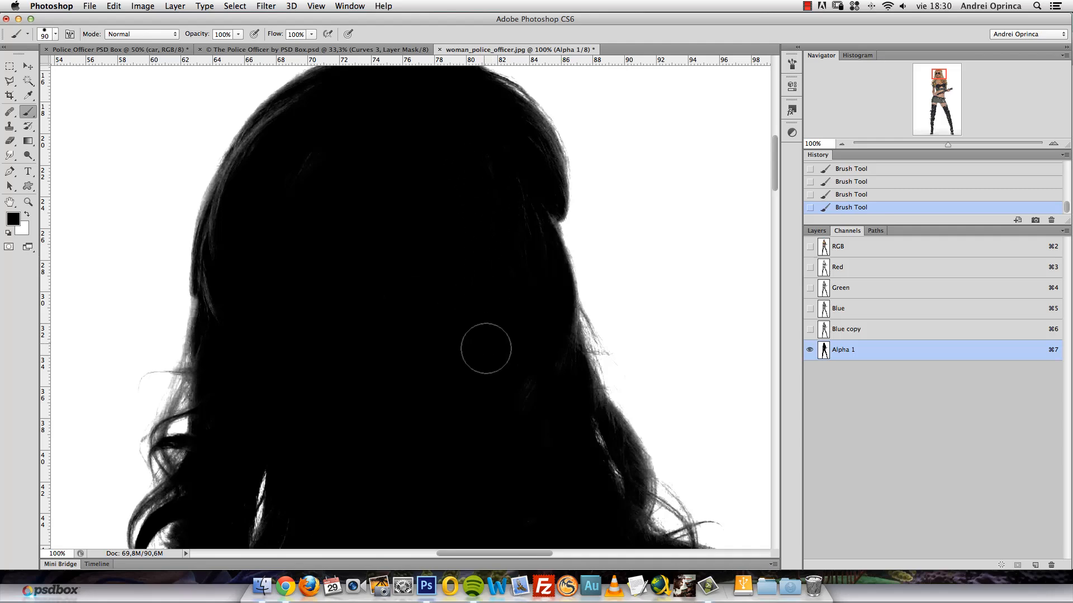
Paint the light highlights across the woman's chest and shoulder solid black in the alpha channel.
left_click_drag(369, 412, 410, 288)
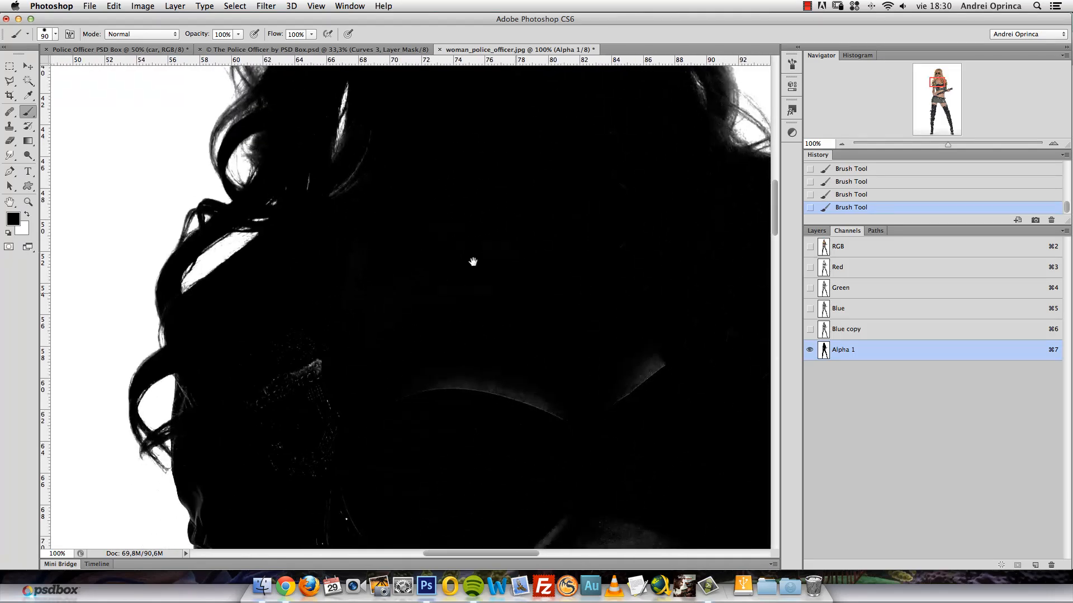
scroll(460, 283, "down", 5)
scroll(459, 283, "right", 6)
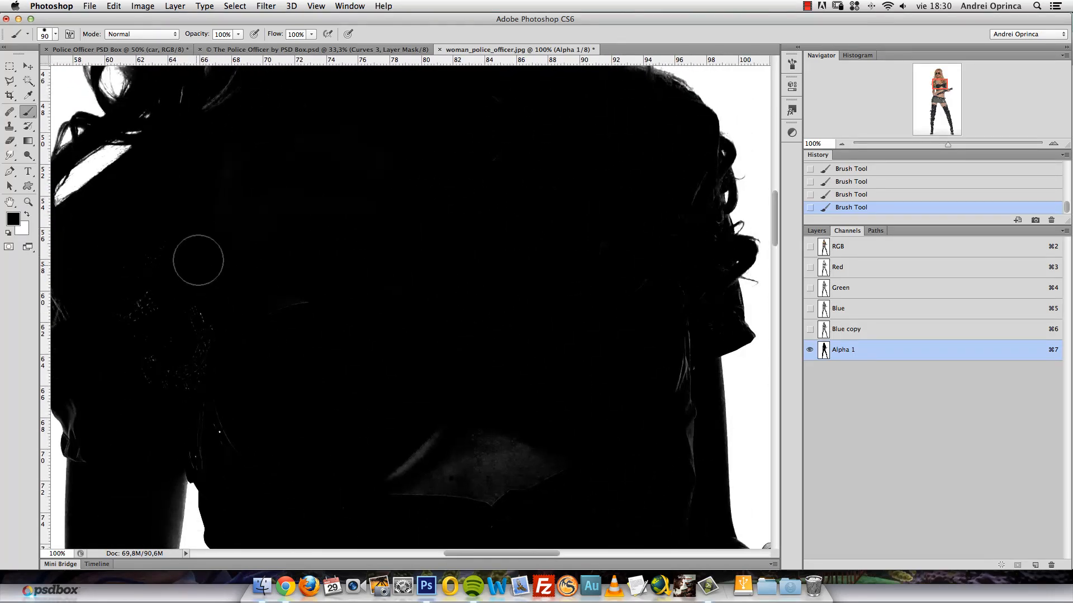
Set the brush to Overlay mode at size 150 and darken the grey areas of the chest and upper arm with black.
key("super+space")
left_click(318, 358)
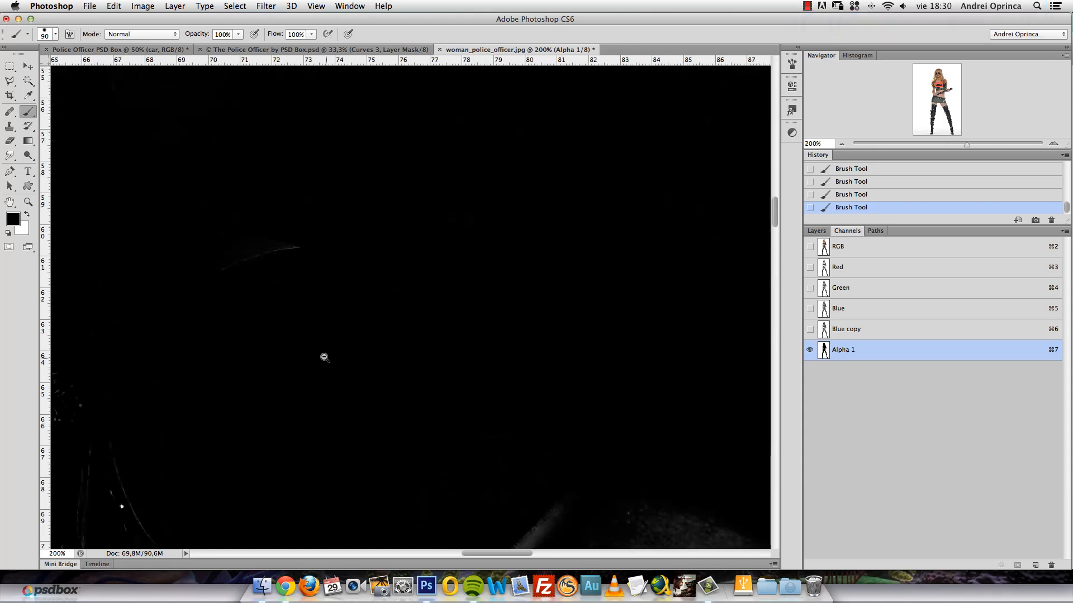
left_click(324, 358, "alt+super")
left_click(326, 358, "alt+super")
left_click(328, 358, "alt+super")
left_click_drag(387, 388, 386, 319)
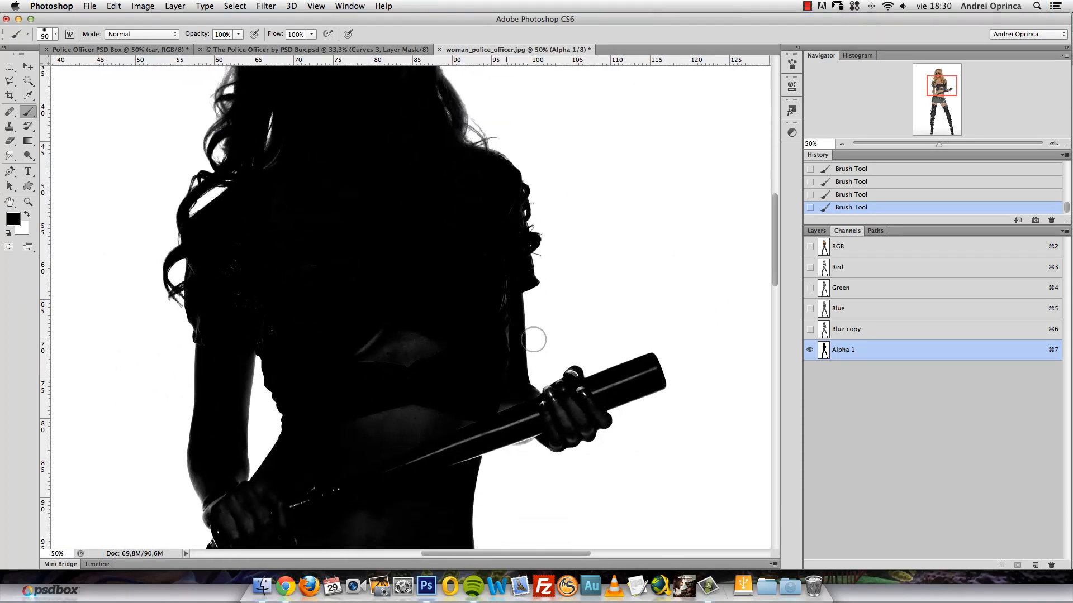
left_click(148, 37)
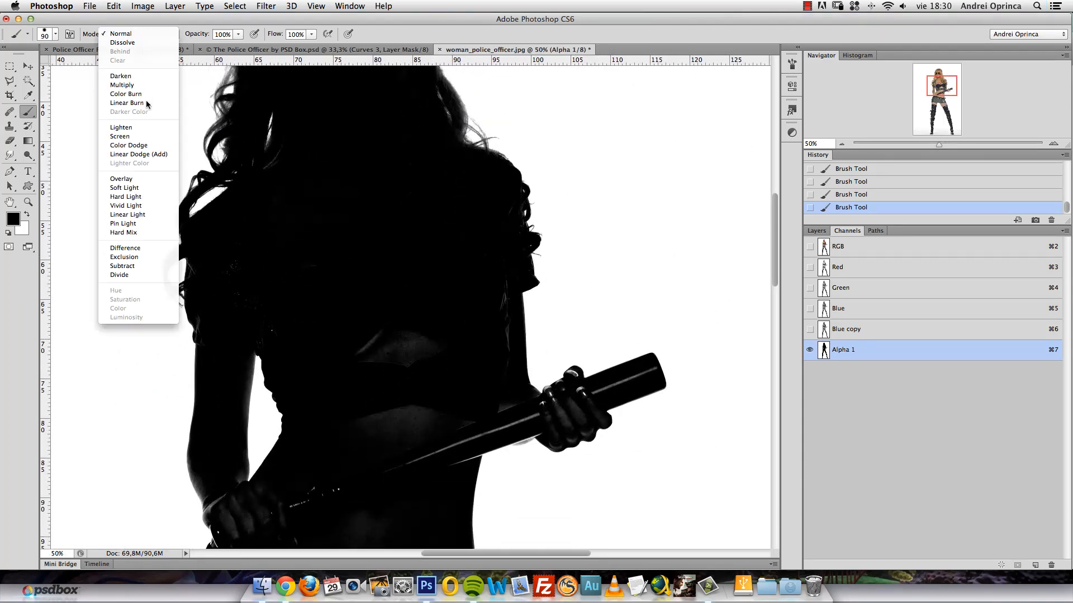
left_click(133, 180)
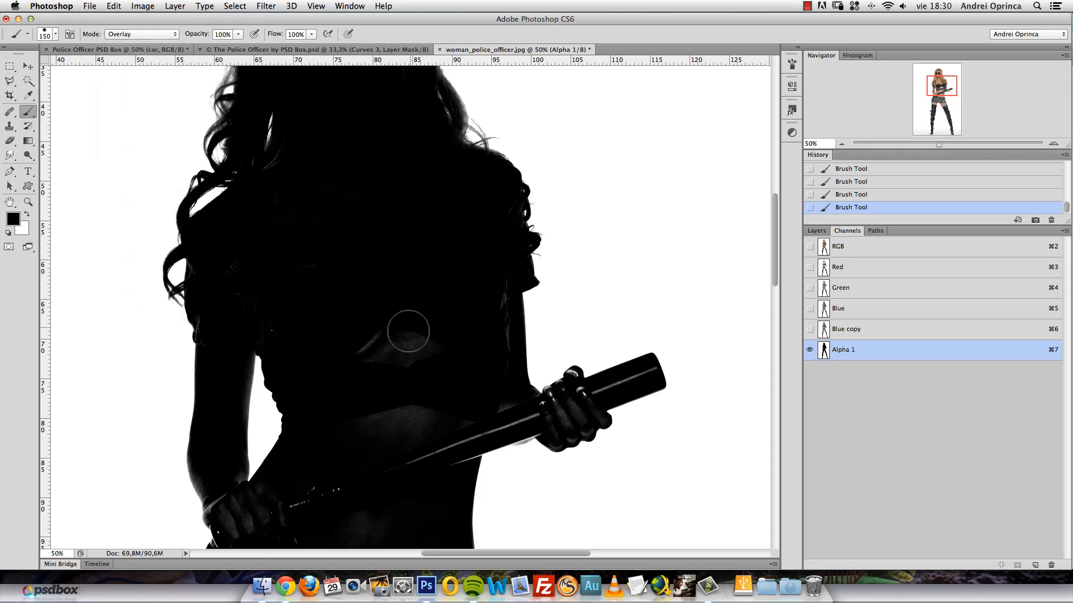
left_click_drag(408, 332, 386, 374)
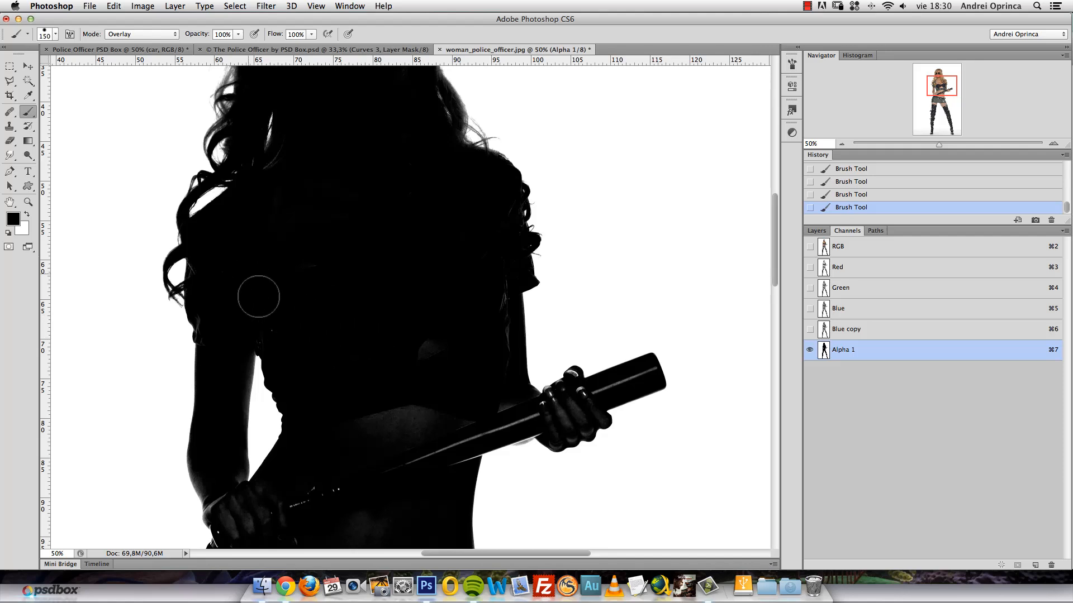
mouse_move(263, 292)
left_mouse_down()
mouse_move(240, 352)
mouse_move(211, 352)
left_mouse_up()
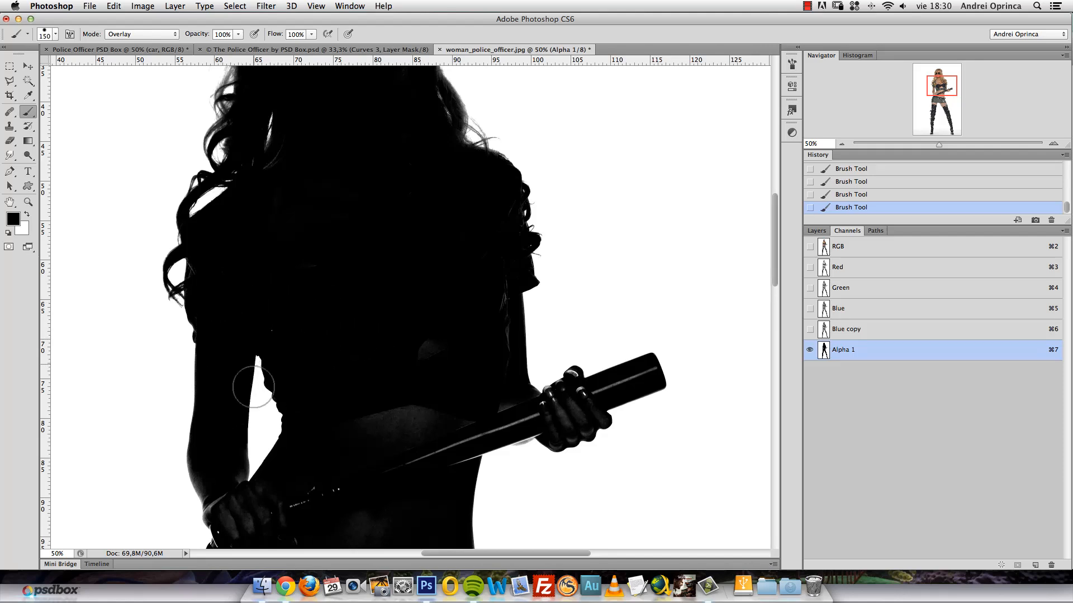
Darken the grey areas of the belly, forearms, hands and baton with the black Overlay brush.
mouse_move(272, 467)
left_mouse_down()
mouse_move(425, 380)
mouse_move(441, 419)
left_mouse_up()
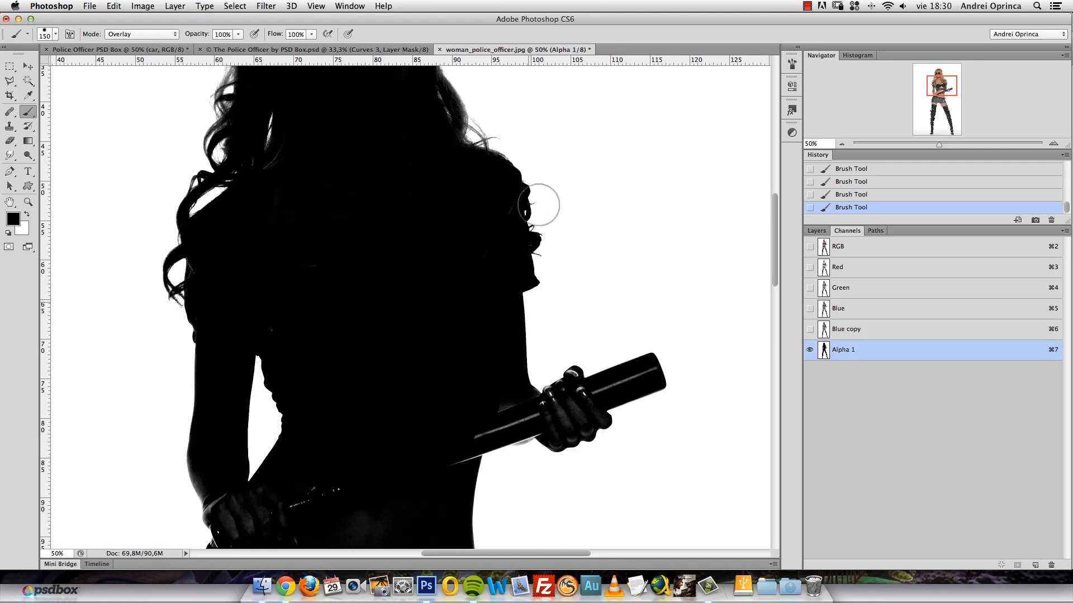
mouse_move(460, 354)
left_mouse_down()
mouse_move(575, 239)
mouse_move(543, 260)
mouse_move(523, 342)
left_mouse_up()
mouse_move(563, 306)
left_mouse_down()
mouse_move(472, 274)
mouse_move(549, 255)
mouse_move(553, 267)
mouse_move(395, 308)
mouse_move(385, 320)
mouse_move(488, 314)
mouse_move(412, 338)
mouse_move(255, 361)
mouse_move(145, 353)
mouse_move(175, 431)
mouse_move(263, 424)
mouse_move(269, 298)
left_mouse_up()
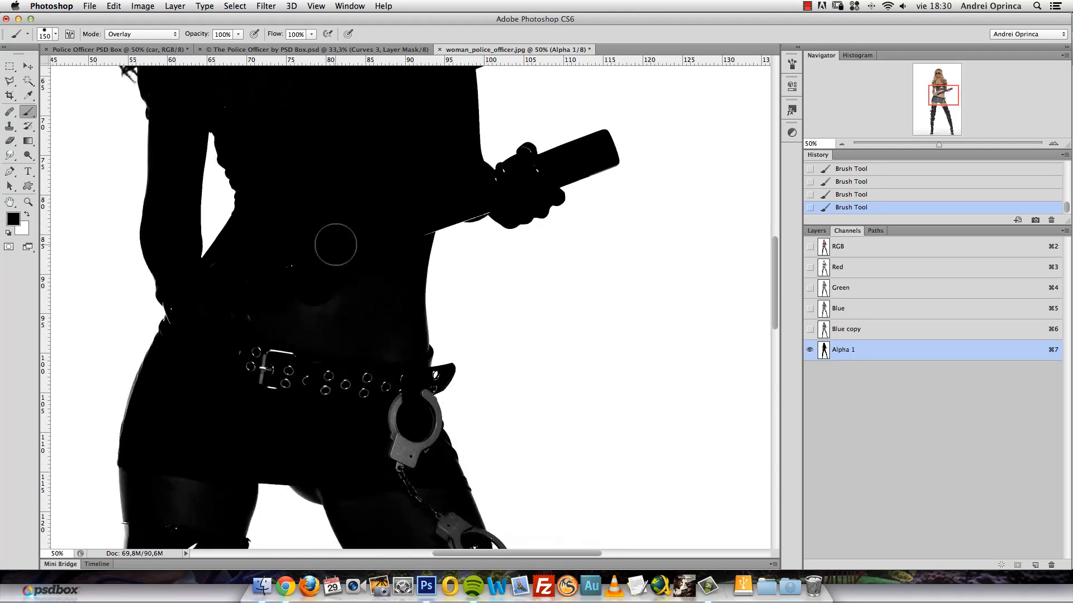
mouse_move(174, 269)
left_mouse_down()
mouse_move(179, 311)
mouse_move(127, 450)
mouse_move(311, 295)
mouse_move(347, 397)
mouse_move(257, 364)
mouse_move(285, 290)
left_mouse_up()
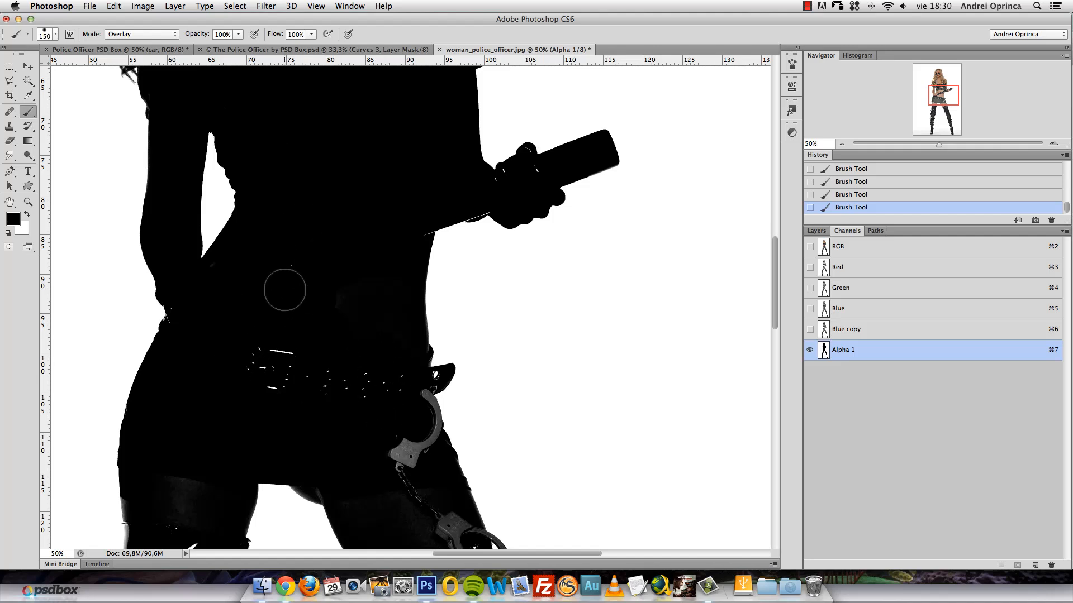
Paint the handcuffs, thighs and upper boots black in the alpha channel with the Overlay brush.
left_click_drag(377, 396, 368, 226)
mouse_move(415, 254)
left_mouse_down()
mouse_move(403, 246)
mouse_move(412, 252)
mouse_move(440, 182)
mouse_move(491, 449)
mouse_move(445, 438)
mouse_move(366, 390)
mouse_move(296, 319)
mouse_move(246, 355)
mouse_move(162, 304)
mouse_move(115, 444)
left_mouse_up()
left_click_drag(194, 371, 296, 193)
mouse_move(226, 195)
left_mouse_down()
mouse_move(210, 286)
mouse_move(219, 192)
mouse_move(180, 319)
left_mouse_up()
mouse_move(221, 446)
left_mouse_down()
mouse_move(268, 443)
mouse_move(301, 236)
mouse_move(314, 314)
left_mouse_up()
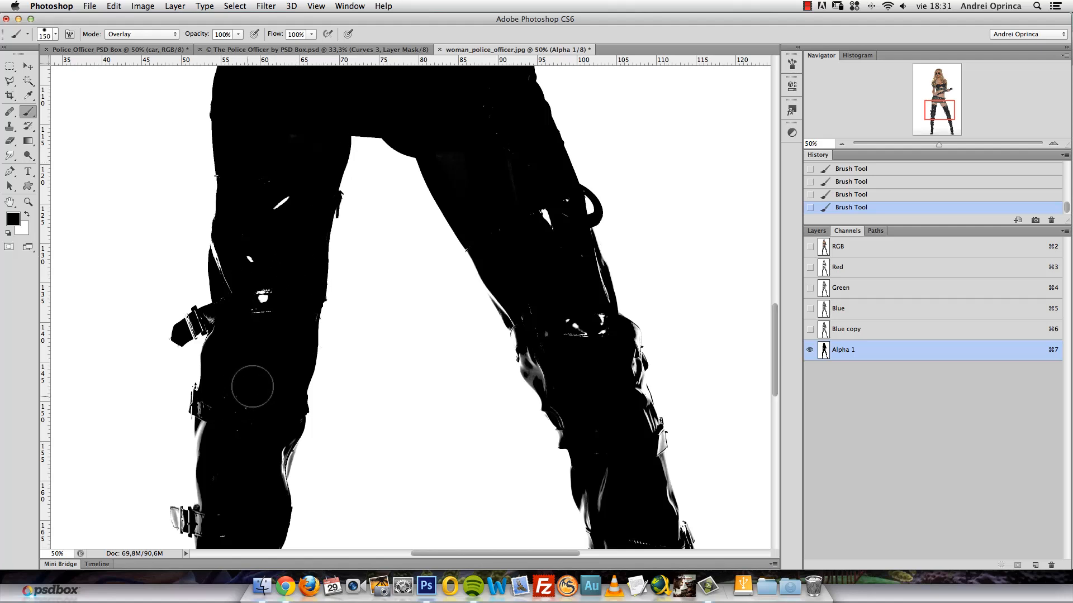
mouse_move(248, 435)
left_mouse_down()
mouse_move(264, 238)
mouse_move(282, 249)
mouse_move(253, 250)
mouse_move(222, 341)
mouse_move(226, 327)
mouse_move(246, 341)
mouse_move(286, 272)
mouse_move(253, 424)
mouse_move(241, 414)
mouse_move(234, 498)
mouse_move(253, 454)
mouse_move(279, 481)
mouse_move(301, 467)
mouse_move(280, 409)
mouse_move(284, 424)
mouse_move(240, 398)
left_mouse_up()
left_click_drag(565, 357, 337, 304)
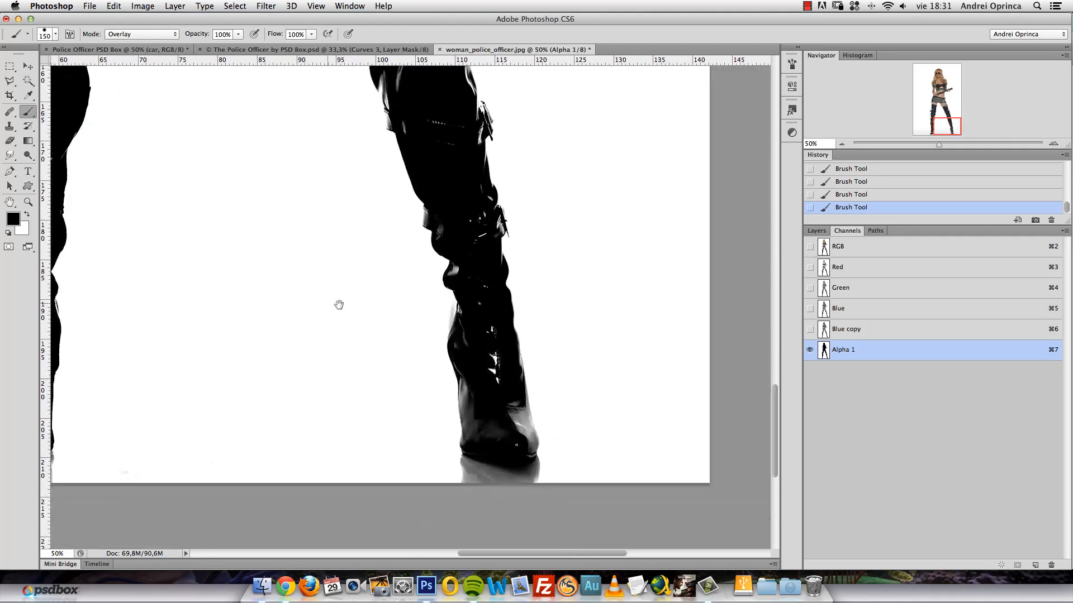
Darken the remaining grey reflections along the lower boots with the black Overlay brush, keeping the background white.
mouse_move(448, 250)
left_mouse_down()
mouse_move(523, 431)
mouse_move(520, 452)
mouse_move(481, 401)
mouse_move(465, 348)
mouse_move(505, 468)
mouse_move(491, 454)
mouse_move(507, 456)
mouse_move(463, 279)
mouse_move(434, 350)
mouse_move(501, 220)
mouse_move(485, 164)
mouse_move(463, 157)
mouse_move(487, 299)
mouse_move(315, 121)
left_mouse_up()
key("space")
key("space")
mouse_move(408, 169)
left_mouse_down()
mouse_move(417, 342)
mouse_move(428, 341)
left_mouse_up()
mouse_move(464, 310)
left_mouse_down()
mouse_move(467, 233)
mouse_move(457, 250)
left_mouse_up()
mouse_move(340, 210)
left_mouse_down()
mouse_move(369, 306)
mouse_move(305, 216)
mouse_move(400, 143)
mouse_move(494, 371)
left_mouse_up()
key("space")
Darken the remaining grey areas of the boot on the image's right side with the black Overlay brush.
left_click_drag(433, 124, 553, 475)
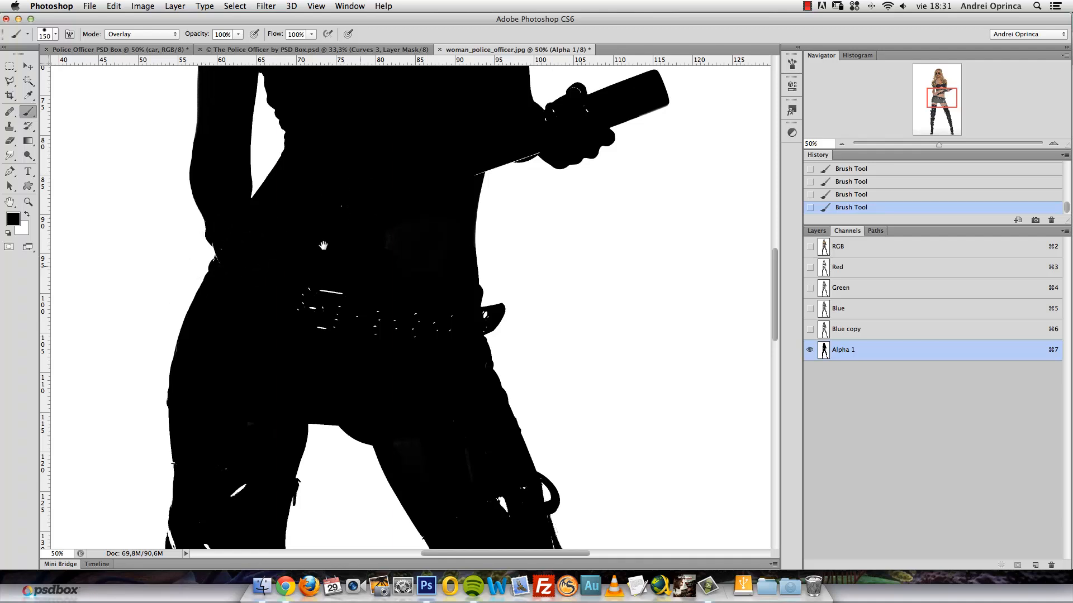
scroll(479, 281, "down", 2)
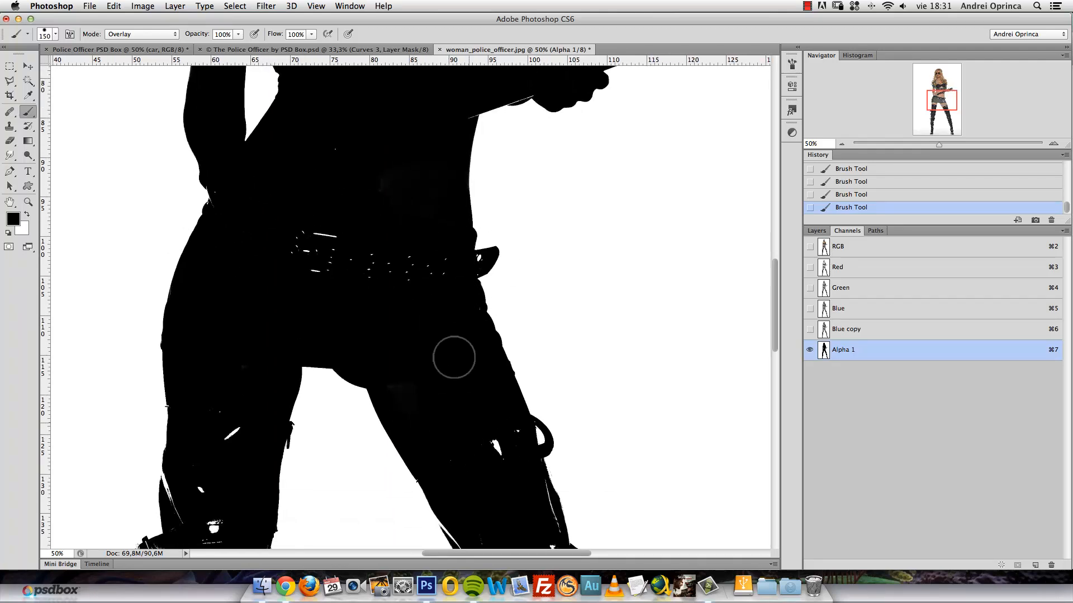
scroll(215, 436, "down", 4)
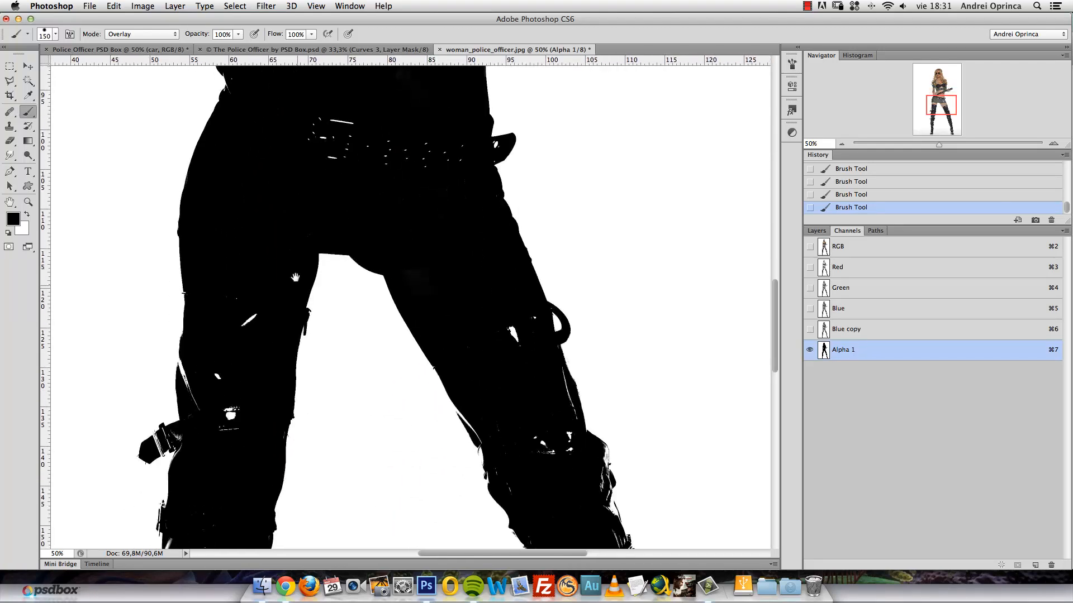
Set the brush's blending mode to Normal.
left_click(124, 32)
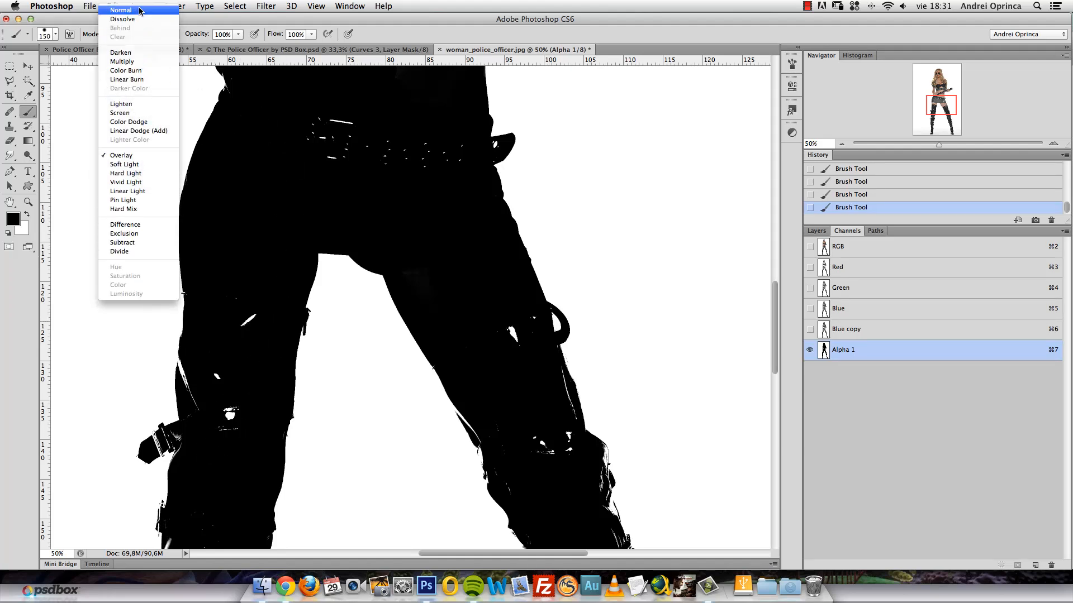
left_click(134, 20)
left_click(136, 30)
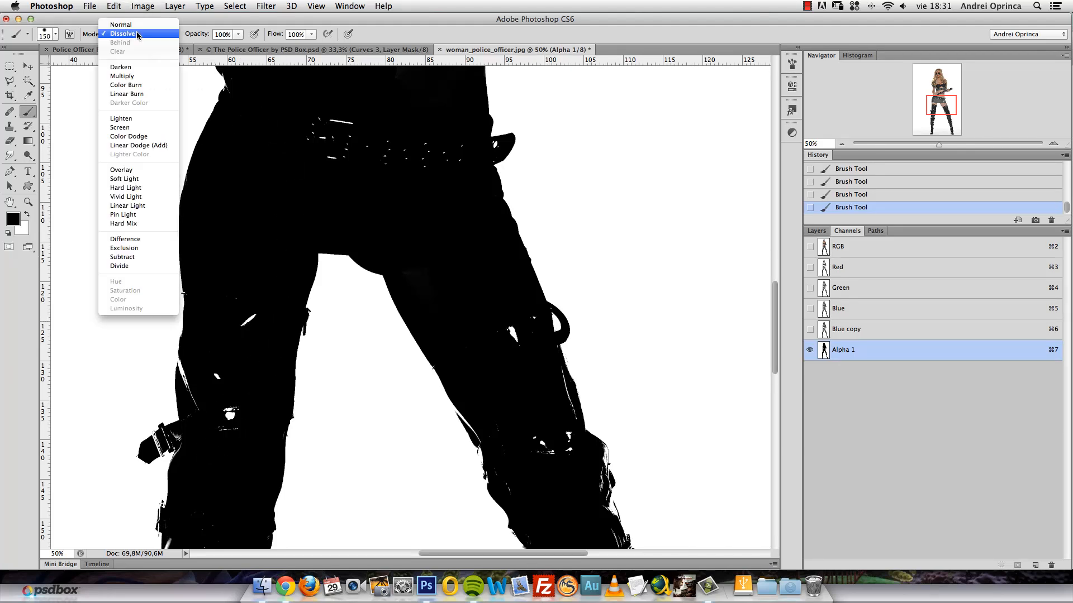
left_click(134, 25)
scroll(320, 263, "down", 3)
right_click(320, 263)
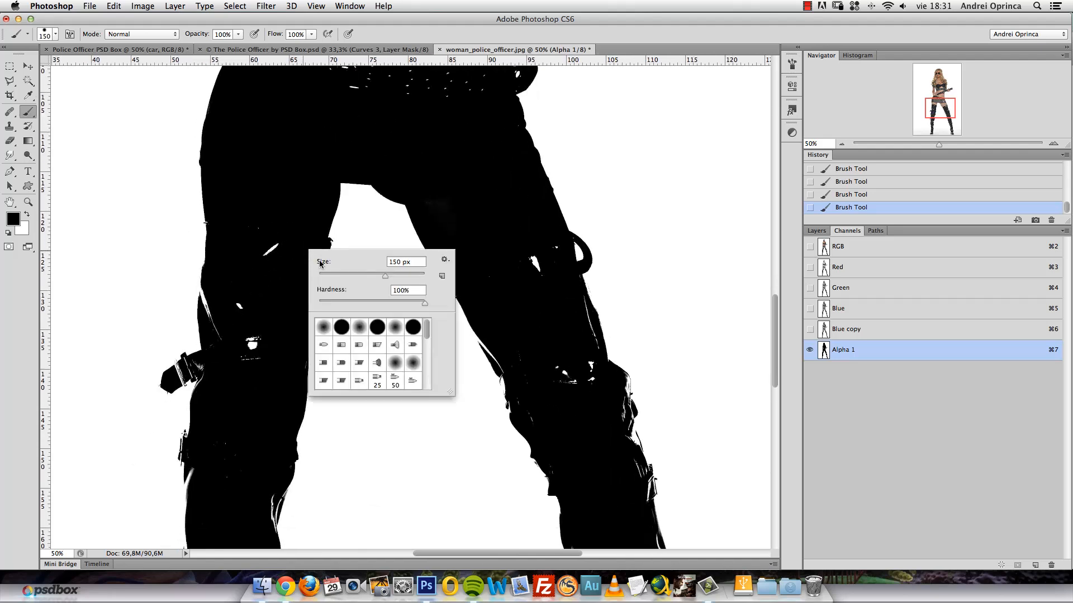
Paint the white gaps inside and along the outer edge of the left-hand thigh black, reducing the brush size to 70.
mouse_move(278, 226)
left_mouse_down()
mouse_move(253, 251)
mouse_move(263, 256)
mouse_move(237, 304)
mouse_move(244, 360)
mouse_move(311, 339)
left_mouse_up()
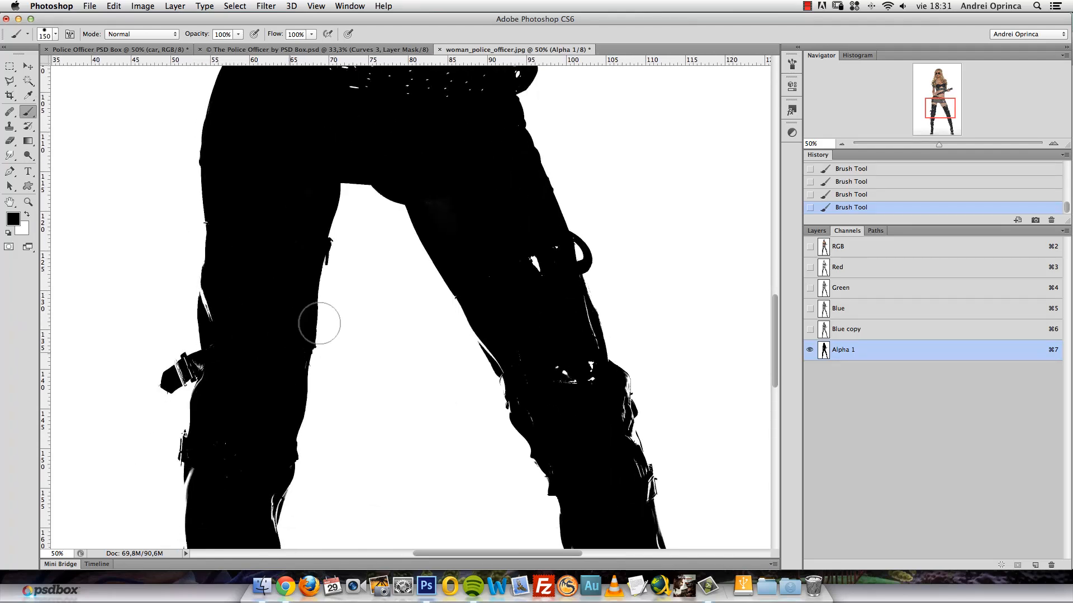
key("bracketleft")
left_click_drag(217, 324, 241, 243)
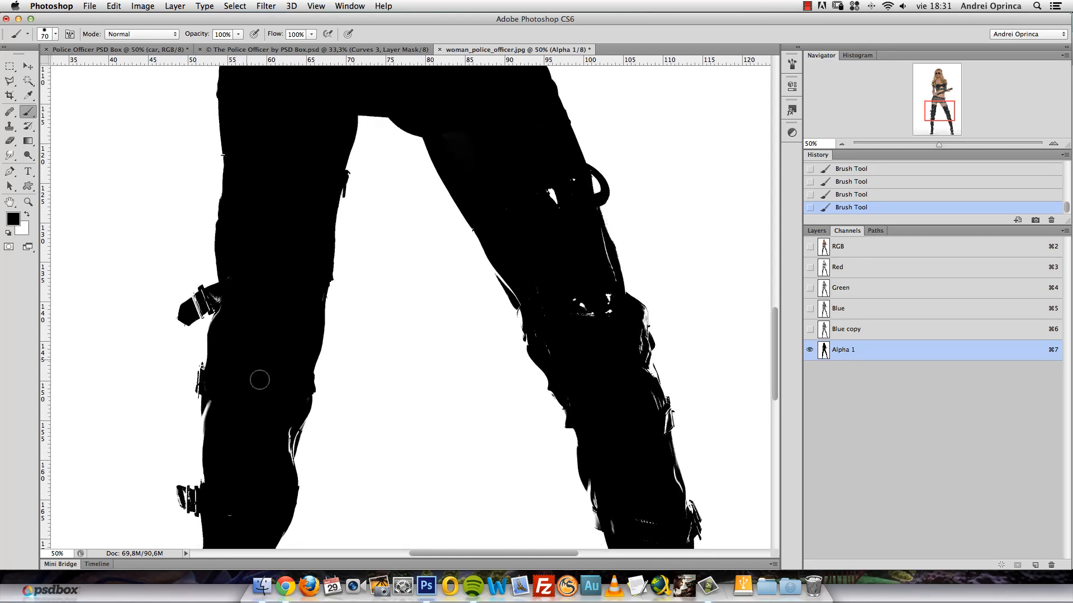
Fill the white gaps in the strap and buckle protruding from the left-hand thigh with black, using a brush of size 9.
mouse_move(241, 441)
left_mouse_down()
mouse_move(300, 331)
mouse_move(331, 330)
left_mouse_up()
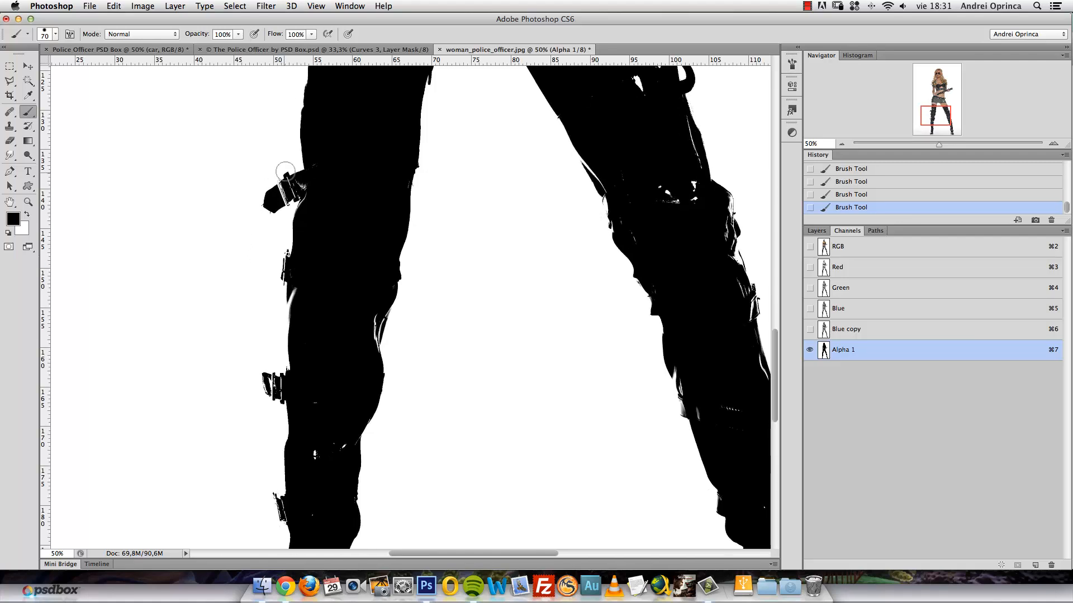
key("super+plus")
key("super+plus")
left_click_drag(279, 172, 309, 252)
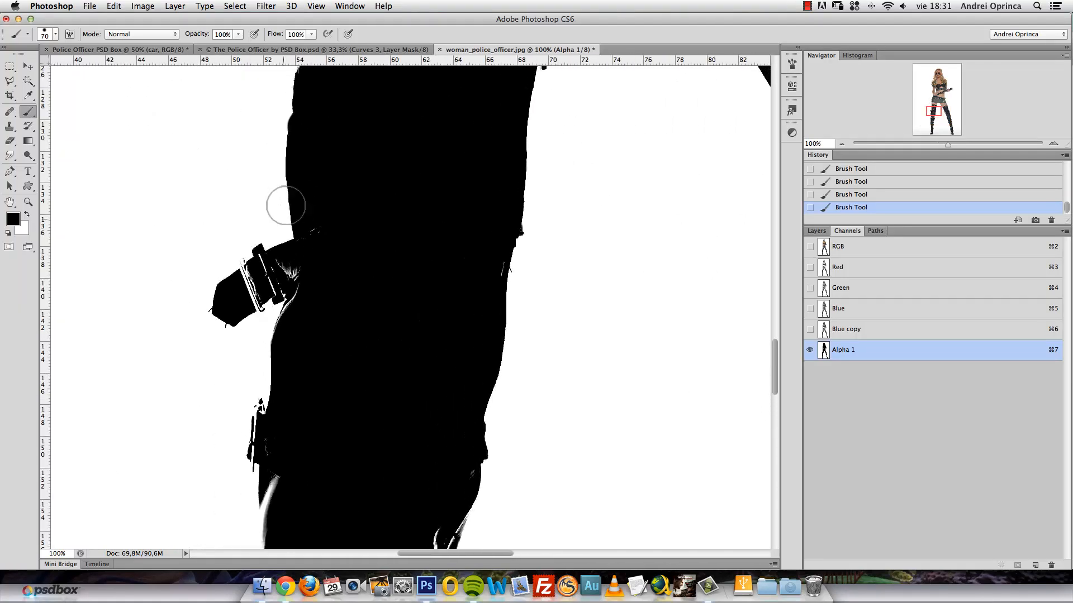
key("super+space")
left_click(257, 274, "super")
left_click(256, 274, "super")
left_click(257, 274, "super")
key("bracketleft")
key("bracketleft")
key("bracketleft")
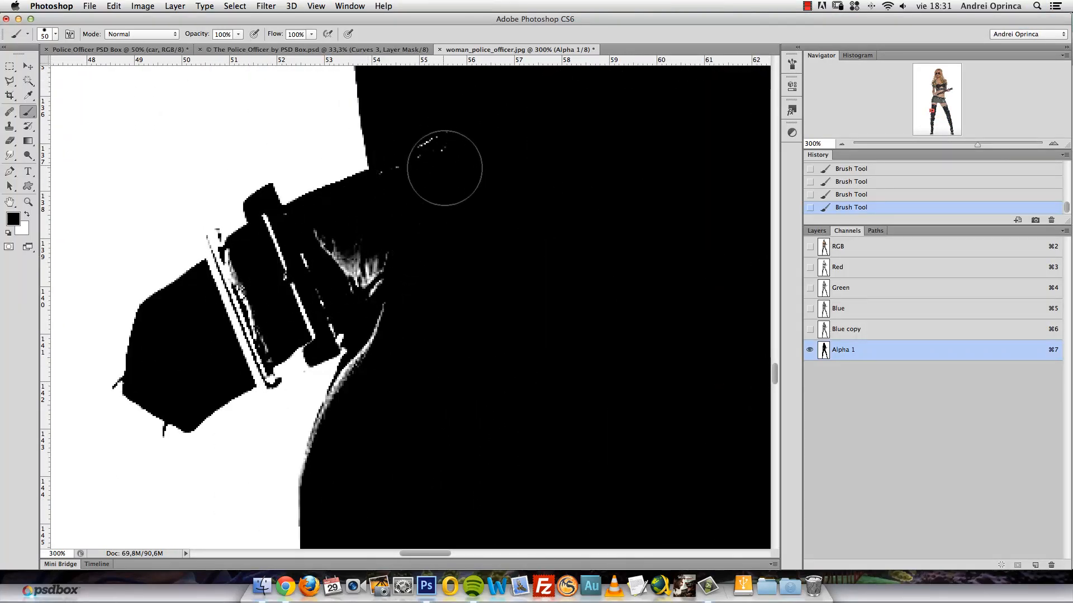
key("bracketleft")
key("bracketleft")
mouse_move(422, 156)
left_mouse_down()
mouse_move(341, 210)
mouse_move(344, 233)
mouse_move(370, 240)
mouse_move(315, 310)
mouse_move(260, 210)
left_mouse_up()
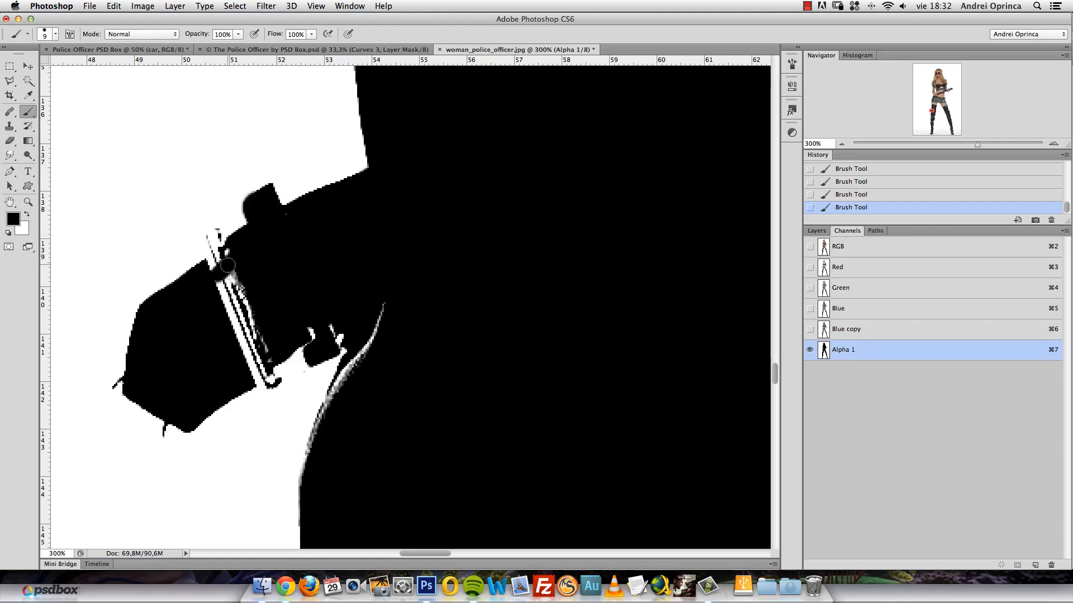
left_click_drag(214, 239, 235, 291)
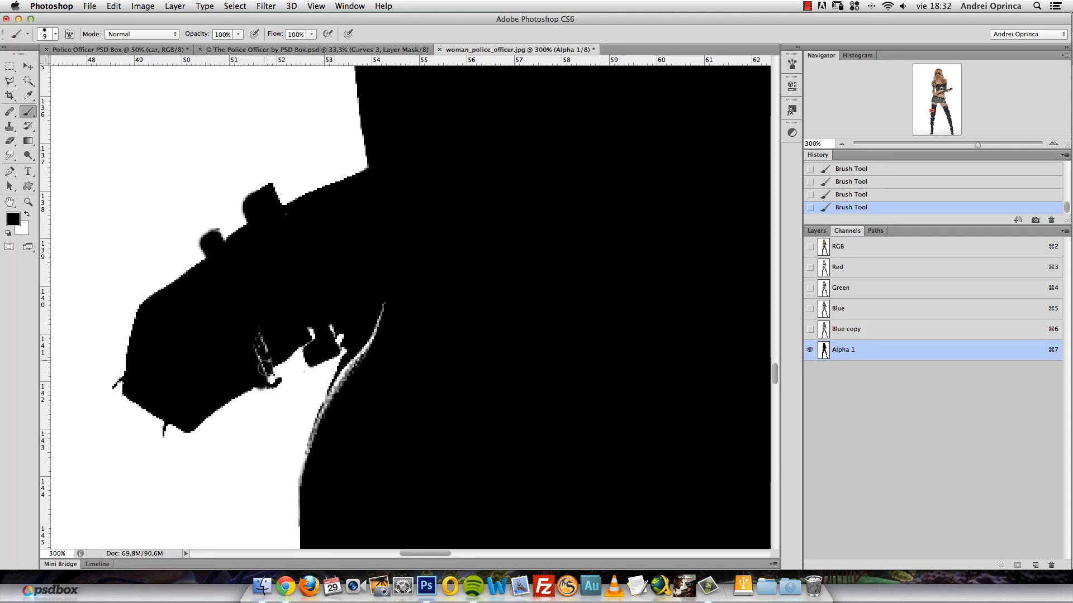
left_click_drag(269, 374, 272, 380)
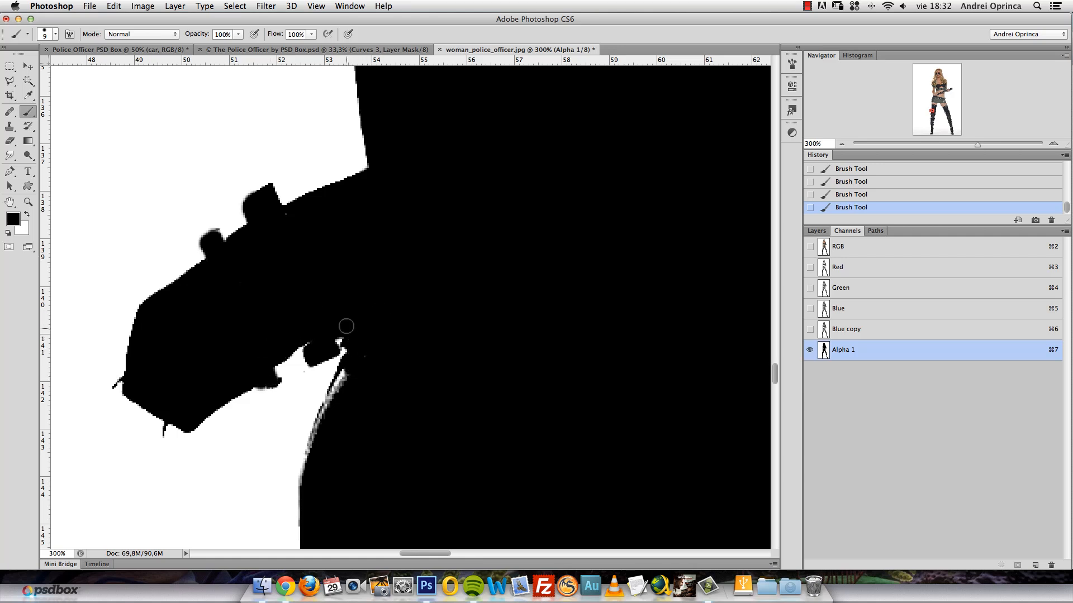
Undo the stray stroke beneath the strap and paint the light edge of the leg there solid black.
mouse_move(349, 360)
left_mouse_down()
mouse_move(326, 395)
mouse_move(404, 281)
left_mouse_up()
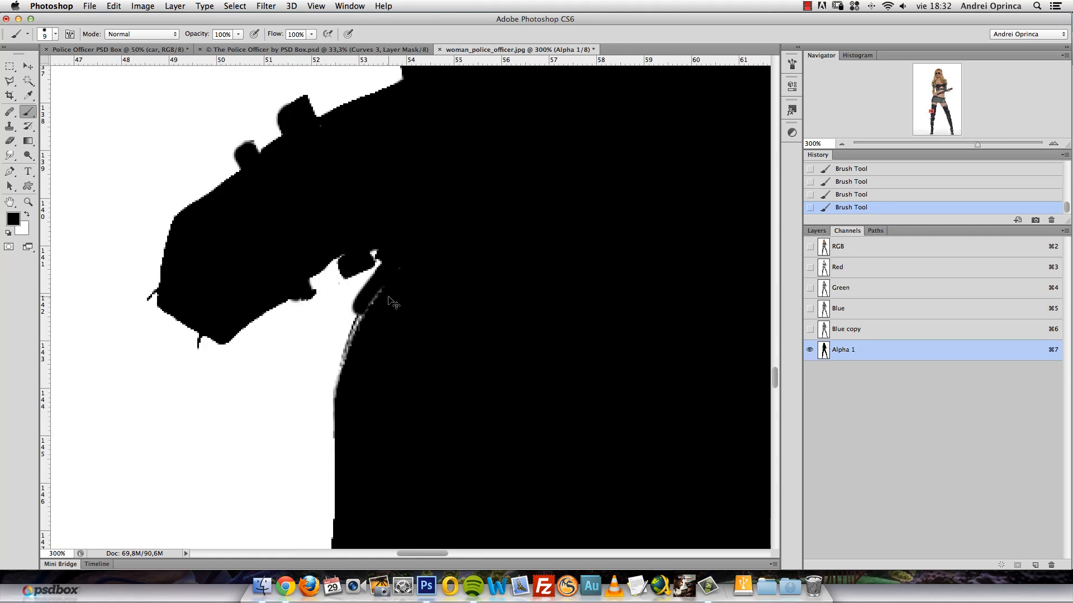
key("super+z")
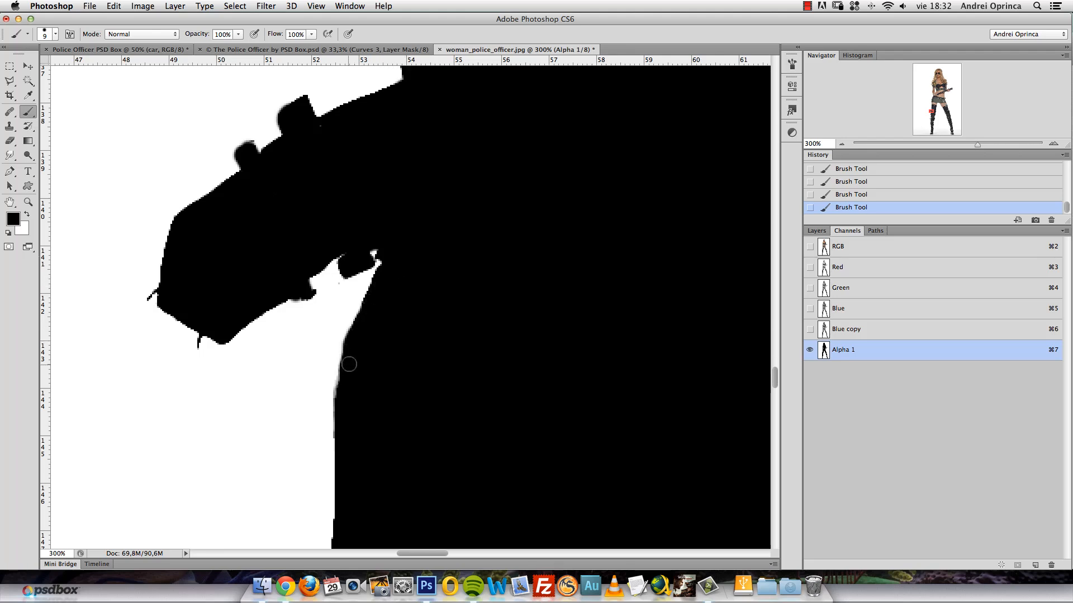
key("super+space")
key("super+space")
key("super+minus")
key("super+minus")
key("super+minus")
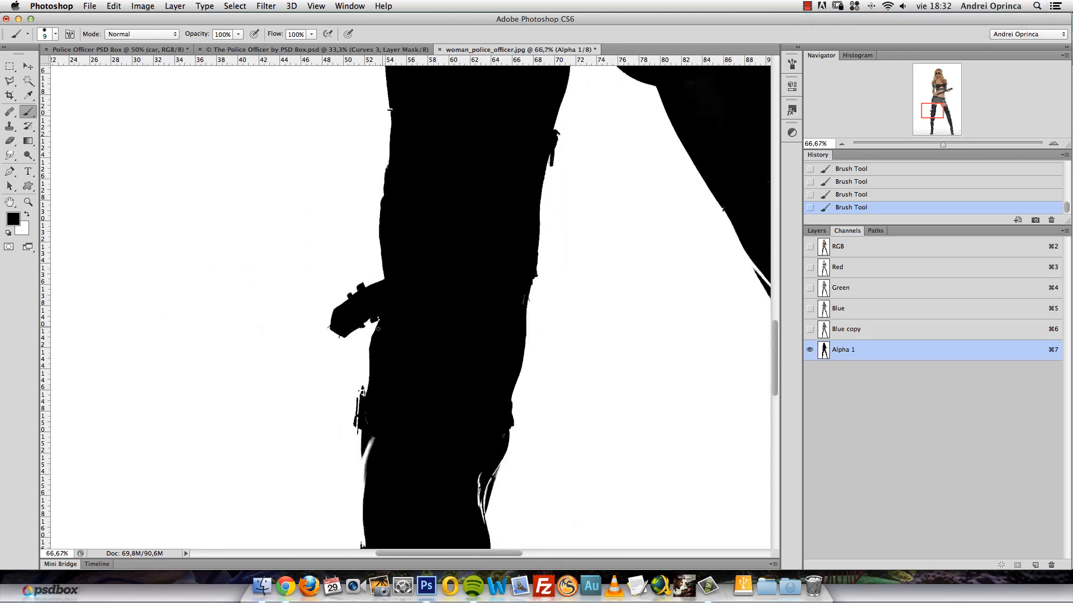
Paint the white highlights along both edges of the left-hand boot's calf black with a brush of size 30.
mouse_move(374, 300)
left_mouse_down()
mouse_move(338, 261)
mouse_move(353, 239)
left_mouse_up()
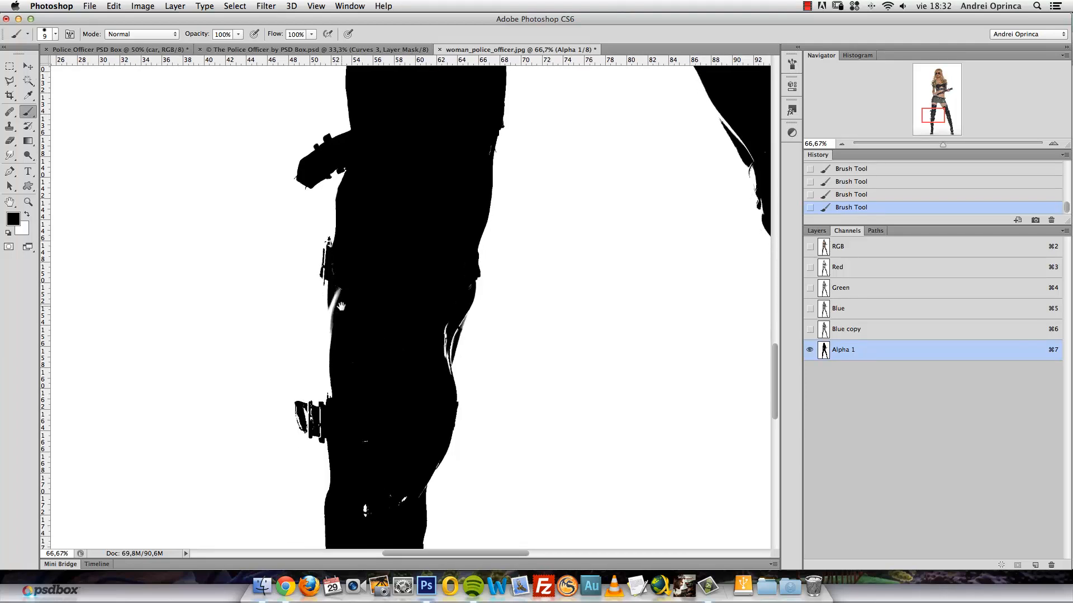
left_click_drag(432, 263, 410, 311)
key("super+minus")
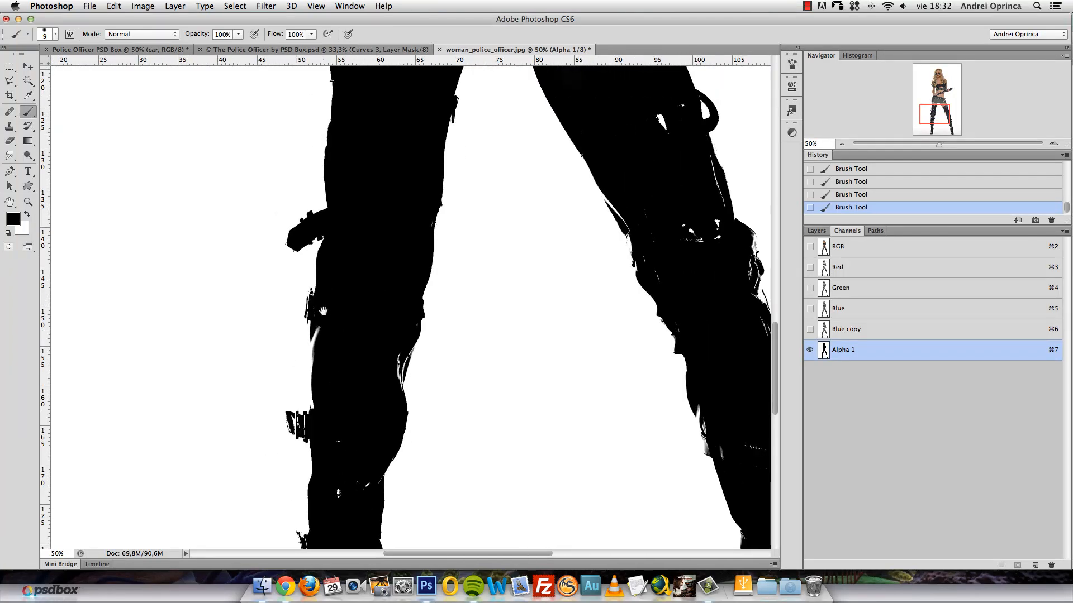
scroll(318, 333, "up", 2)
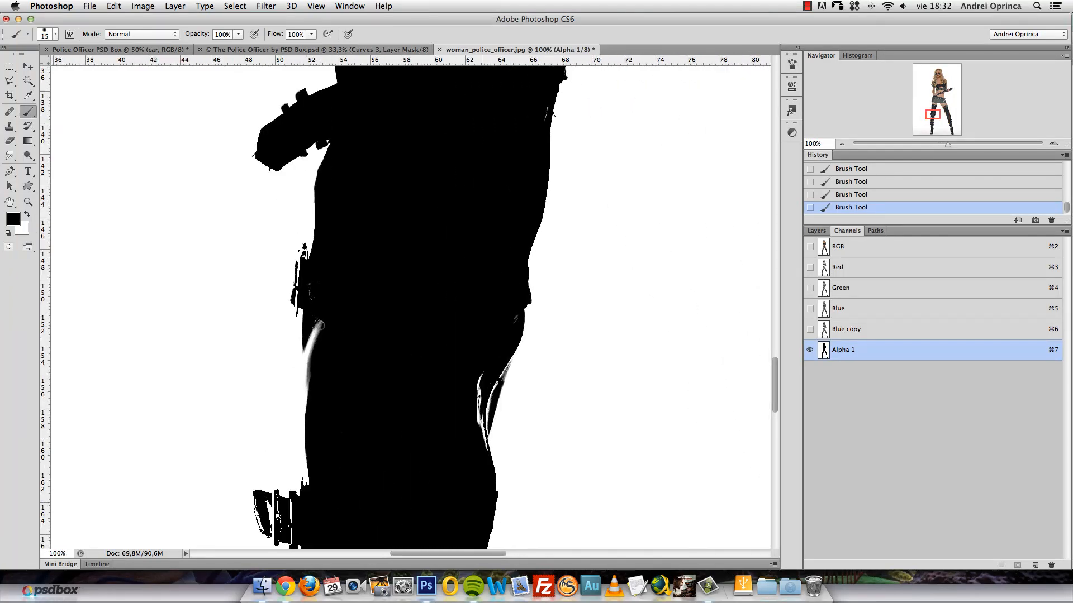
left_click_drag(333, 300, 321, 352)
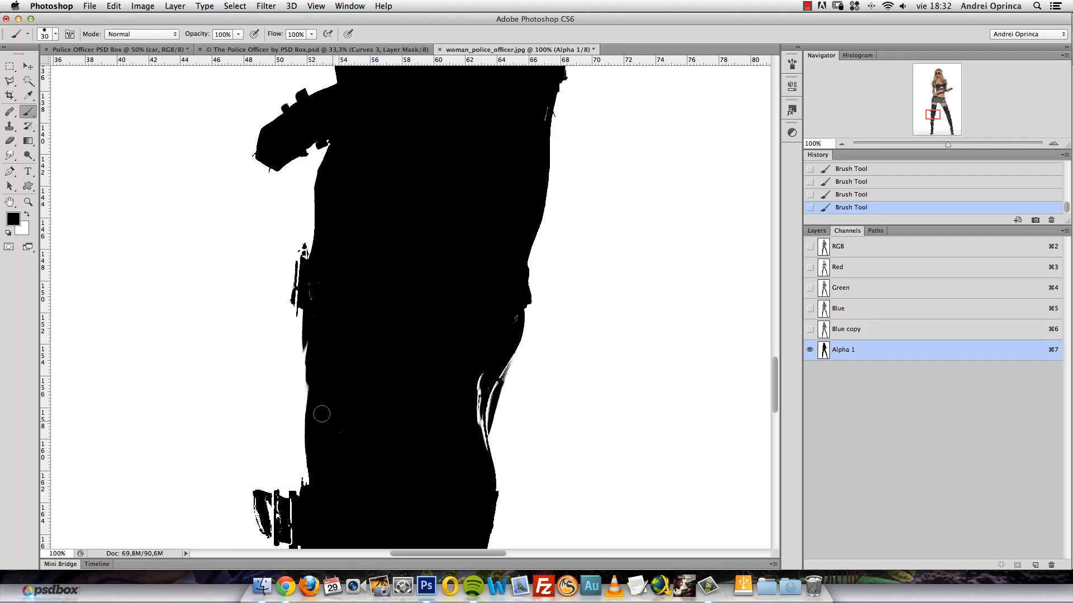
scroll(322, 414, "down", 3)
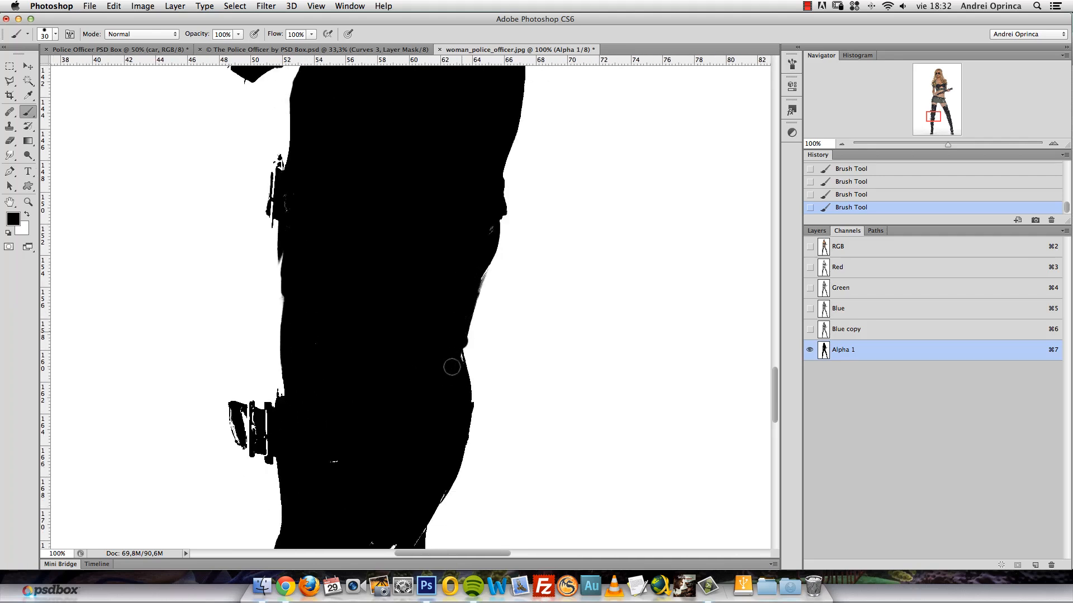
Fill the white specks down the inside of the lower left-hand boot with black, enlarging the brush to 45.
scroll(314, 356, "down", 5)
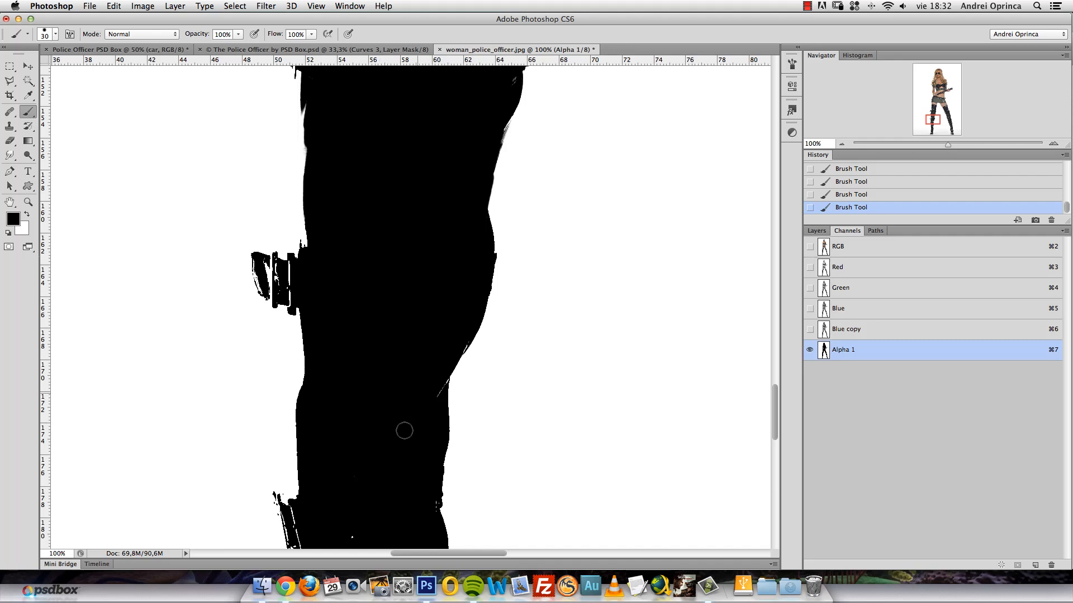
scroll(404, 430, "down", 7)
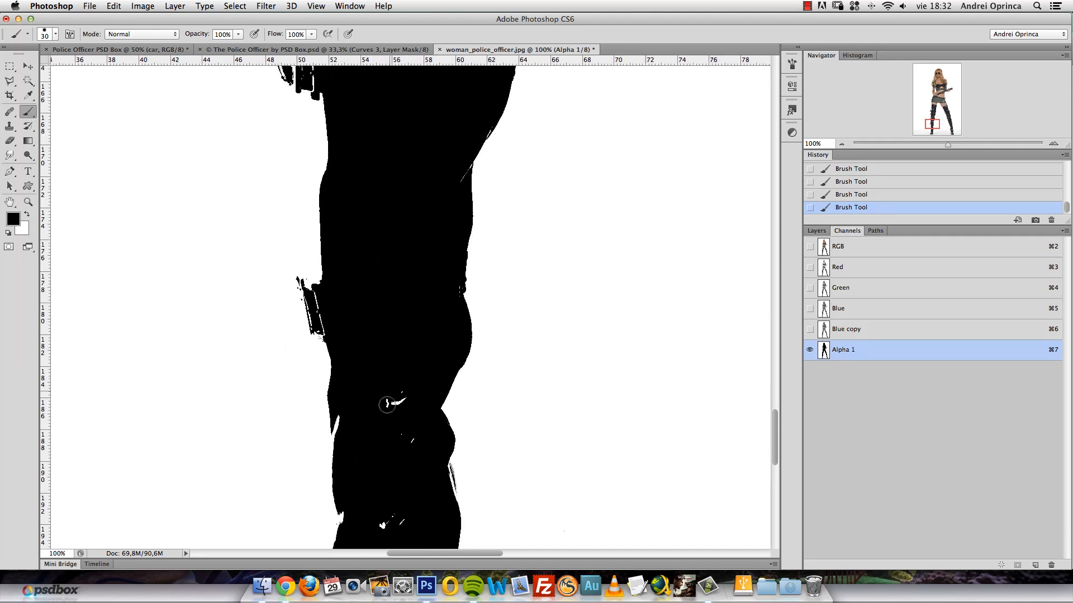
scroll(399, 486, "down", 5)
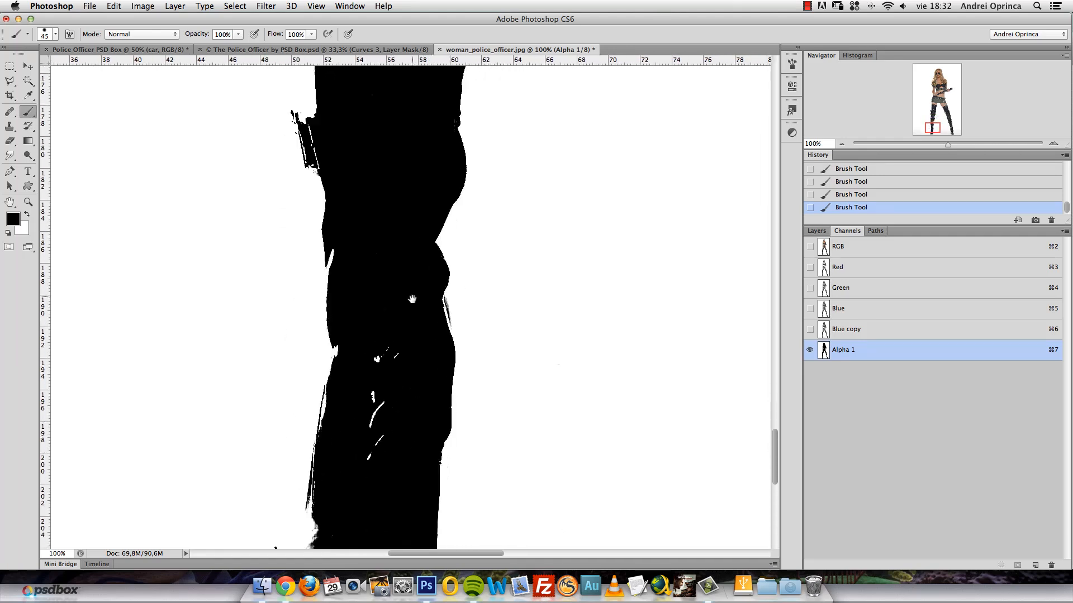
mouse_move(387, 469)
left_mouse_down()
mouse_move(395, 263)
mouse_move(376, 416)
left_mouse_up()
Paint the white gaps and edge highlights on the right-hand thigh and upper boot black with the size 45 brush.
left_click_drag(495, 276, 429, 307)
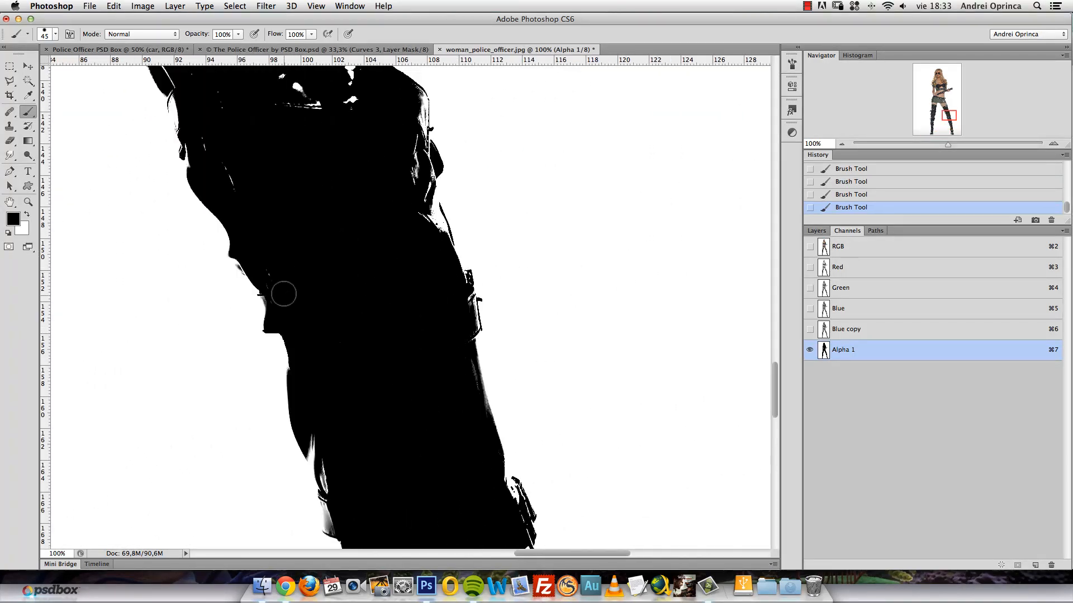
left_click_drag(259, 161, 364, 316)
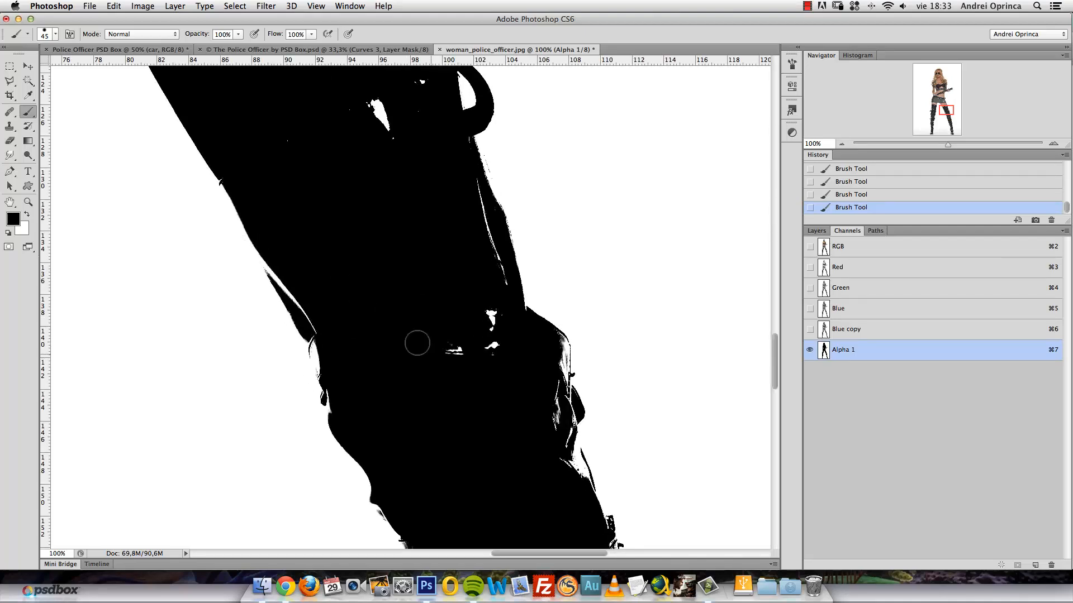
mouse_move(470, 369)
left_mouse_down()
mouse_move(471, 287)
mouse_move(492, 267)
left_mouse_up()
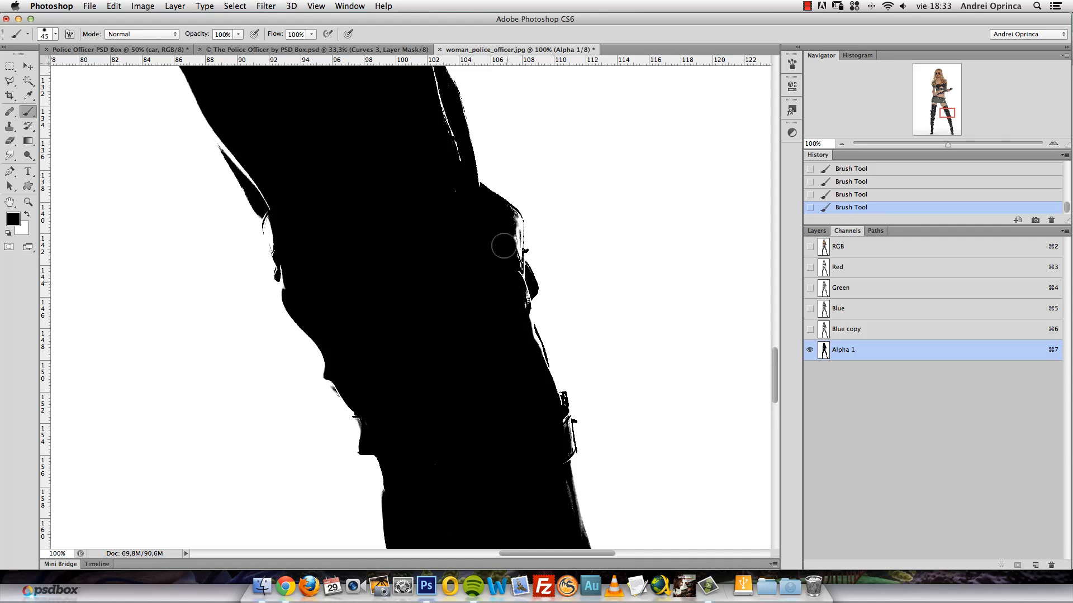
left_click_drag(453, 178, 470, 343)
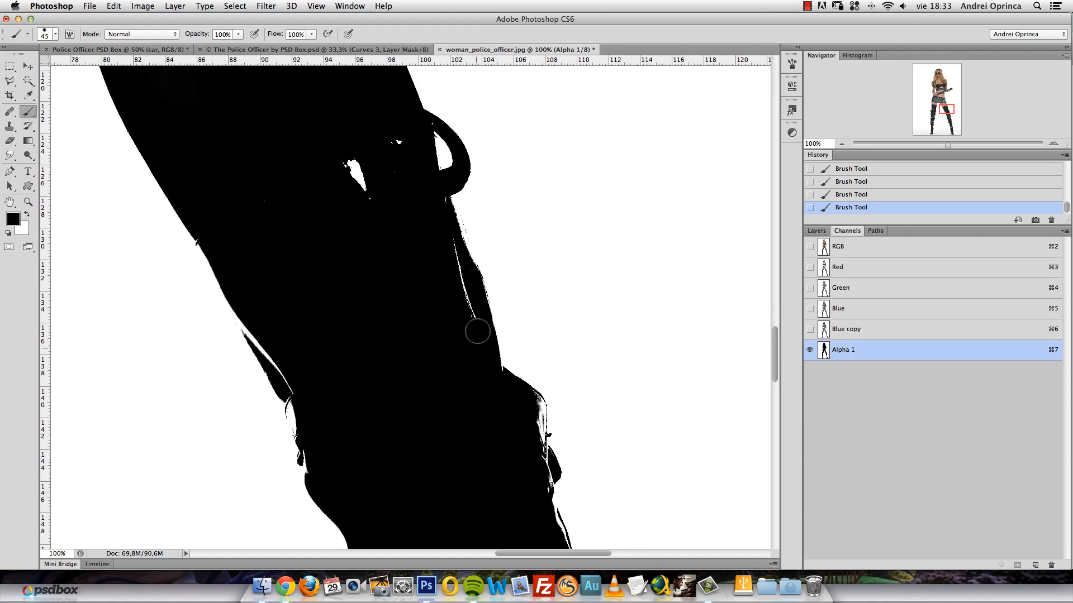
left_click_drag(396, 177, 361, 180)
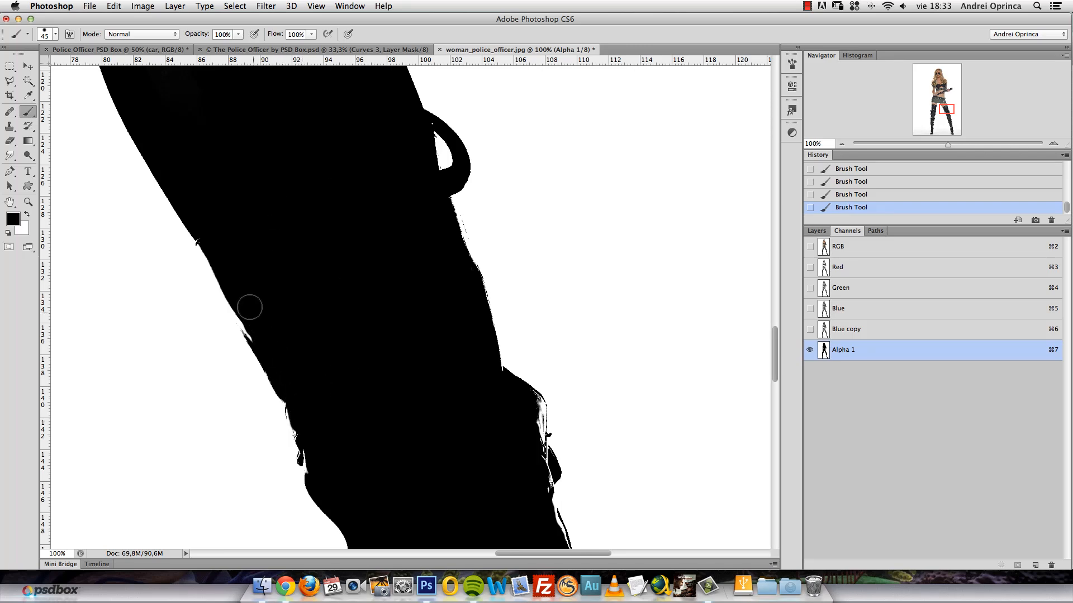
Fill the remaining white specks on the belt, hip, forearm and baton area with black.
scroll(267, 341, "up", 10)
scroll(268, 342, "left", 4)
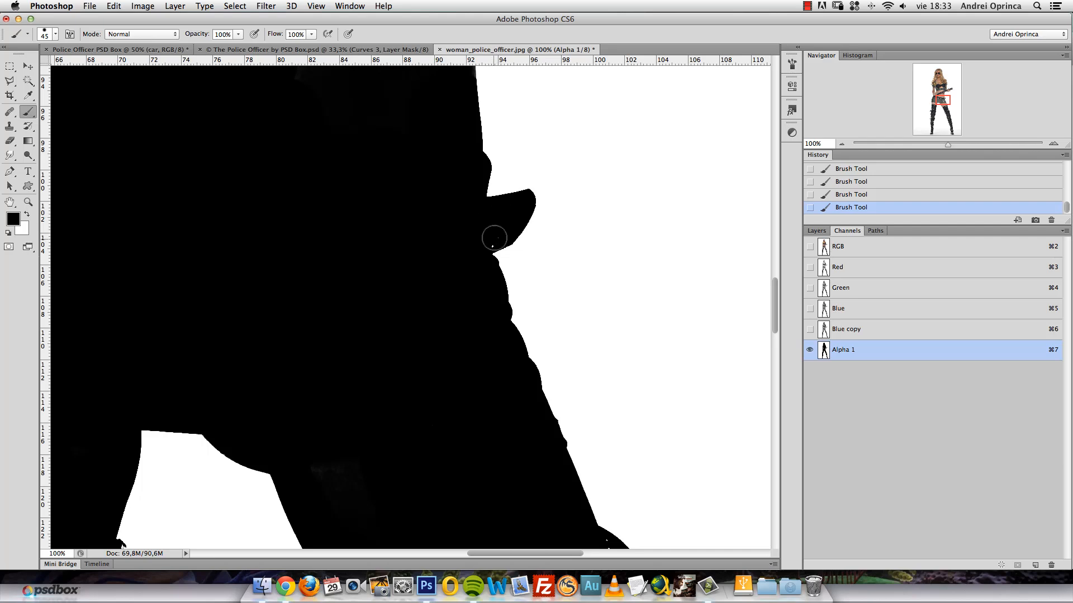
scroll(423, 211, "up", 10)
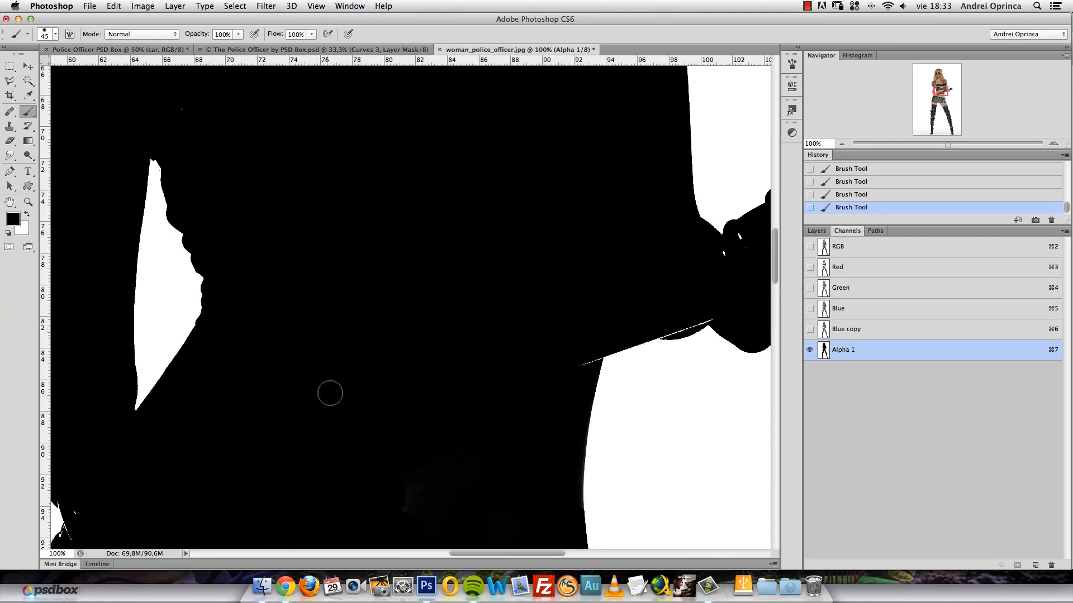
left_click_drag(311, 401, 452, 222)
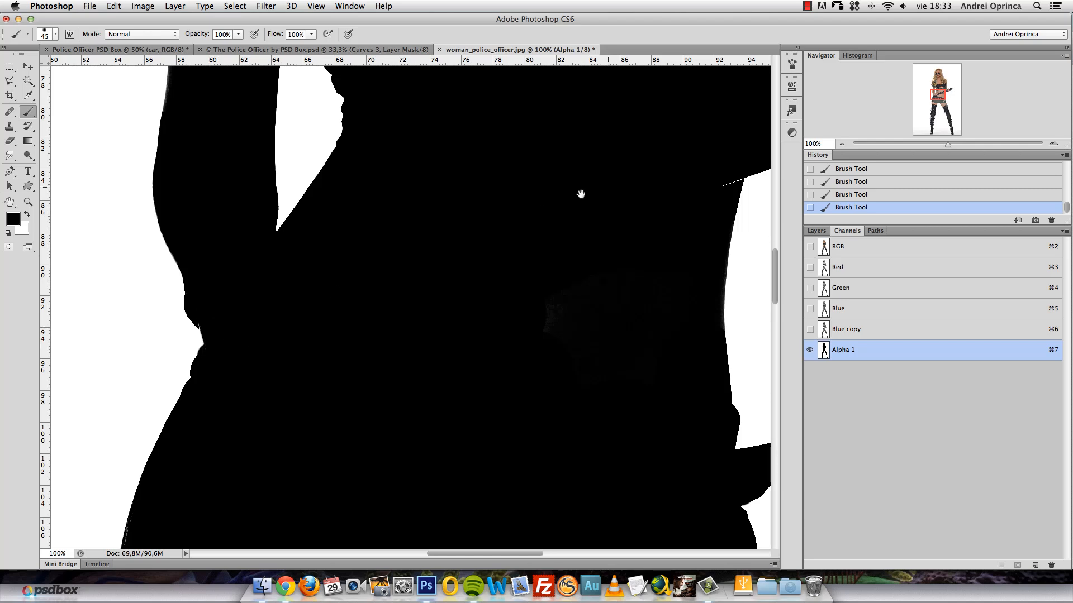
left_click_drag(581, 194, 367, 337)
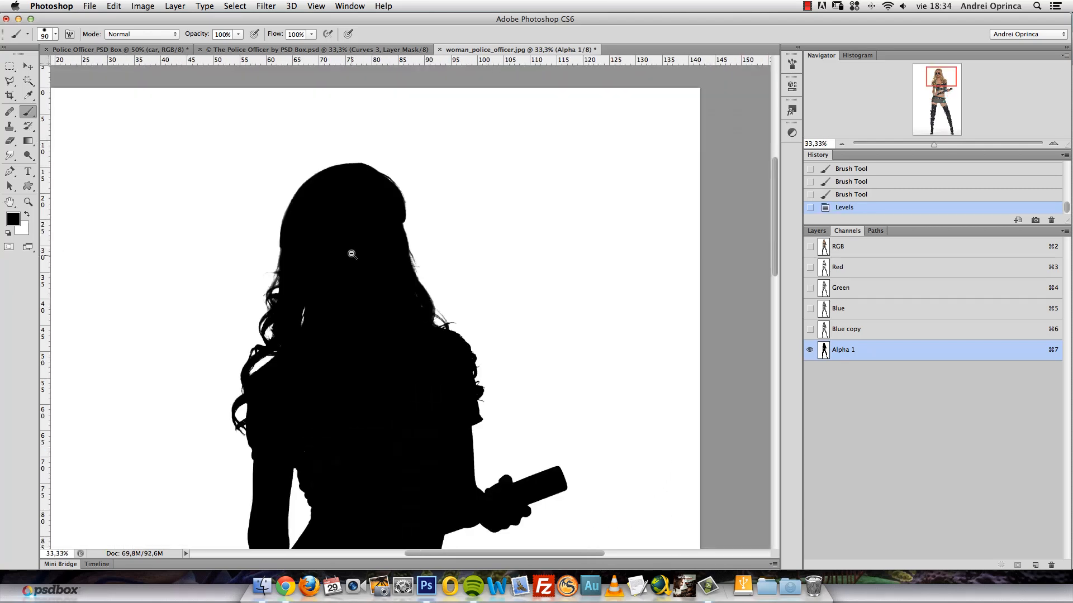
Examine the silhouette's lower body and legs in the alpha channel for remaining gaps.
key("super+minus")
scroll(369, 234, "down", 8)
left_click_drag(370, 197, 364, 194)
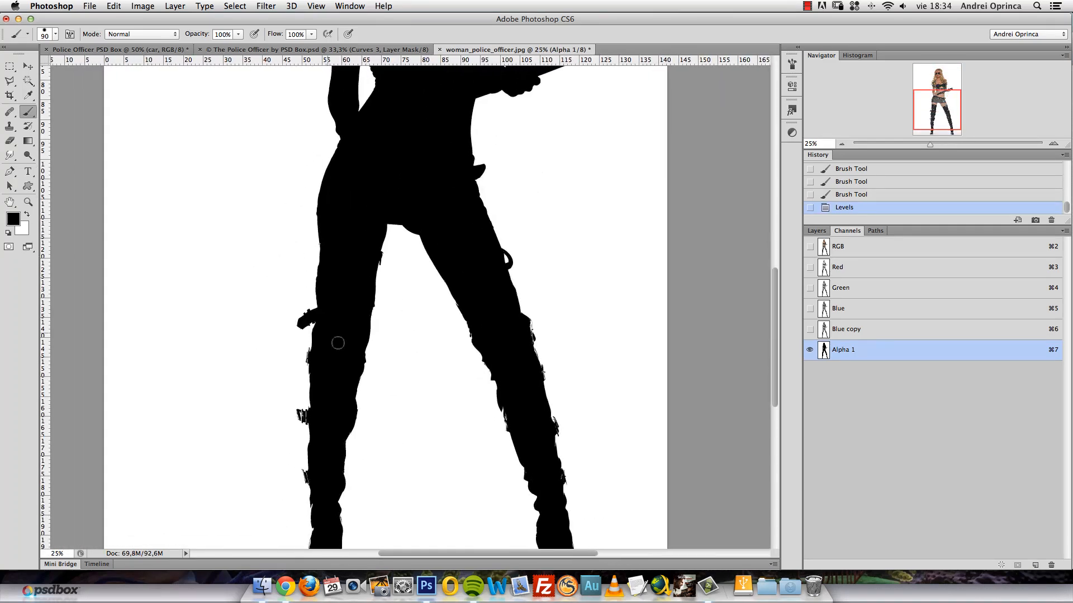
Load the Alpha 1 channel as a selection and switch the view to the RGB composite channel.
left_click_drag(374, 429, 348, 414)
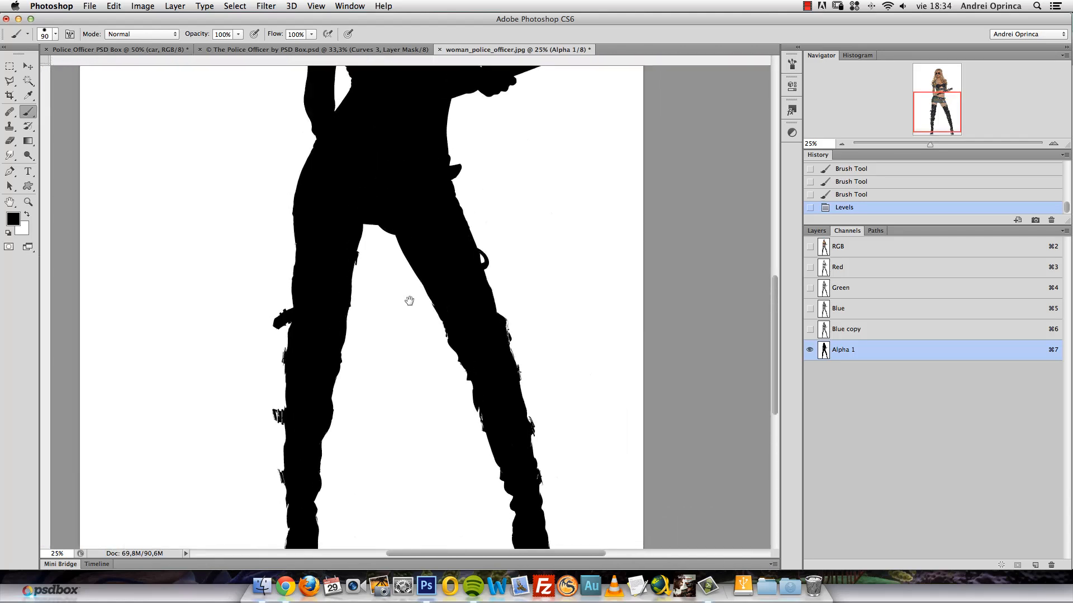
left_click_drag(409, 299, 364, 508)
left_click_drag(434, 267, 442, 295)
key("super+minus")
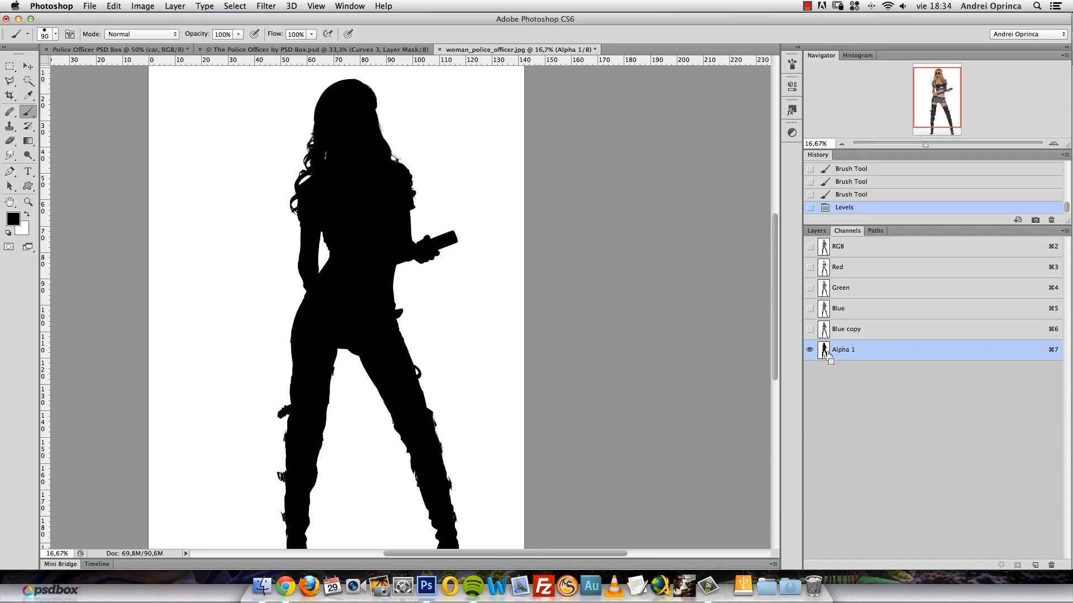
left_click(825, 352, "super")
left_click(823, 353, "super")
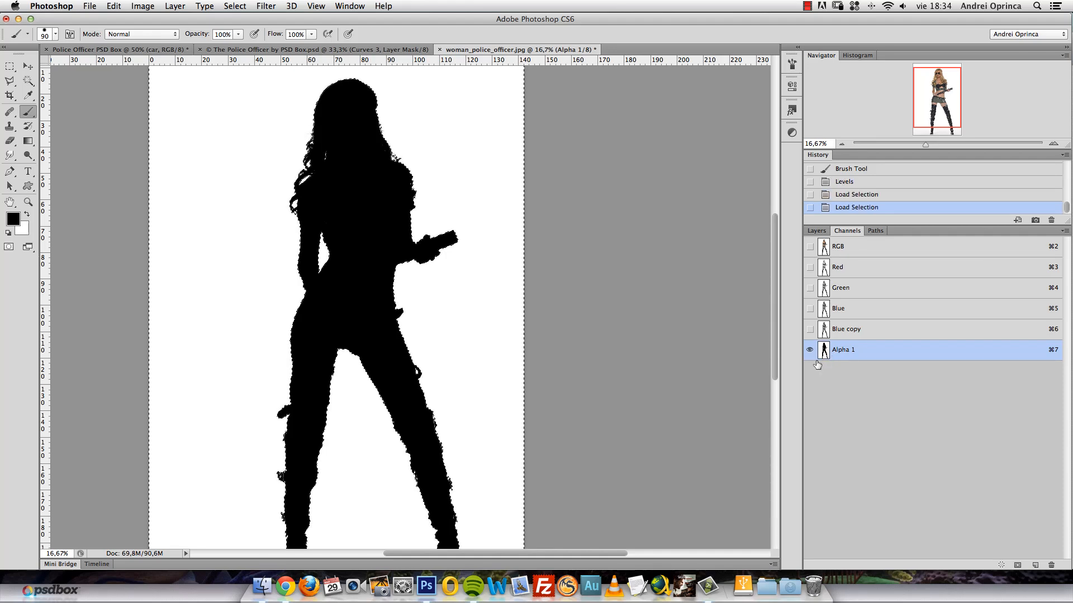
left_click(818, 231)
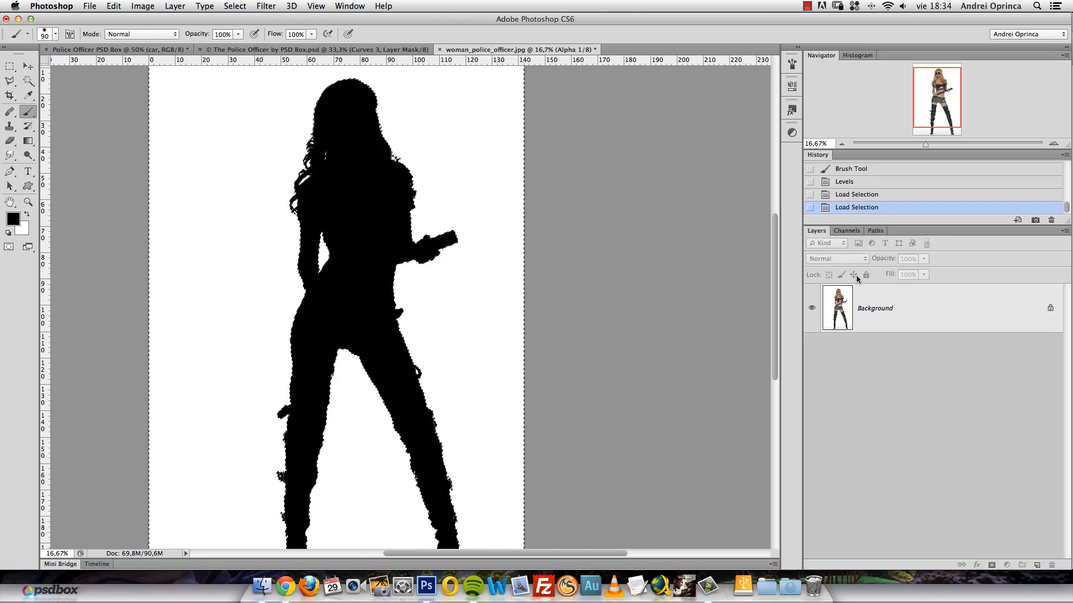
left_click(846, 231)
left_click(850, 252)
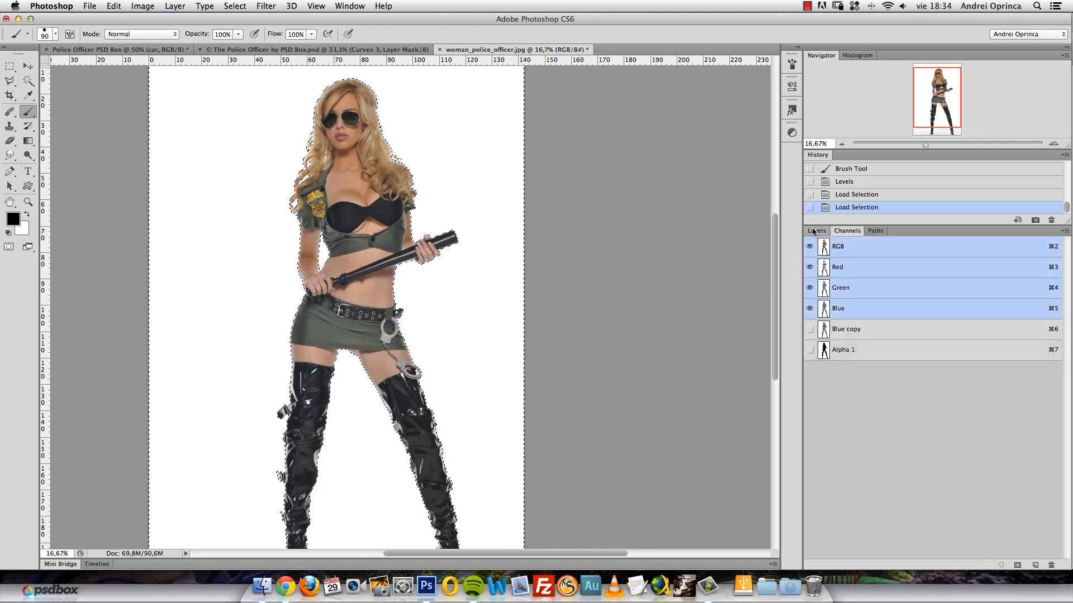
Add a layer mask to the Background layer from the selection and invert the mask so the woman shows.
left_click(816, 231)
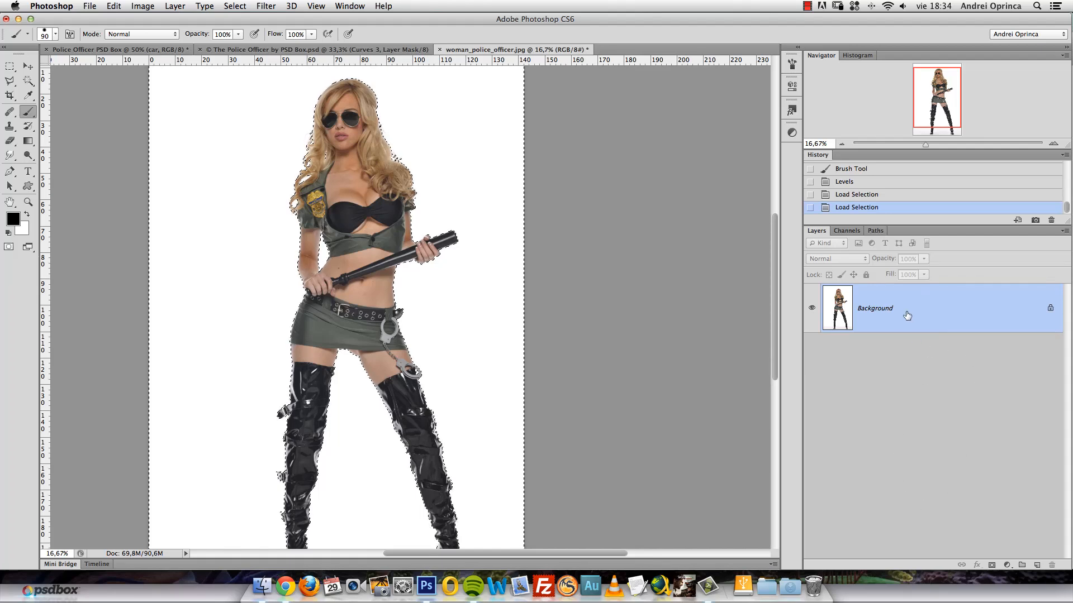
left_click(991, 565)
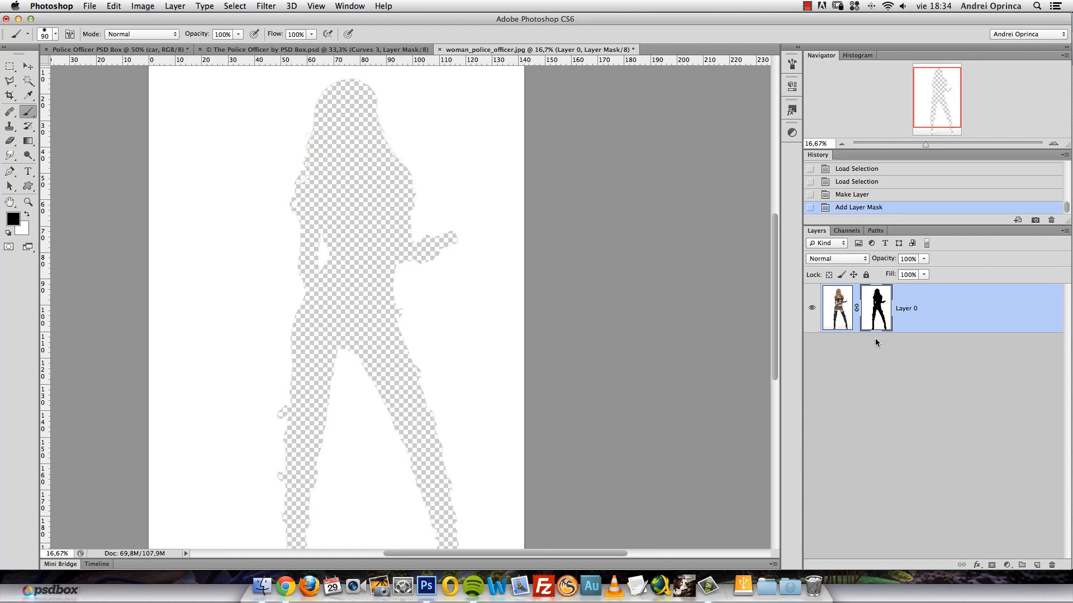
key("super+i")
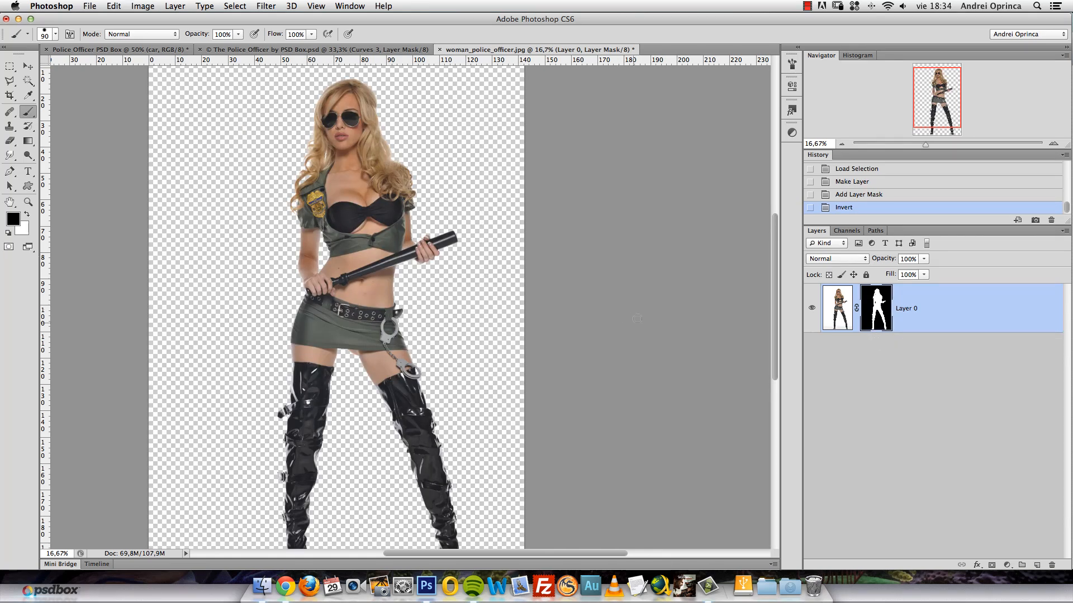
Create a new layer beneath the woman's layer and fill it with dark red as a contrasting backdrop.
scroll(402, 405, "down", 6)
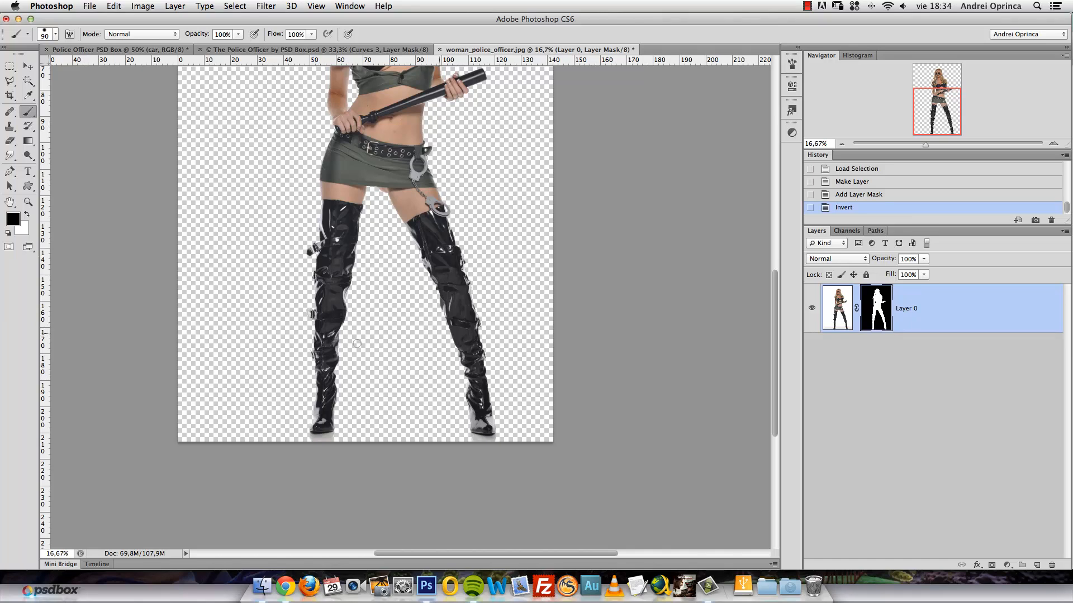
left_click(1036, 566, "super")
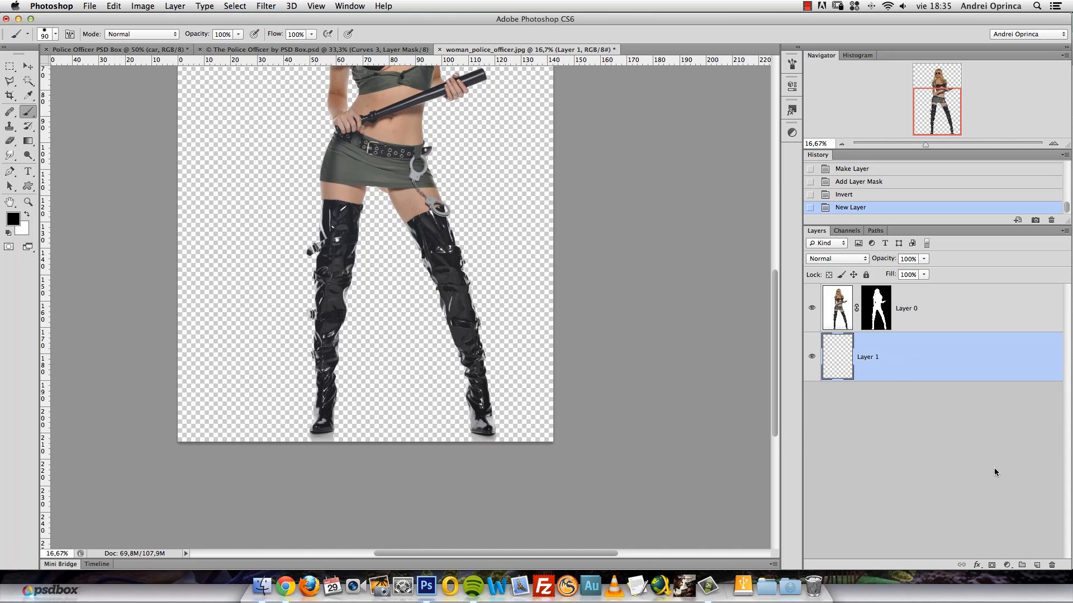
left_click(14, 219)
left_click_drag(676, 301, 690, 272)
key("Return")
key("b")
key("alt+BackSpace")
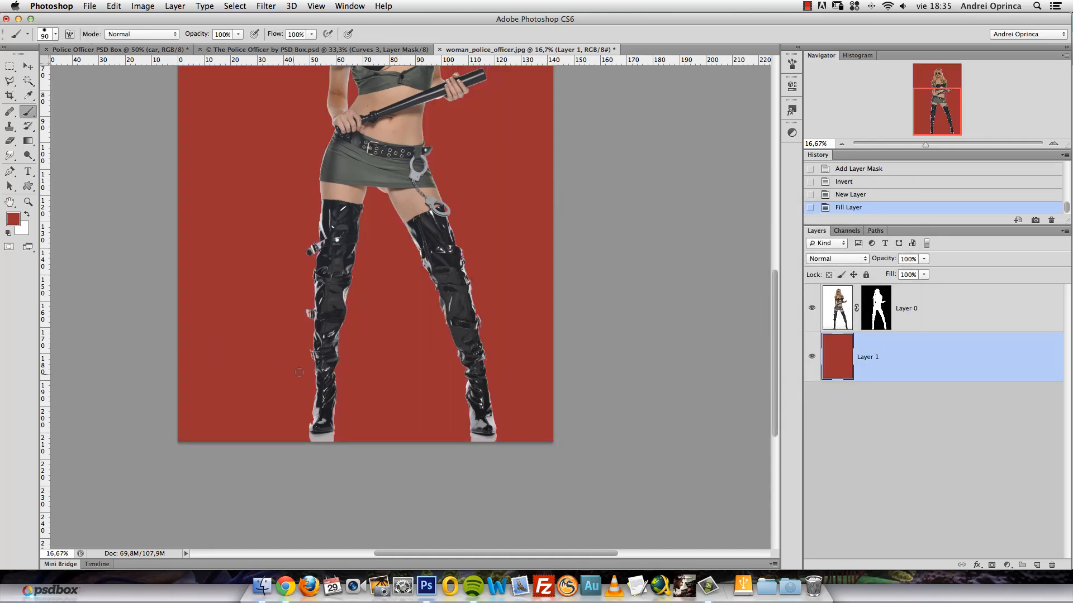
Target the layer mask of Layer 0 at the lower left-hand boot buckle, with black as foreground and a 15 px brush.
left_click_drag(300, 372, 319, 356)
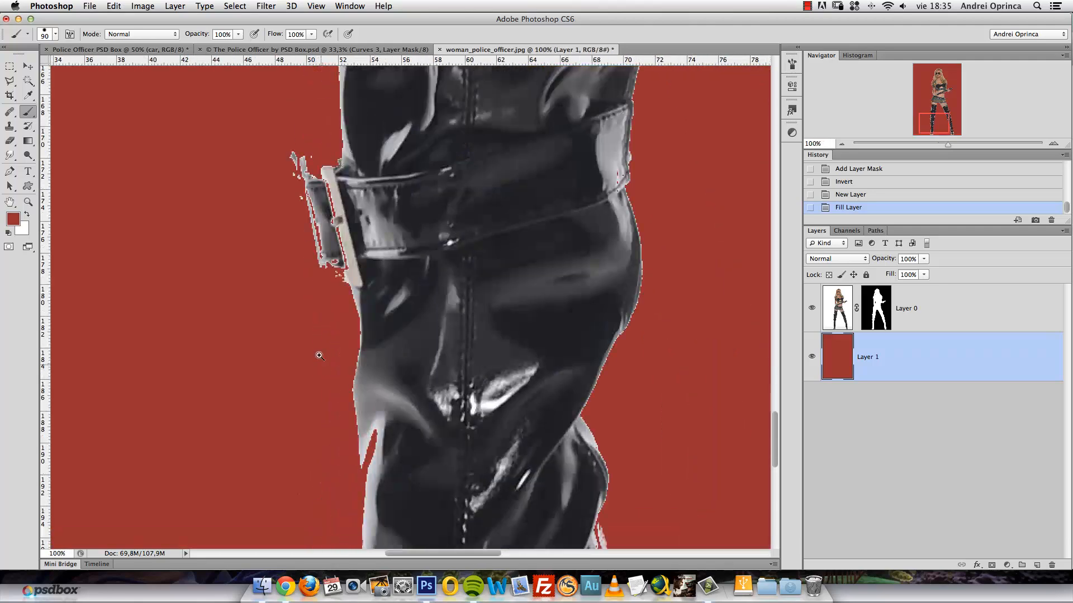
left_click_drag(336, 189, 368, 249)
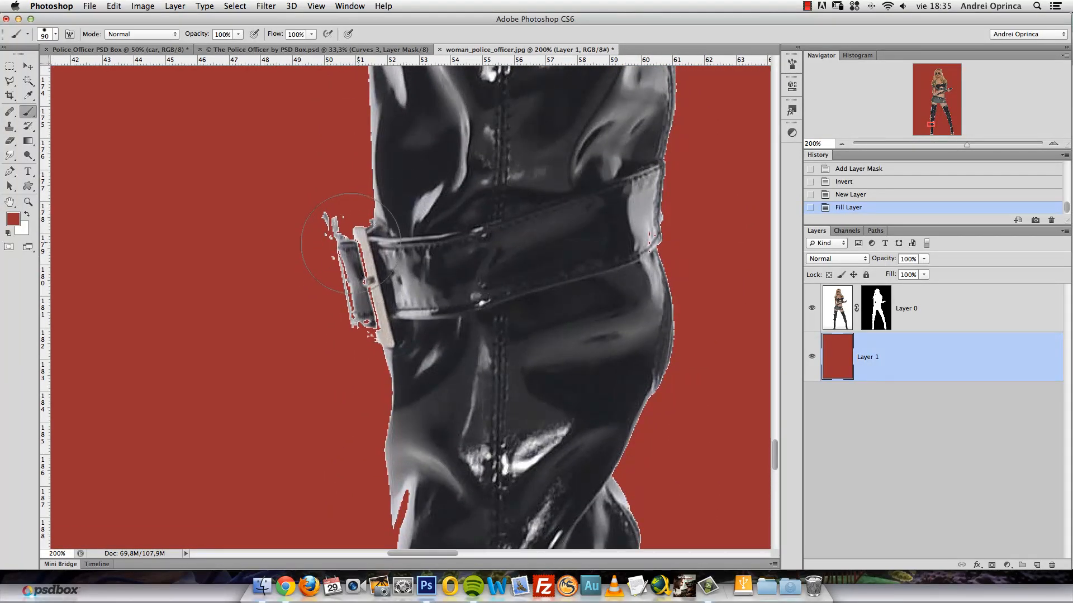
left_click(869, 309)
key("d")
key("bracketleft")
key("bracketleft")
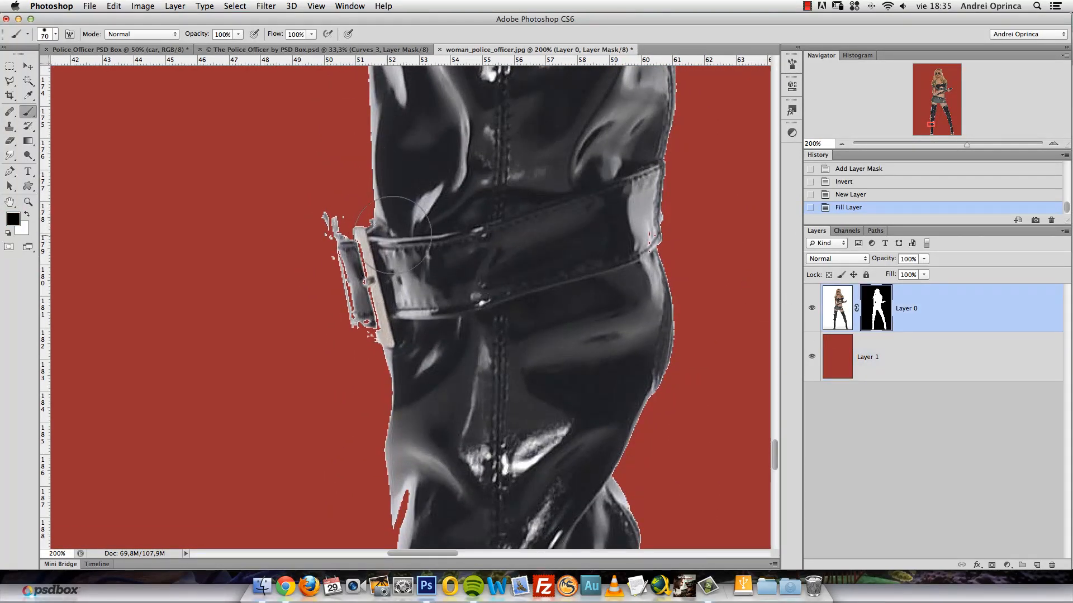
key("bracketleft")
key("bracketleft")
key("bracketleft")
right_click(347, 222)
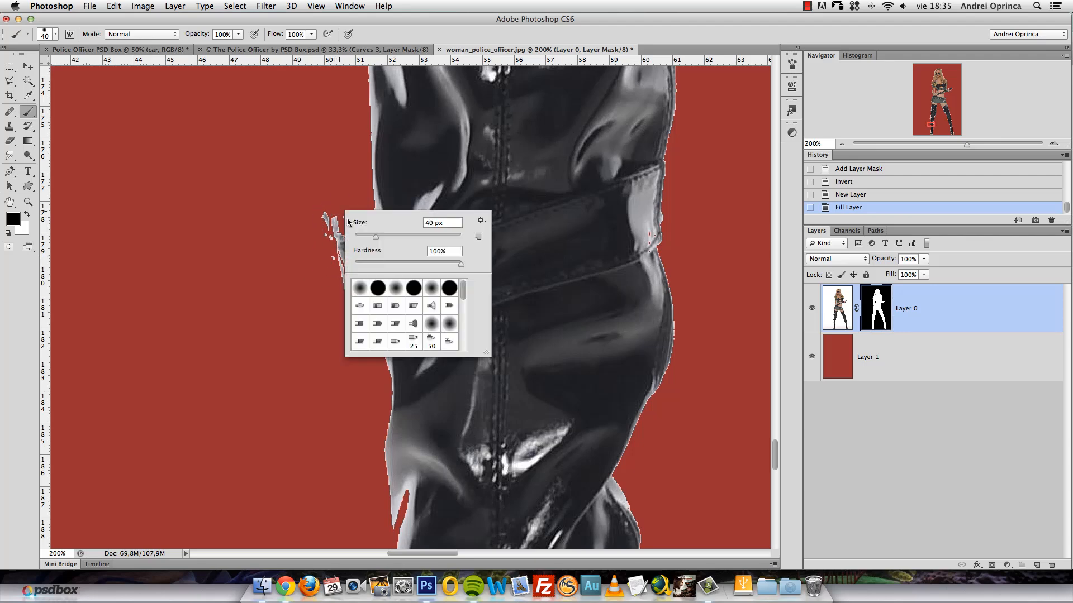
left_click_drag(375, 236, 365, 237)
left_click(310, 190)
Try to hide the ragged fragments beside the boot buckle by painting black on the mask, and undo these strokes.
left_click_drag(320, 209, 325, 224)
mouse_move(325, 220)
left_mouse_down()
mouse_move(328, 186)
mouse_move(333, 239)
left_mouse_up()
left_click_drag(335, 223, 338, 280)
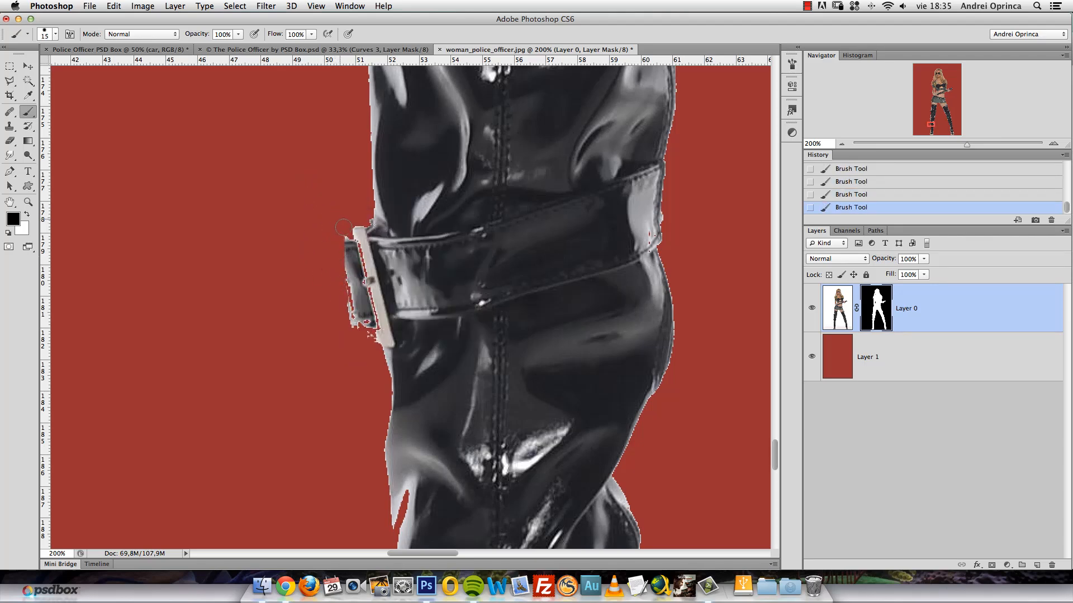
mouse_move(343, 227)
left_mouse_down()
mouse_move(364, 334)
mouse_move(347, 318)
left_mouse_up()
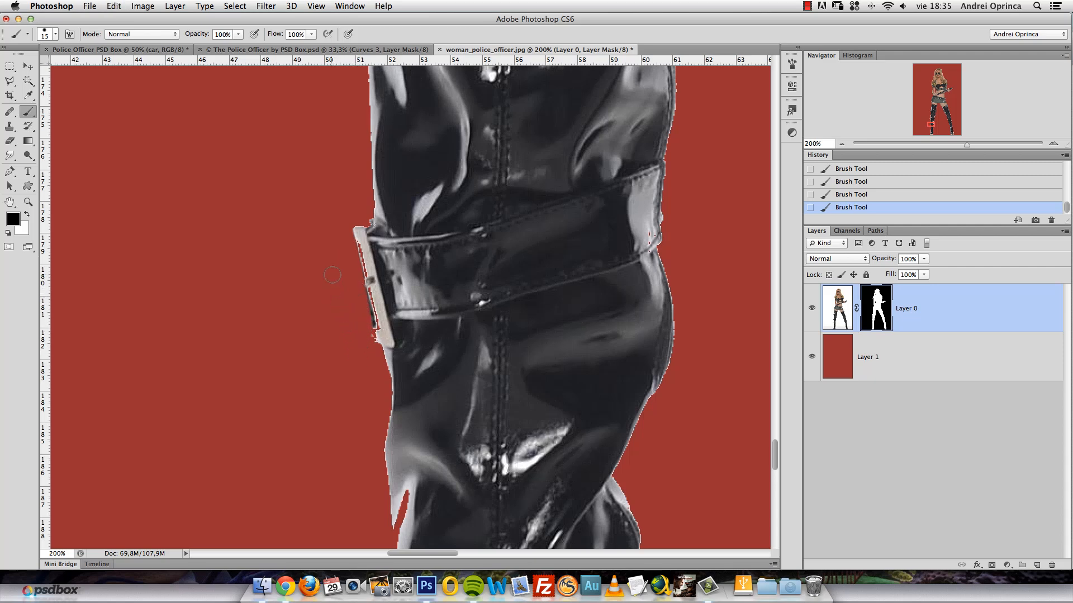
key("super+z")
key("super+alt+z")
key("super+alt+z")
key("super+alt+z")
key("super+alt+z")
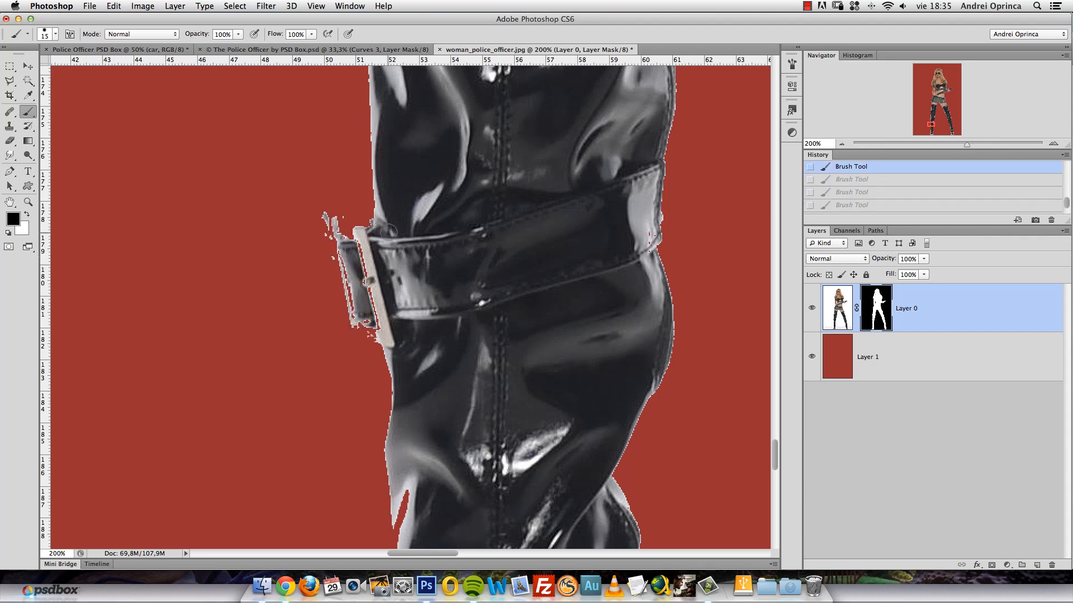
Reveal the whole boot buckle with white on the mask and trim the surplus white background around it with black at brush size 8.
key("x")
mouse_move(373, 221)
left_mouse_down()
mouse_move(332, 221)
mouse_move(325, 236)
mouse_move(334, 212)
mouse_move(332, 244)
mouse_move(344, 236)
mouse_move(334, 271)
mouse_move(346, 254)
mouse_move(360, 299)
mouse_move(363, 252)
mouse_move(377, 313)
mouse_move(360, 318)
mouse_move(341, 266)
mouse_move(346, 298)
mouse_move(331, 251)
mouse_move(377, 335)
mouse_move(335, 320)
mouse_move(343, 309)
mouse_move(365, 348)
mouse_move(343, 328)
left_mouse_up()
key("x")
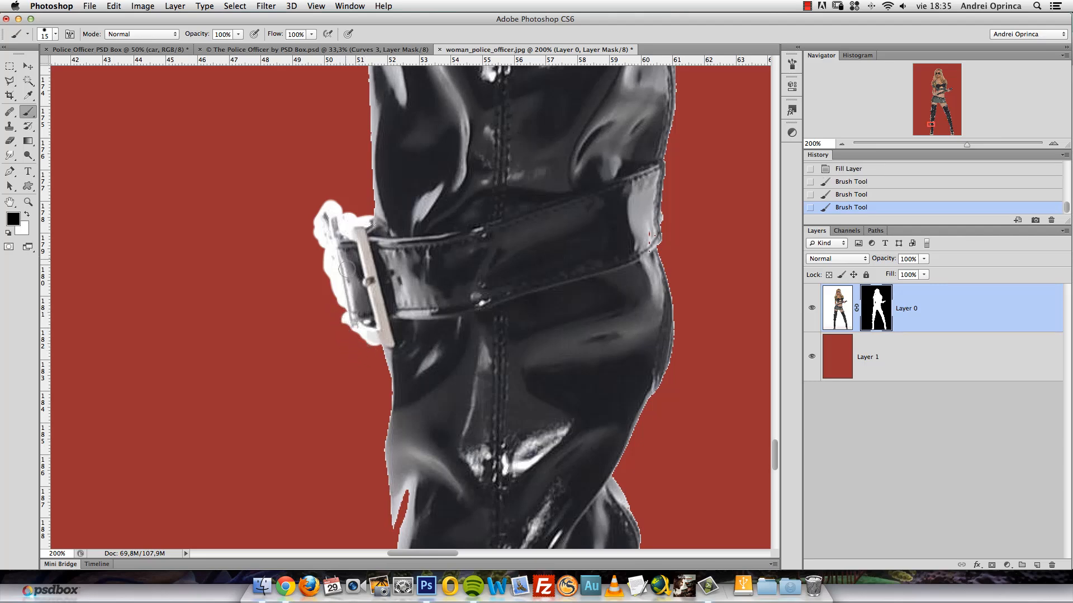
left_click(326, 239, "shift")
mouse_move(324, 224)
left_mouse_down()
mouse_move(349, 207)
mouse_move(324, 235)
mouse_move(327, 263)
mouse_move(360, 242)
mouse_move(346, 220)
left_mouse_up()
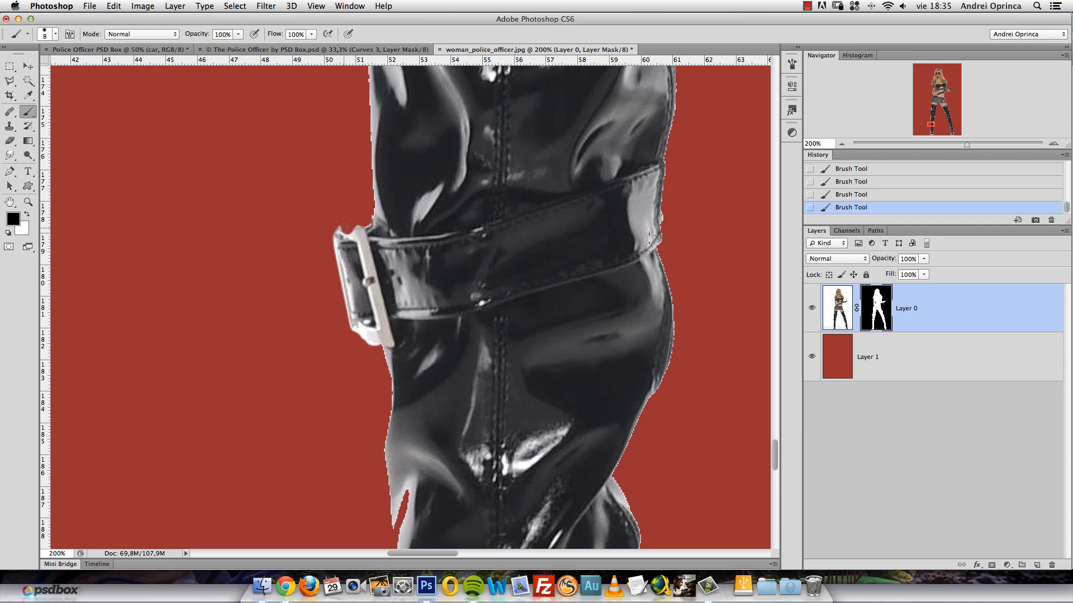
Restore the missing outer edge of the boot below the buckle by painting white on the mask with a size 30 brush.
scroll(333, 226, "down", 10)
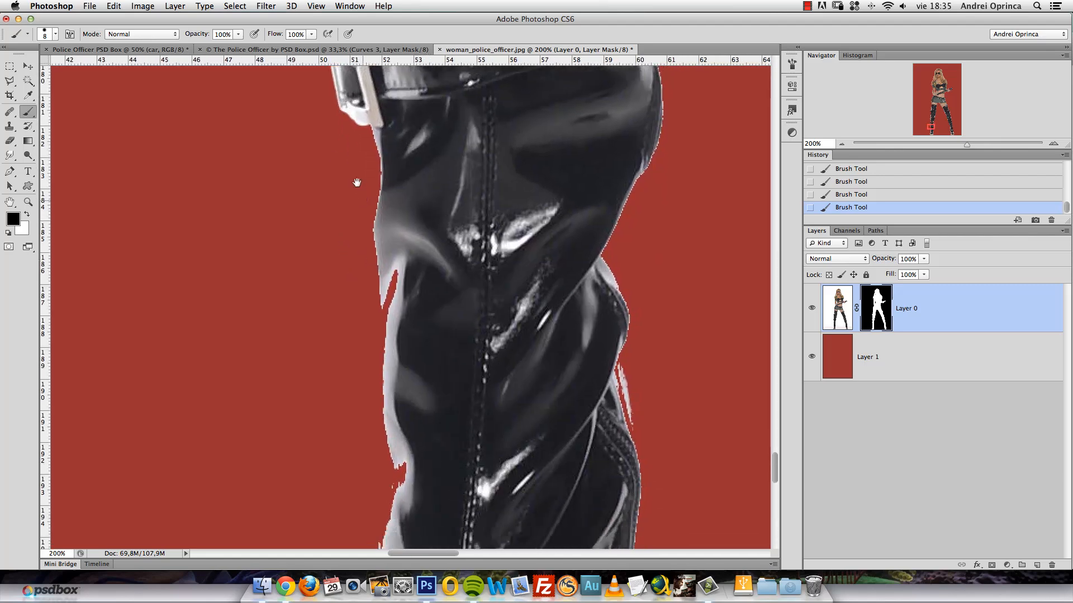
scroll(424, 226, "down", 3)
key("x")
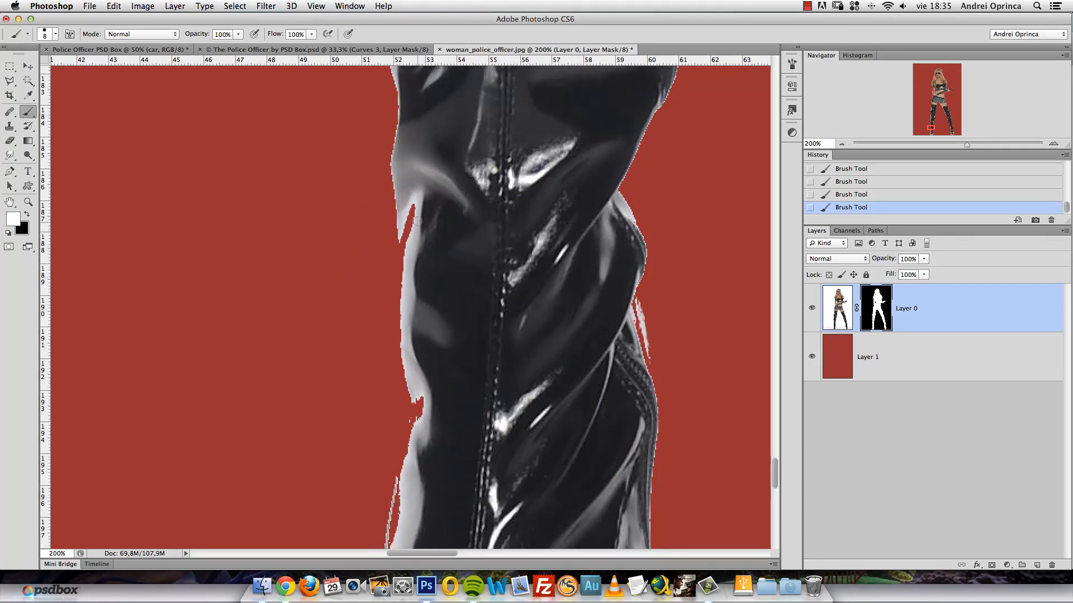
left_click(426, 220, "alt")
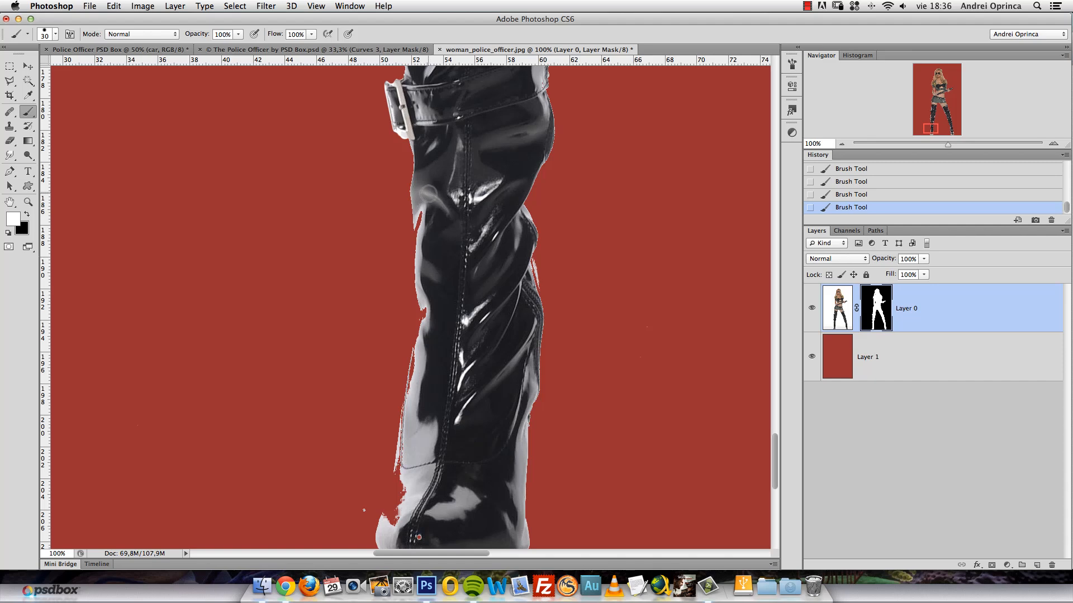
left_click_drag(429, 297, 411, 439)
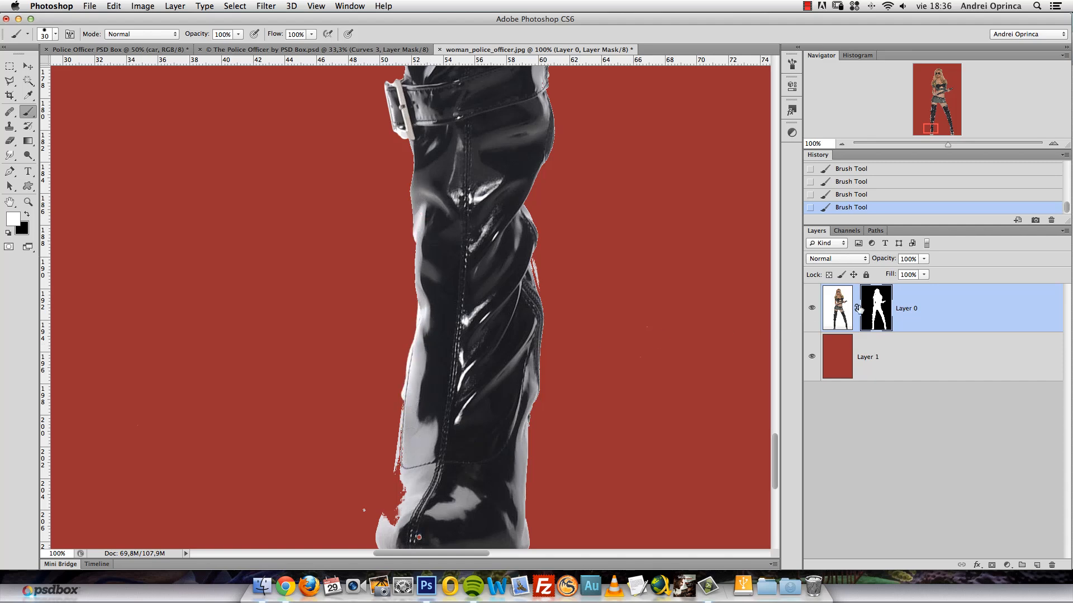
Toggle Layer 0's mask off and on to compare the boot cutout with the original photo.
left_click(879, 307, "shift")
left_click(875, 309, "shift")
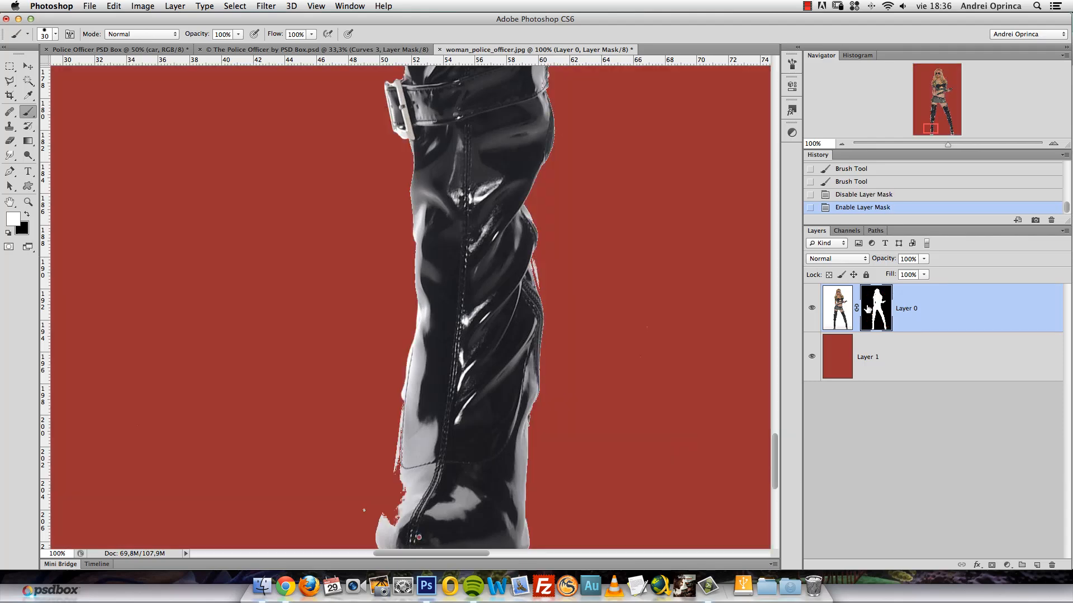
left_click(869, 306, "shift")
left_click(871, 310, "shift")
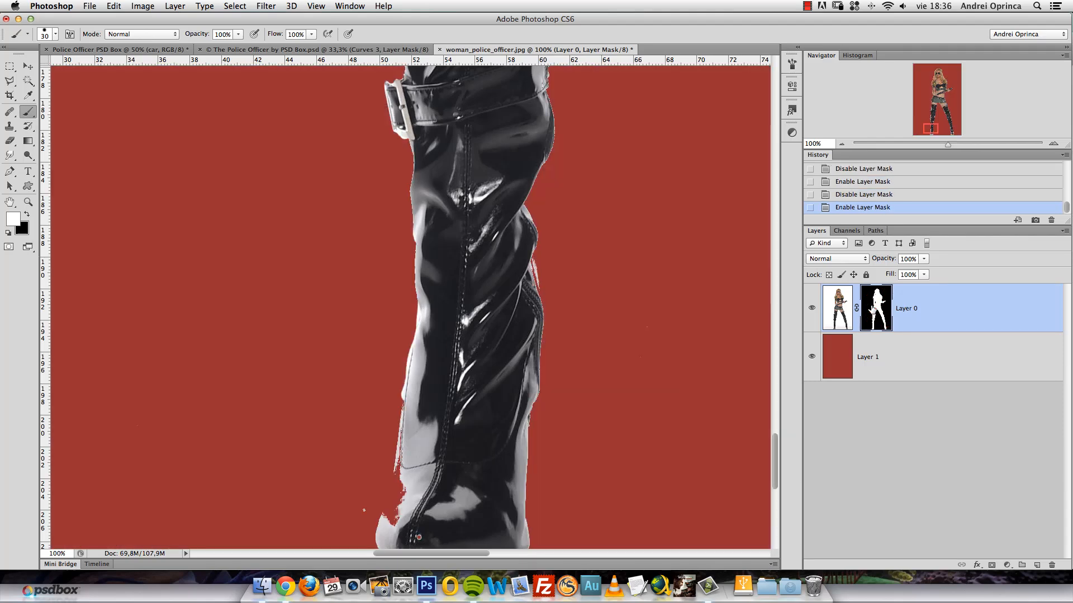
left_click(872, 310, "shift")
left_click(871, 310, "shift")
Paint white on Layer 0's mask with the 30 px brush to restore the missing left edge of the lower boot.
scroll(485, 343, "down", 5)
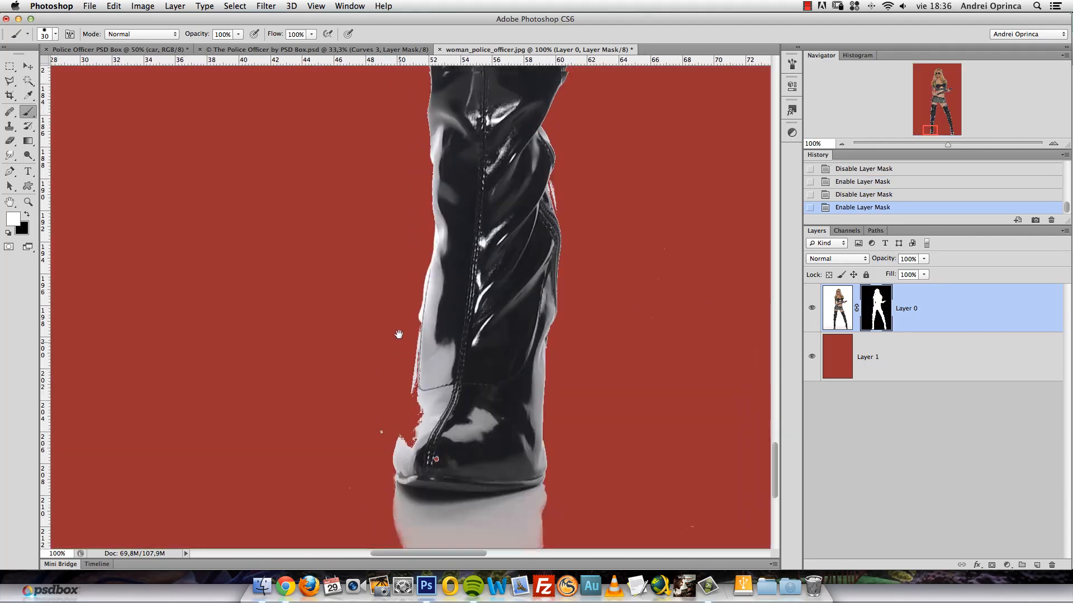
left_click_drag(431, 385, 433, 364)
mouse_move(428, 393)
left_mouse_down()
mouse_move(431, 371)
mouse_move(428, 380)
left_mouse_up()
left_click_drag(421, 405, 425, 374)
left_click_drag(414, 396, 424, 335)
mouse_move(410, 384)
left_mouse_down()
mouse_move(441, 229)
mouse_move(427, 303)
left_mouse_up()
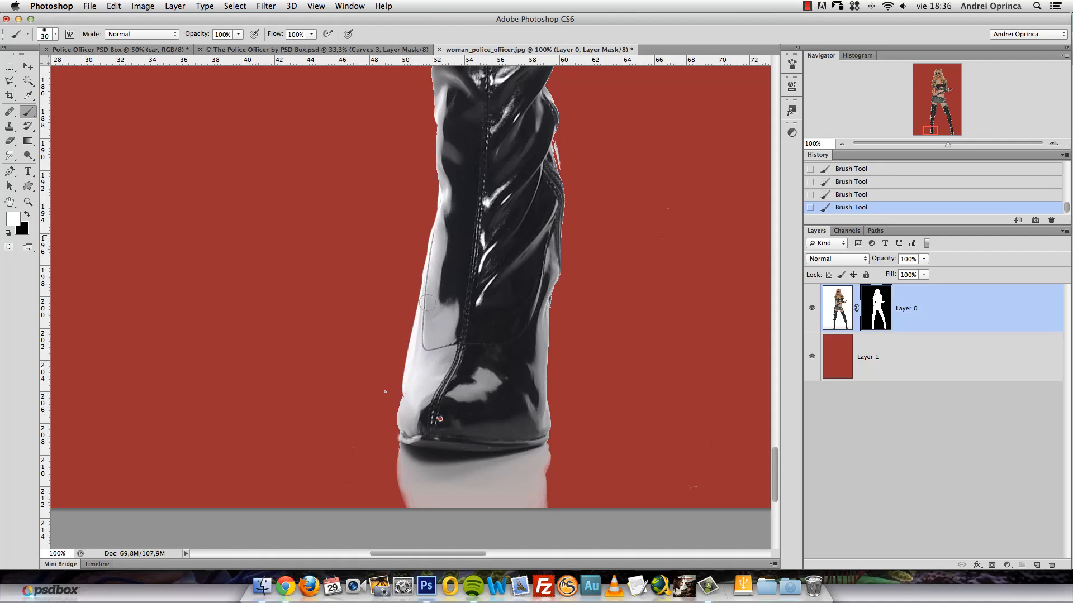
left_click_drag(411, 395, 408, 388)
left_click(417, 364)
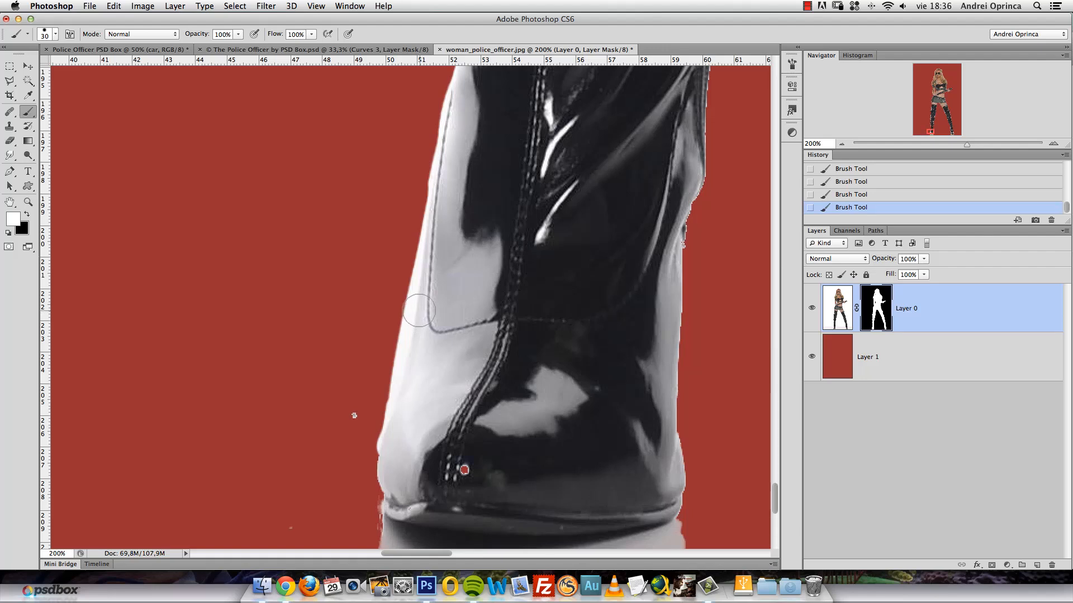
Clean the mask around the boot's toe, hiding the stray speck and rough left edge and filling the small hole by the stitching.
key("x")
left_click(881, 316, "shift")
left_click(876, 315, "shift")
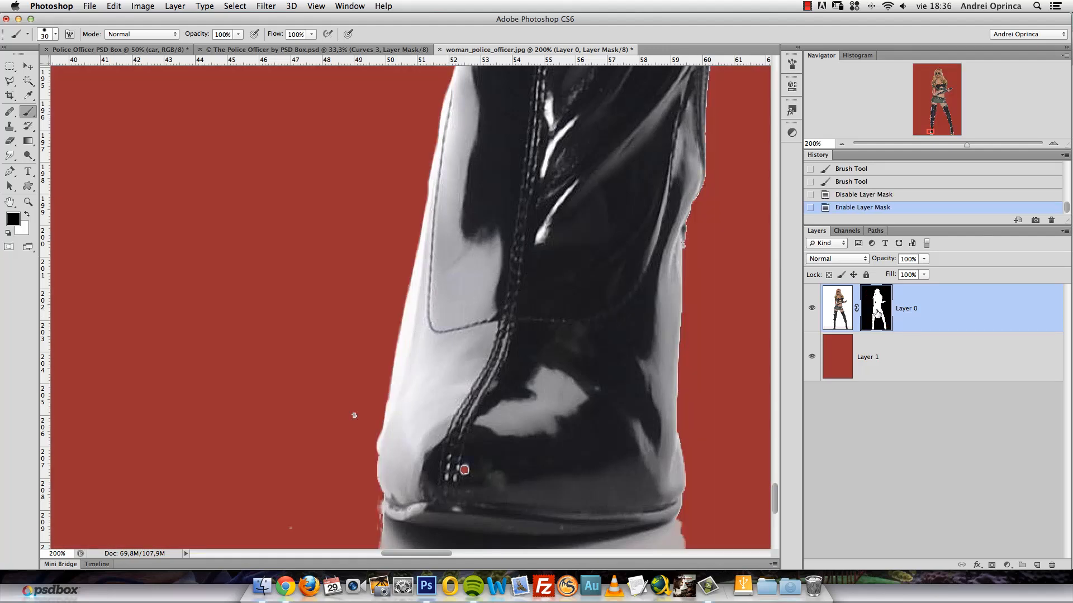
key("x")
mouse_move(330, 440)
left_mouse_down()
mouse_move(347, 408)
mouse_move(330, 427)
left_mouse_up()
key("x")
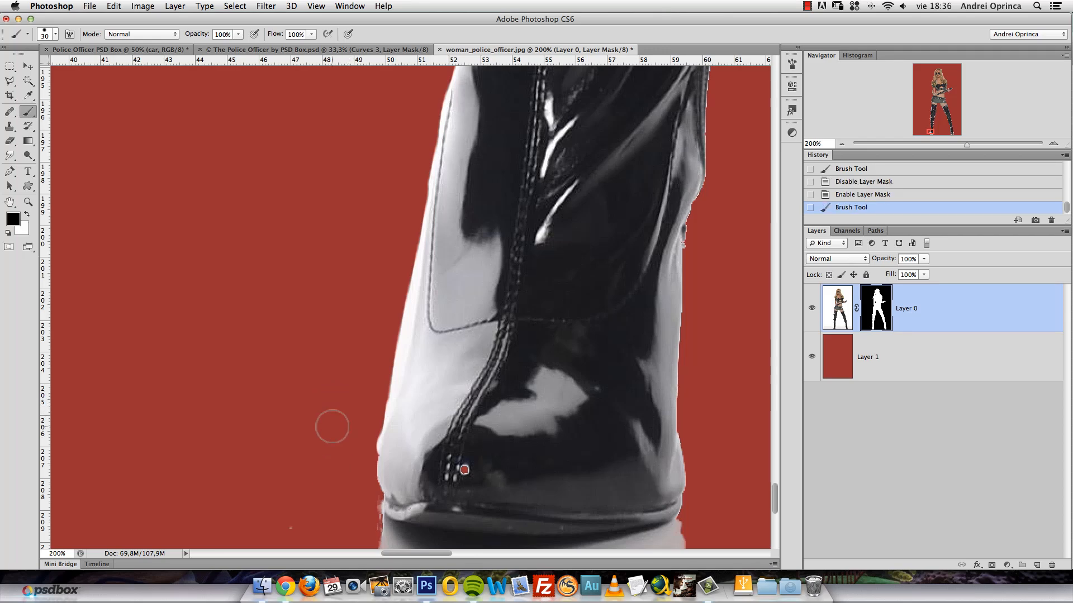
mouse_move(414, 146)
left_mouse_down()
mouse_move(396, 391)
mouse_move(373, 481)
left_mouse_up()
key("x")
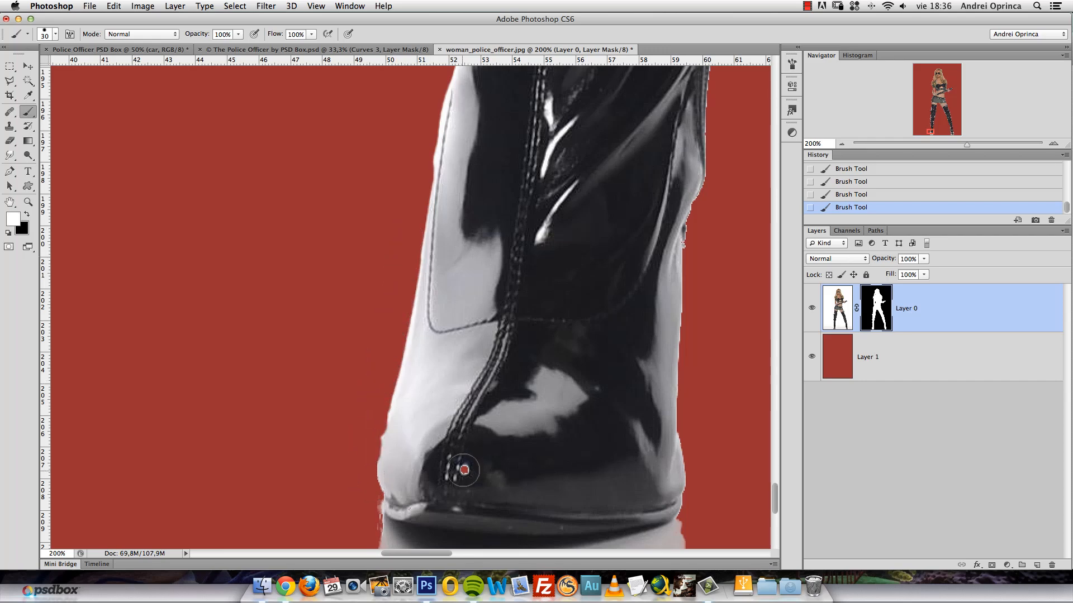
left_click(463, 469)
Paint black on the mask to hide the floor reflection below the boot's sole.
key("x")
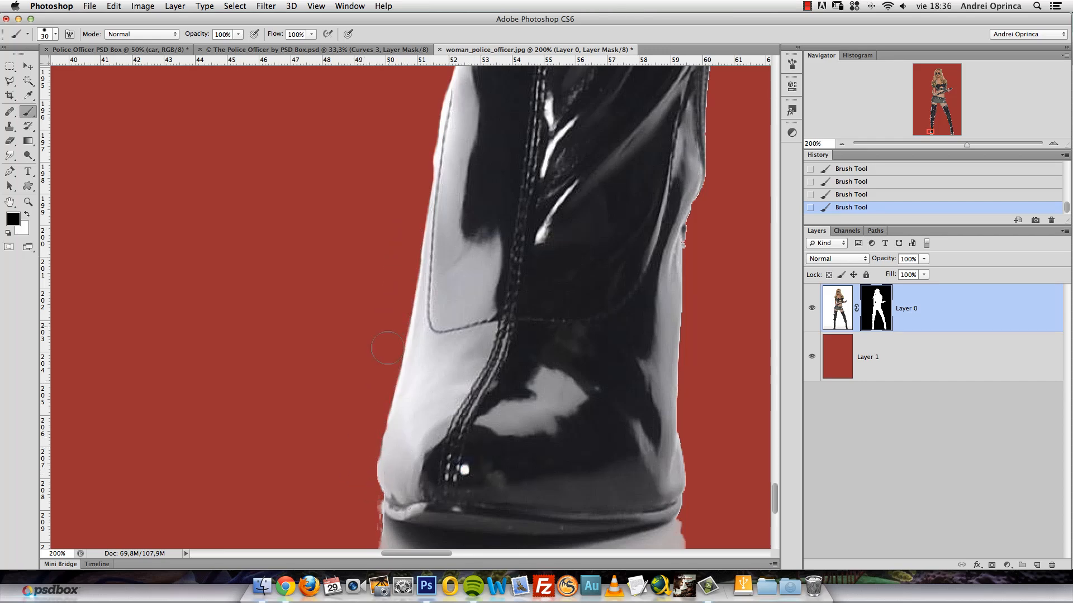
left_click_drag(519, 473, 436, 259)
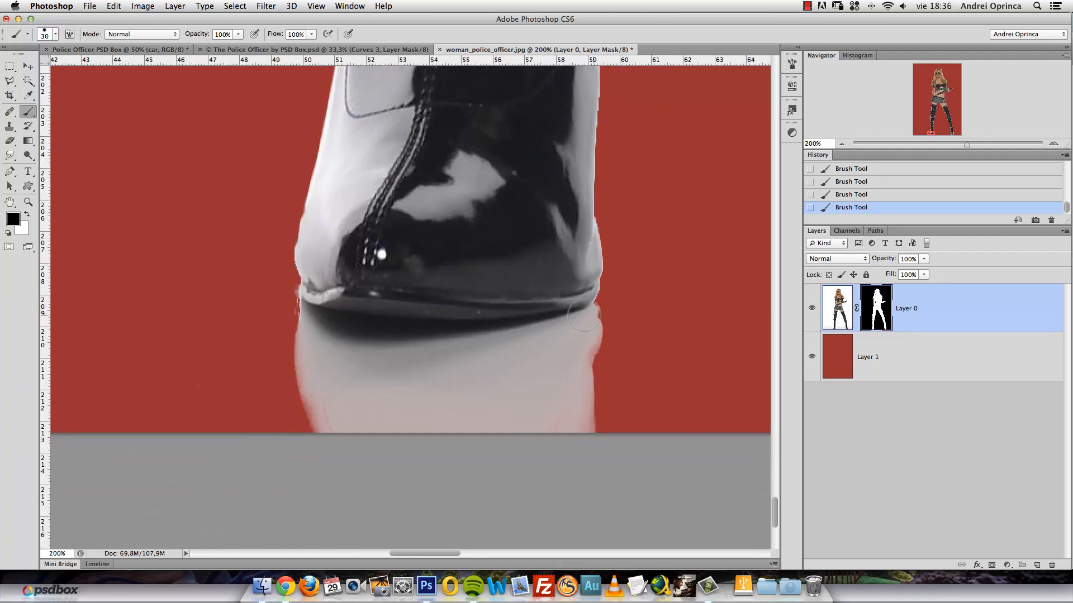
mouse_move(584, 322)
left_mouse_down()
mouse_move(570, 346)
mouse_move(491, 403)
left_mouse_up()
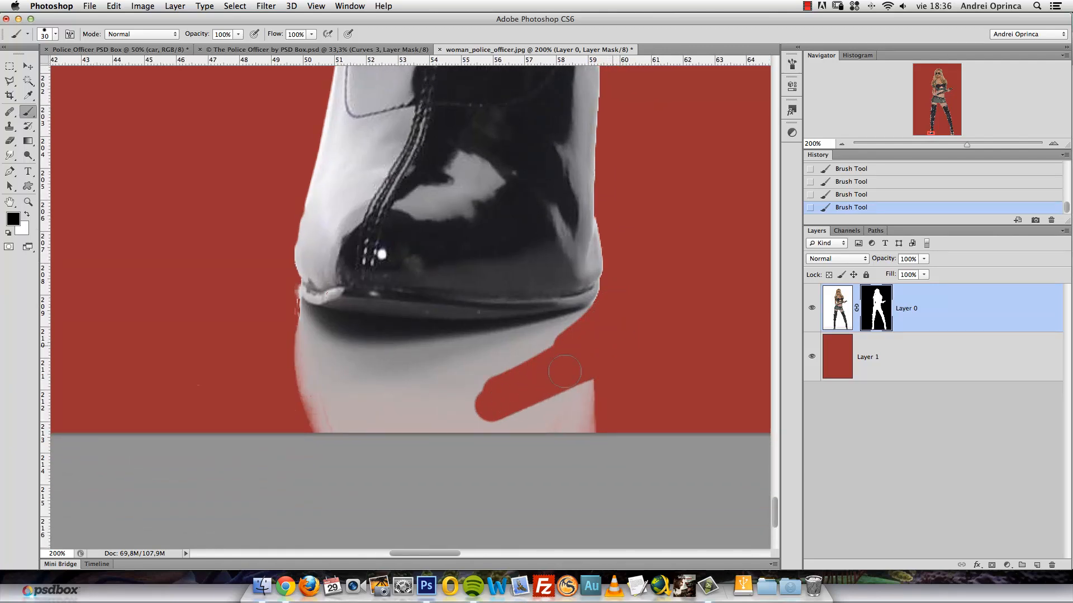
mouse_move(564, 372)
left_mouse_down()
mouse_move(494, 422)
mouse_move(304, 402)
mouse_move(358, 380)
mouse_move(481, 377)
left_mouse_up()
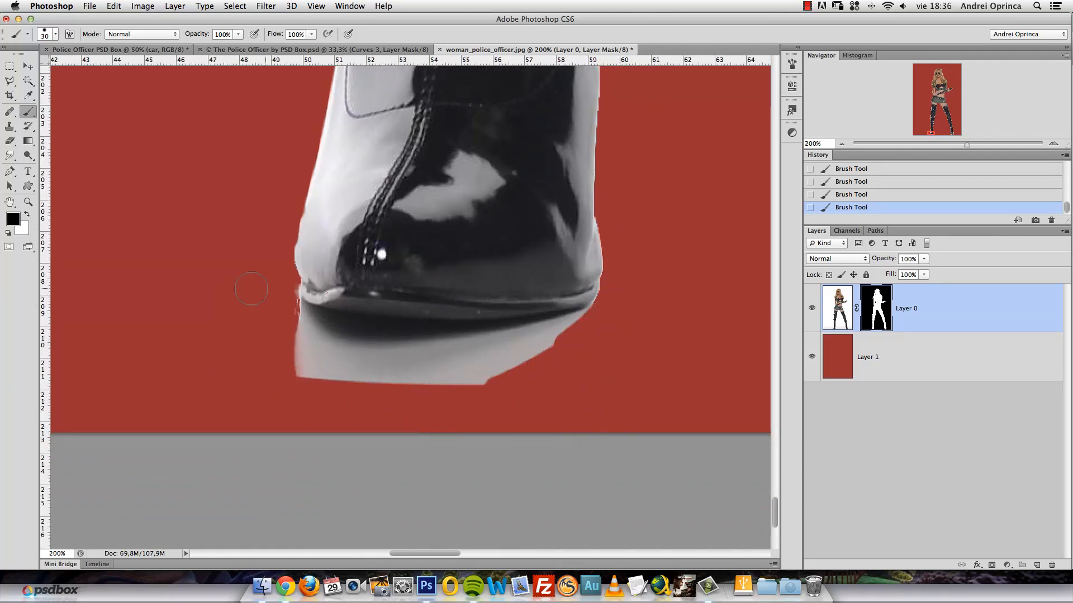
mouse_move(251, 289)
left_mouse_down()
mouse_move(291, 322)
mouse_move(398, 354)
mouse_move(614, 364)
mouse_move(671, 327)
mouse_move(477, 353)
mouse_move(241, 321)
mouse_move(257, 339)
mouse_move(370, 352)
left_mouse_up()
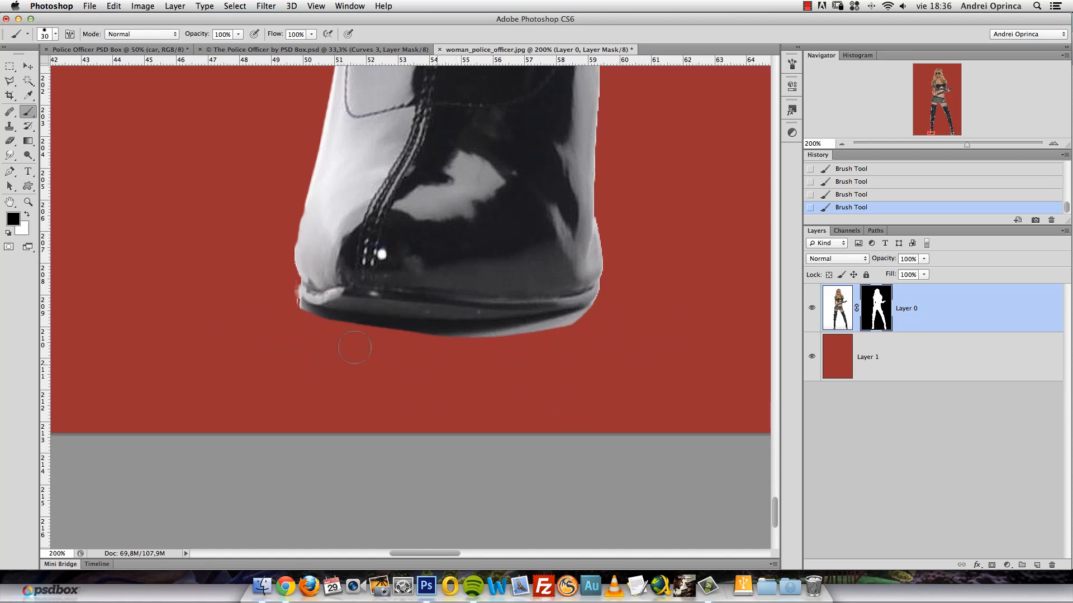
mouse_move(279, 303)
left_mouse_down()
mouse_move(378, 344)
mouse_move(510, 348)
mouse_move(595, 325)
mouse_move(625, 305)
mouse_move(565, 329)
mouse_move(490, 336)
mouse_move(303, 310)
left_mouse_up()
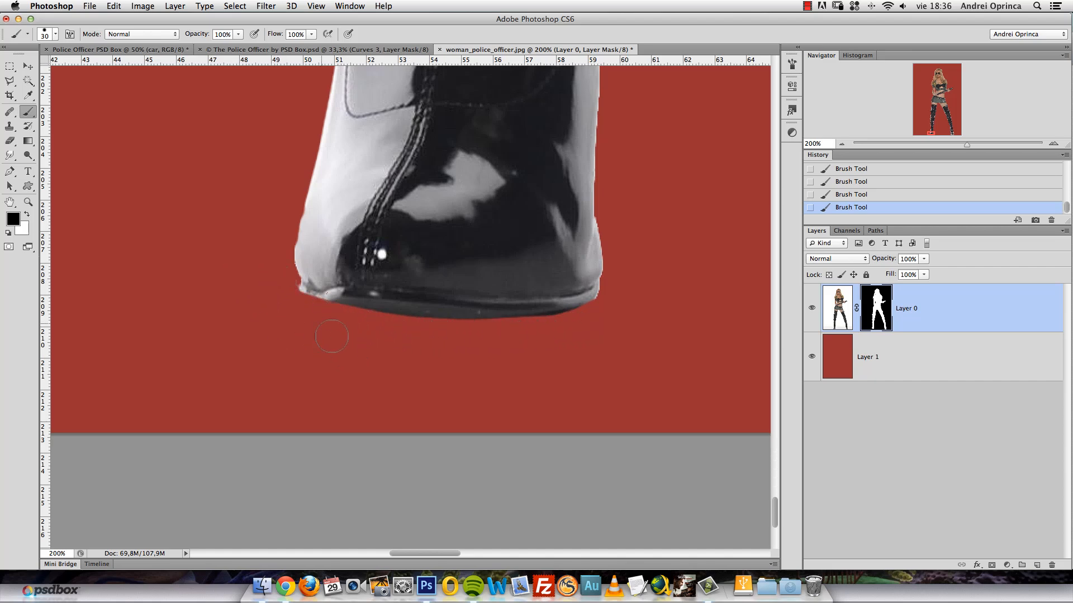
Refine the sole's outline on the mask with a 20 px brush, restoring the cut-off left corner and smoothing the lower edge.
key("x")
key("z")
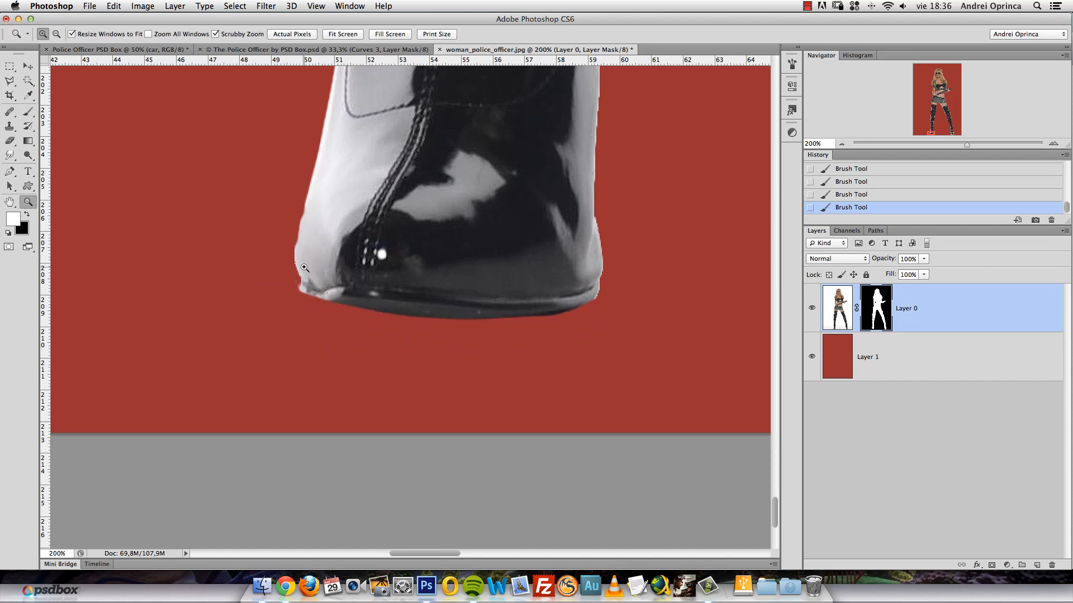
key("b")
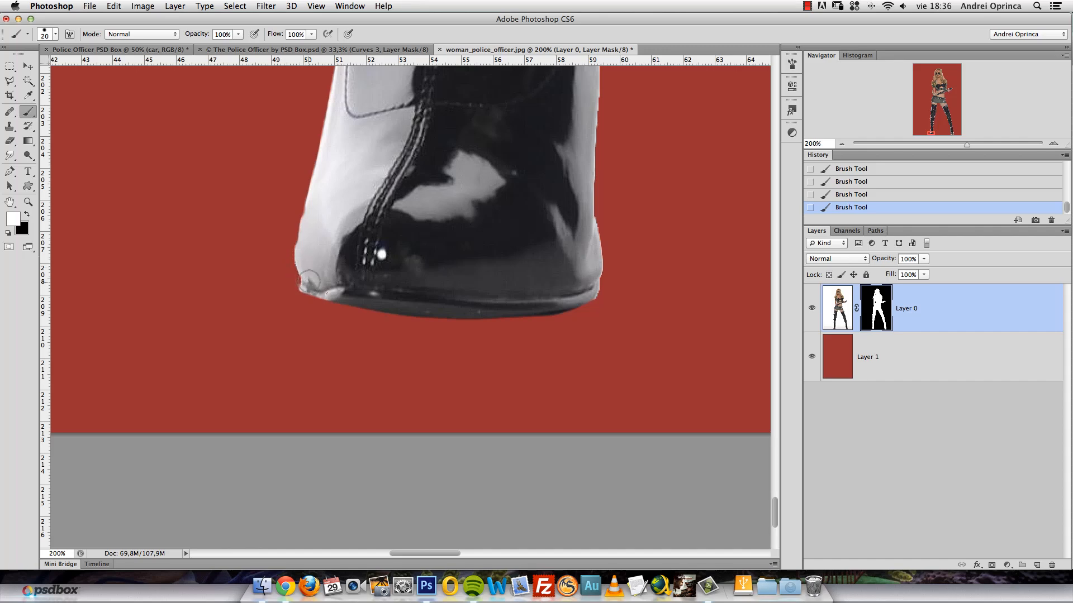
mouse_move(304, 291)
left_mouse_down()
mouse_move(404, 314)
mouse_move(357, 290)
mouse_move(405, 309)
mouse_move(508, 314)
mouse_move(420, 303)
mouse_move(444, 314)
mouse_move(539, 307)
left_mouse_up()
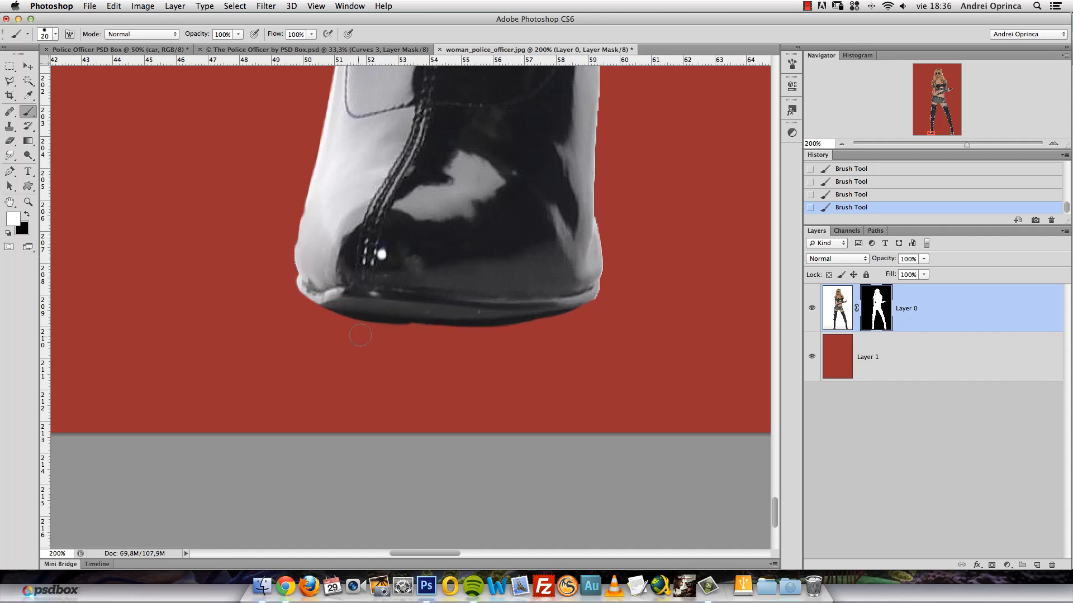
key("x")
left_click_drag(336, 316, 561, 317)
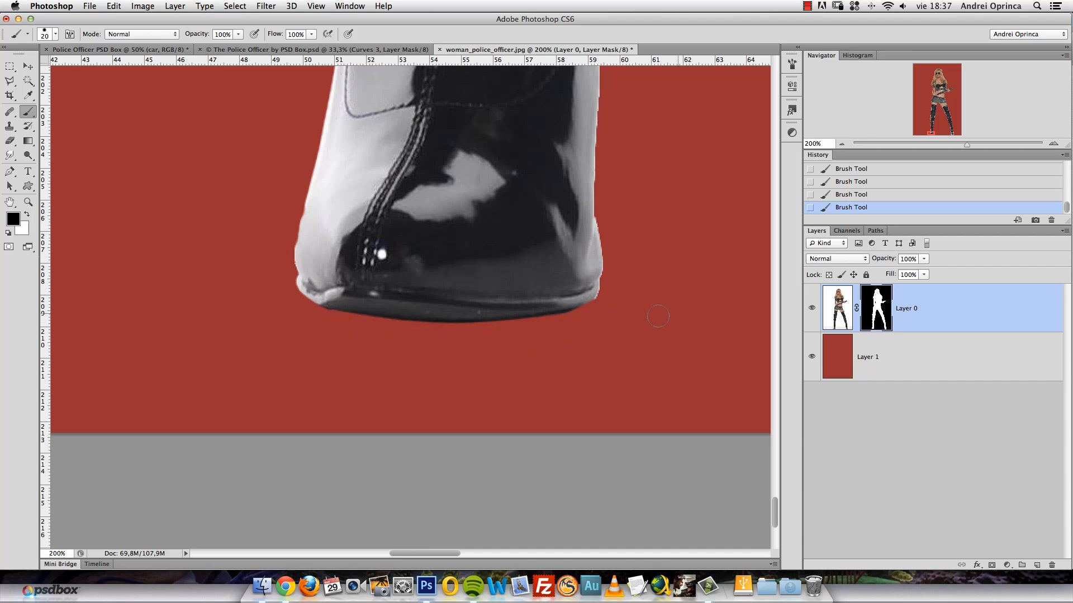
mouse_move(659, 307)
left_mouse_down()
mouse_move(654, 283)
mouse_move(497, 300)
left_mouse_up()
Examine the masked boots and the full figure against the red background at different magnifications to check the cutout.
key("ctrl+r")
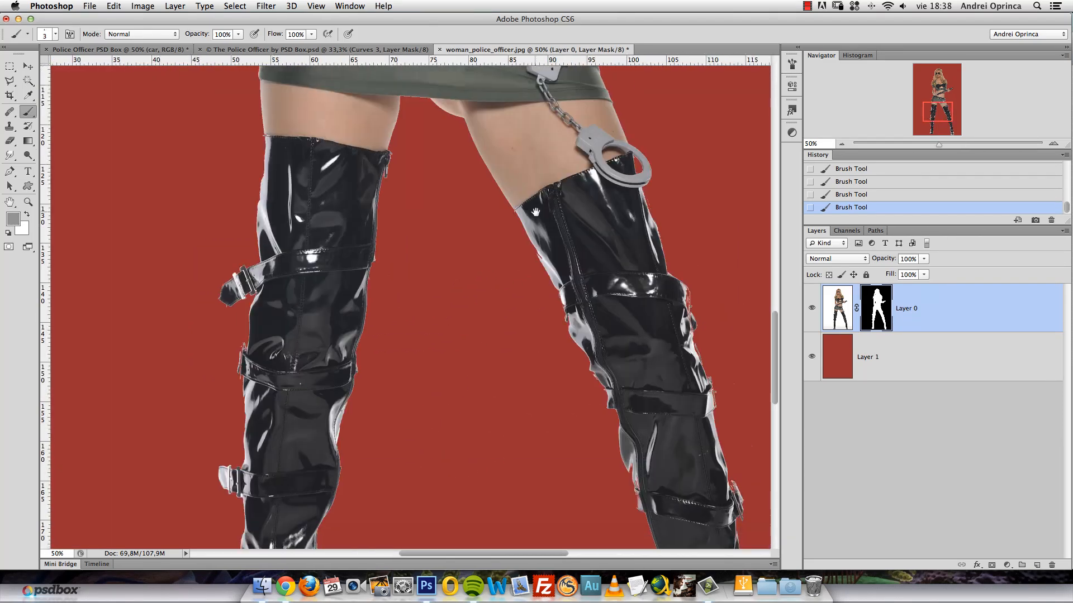
left_click_drag(651, 274, 495, 254)
key("super+space")
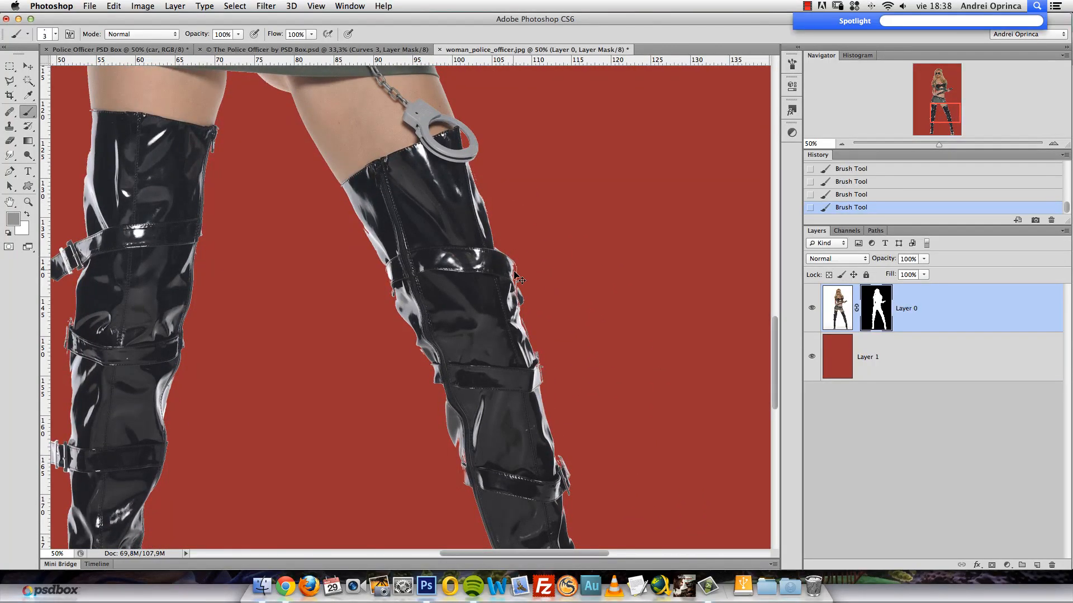
key("Escape")
scroll(504, 265, "down", 2)
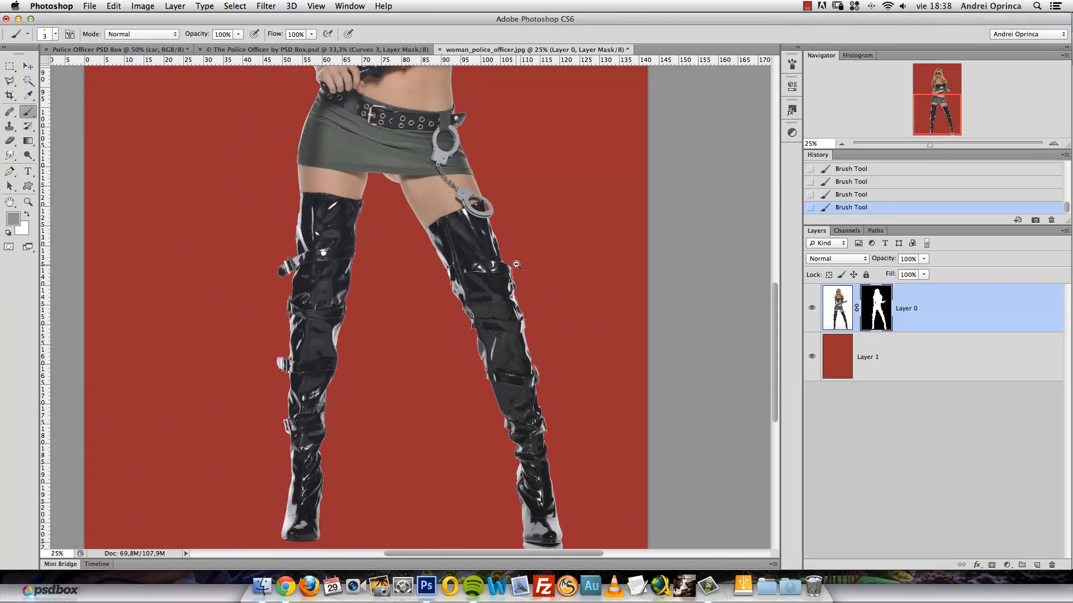
left_click(517, 265, "alt")
mouse_move(507, 239)
left_mouse_down()
mouse_move(512, 347)
mouse_move(495, 257)
left_mouse_up()
scroll(471, 304, "down", 2)
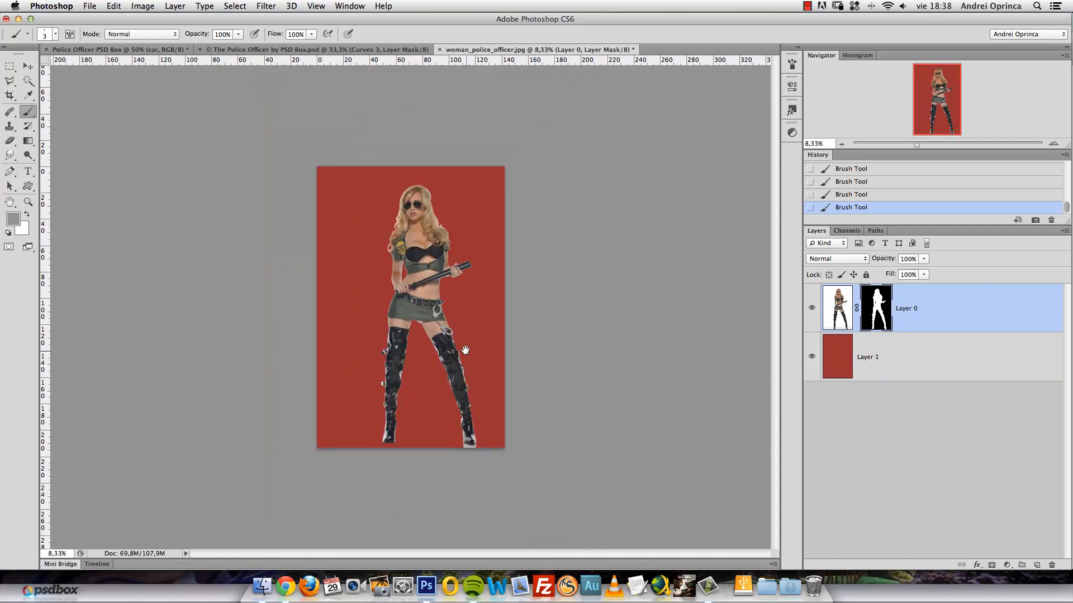
scroll(464, 351, "up", 5)
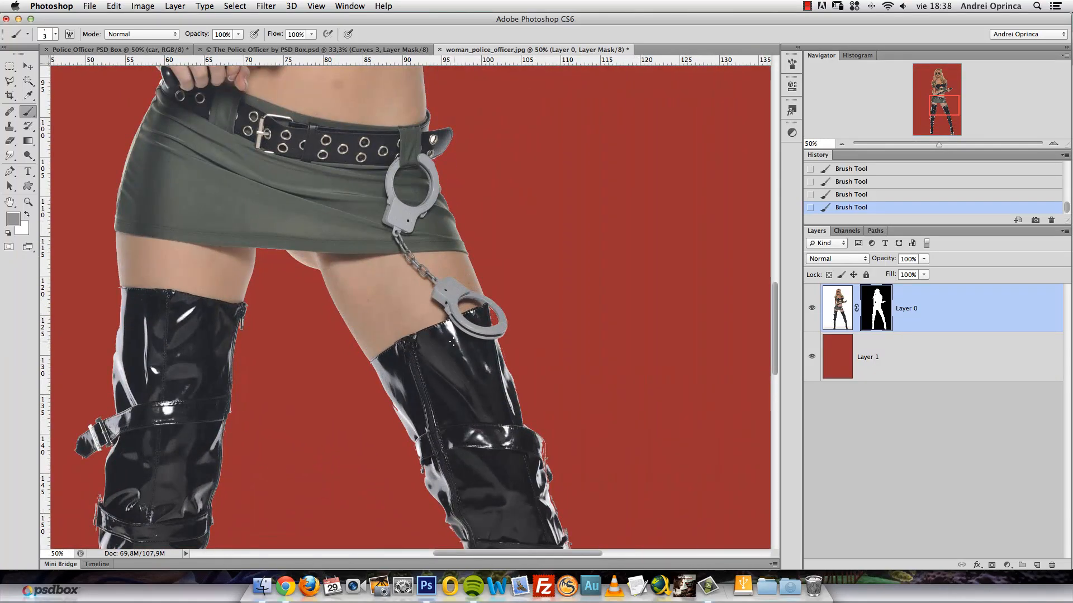
scroll(442, 276, "down", 3)
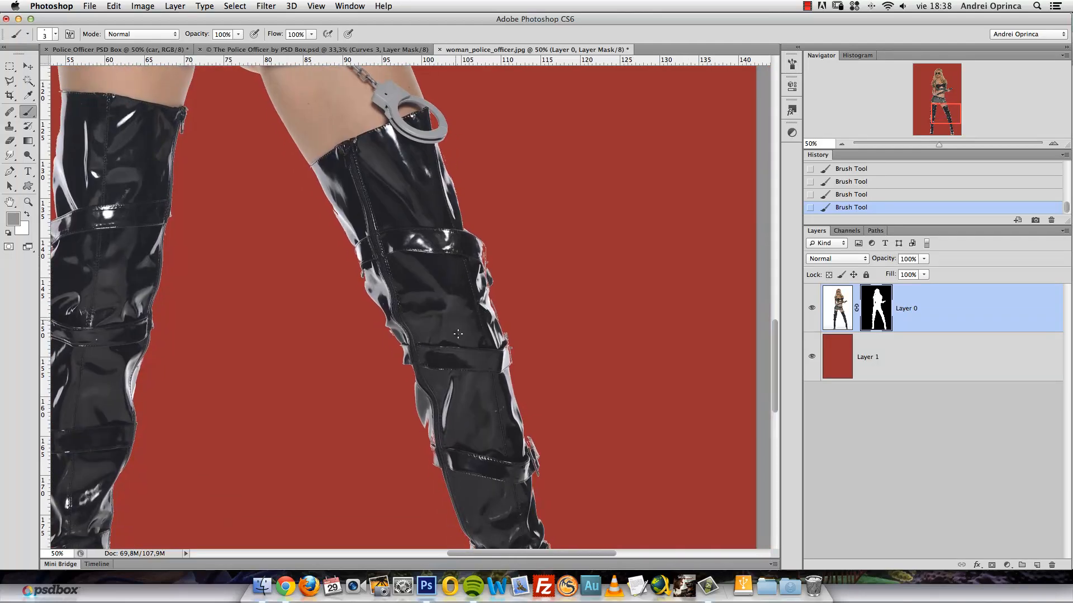
scroll(449, 387, "down", 1)
scroll(432, 350, "down", 1)
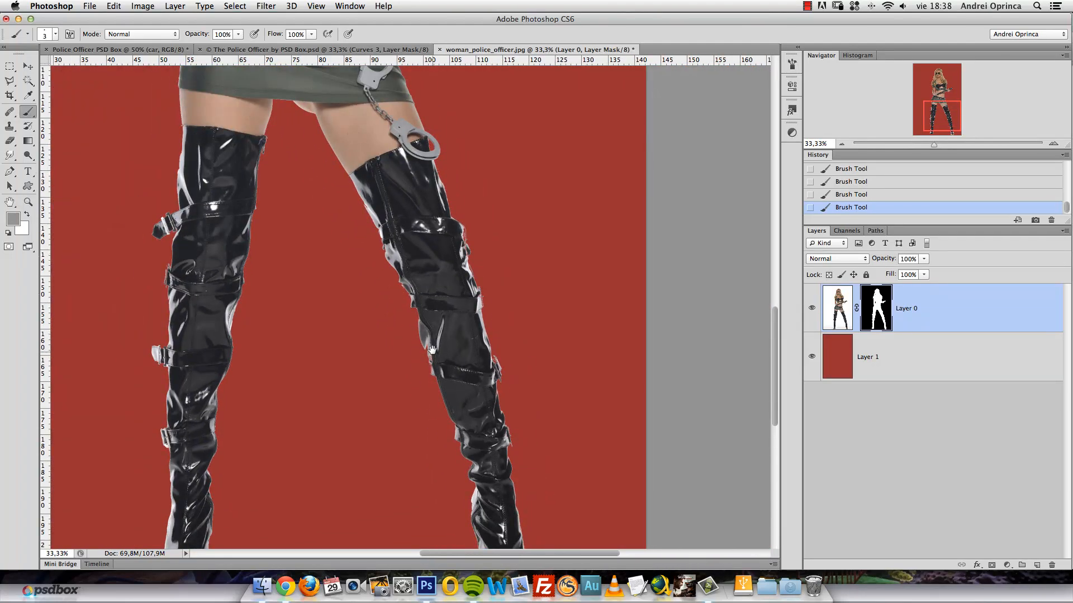
scroll(433, 352, "up", 1)
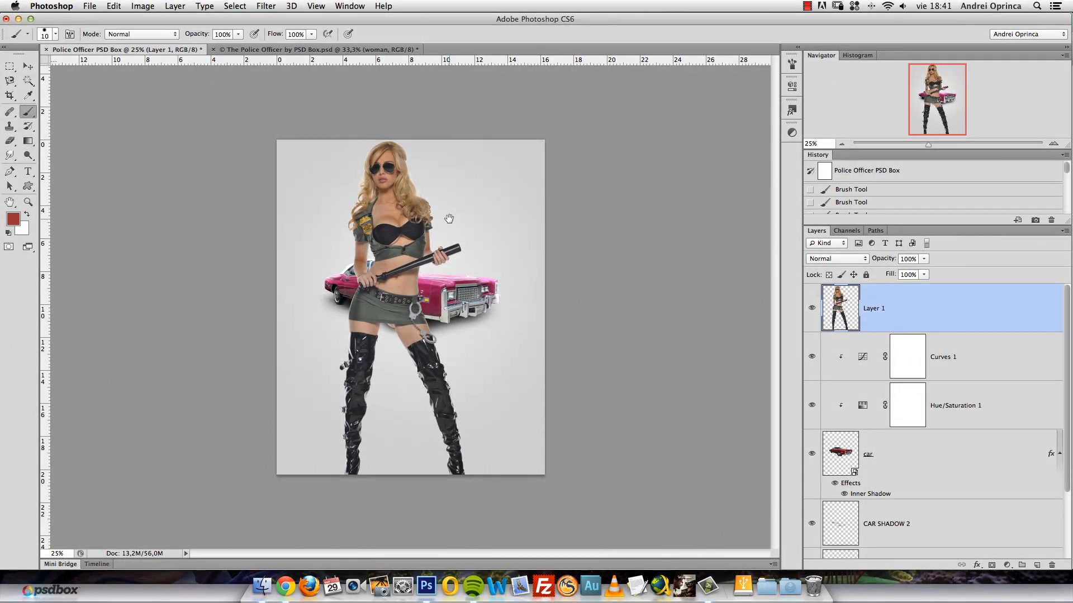
Move the pasted woman on Layer 1 slightly to the right in front of the car.
scroll(441, 216, "up", 2)
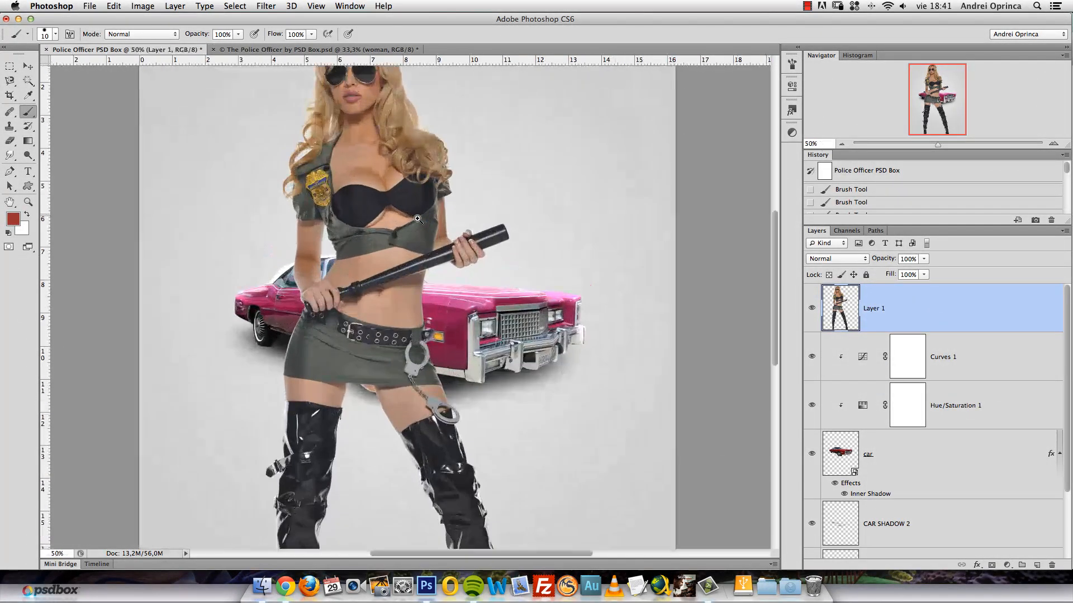
key("v")
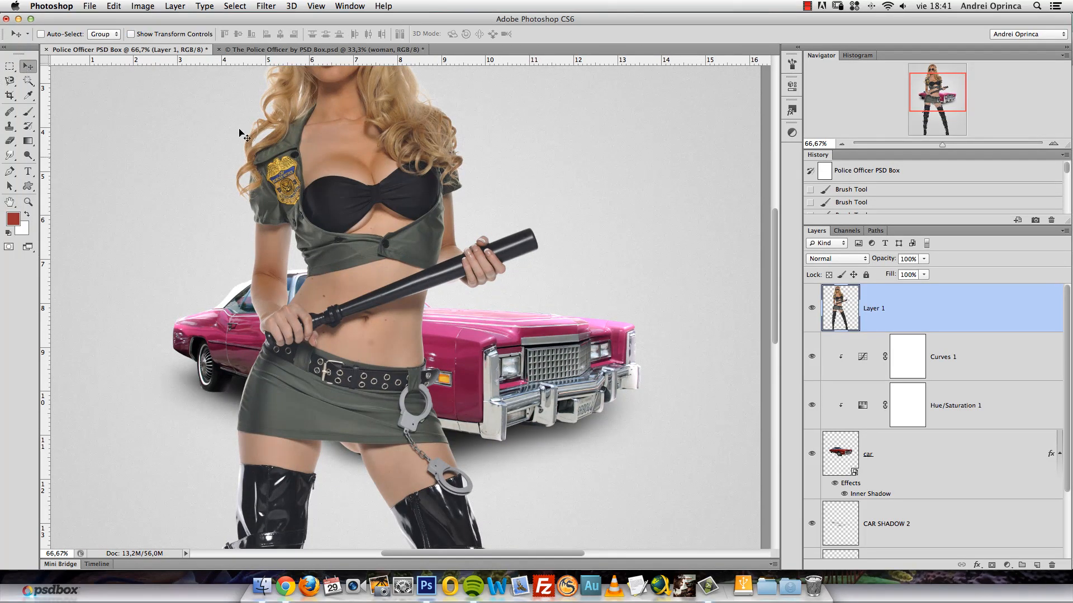
scroll(380, 258, "up", 1)
left_click_drag(380, 259, 493, 12)
left_click_drag(610, 342, 570, 319)
left_click_drag(429, 201, 472, 300)
left_click(465, 244, "alt")
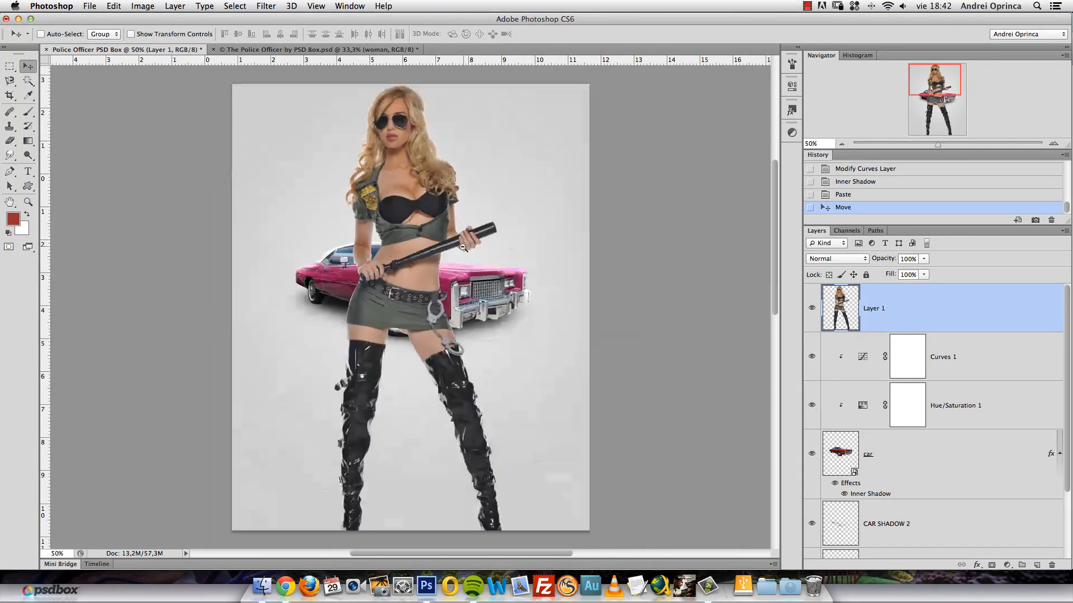
Rename Layer 1 as "woman" and convert it to a smart object.
double_click(875, 308)
type("woman")
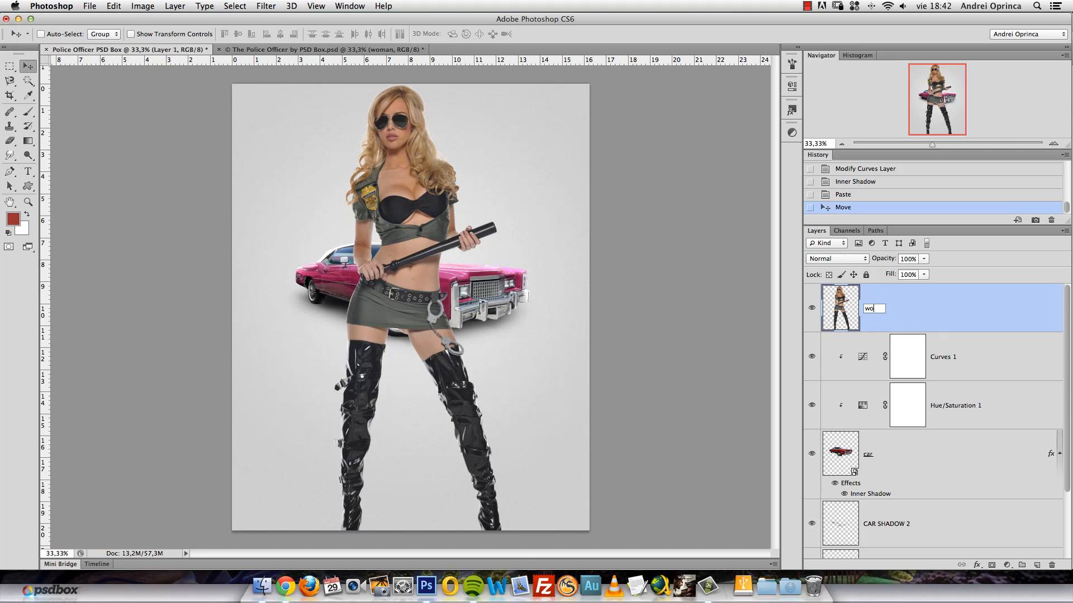
key("Return")
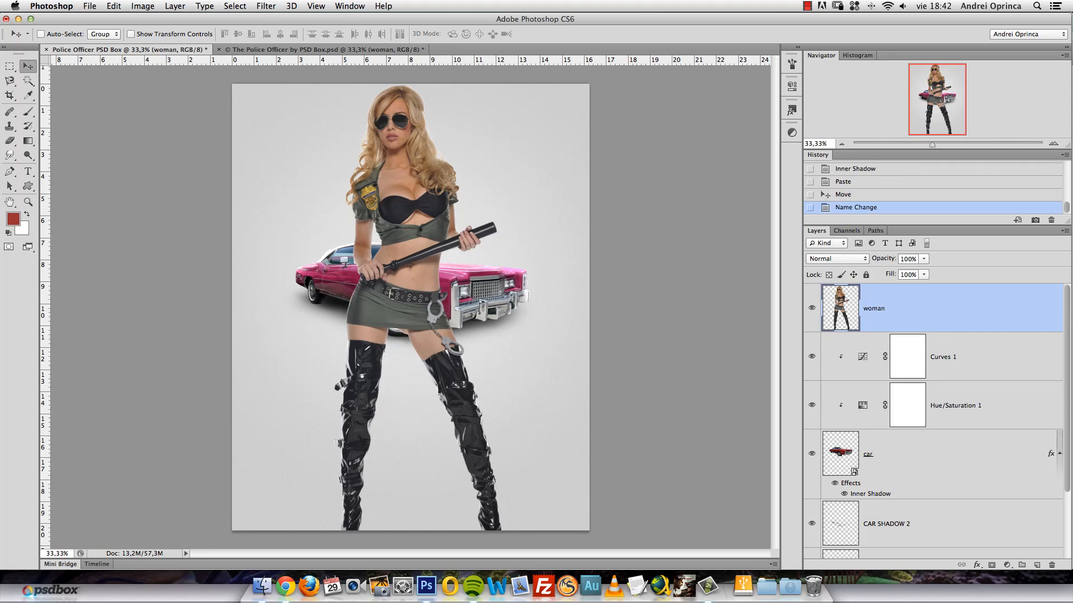
right_click(911, 309)
left_click(832, 244)
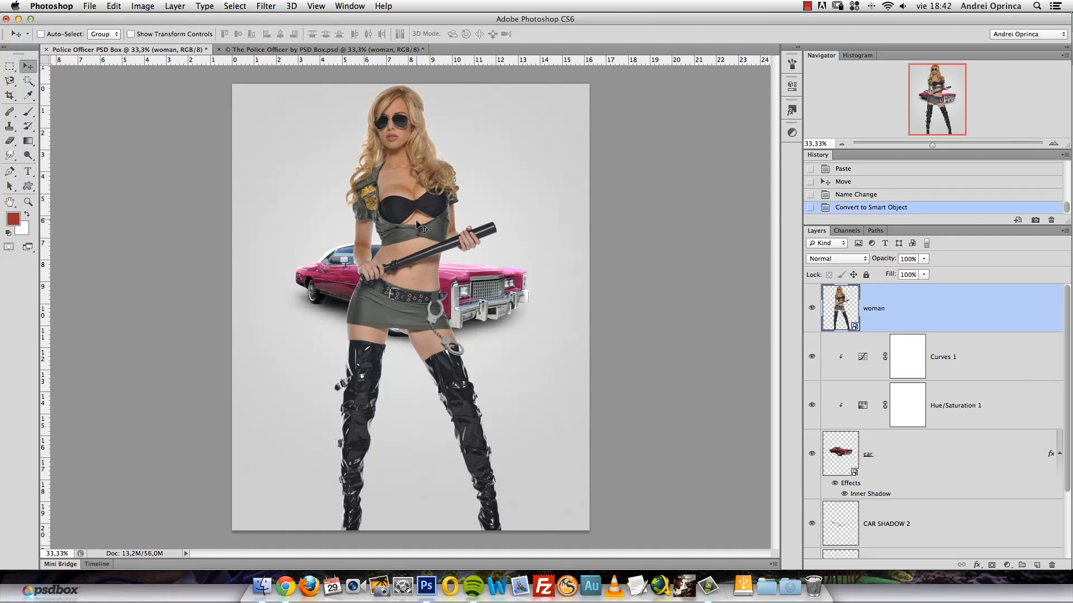
Scale the woman to about 64% and position her in front of the car, and show The Police Officer by PSD Box.psd for comparison.
key("ctrl+t")
left_click_drag(502, 87, 436, 268)
left_click_drag(404, 366, 387, 222)
left_click_drag(388, 328, 414, 291)
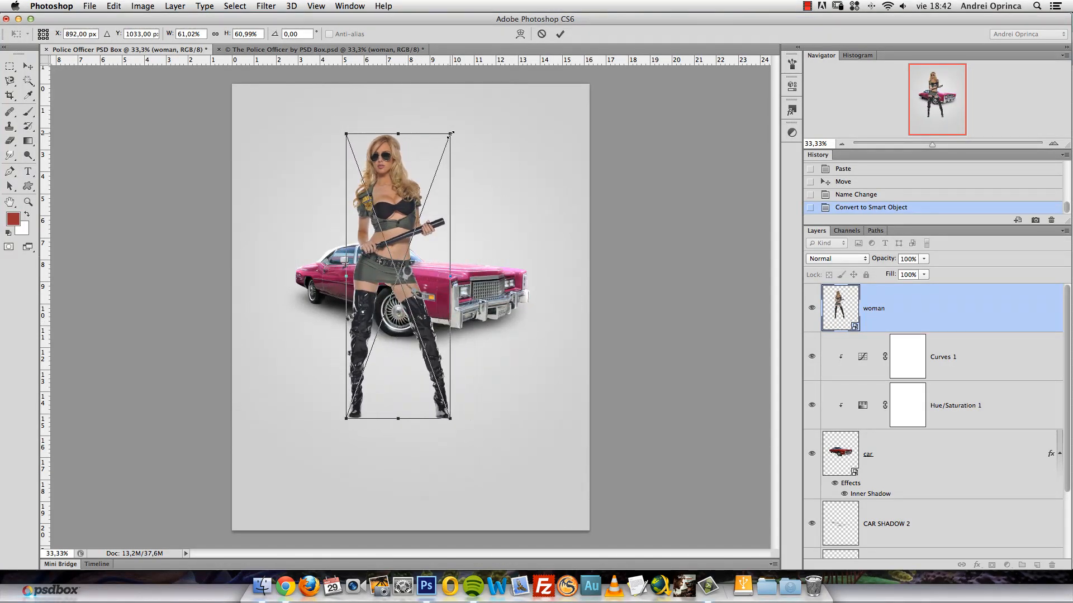
left_click_drag(451, 134, 456, 120)
mouse_move(436, 177)
left_mouse_down()
mouse_move(432, 223)
mouse_move(443, 185)
left_mouse_up()
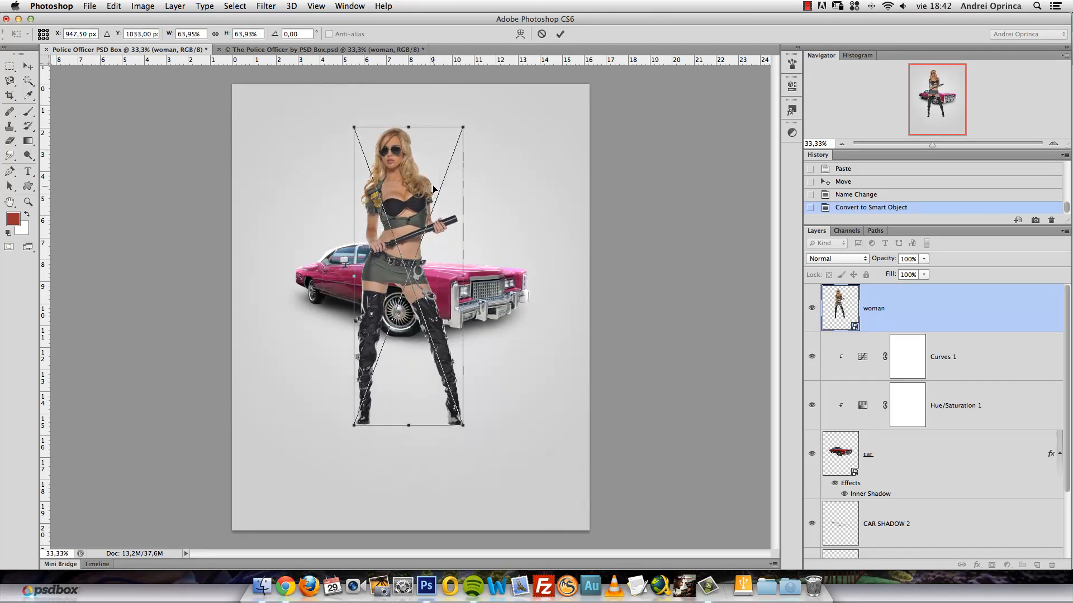
left_click(322, 52)
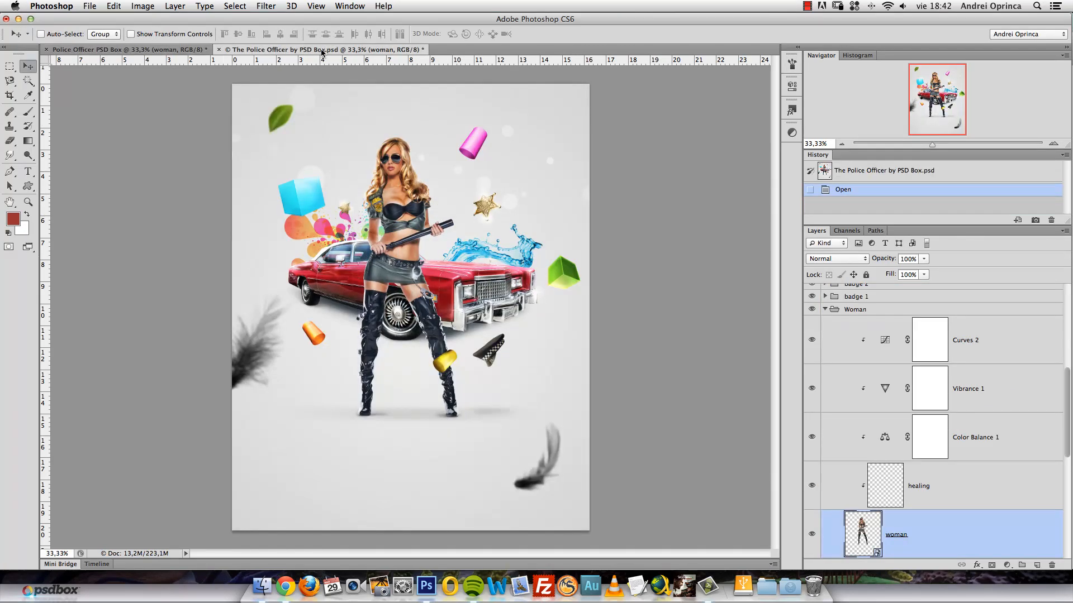
Return to the Police Officer PSD Box document, scale the woman to about 50.5%, and position her in front of the car.
left_click(189, 52)
key("ctrl+t")
left_click_drag(502, 82, 425, 296)
left_click_drag(381, 360, 387, 235)
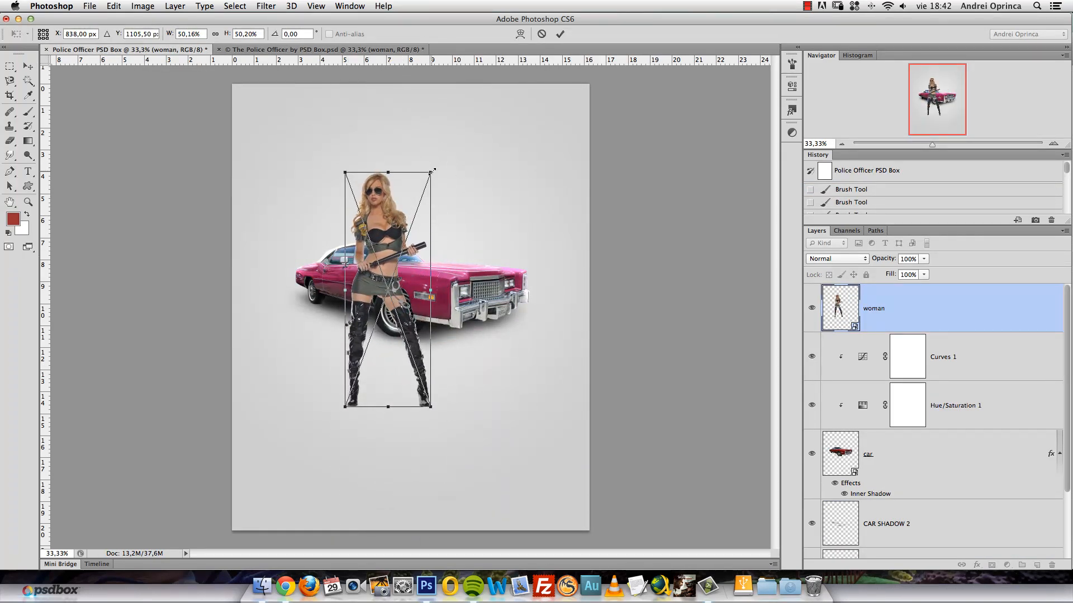
left_click_drag(433, 171, 447, 155)
mouse_move(400, 200)
left_mouse_down()
mouse_move(418, 206)
mouse_move(400, 211)
left_mouse_up()
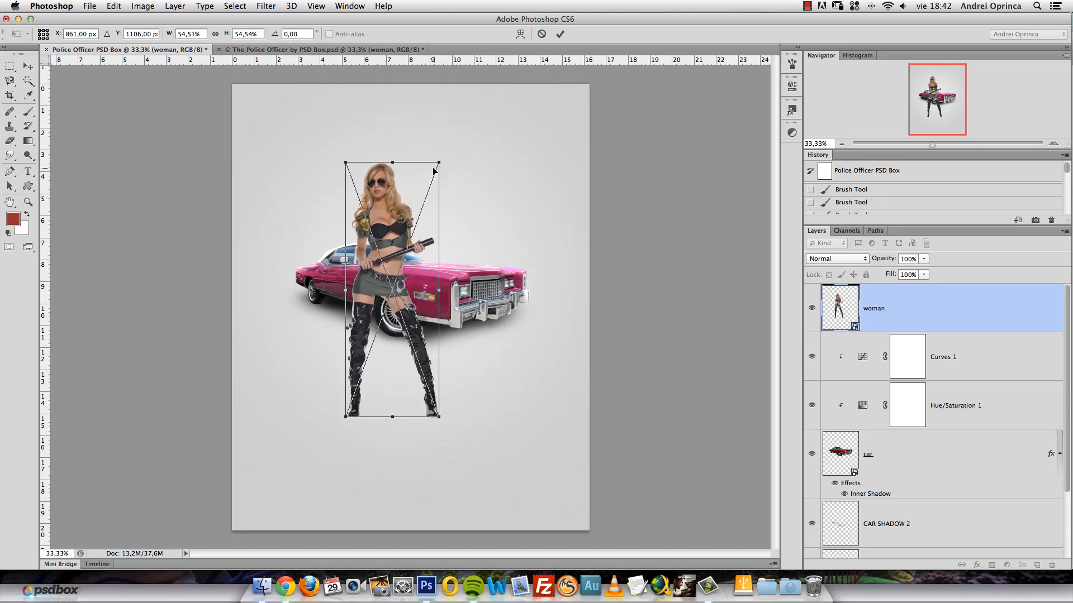
left_click_drag(439, 163, 445, 149)
mouse_move(408, 182)
left_mouse_down()
mouse_move(400, 202)
mouse_move(410, 179)
mouse_move(428, 172)
mouse_move(423, 181)
left_mouse_up()
left_click_drag(403, 224, 408, 209)
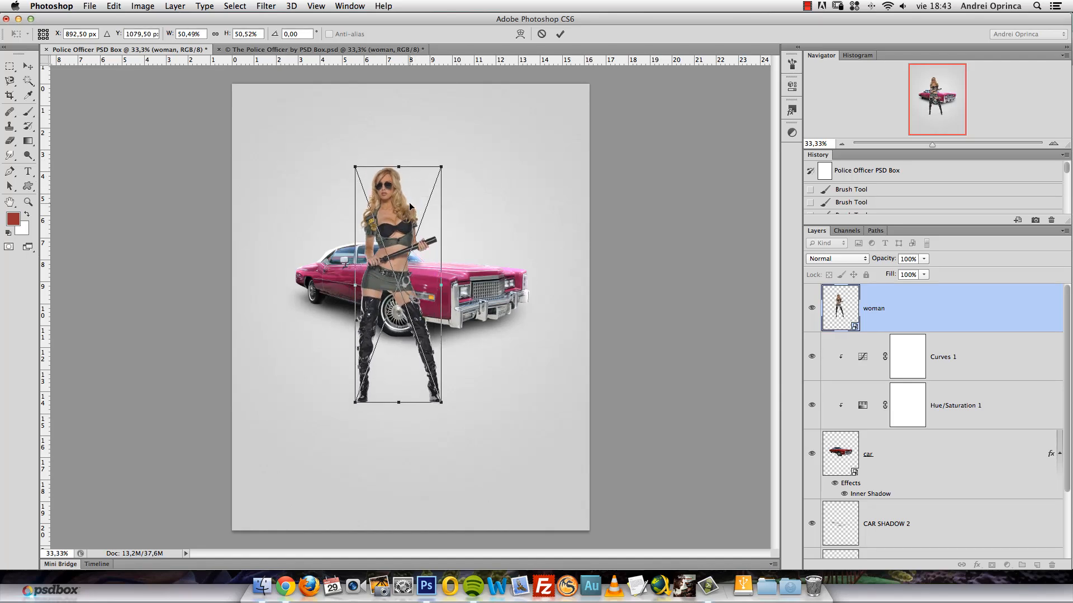
key("Return")
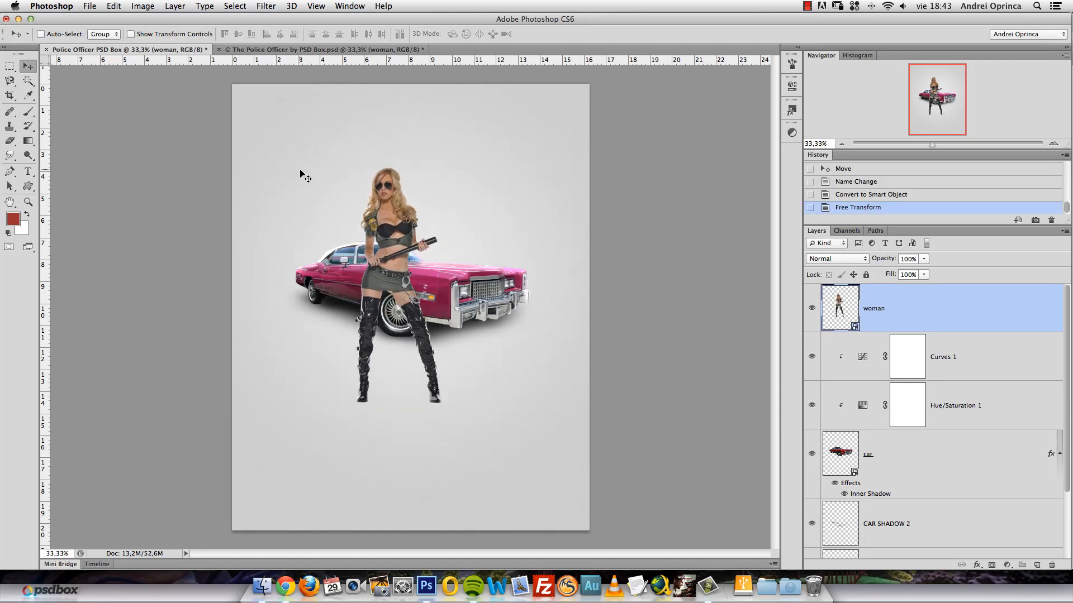
Examine the woman's skin, clothing and cutout edges at high magnification to find areas that need retouching.
key("super+1")
left_click_drag(400, 169, 434, 374)
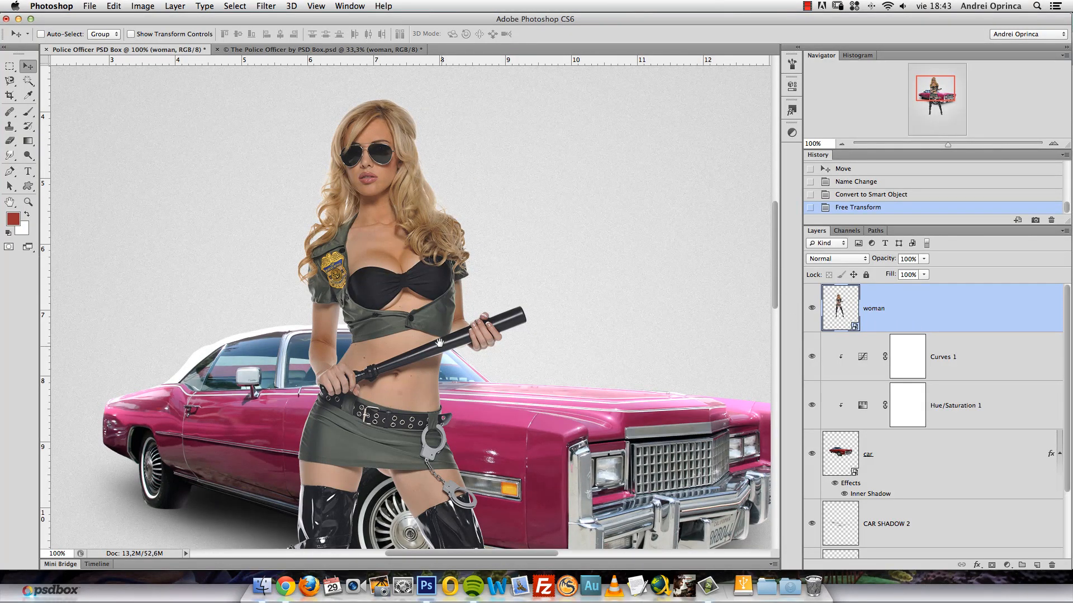
scroll(399, 224, "down", 3)
right_click(389, 250)
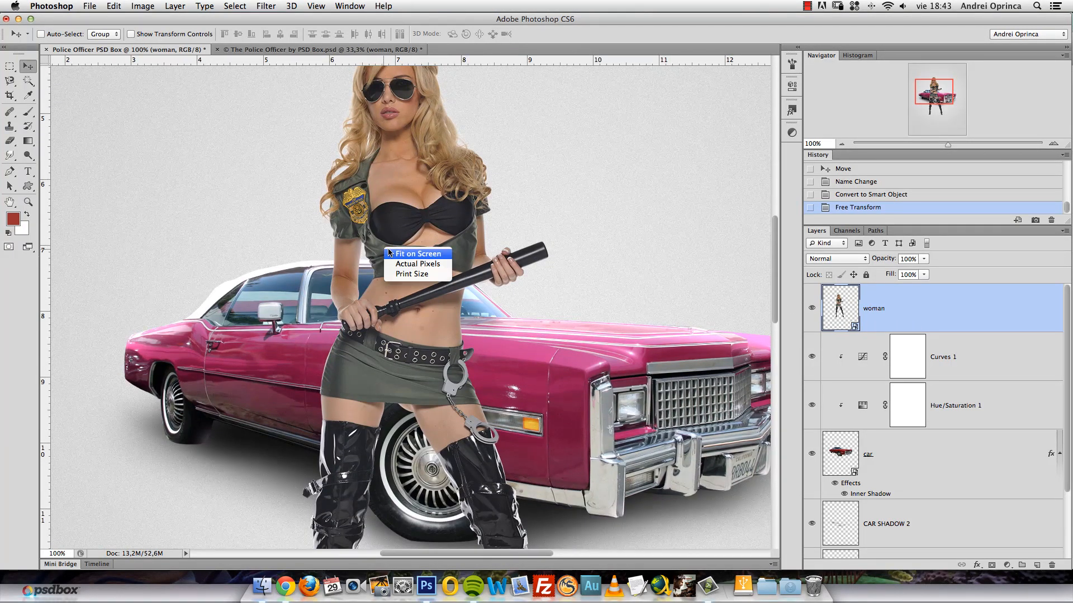
left_click(392, 252)
scroll(394, 248, "up", 5)
left_click_drag(392, 306, 448, 346)
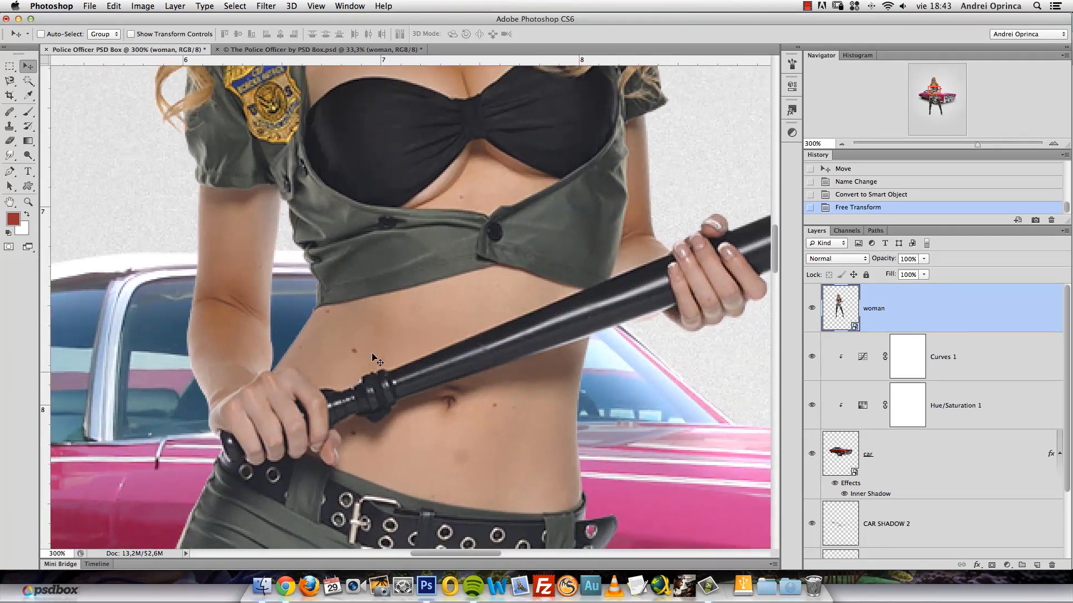
left_click_drag(553, 183, 519, 469)
left_click_drag(522, 200, 542, 363)
left_click_drag(485, 265, 519, 322)
left_click_drag(474, 395, 462, 308)
scroll(472, 387, "down", 5)
scroll(480, 316, "down", 3)
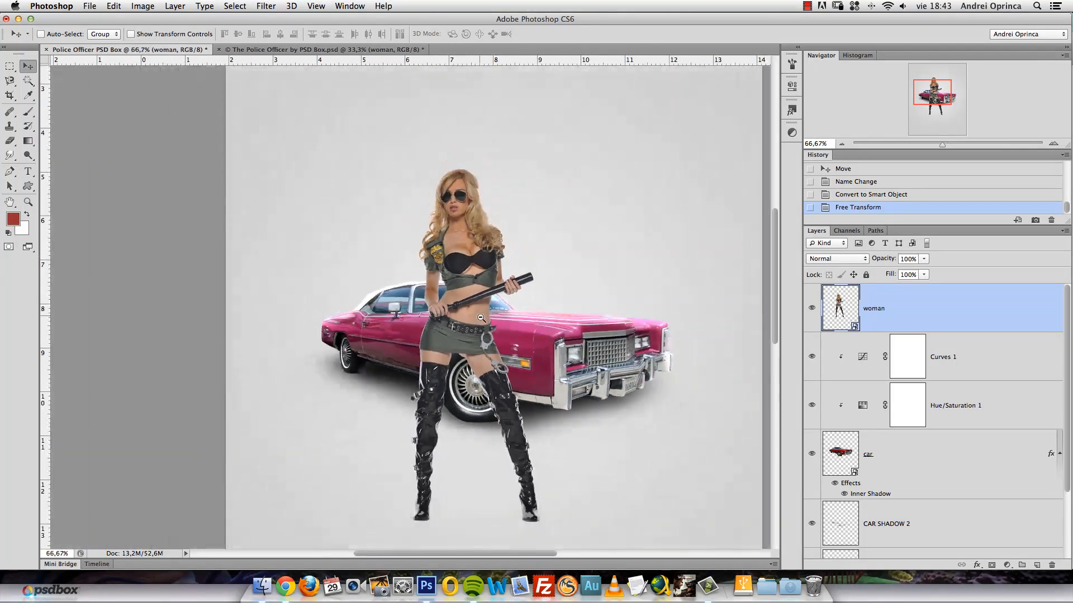
scroll(480, 301, "up", 6)
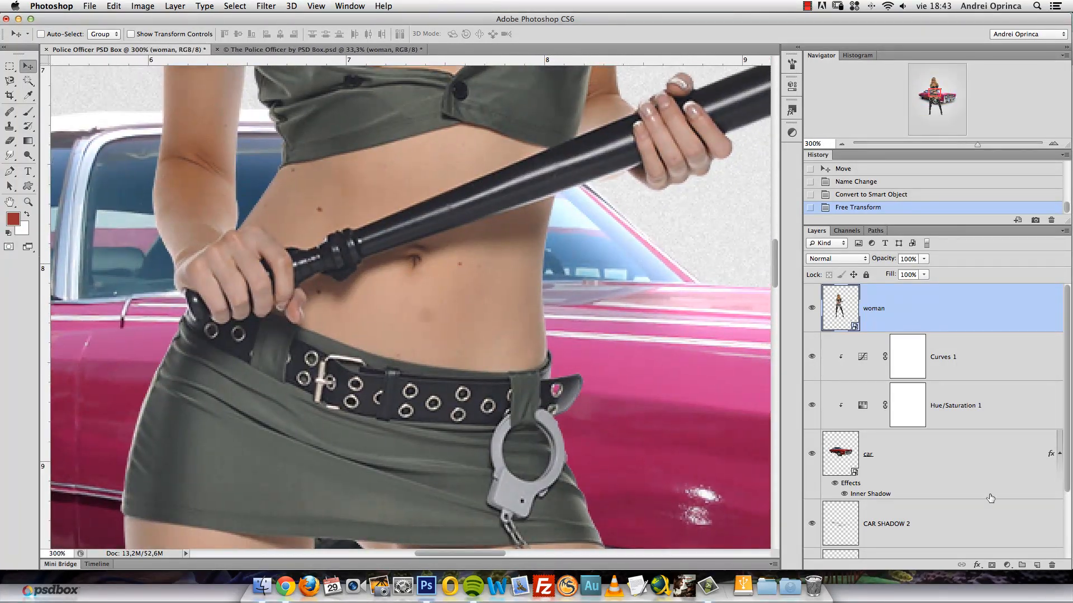
Add a new layer above the woman, clip it to her layer, and name it "woman cleaning".
left_click(1037, 565)
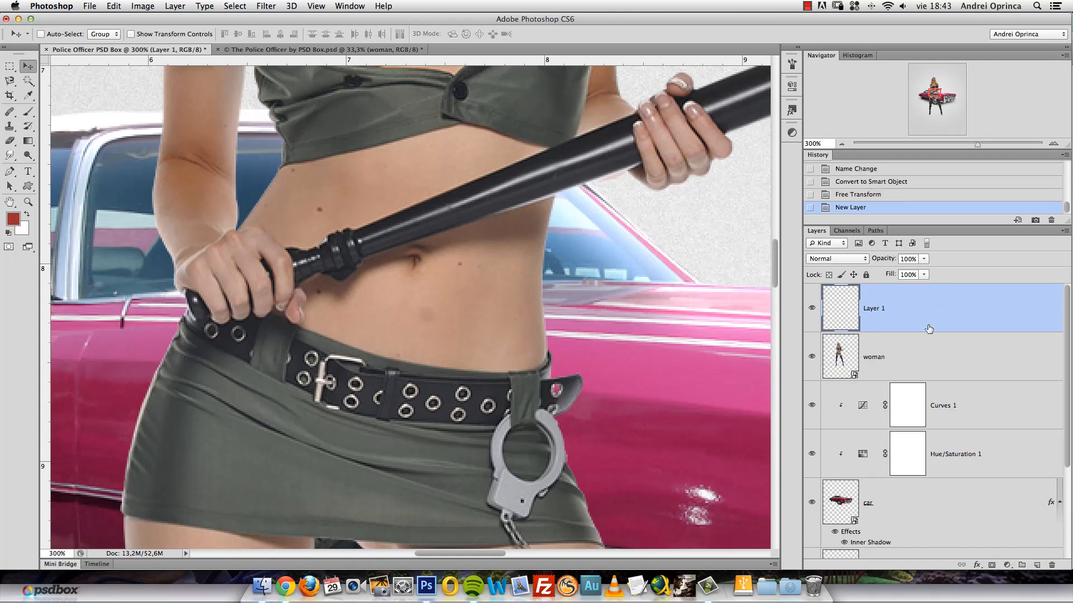
left_click(931, 336, "shift")
left_click(934, 312)
left_click(932, 329, "alt")
double_click(900, 309)
type("woman cleaning")
key("Return")
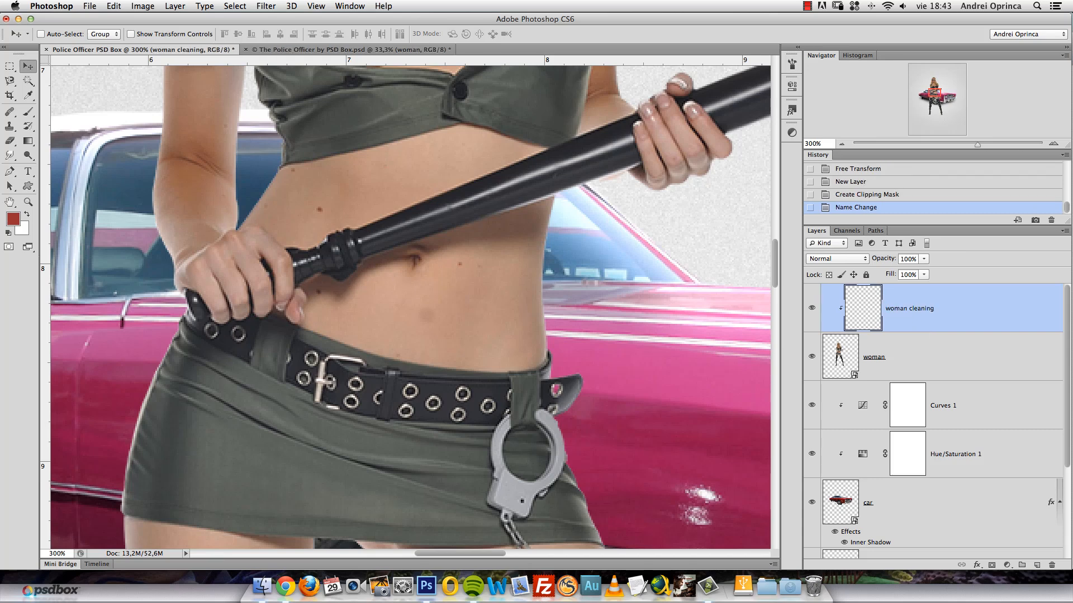
Remove the moles and blemishes on the woman's belly using the Spot Healing Brush with Sample All Layers enabled.
left_click_drag(10, 111, 50, 110)
key("bracketleft")
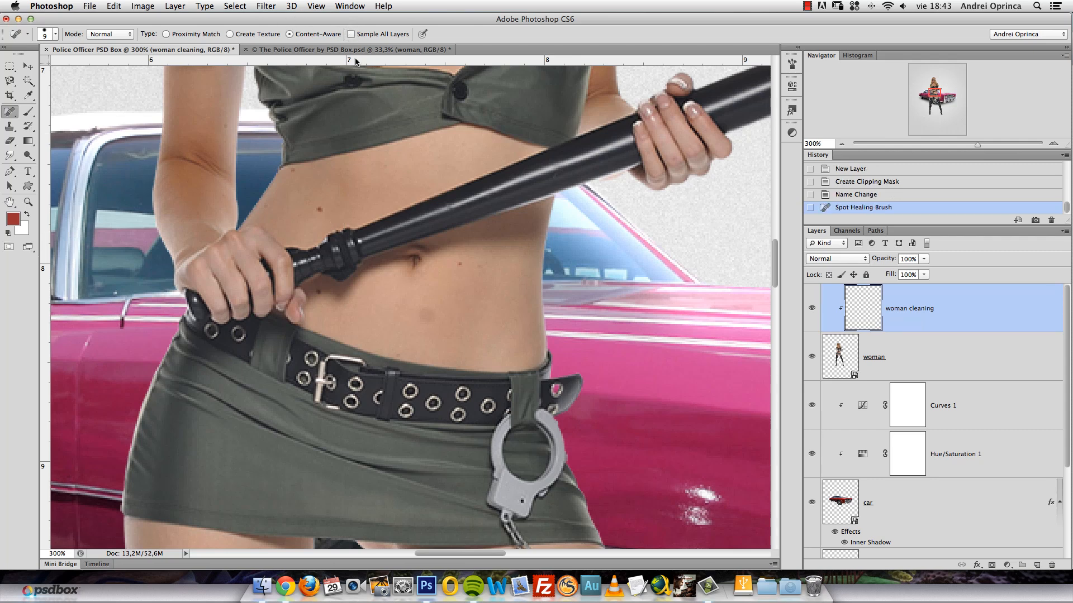
left_click(351, 35)
left_click_drag(437, 311, 429, 319)
left_click(463, 263)
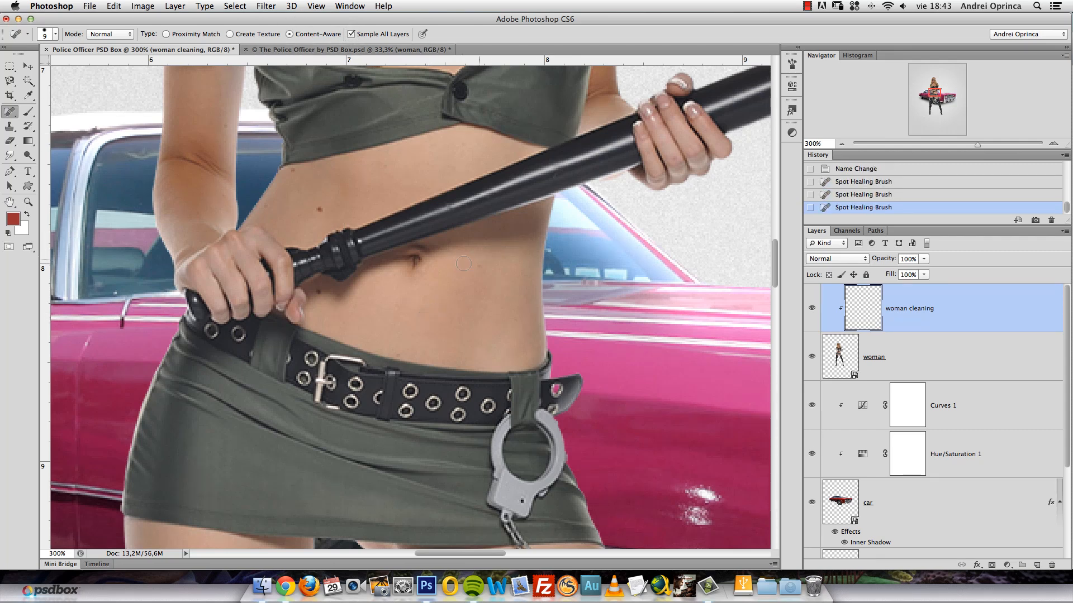
left_click(317, 209)
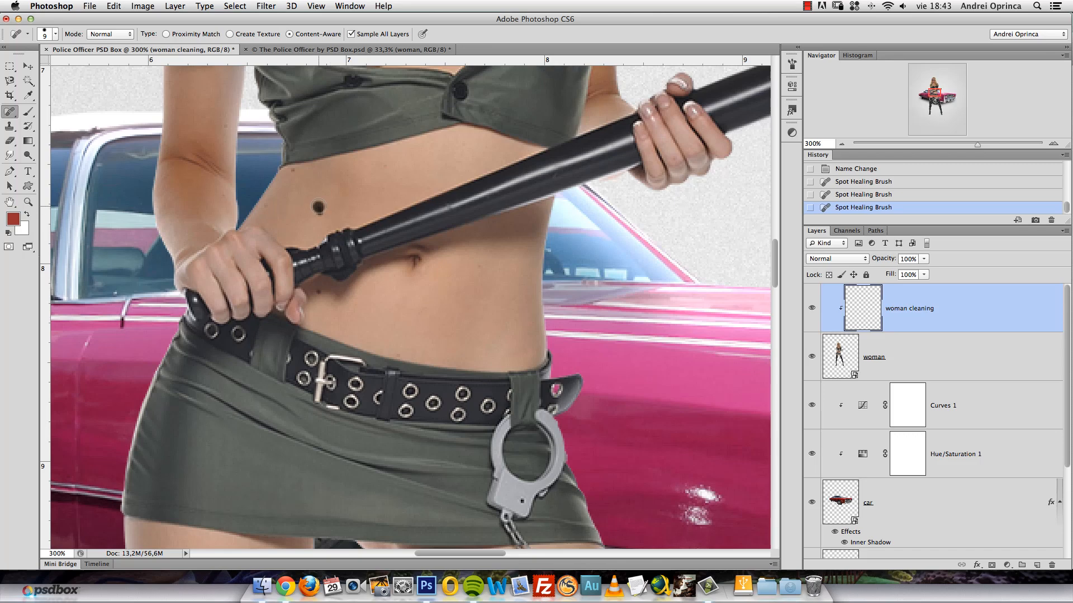
left_click(318, 292)
Heal the skin blemishes on the woman's thigh and just below her black top.
scroll(398, 330, "down", 10)
left_click_drag(353, 176, 315, 127)
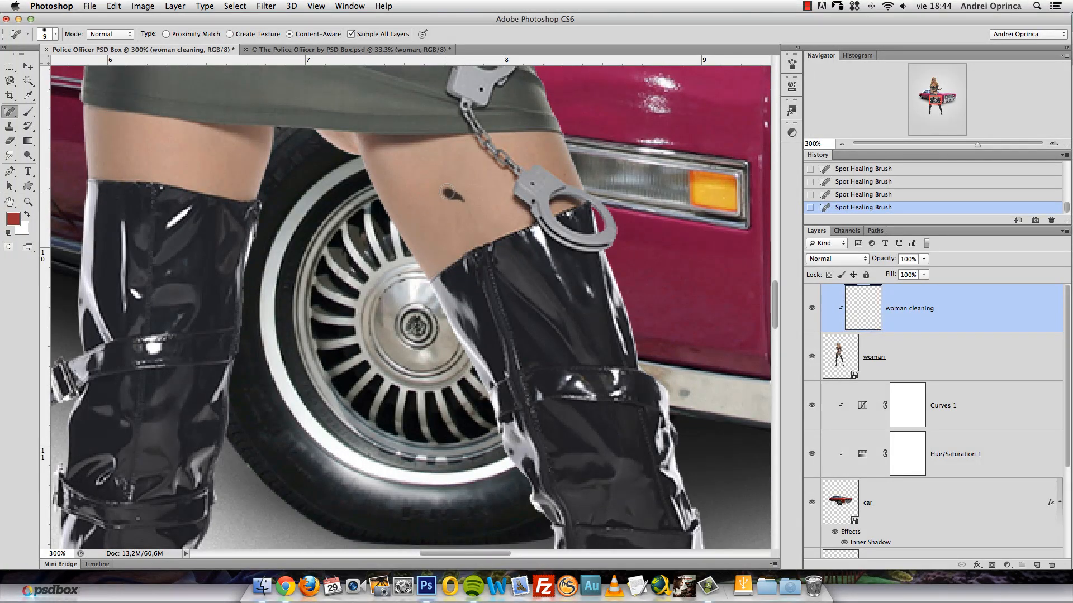
scroll(467, 221, "up", 15)
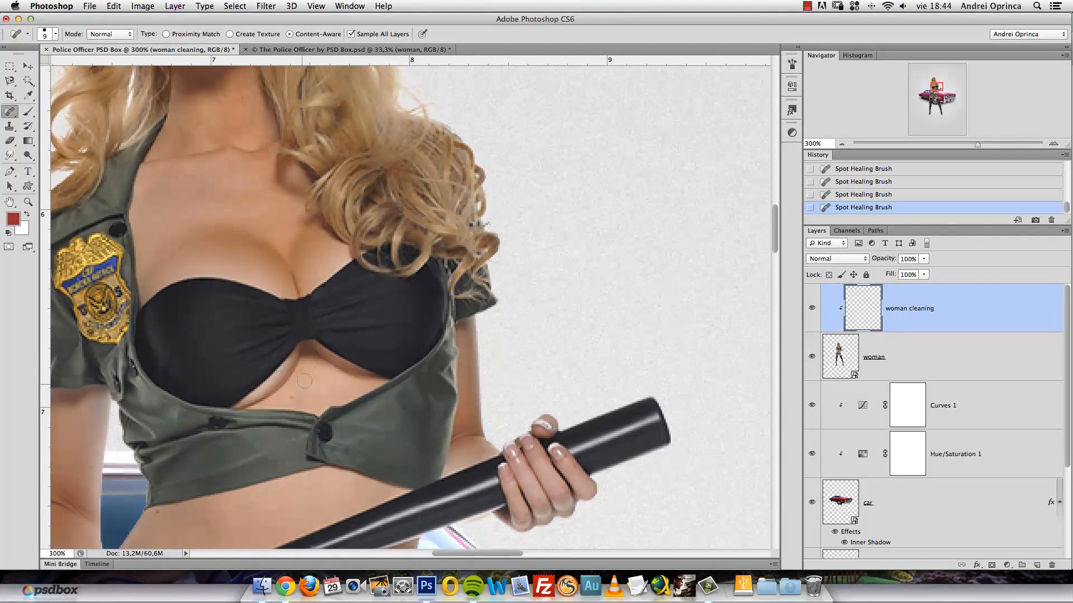
left_click(291, 401)
Heal the small spots on the woman's face and neck with the Spot Healing Brush.
left_click_drag(352, 257, 447, 308)
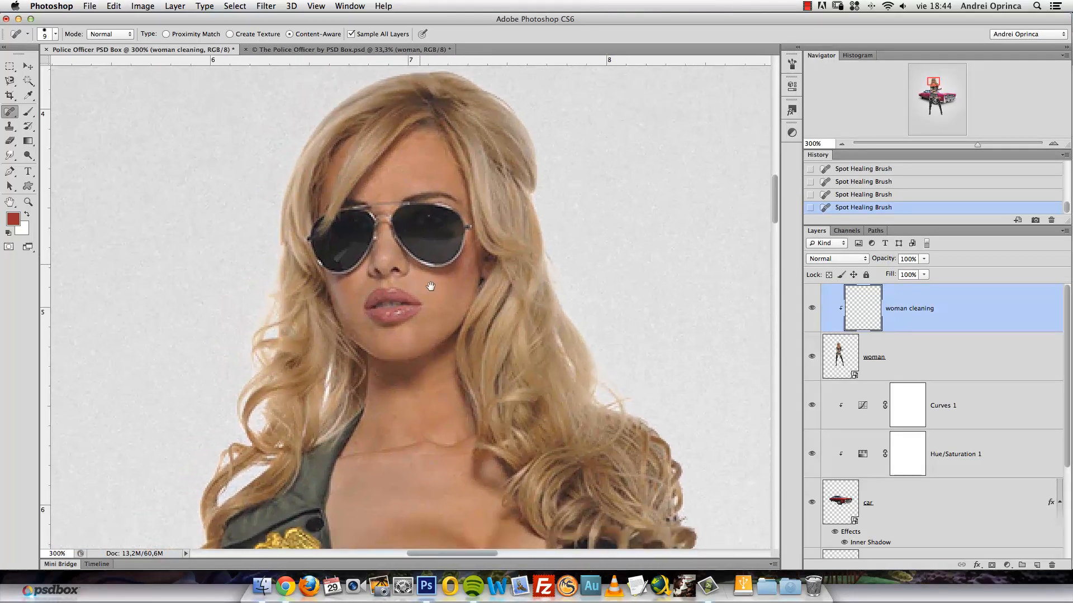
left_click(440, 306)
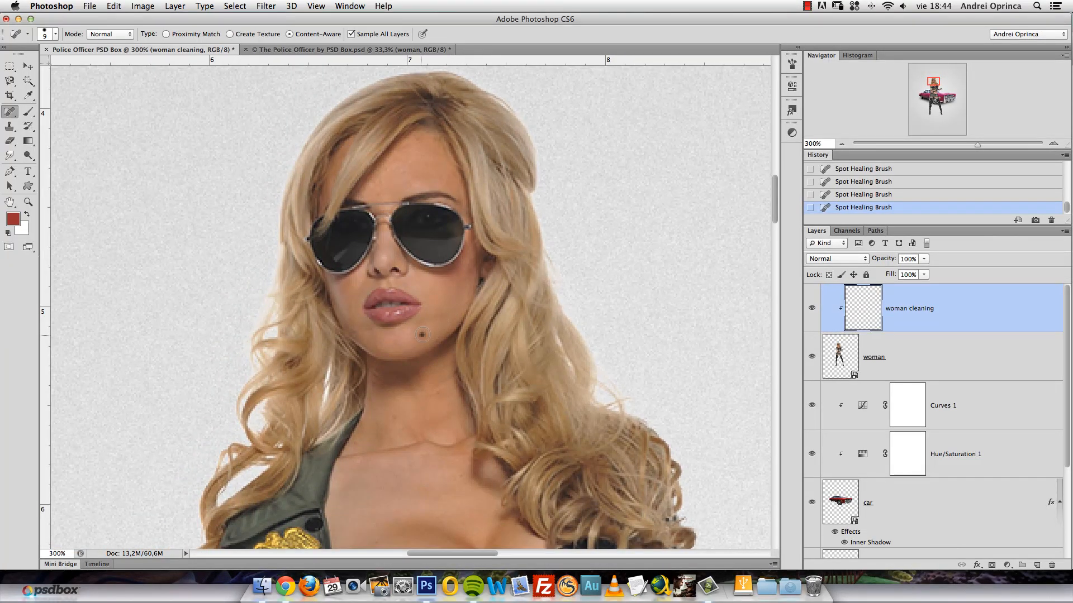
left_click_drag(426, 328, 425, 340)
left_click(379, 194)
left_click(398, 169)
left_click(388, 328, "alt")
left_click(388, 329, "alt")
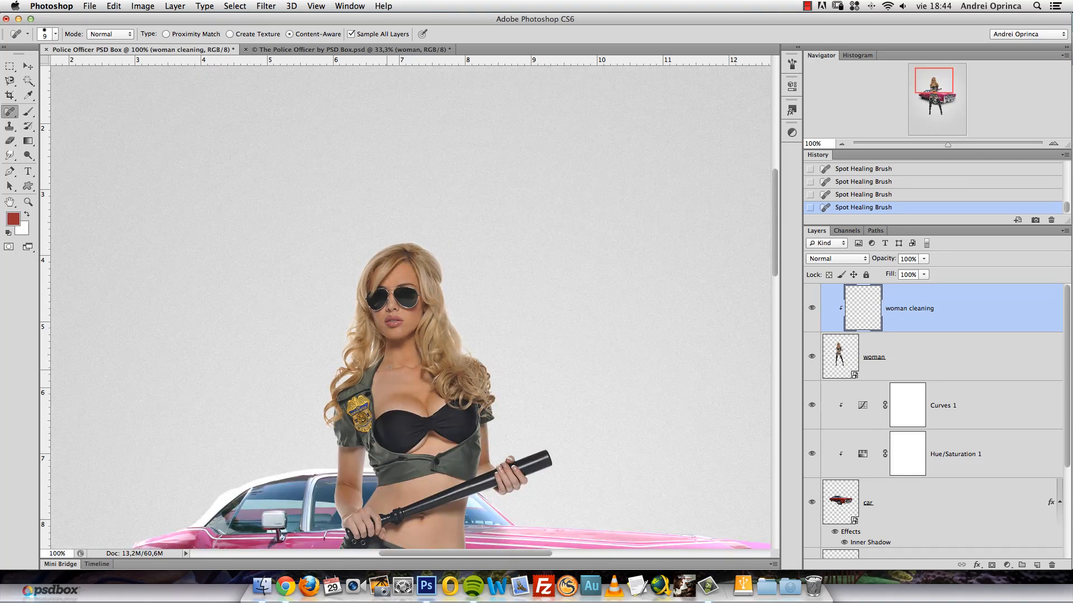
left_click(384, 367, "super")
left_click(385, 368, "super")
left_click(384, 368, "super")
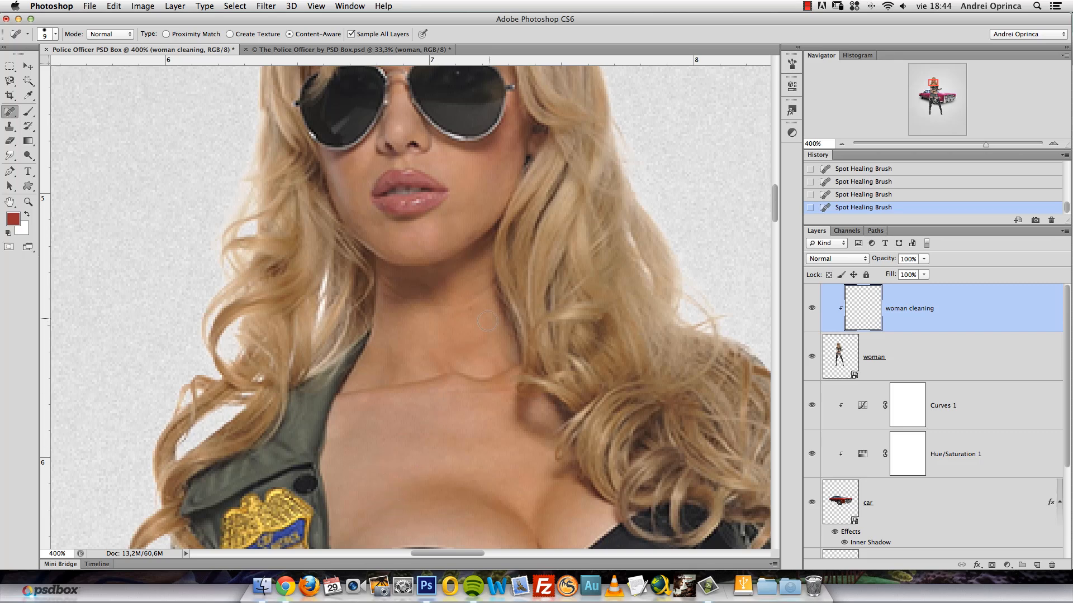
left_click(471, 305)
Review the retouched skin from a close-up of the neck and chest out to the woman and car together.
left_click_drag(412, 373, 392, 328)
key("super+space")
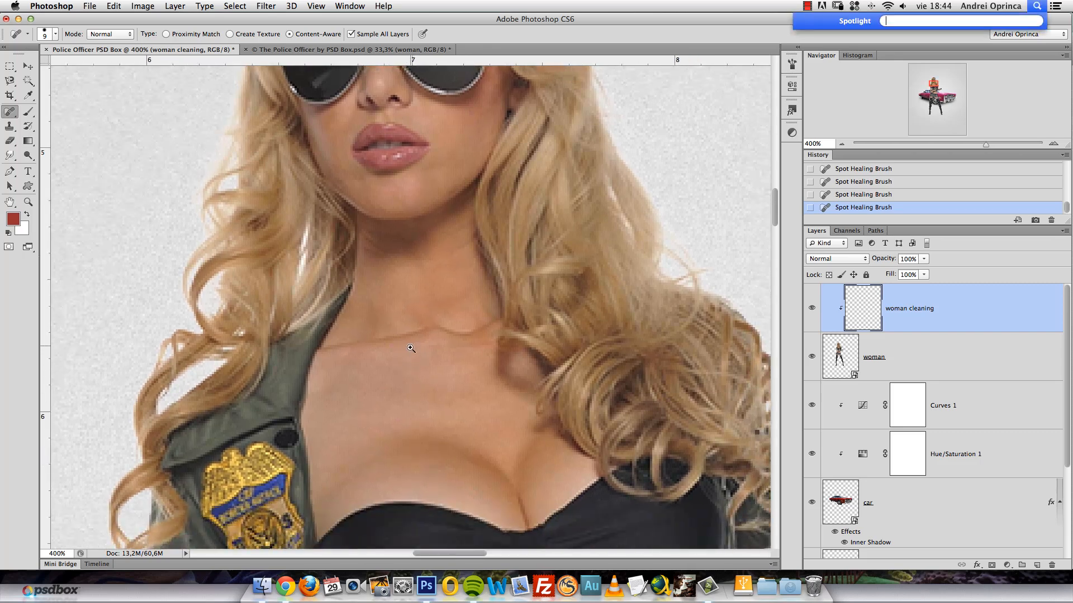
left_click(423, 348, "alt+super")
left_click(423, 347, "alt+super")
left_click(423, 348, "alt+super")
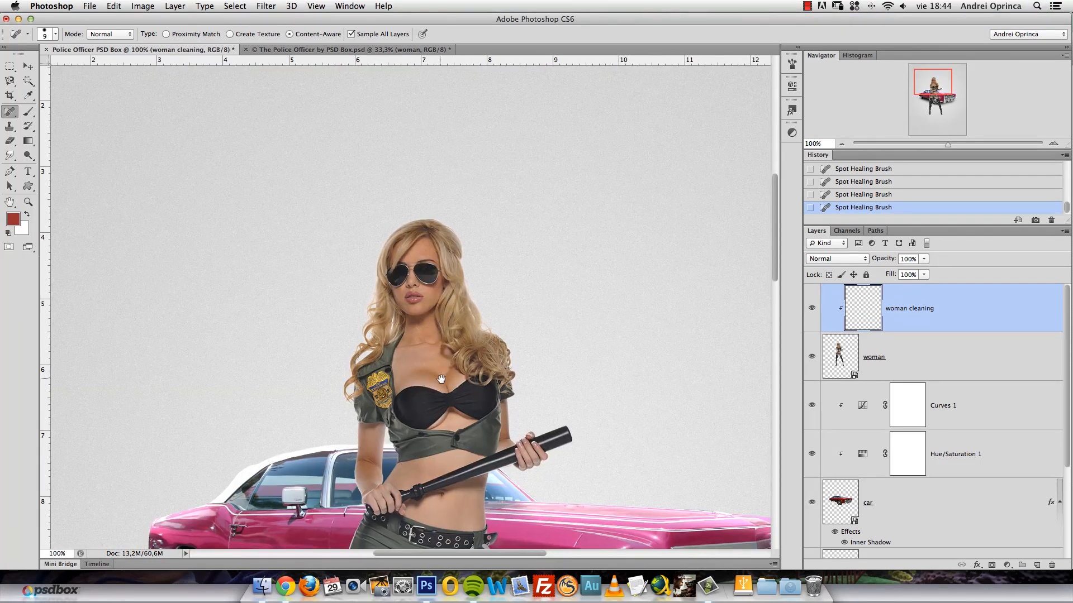
left_click_drag(441, 379, 359, 228)
left_click(359, 228, "alt+super")
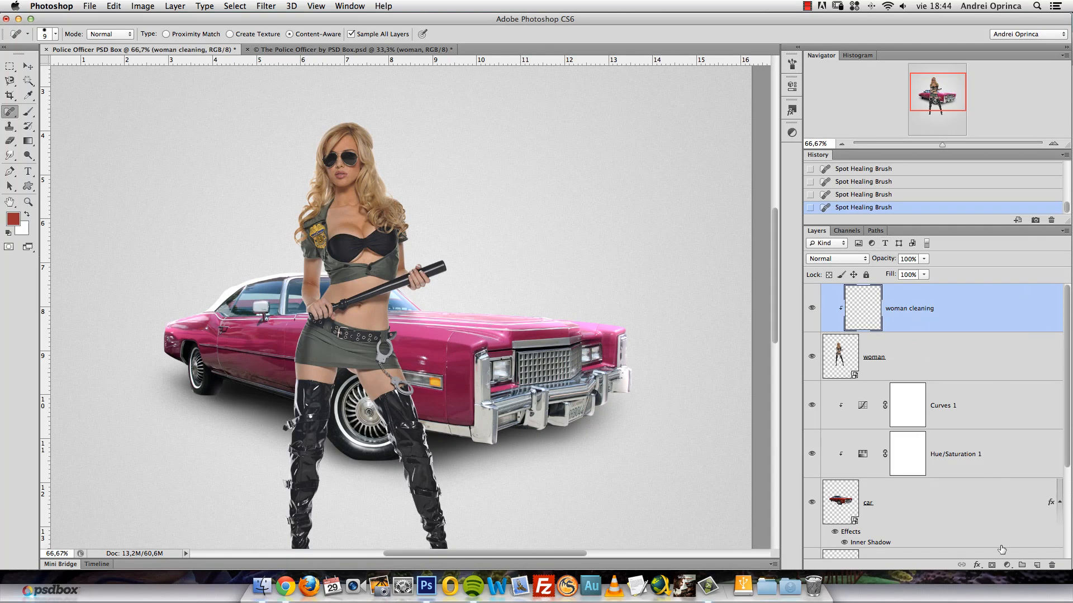
Add a Color Balance adjustment layer above "woman cleaning" and clip it to the woman.
left_click(1007, 565)
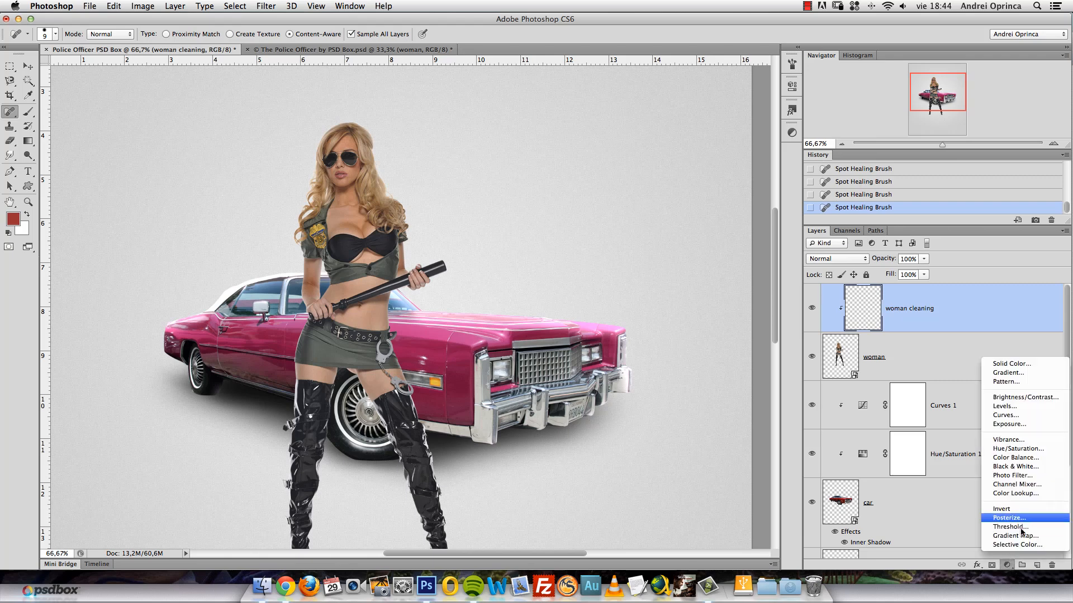
left_click(1026, 458)
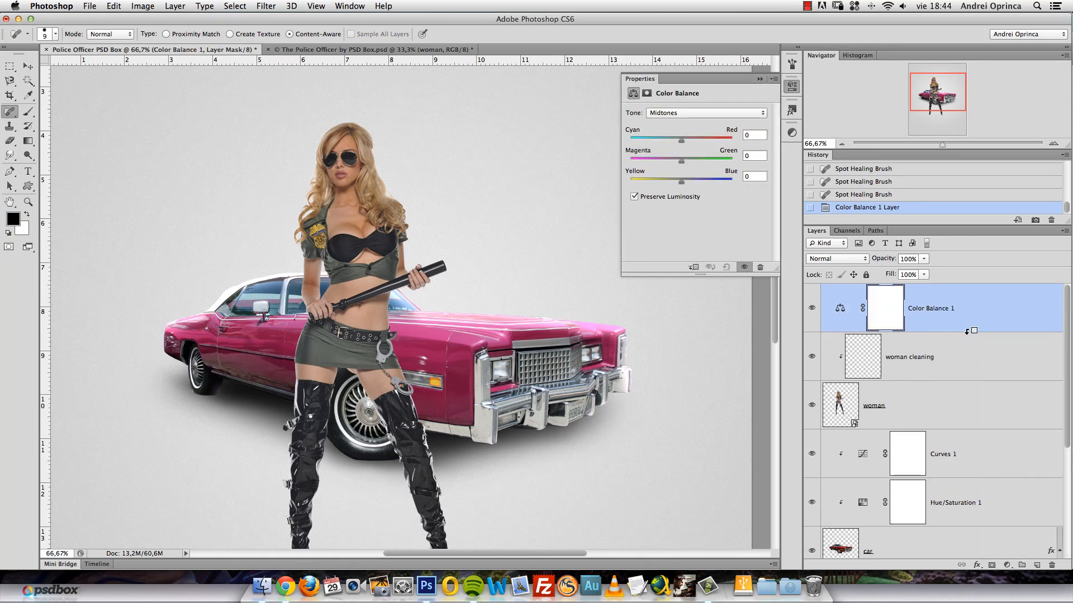
left_click(967, 332, "alt")
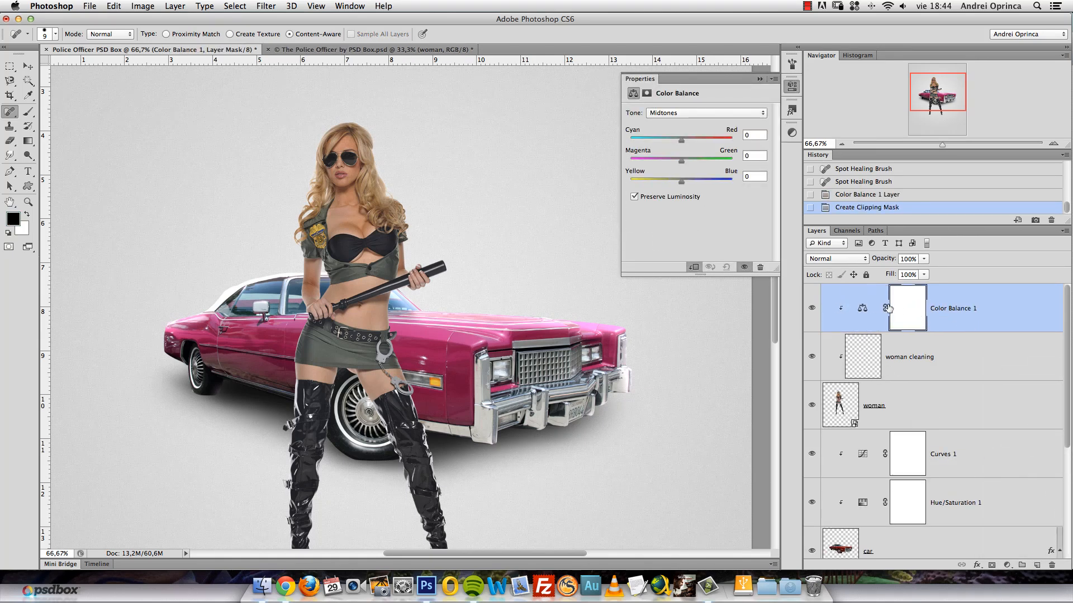
Set the Color Balance shadows to -6 for Cyan–Red and -1 for Yellow–Blue.
left_click(721, 113)
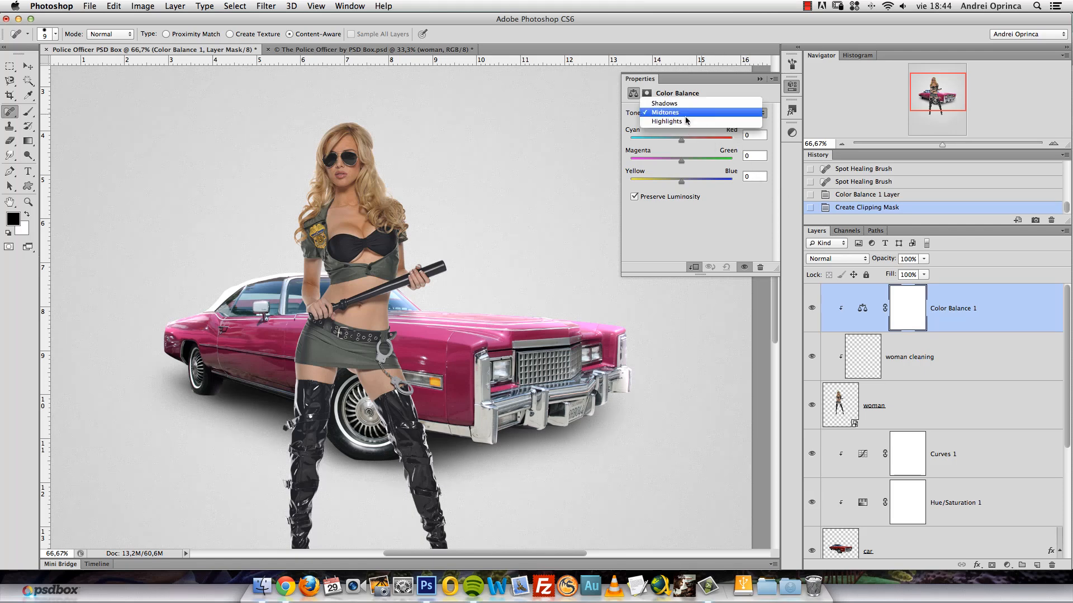
left_click(737, 103)
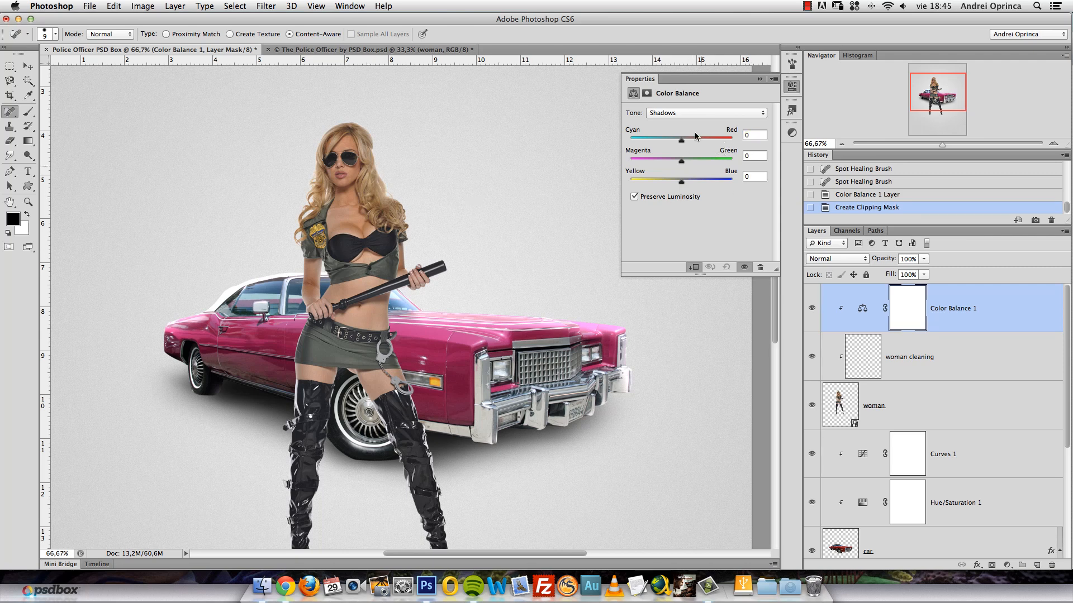
left_click(699, 115)
left_click(683, 116)
type("6")
key("Tab")
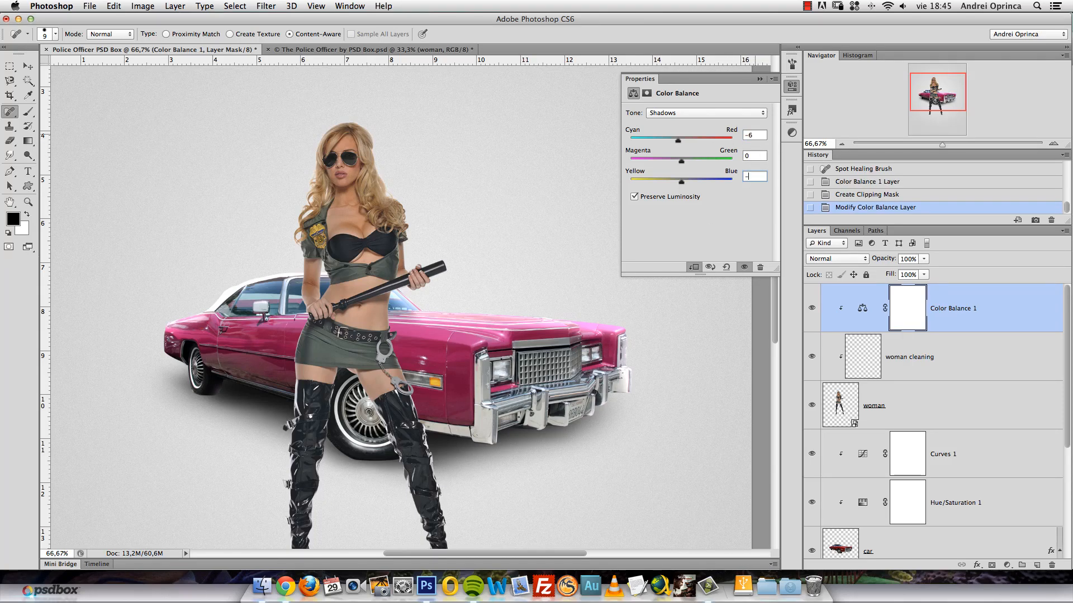
Set the Color Balance midtones to -3 for Cyan–Red, -6 for Magenta–Green, and 2 for Yellow–Blue.
left_click(688, 113)
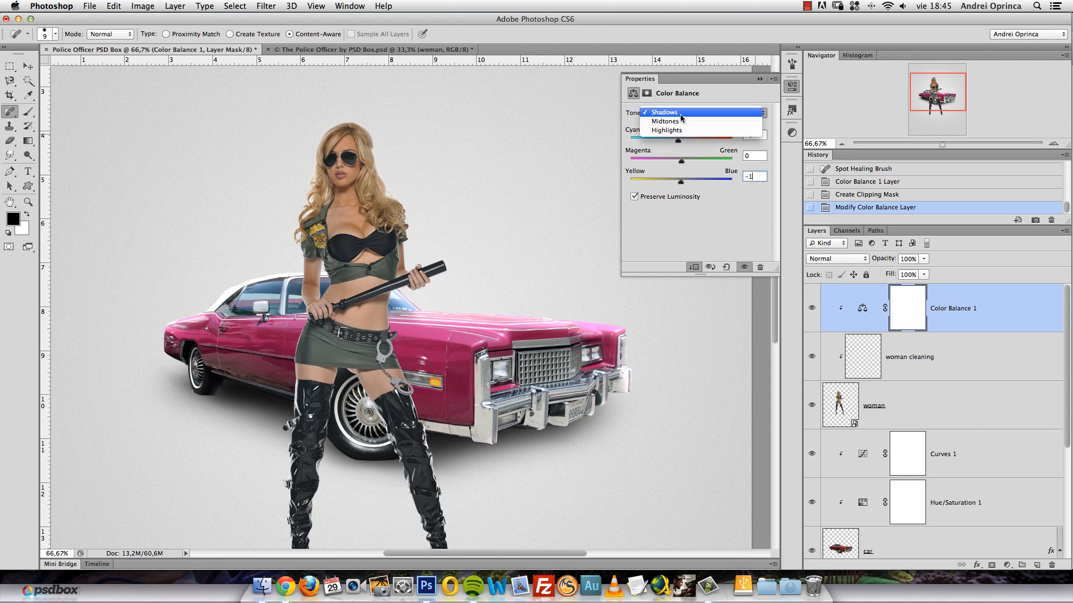
left_click(689, 121)
left_click(753, 135)
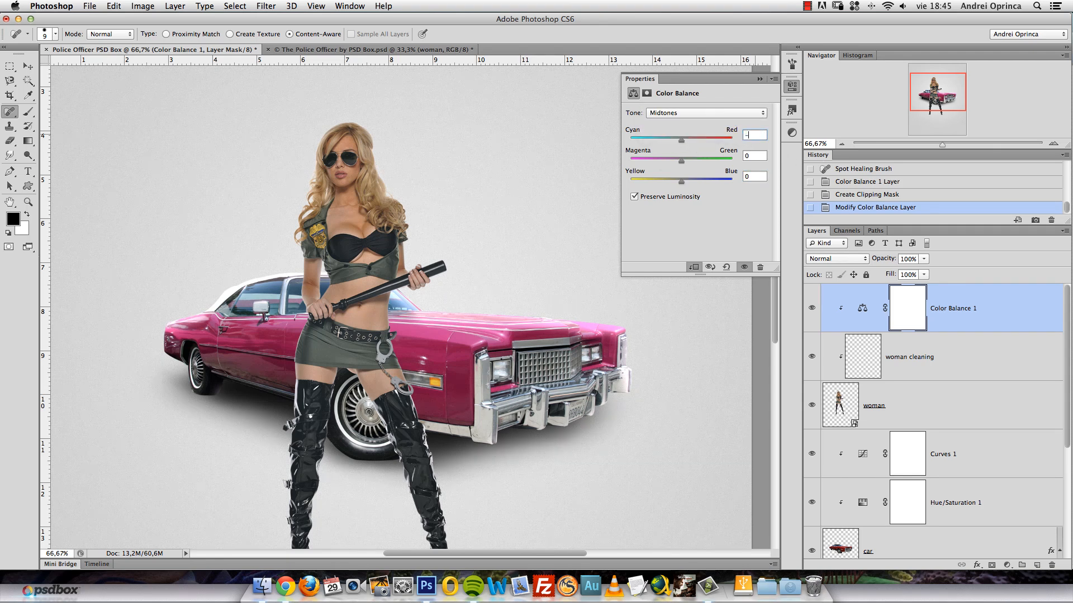
type("-3")
key("Tab")
key("Tab")
Adjust the Color Balance highlights with a value of 5 and collapse the adjustment's properties.
left_click(693, 114)
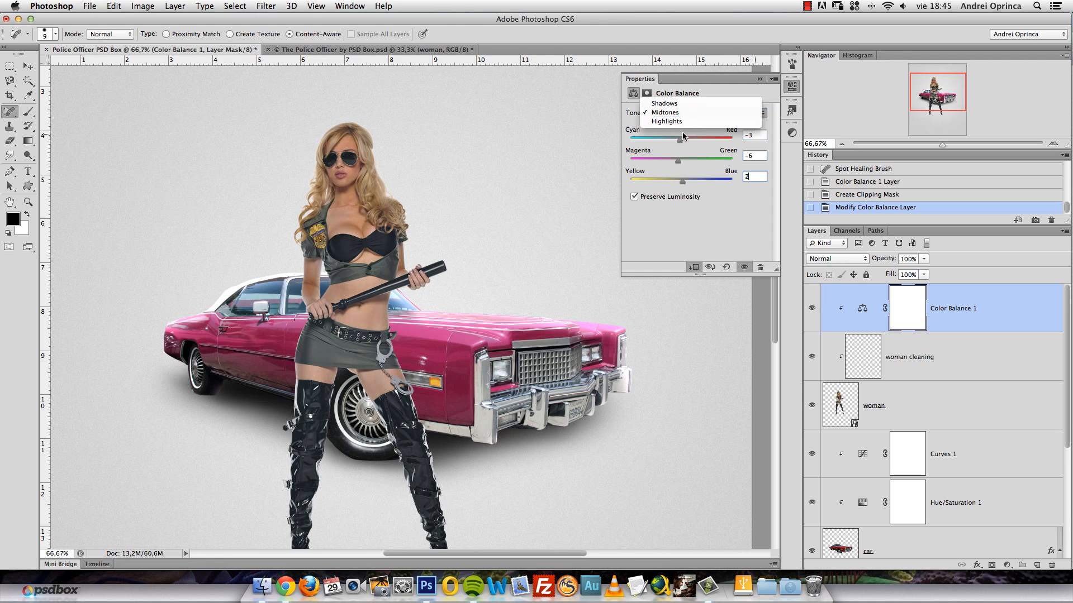
left_click(682, 125)
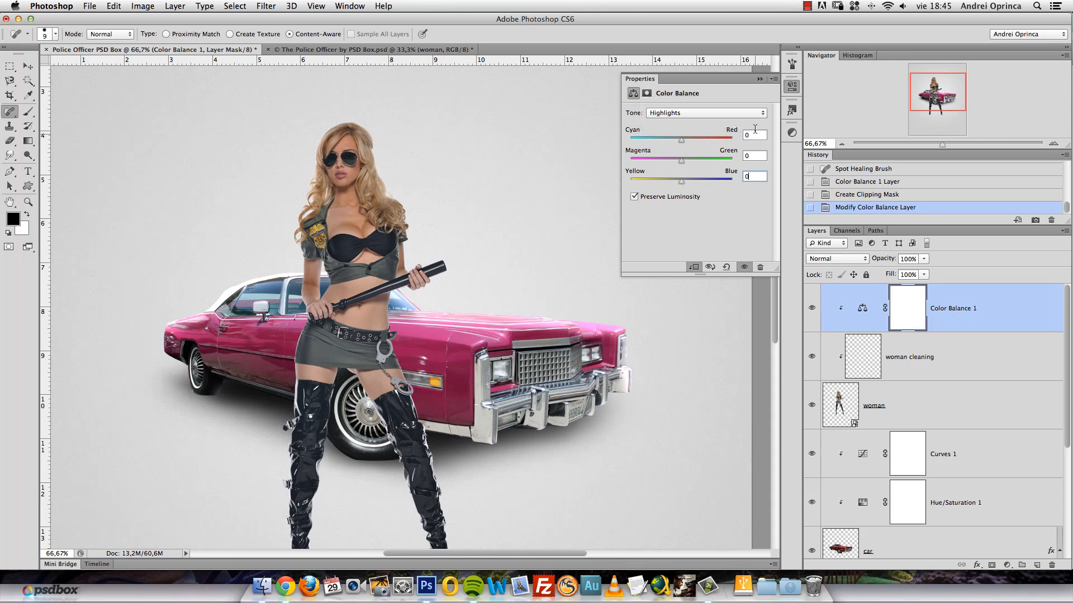
left_click(755, 133)
key("Tab")
type("5")
left_click(760, 79)
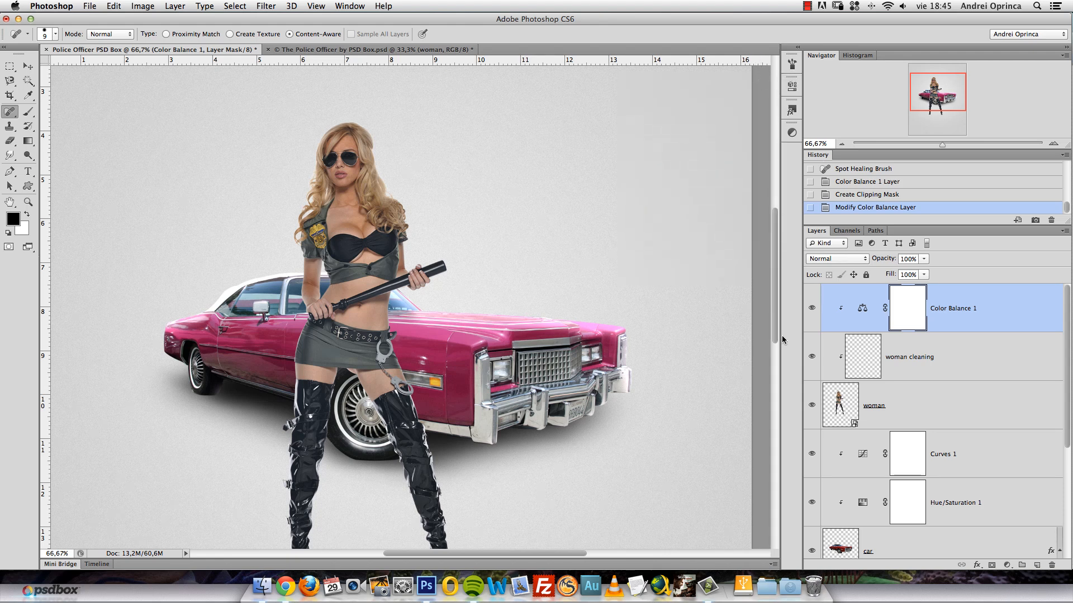
Compare the woman with and without the Color Balance adjustment, and inspect her upper body up close.
left_click(812, 308)
left_click(813, 307)
scroll(321, 196, "up", 3)
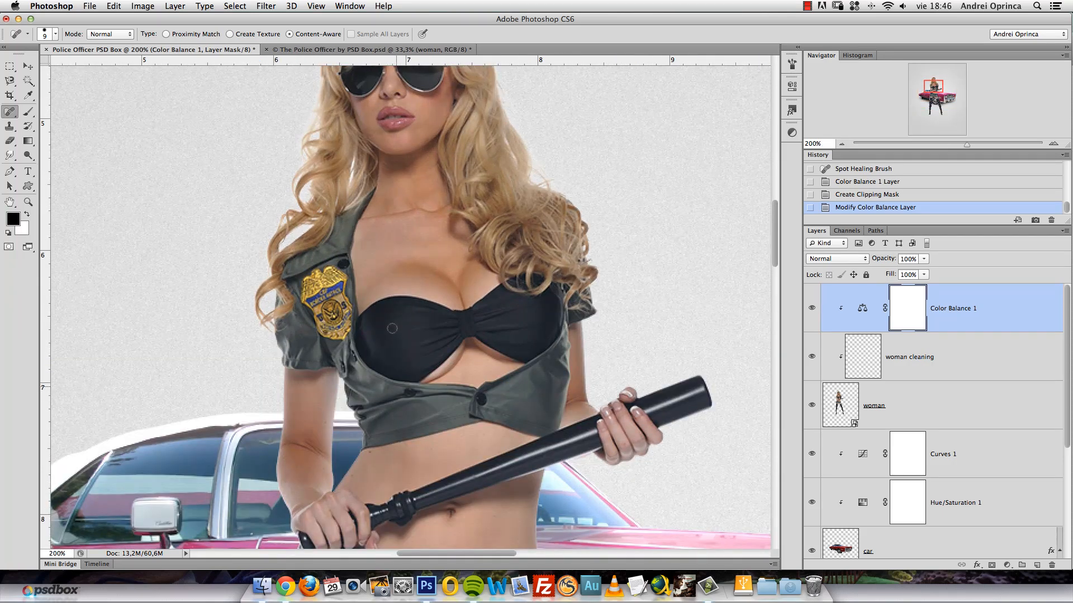
Toggle the Color Balance adjustment to judge its effect up close, and check the woman against the whole car scene.
left_click(813, 308)
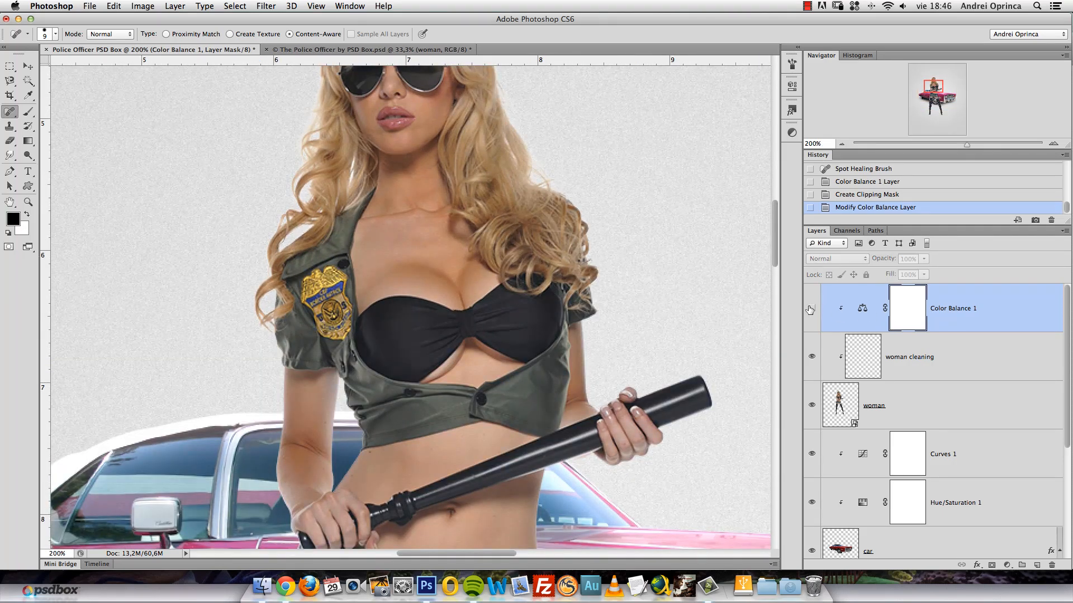
left_click(812, 308)
left_click(813, 308)
left_click(812, 308)
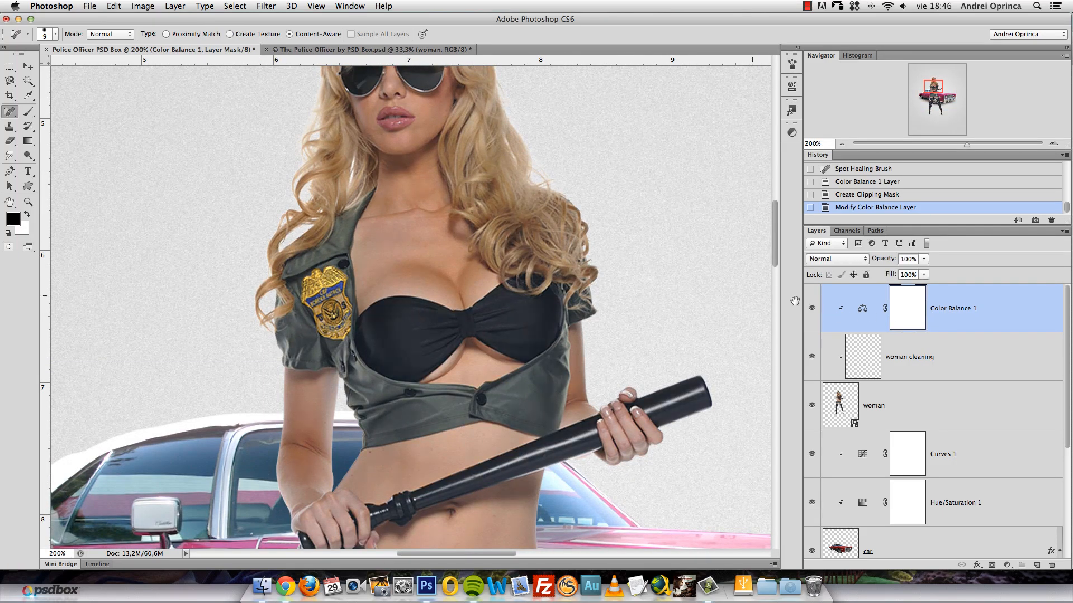
scroll(592, 252, "up", 2)
scroll(502, 262, "down", 3)
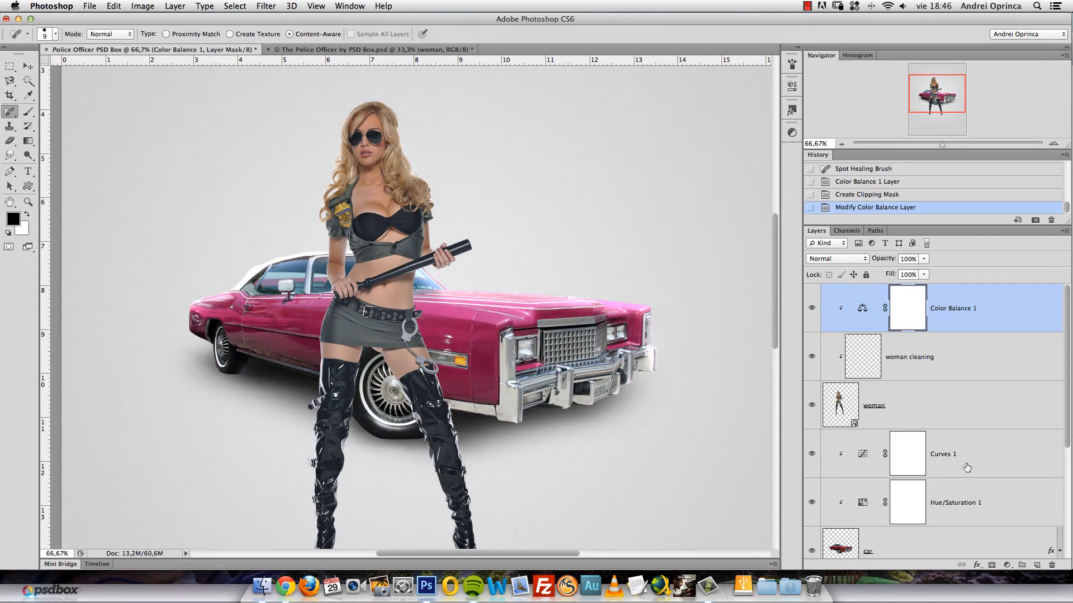
Add a Vibrance adjustment above Color Balance and clip it to the woman.
left_click(1008, 565)
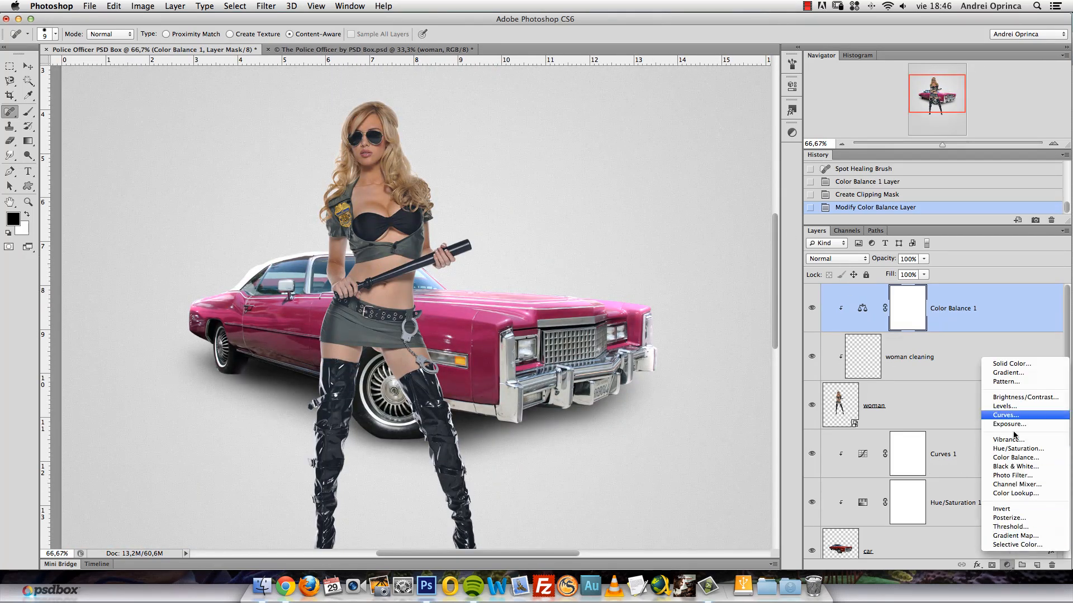
left_click(1014, 442)
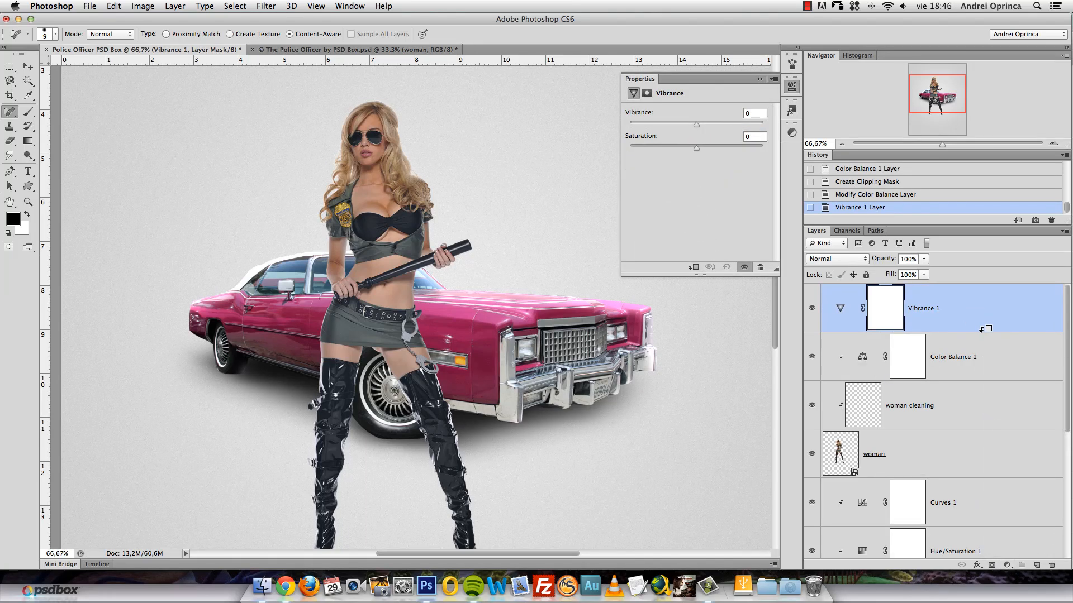
left_click(984, 331, "alt")
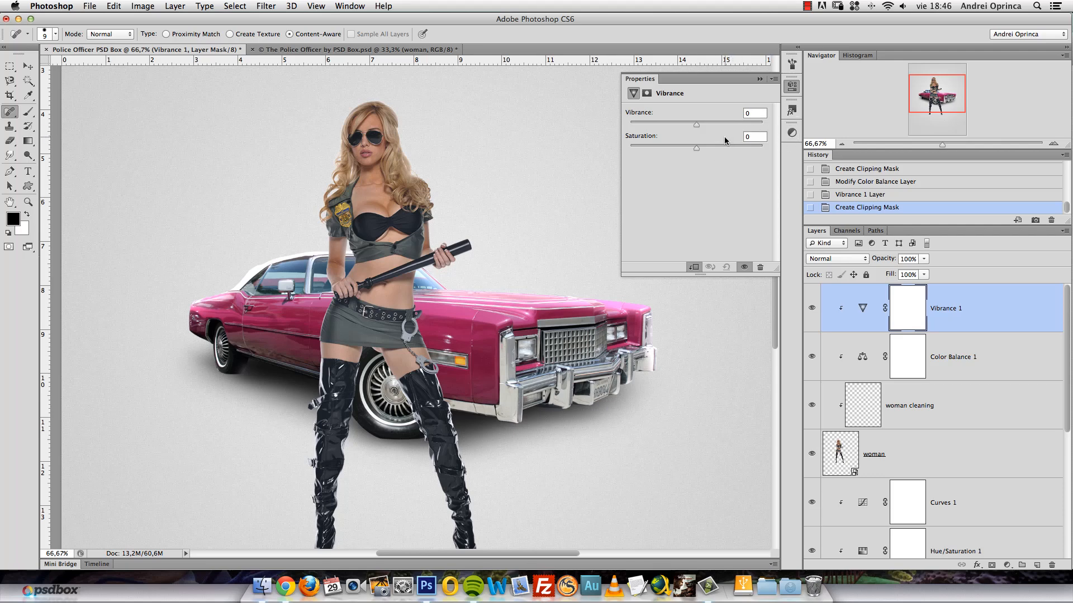
Set the adjustment's Vibrance to 32, fine-tune its Saturation slightly upward, and collapse the properties.
left_click(750, 114)
type("32")
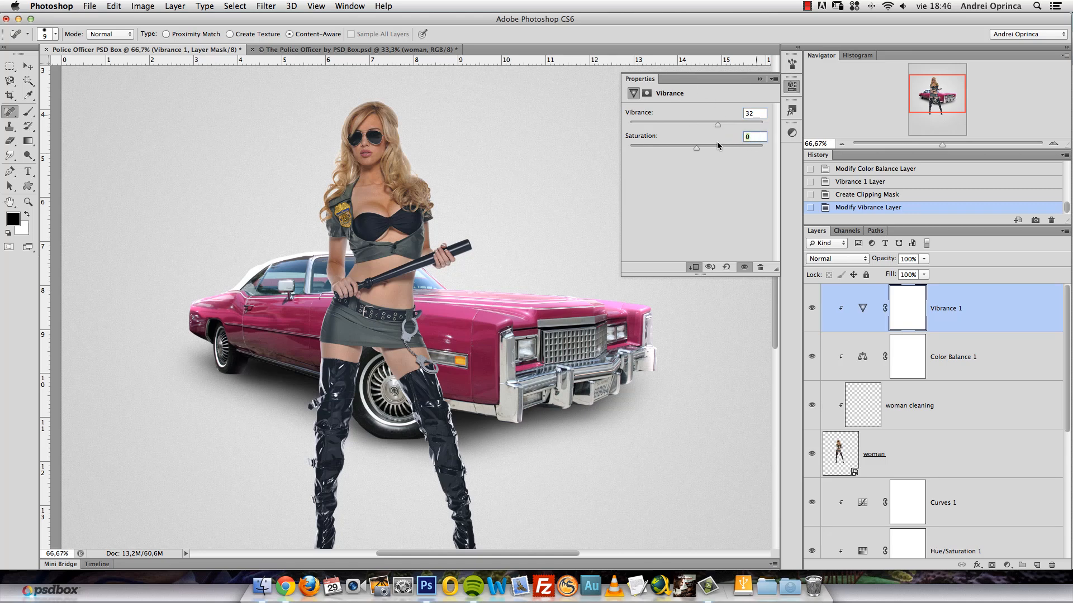
type("32")
left_click(758, 113)
mouse_move(717, 148)
left_mouse_down()
mouse_move(703, 149)
mouse_move(703, 125)
mouse_move(713, 126)
mouse_move(705, 139)
mouse_move(715, 131)
mouse_move(704, 151)
left_mouse_up()
left_click(760, 79)
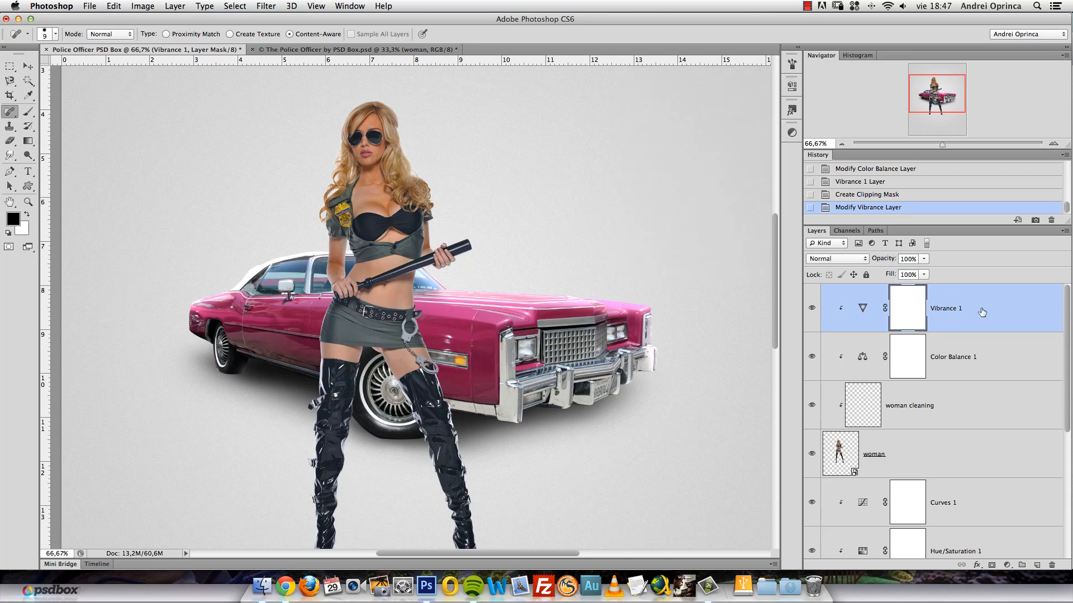
Add a Curves adjustment above Vibrance and clip it to the woman.
left_click(1007, 565)
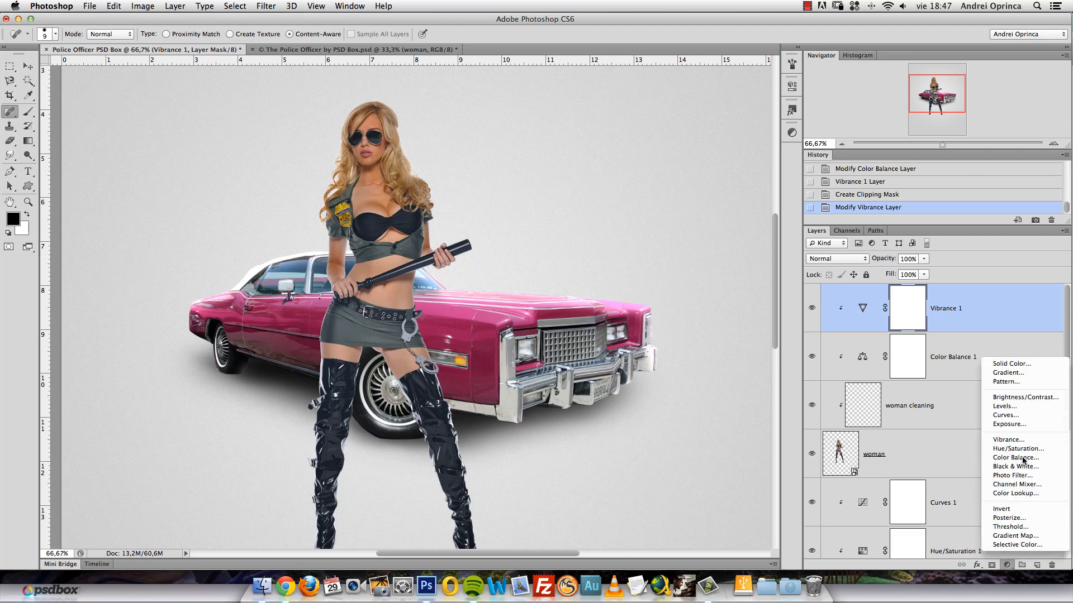
left_click(1014, 416)
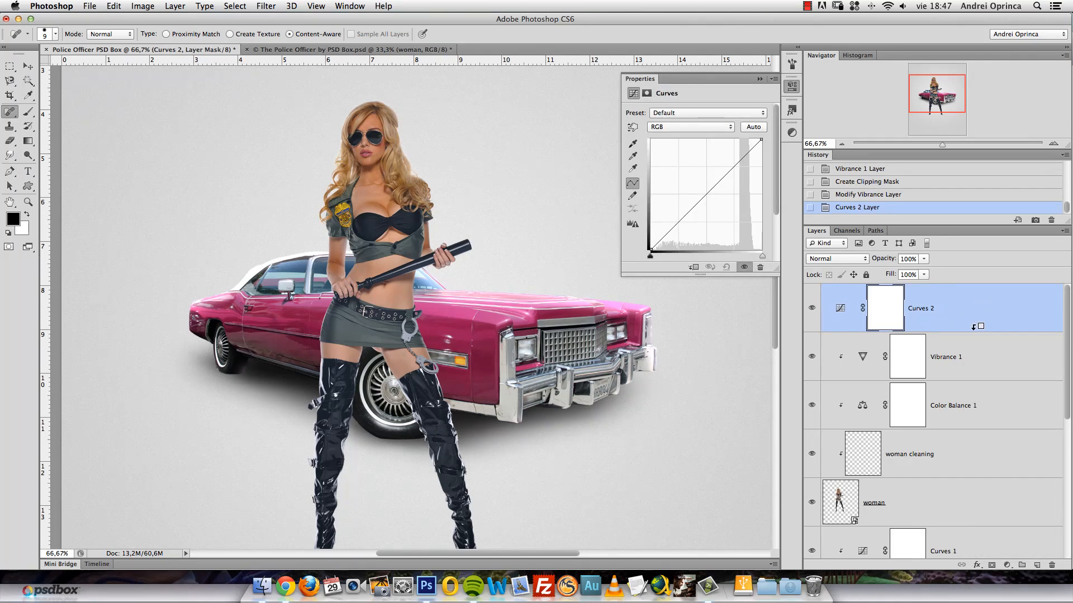
left_click(977, 332, "alt")
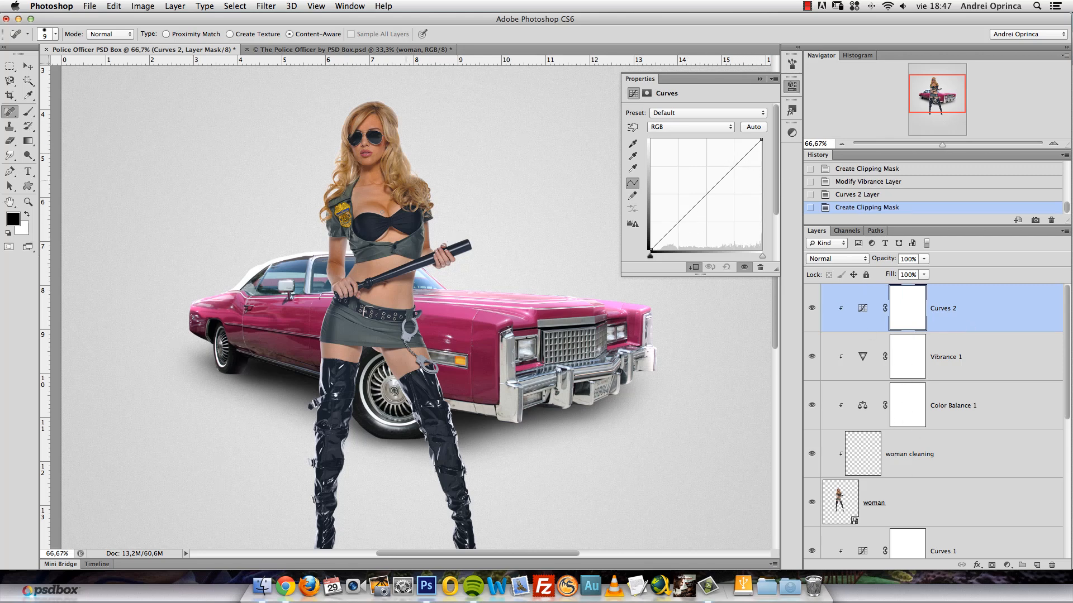
Brighten the woman by raising an upper point on the RGB curve, anchoring the shadows with a lower point near the diagonal.
left_click(733, 166)
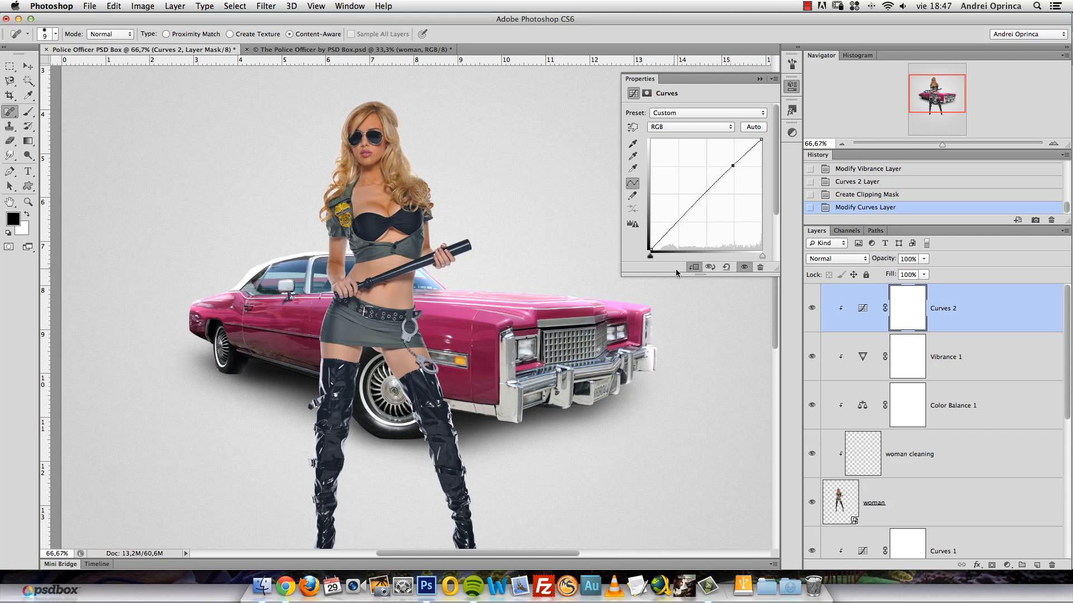
left_click(683, 214)
left_click_drag(683, 214, 682, 217)
left_click_drag(731, 162, 730, 161)
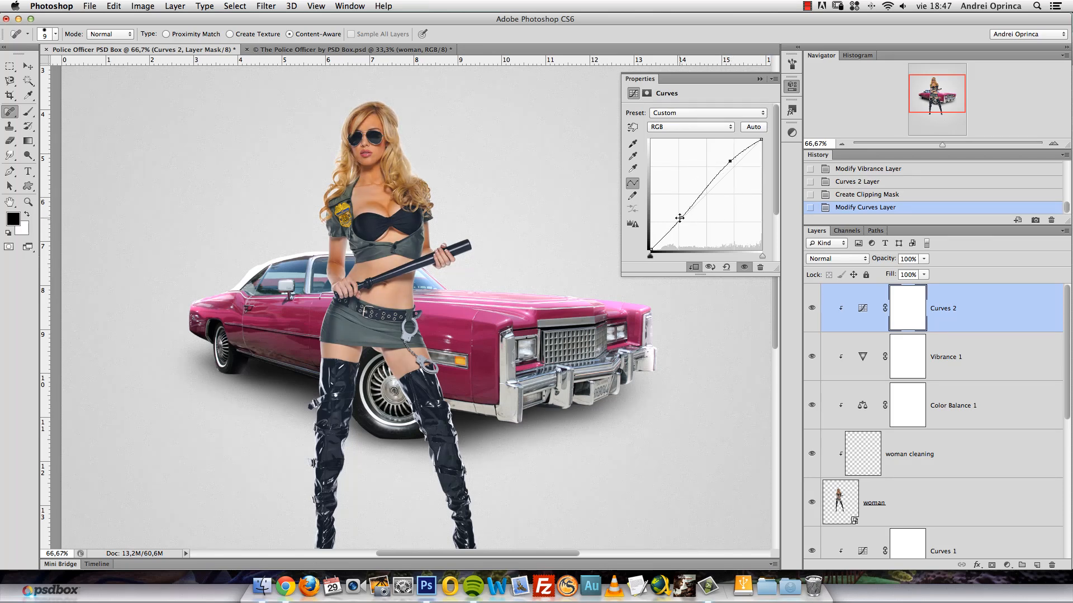
left_click_drag(679, 218, 682, 220)
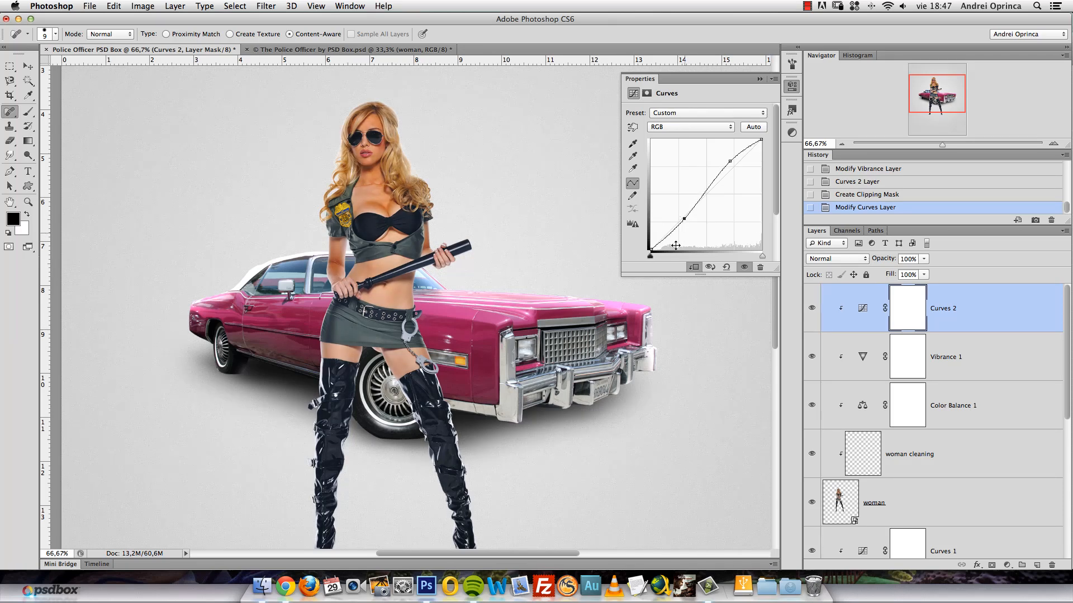
left_click_drag(686, 221, 679, 220)
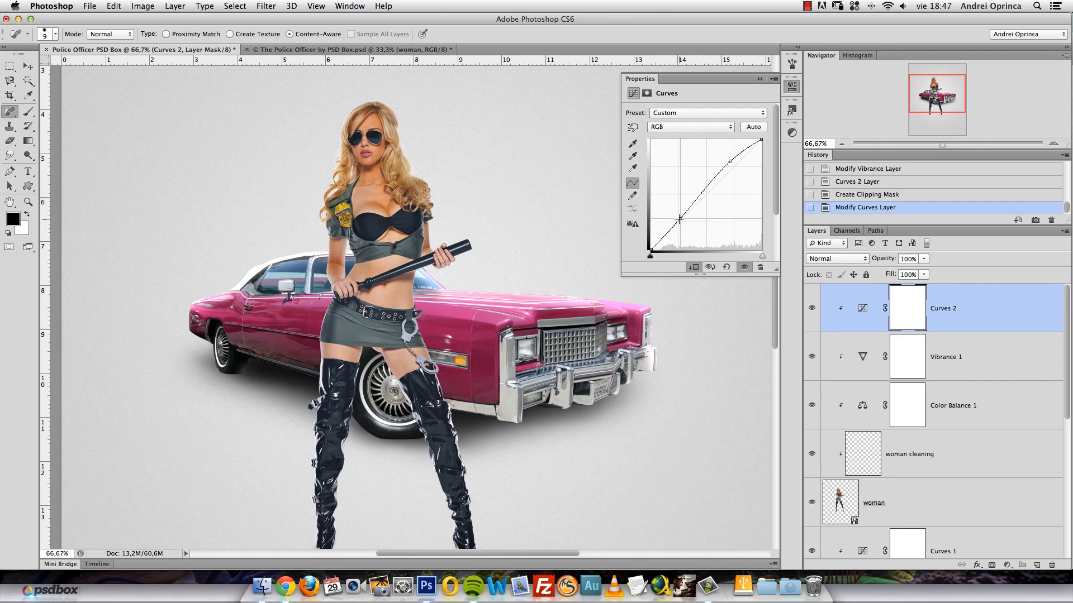
Compare the woman with and without the new Curves adjustment and collapse its properties.
left_click(811, 308)
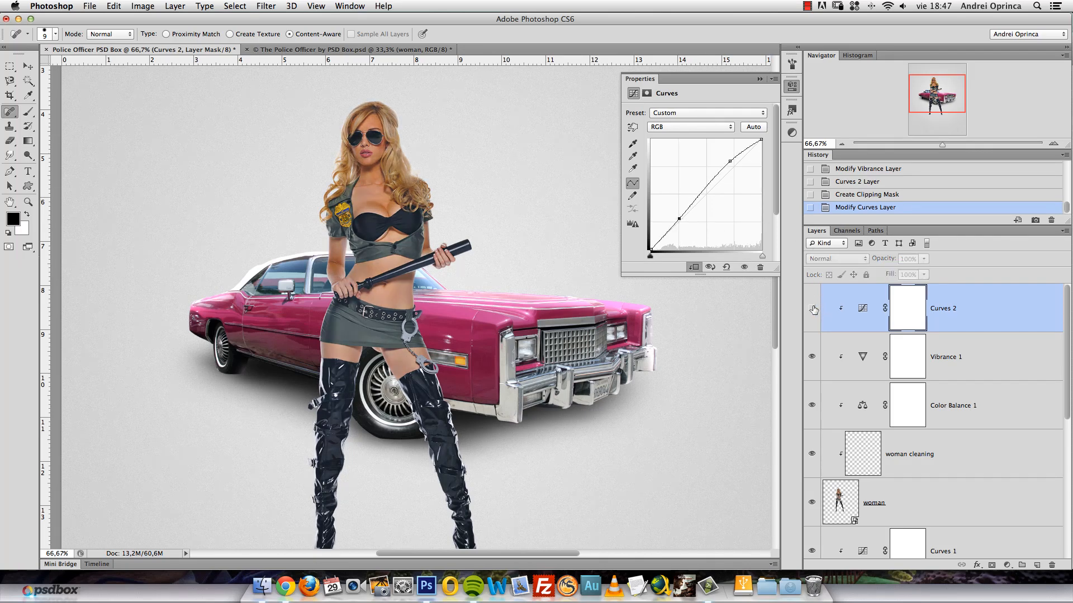
left_click(811, 309)
left_click(760, 79)
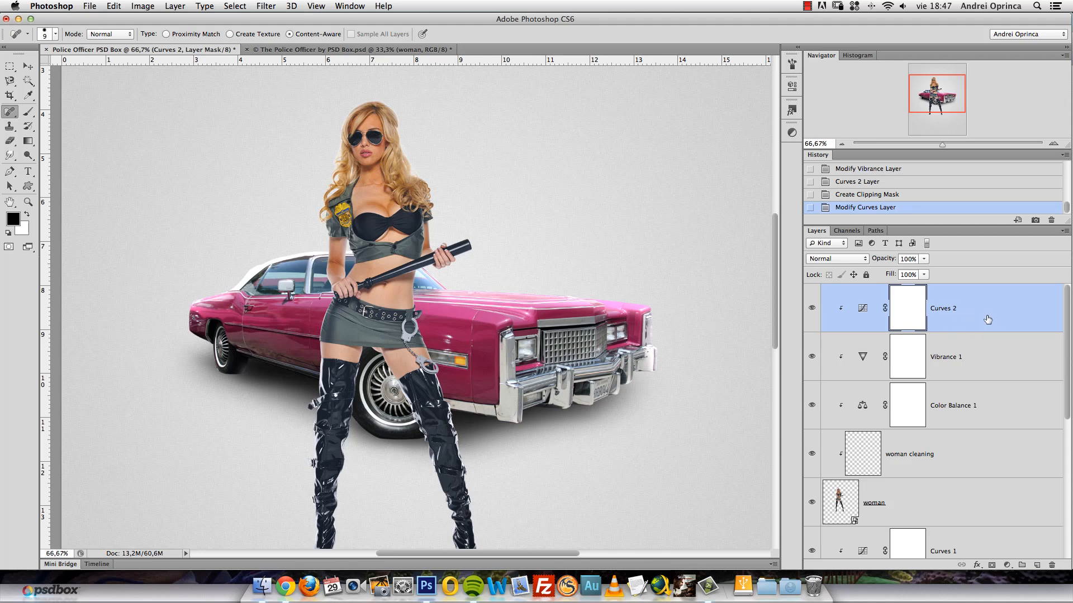
Create a new layer directly beneath the woman layer and name it "woman shadow".
left_click(972, 506, "shift")
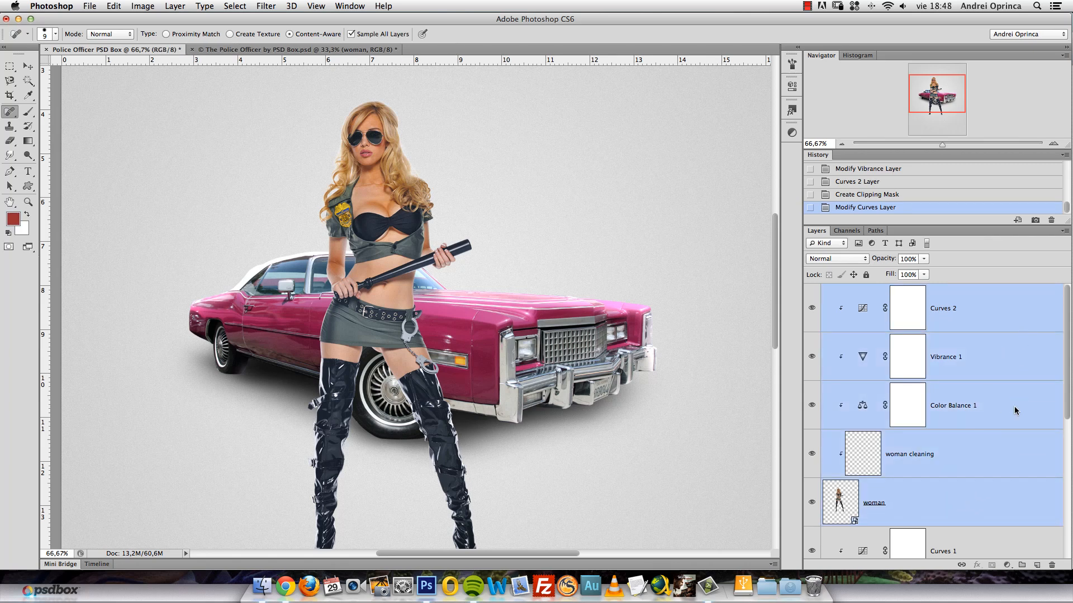
left_click(1000, 498)
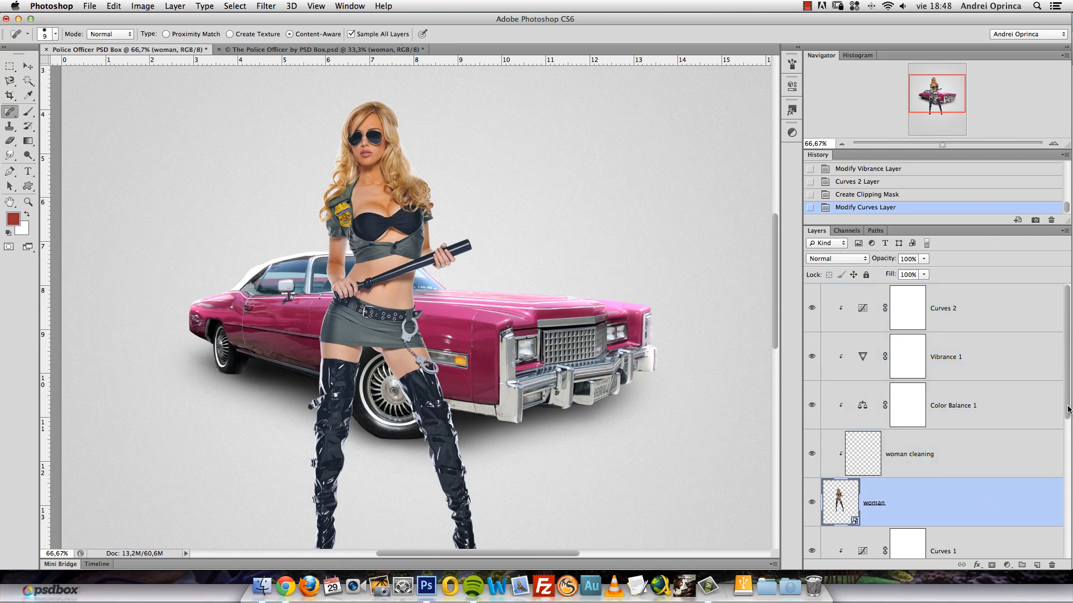
left_click_drag(1068, 410, 1066, 428)
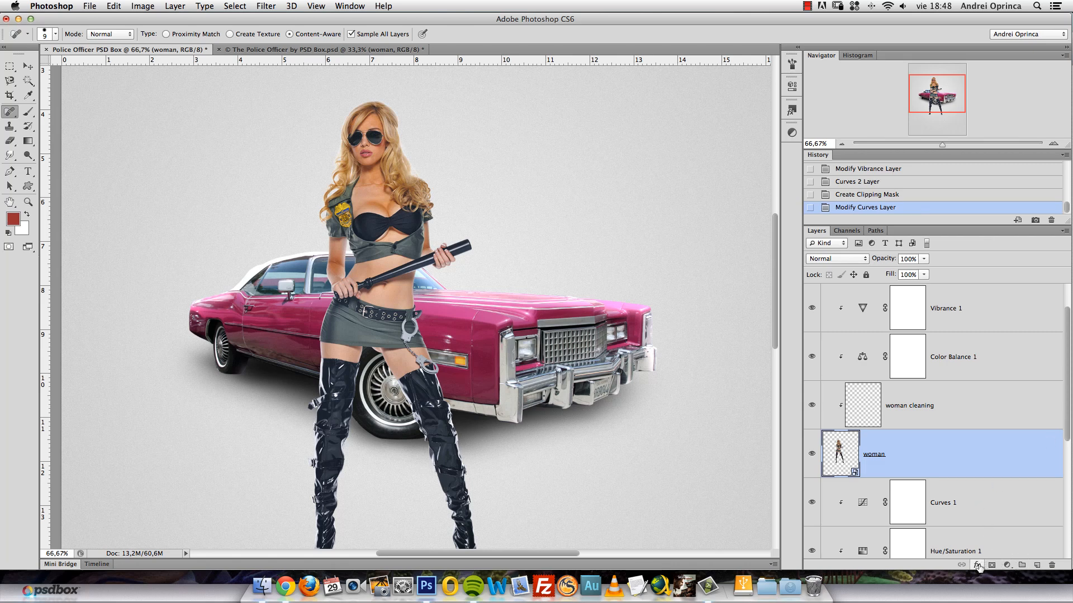
left_click(1037, 565)
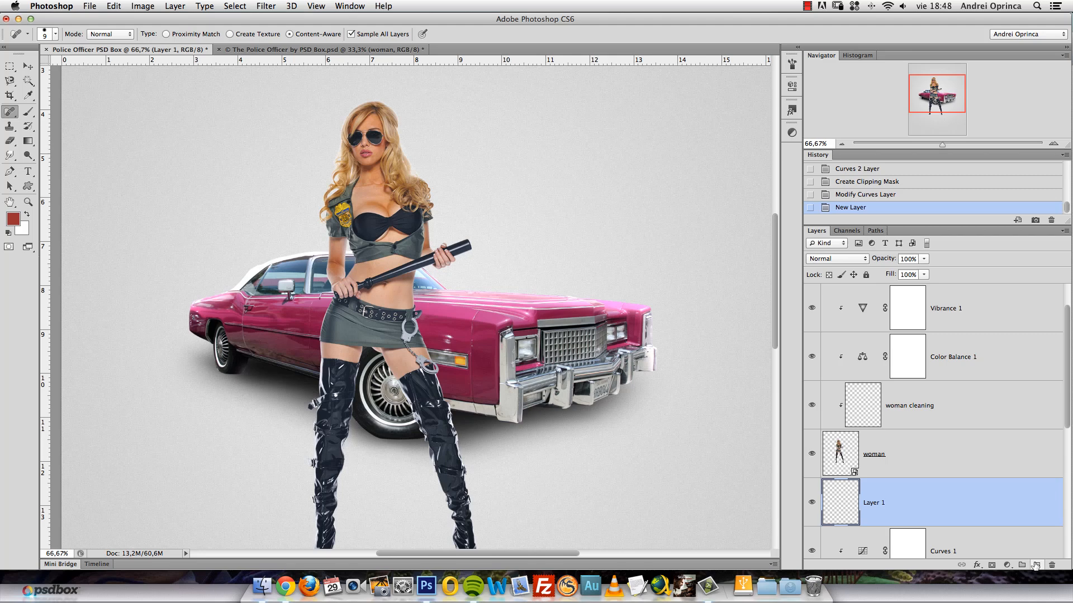
double_click(874, 502)
type("woman shadow")
key("Return")
Draw a wide, flat elliptical selection around the woman's feet, fill it with black on the shadow layer, and deselect.
left_click_drag(280, 372, 286, 202)
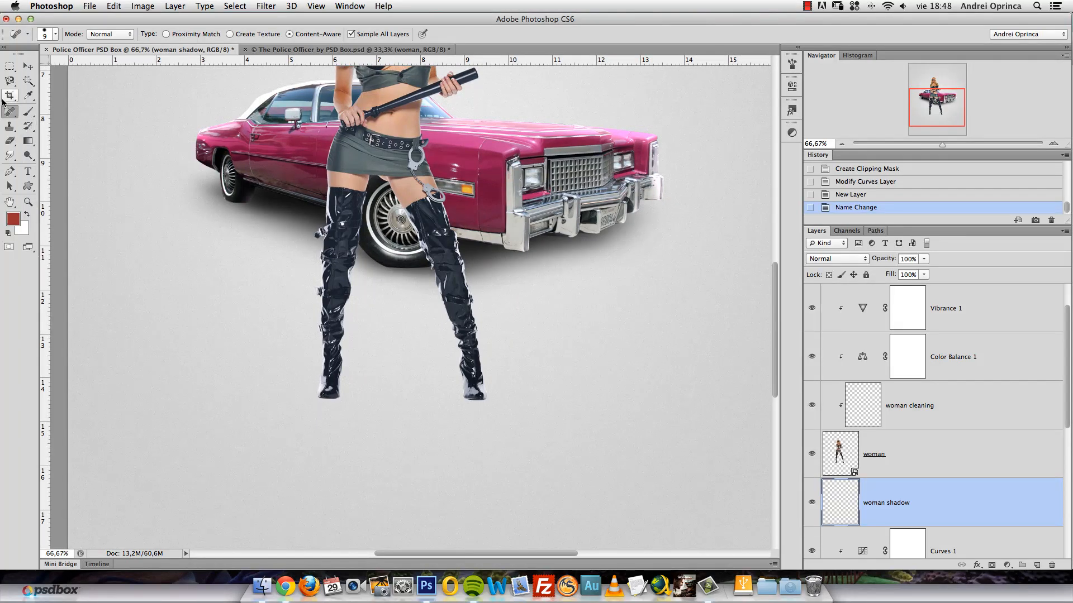
left_click(9, 66)
left_click(63, 76)
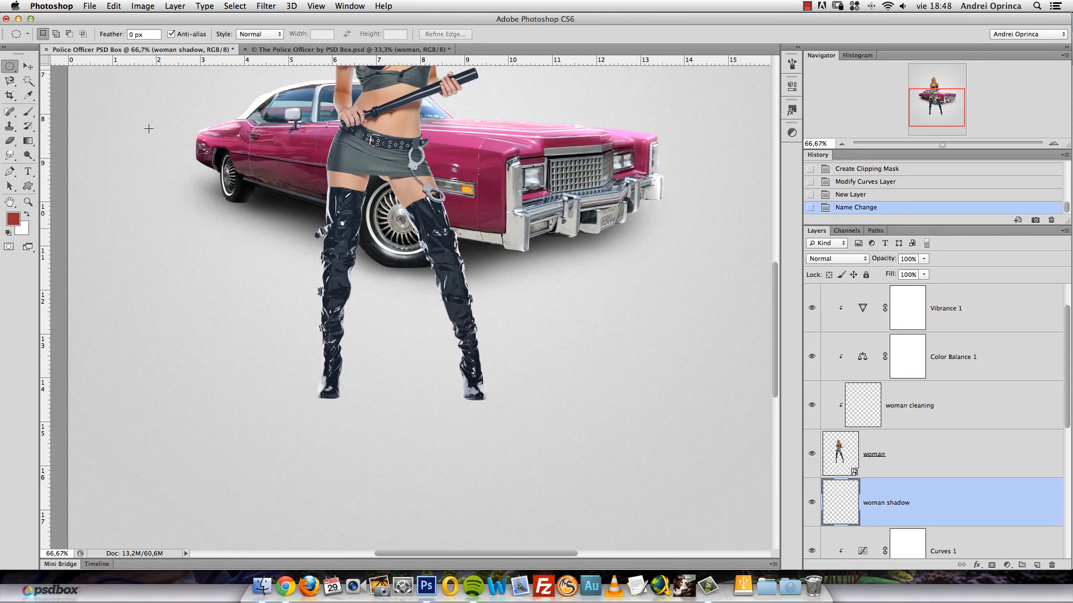
left_click_drag(247, 397, 524, 383)
left_click_drag(426, 388, 440, 394)
key("d")
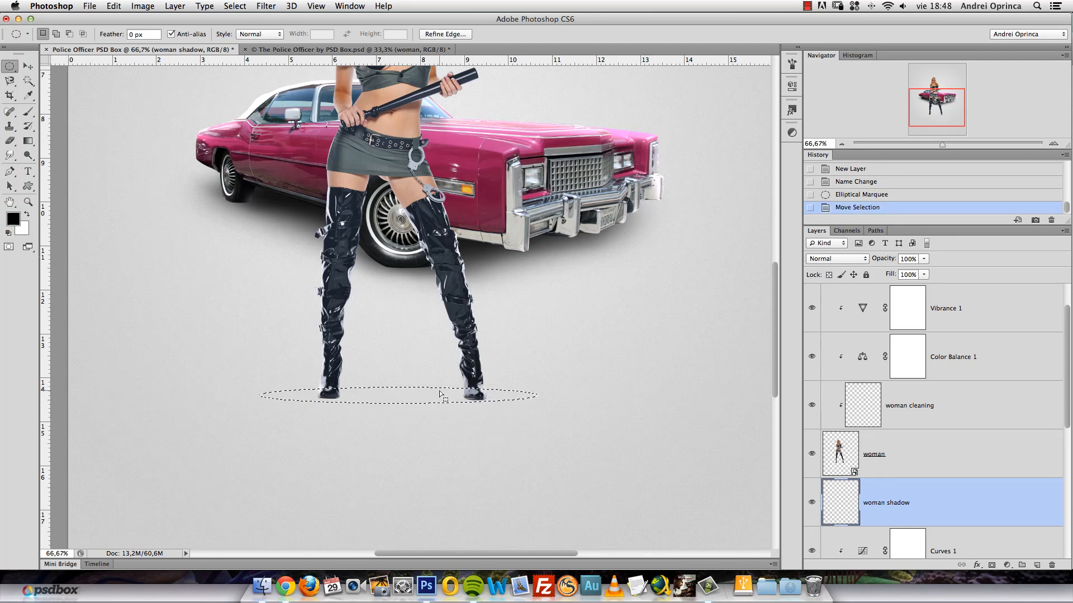
key("alt+BackSpace")
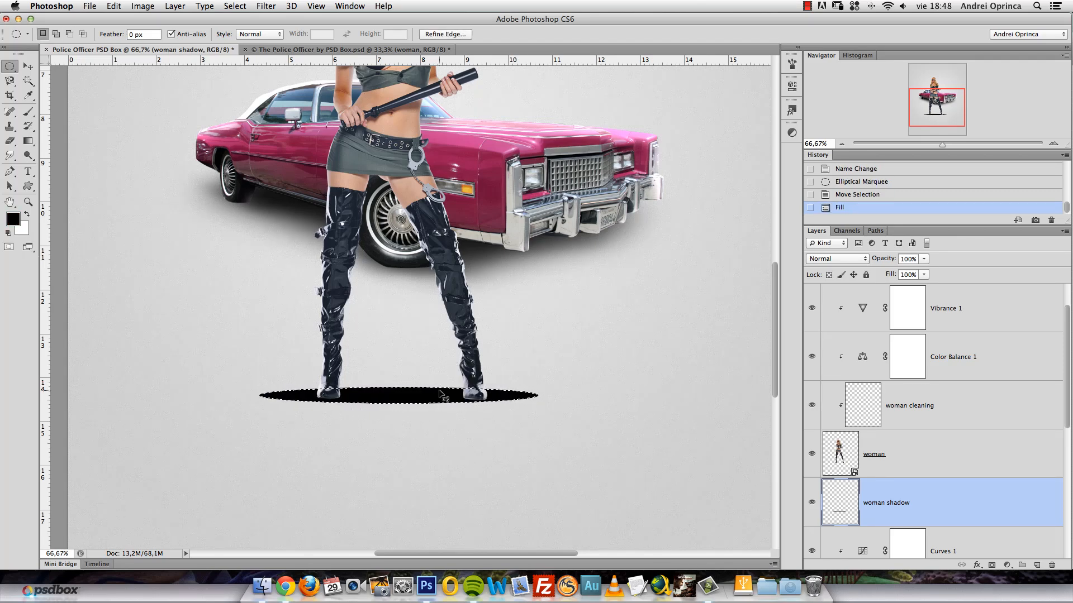
key("ctrl+d")
Soften the black ellipse under the woman's feet with a Gaussian Blur, using a radius above 8 pixels.
left_click(266, 5)
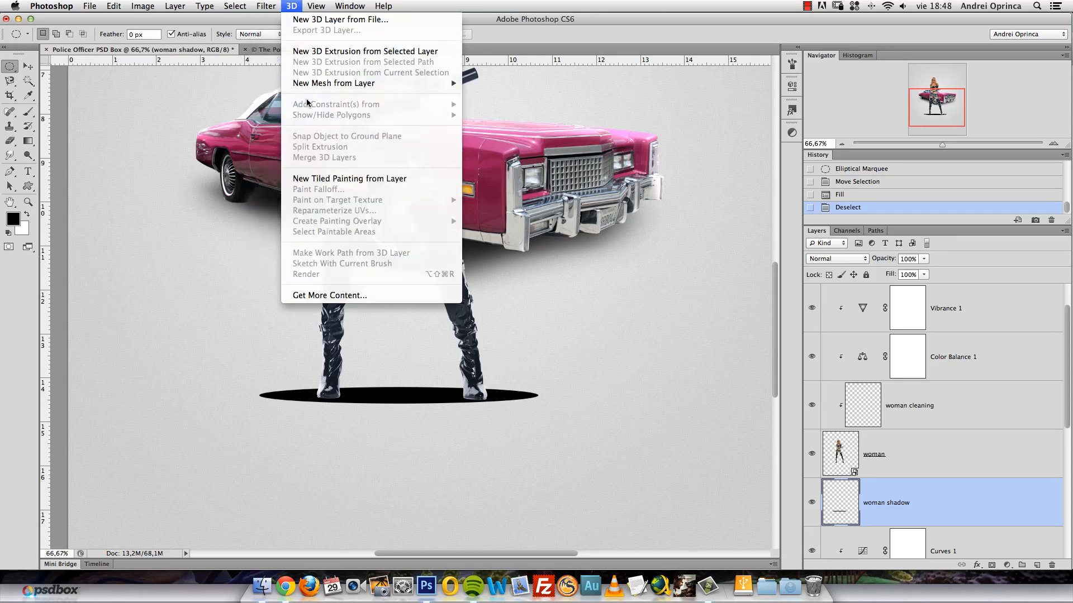
mouse_move(342, 139)
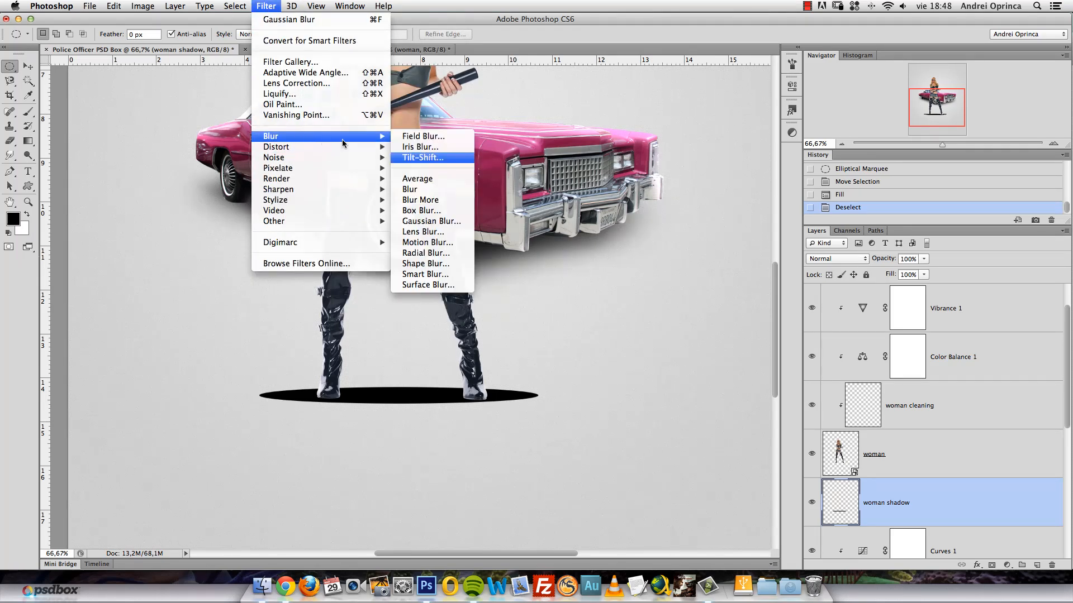
left_click(433, 225)
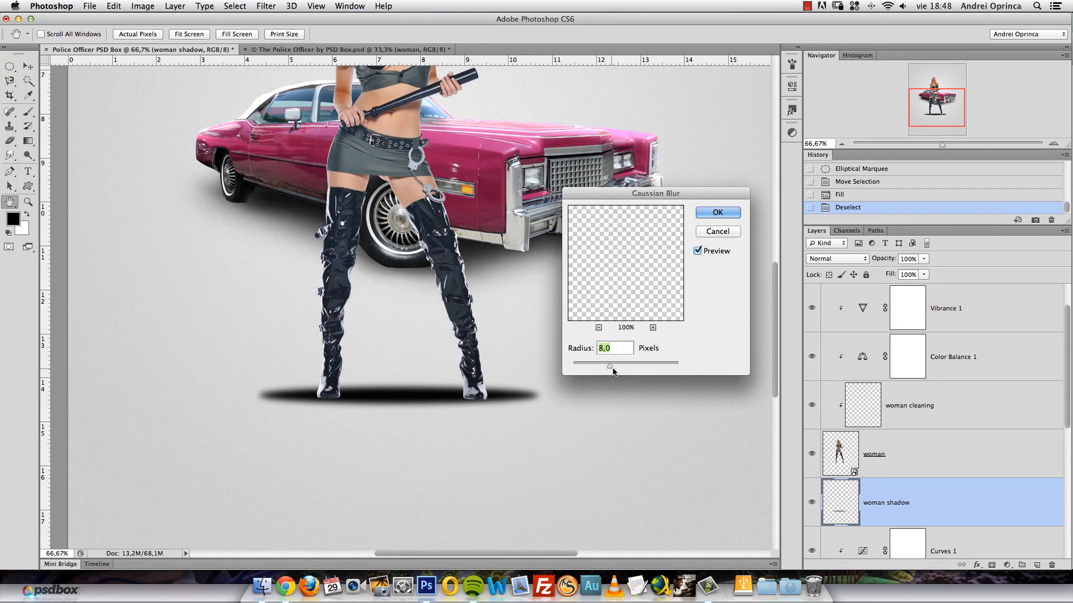
mouse_move(610, 366)
left_mouse_down()
mouse_move(628, 368)
mouse_move(619, 369)
left_mouse_up()
left_click(718, 212)
key("m")
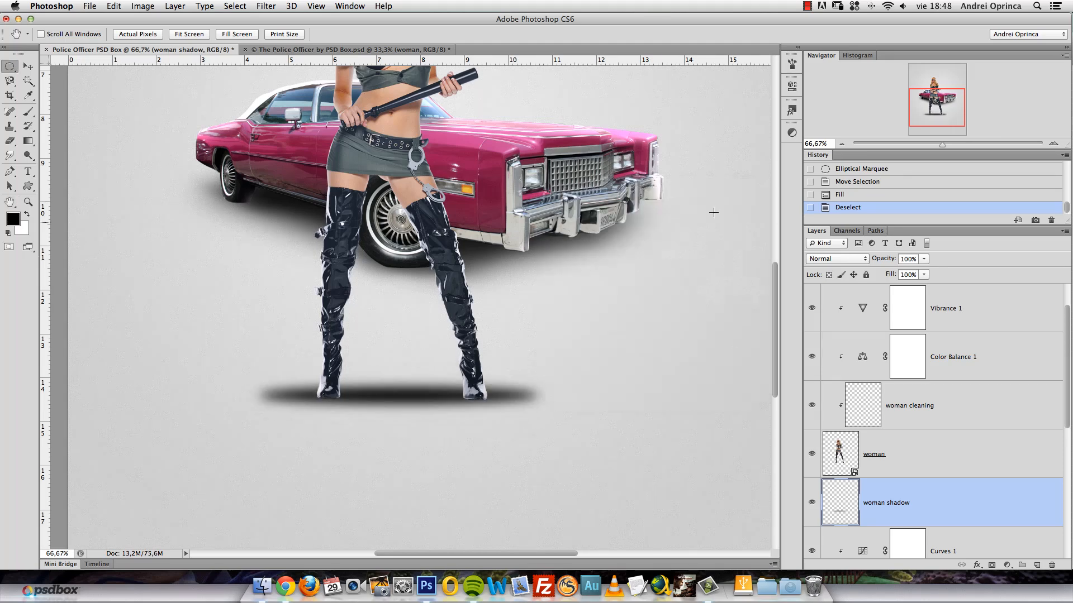
Lower the woman shadow layer's opacity to 41% and clear the layer's entire contents.
left_click_drag(923, 259, 893, 272)
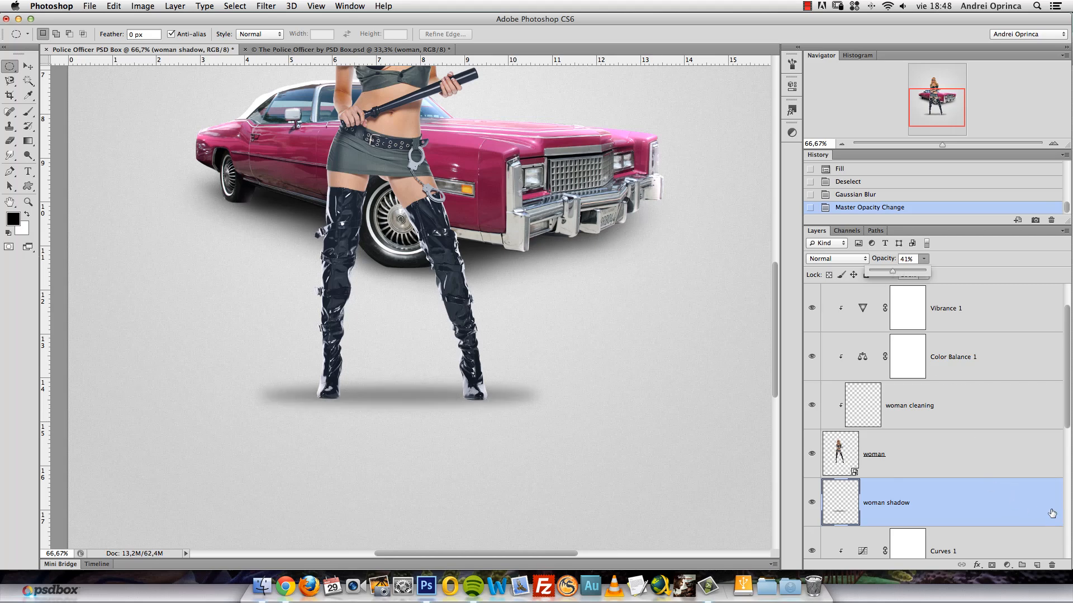
key("super+a")
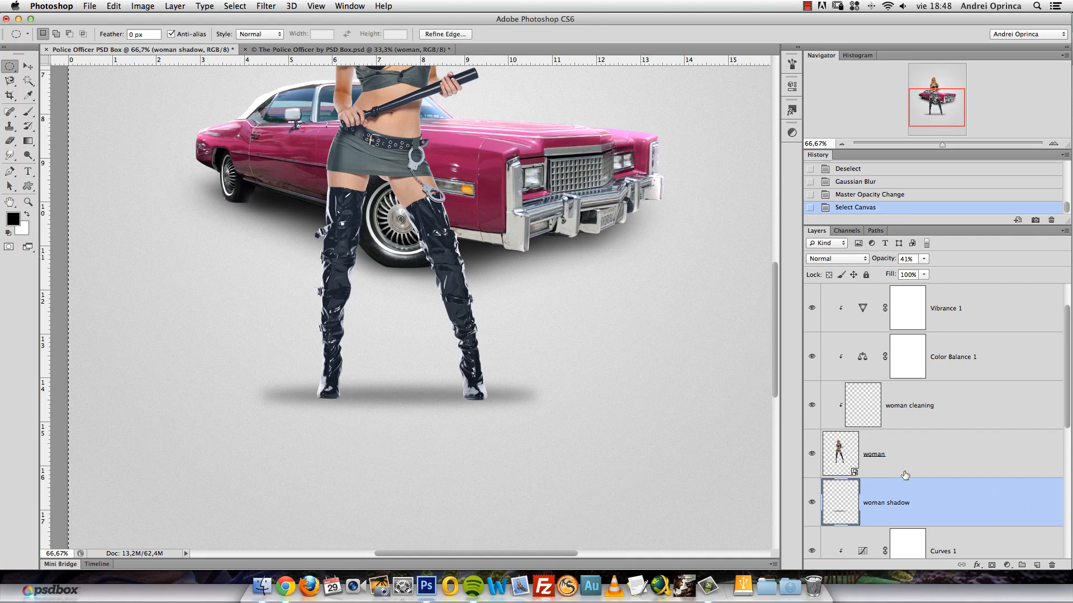
key("BackSpace")
key("super+d")
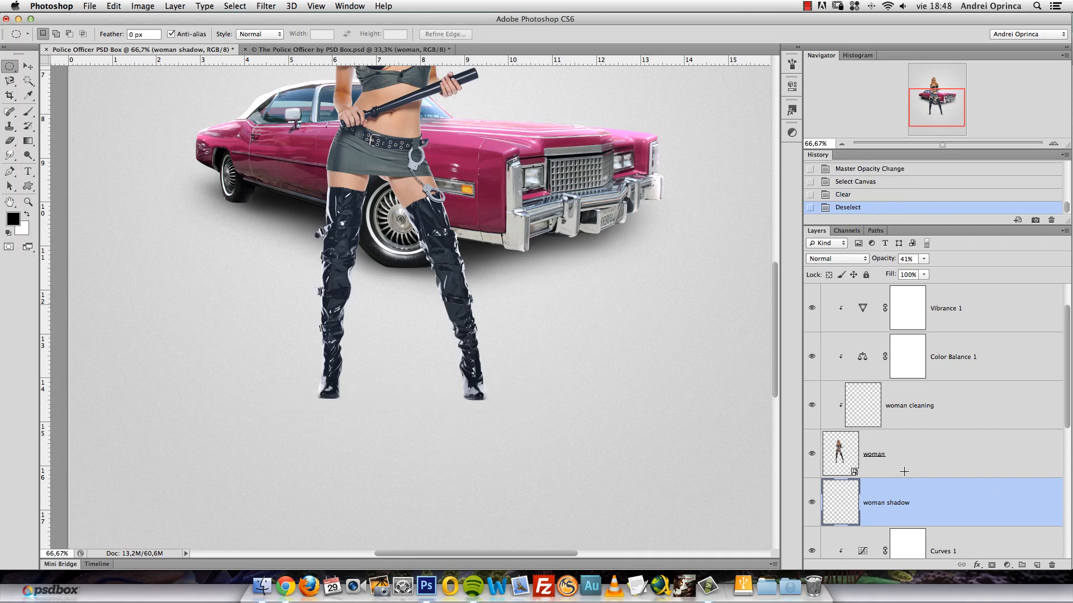
Switch to the Brush tool and set its soft round tip to 35 px.
left_click(29, 111)
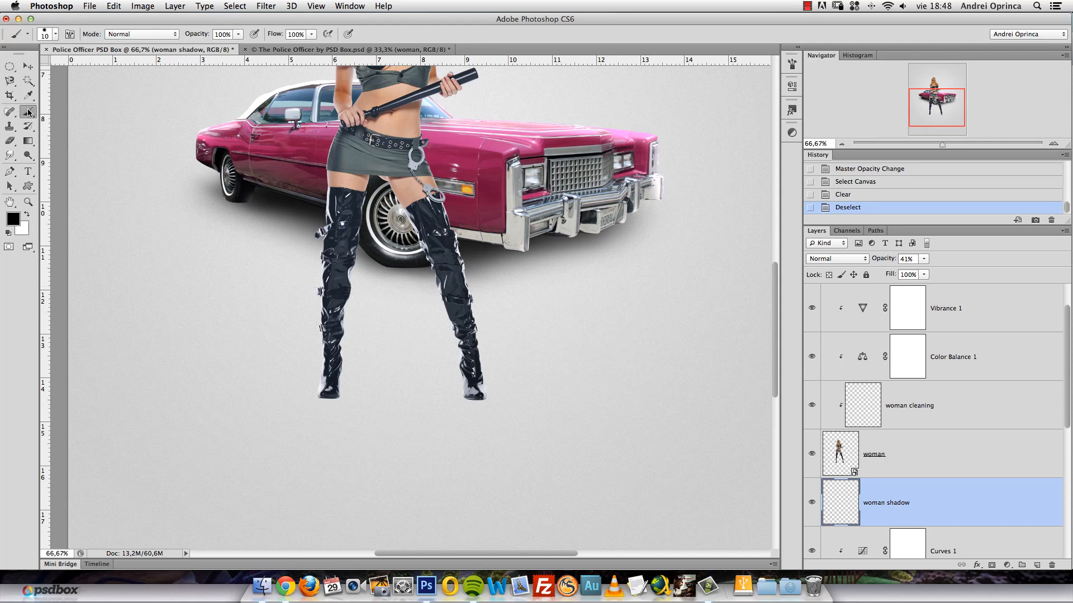
right_click(343, 340)
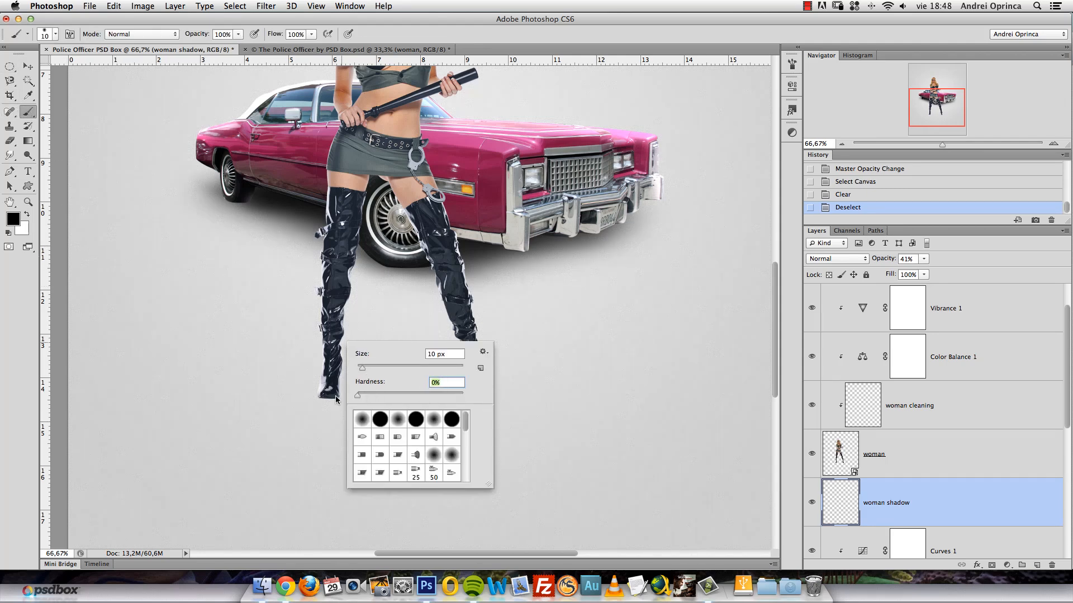
left_click_drag(362, 369, 377, 370)
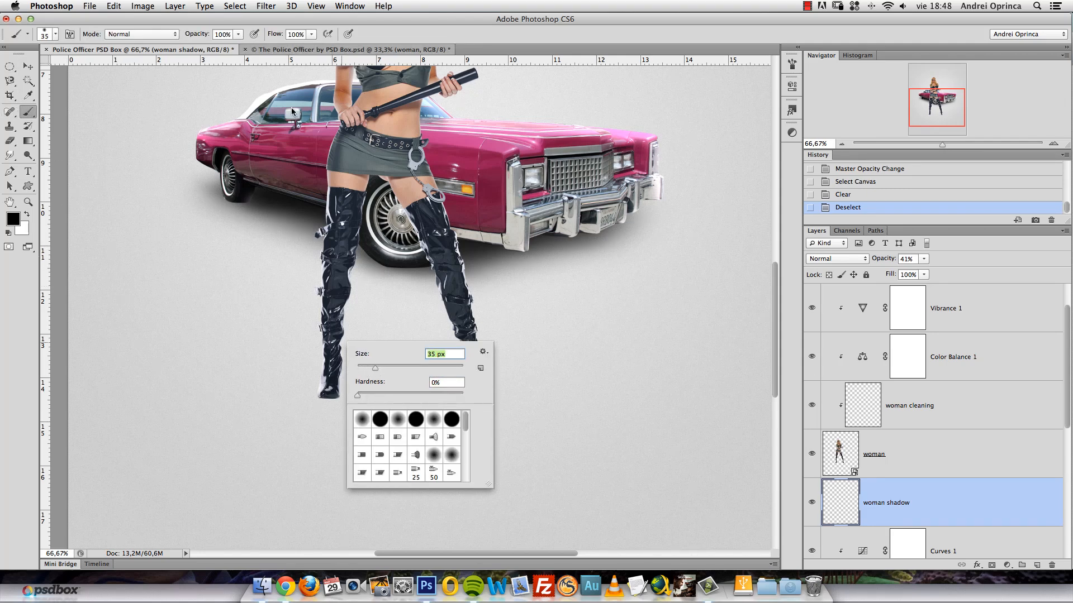
Set the brush opacity to 18% and its flow to 24%, keeping the woman shadow layer active.
left_click(239, 34)
left_click(195, 47)
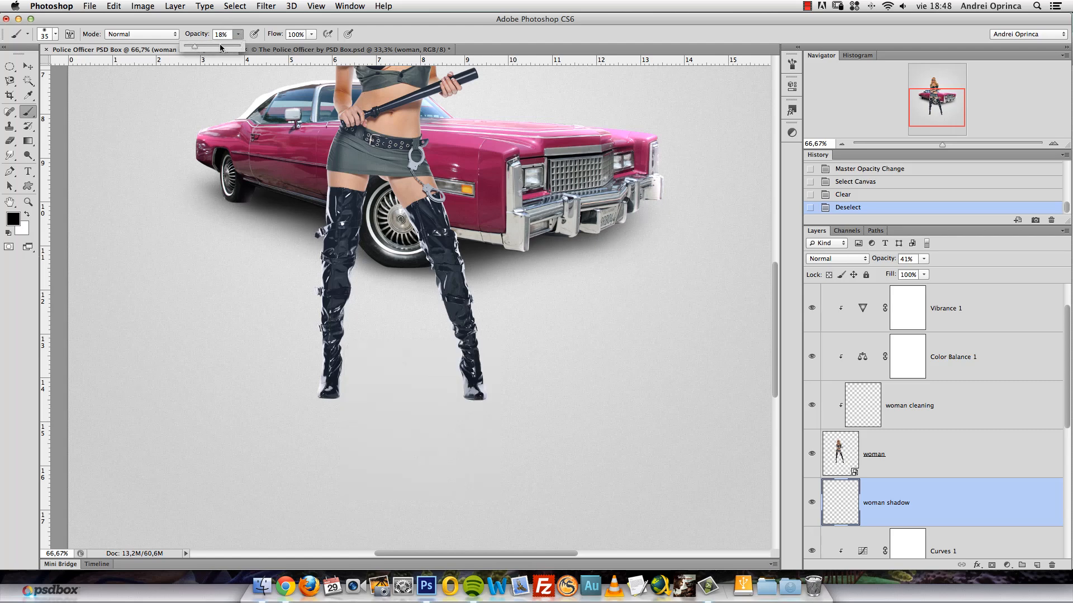
left_click(311, 34)
left_click_drag(311, 47, 271, 47)
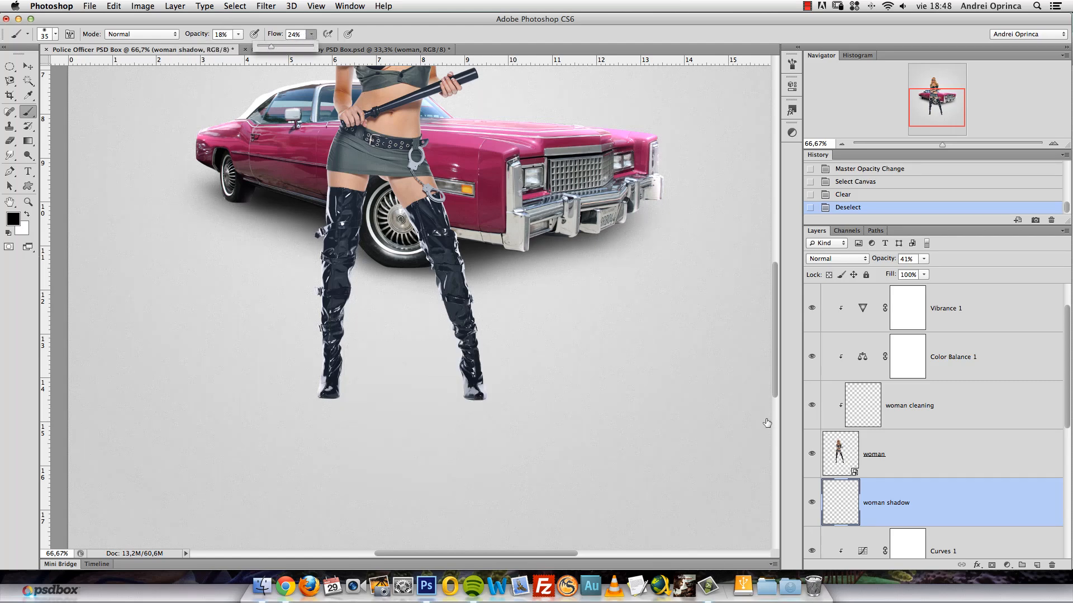
left_click(895, 518)
Paint a soft black shadow under the boot on the image's left and out toward the other foot, varying the brush between 10 and 35 px.
key("super+plus")
left_click_drag(263, 342, 294, 316)
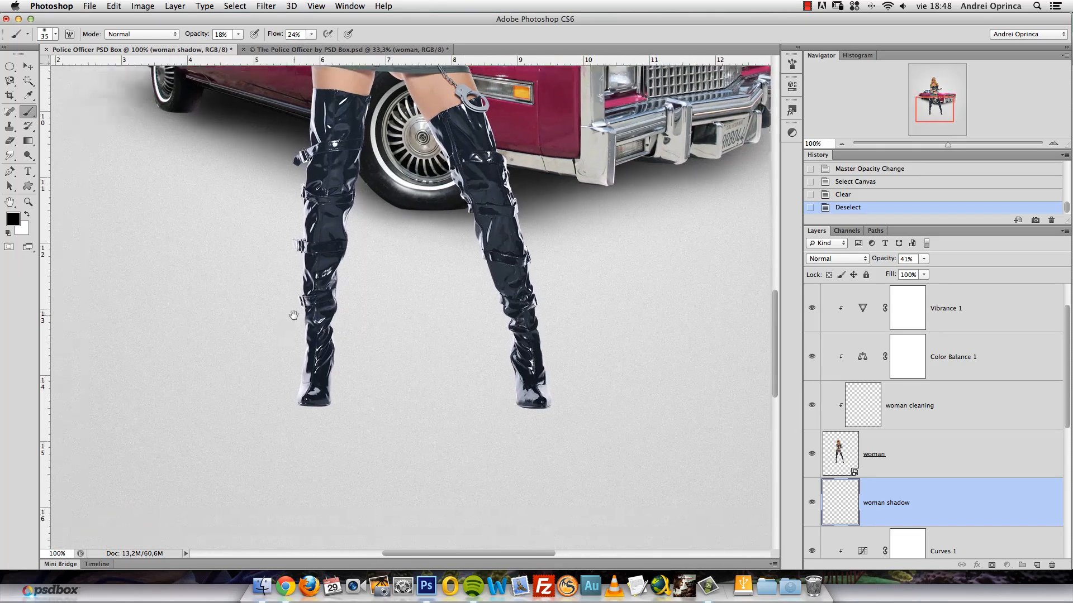
key("super+plus")
key("super+plus")
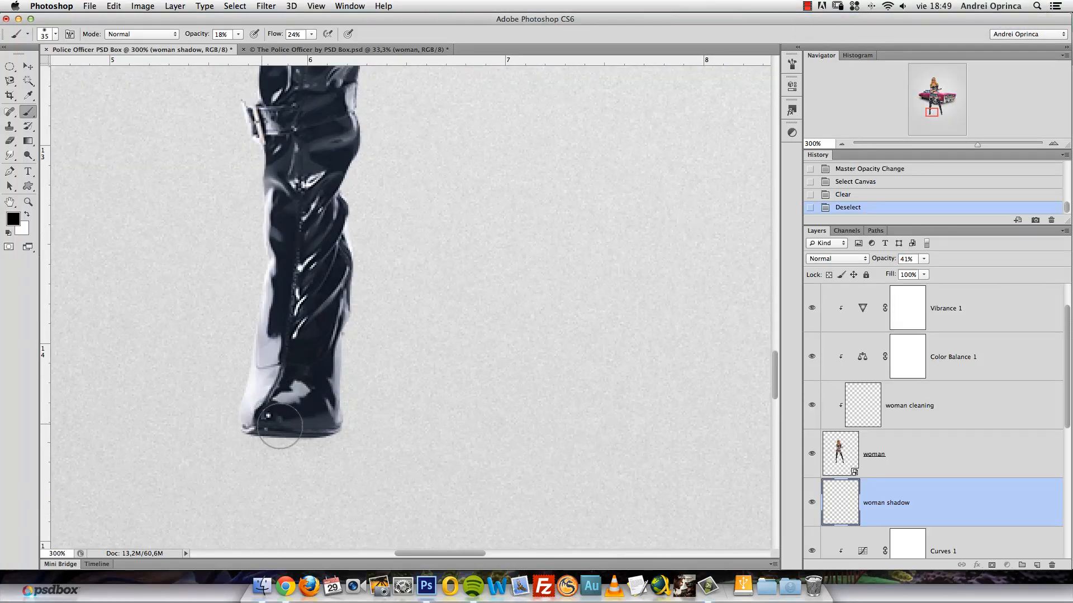
left_click_drag(279, 426, 363, 424)
mouse_move(313, 420)
left_mouse_down()
mouse_move(360, 426)
mouse_move(301, 424)
mouse_move(335, 412)
mouse_move(447, 416)
left_mouse_up()
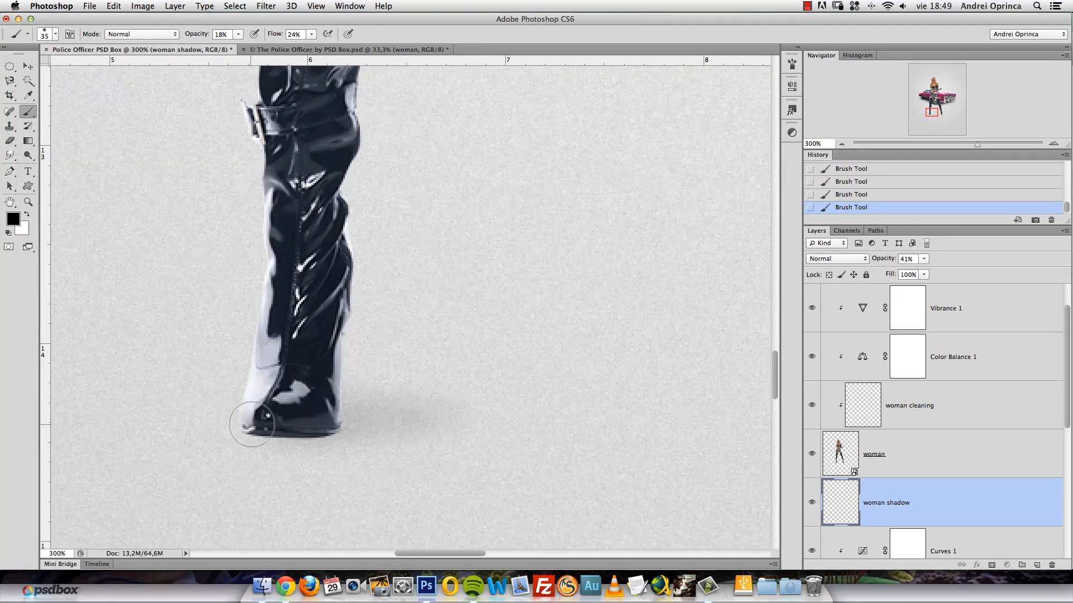
key("bracketleft")
key("bracketleft")
key("bracketleft")
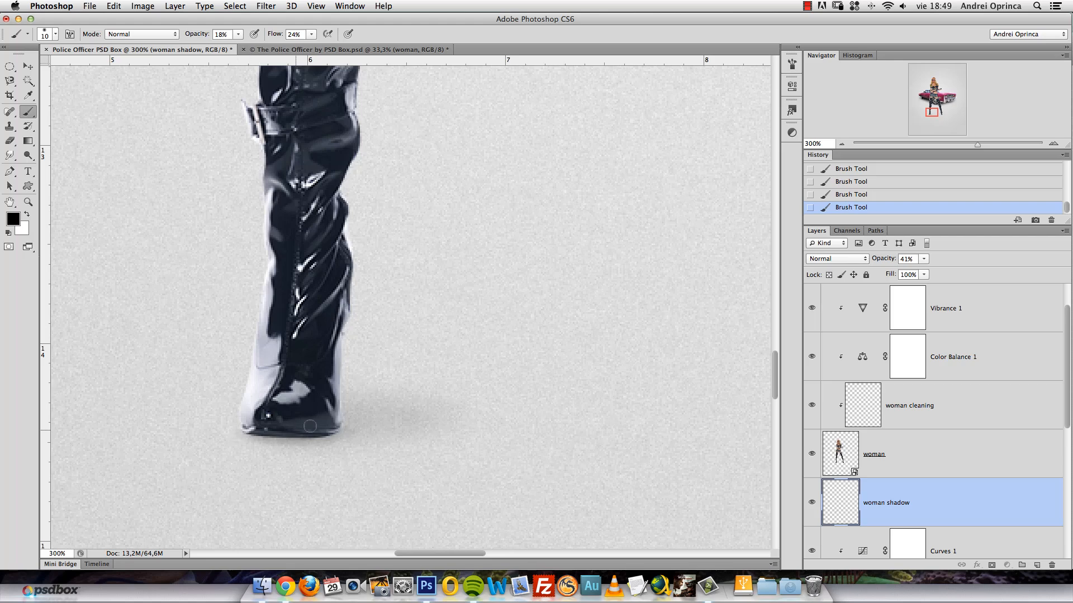
key("bracketright")
key("bracketright")
key("bracketright")
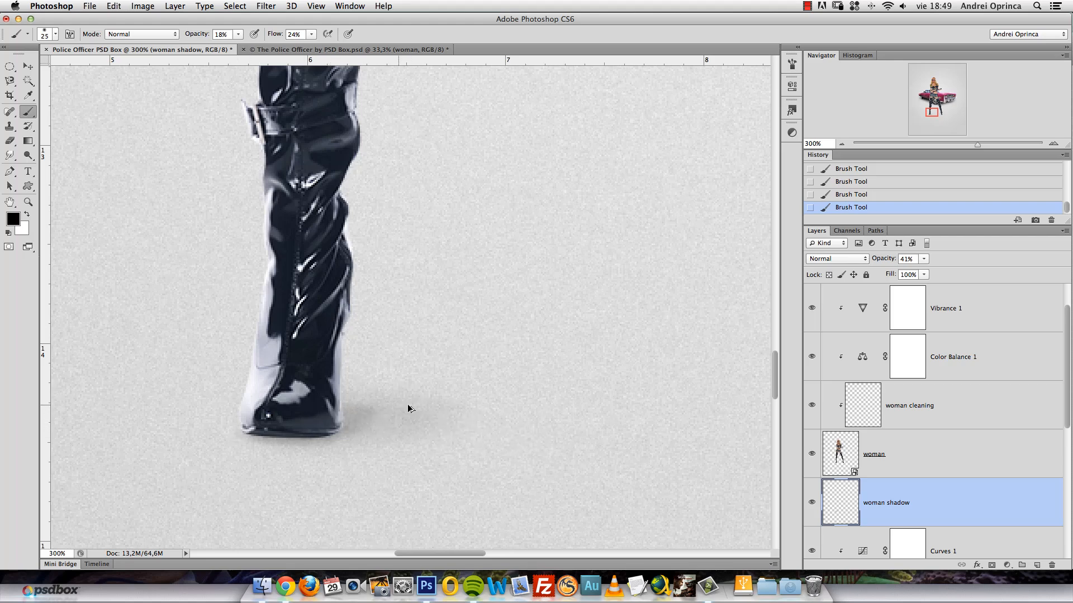
key("super+alt+space")
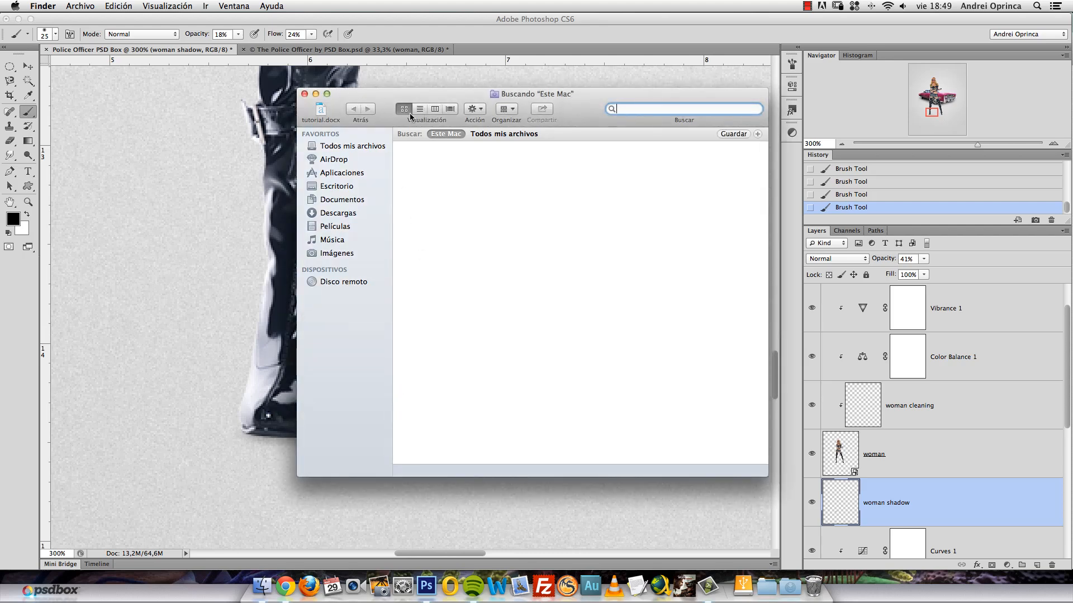
left_click(304, 93)
right_click(335, 261)
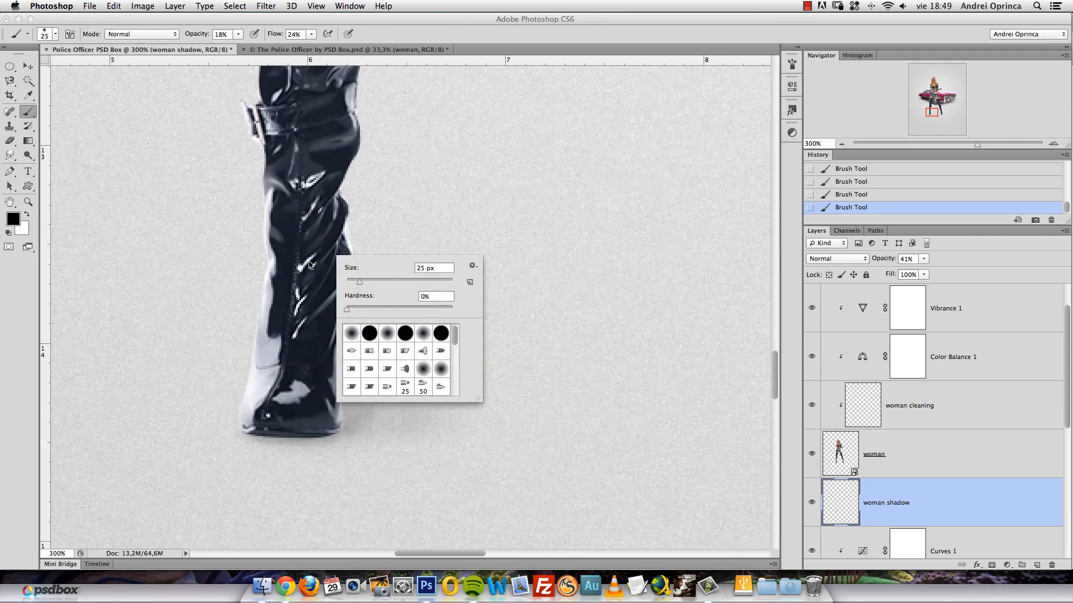
left_click(311, 266)
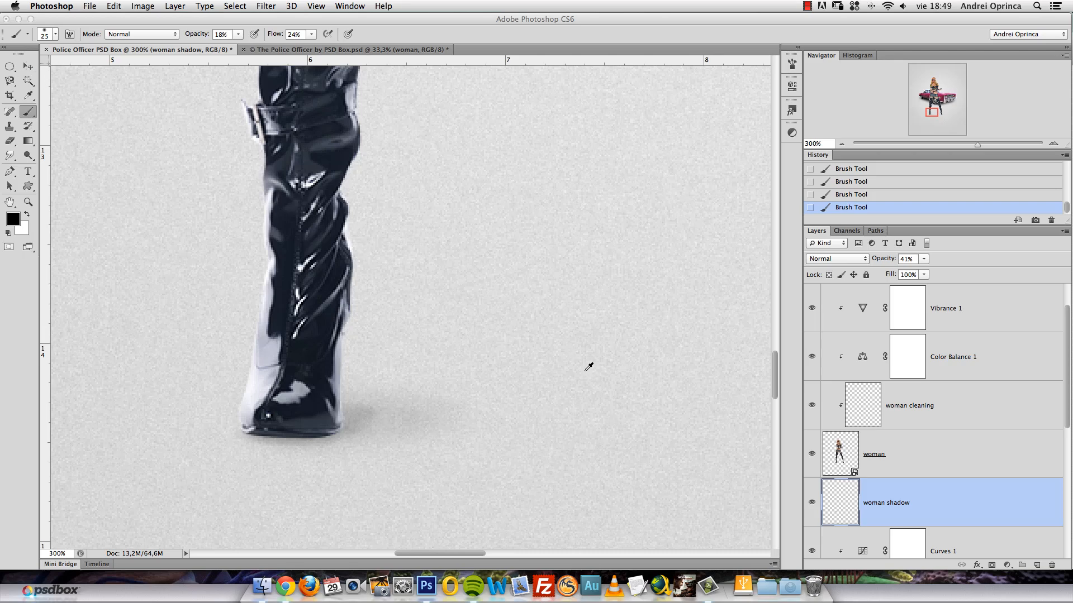
Paint a matching shadow under the other boot with a small brush, then extend it toward the first foot using a 20 px brush.
scroll(429, 285, "down", 5)
scroll(429, 285, "left", 1)
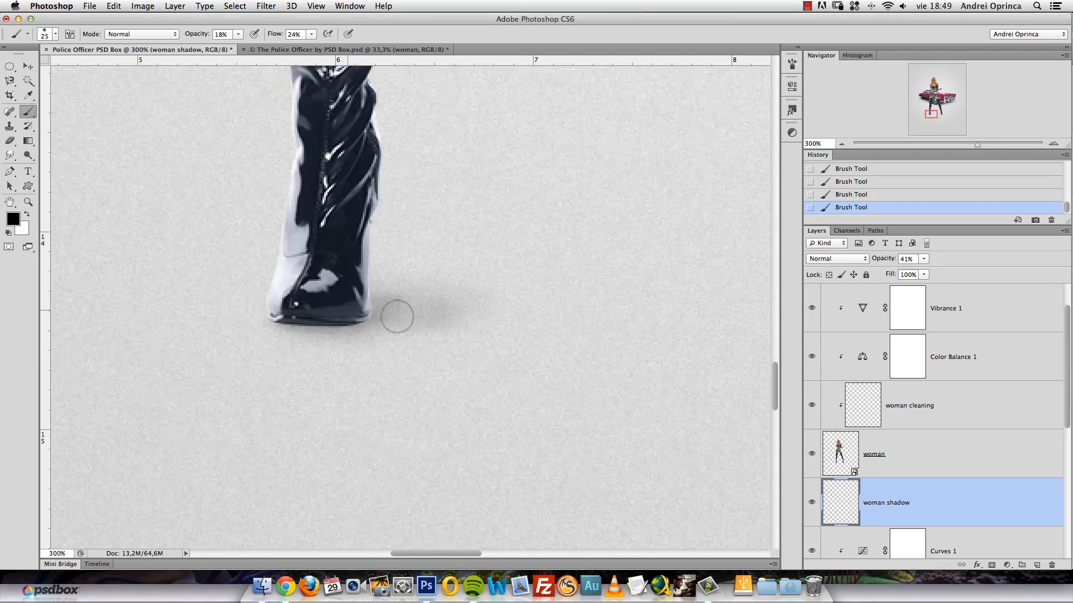
scroll(463, 309, "down", 1)
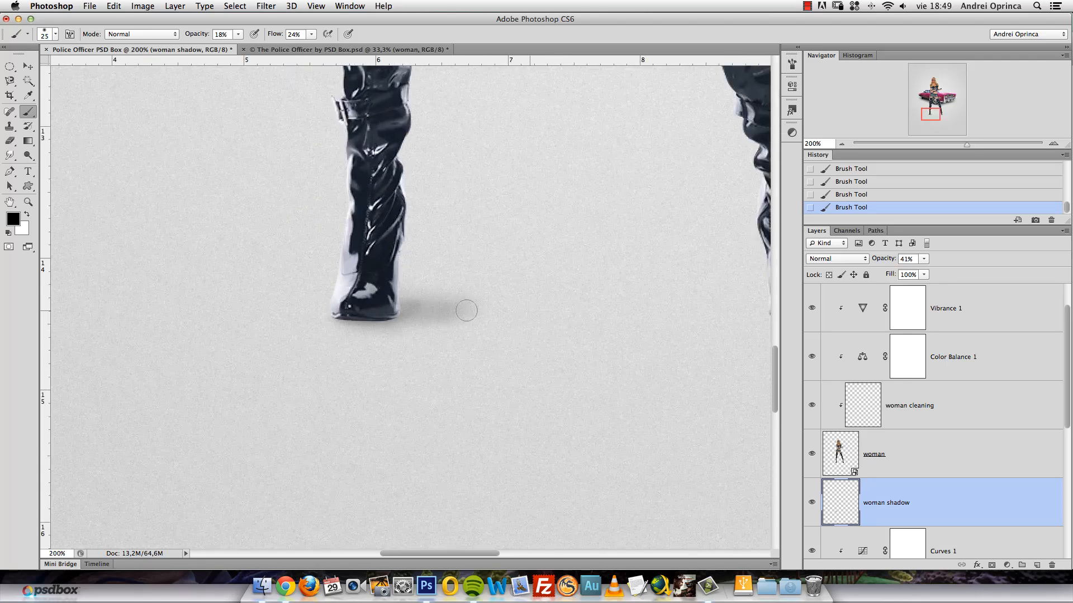
scroll(467, 311, "right", 8)
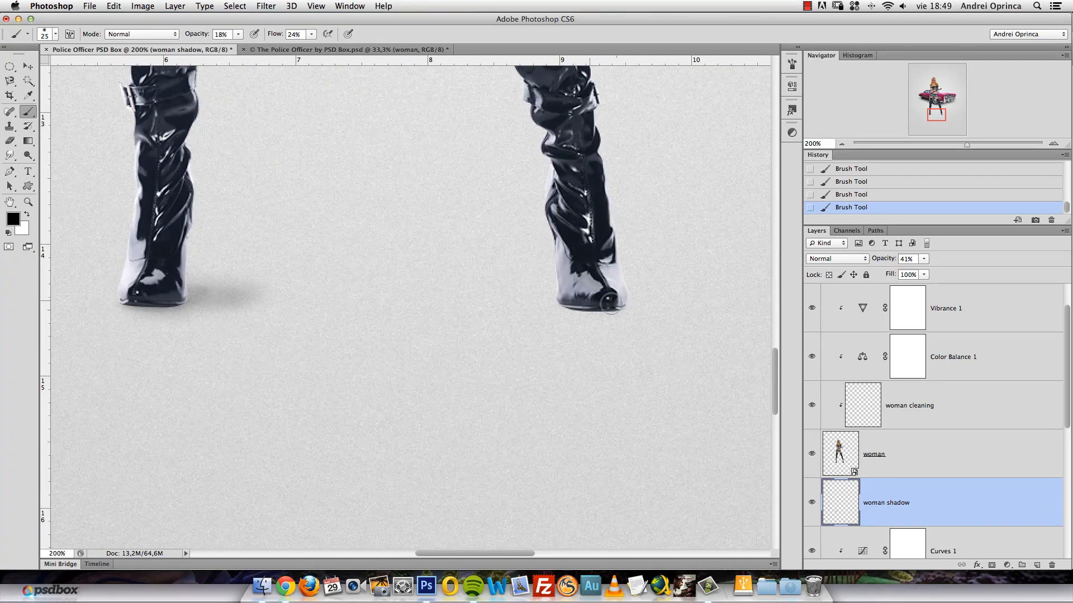
key("bracketleft")
key("bracketleft")
key("bracketleft")
key("bracketleft")
mouse_move(595, 309)
left_mouse_down()
mouse_move(616, 311)
mouse_move(559, 307)
left_mouse_up()
key("bracketright")
key("bracketright")
mouse_move(620, 304)
left_mouse_down()
mouse_move(499, 292)
mouse_move(603, 299)
mouse_move(472, 304)
left_mouse_up()
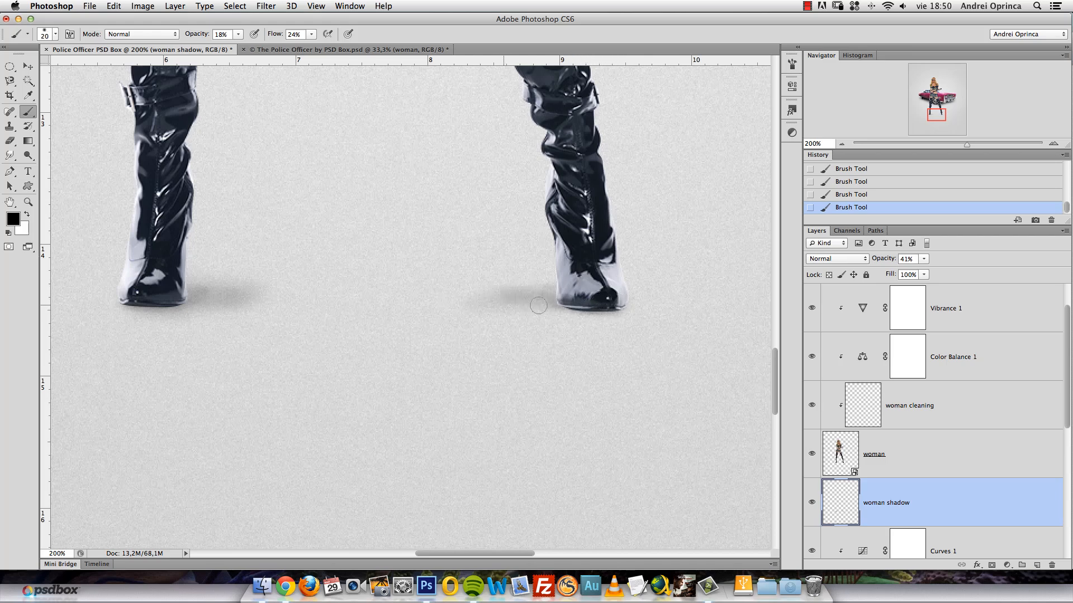
Reduce brush opacity and flow to 7% and faintly extend the shadows between the boots with a 35 to 40 px brush.
left_click_drag(238, 34, 233, 51)
left_click_drag(312, 34, 302, 48)
key("bracketright")
key("bracketright")
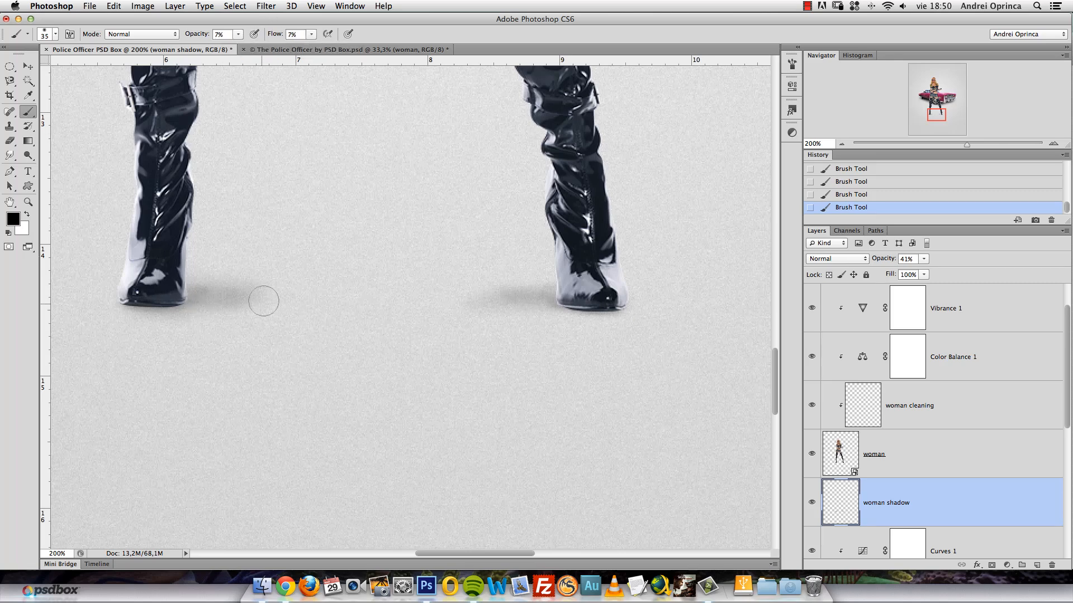
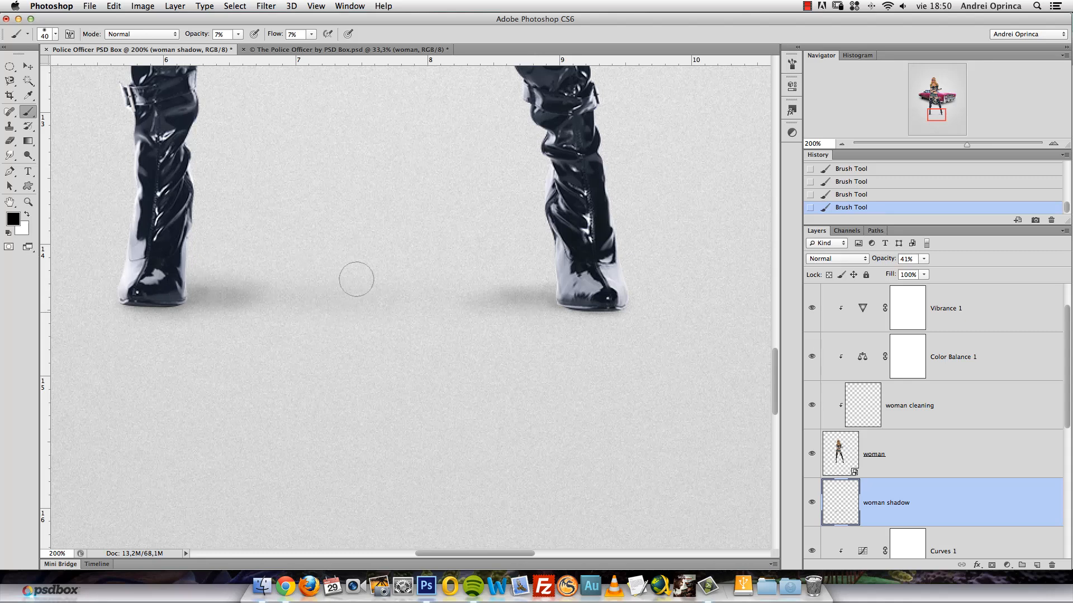
Raise the brush opacity to 13% and deepen the shadow around both boots with a brush of about 25 to 30 px.
key("bracketleft")
key("bracketleft")
key("bracketleft")
left_click(238, 34)
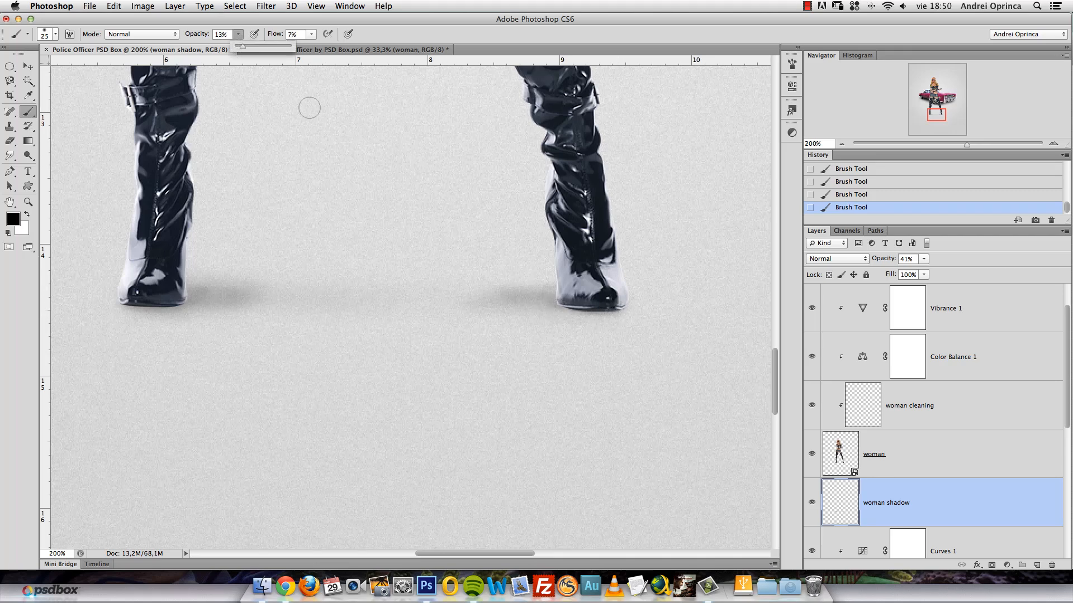
left_click(591, 316)
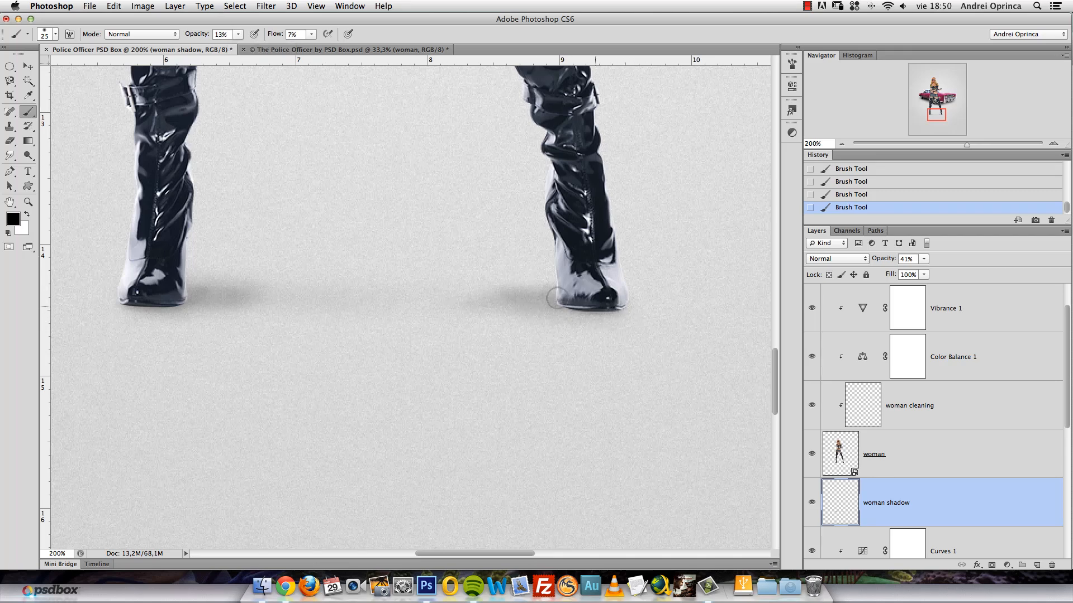
key("bracketright")
key("bracketleft")
key("bracketleft")
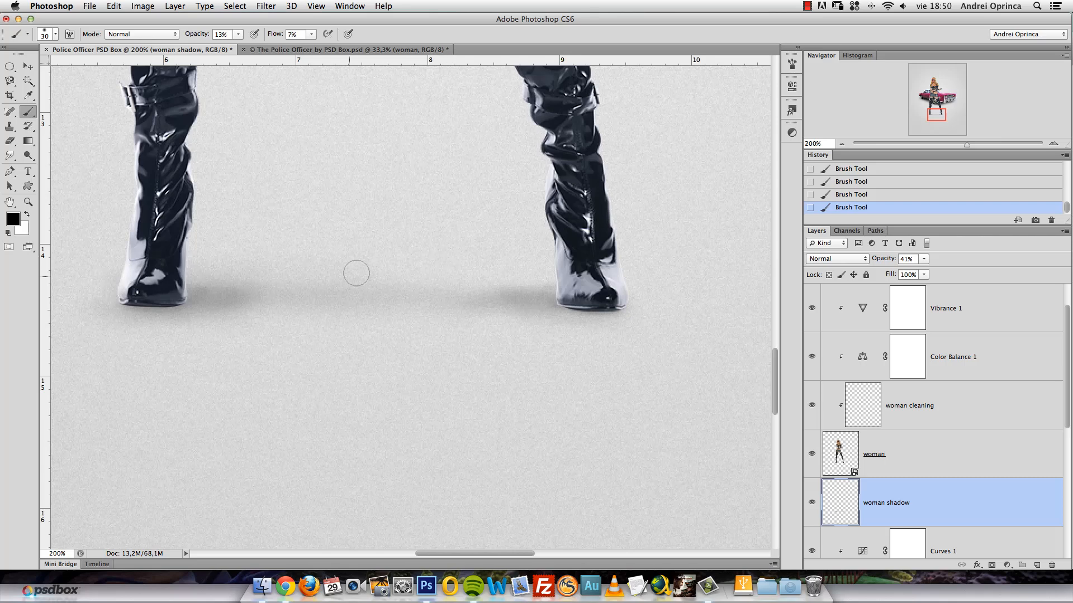
Smear the woman's shadow horizontally with a Motion Blur at angle 0° and a distance of 129 pixels.
left_click(330, 296, "alt")
left_click_drag(439, 241, 425, 346)
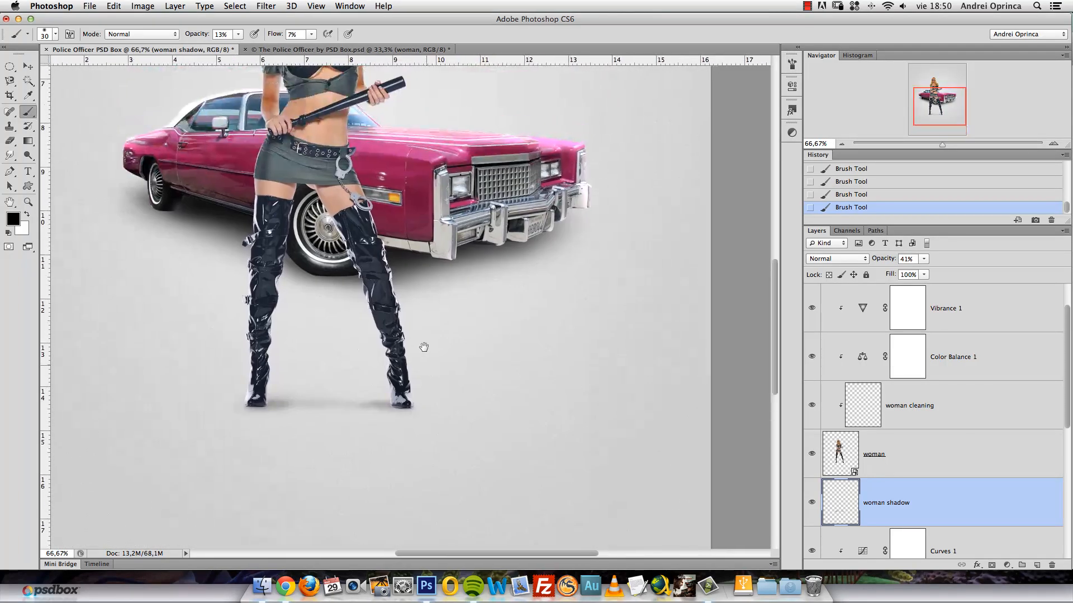
left_click(260, 6)
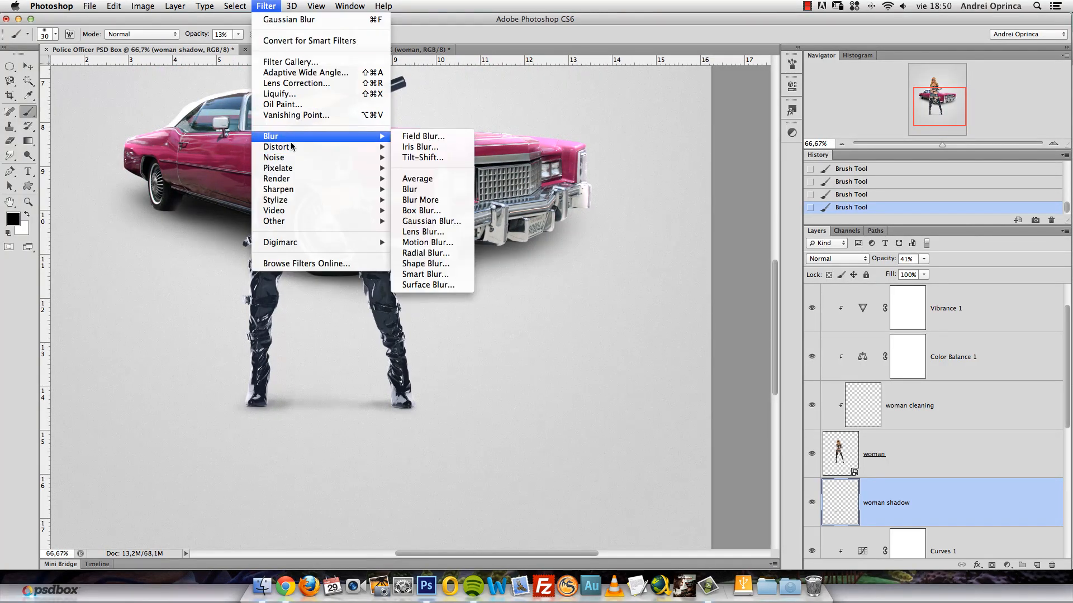
mouse_move(335, 146)
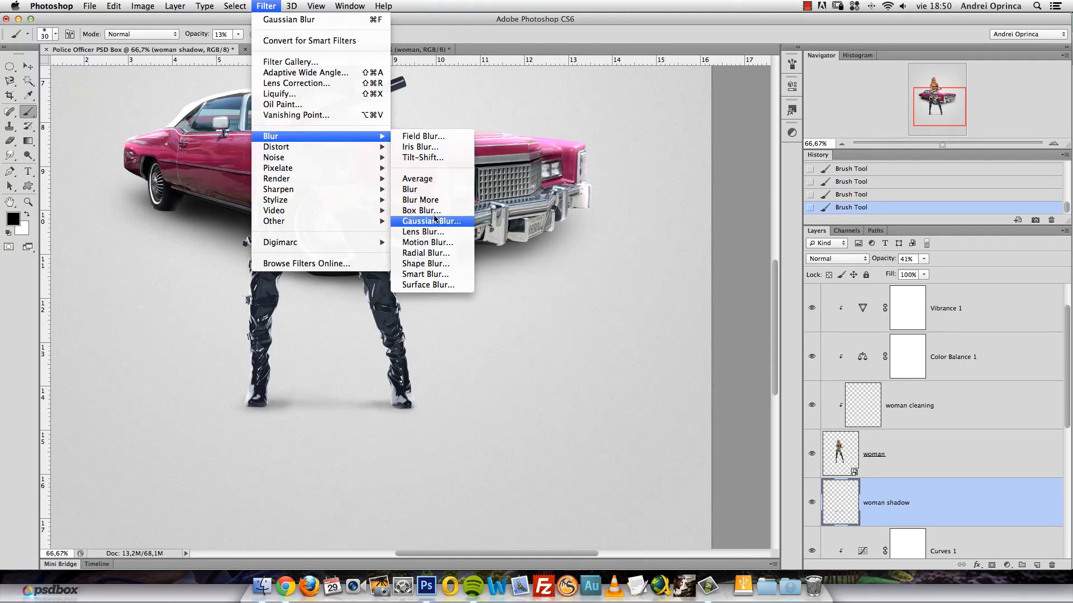
left_click(441, 239)
left_click(644, 349)
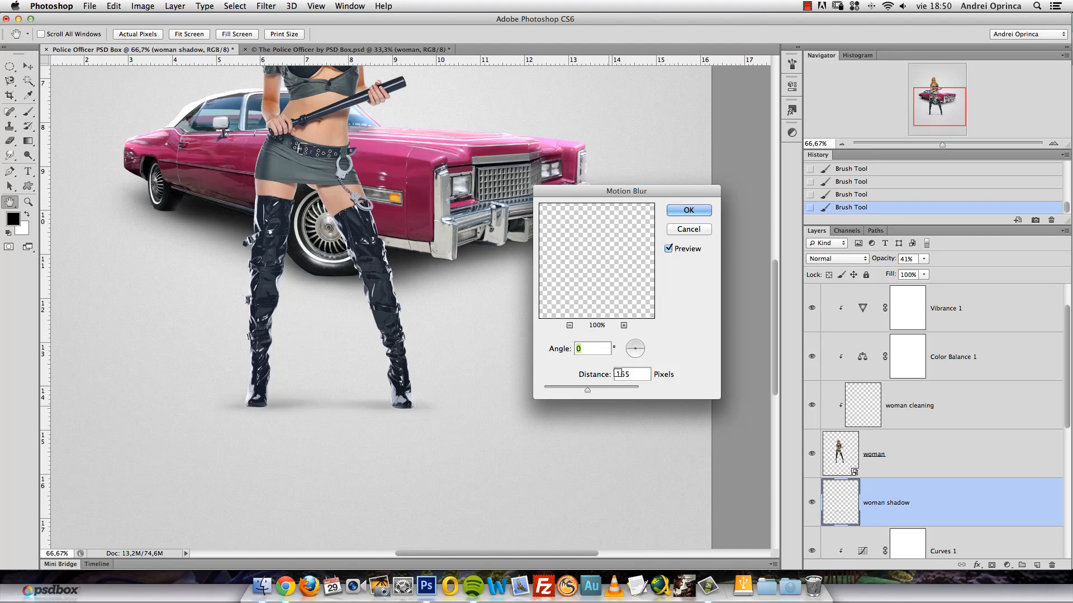
left_click_drag(588, 390, 584, 389)
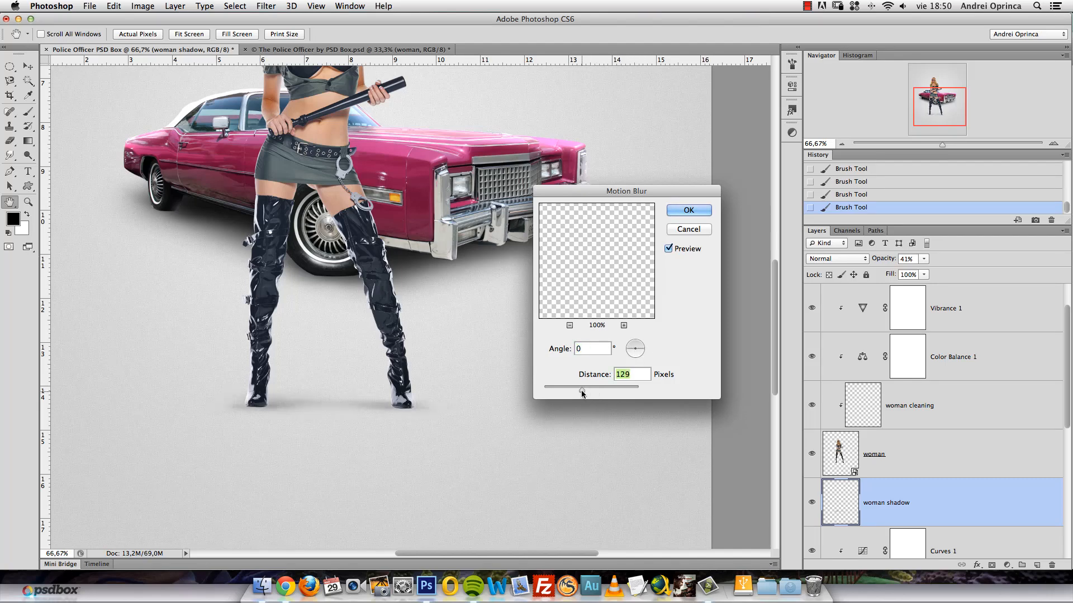
left_click(688, 210)
left_click(812, 504)
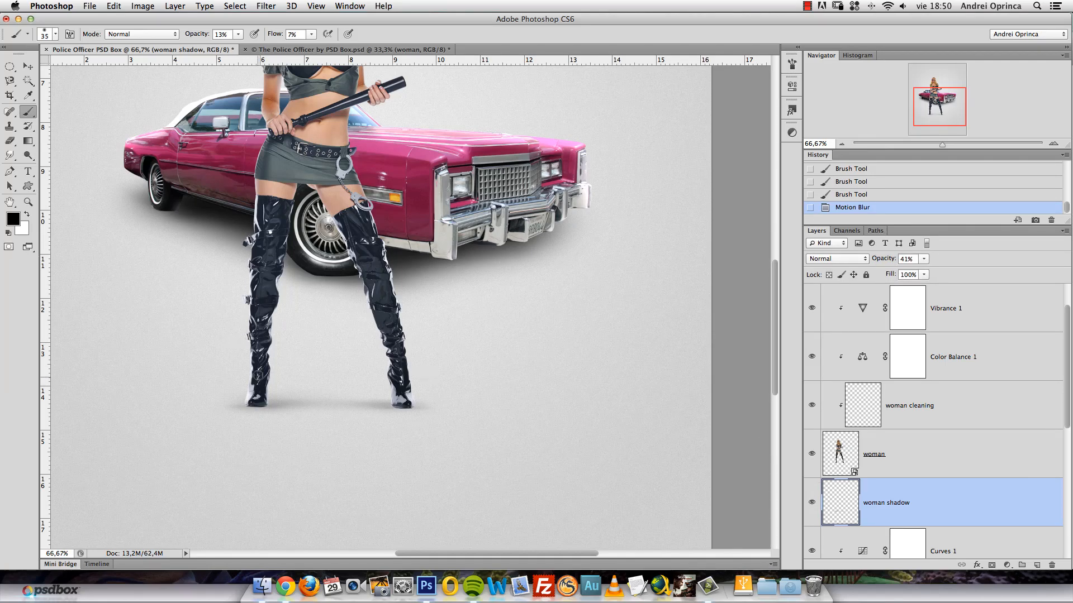
Paint a broader, faint shadow around and between the feet, using a 100 px brush and a smaller 60 px one.
key("bracketright")
key("bracketright")
key("bracketright")
mouse_move(307, 394)
left_mouse_down()
mouse_move(287, 392)
mouse_move(298, 393)
left_mouse_up()
mouse_move(298, 394)
left_mouse_down()
mouse_move(194, 410)
mouse_move(353, 418)
left_mouse_up()
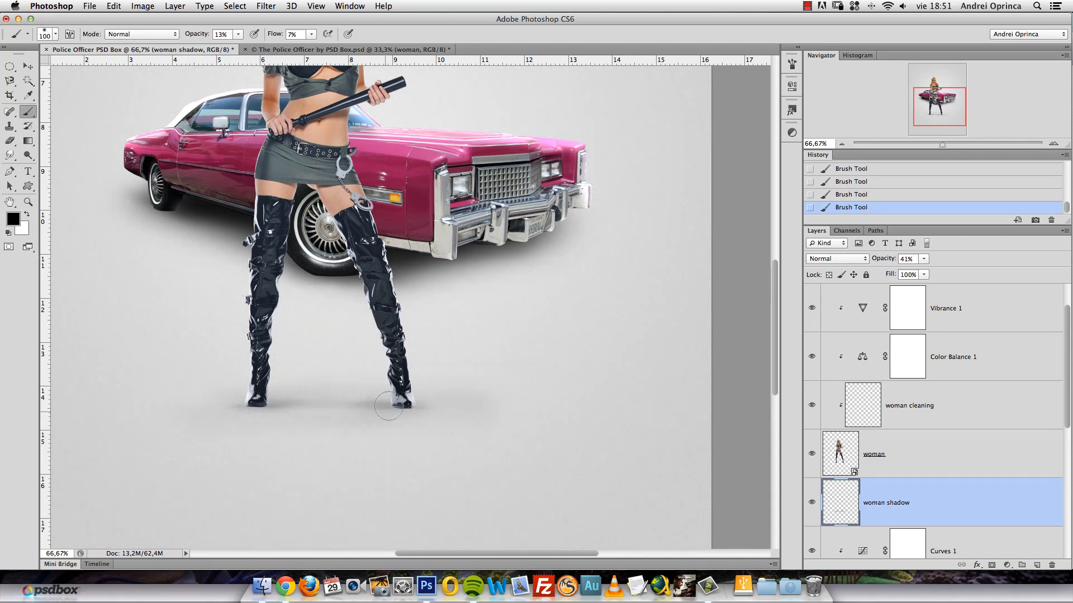
key("bracketleft")
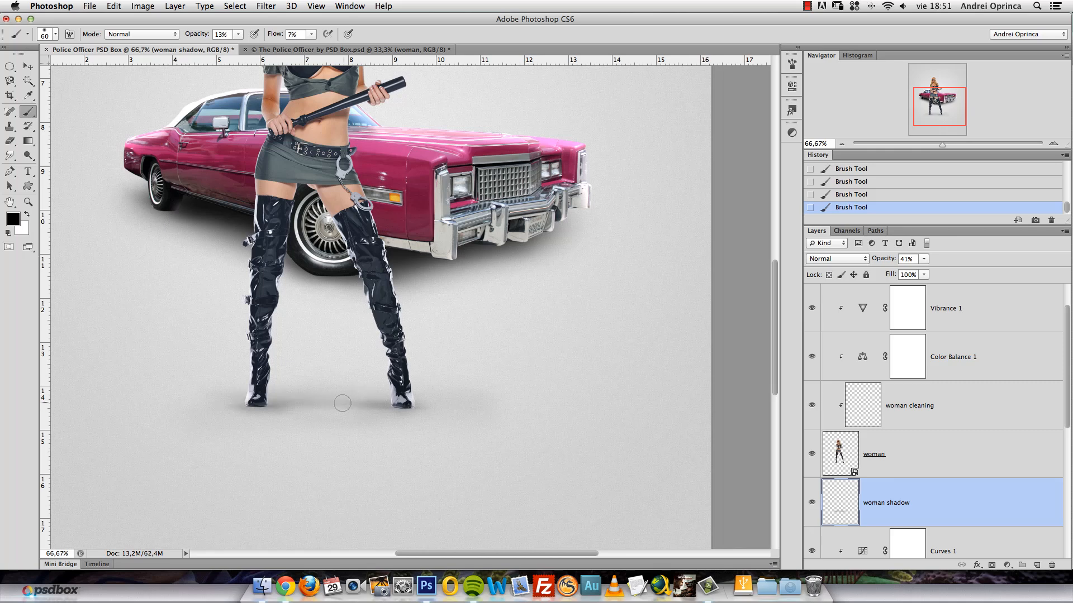
key("super+minus")
key("super+minus")
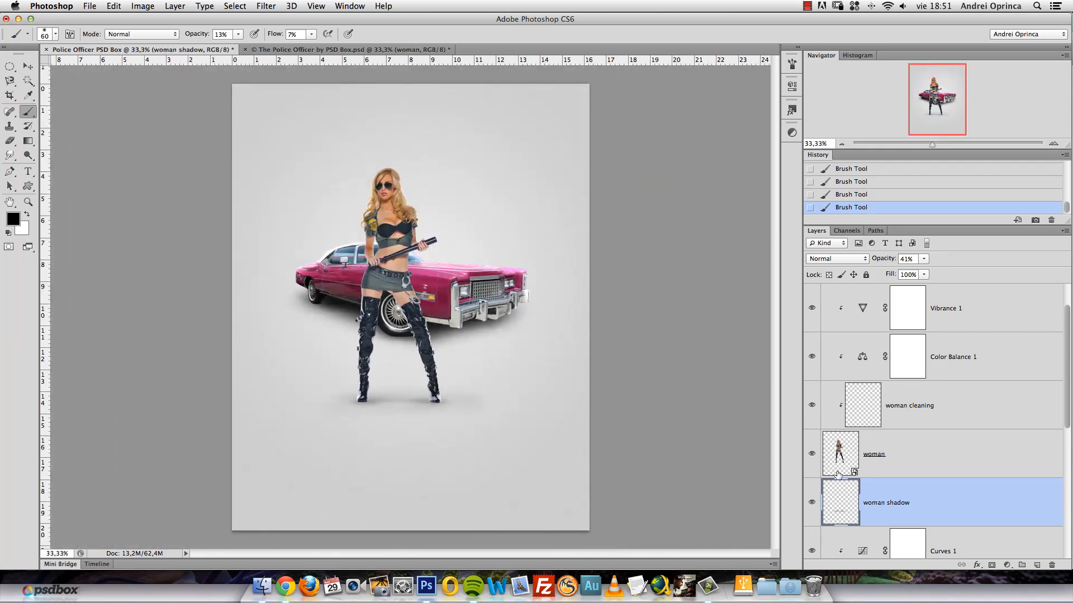
Erase the excess shadow above the feet and between the lower legs with a soft 300 px Eraser.
key("e")
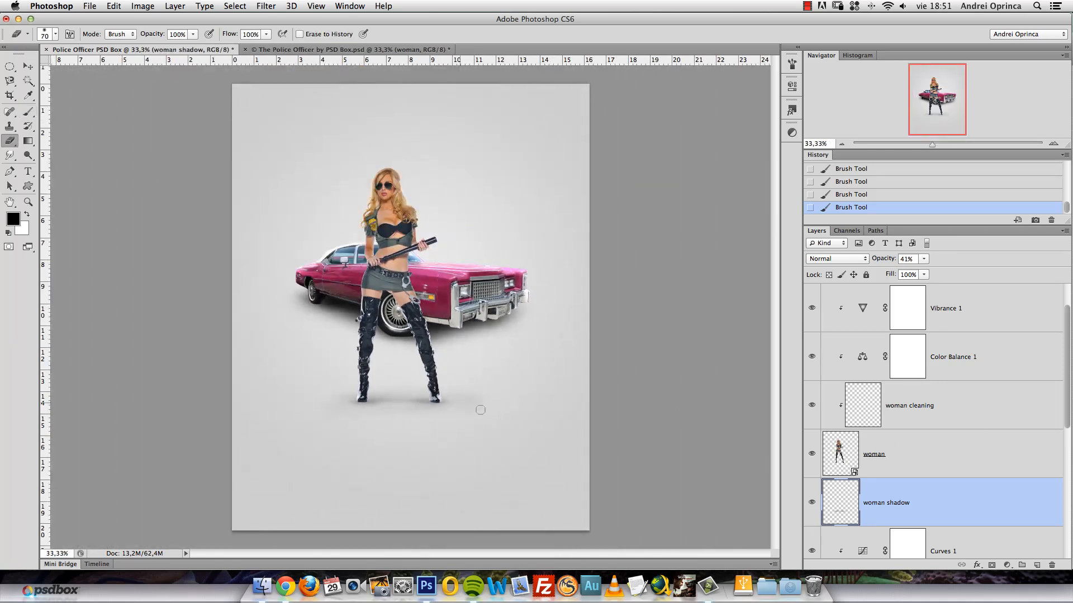
key("bracketright")
key("bracketright")
key("bracketright")
key("bracketright")
key("bracketright")
key("bracketright")
key("bracketright")
key("bracketright")
key("bracketright")
mouse_move(347, 361)
left_mouse_down()
mouse_move(429, 361)
mouse_move(358, 374)
mouse_move(427, 382)
left_mouse_up()
right_click(438, 355)
key("Escape")
left_click_drag(425, 381, 393, 368)
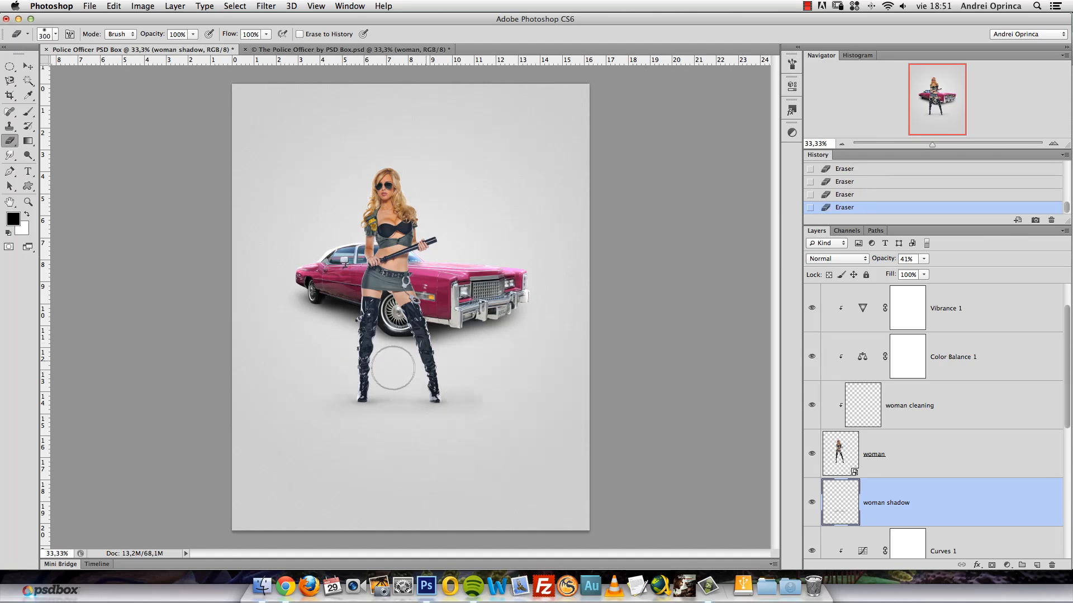
Undo the last eraser strokes and trim the shadow's upper edge again around both lower legs.
key("super+t")
key("alt+super+z")
key("alt+super+z")
key("alt+super+z")
left_click(364, 373)
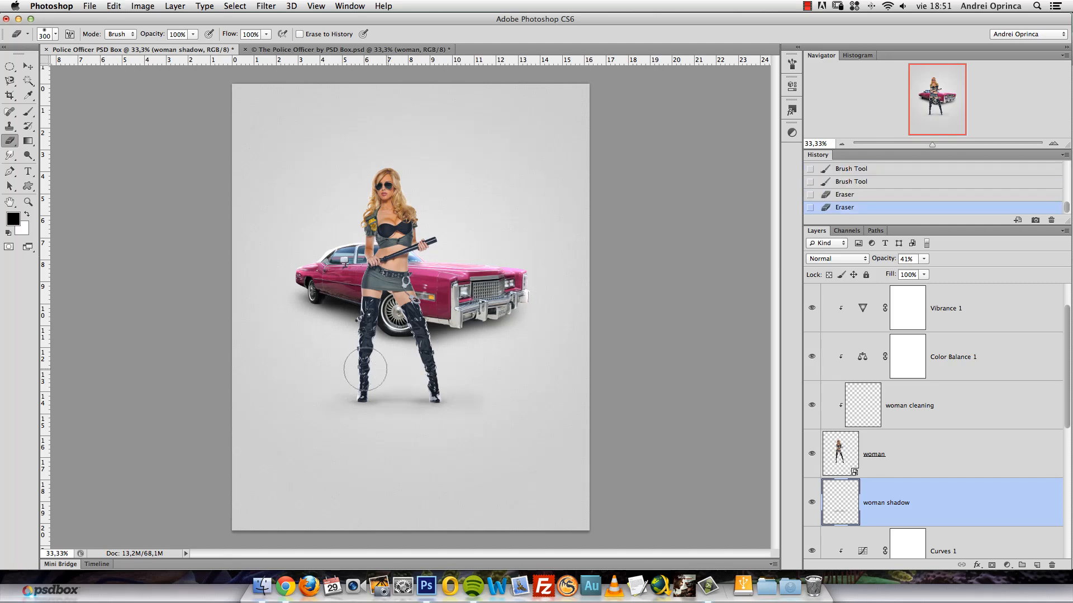
left_click(367, 369)
left_click(435, 372)
key("super+space")
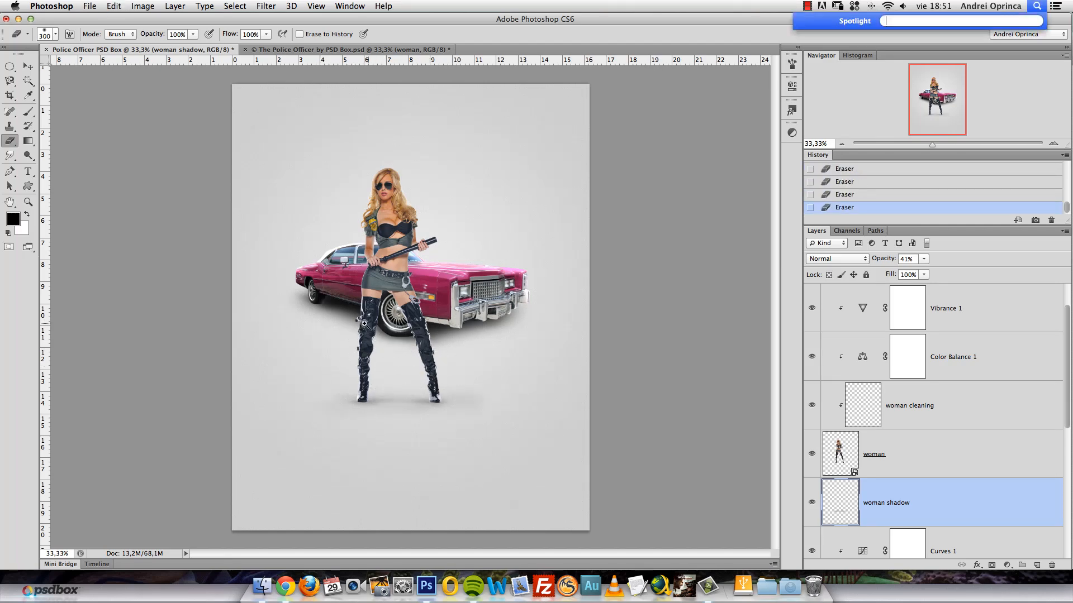
left_click(368, 324, "super")
scroll(367, 318, "up", 5)
scroll(366, 318, "right", 2)
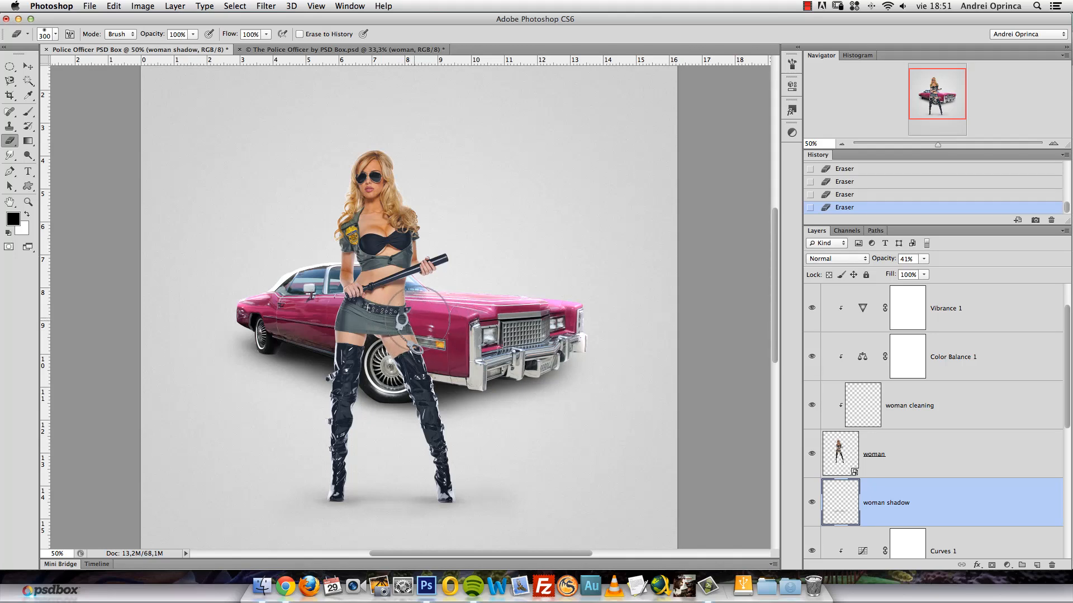
scroll(445, 320, "down", 3)
scroll(445, 321, "right", 2)
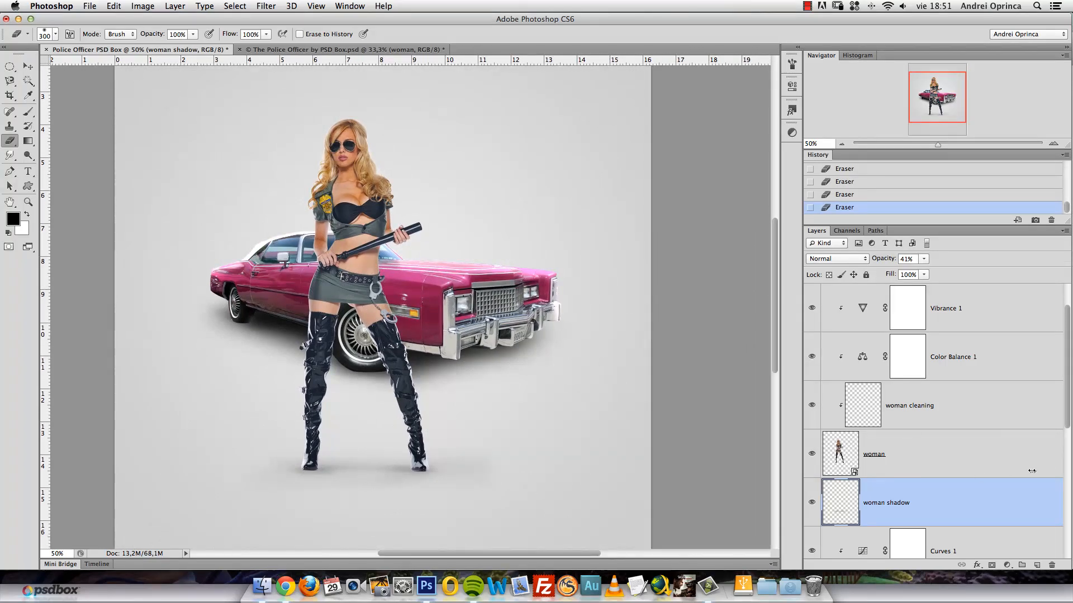
scroll(1071, 385, "down", 1)
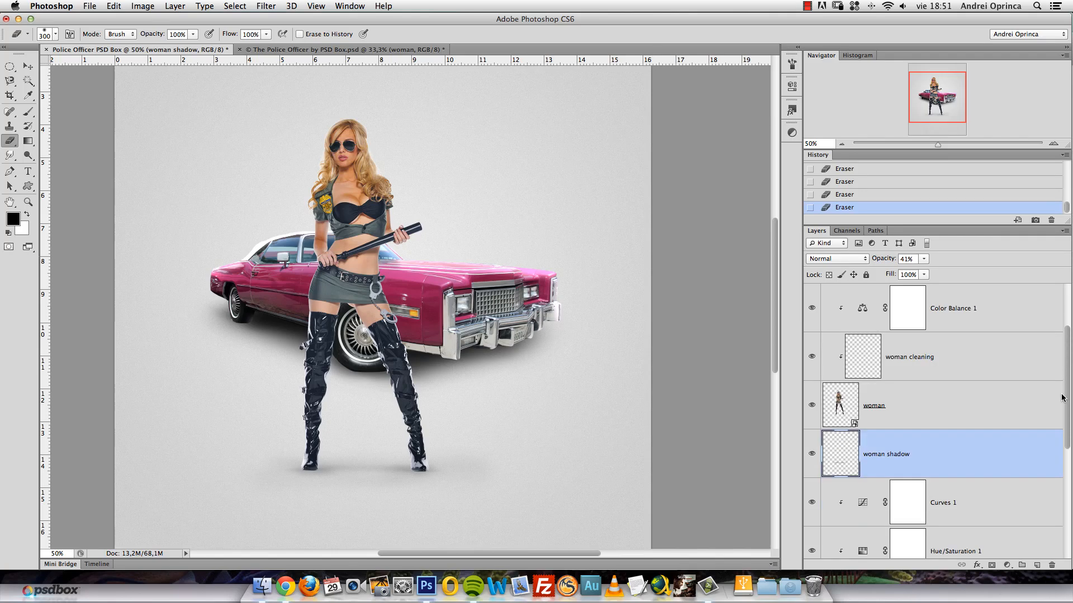
Group the woman, her shadow, cleaning and adjustment layers up to Curves 2, and name the group "woman".
scroll(1070, 386, "up", 2)
scroll(1071, 391, "down", 2)
scroll(1069, 391, "up", 2)
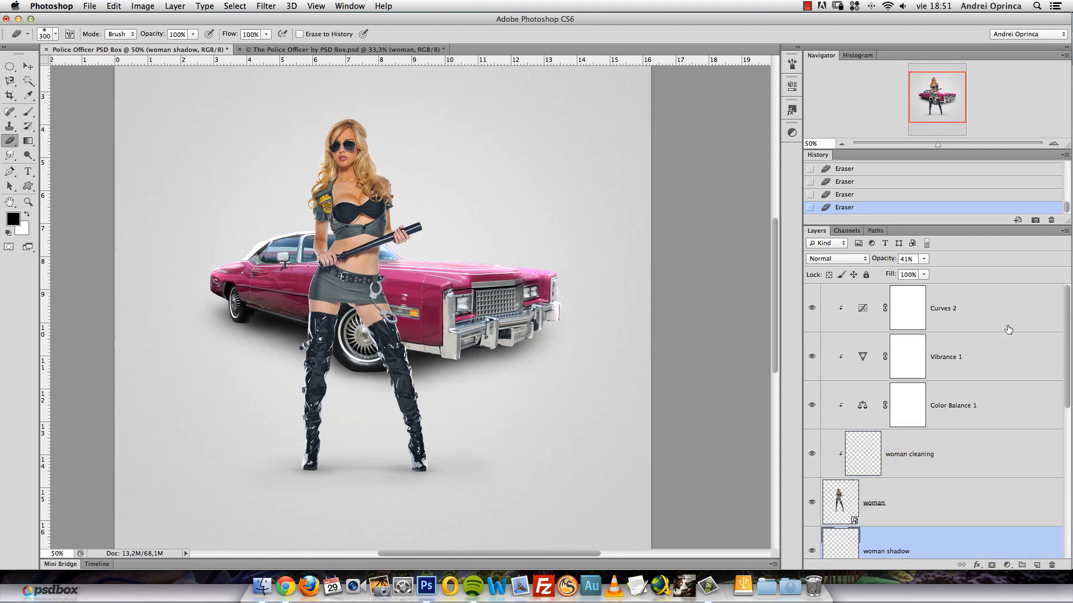
left_click(1009, 330, "shift")
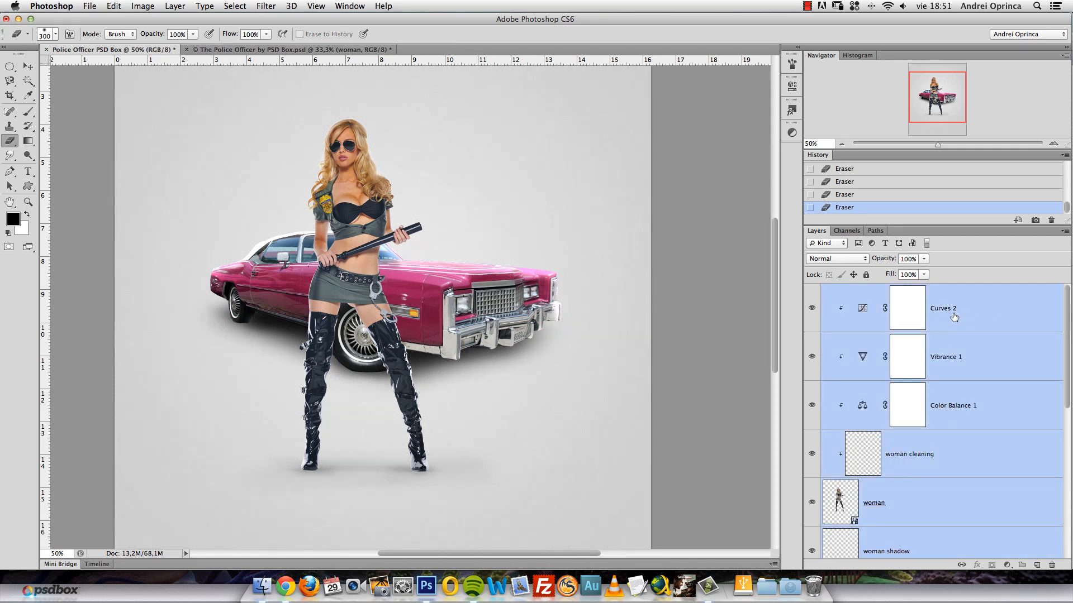
key("super+g")
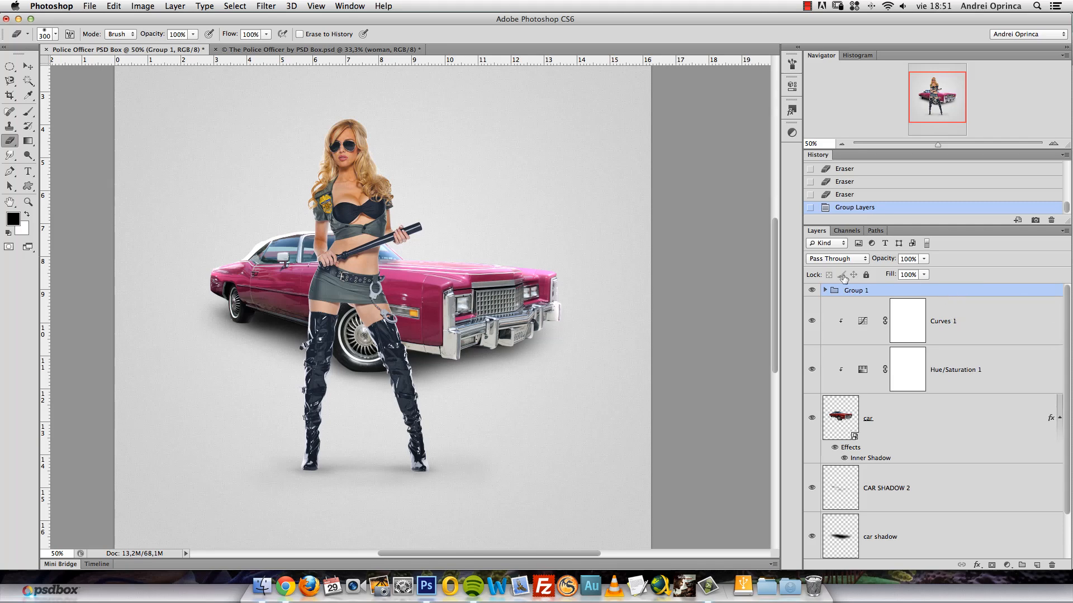
double_click(856, 292)
key("Return")
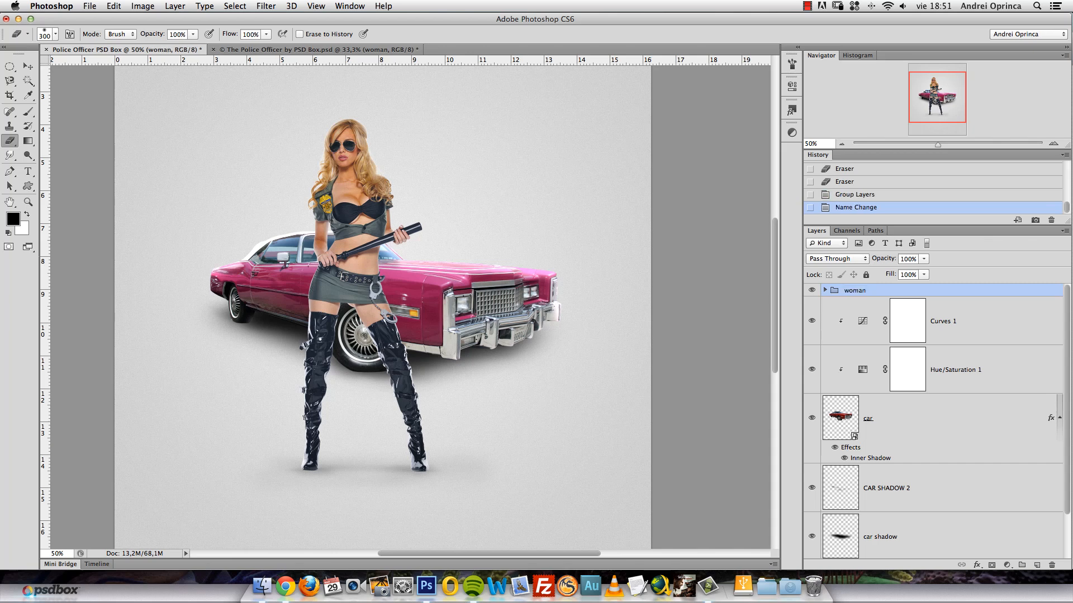
Group the car layer with its two shadow layers and its adjustment layers, and name the group "car".
left_click(994, 325)
scroll(1063, 408, "down", 2)
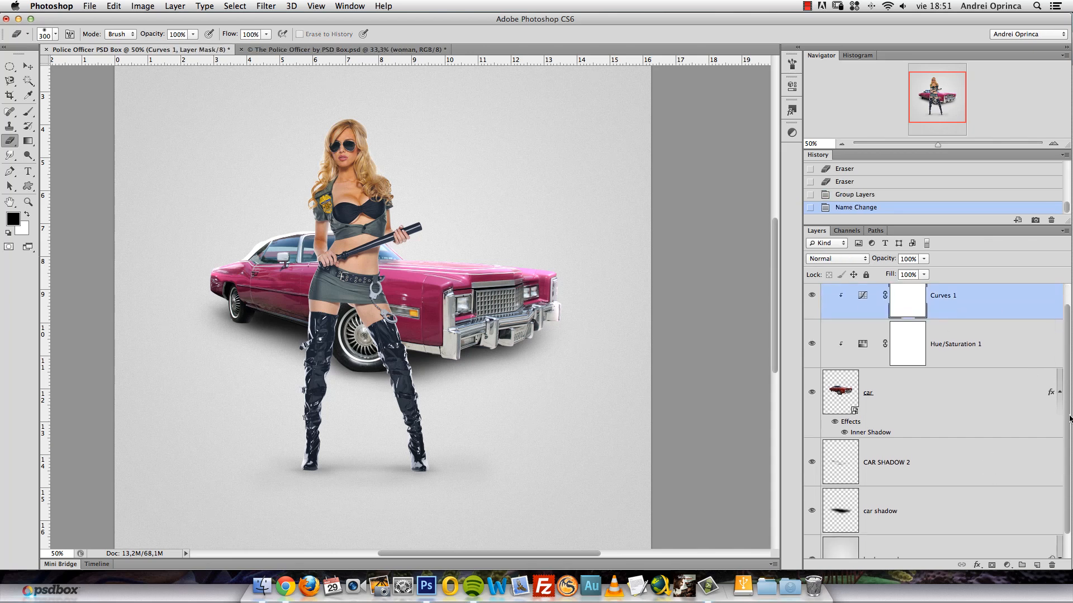
left_click(961, 493, "shift")
key("super+g")
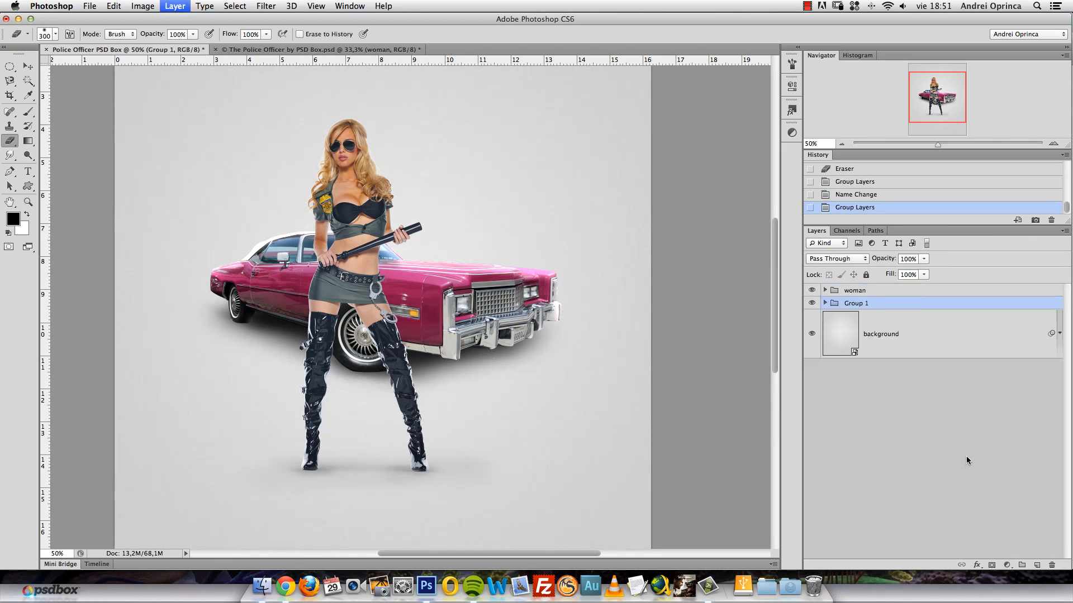
double_click(855, 302)
type("car")
key("Return")
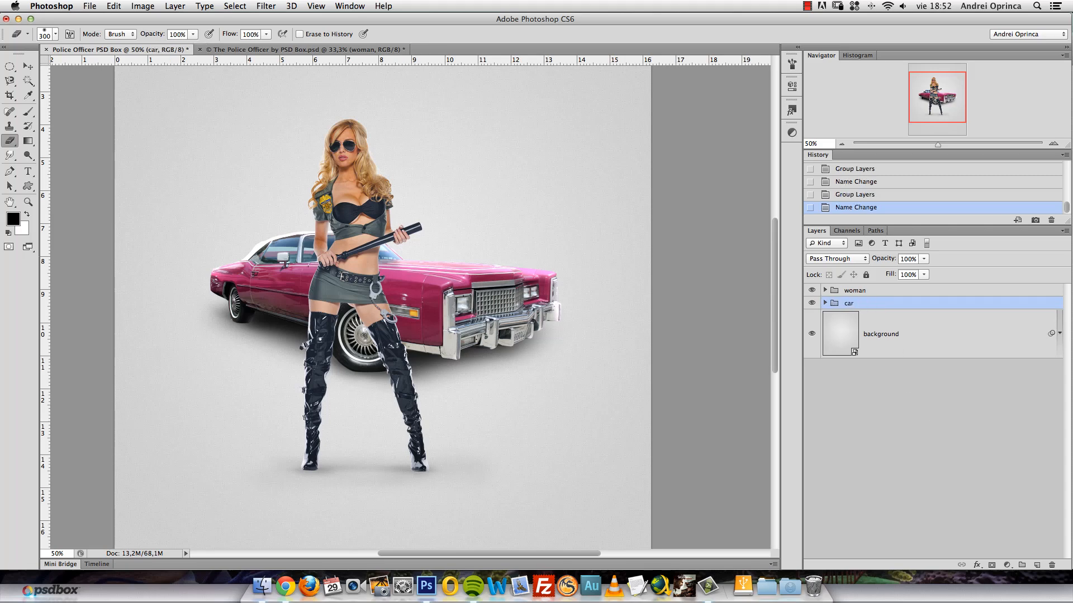
Add a new empty layer directly above the background and open Abstract.eps from the stock folder.
left_click(955, 352)
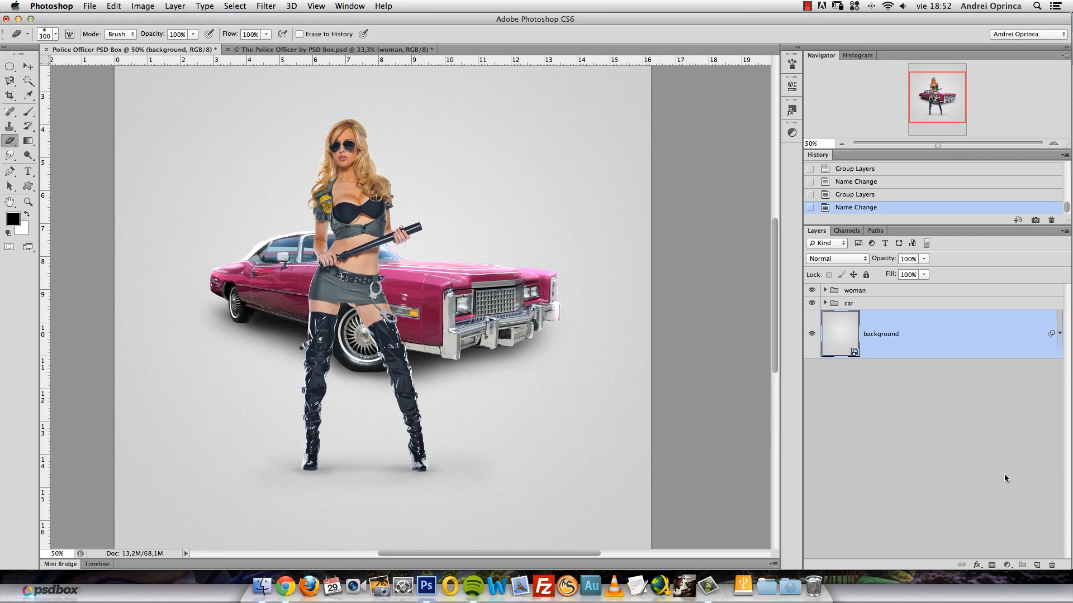
left_click(1037, 564)
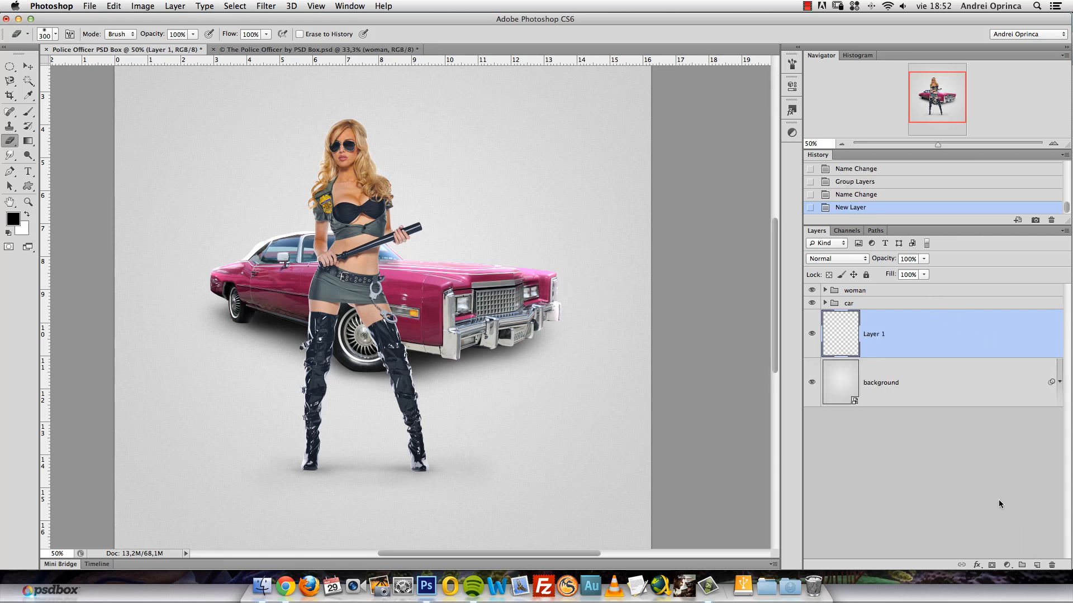
key("super+o")
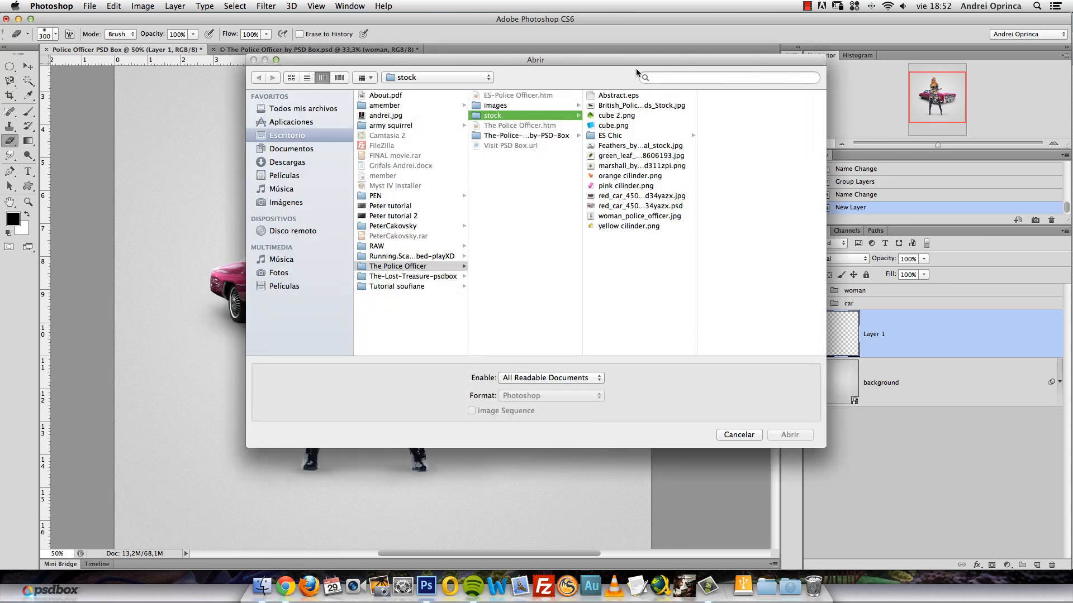
left_click_drag(625, 58, 608, 68)
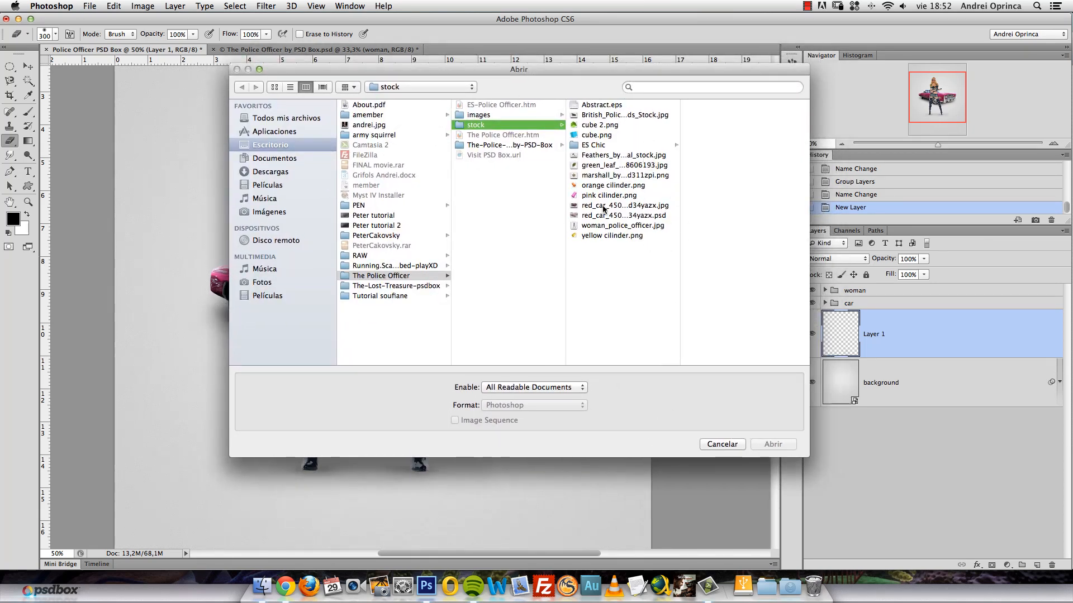
left_click(602, 106)
key("Return")
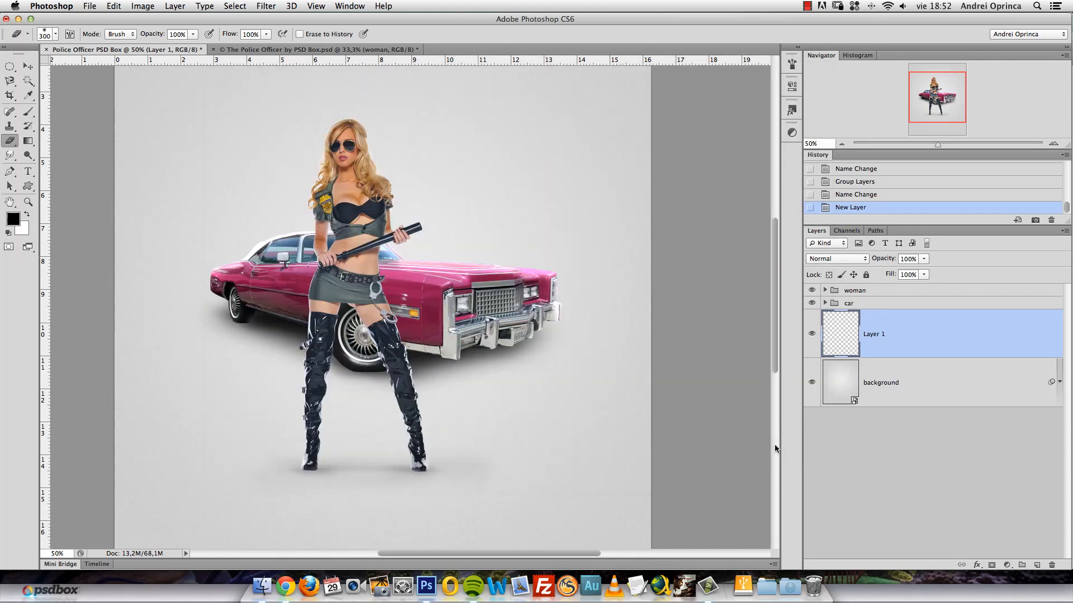
Rasterize the EPS file at a width of 1200 pixels, with width and height both measured in pixels.
left_click(559, 241)
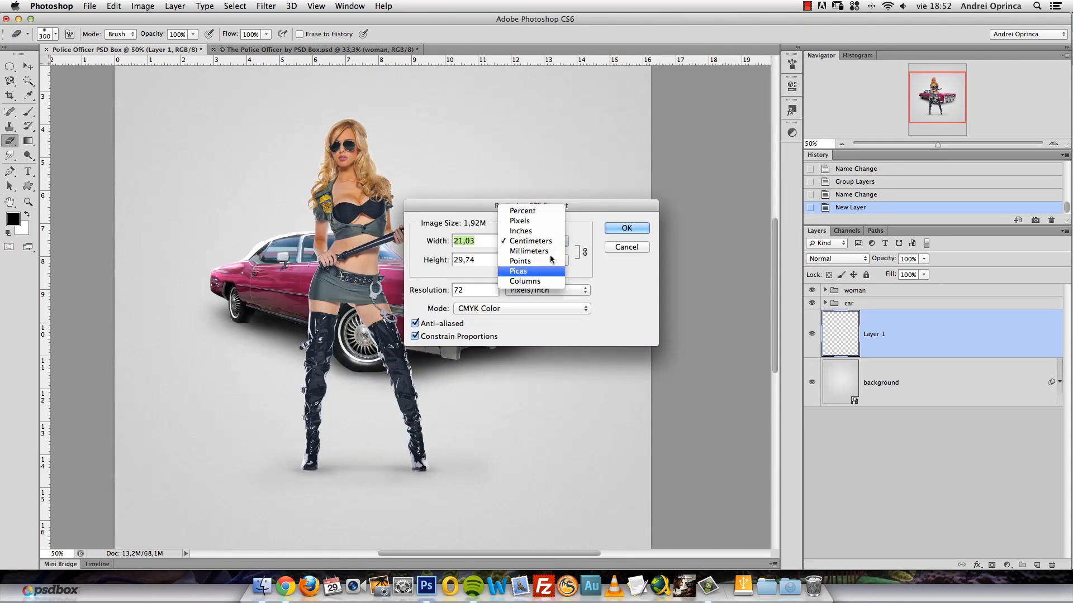
left_click(523, 222)
left_click(538, 259)
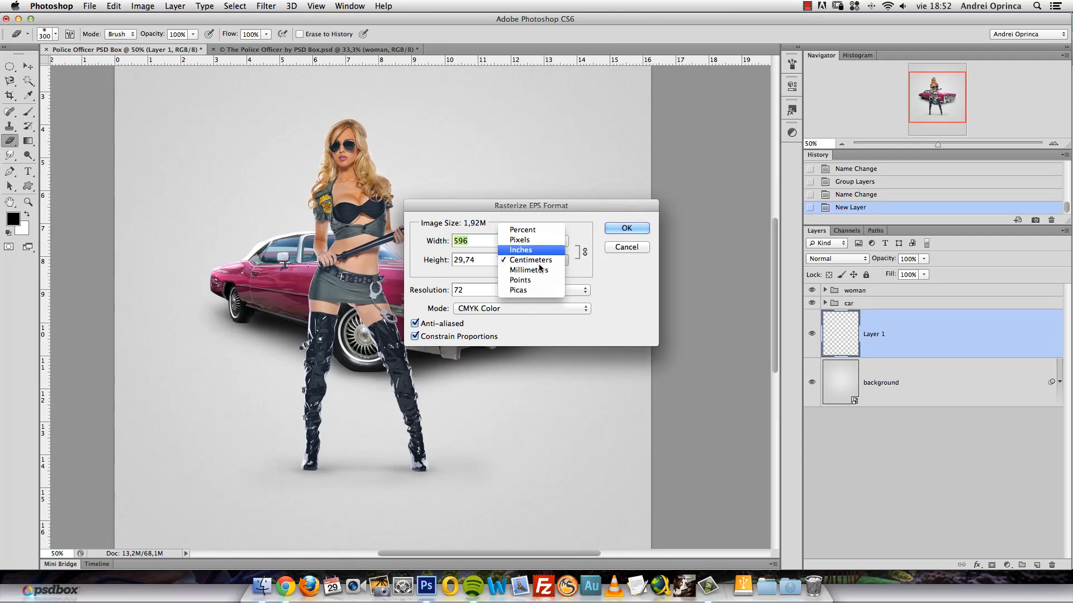
left_click(529, 243)
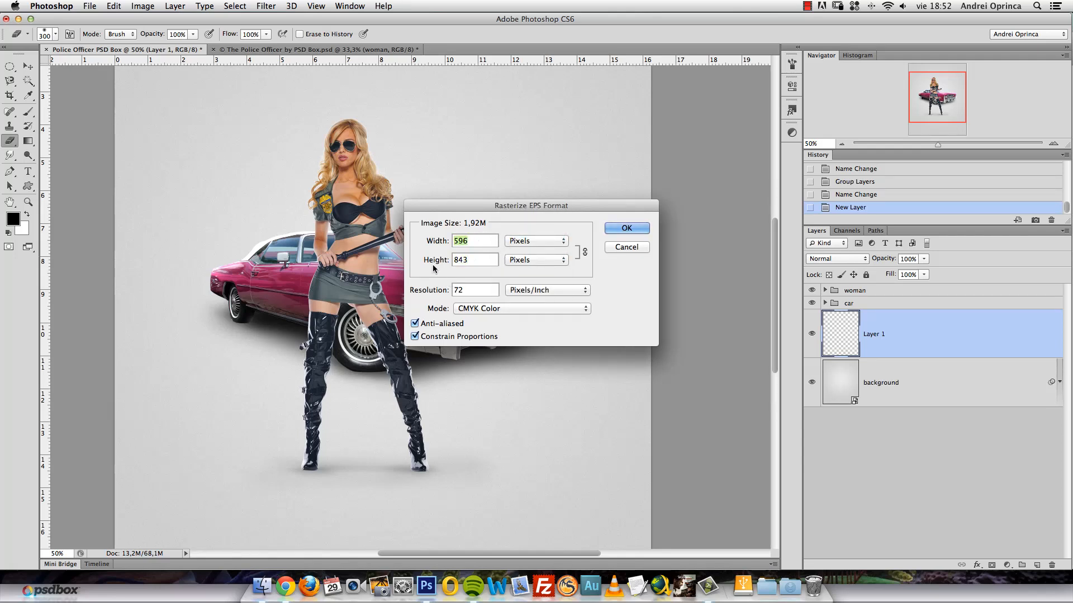
type("1200")
left_click(637, 228)
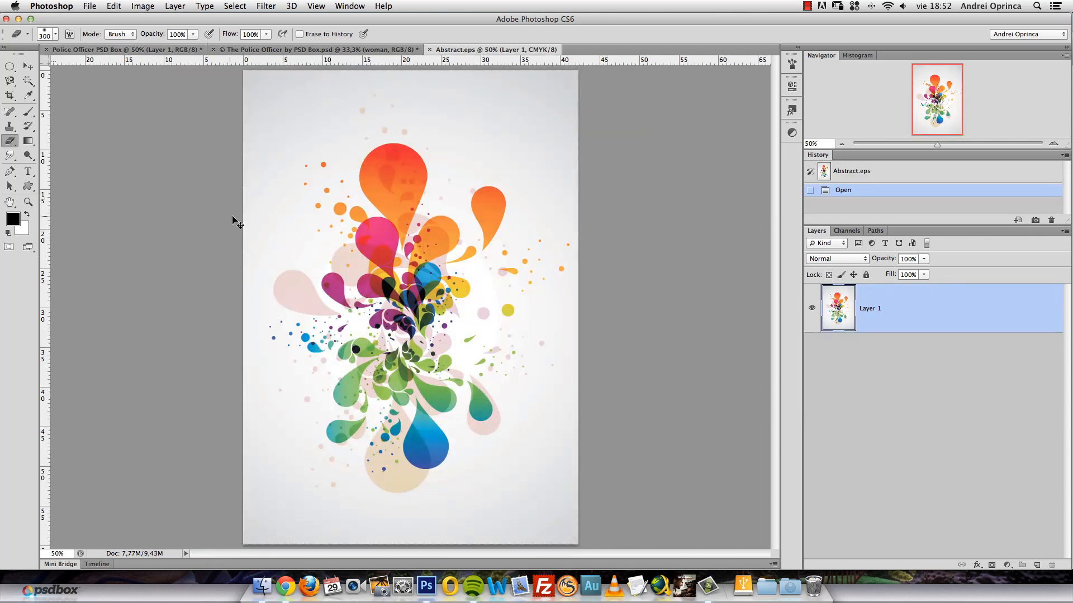
Copy the entire abstract artwork and paste it into the composition's new layer, renamed "vector".
key("super+a")
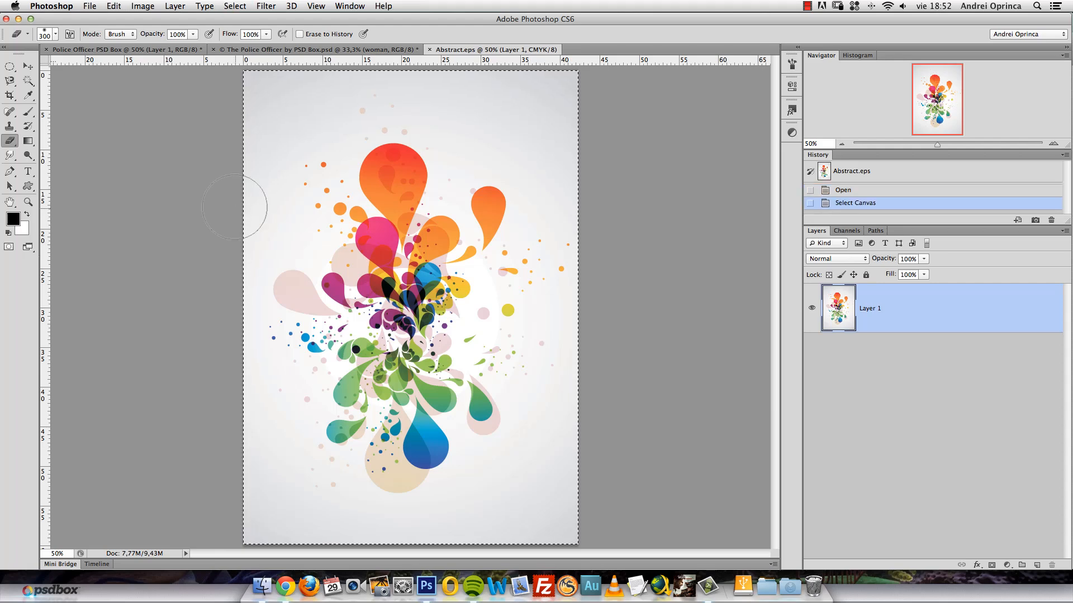
left_click(174, 50)
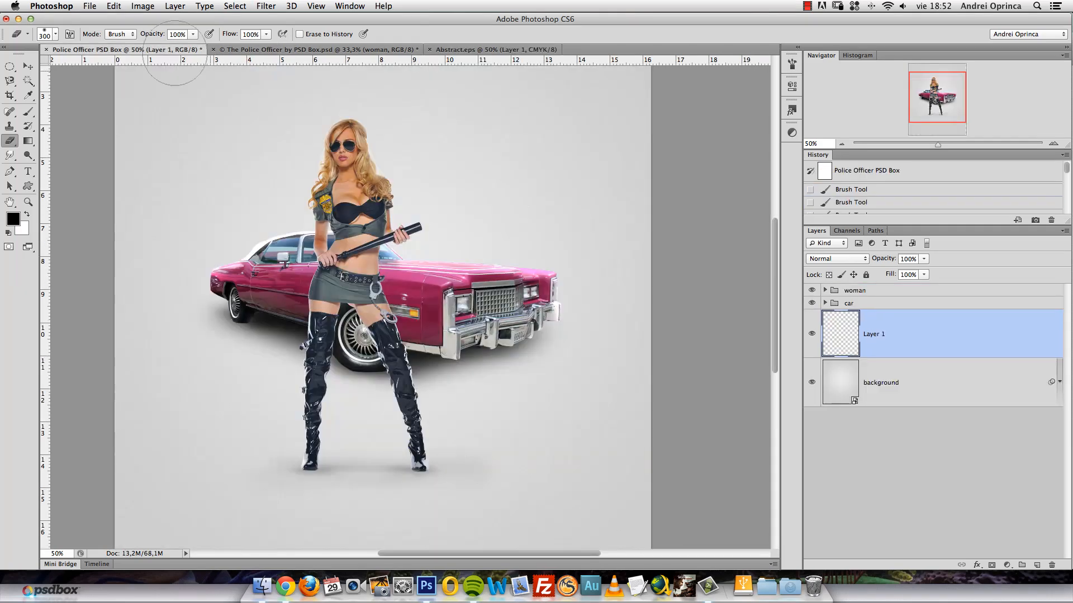
double_click(872, 334)
type("vector")
key("Return")
key("super+v")
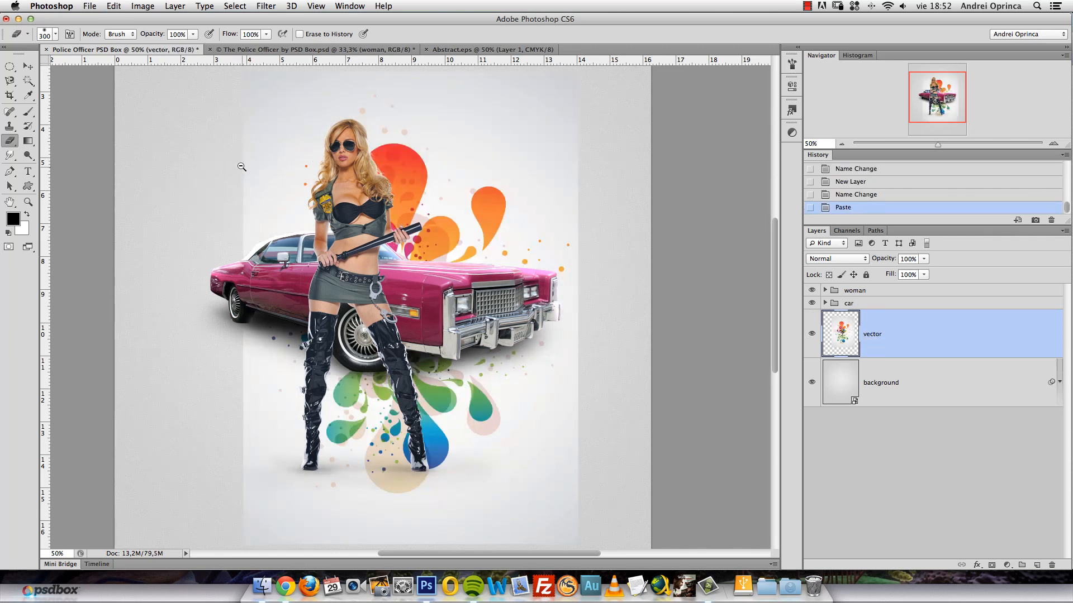
Rotate the vector artwork about -95°, scale it to about 78% and place its splashes behind the rear of the car.
key("super+minus")
key("super+t")
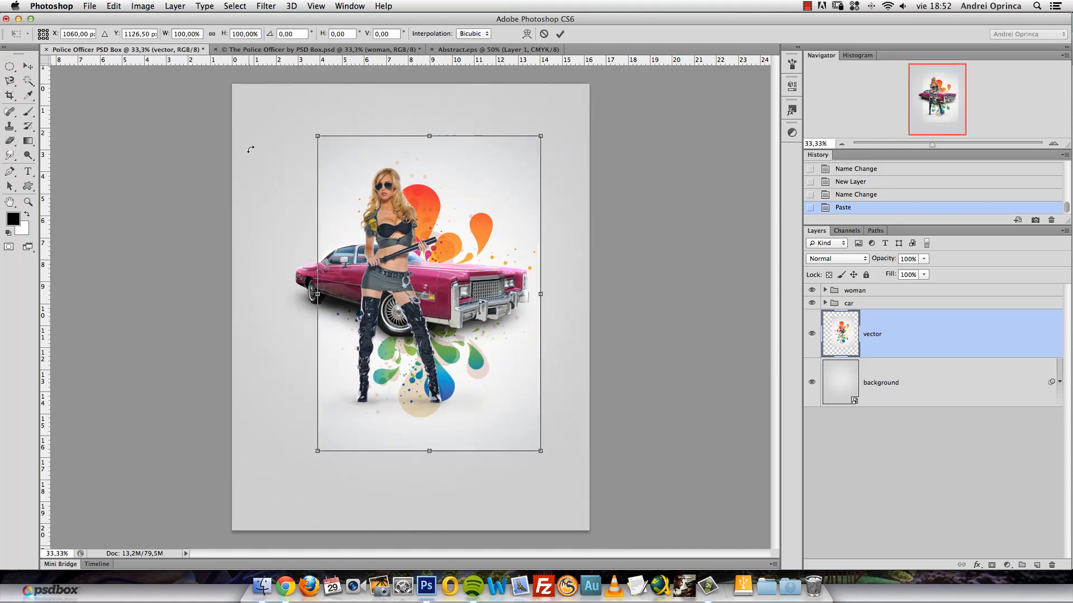
left_click_drag(560, 120, 290, 195)
left_click_drag(492, 302, 425, 270)
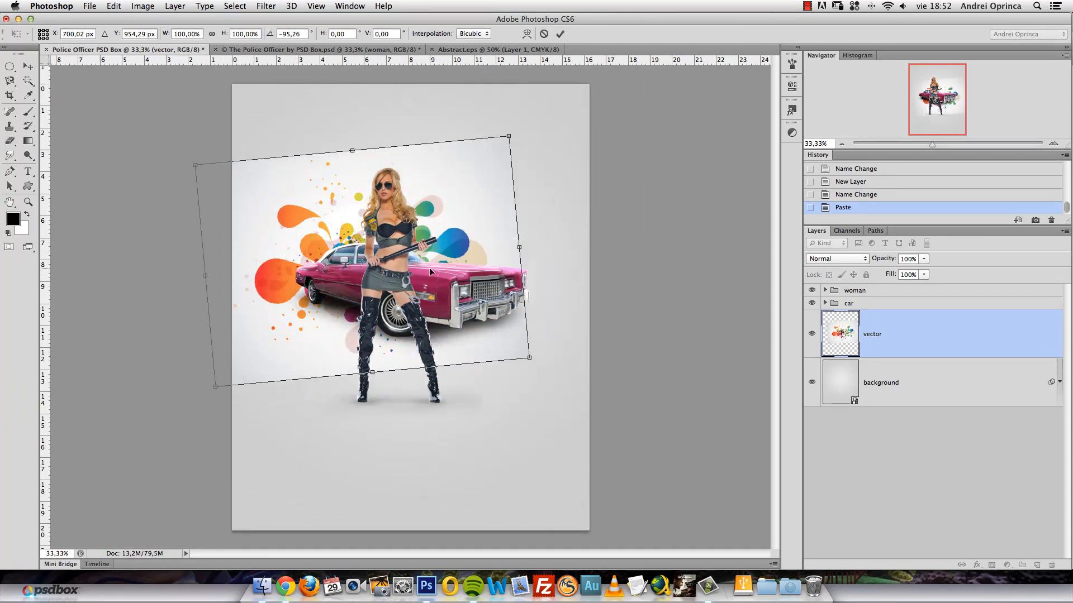
left_click_drag(508, 135, 433, 168)
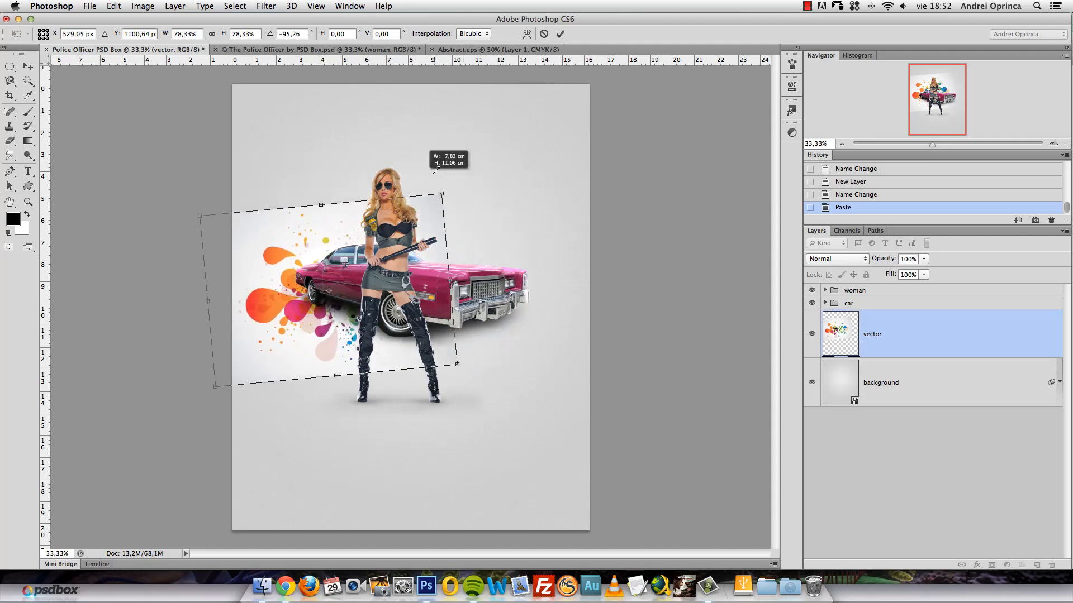
left_click_drag(357, 179, 378, 223)
key("Return")
key("e")
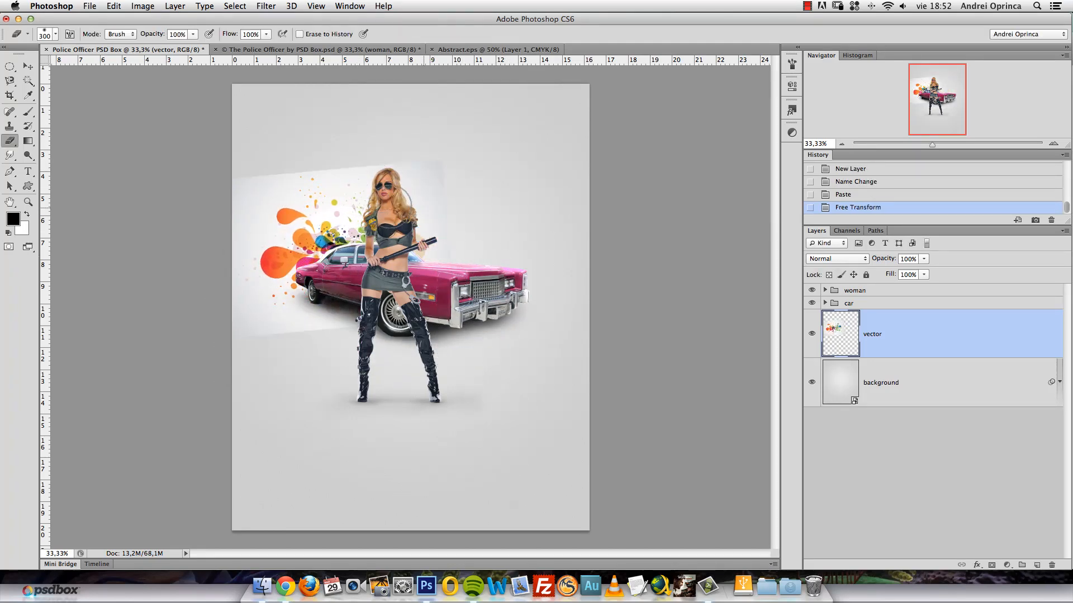
Try the Darken blending mode on the vector layer, and settle on Multiply instead.
left_click(838, 259)
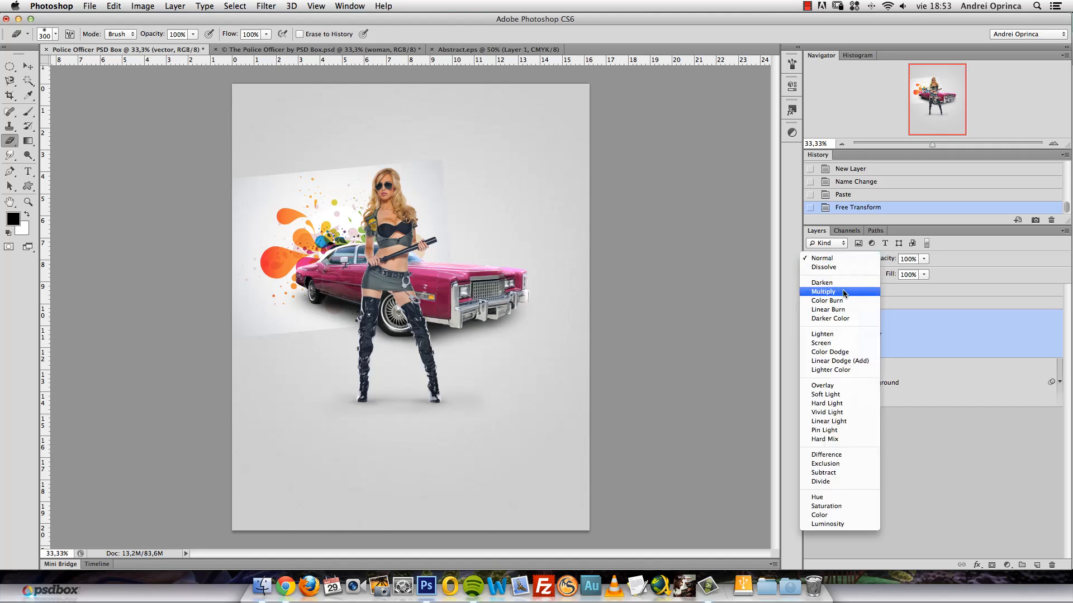
left_click(838, 285)
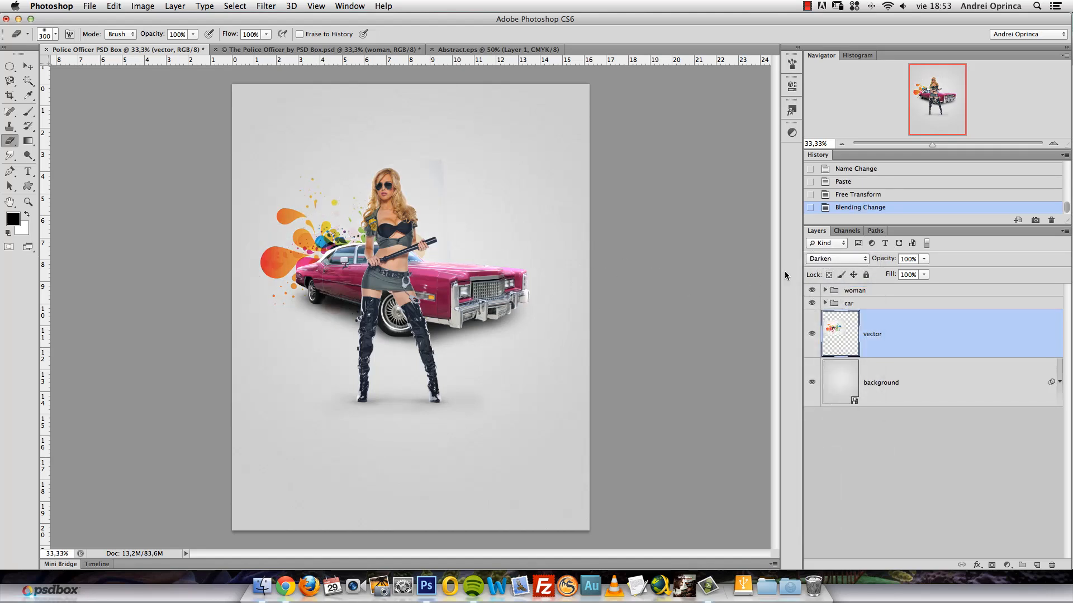
left_click(838, 258)
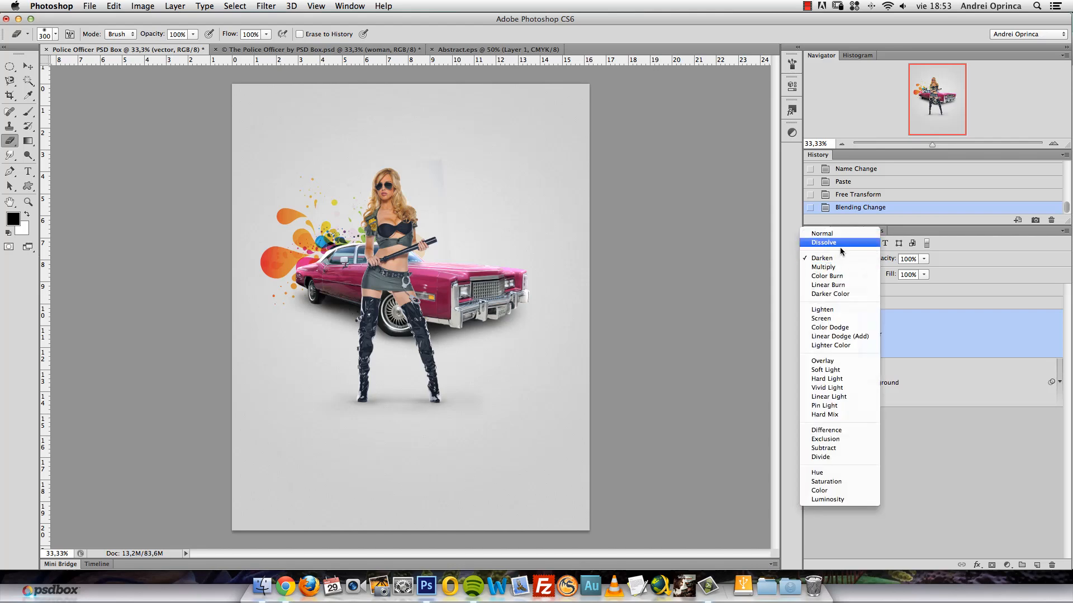
left_click(831, 267)
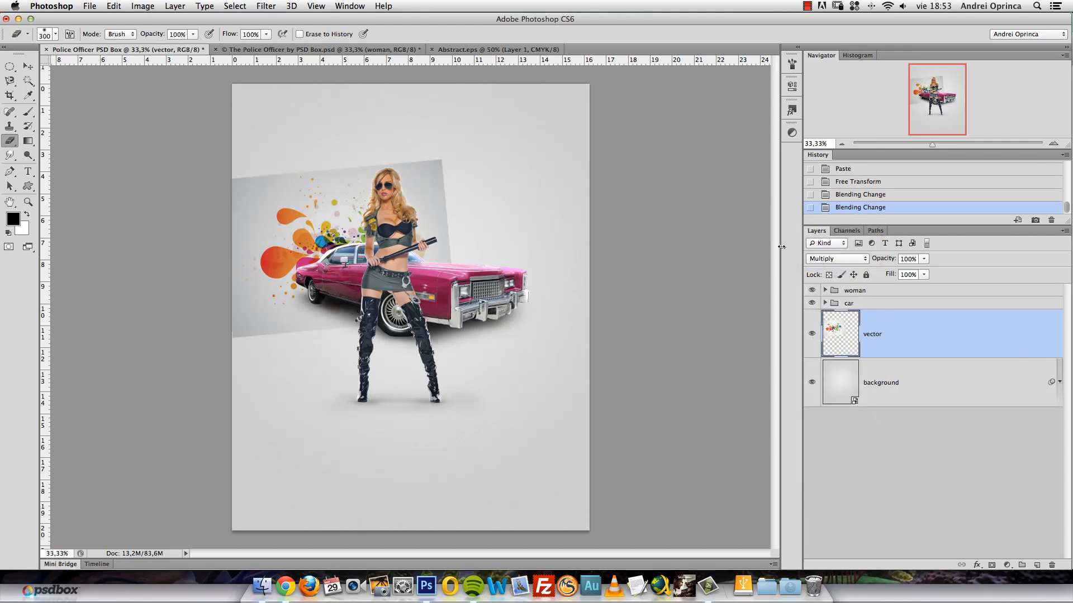
Blow out the vector layer's pale backdrop with Levels, setting the white input to 185 and adjusting the midtones.
key("super+l")
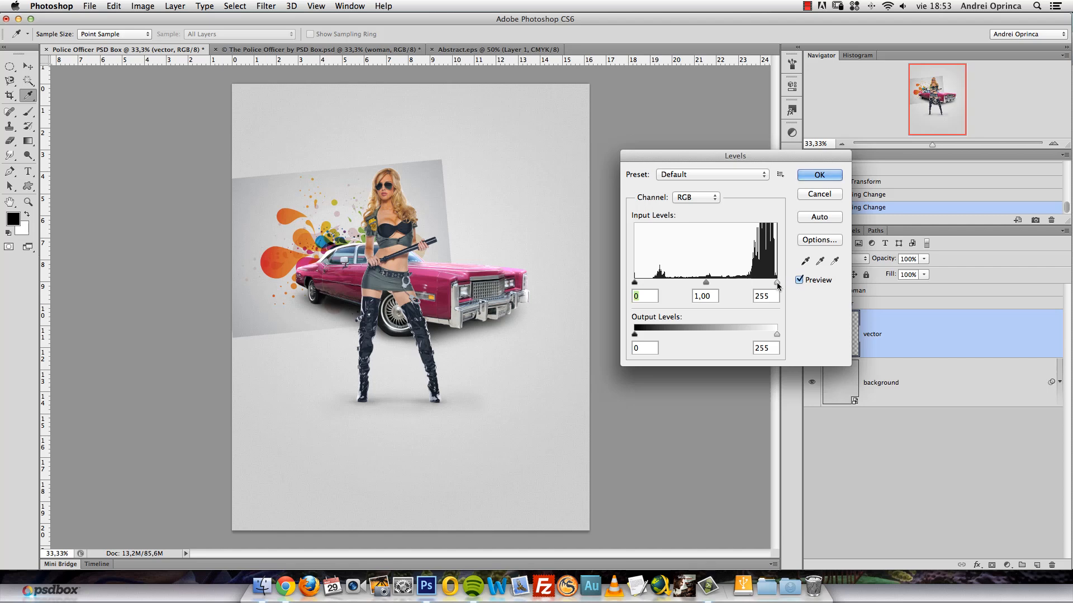
mouse_move(776, 283)
left_mouse_down()
mouse_move(757, 284)
mouse_move(776, 283)
left_mouse_up()
left_click_drag(777, 283, 701, 283)
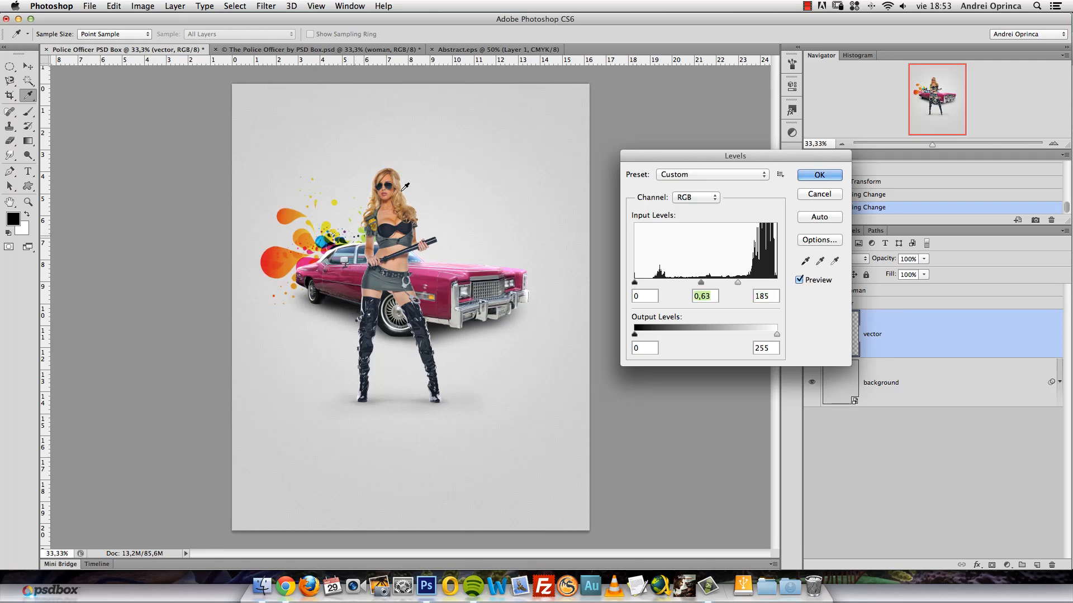
left_click_drag(700, 283, 677, 285)
left_click(819, 175)
key("e")
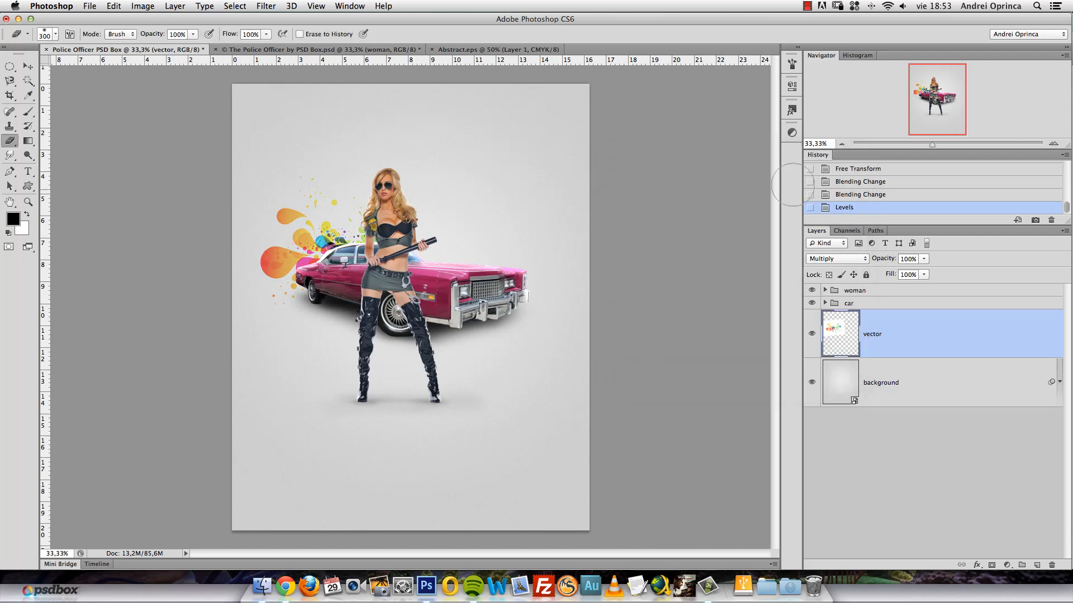
Try recolouring the vector layer's splashes with Hue/Saturation, testing hue values such as -44 and -26.
key("super+plus")
key("super+plus")
key("super+plus")
key("super+plus")
key("super+plus")
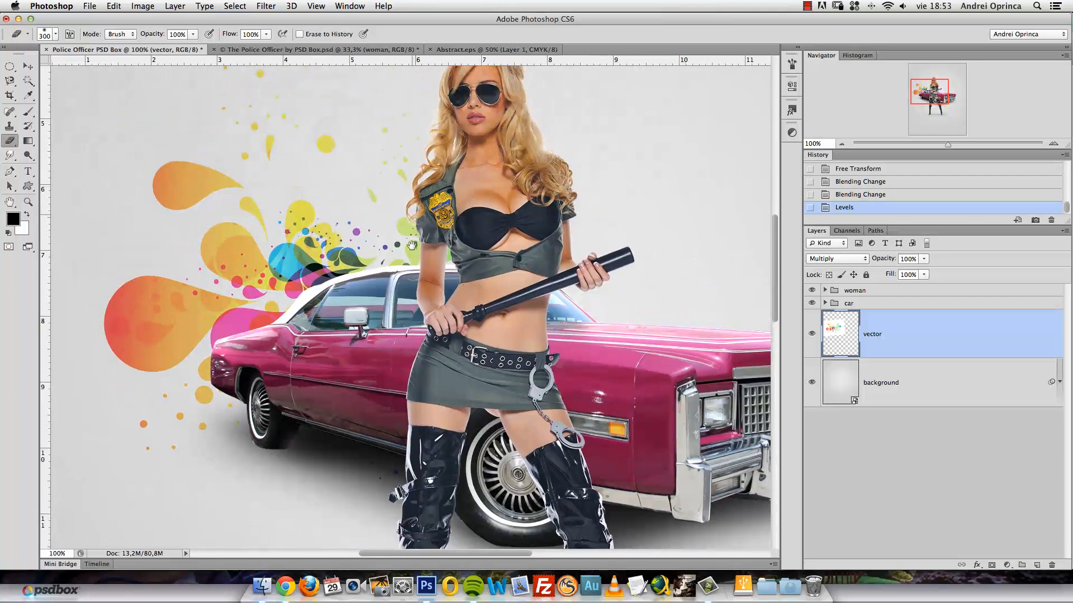
left_click_drag(412, 245, 425, 314)
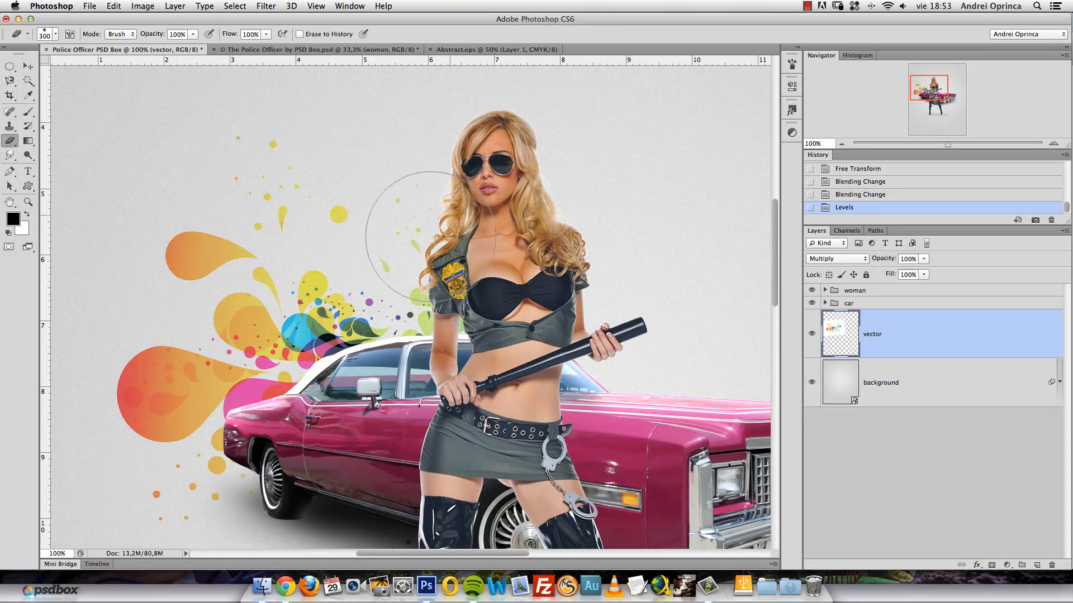
key("super+u")
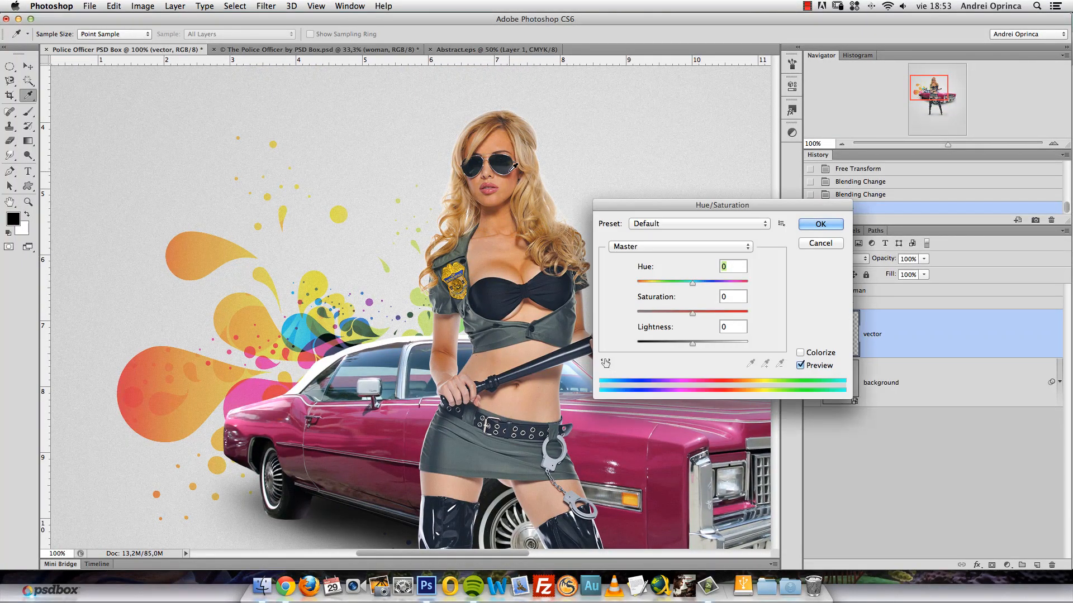
left_click_drag(692, 283, 700, 285)
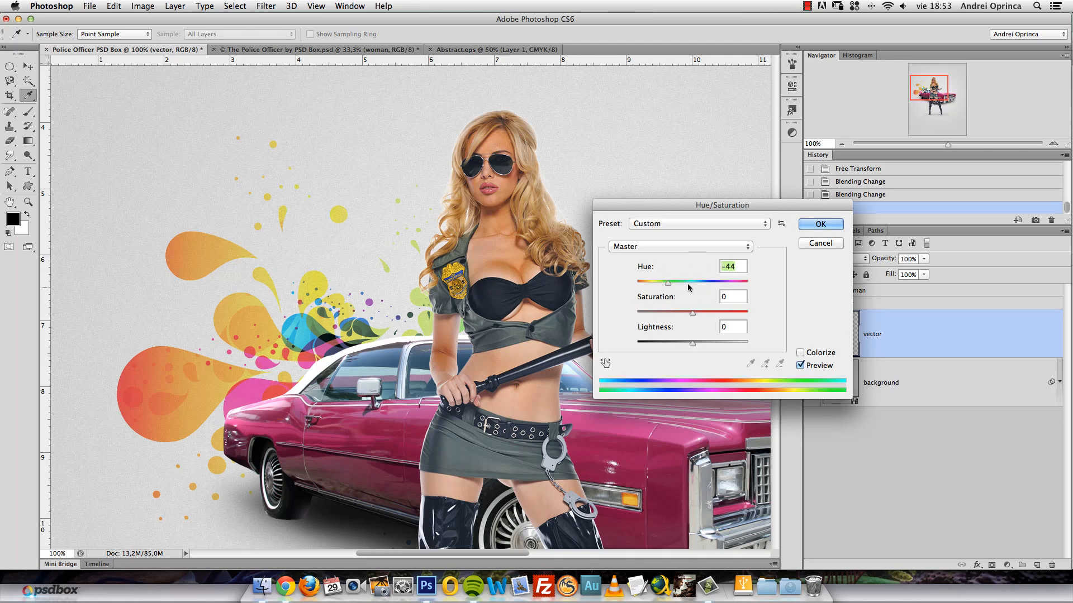
mouse_move(709, 291)
left_mouse_down()
mouse_move(730, 292)
mouse_move(666, 291)
mouse_move(679, 291)
left_mouse_up()
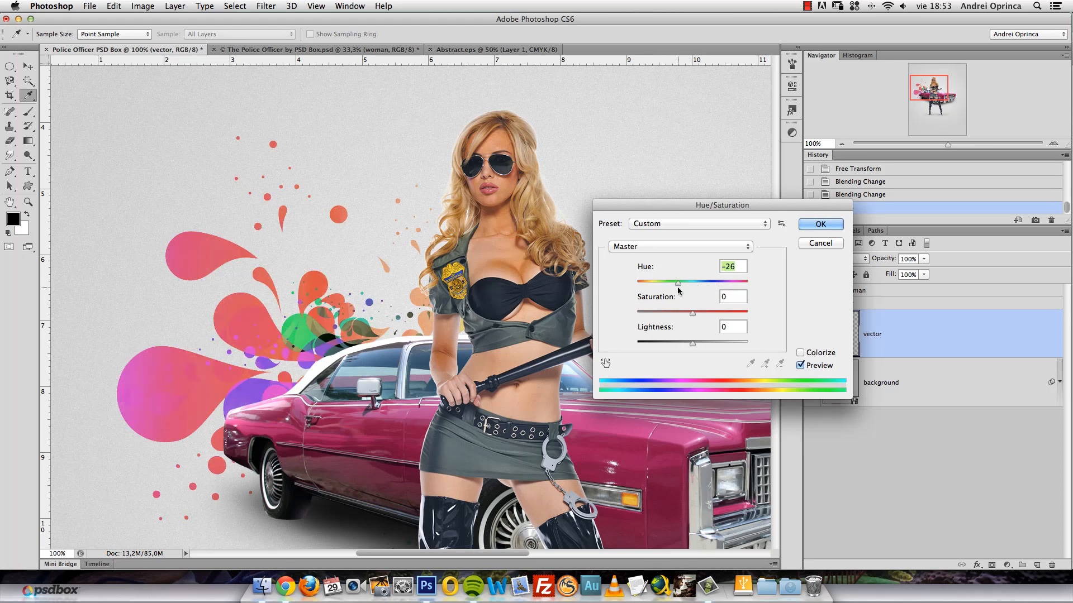
key("Return")
key("e")
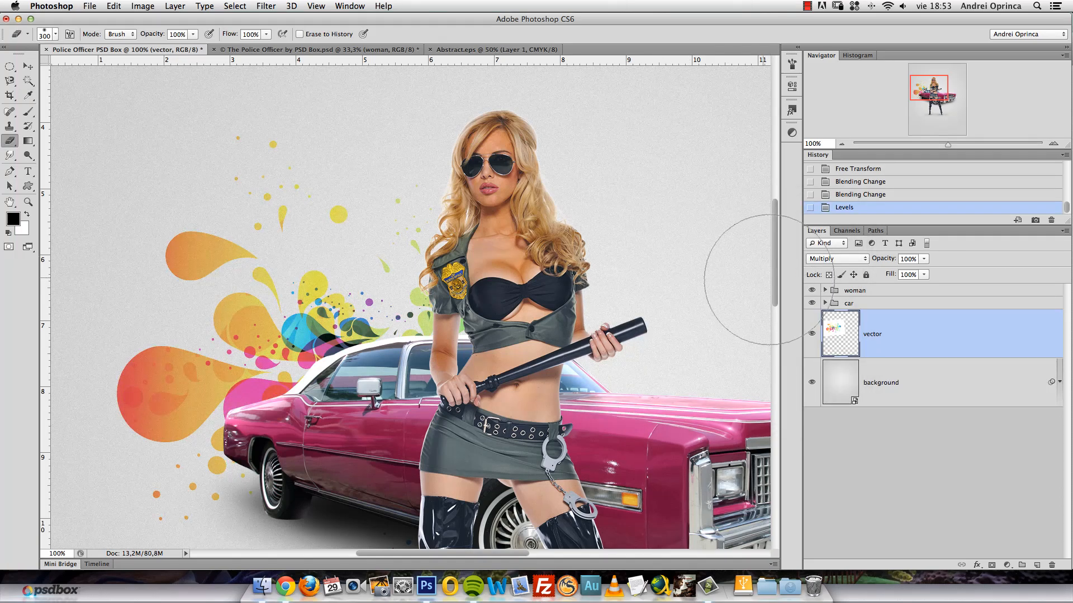
left_click(403, 260, "alt")
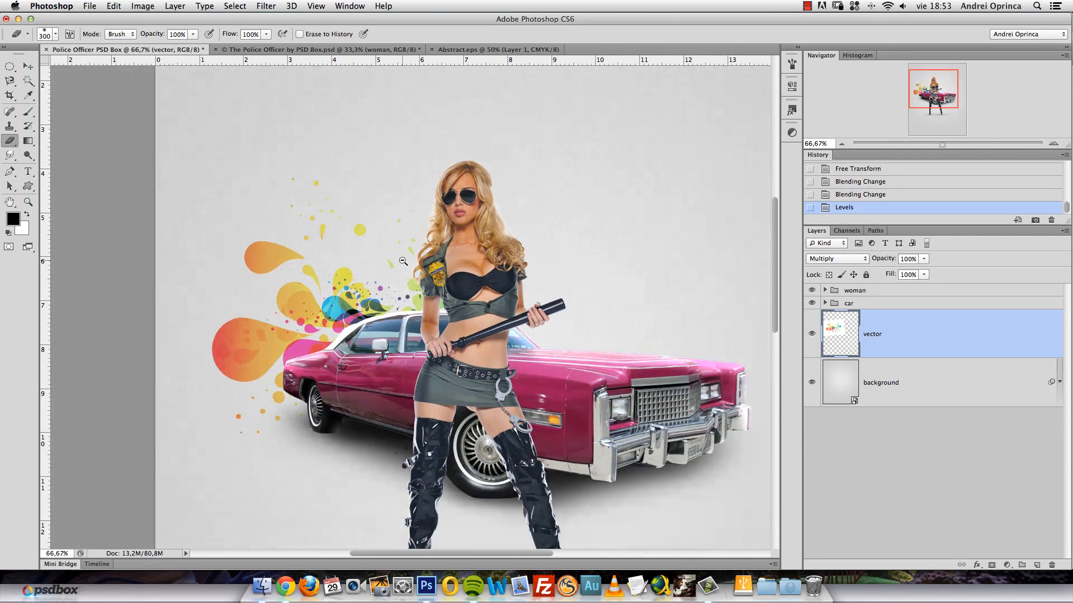
left_click(403, 261, "alt")
key("super+o")
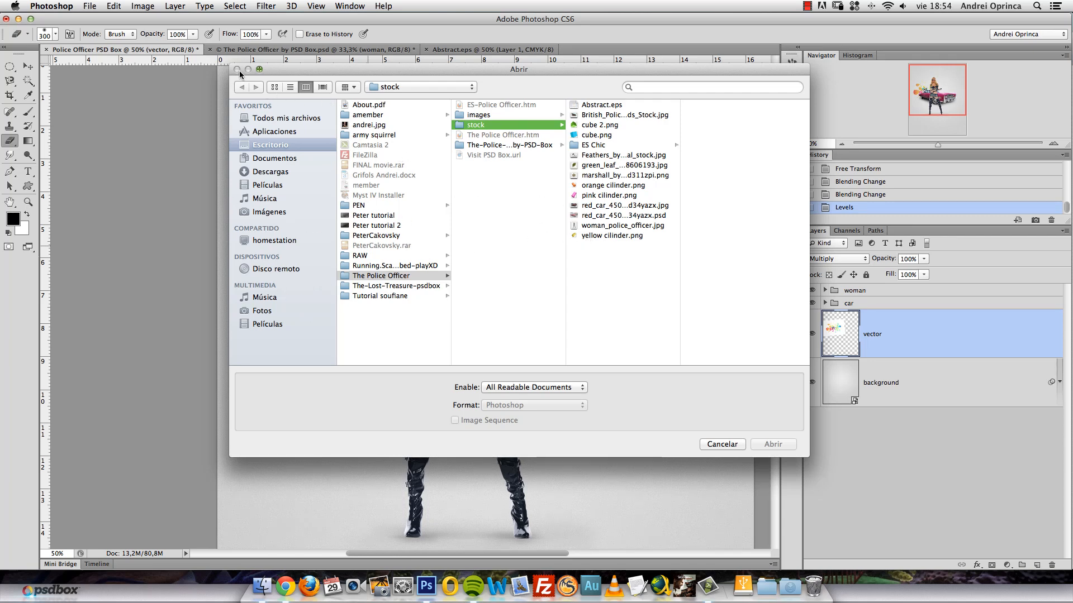
left_click(721, 444)
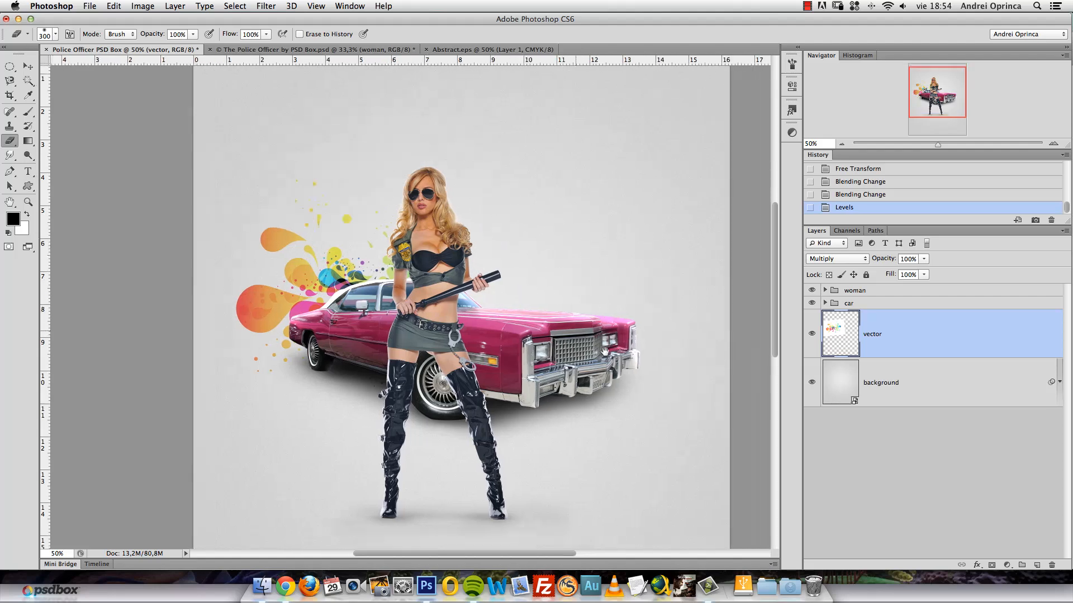
In The Police Officer by PSD Box.psd, select the "final result" layer and hide it.
left_click(322, 50)
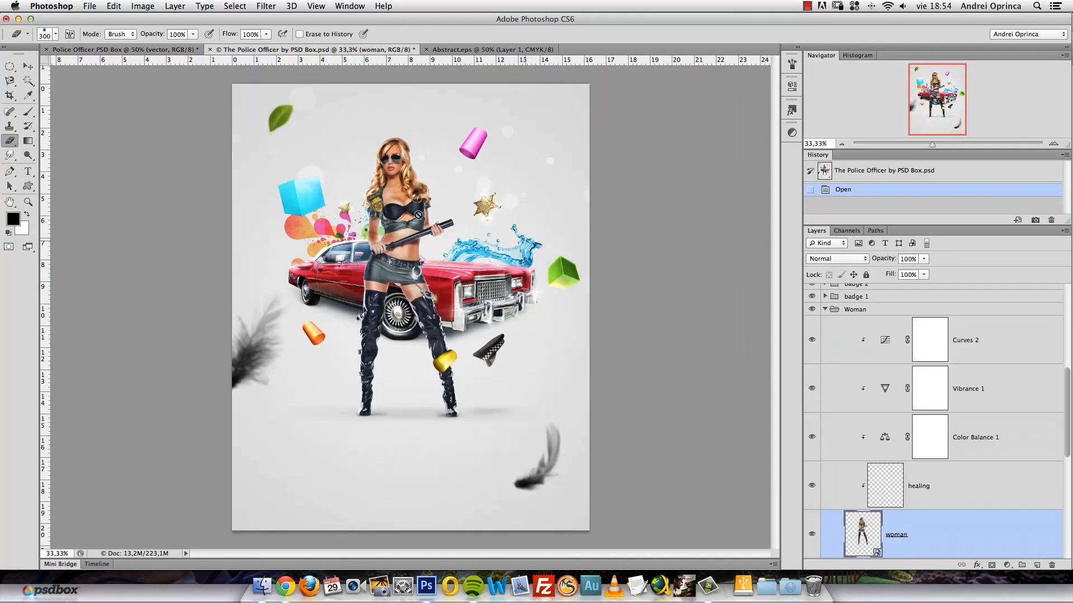
left_click(35, 67)
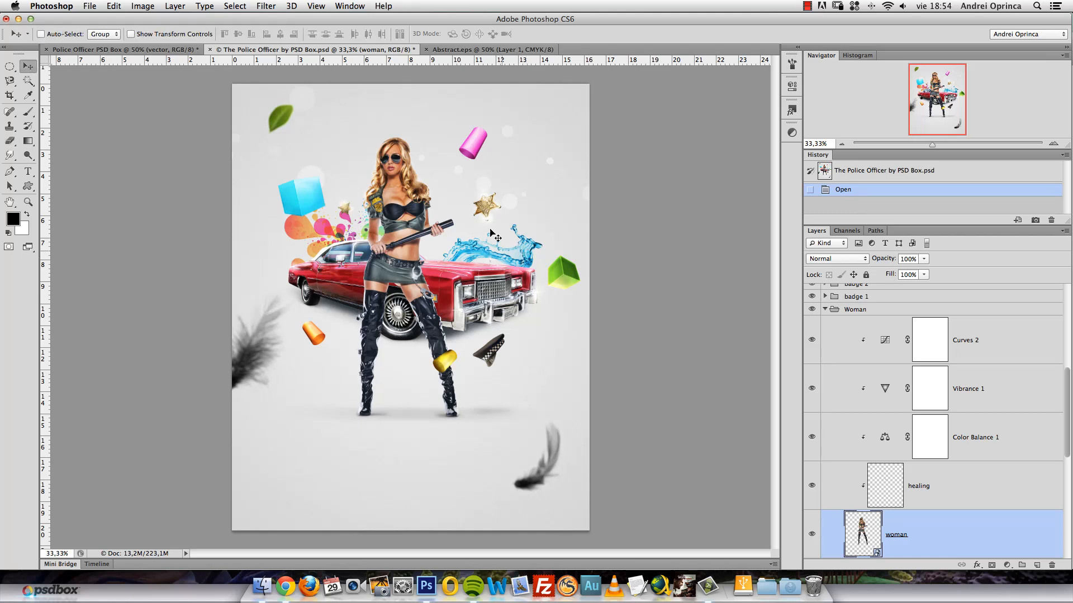
right_click(522, 255)
left_click(513, 259)
left_click(516, 258, "ctrl")
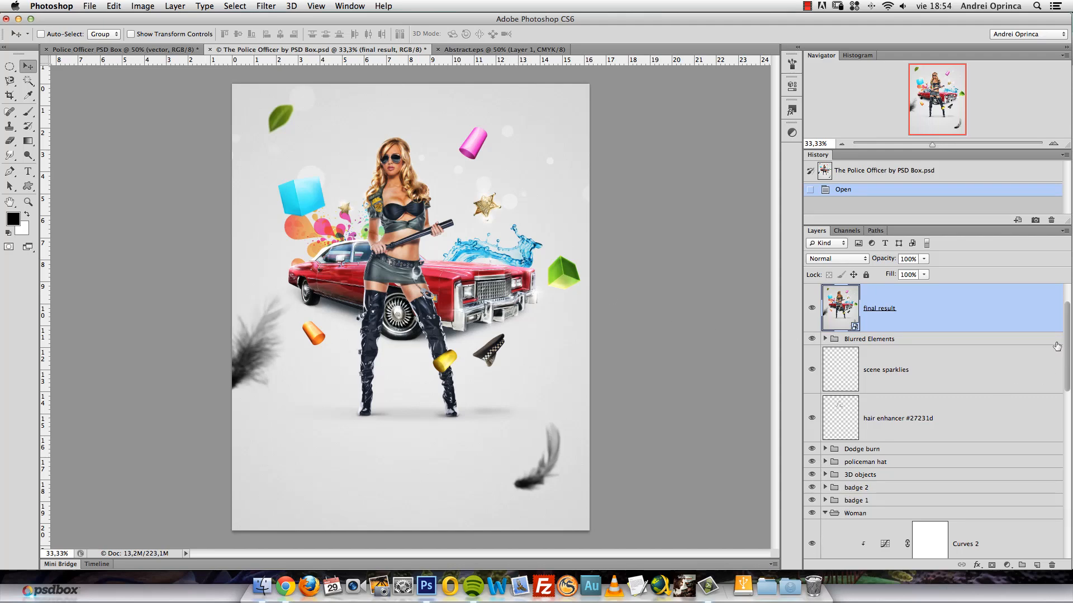
left_click(813, 308)
Copy the "water splash" layer from the reference document into the Police Officer composition.
left_click_drag(1065, 348, 1043, 447)
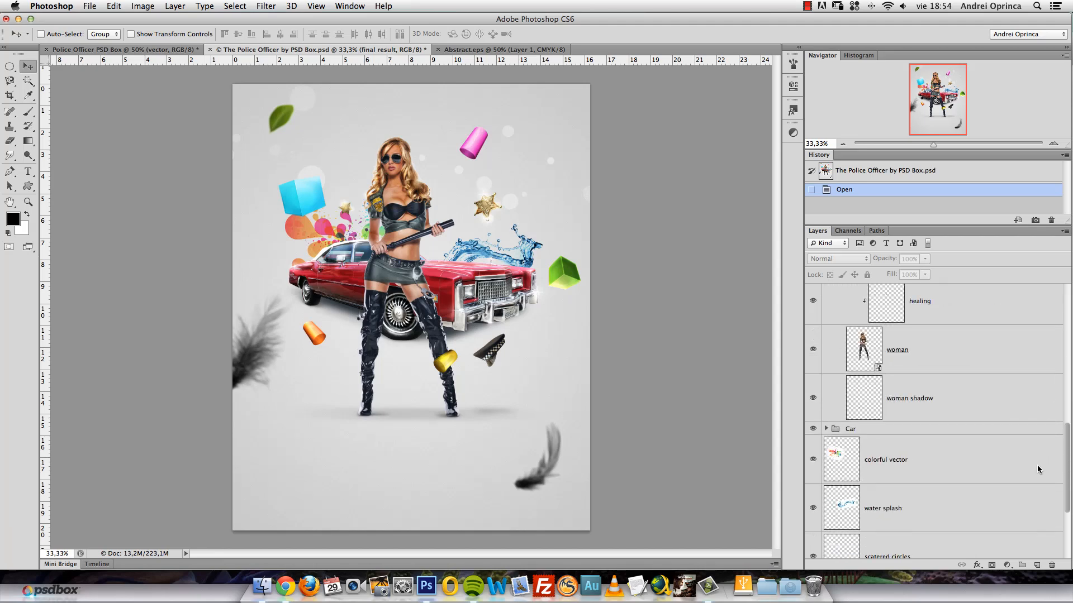
scroll(1044, 437, "up", 1)
left_click(908, 546)
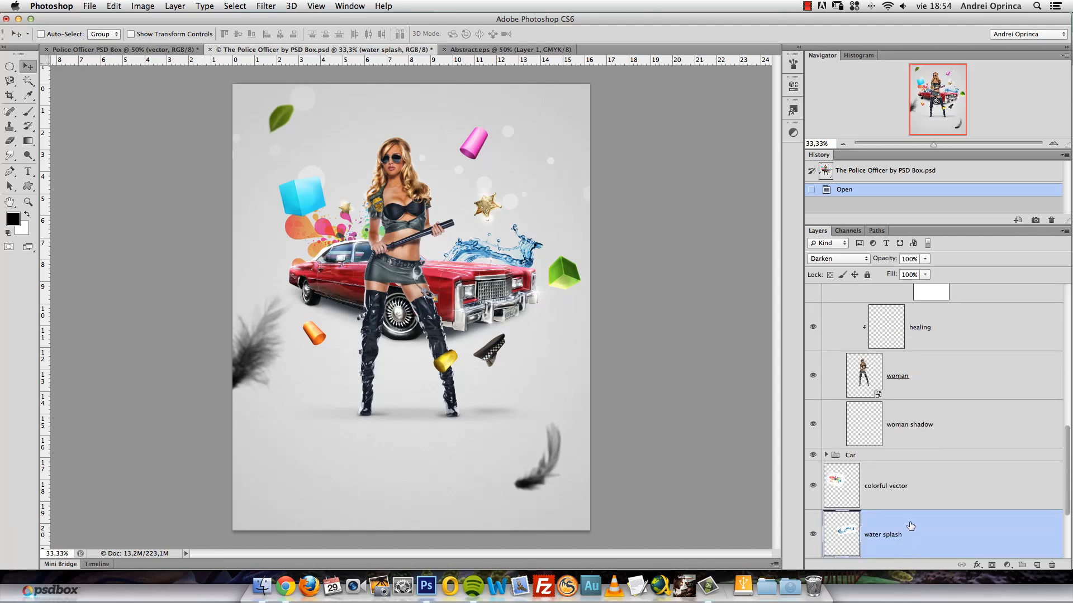
left_click_drag(504, 249, 492, 202)
Set the water splash layer's blending mode to Normal, move it behind the car's front and rotate it about 16°.
left_click(838, 258)
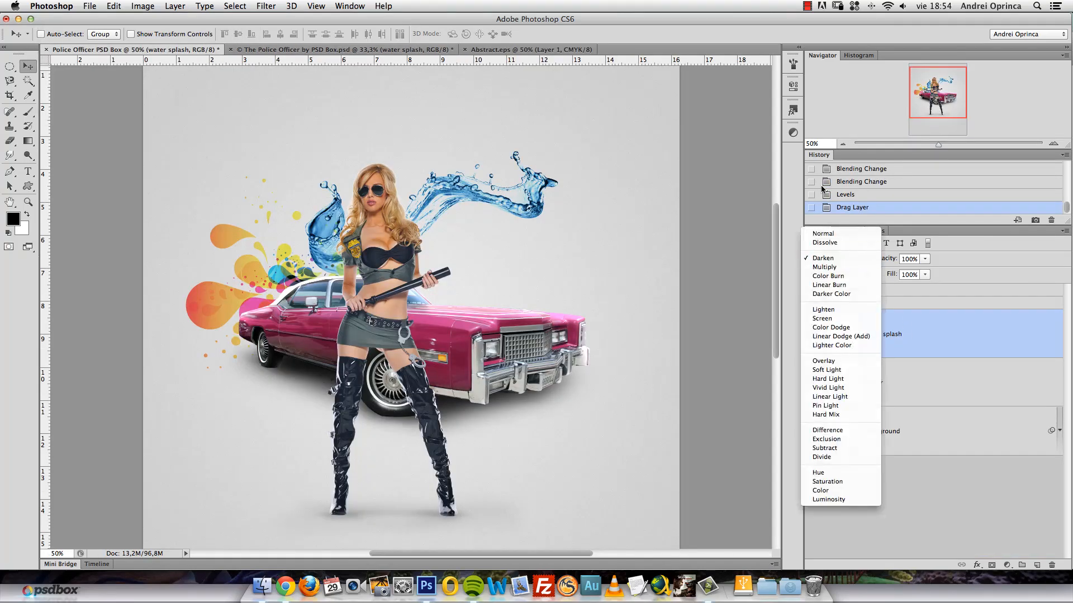
left_click(824, 232)
left_click_drag(521, 197, 560, 269)
key("super+t")
left_click_drag(659, 163, 667, 224)
left_click_drag(543, 271, 542, 266)
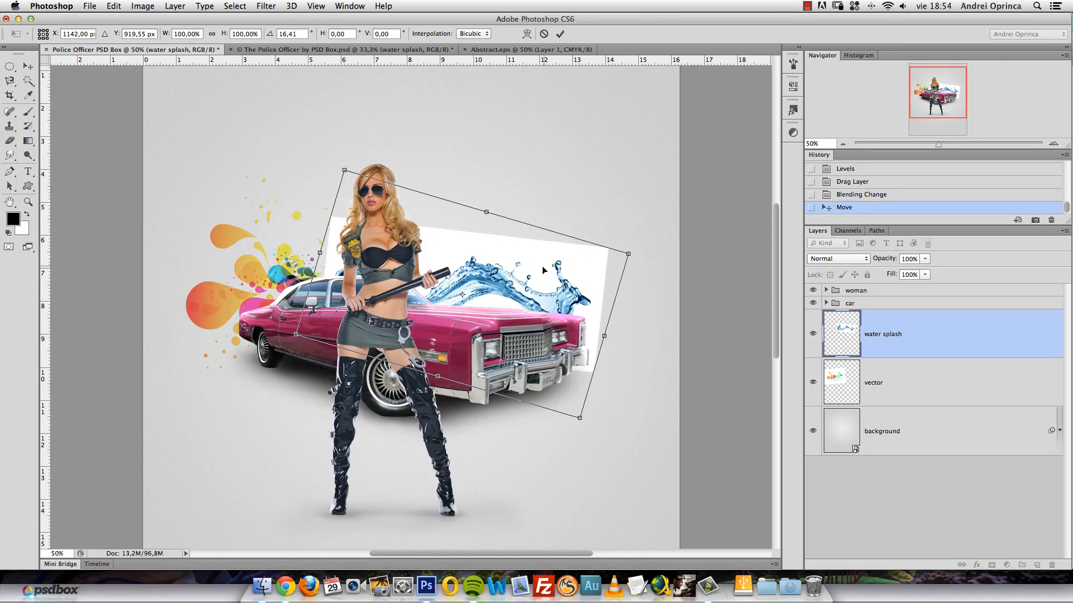
key("Return")
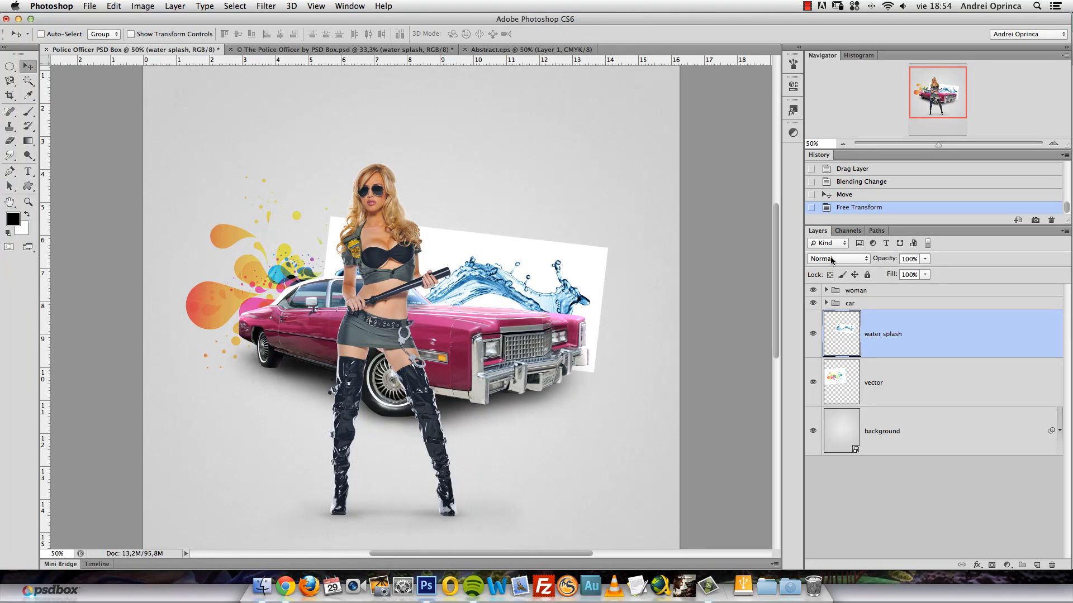
Try the Multiply blending mode on the water splash layer, and settle on Darken instead.
left_click(831, 259)
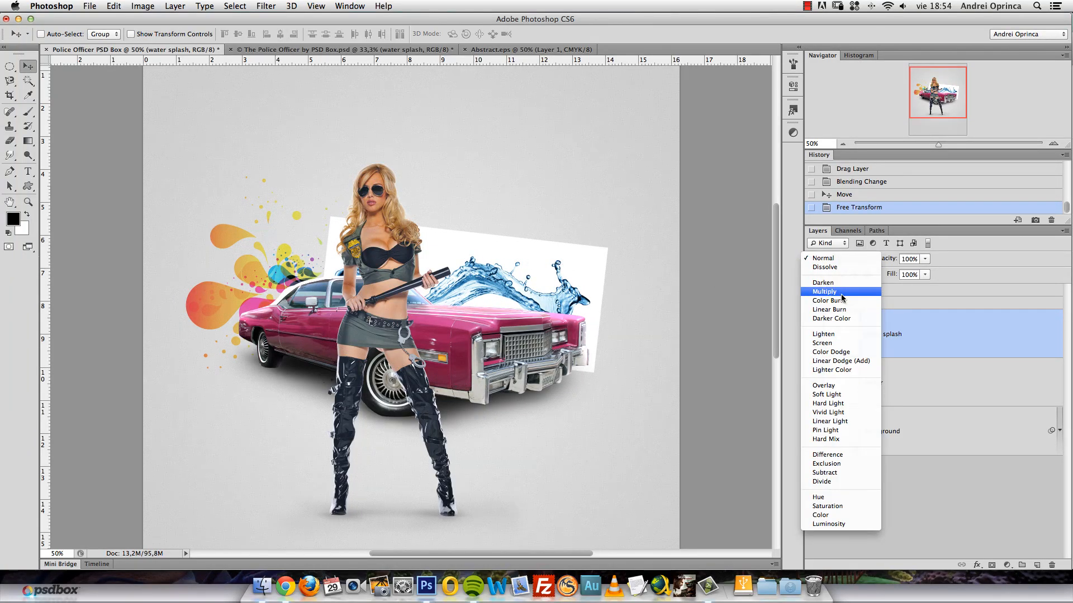
left_click(827, 291)
left_click(834, 259)
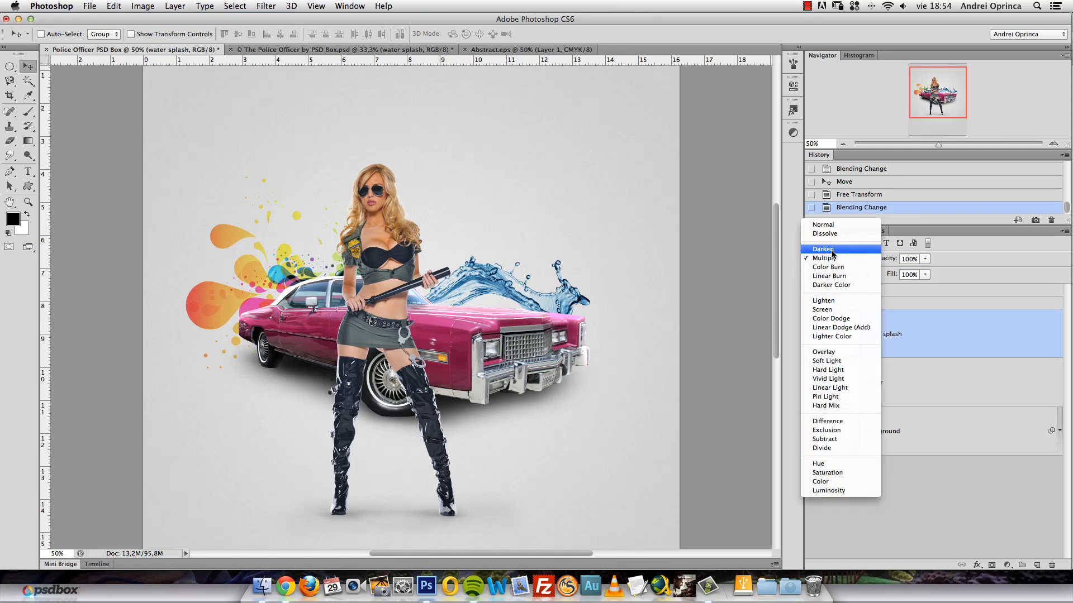
left_click(828, 254)
Shift the water splash slightly towards the woman and scale it down to about 82%.
left_click_drag(586, 291, 571, 284)
key("super+t")
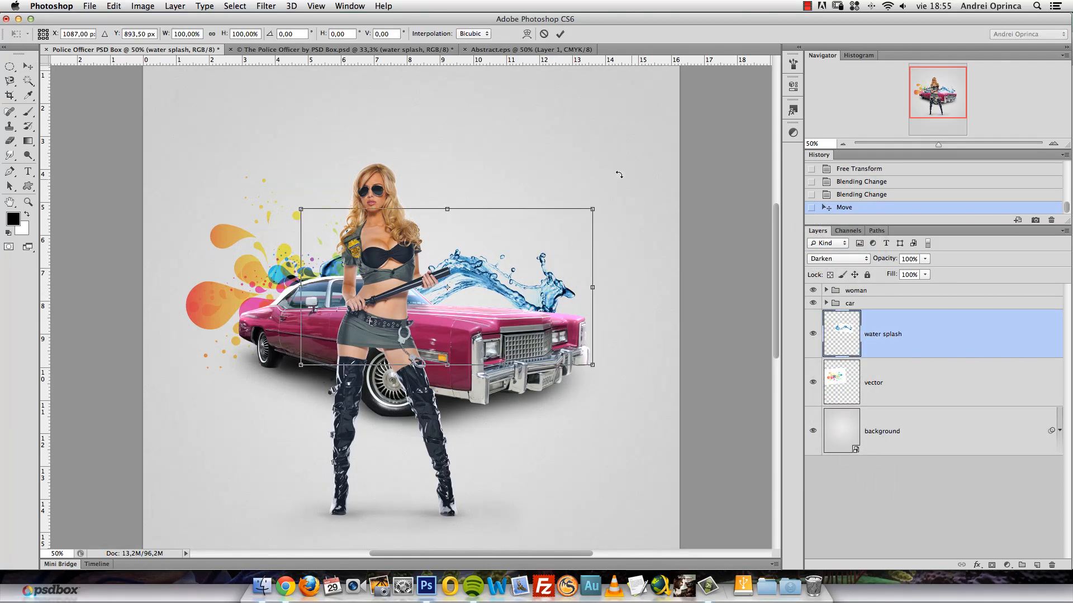
left_click_drag(594, 210, 549, 242)
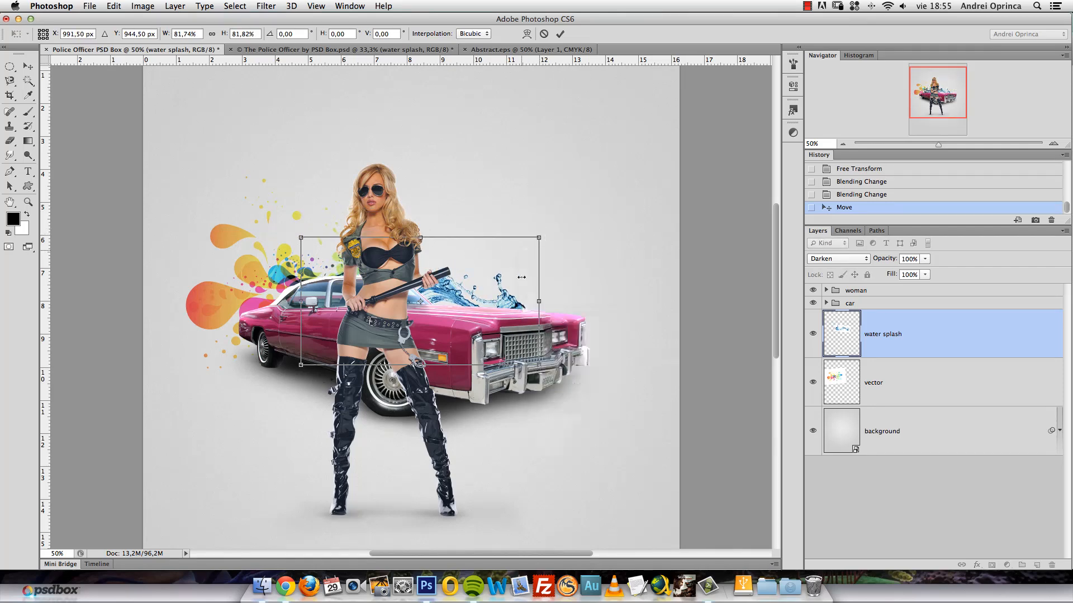
Try the water splash flipped vertically and rotated about -6° behind the car, and flip it back.
right_click(492, 215)
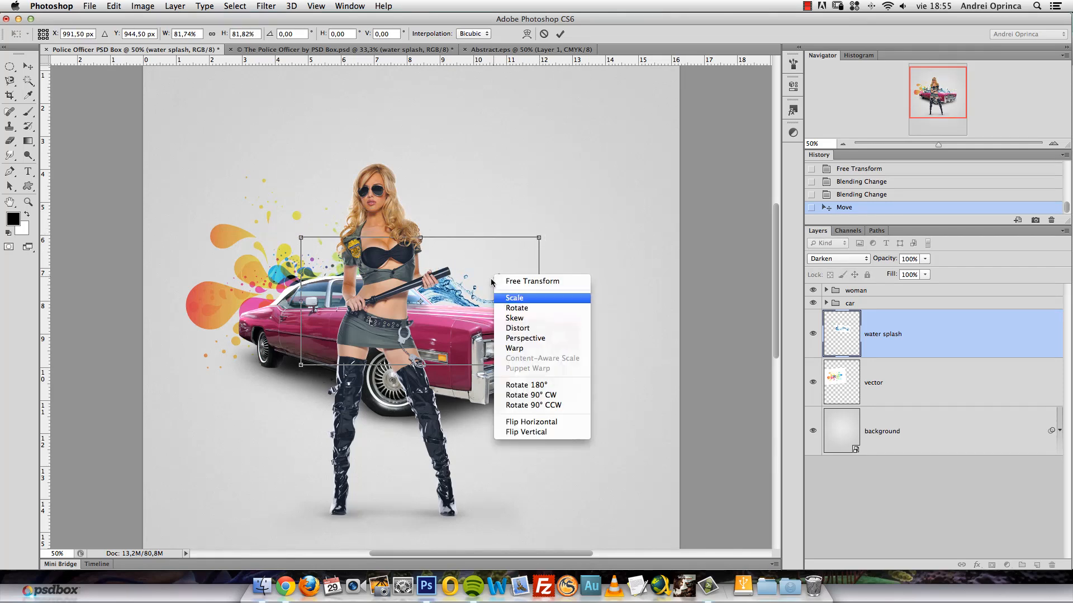
left_click(534, 422)
left_click_drag(473, 288, 468, 260)
left_click_drag(612, 194, 593, 252)
left_click_drag(464, 278, 507, 304)
left_click_drag(599, 267, 584, 209)
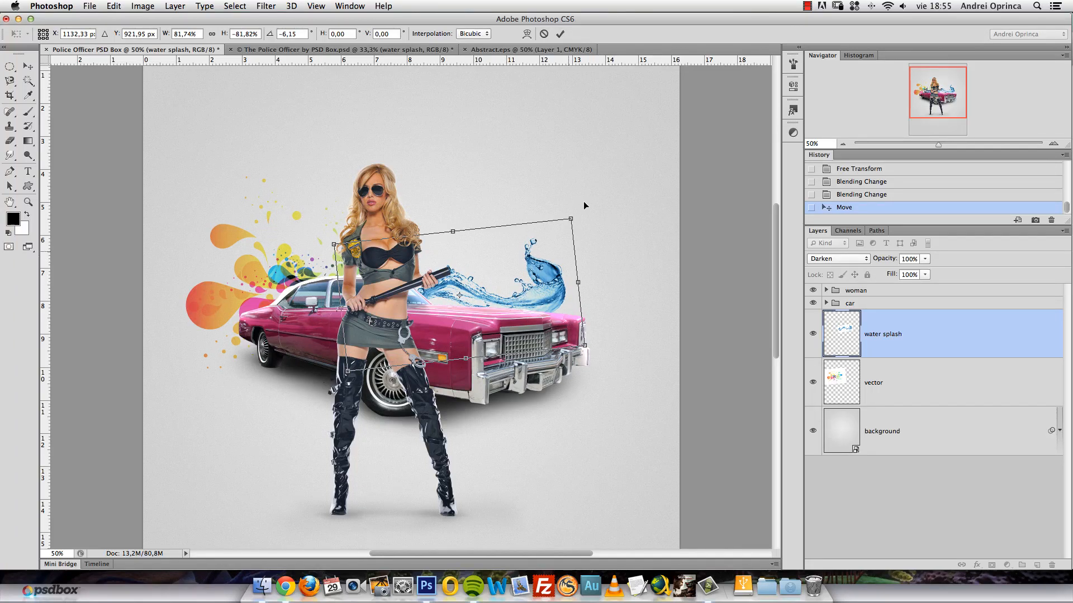
mouse_move(530, 286)
left_mouse_down()
mouse_move(528, 275)
mouse_move(511, 293)
mouse_move(522, 290)
left_mouse_up()
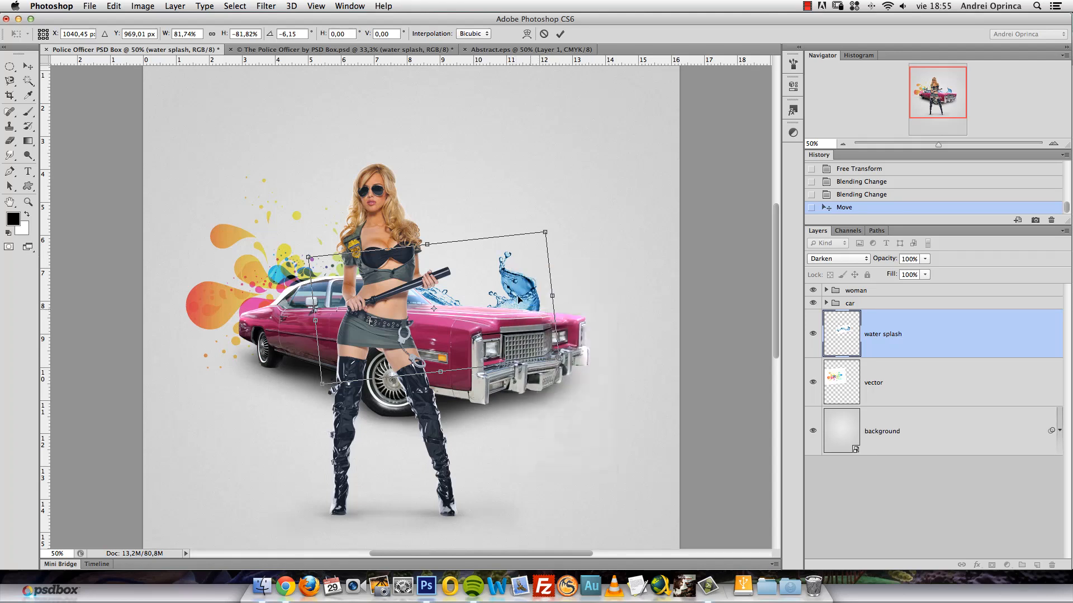
right_click(507, 290)
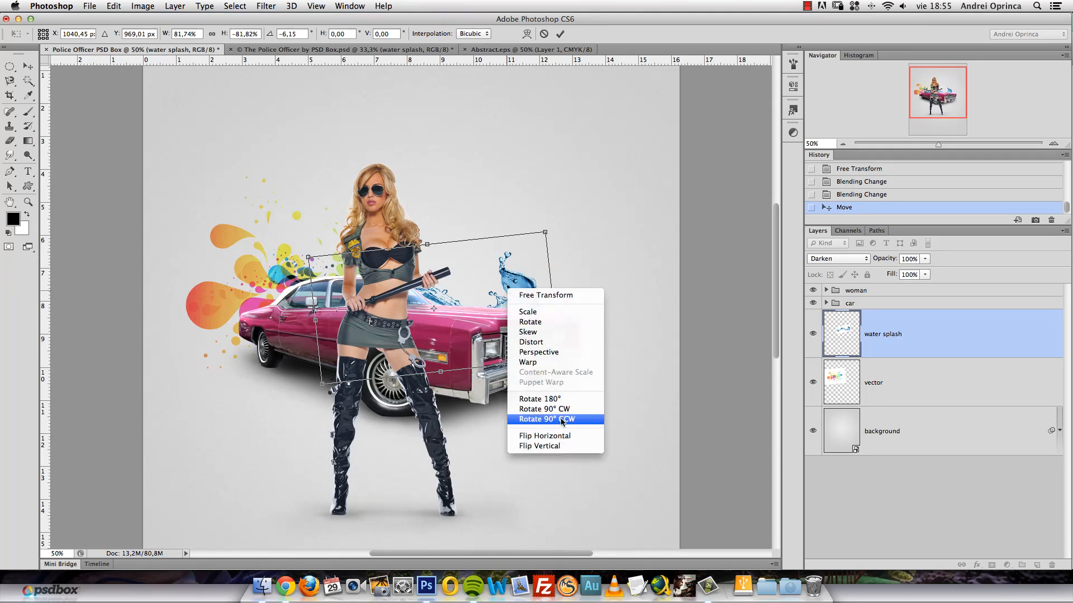
left_click(564, 446)
Rotate the water splash about -9° and position it above the car's hood, comparing with the reference document.
left_click_drag(498, 270, 504, 253)
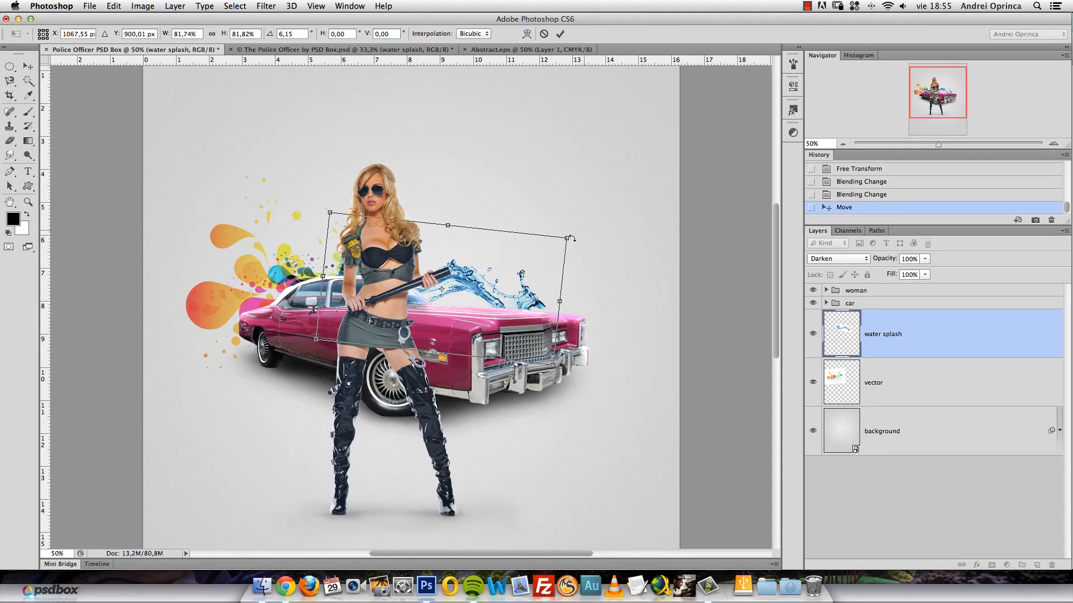
left_click_drag(564, 208, 558, 258)
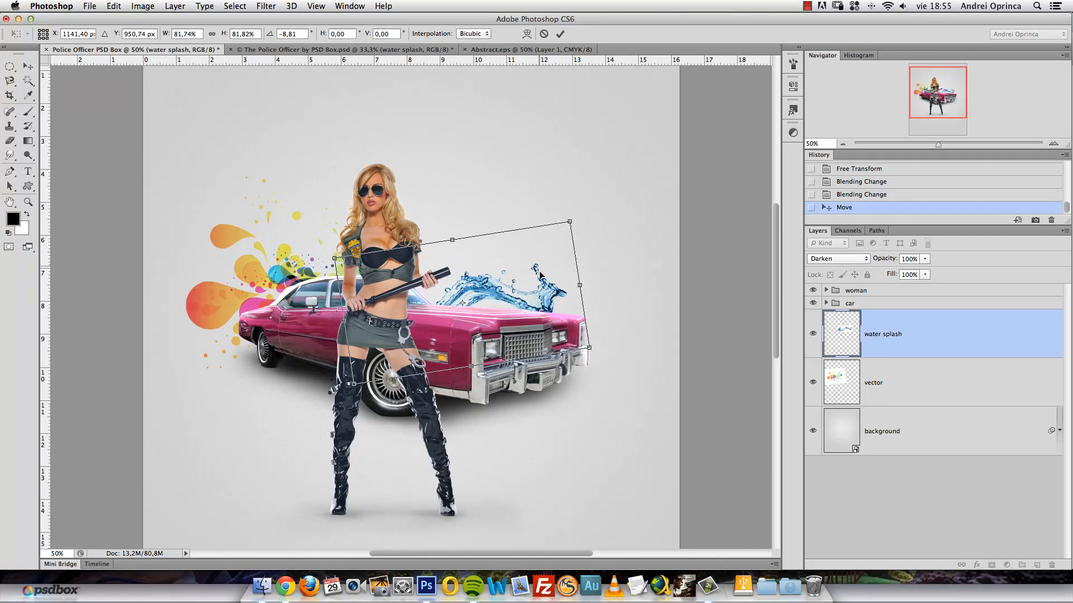
key("Return")
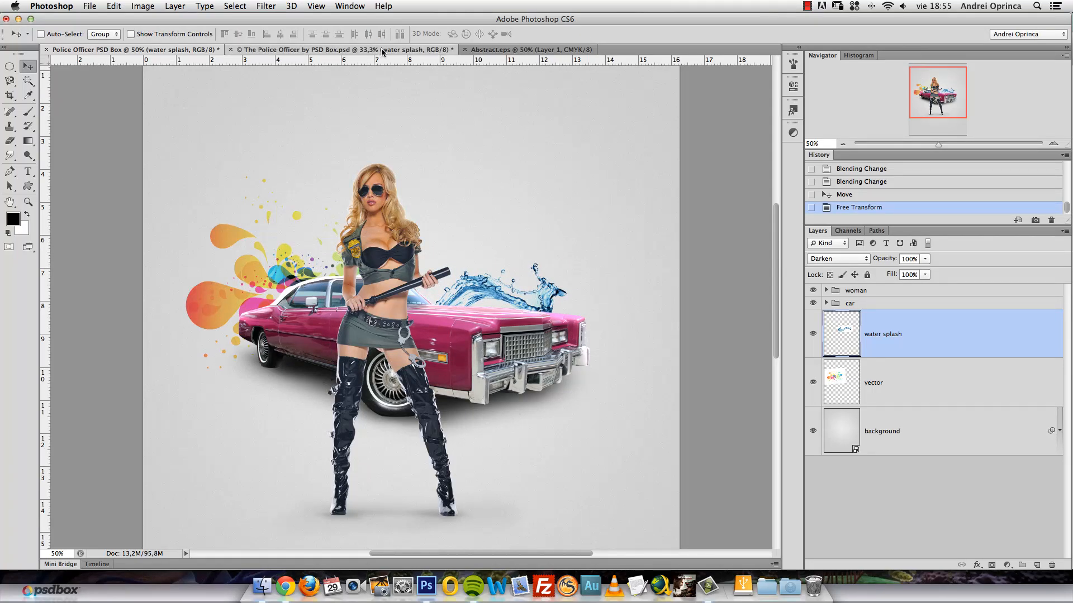
left_click(358, 49)
left_click(139, 49)
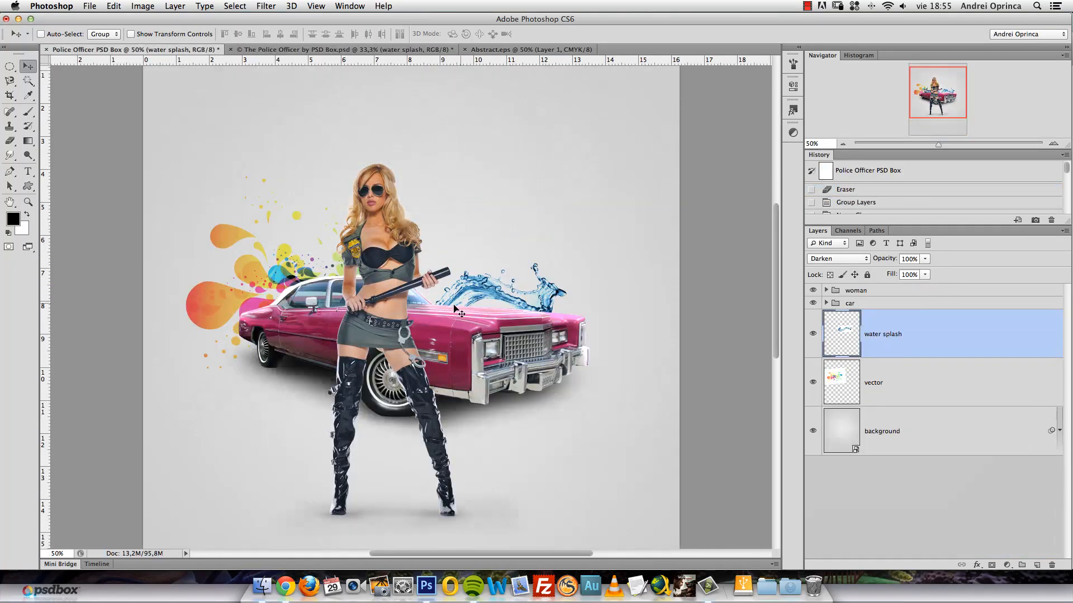
left_click_drag(457, 310, 469, 305)
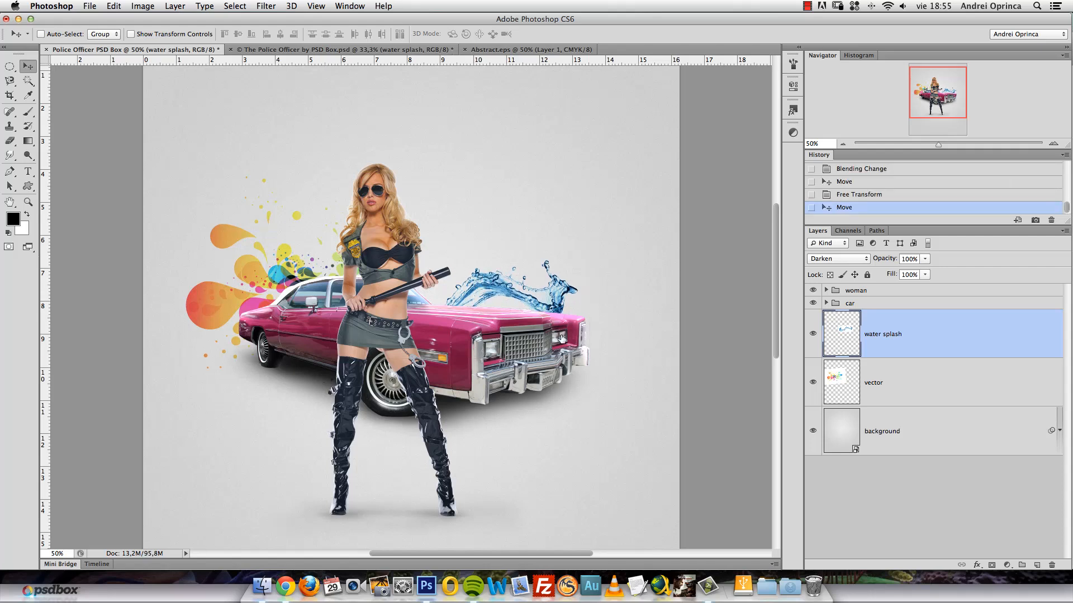
Add a new layer directly above the background and name it "dots".
left_click(939, 427)
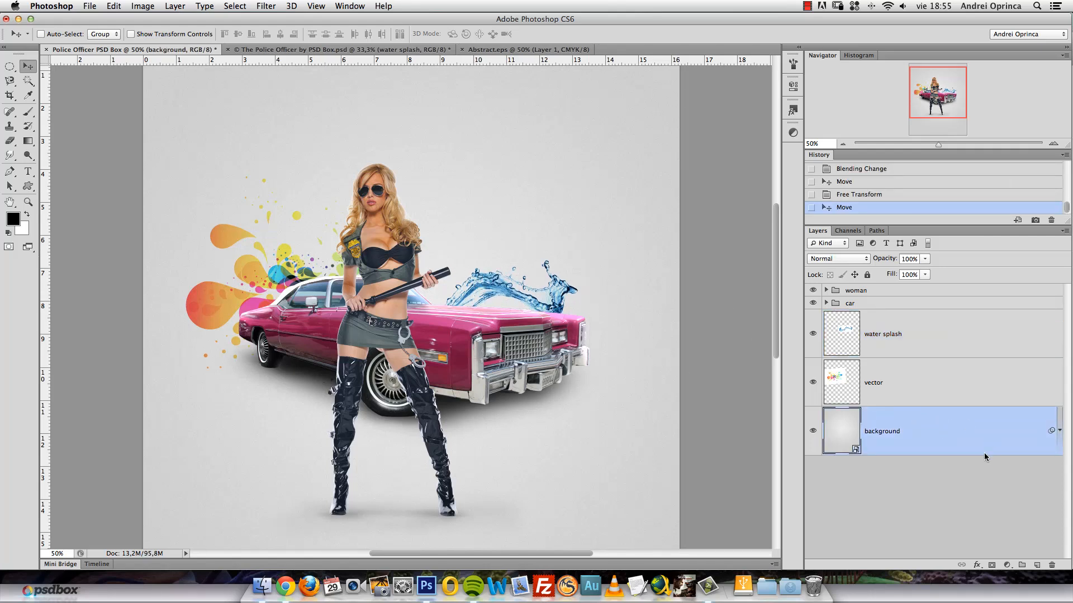
left_click(1036, 565)
double_click(870, 431)
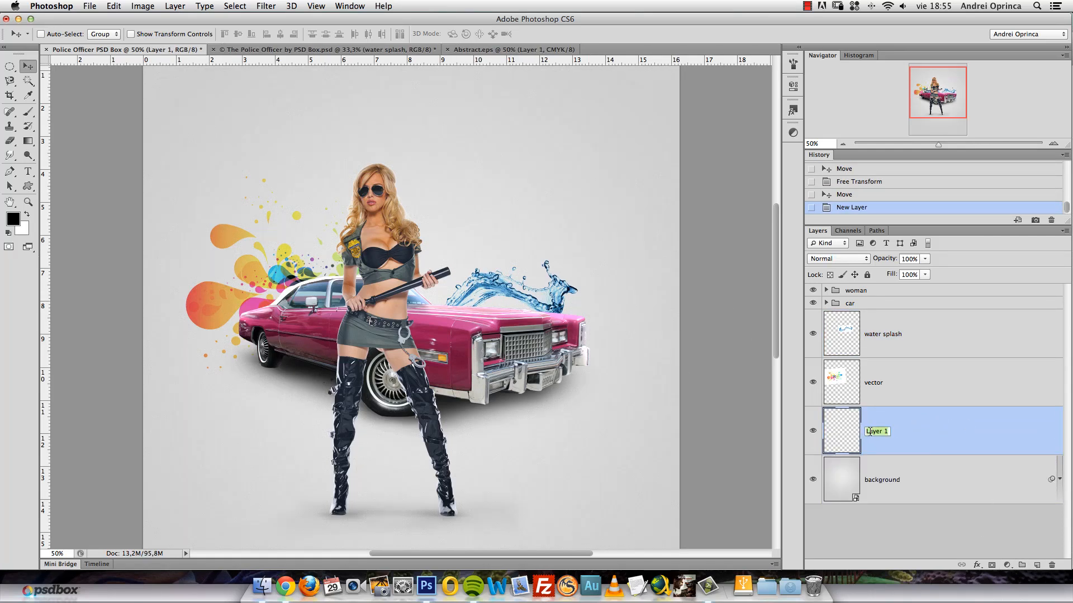
type("dots")
key("Return")
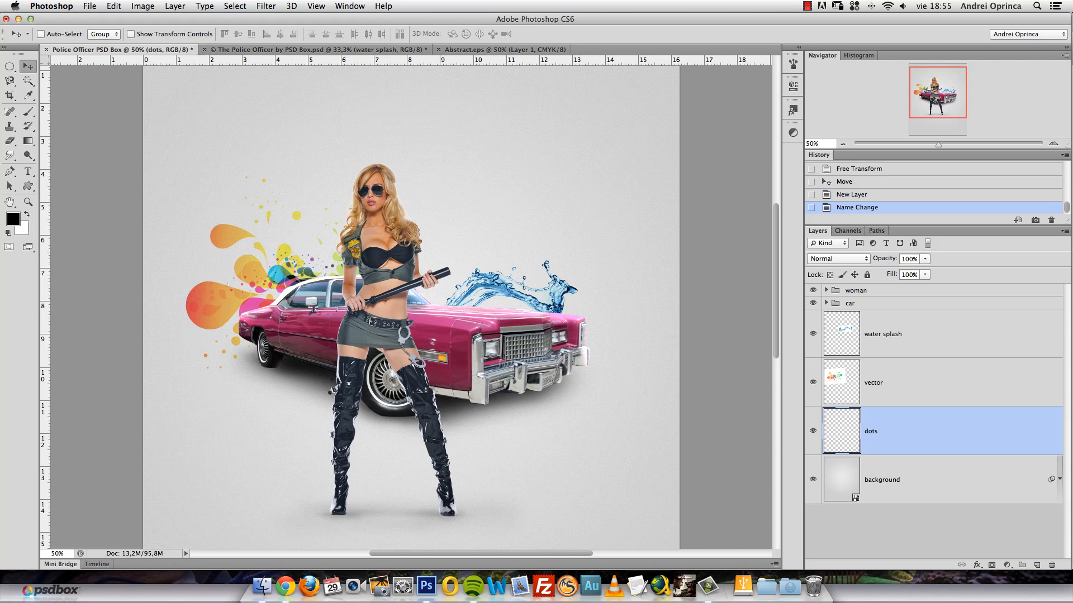
Set the Brush tool's opacity and flow to 100%, and close the Abstract.eps document.
left_click(28, 112)
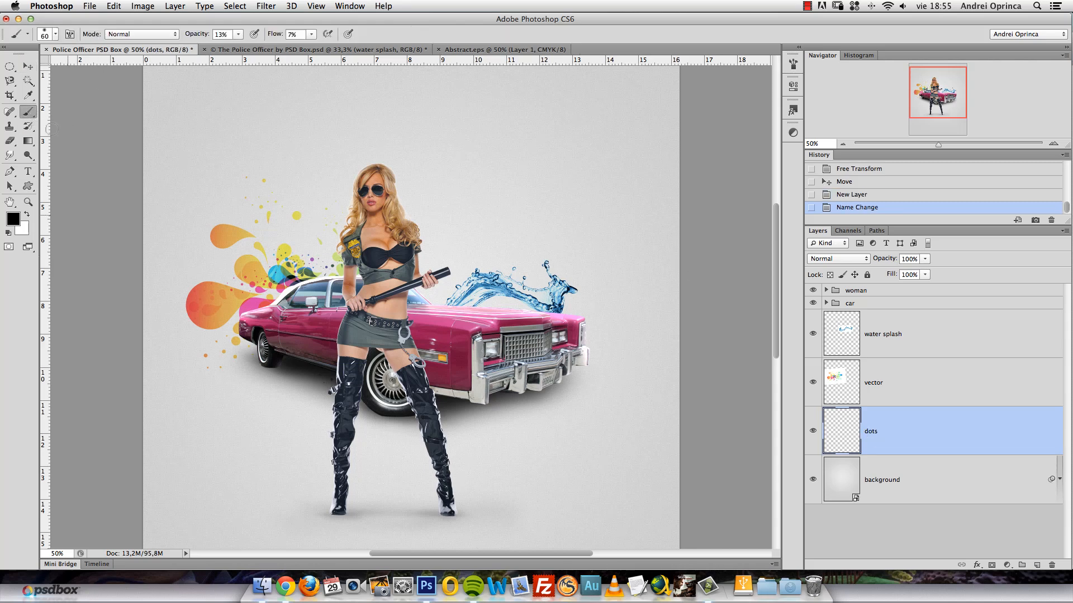
left_click_drag(238, 34, 356, 72)
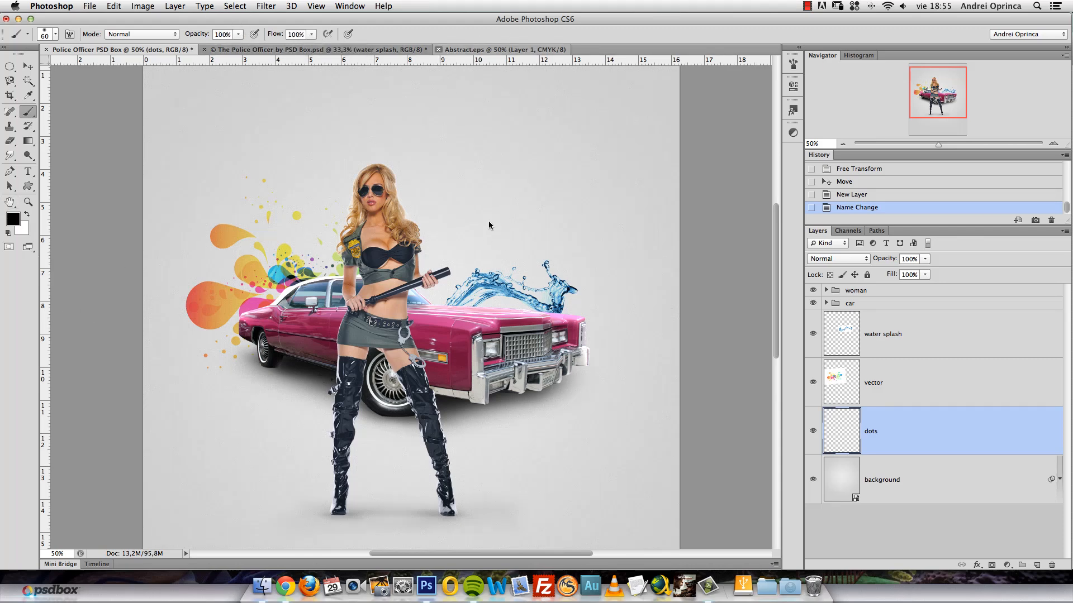
key("super+w")
left_click(495, 199)
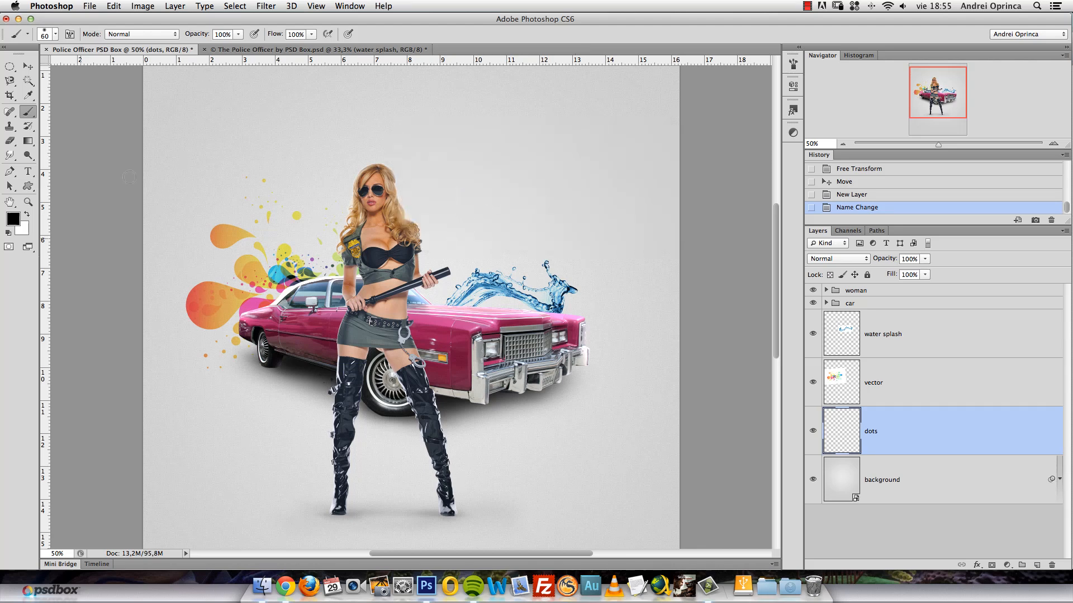
Make white the foreground color and turn on Scattering for the brush with a scatter of 509% on both axes.
left_click(27, 214)
left_click_drag(925, 107, 944, 90)
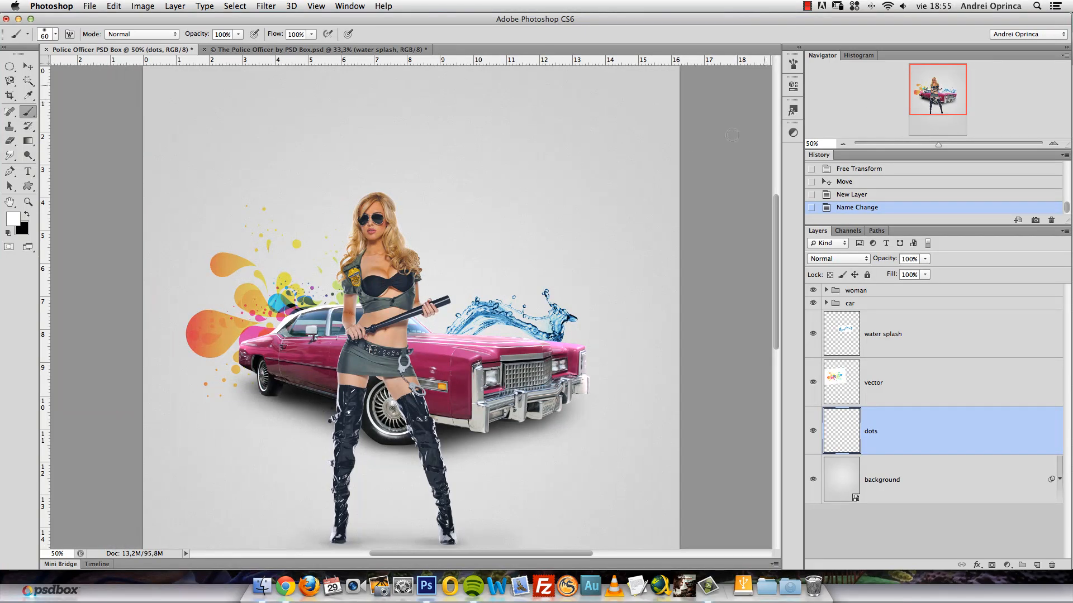
left_click(794, 65)
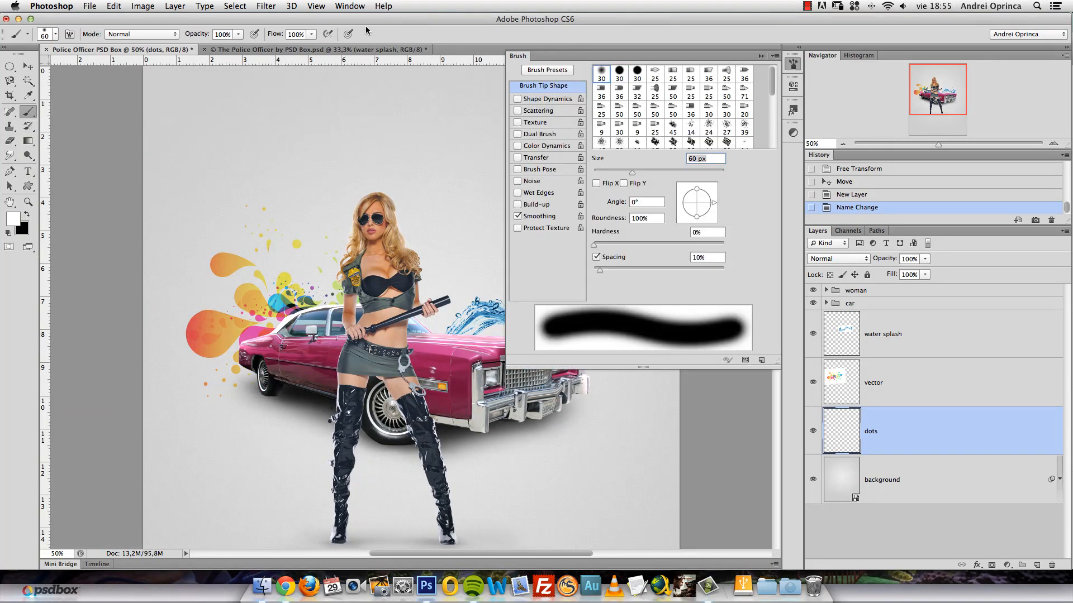
left_click(350, 6)
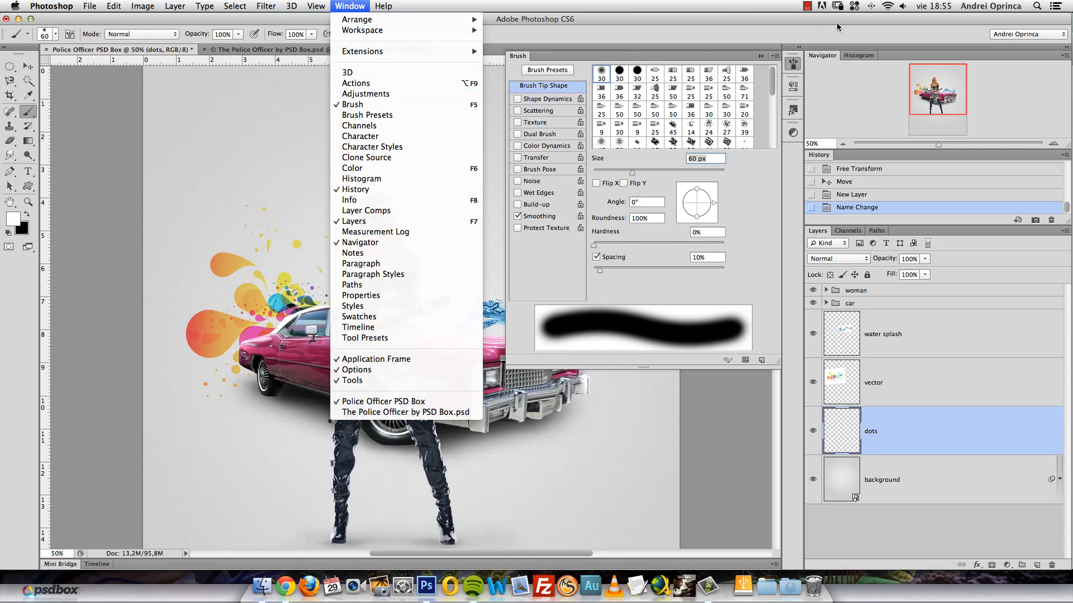
left_click(737, 58)
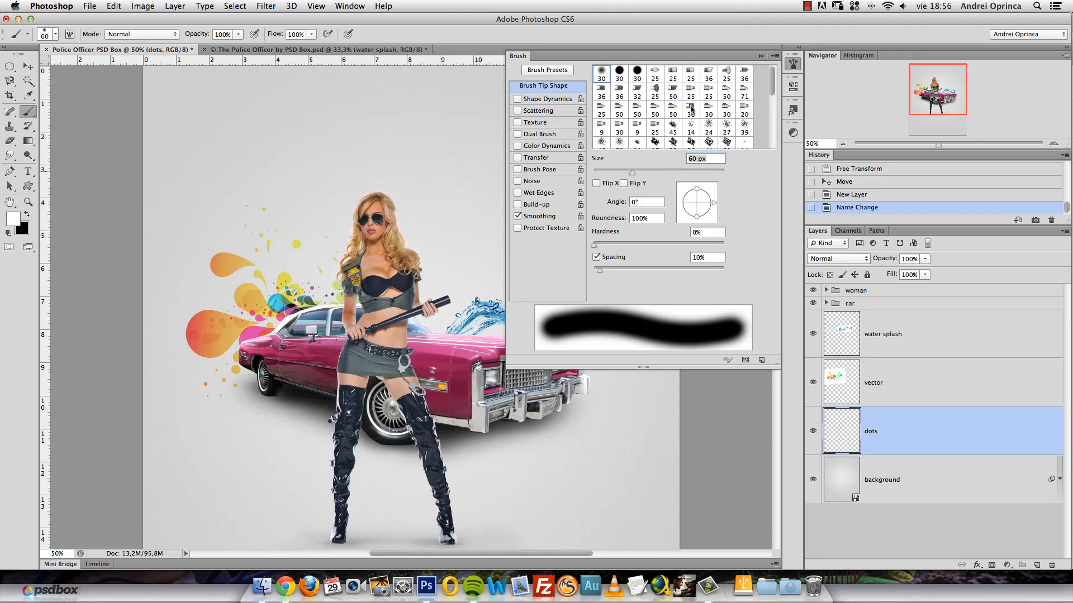
left_click(540, 111)
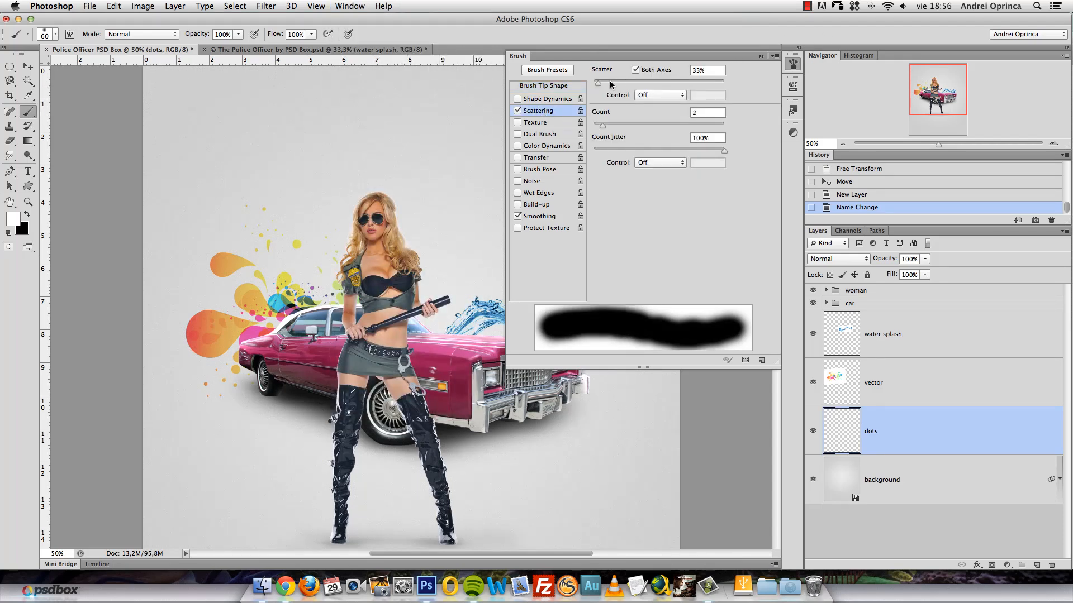
left_click_drag(598, 82, 660, 83)
Set the brush hardness to 100% and reduce the scattering count to 1.
right_click(438, 152)
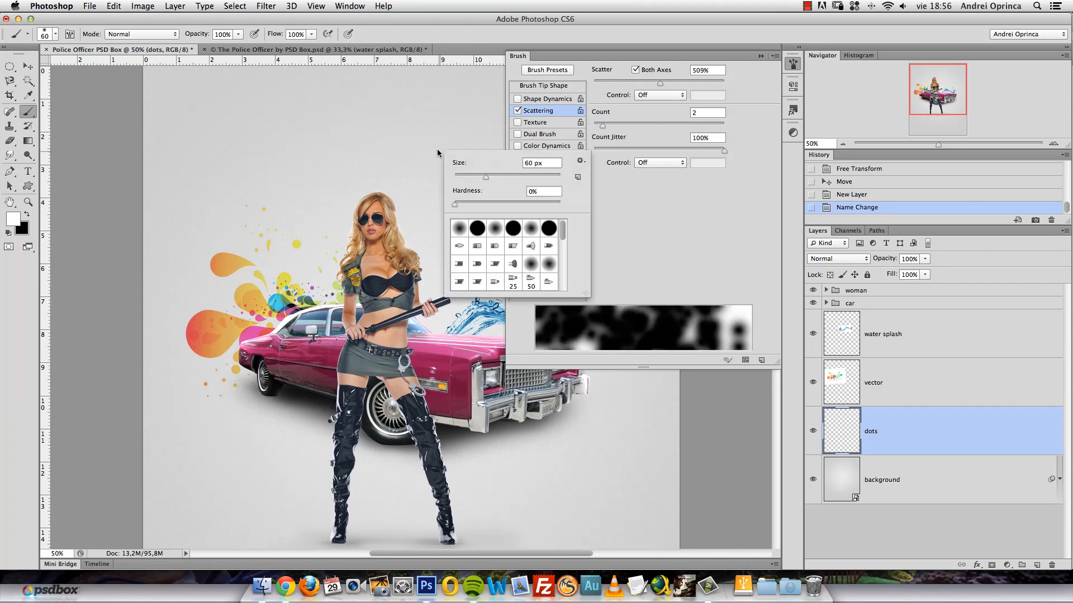
left_click_drag(453, 205, 575, 210)
left_click(681, 234)
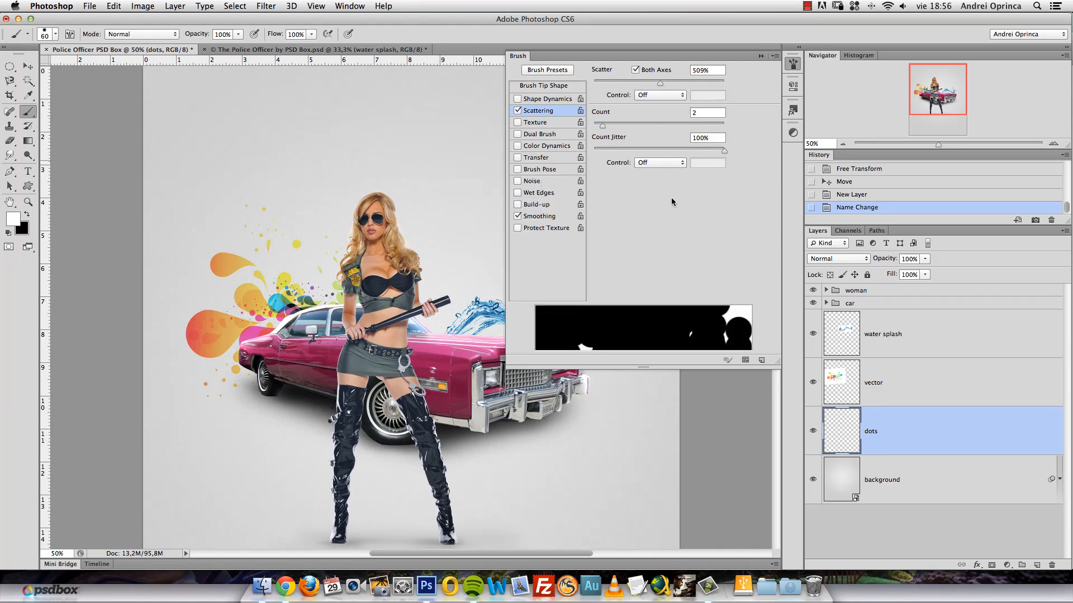
left_click_drag(605, 130, 580, 136)
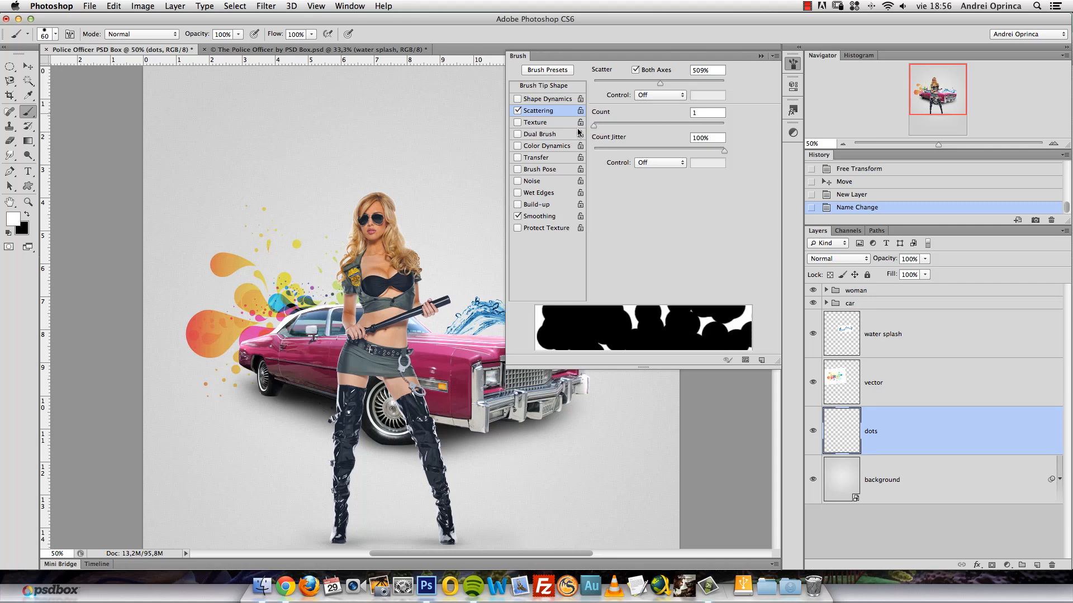
Turn on Shape Dynamics for the brush and set the tip spacing to 67%.
left_click(518, 99)
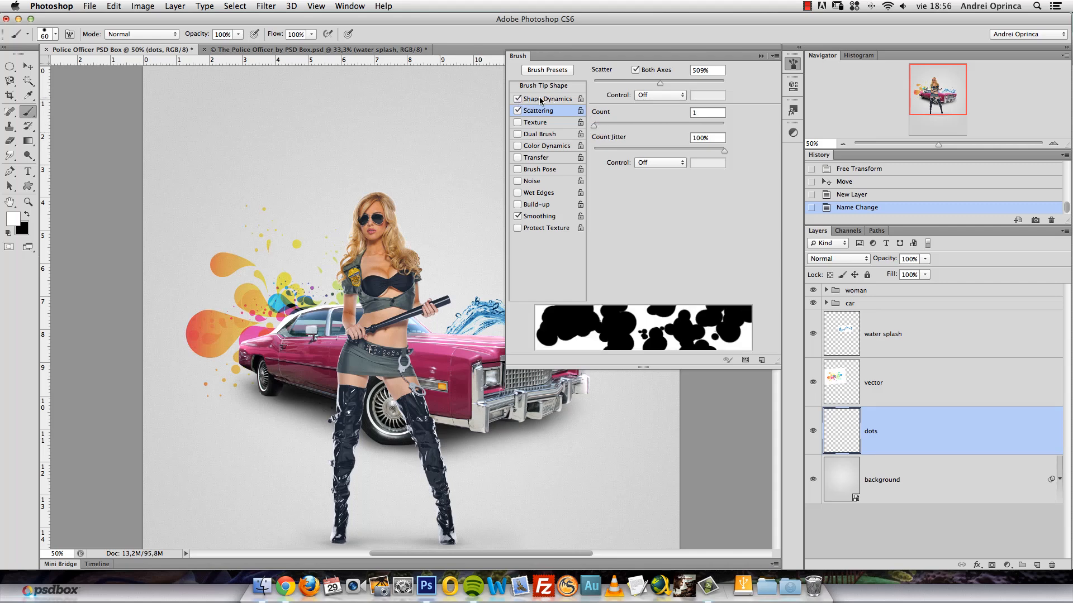
left_click(541, 99)
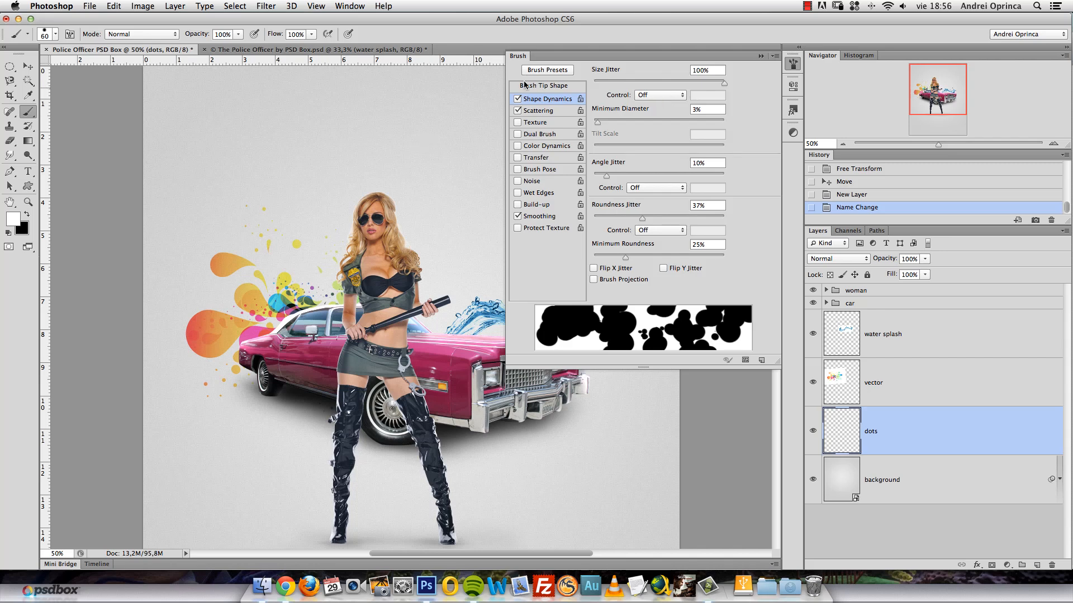
left_click(541, 88)
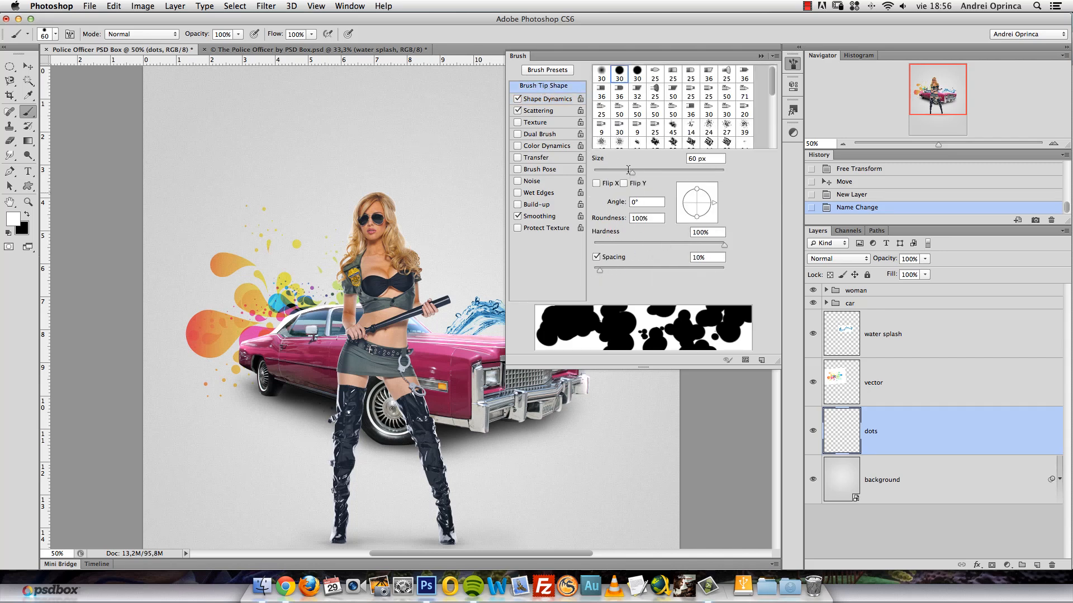
left_click_drag(600, 272, 637, 271)
In the brush's Shape Dynamics, set angle jitter and roundness jitter to 0% and minimum diameter to 36%.
left_click(550, 101)
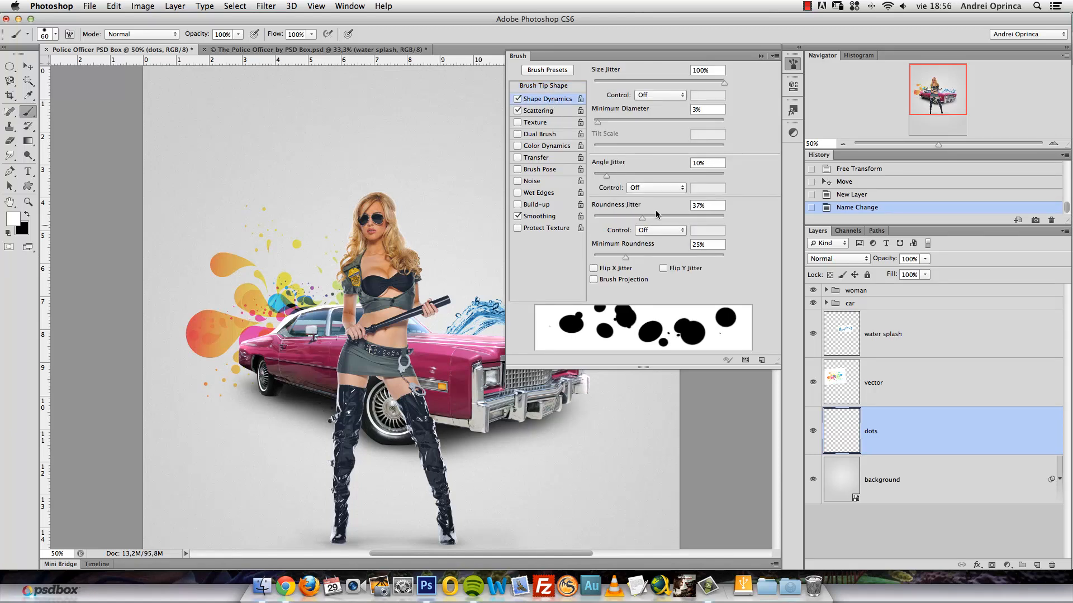
left_click_drag(607, 176, 593, 175)
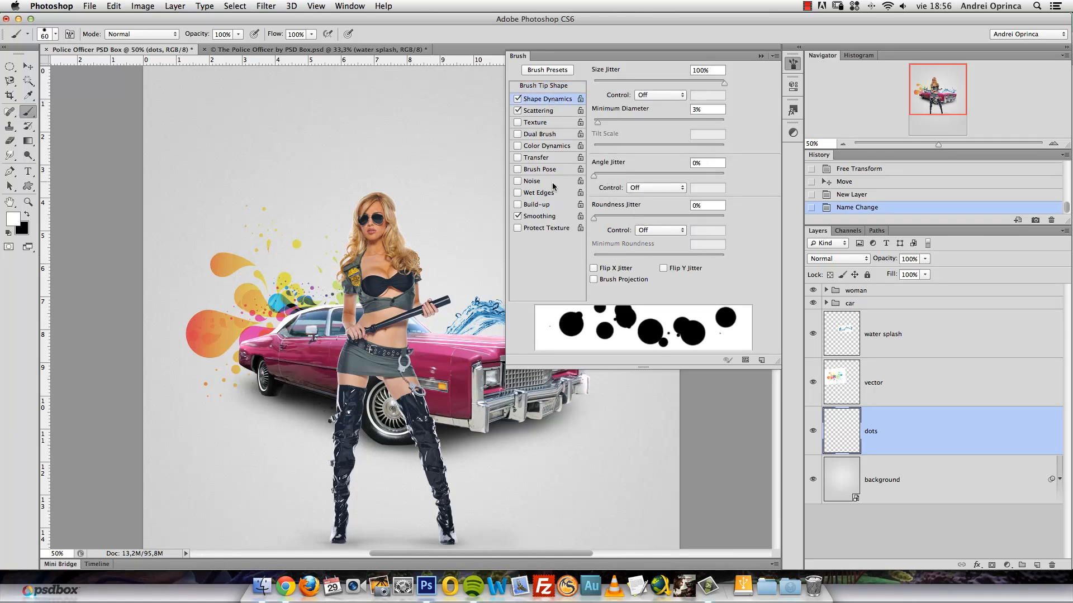
left_click_drag(598, 123, 593, 122)
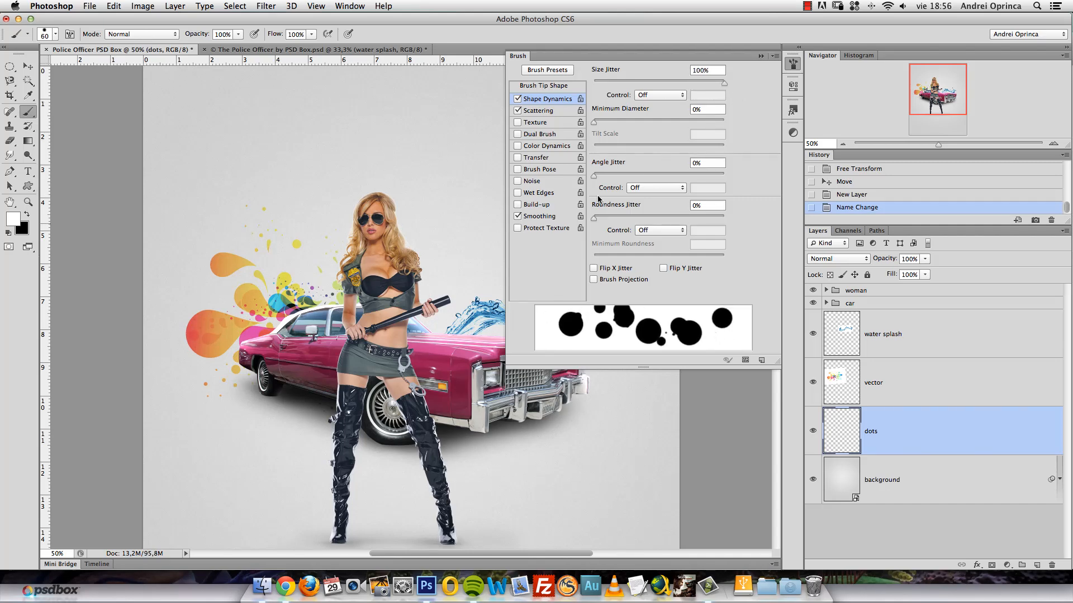
left_click_drag(614, 123, 641, 128)
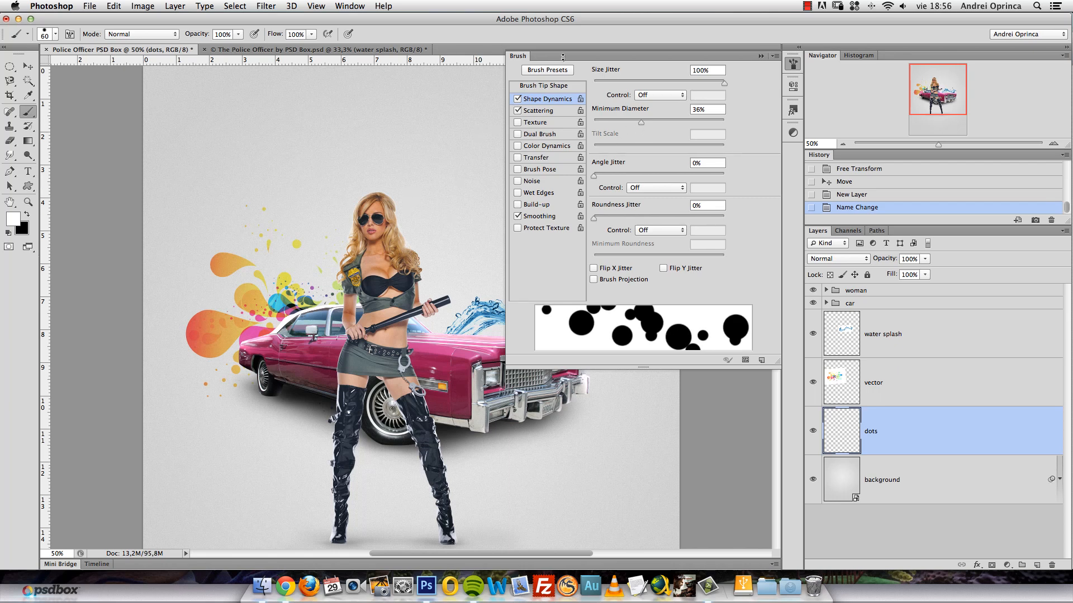
Increase the brush tip spacing to 129% and collapse the brush settings.
left_click(548, 87)
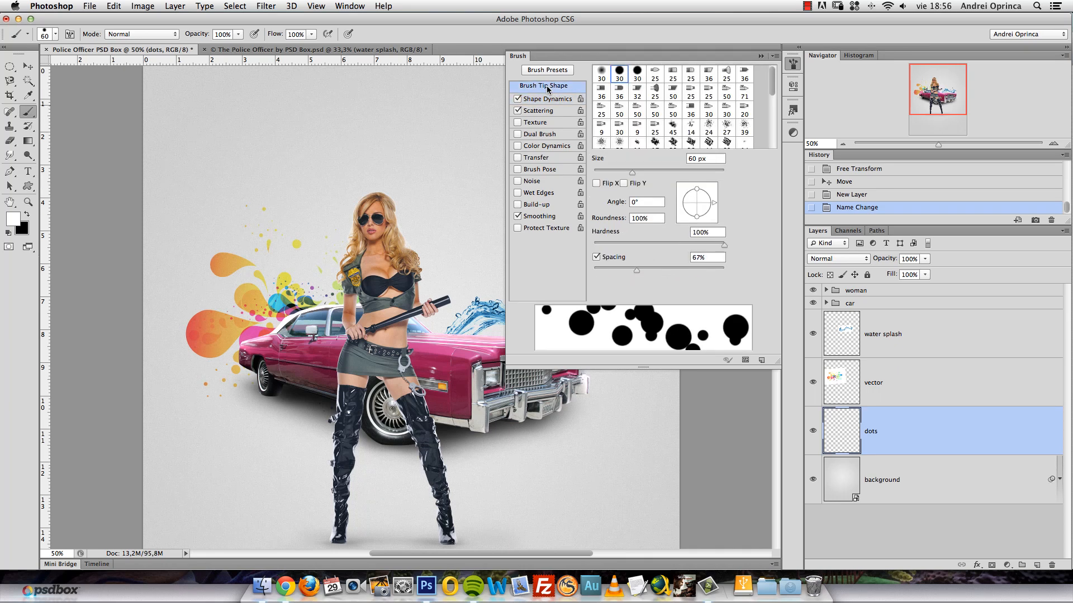
mouse_move(636, 272)
left_mouse_down()
mouse_move(677, 283)
mouse_move(659, 282)
left_mouse_up()
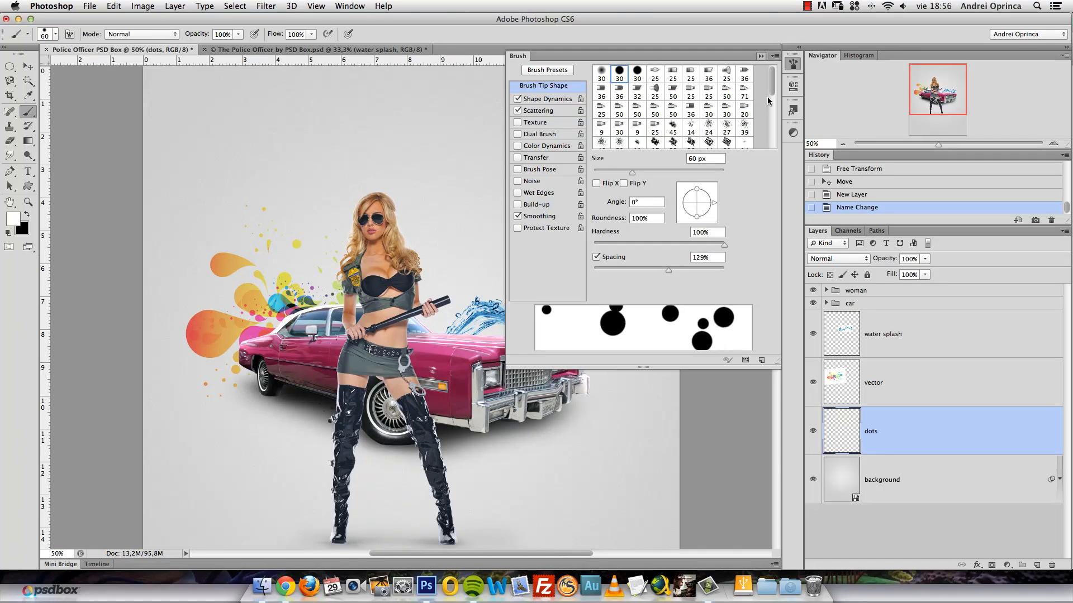
left_click(760, 56)
Try a 99 px brush stroke of white dots above the woman and undo it.
right_click(358, 118)
left_click_drag(348, 173, 379, 173)
mouse_move(258, 165)
left_mouse_down()
mouse_move(446, 154)
mouse_move(532, 191)
left_mouse_up()
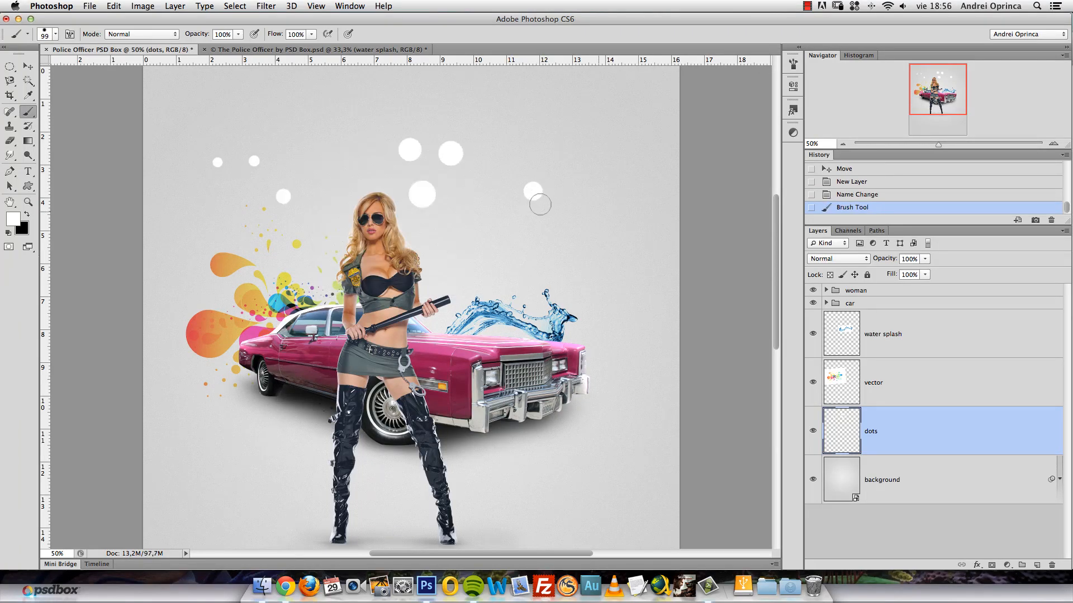
key("super+z")
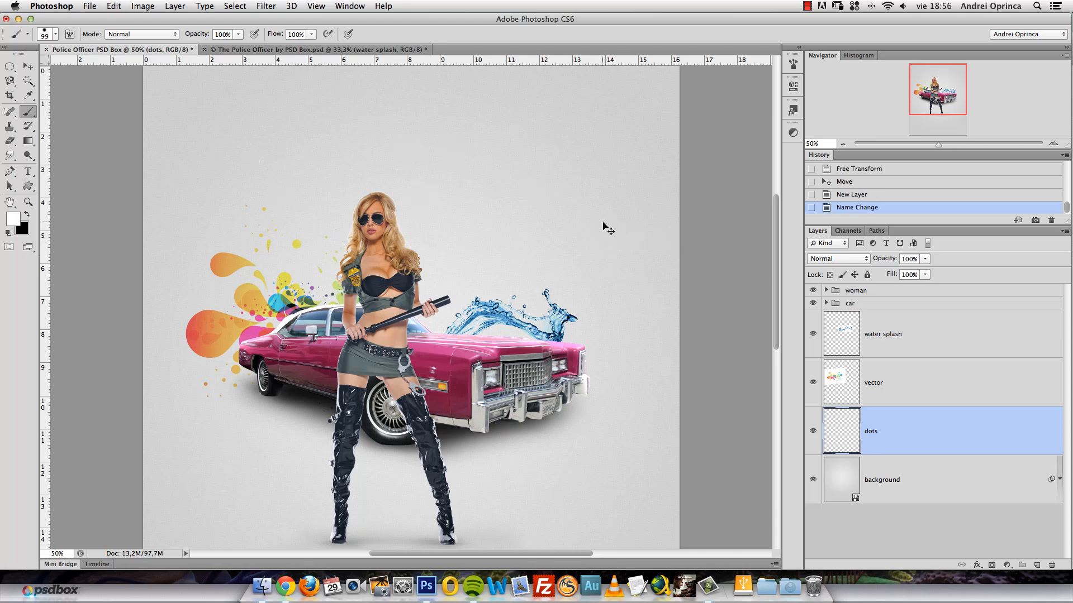
Turn on Transfer for the brush with a strong opacity jitter so the dots vary in transparency.
left_click(798, 66)
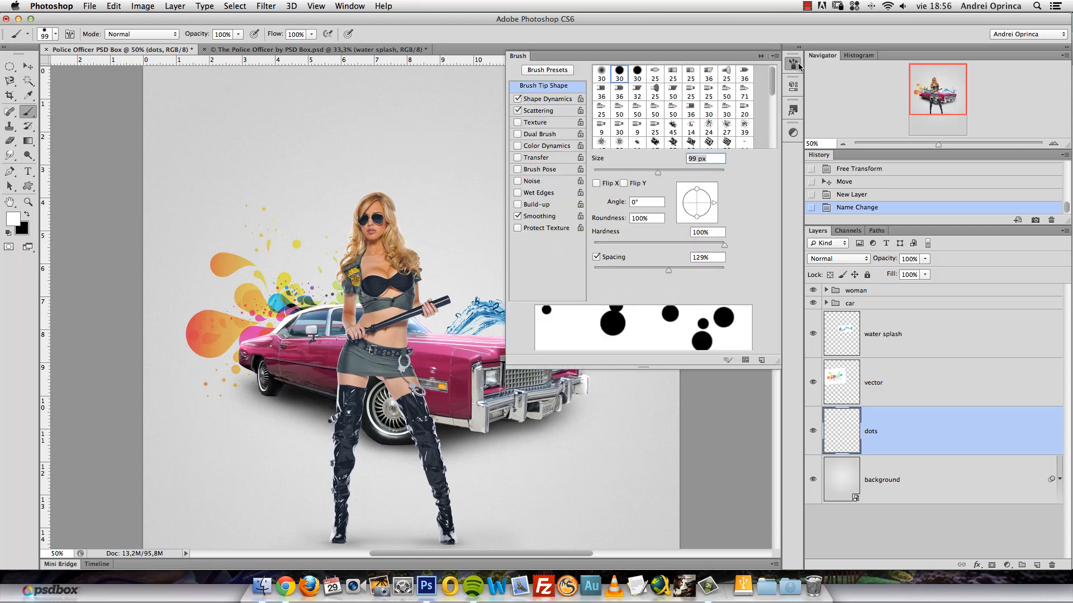
left_click(532, 160)
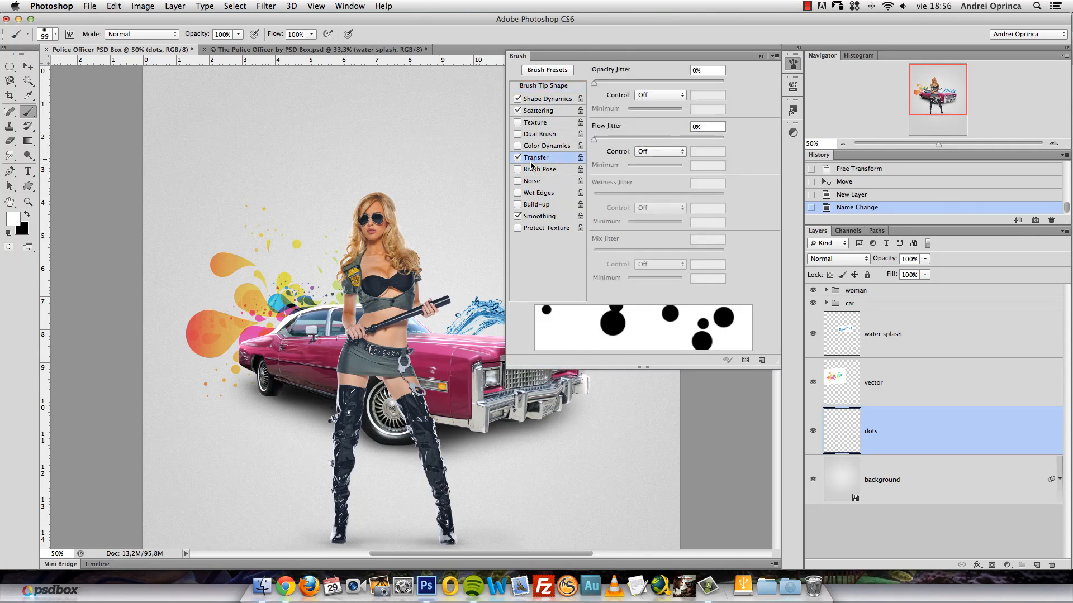
left_click_drag(595, 83, 694, 84)
left_click(793, 63)
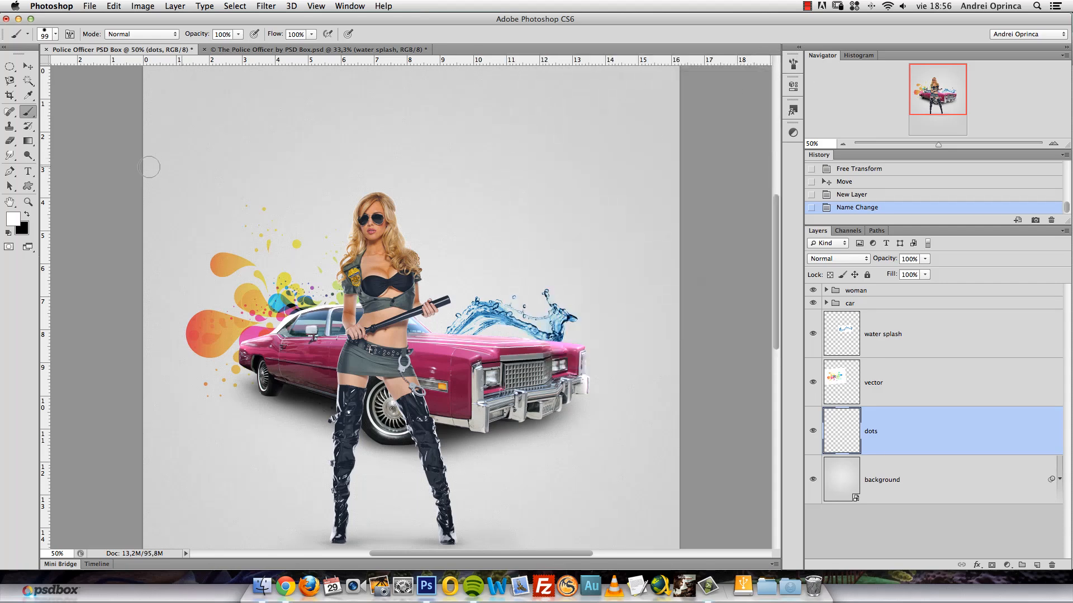
Try a stroke of varied-opacity dots across the backdrop, undo it, and enlarge the brush to about 176 px.
left_click_drag(151, 167, 701, 200)
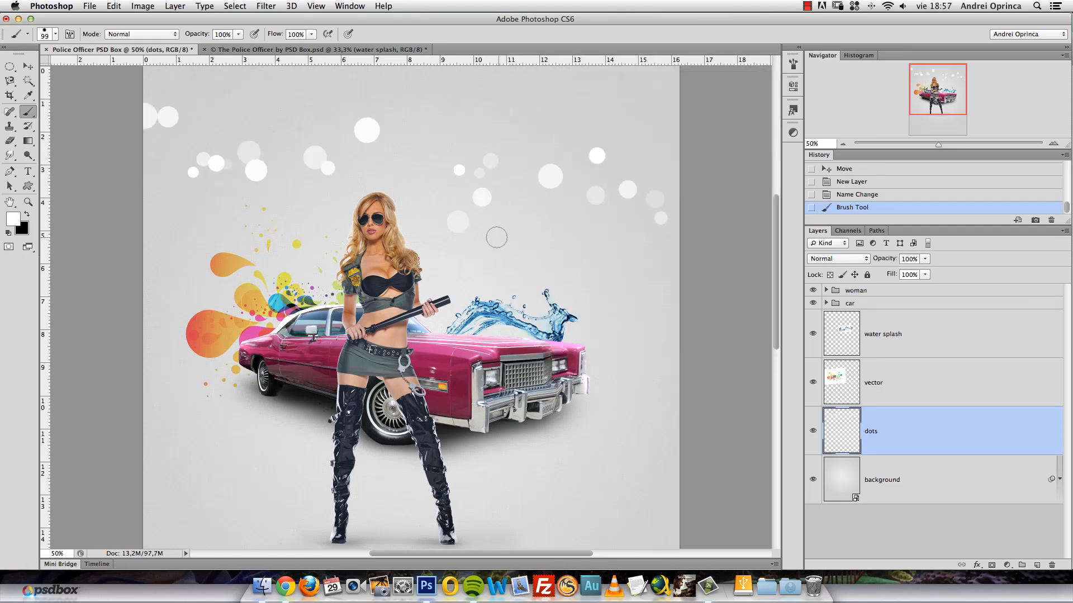
key("super+z")
right_click(367, 194)
left_click_drag(417, 209, 436, 218)
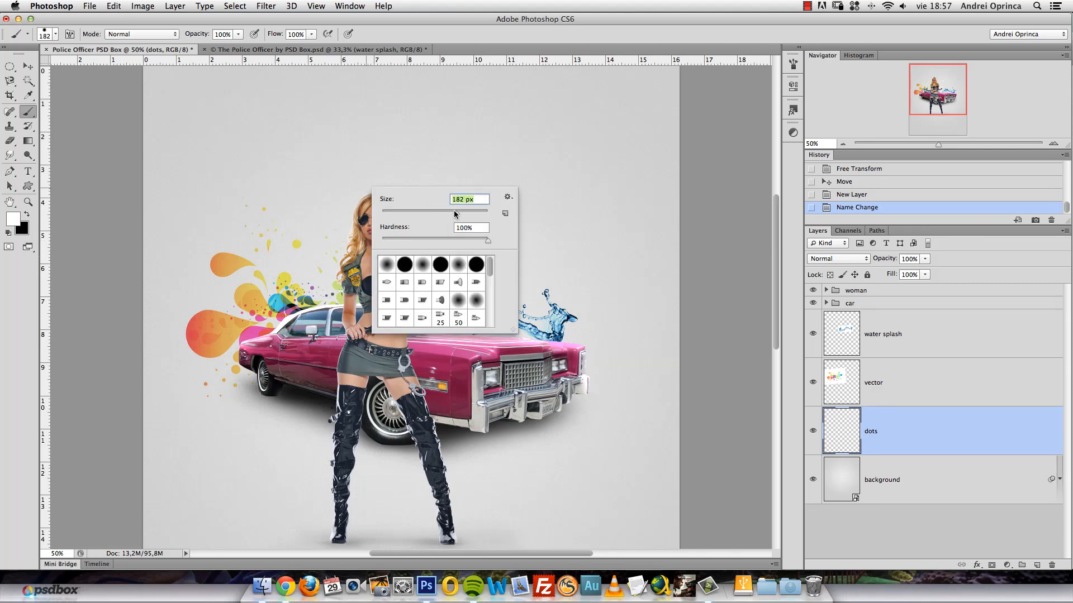
Try scattering the larger white dots around and above the woman, and undo those strokes.
mouse_move(277, 197)
left_mouse_down()
mouse_move(287, 218)
mouse_move(262, 235)
left_mouse_up()
left_click_drag(491, 208, 427, 166)
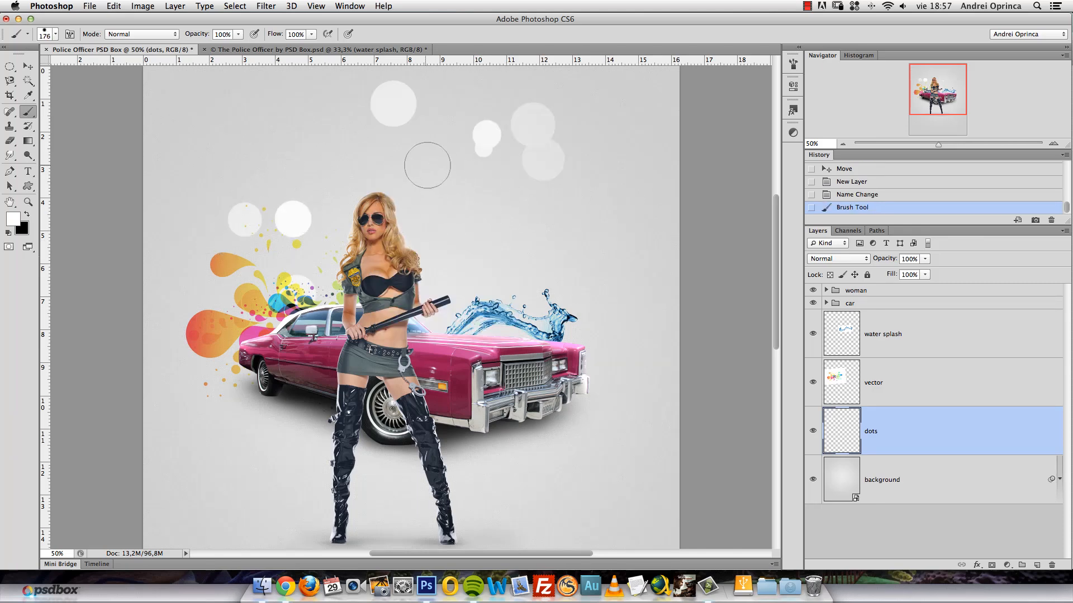
left_click(567, 184)
scroll(420, 185, "up", 3)
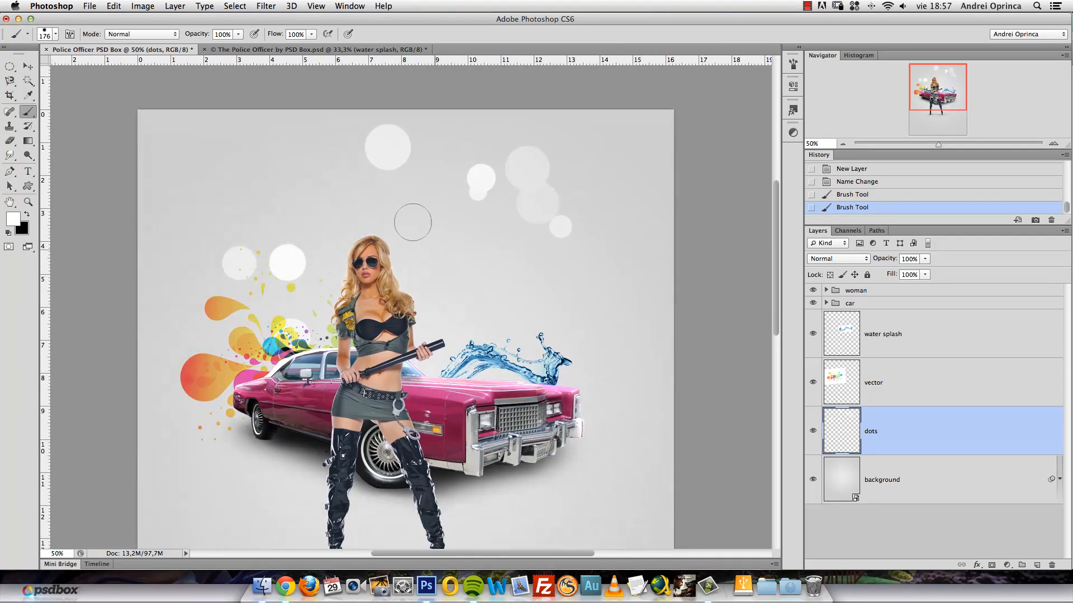
key("super+alt+z")
key("super+alt+z")
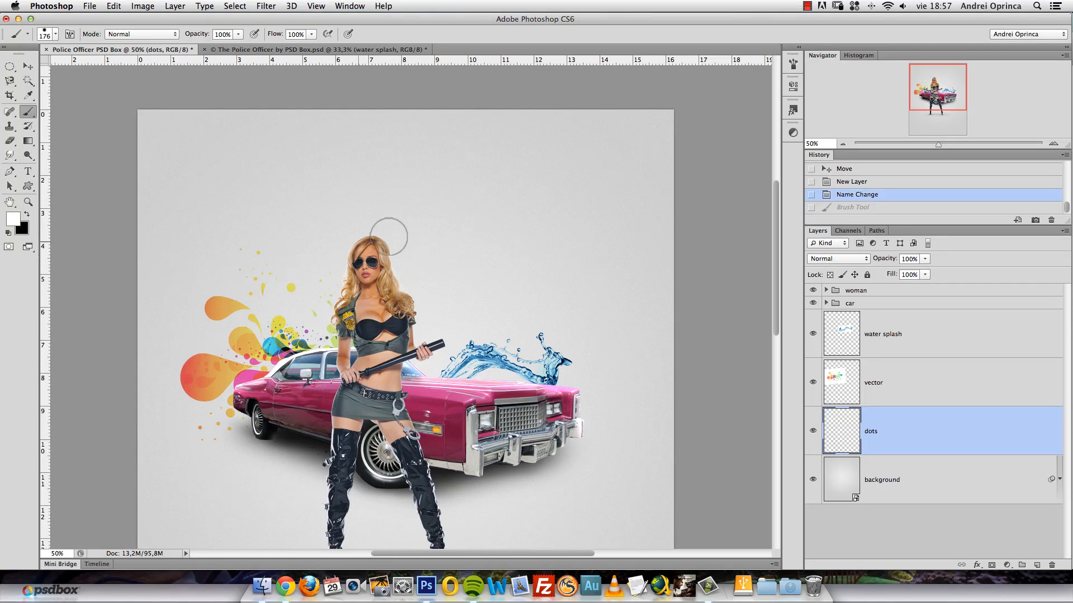
Paint a loose band of large white dots on the dots layer, on both sides of the woman's head.
left_click(162, 280)
left_click_drag(541, 244, 666, 239)
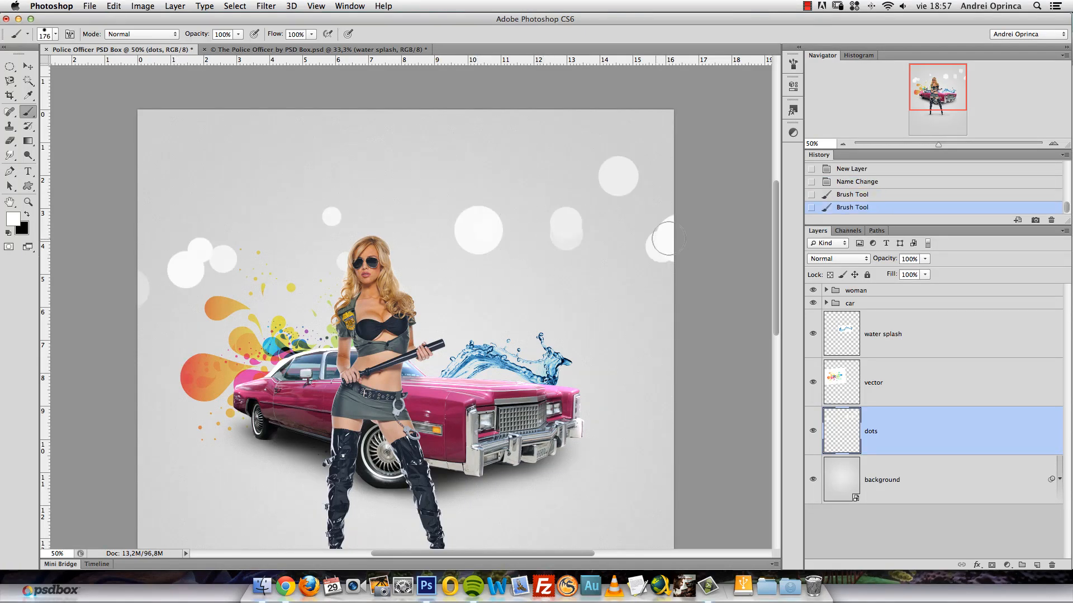
Set the dots layer to Soft Light at 65% opacity and compare the result with The Police Officer reference document.
left_click(838, 261)
left_click(837, 261)
left_click(834, 262)
left_click(827, 394)
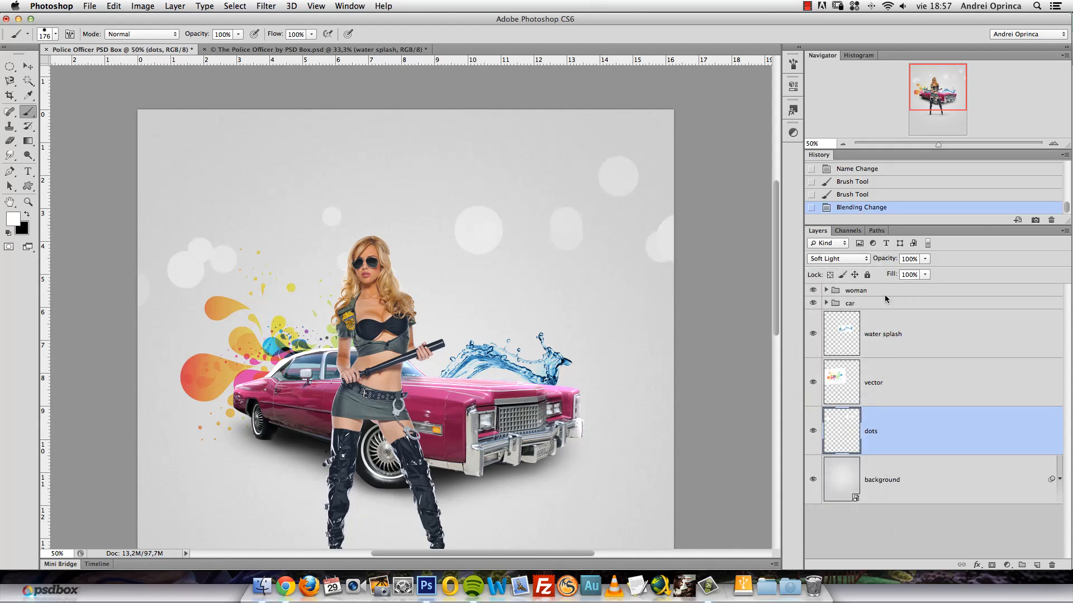
left_click_drag(925, 259, 923, 274)
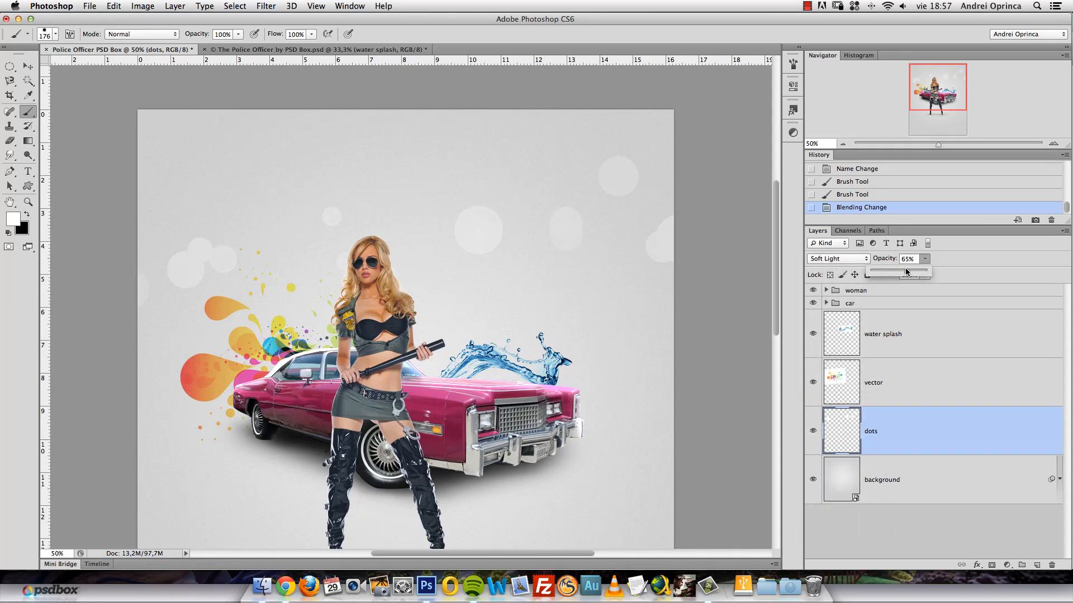
left_click(907, 272)
left_click(316, 50)
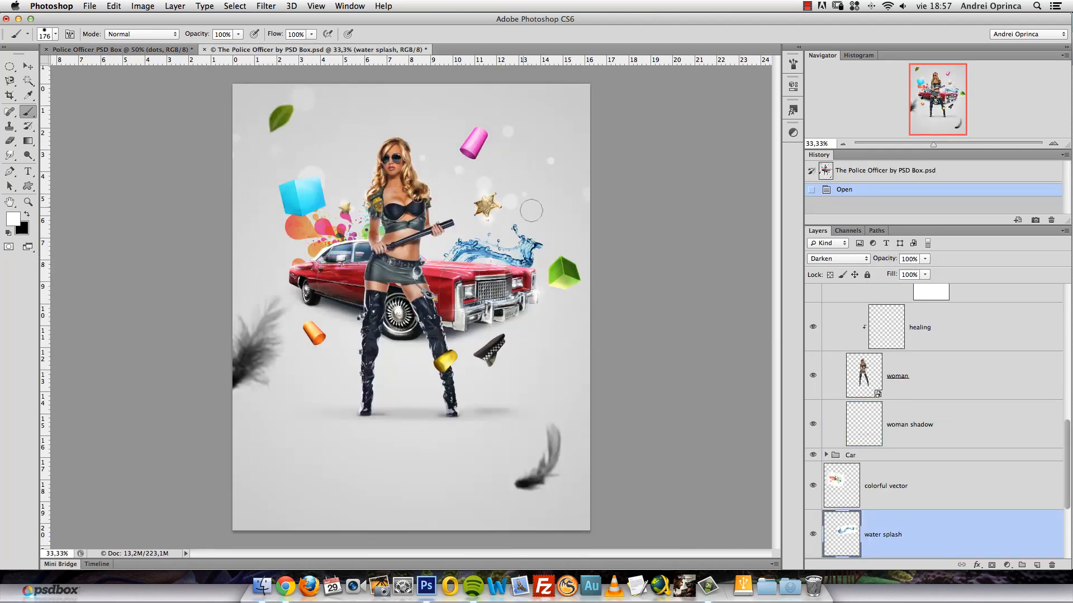
left_click(139, 50)
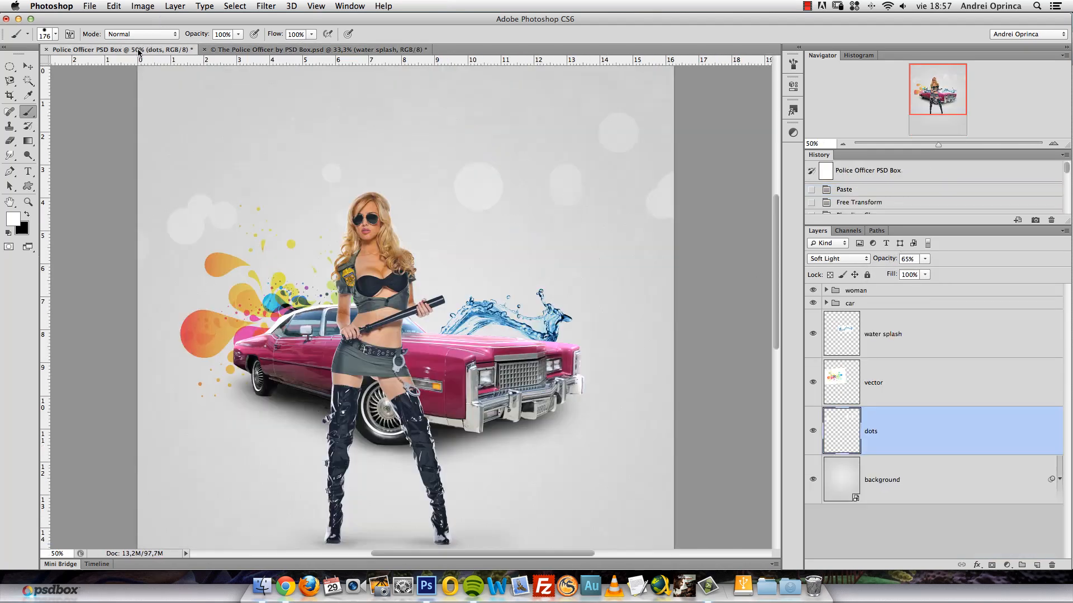
Undo the opacity change, the Soft Light blending and the large white dot strokes on the dots layer.
key("super+alt+z")
key("super+alt+z")
key("super+alt+z")
key("super+alt+z")
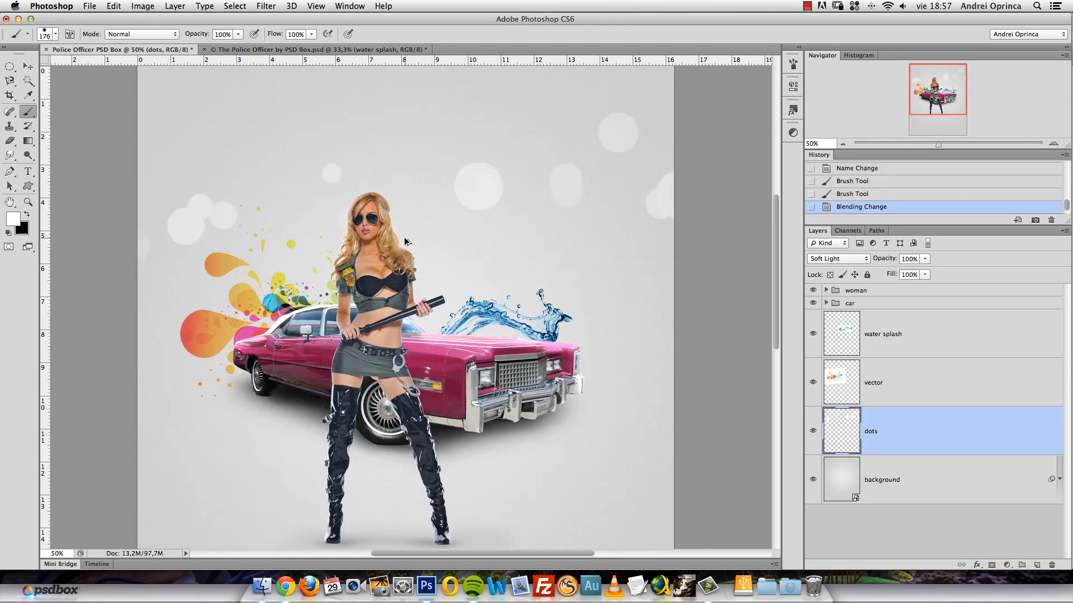
Reduce the brush size to 95 px and set the dots layer's blend mode to Soft Light.
right_click(459, 234)
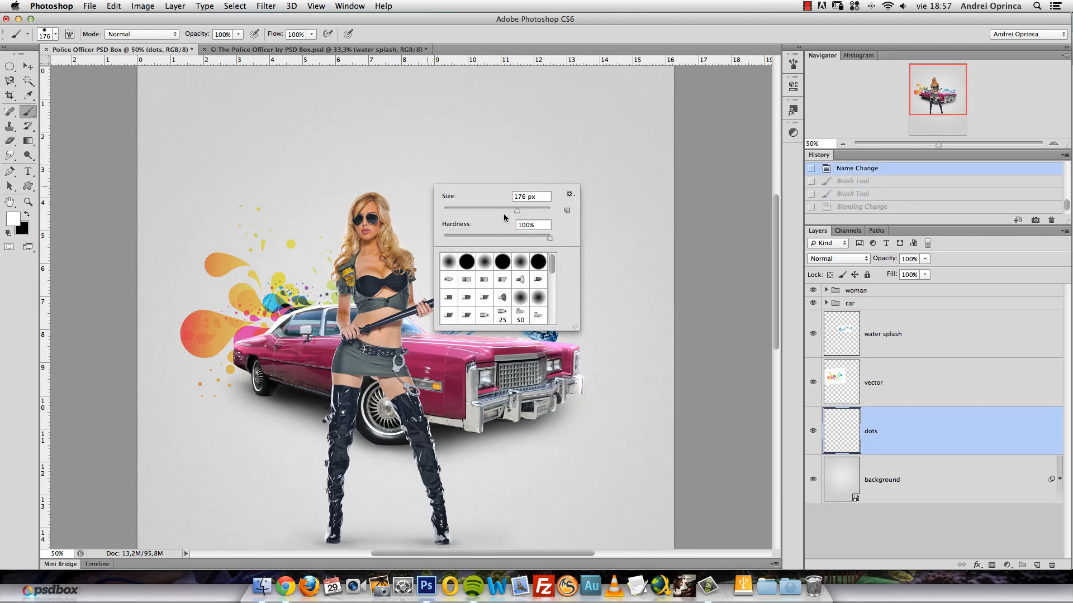
left_click_drag(504, 218, 495, 210)
left_click(832, 260)
left_click(841, 394)
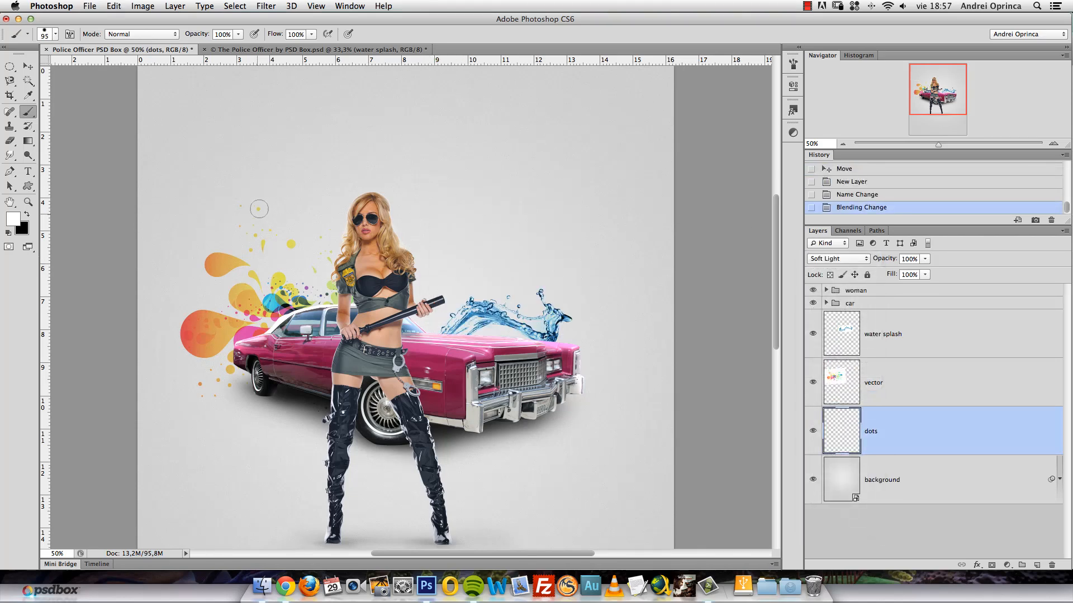
Try scattering the smaller white dots beside and above the woman's head, and undo those strokes.
mouse_move(259, 209)
left_mouse_down()
mouse_move(163, 211)
mouse_move(345, 195)
left_mouse_up()
left_click_drag(458, 177, 559, 187)
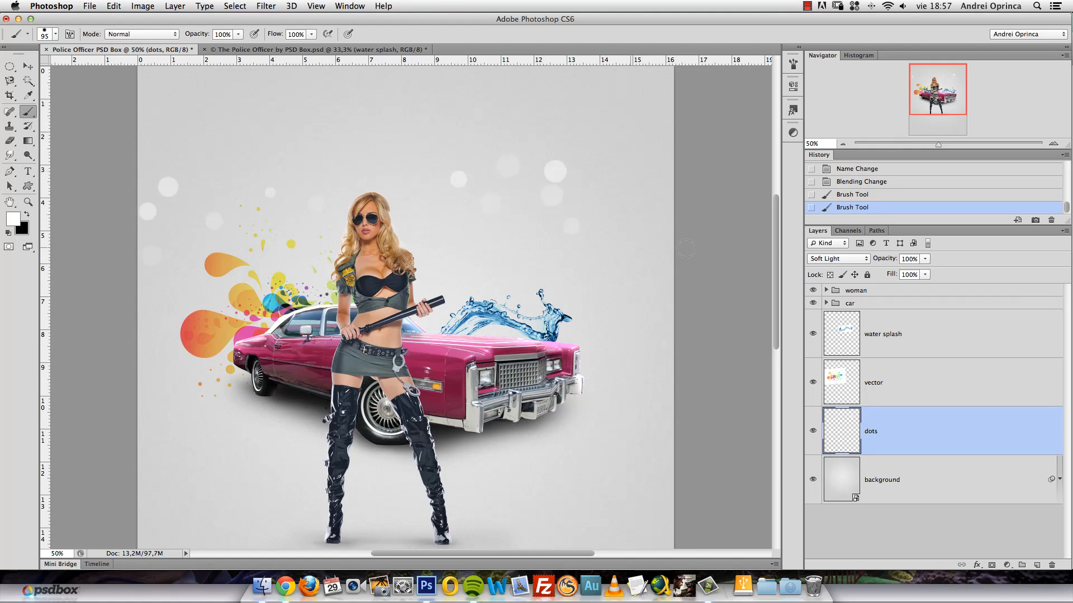
left_click_drag(584, 223, 653, 227)
left_click(389, 132)
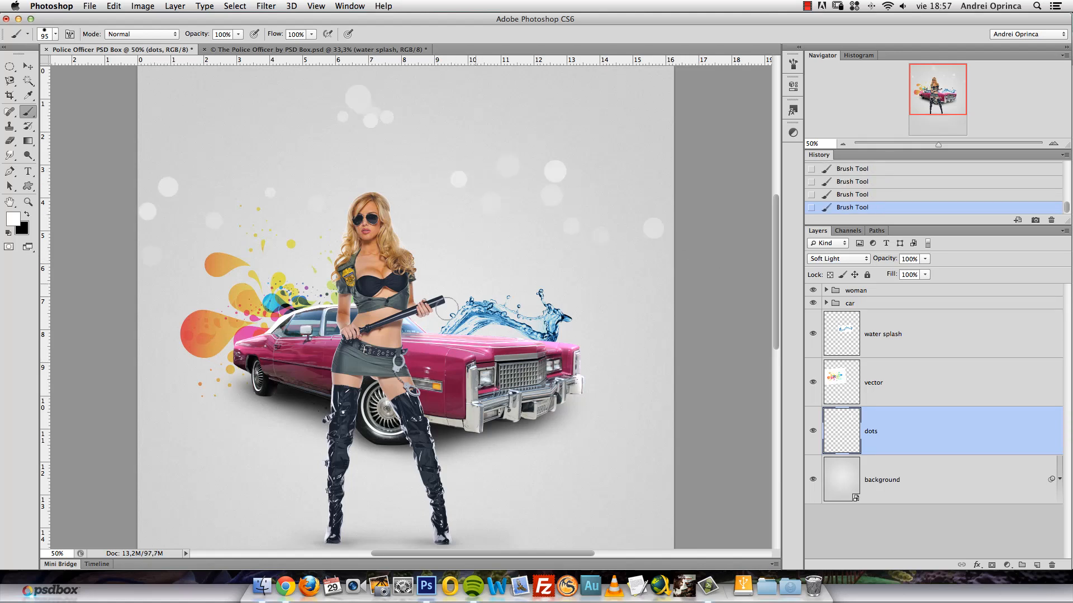
key("super+alt+z")
key("super+alt+z")
key("super+alt+z")
key("super+alt+z")
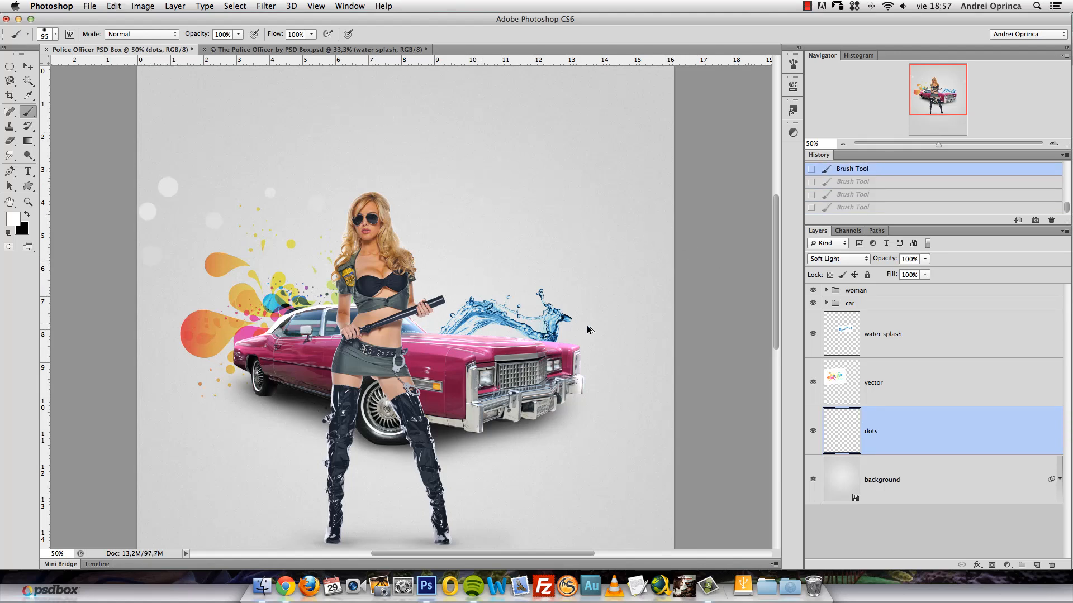
Scatter white dots of varied size across the backdrop on the dots layer, beside and above the woman.
mouse_move(316, 201)
left_mouse_down()
mouse_move(441, 202)
mouse_move(667, 244)
left_mouse_up()
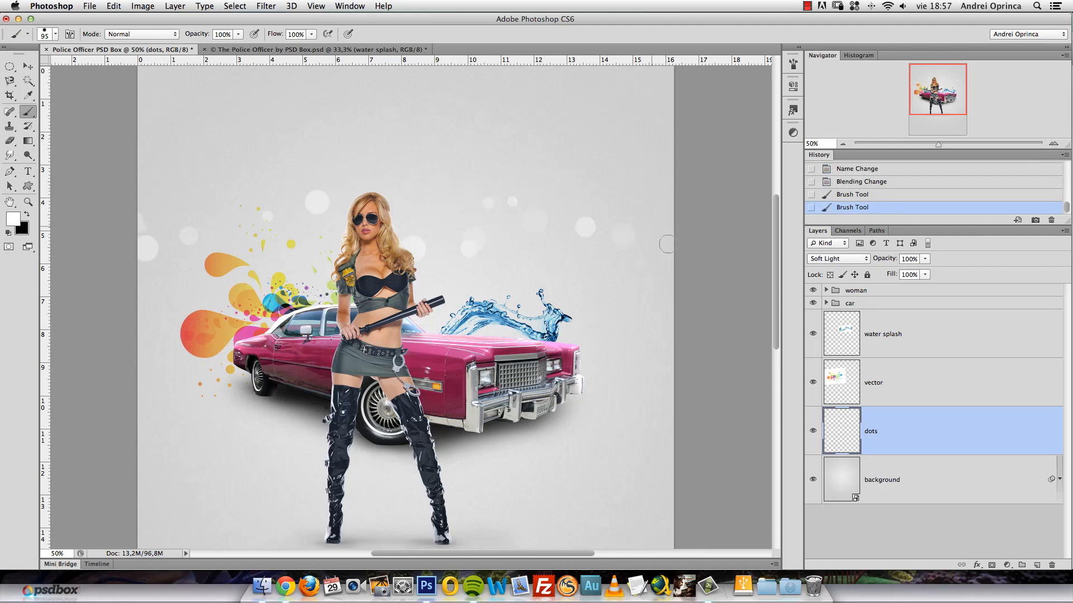
left_click_drag(246, 125, 261, 161)
left_click_drag(458, 142, 586, 177)
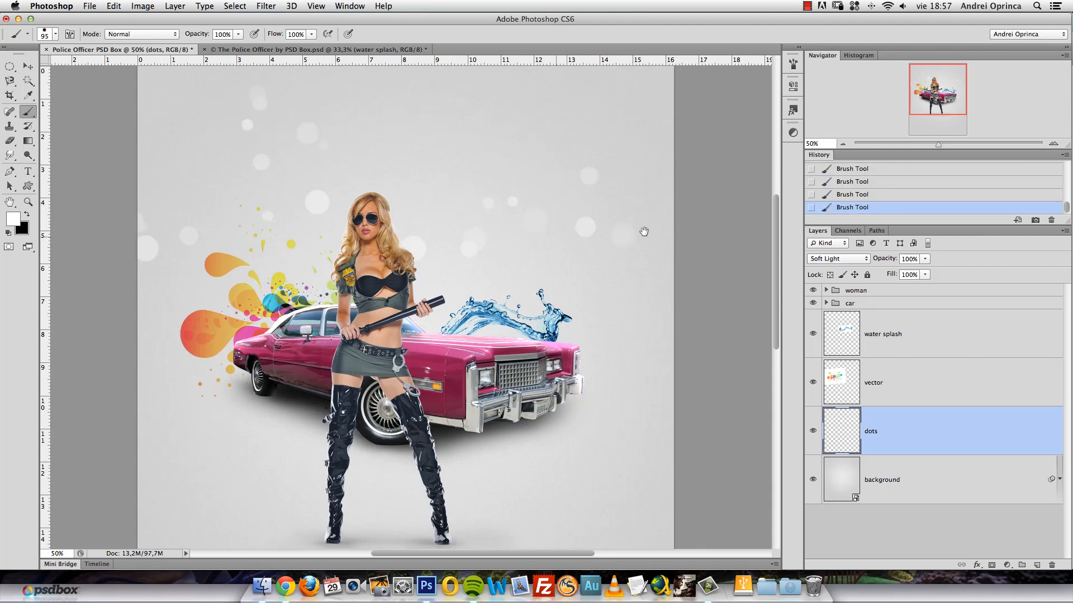
left_click_drag(575, 141, 574, 202)
left_click_drag(595, 208, 523, 206)
mouse_move(548, 295)
left_mouse_down()
mouse_move(568, 206)
mouse_move(541, 186)
left_mouse_up()
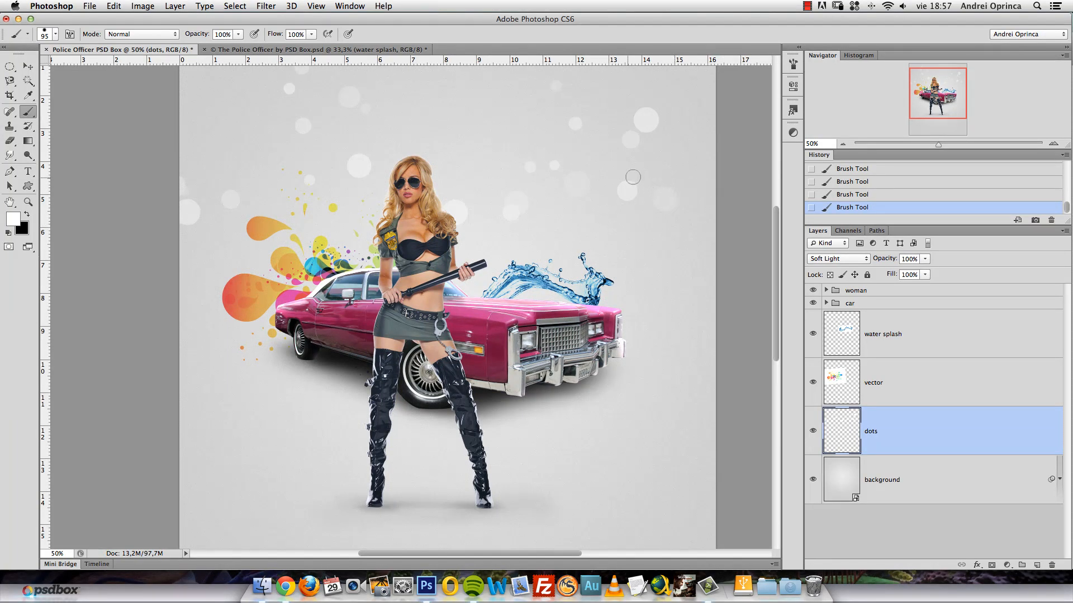
Open cube 2.png from the stock folder, copy the whole green cube image and close its document.
key("super+o")
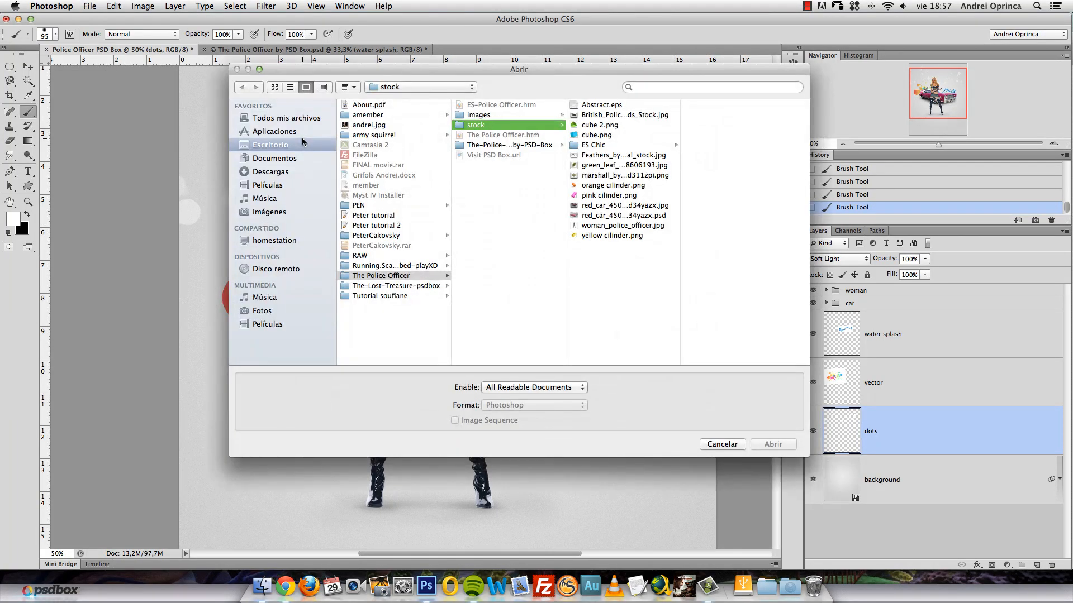
left_click(600, 124)
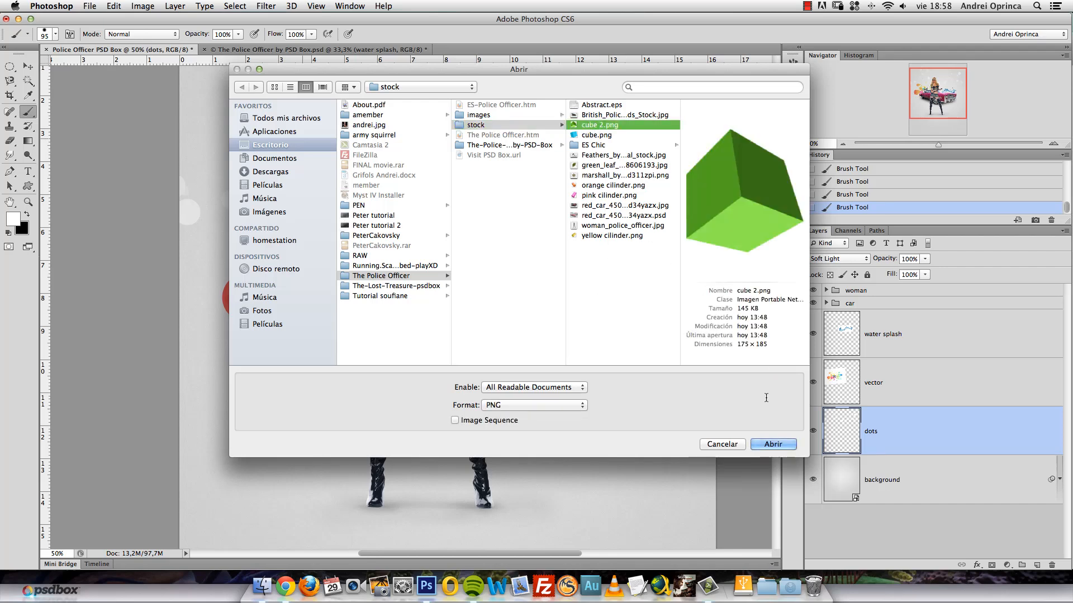
left_click(773, 444)
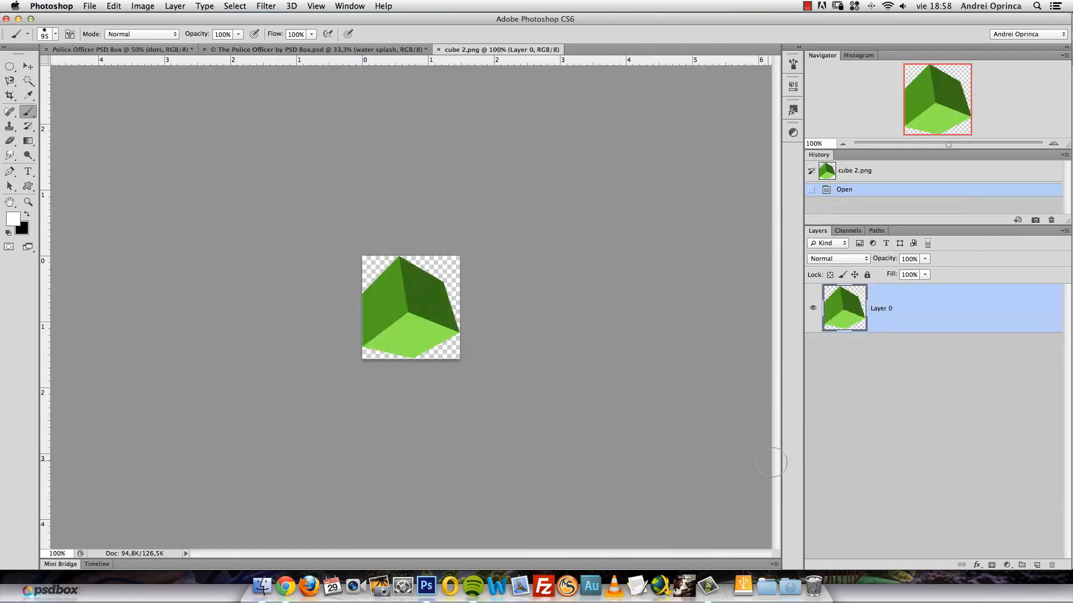
key("super+a")
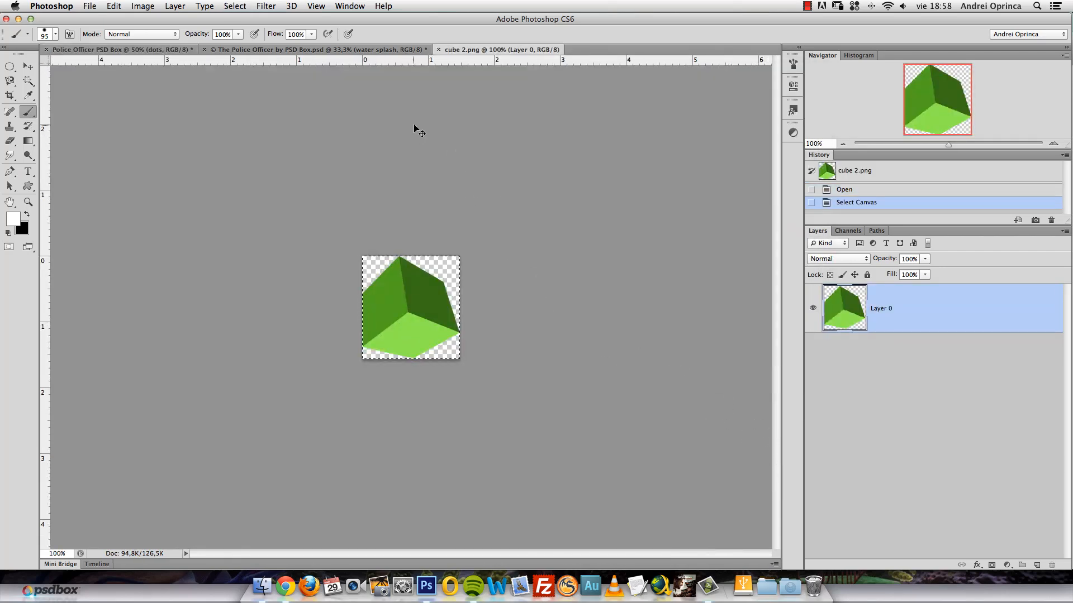
key("super+c")
key("super+w")
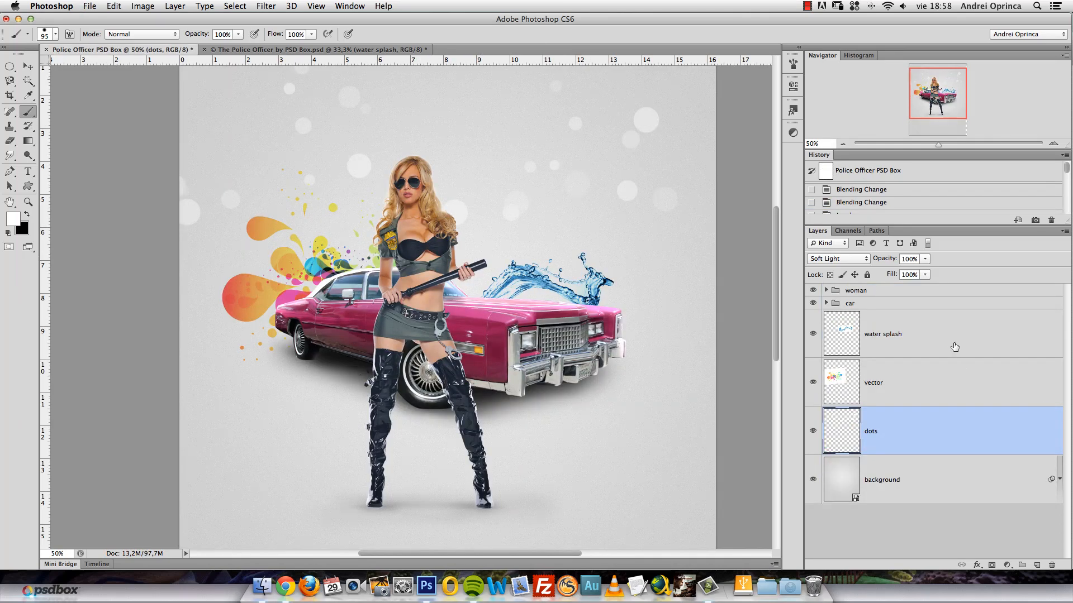
Paste the green cube above the woman group and move it to the backdrop above the water splash.
left_click(997, 290)
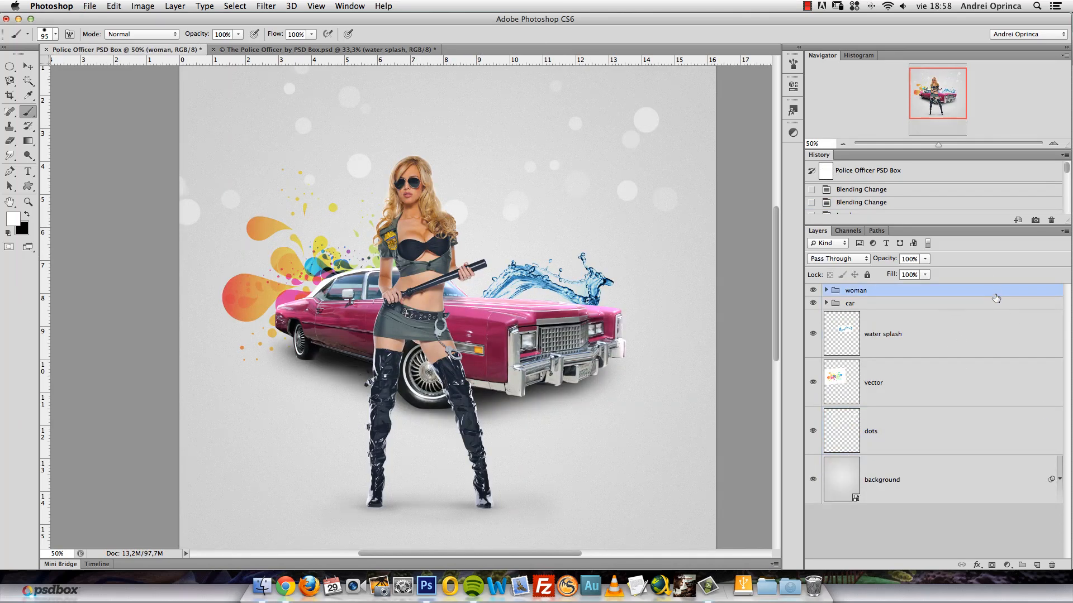
key("super+v")
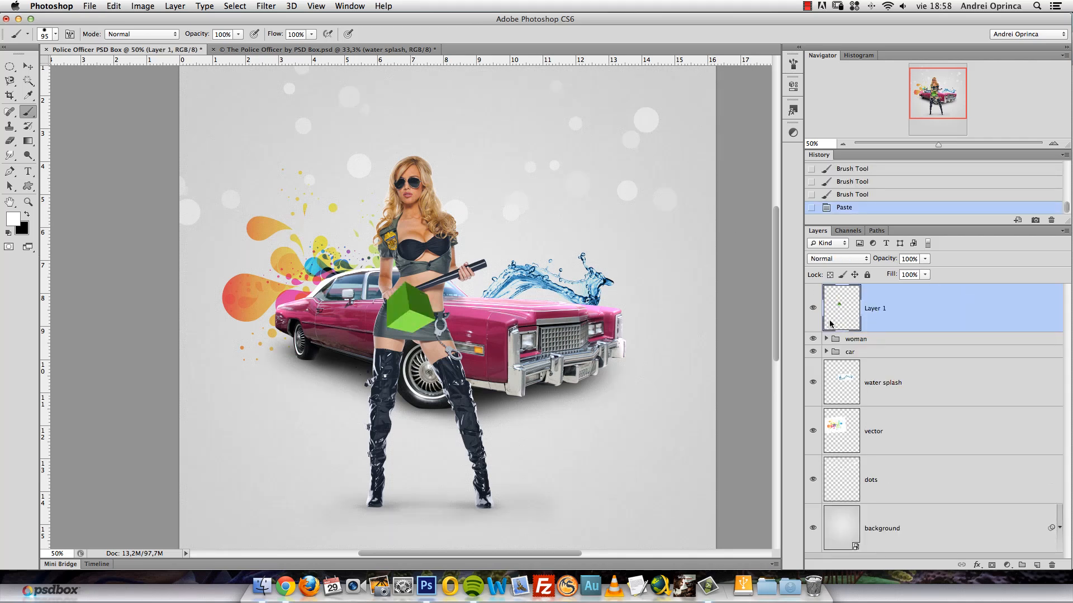
left_click(27, 66)
mouse_move(429, 321)
left_mouse_down()
mouse_move(475, 301)
mouse_move(519, 215)
mouse_move(498, 221)
left_mouse_up()
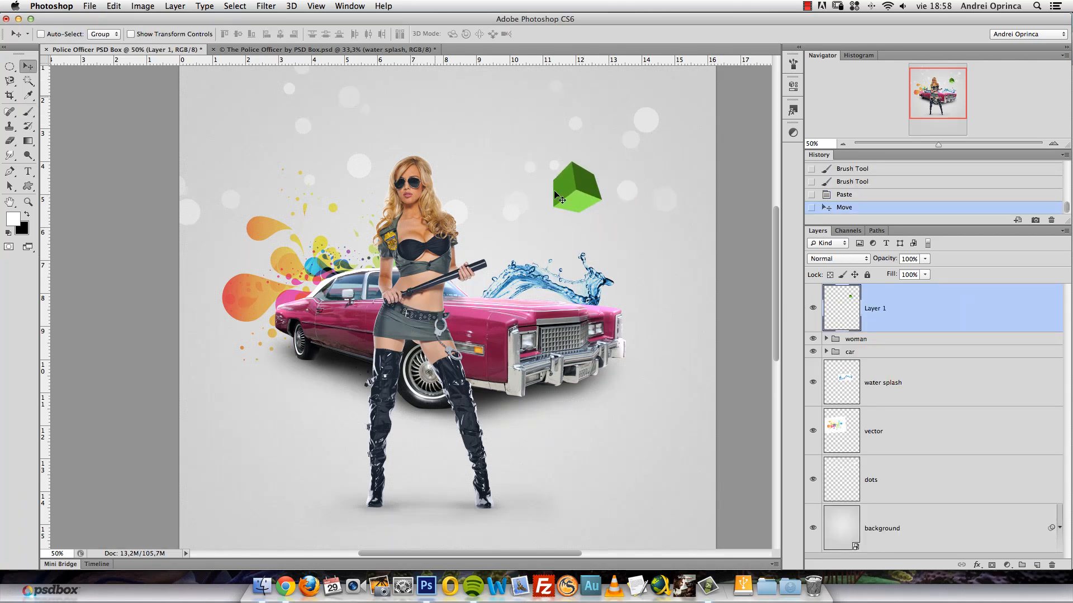
Check the object placement in The Police Officer reference document, and open cube.png from the stock folder.
left_click(316, 49)
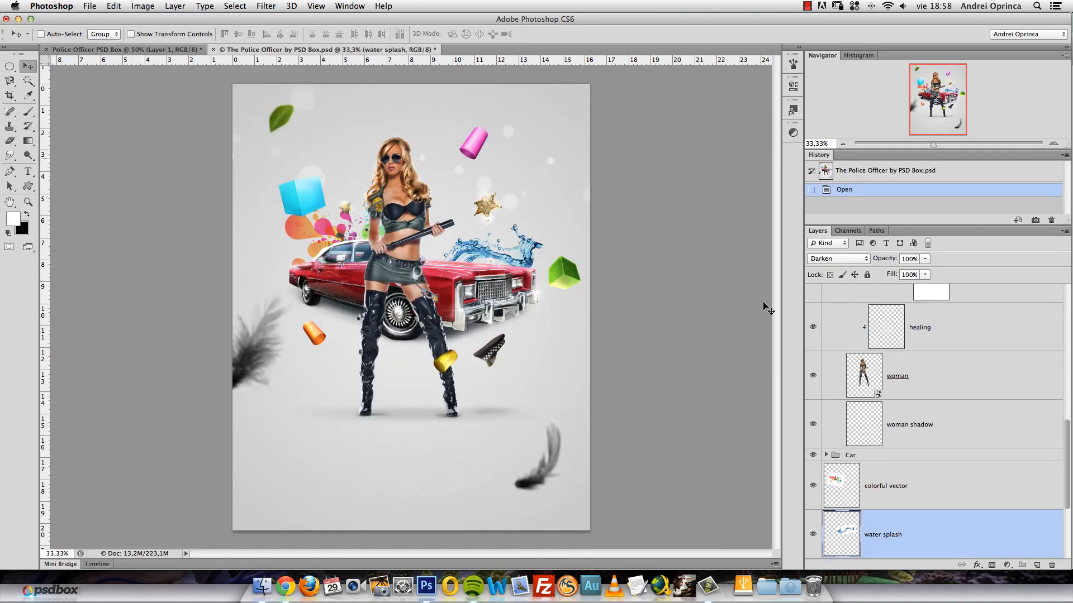
left_click(178, 50)
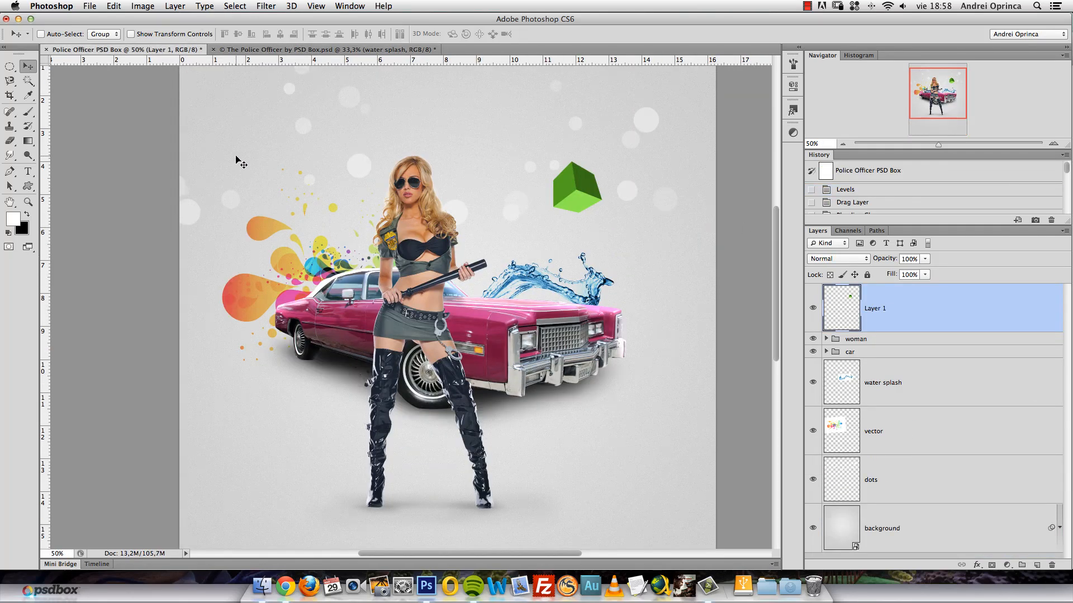
key("super+o")
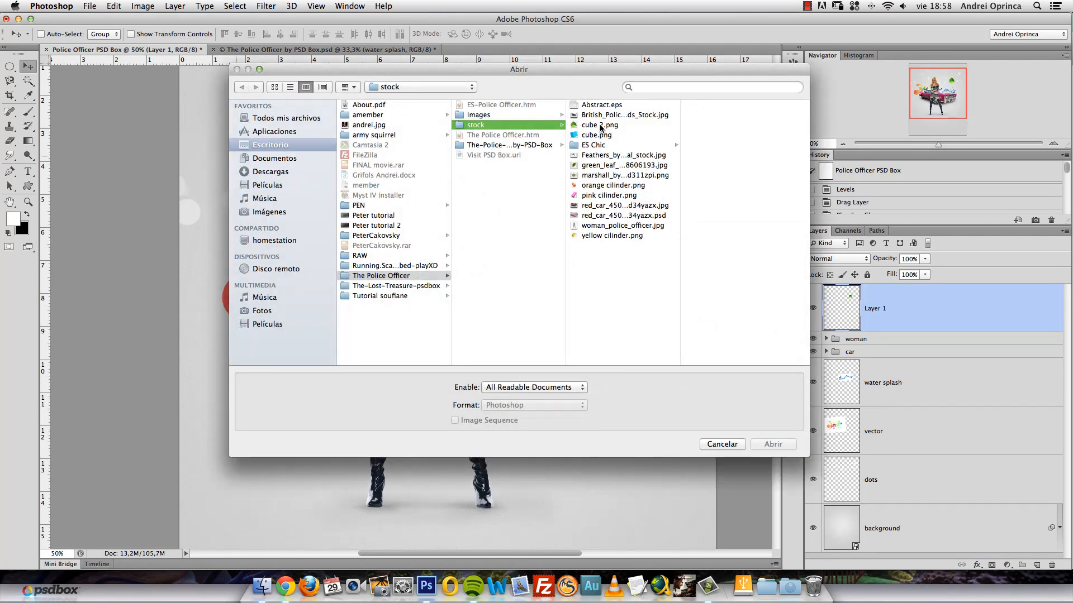
left_click(598, 134)
left_click(773, 444)
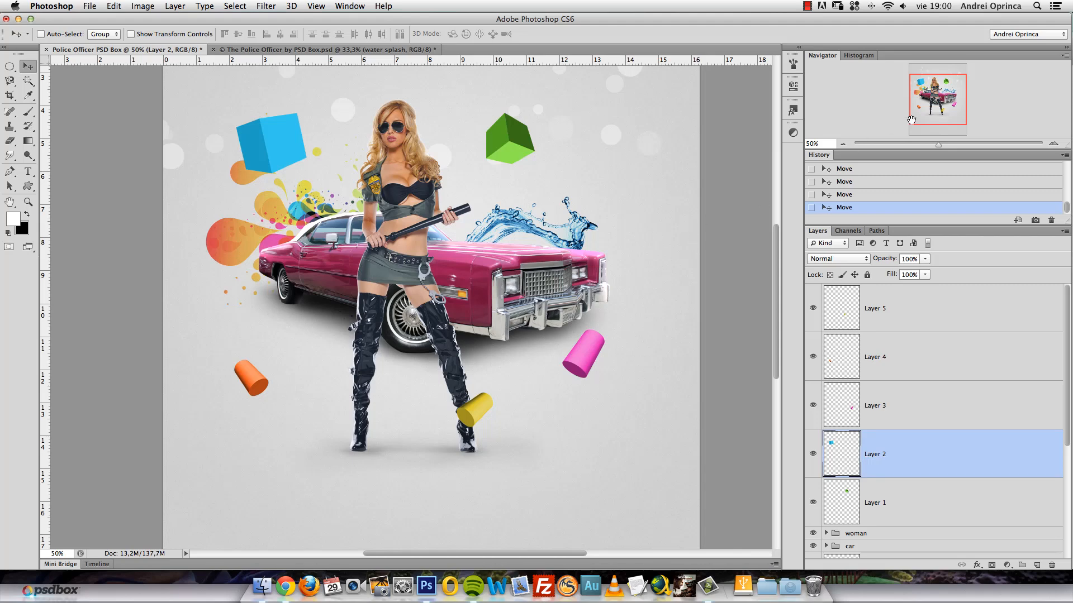
Add a Gradient Overlay effect to the orange cylinder on Layer 4.
left_click_drag(912, 120, 913, 117)
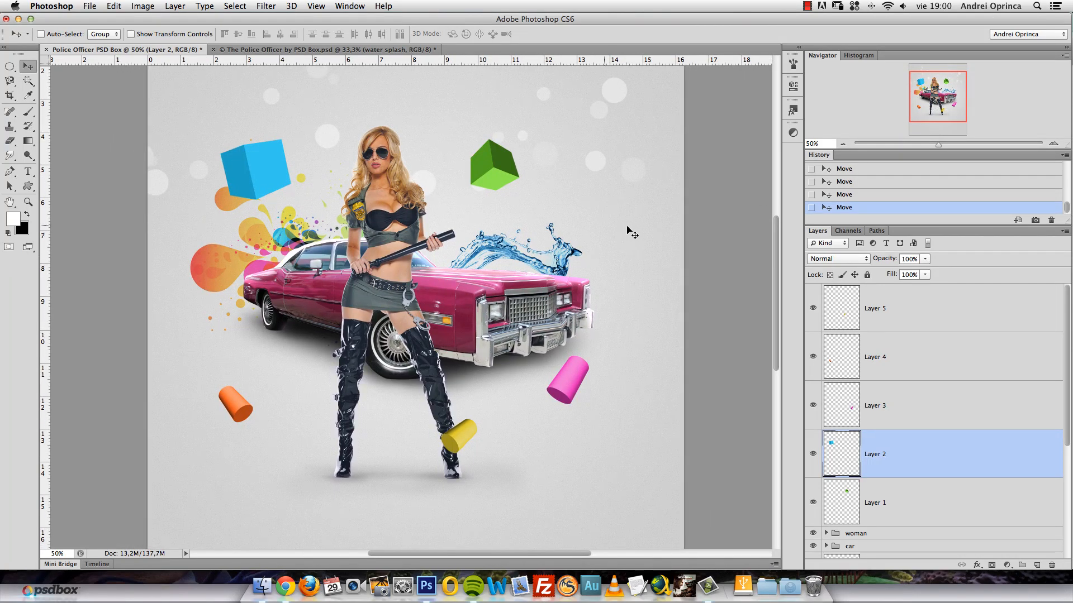
left_click(912, 501)
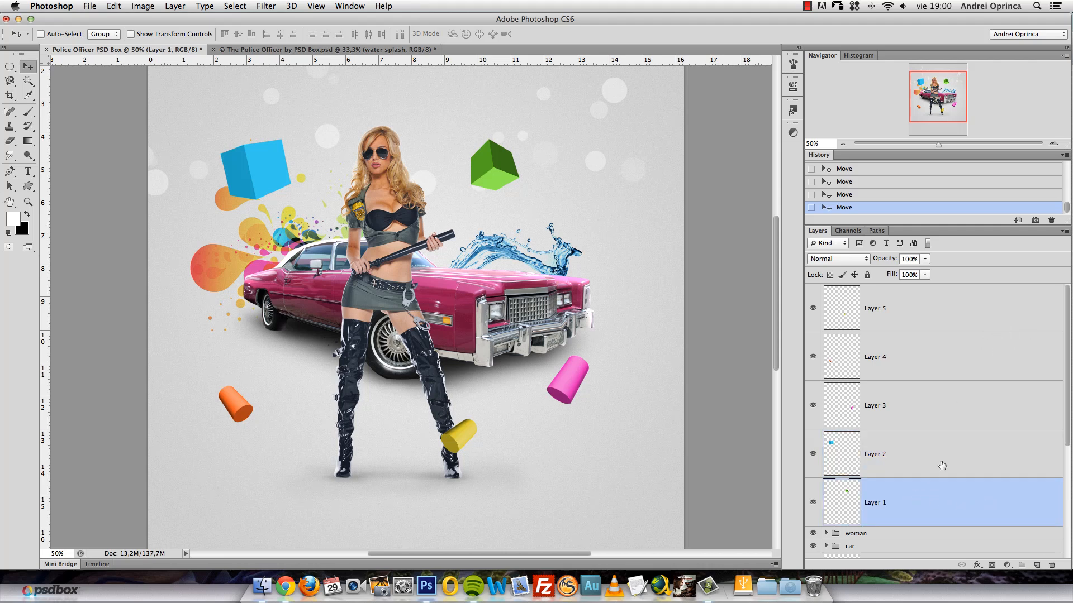
left_click(932, 356)
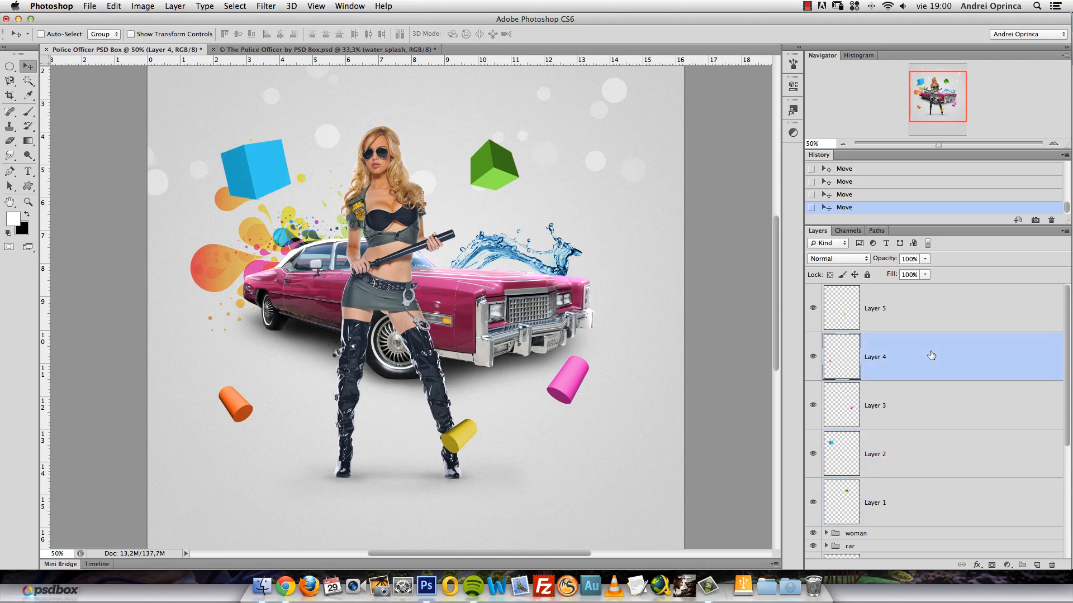
left_click(814, 359)
left_click(813, 359)
left_click(202, 390, "super")
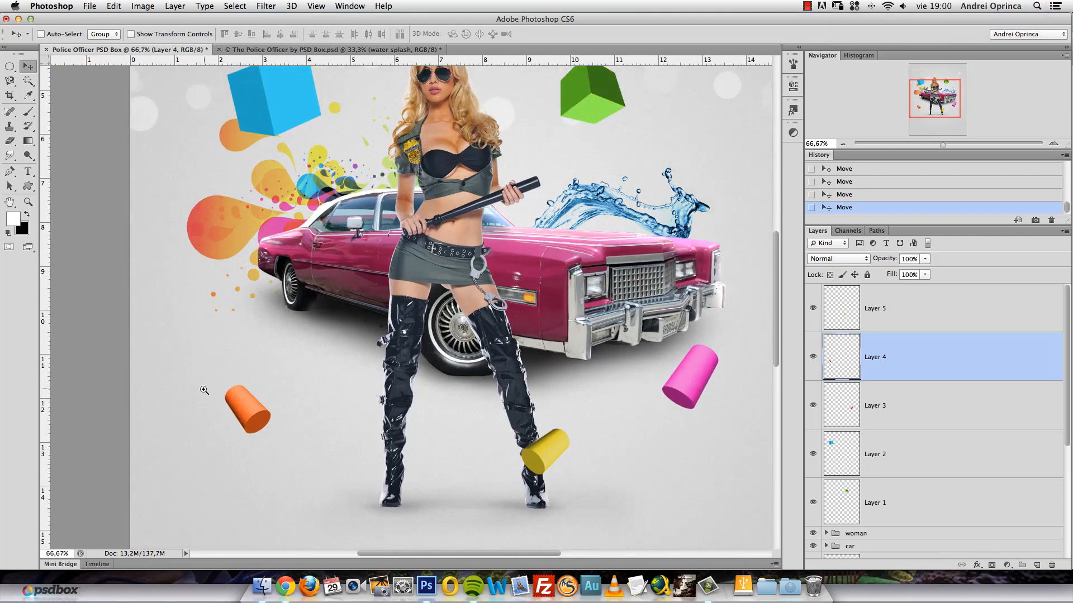
left_click(206, 392, "super")
left_click_drag(329, 364, 338, 323)
double_click(1013, 362)
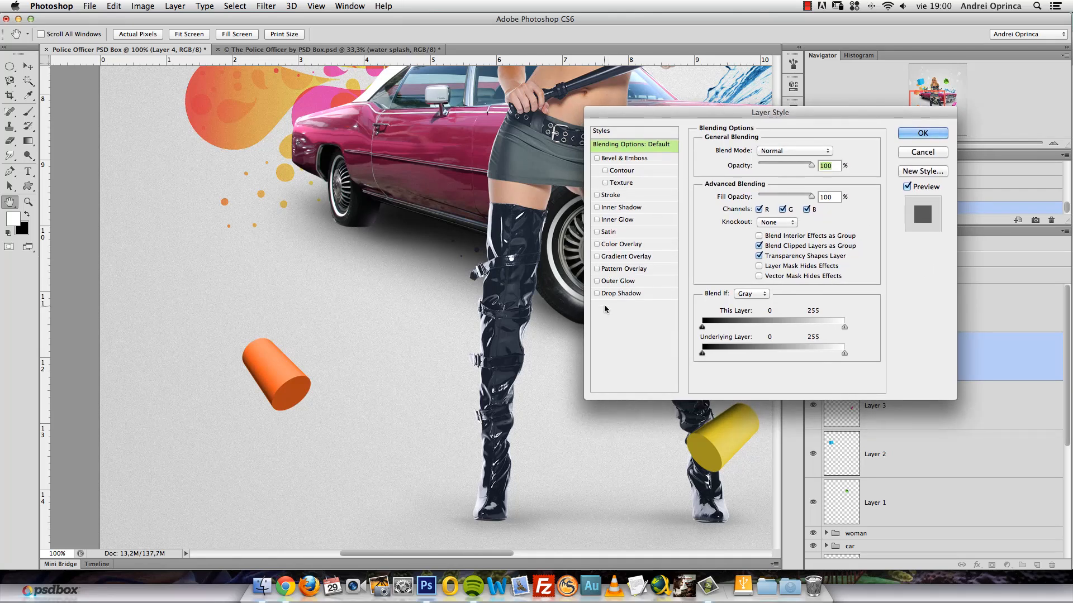
left_click(626, 257)
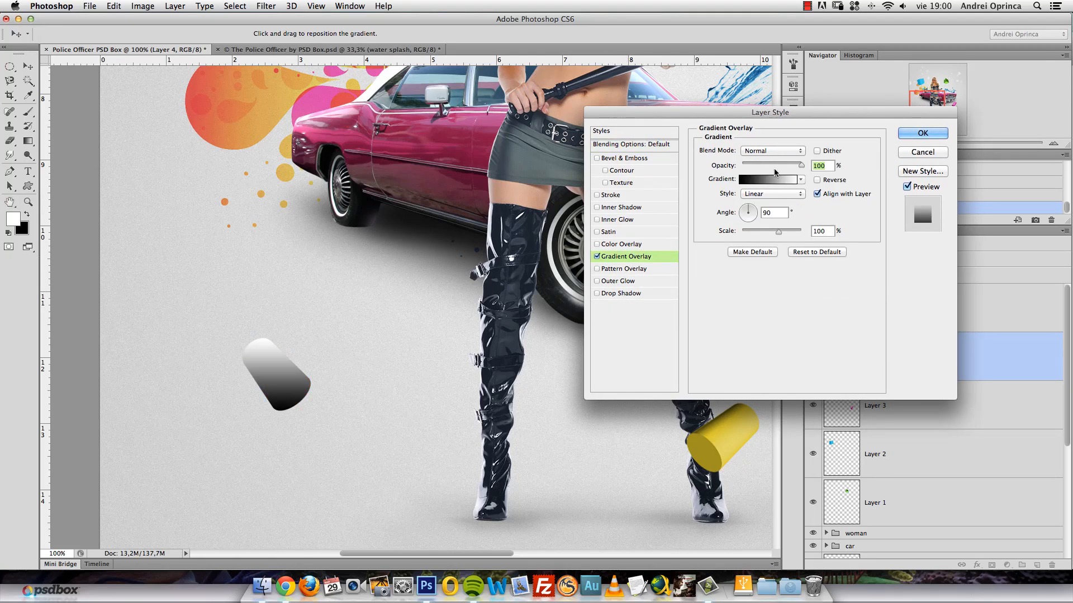
Try Soft Light and Color Dodge for the cylinder's gradient overlay, and settle on the Overlay blend mode.
left_click(775, 149)
left_click(760, 287)
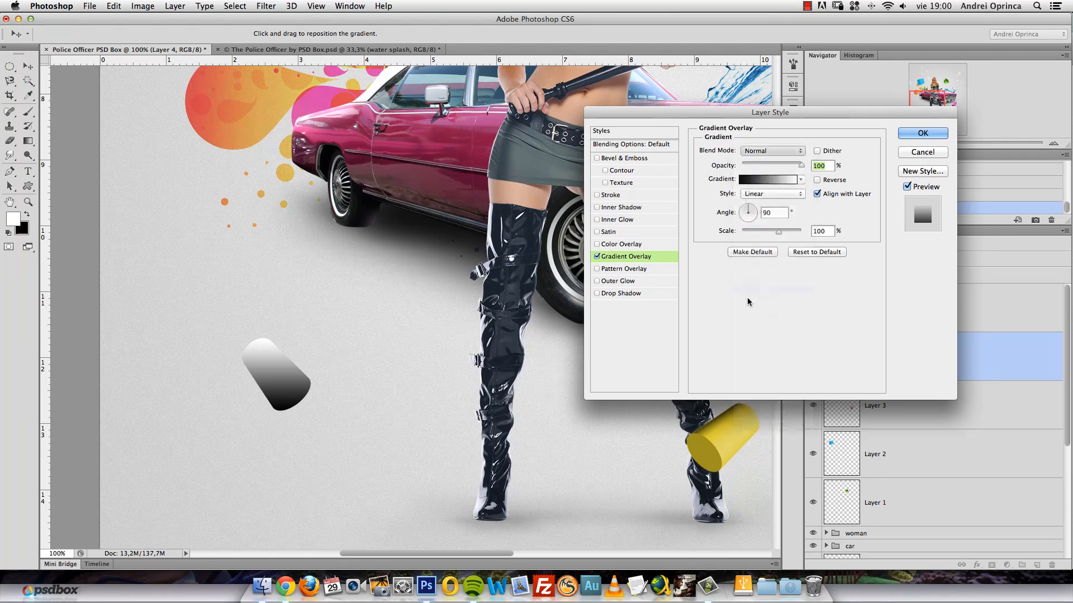
left_click(771, 151)
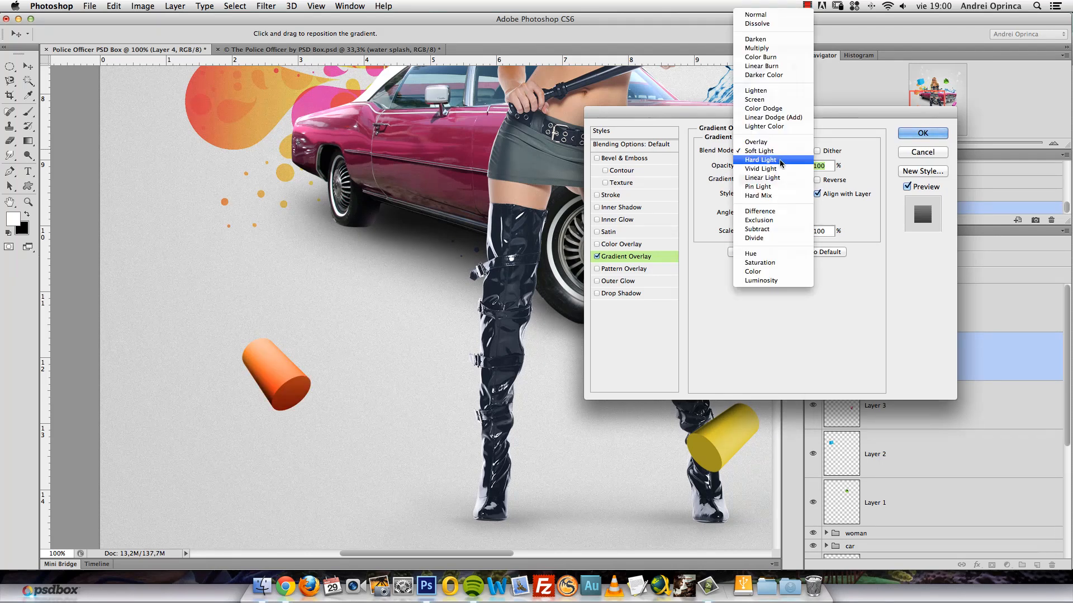
left_click(767, 113)
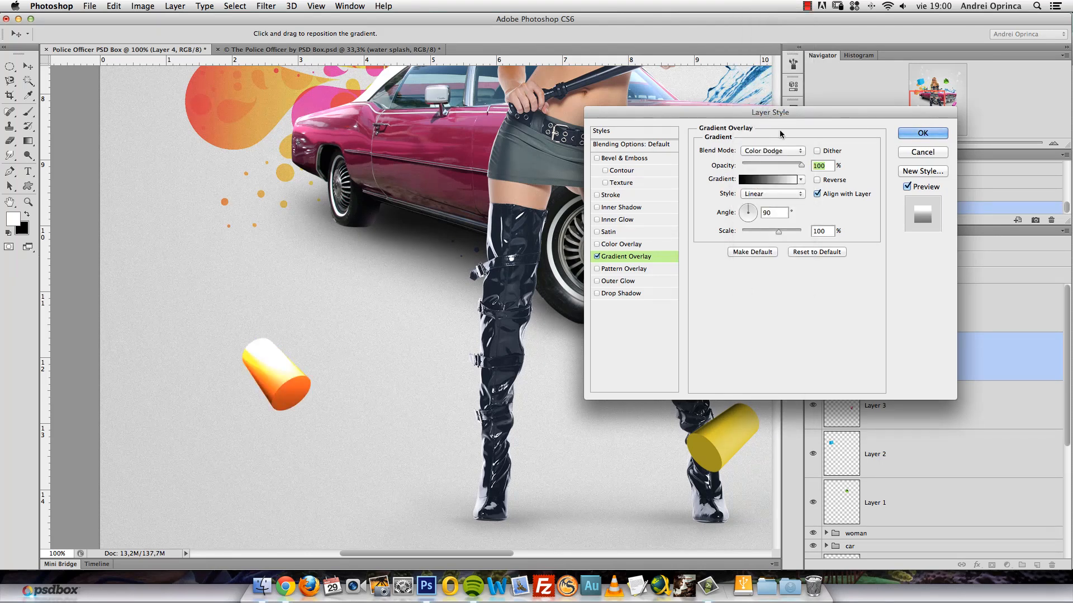
left_click(788, 151)
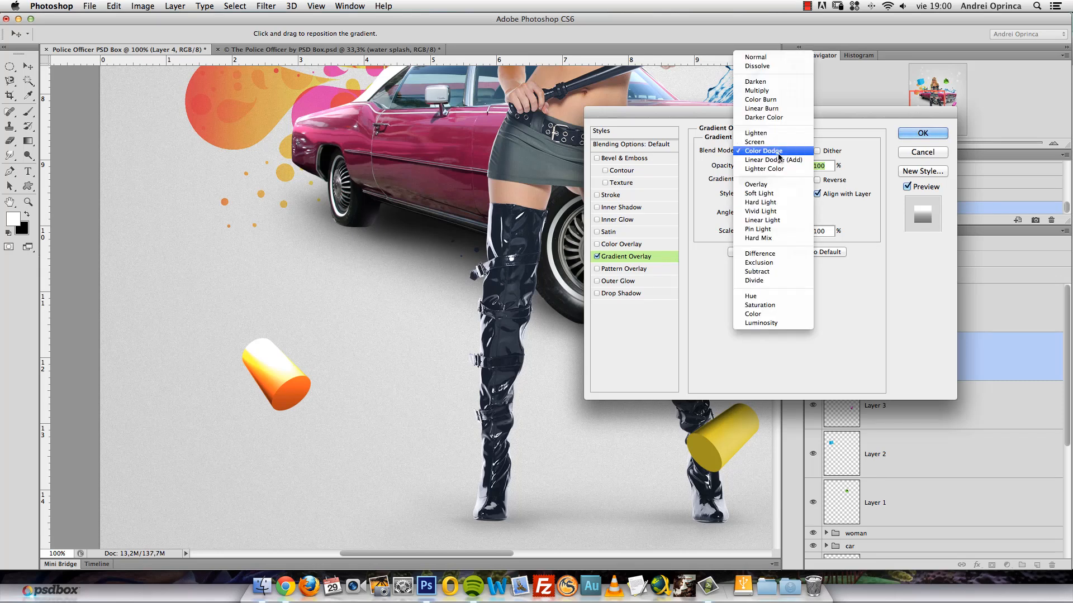
left_click(760, 184)
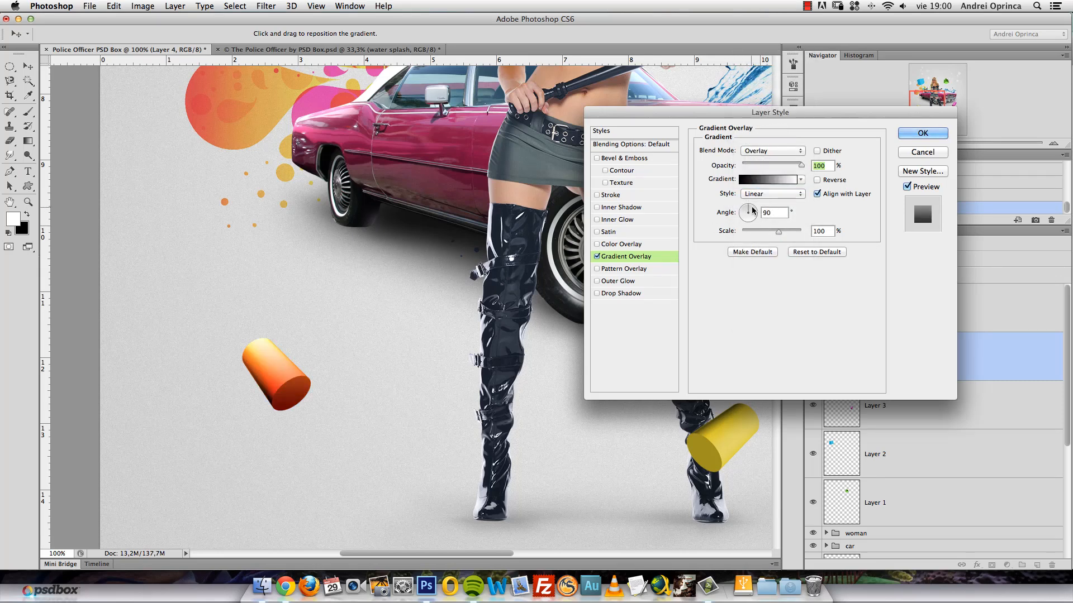
Set the gradient overlay's angle to 75° and its style to Reflected.
left_click(749, 204)
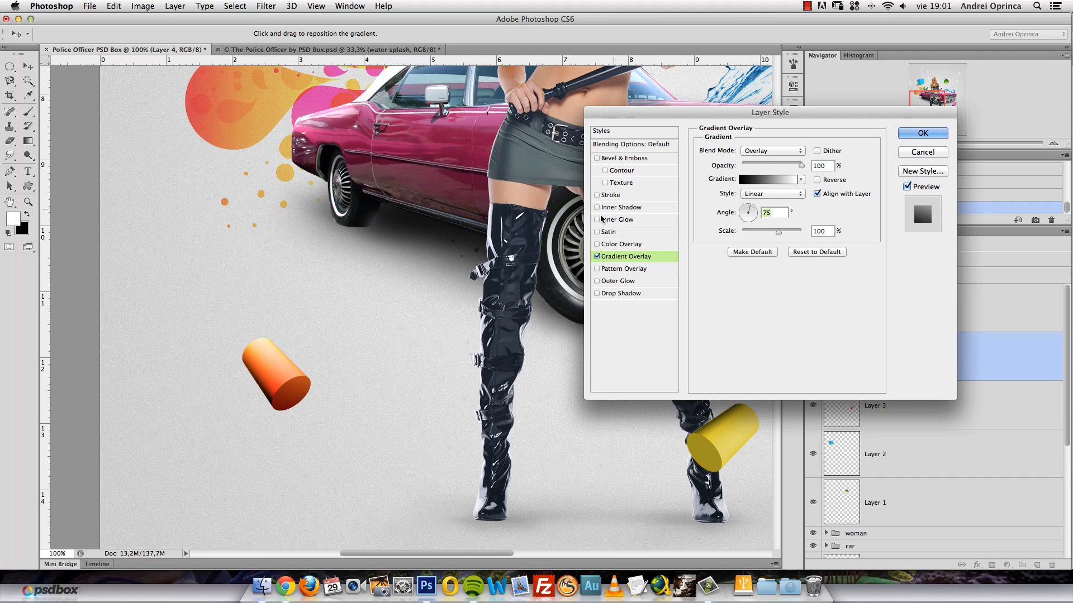
left_click(763, 194)
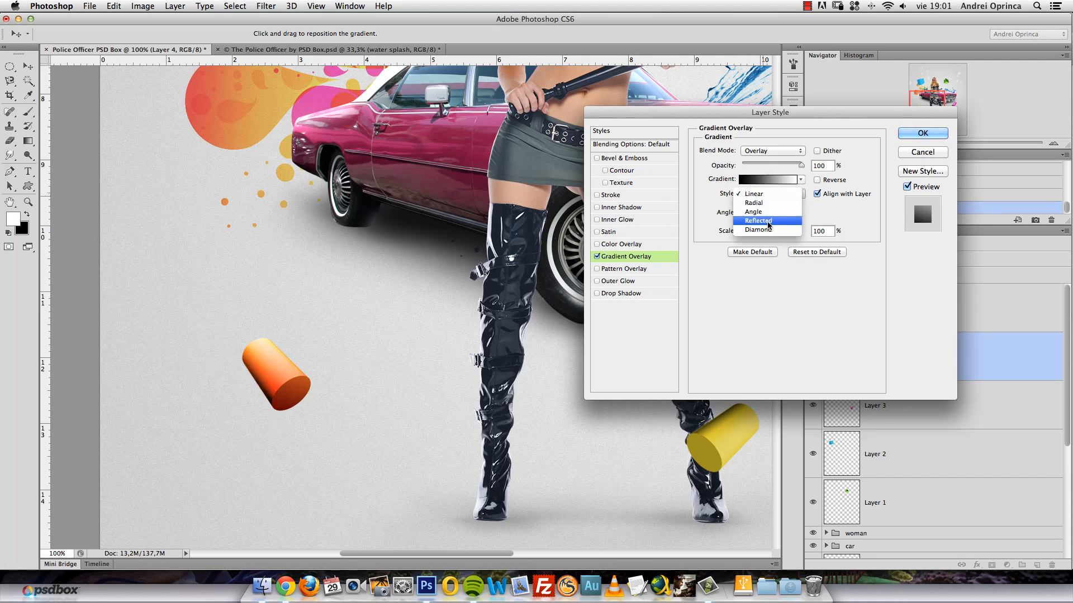
left_click(760, 221)
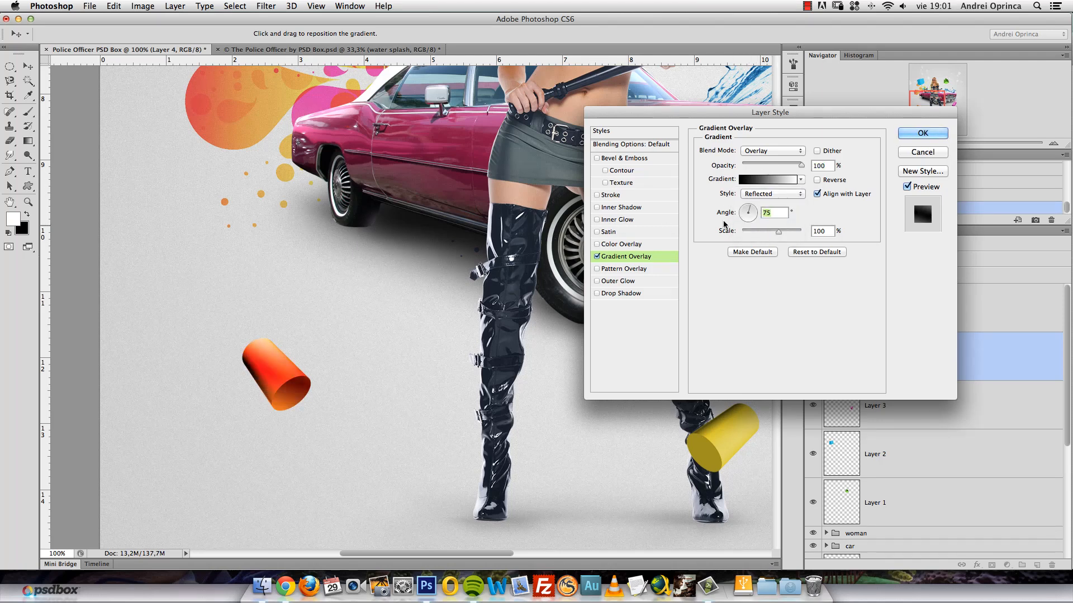
Reposition and reverse the cylinder's gradient overlay, and set its angle to 45° and its scale to 65%.
left_click_drag(296, 311, 319, 268)
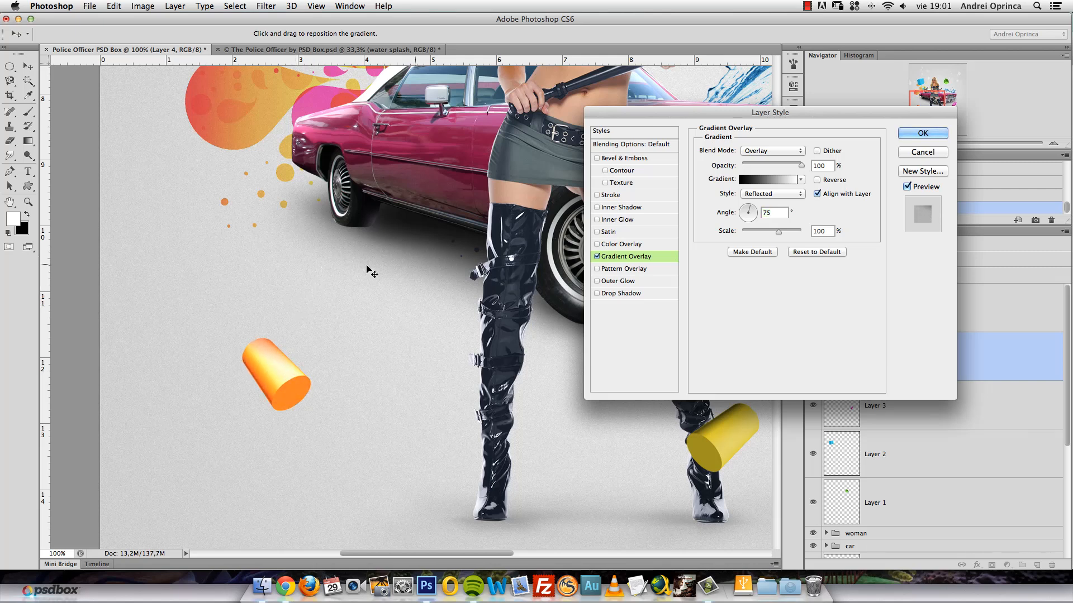
left_click(752, 209)
left_click_drag(760, 238, 756, 235)
left_click(817, 180)
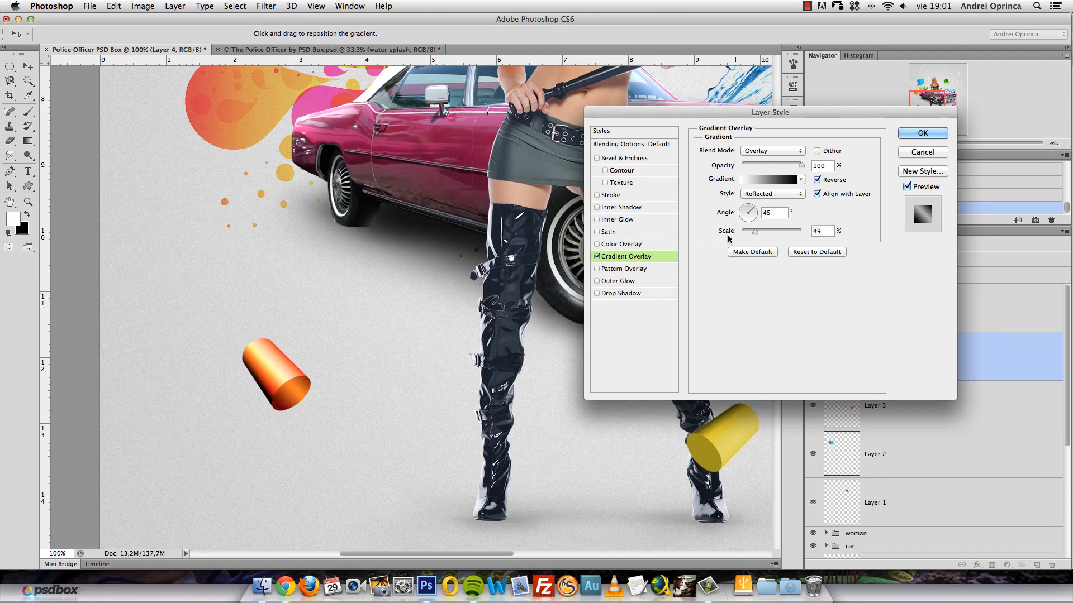
left_click_drag(754, 234, 763, 236)
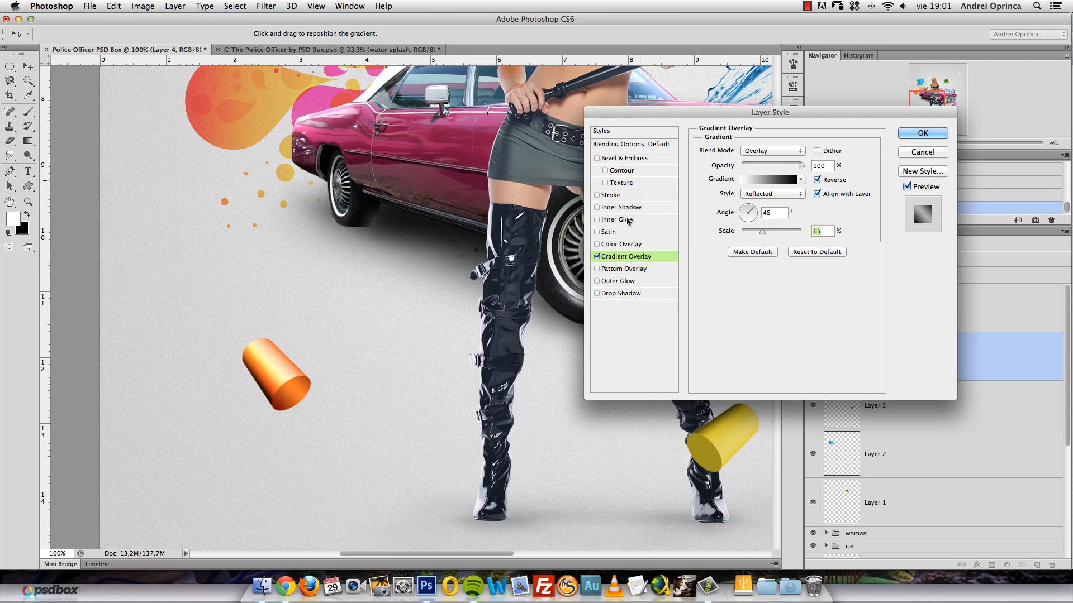
Try a Bevel & Emboss effect with Contour enabled and a wider contour range on the orange cylinder.
left_click(598, 159)
left_click(605, 161)
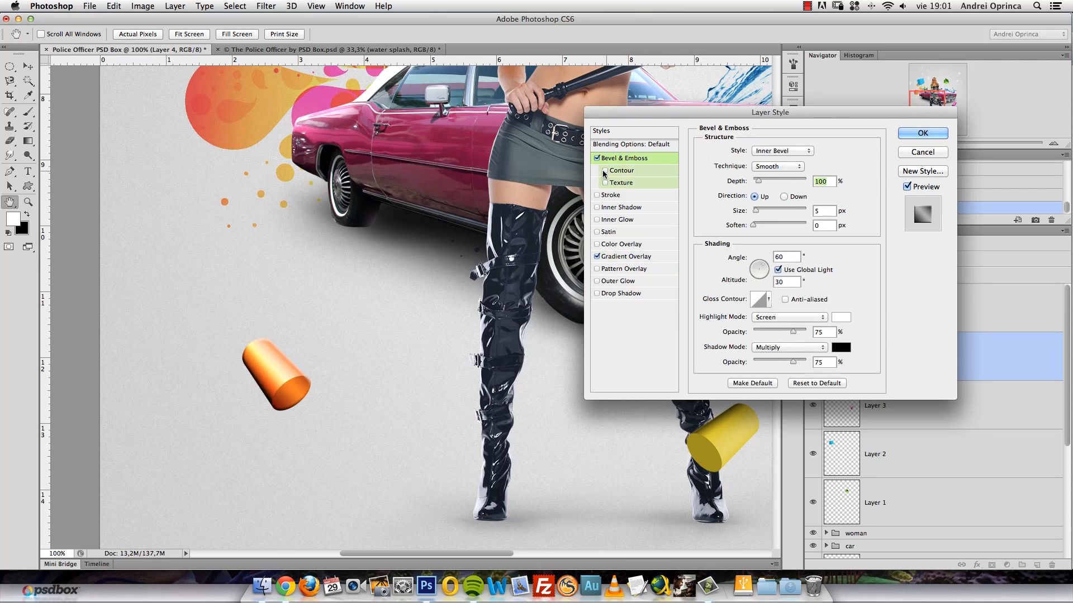
left_click(621, 171)
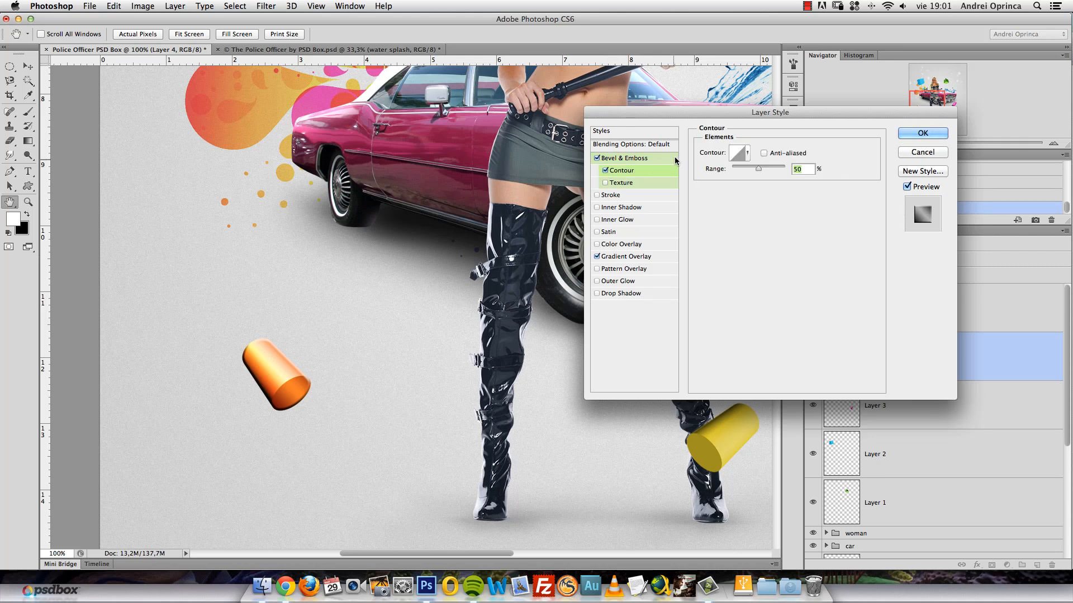
mouse_move(759, 169)
left_mouse_down()
mouse_move(749, 173)
mouse_move(780, 171)
left_mouse_up()
Try out several contour presets for the cylinder's bevel.
left_click(748, 153)
left_click(739, 177)
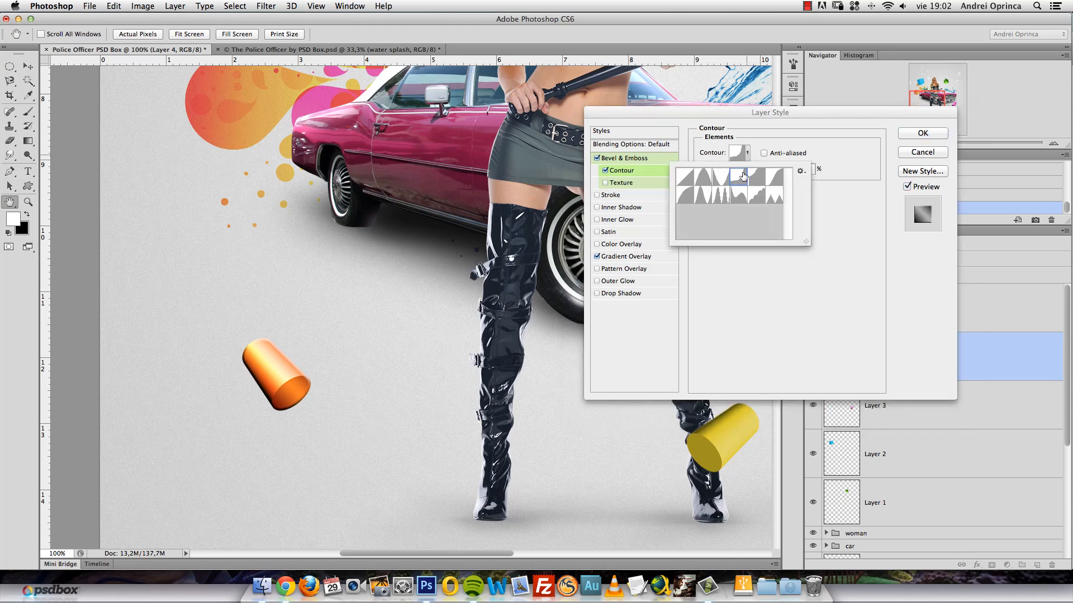
left_click(739, 195)
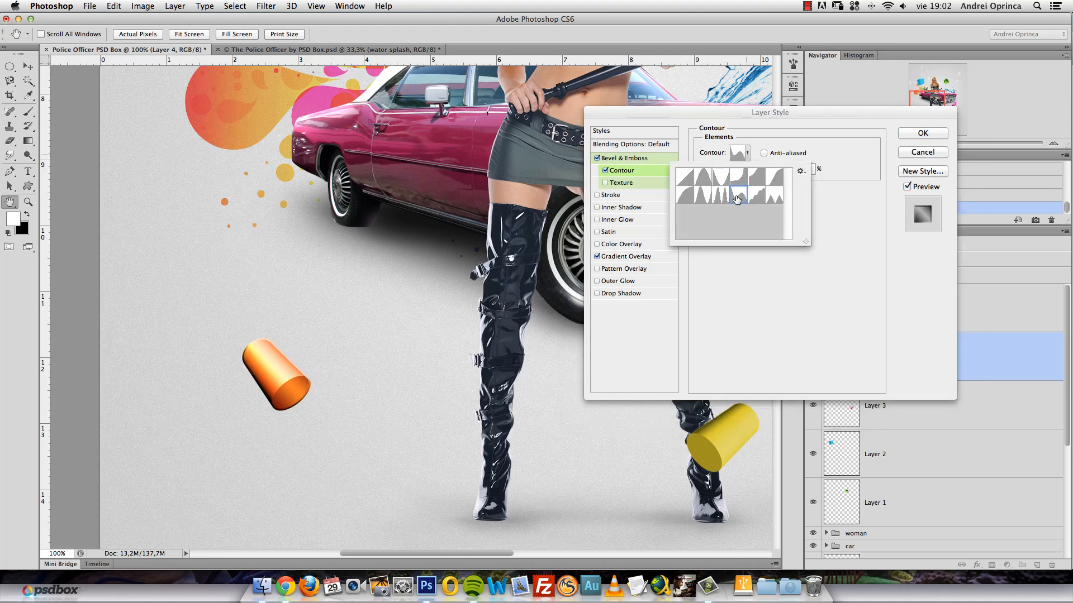
left_click(718, 195)
left_click(685, 197)
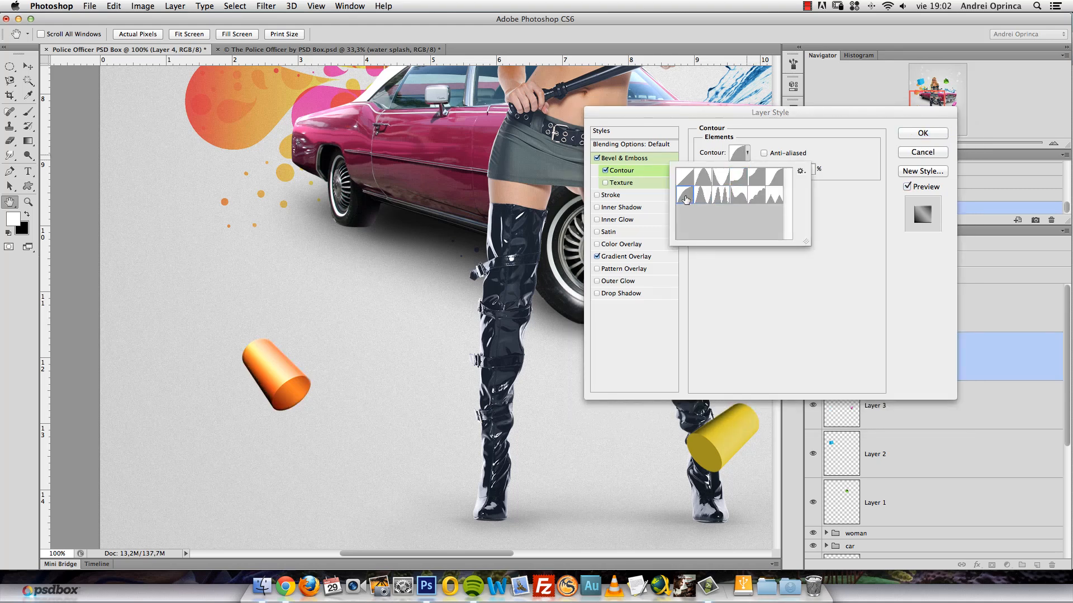
left_click(759, 181)
left_click(773, 197)
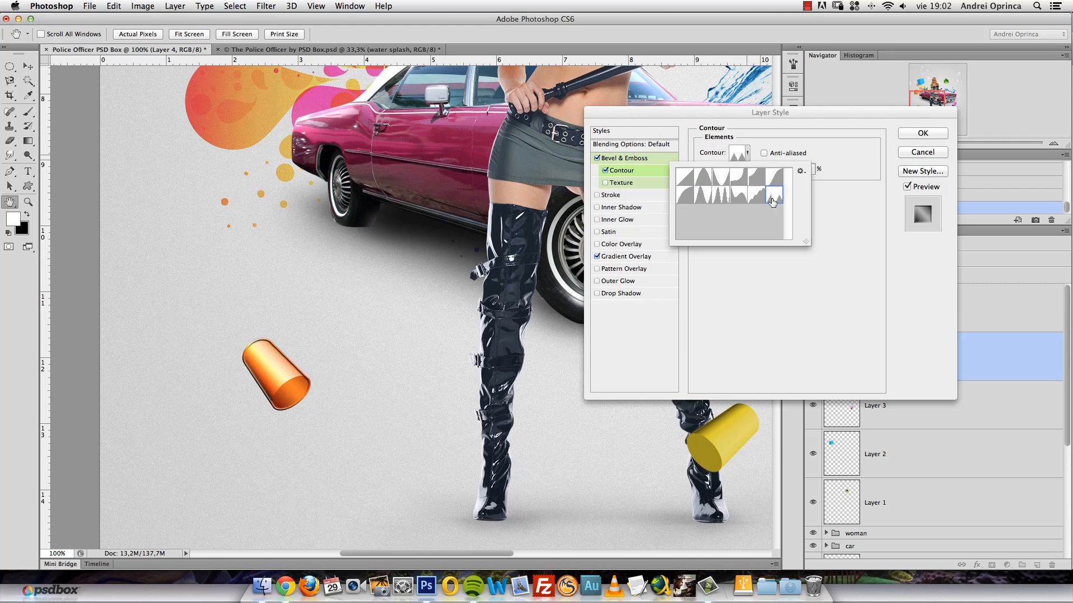
left_click(740, 196)
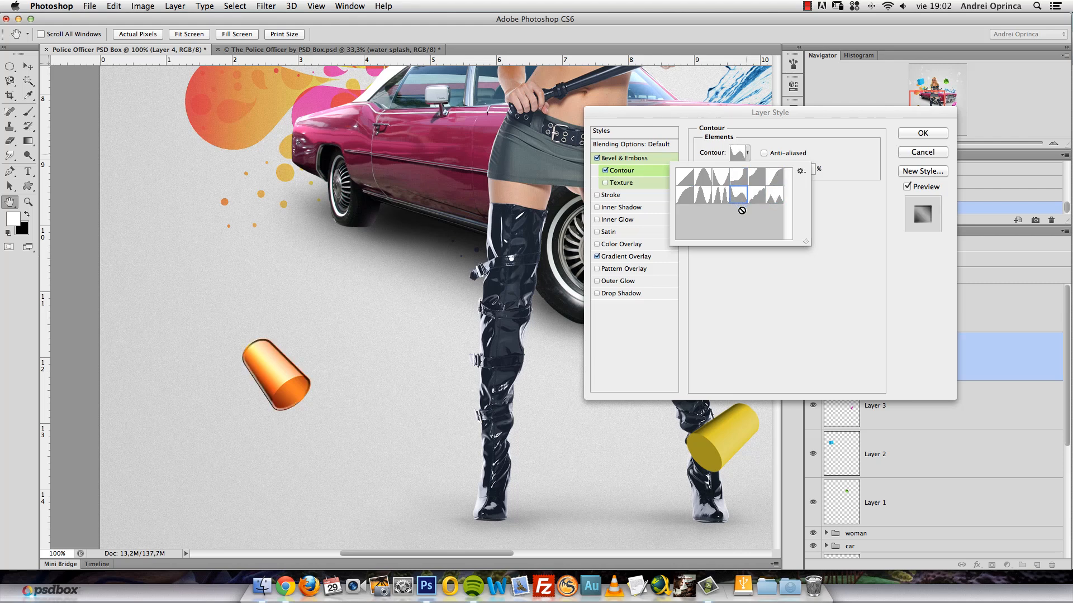
left_click(827, 205)
Try a contour range of 14% and another contour preset, and turn off Bevel & Emboss.
left_click_drag(782, 169, 739, 172)
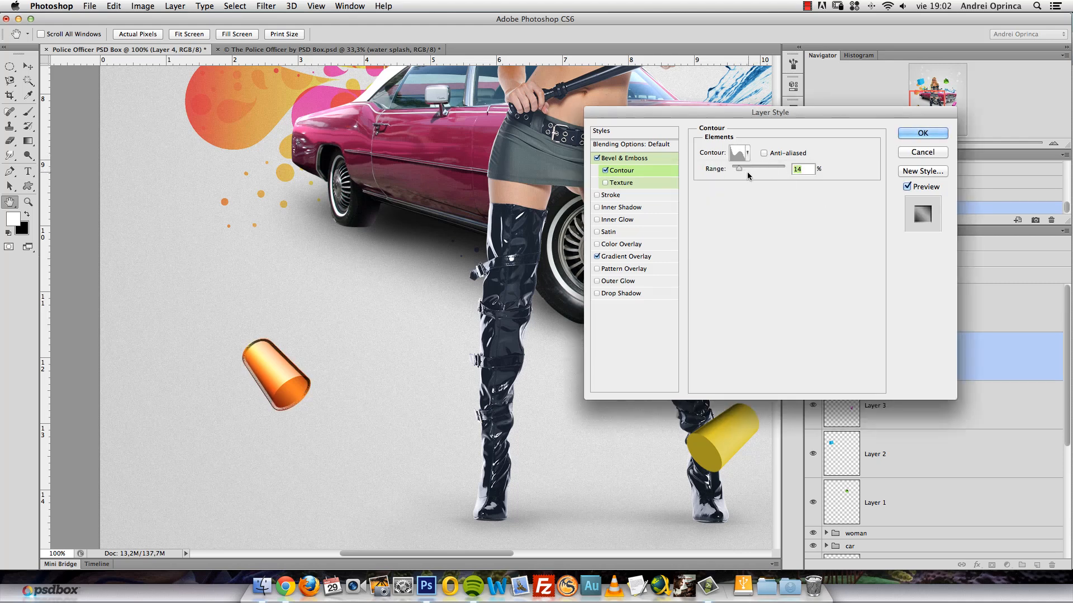
left_click(748, 154)
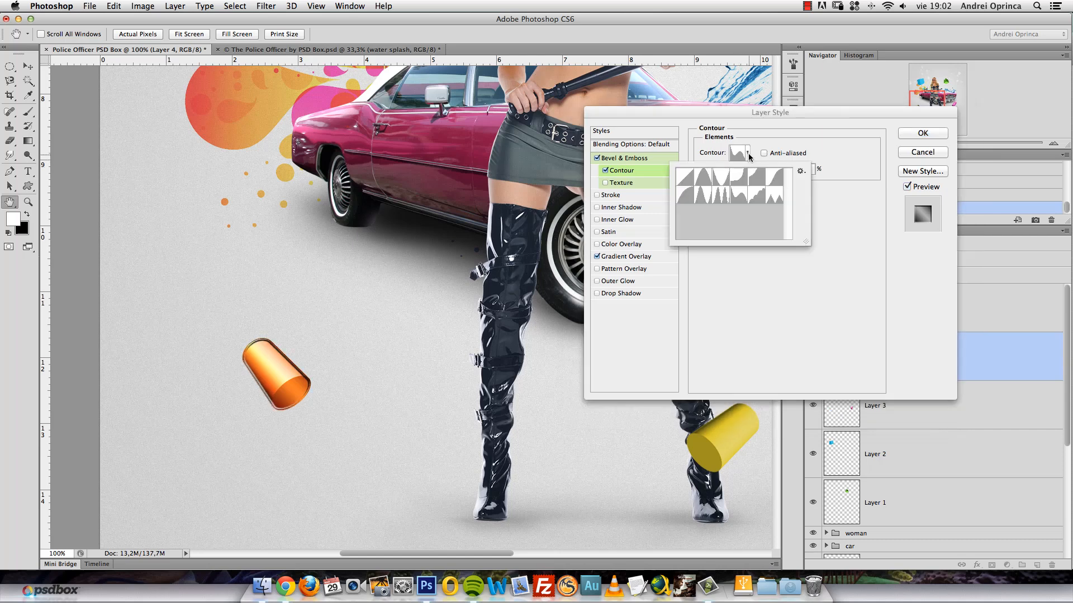
left_click(719, 195)
left_click(821, 198)
left_click(597, 158)
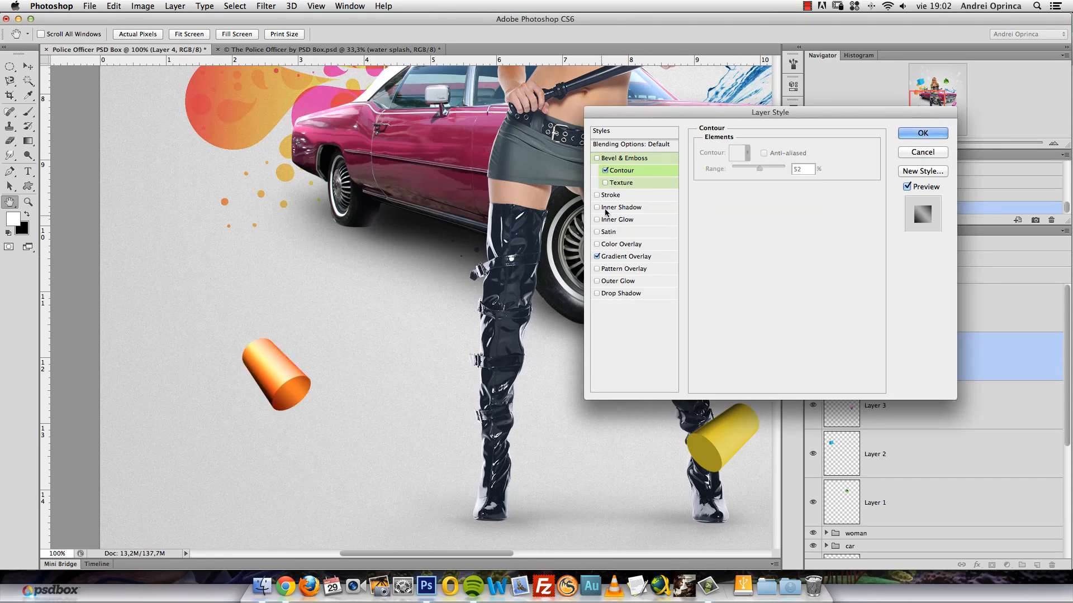
Add a Satin effect to the orange cylinder, try Soft Light, and settle on the Overlay blend mode.
left_click(596, 232)
left_click(614, 231)
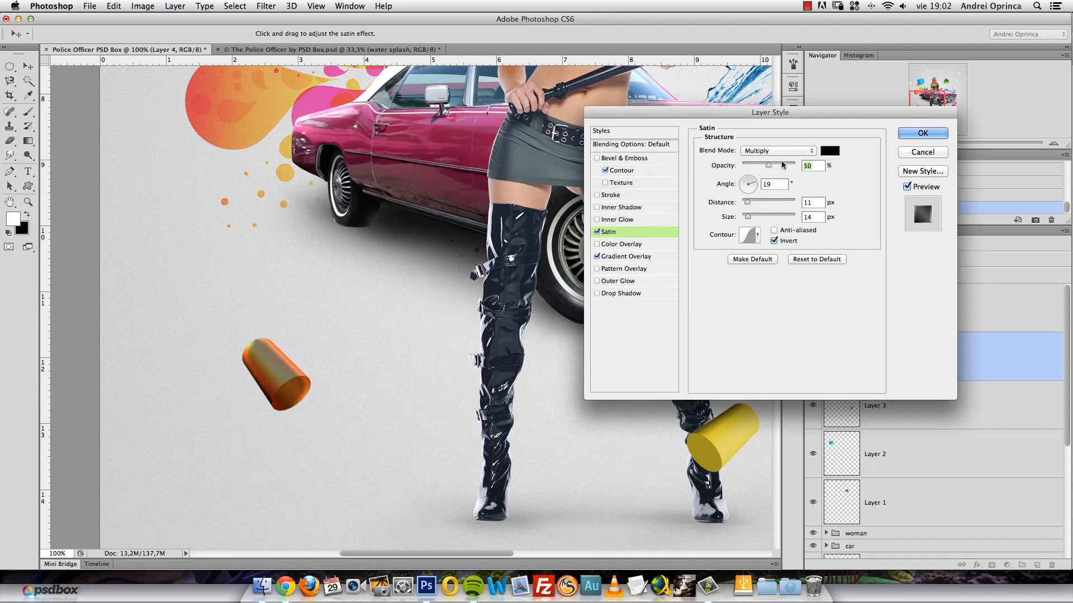
left_click(798, 150)
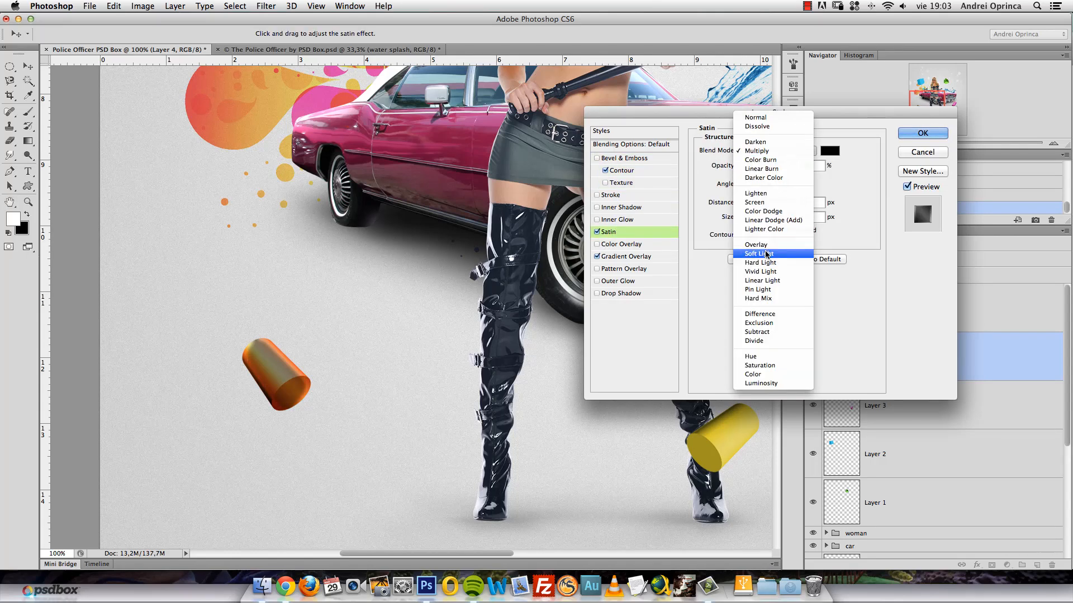
left_click(766, 255)
left_click(778, 151)
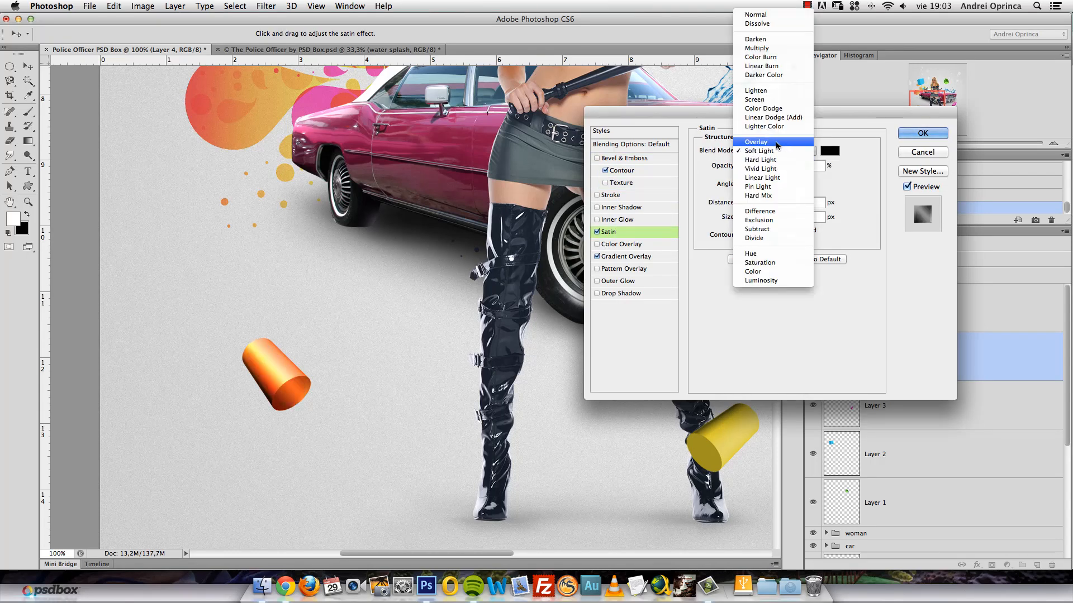
left_click(776, 140)
Set the satin's opacity to 48%, distance to 38 px and size to 21 px, and choose a different contour preset.
mouse_move(769, 164)
left_mouse_down()
mouse_move(755, 164)
mouse_move(779, 169)
mouse_move(766, 210)
left_mouse_up()
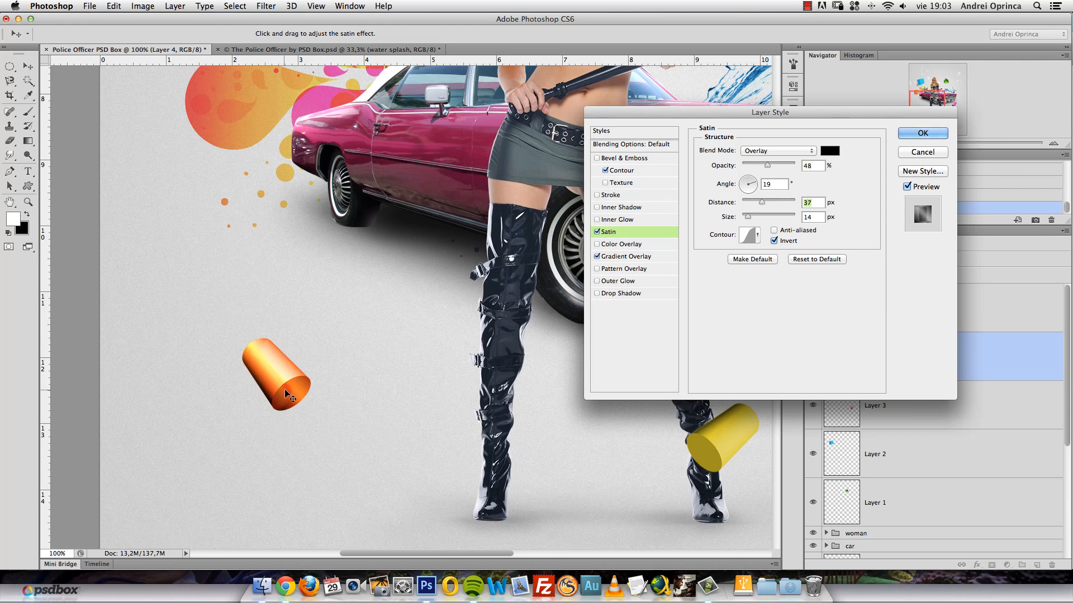
mouse_move(746, 222)
left_mouse_down()
mouse_move(737, 221)
mouse_move(776, 205)
mouse_move(763, 207)
left_mouse_up()
left_click(757, 243)
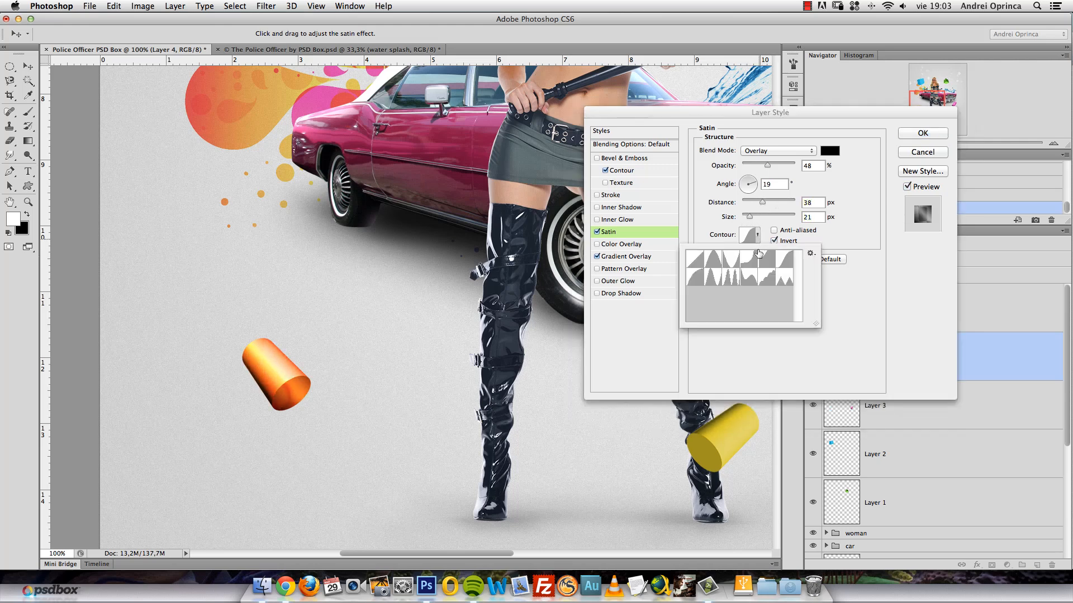
left_click(764, 267)
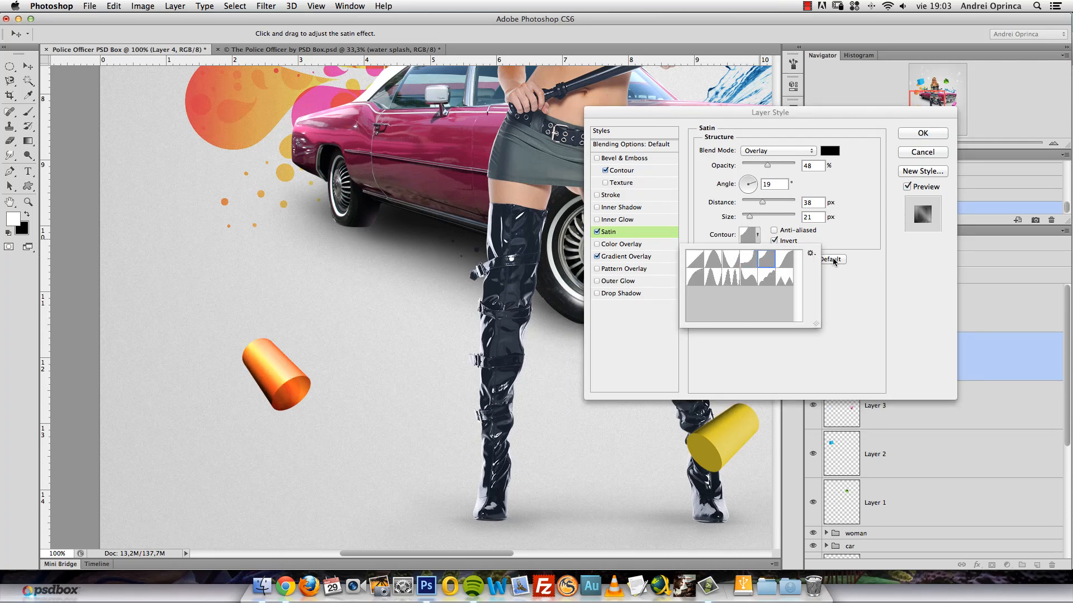
left_click(812, 233)
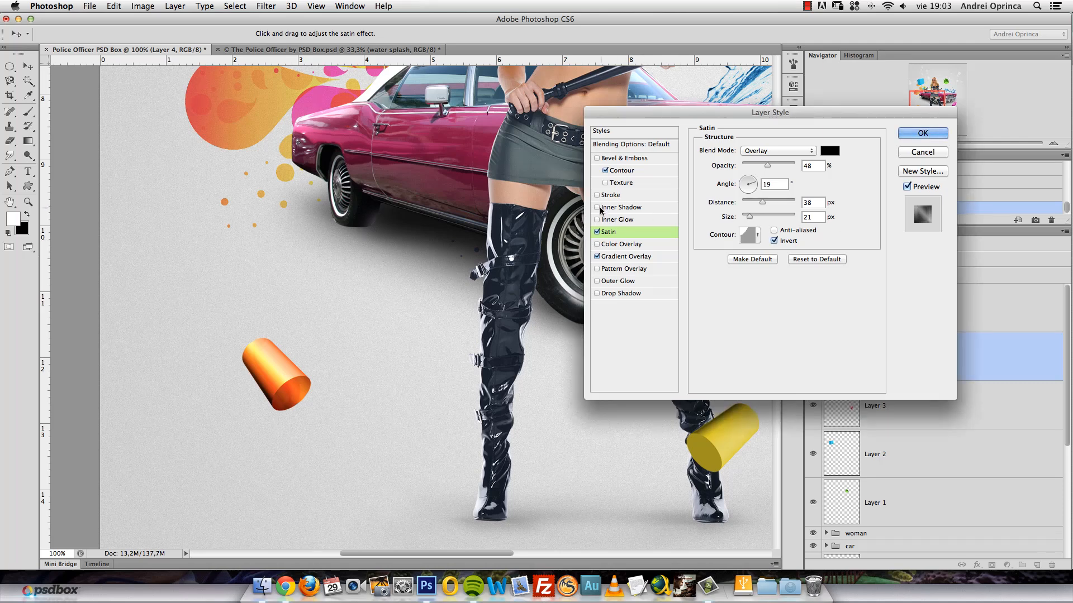
Add an Inner Shadow effect to the cylinder with a distance of 26 px and the Overlay blend mode.
left_click(619, 208)
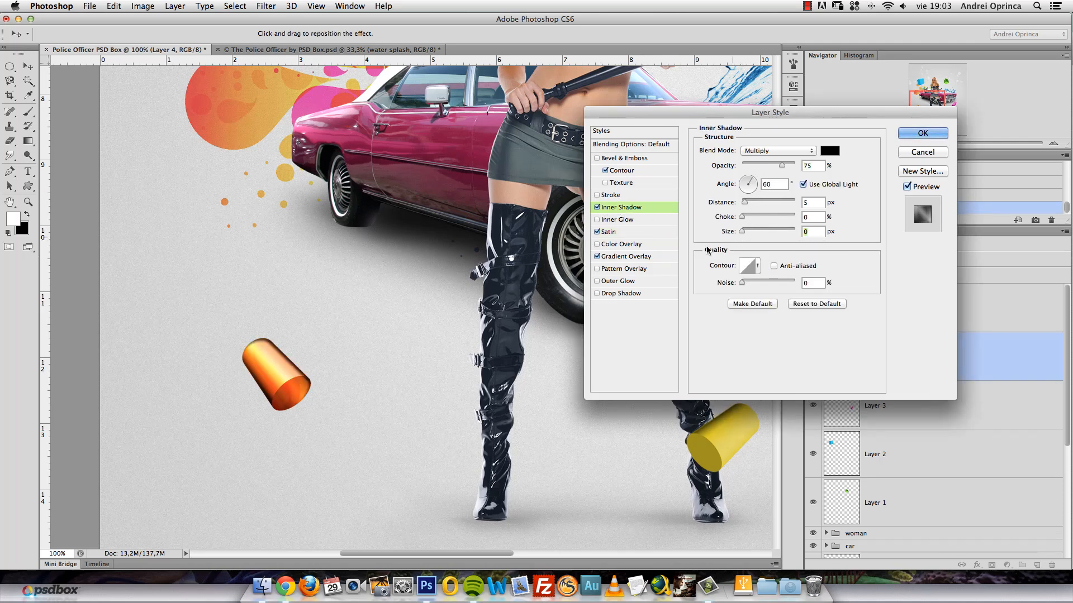
left_click_drag(745, 203, 756, 203)
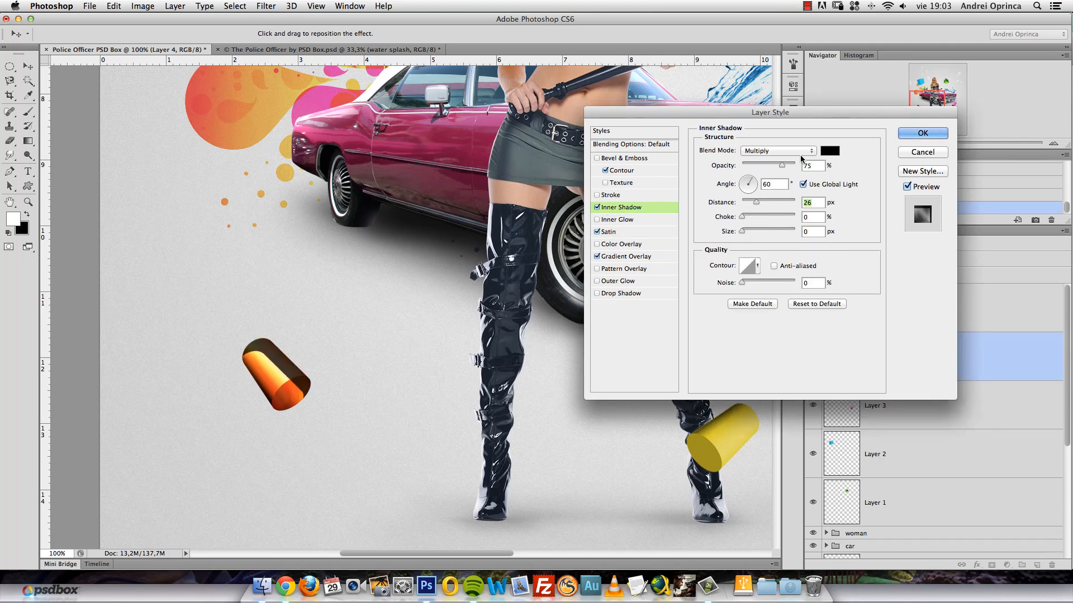
left_click(790, 152)
left_click(765, 247)
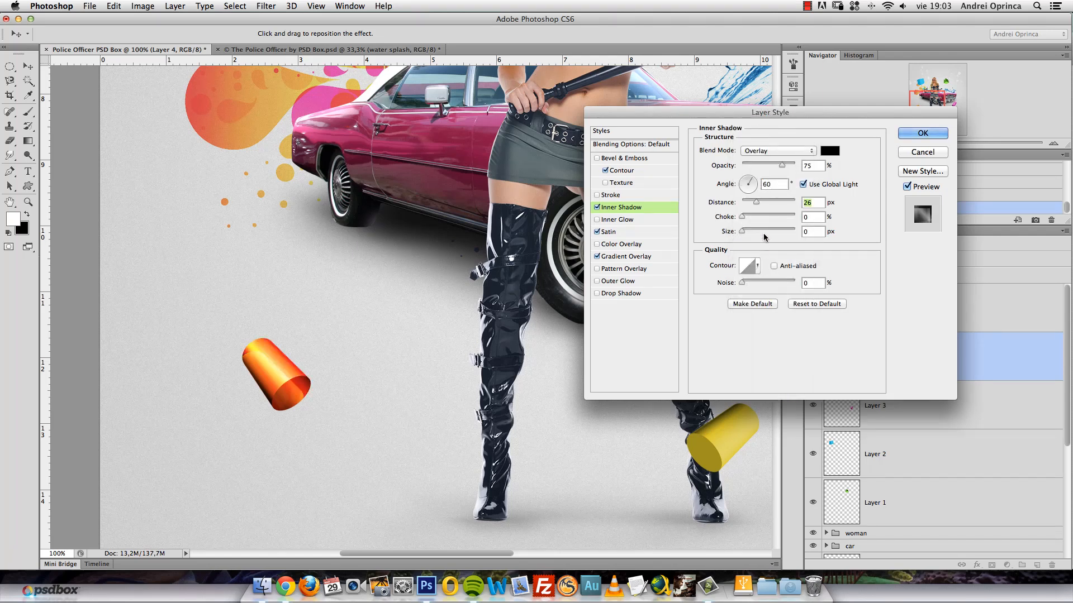
Pick a teal green (#10b88e) as the inner shadow's colour.
left_click(829, 151)
left_click(747, 293)
left_click(715, 251)
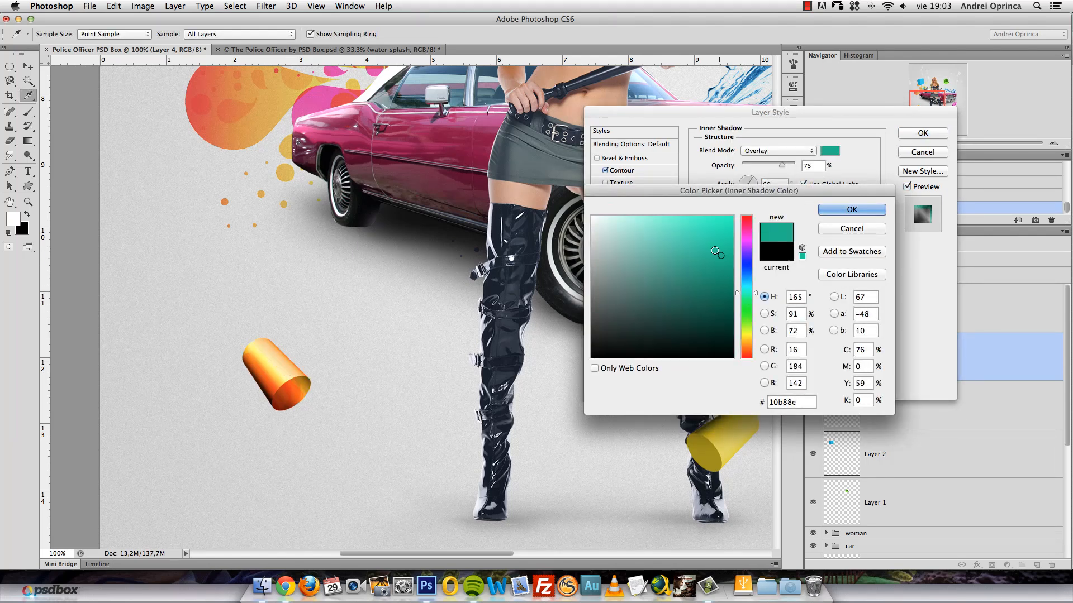
Set Layer 4's inner shadow colour to 1d6755, apply the layer style, and compare the effects off and on.
left_click(692, 300)
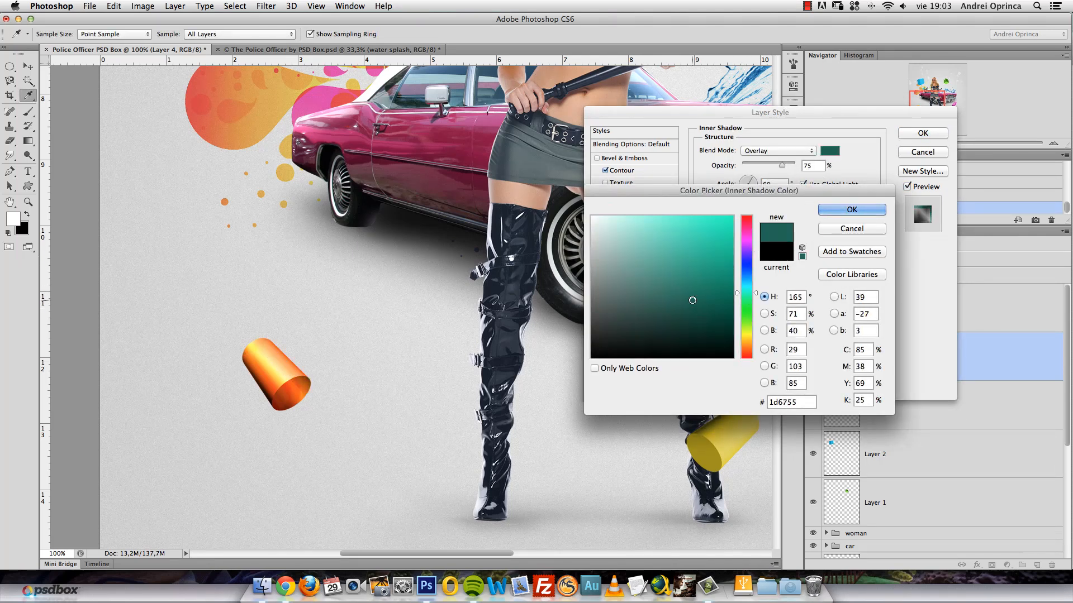
left_click(851, 209)
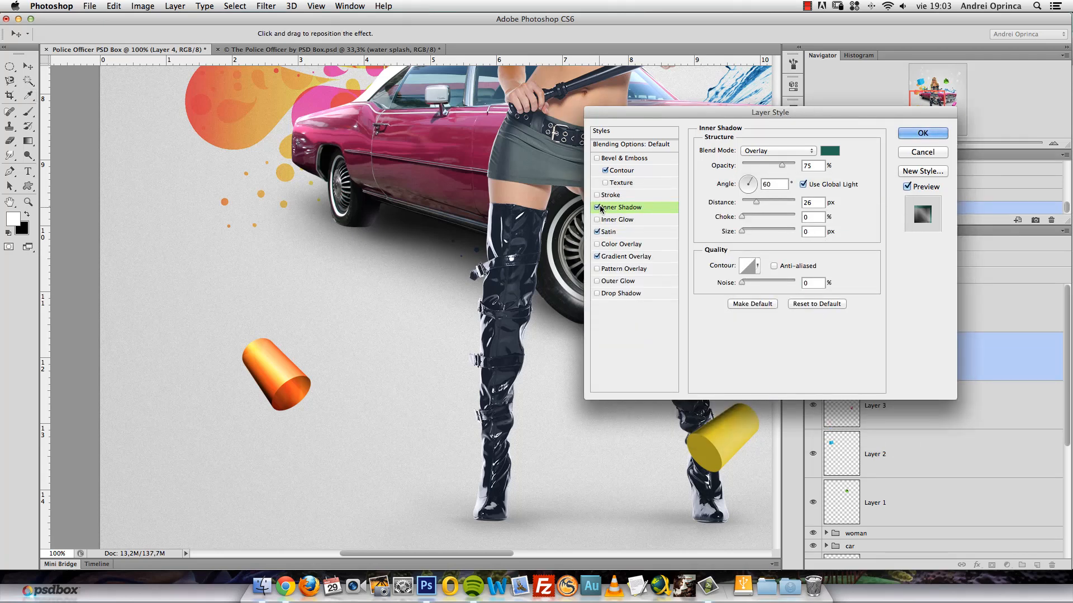
left_click(920, 136)
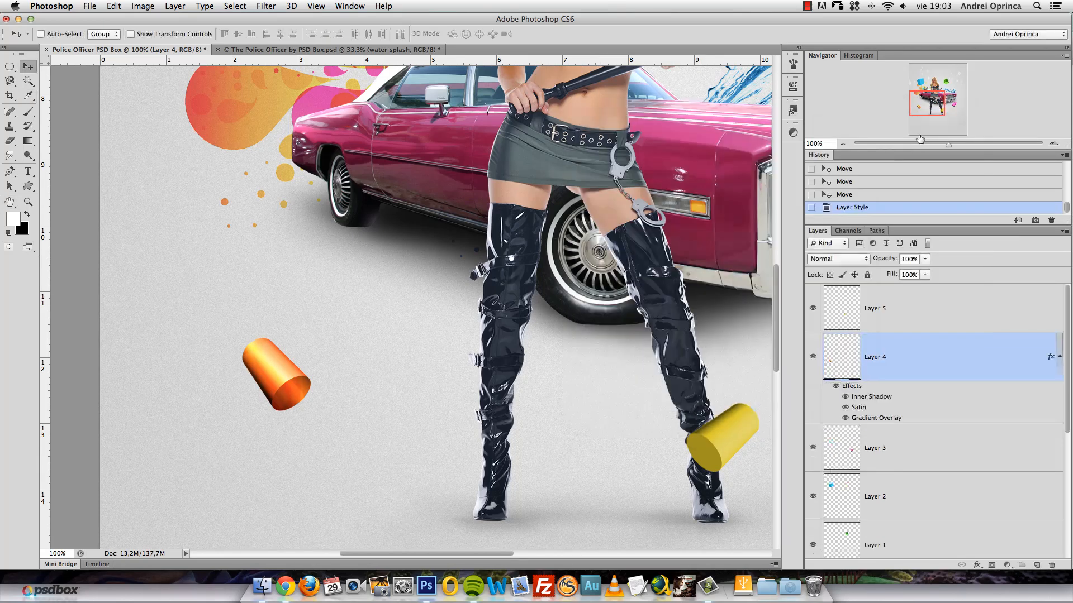
left_click(836, 386)
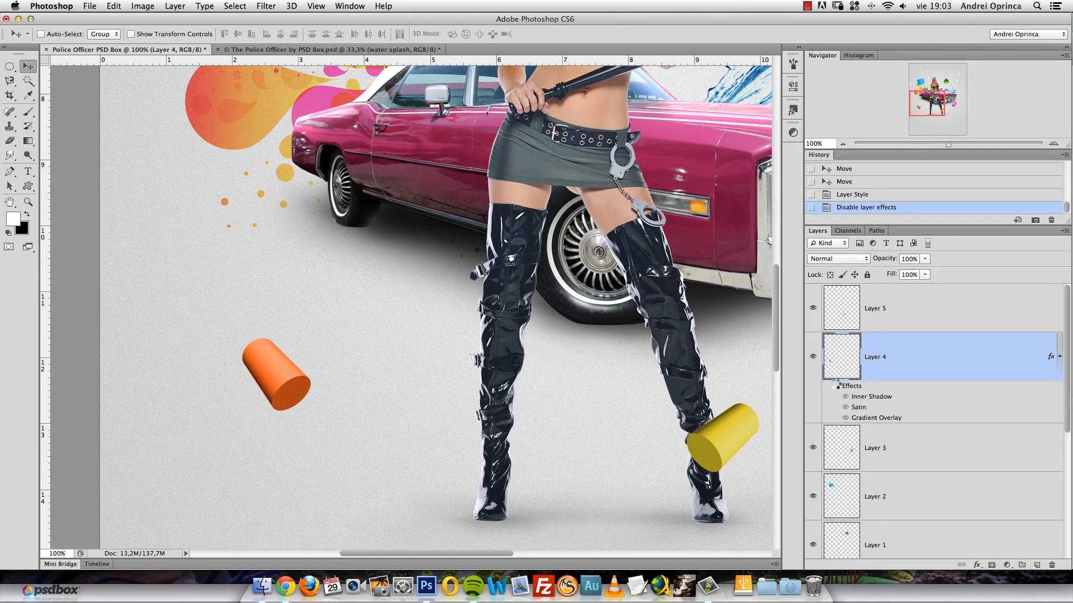
left_click(835, 386)
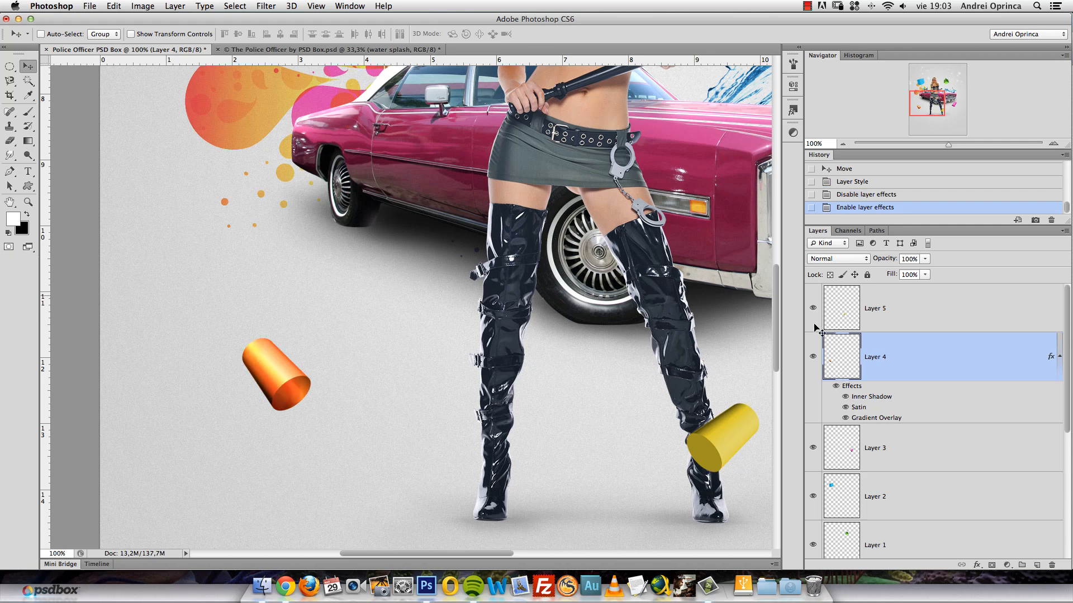
Duplicate all of Layer 4's layer effects onto Layer 5, the yellow cylinder, keeping the originals on Layer 4.
left_click(308, 165, "alt")
left_click(310, 167, "alt")
left_click_drag(375, 140, 355, 270)
key("super+r")
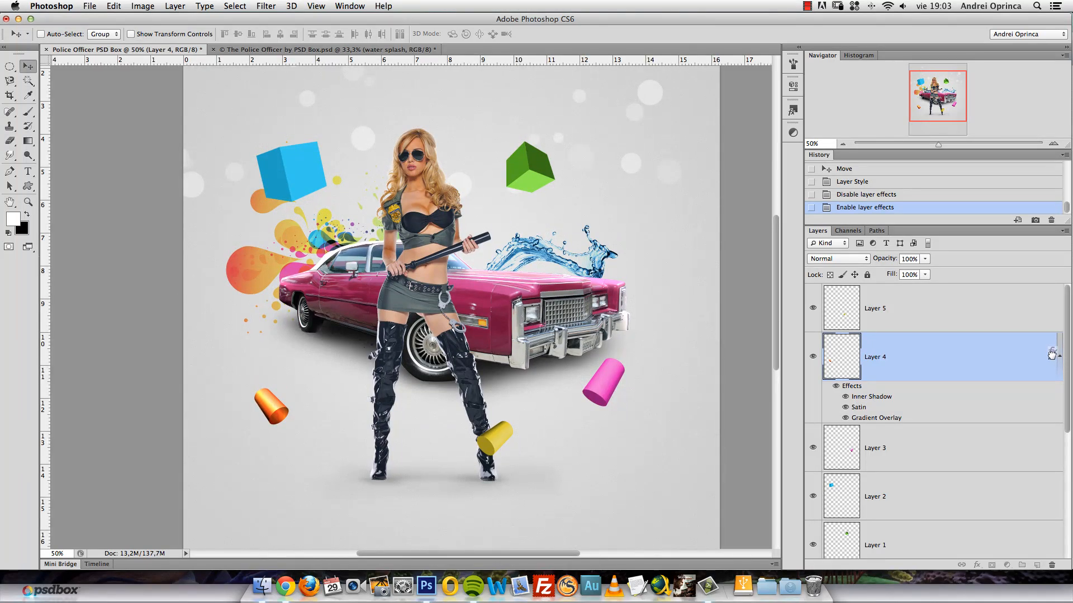
left_click_drag(1051, 313, 1052, 314)
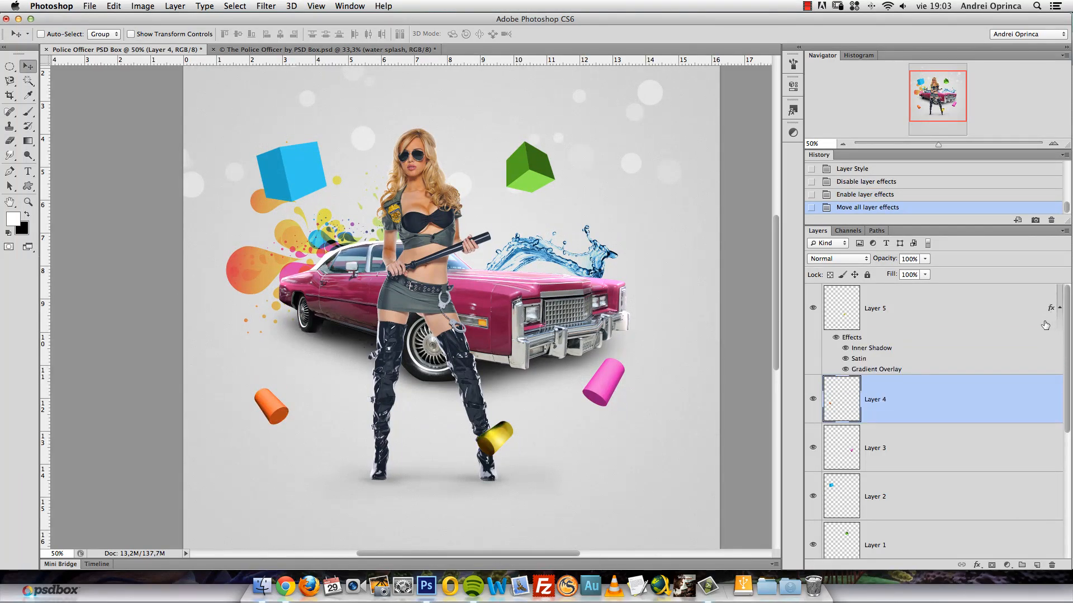
key("super+z")
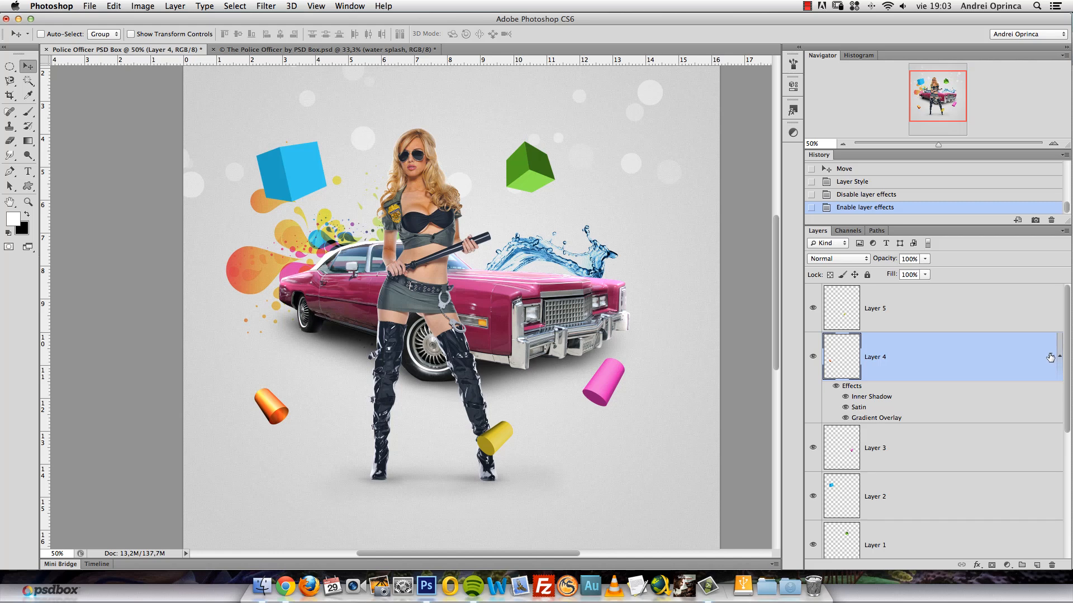
left_click_drag(1051, 358, 1054, 314)
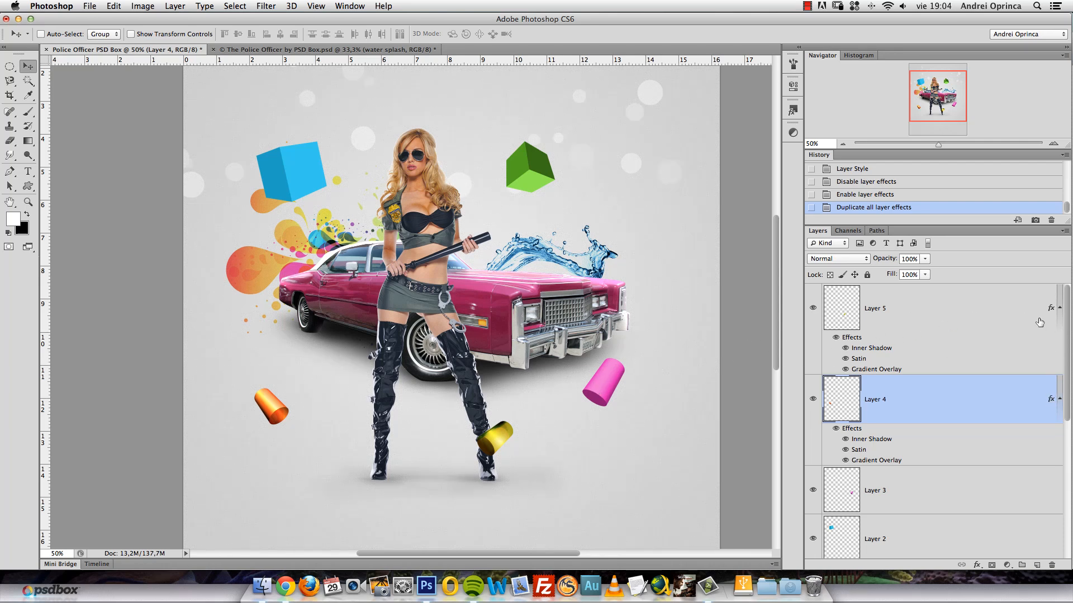
Set Layer 5's inner shadow colour to b4b4b4 and give its satin effect a 74° angle and 51 px distance.
double_click(1056, 310)
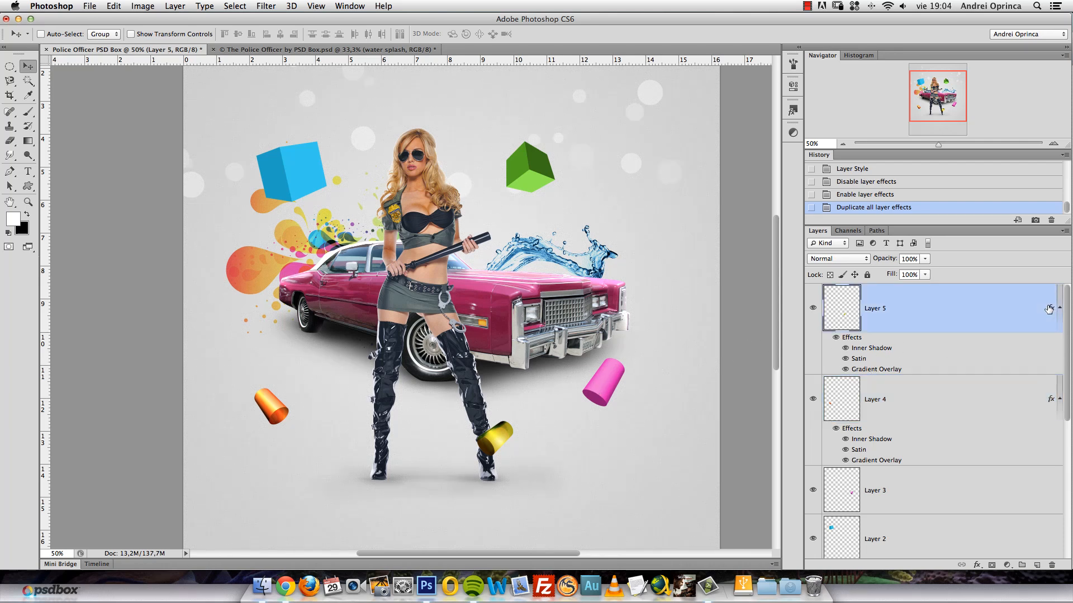
left_click(645, 209)
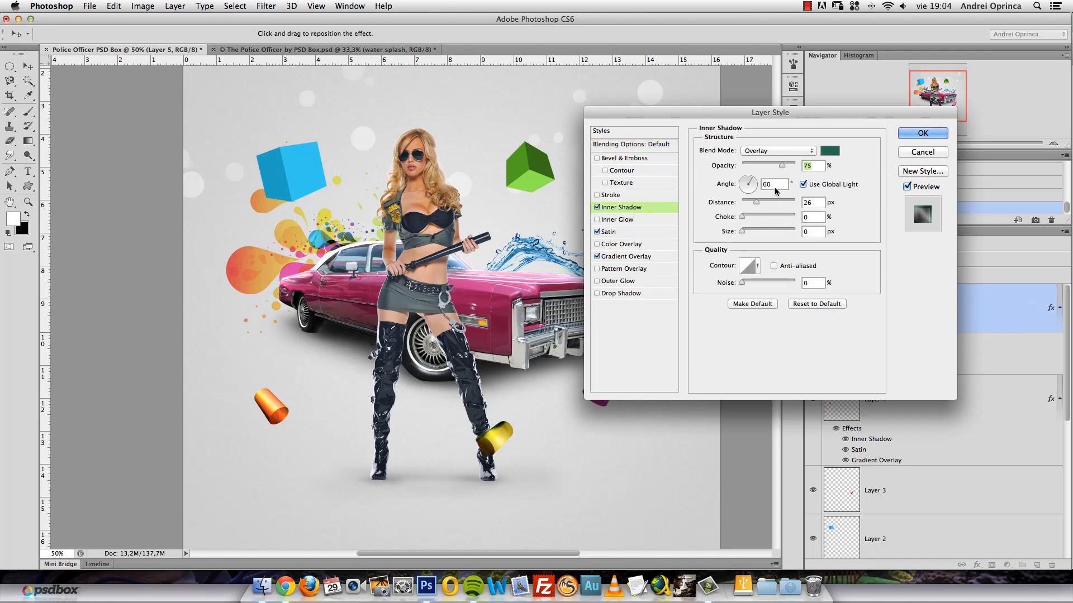
left_click(830, 150)
left_click(587, 258)
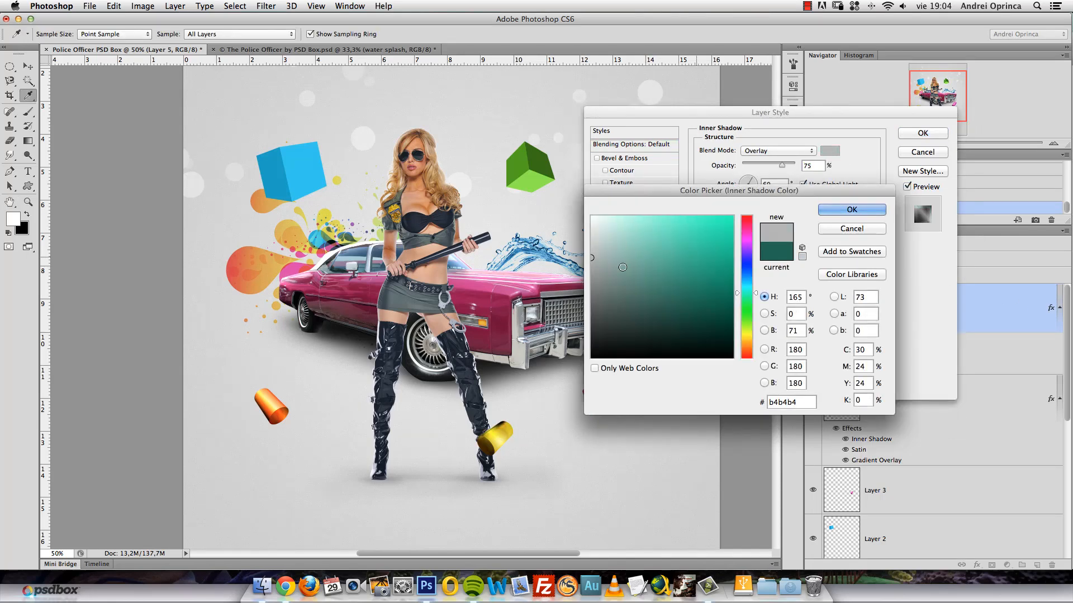
left_click(826, 210)
left_click(609, 231)
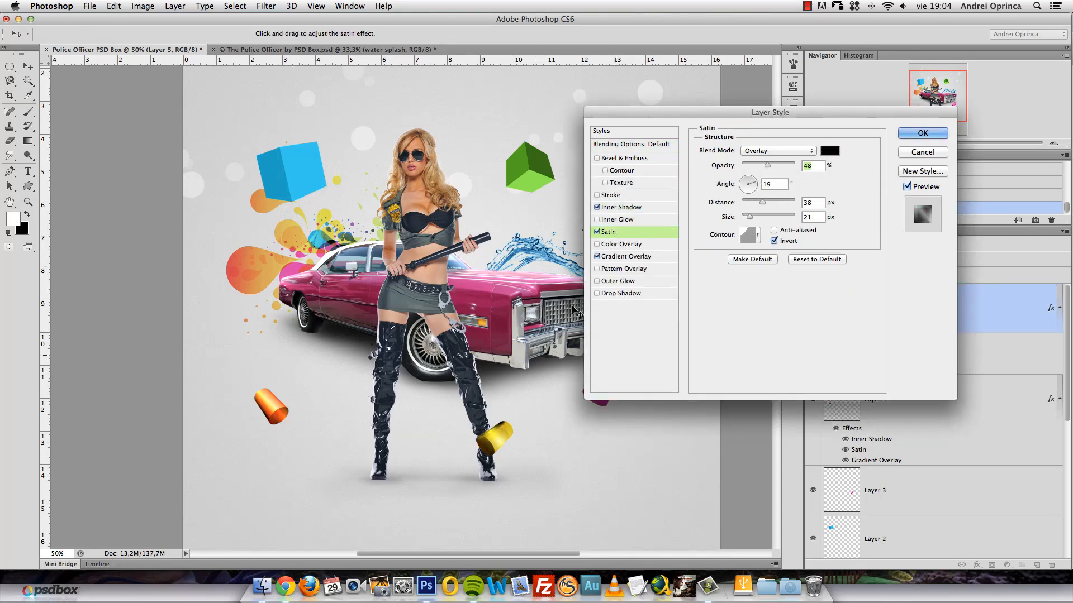
mouse_move(506, 335)
left_mouse_down()
mouse_move(502, 352)
mouse_move(503, 341)
left_mouse_up()
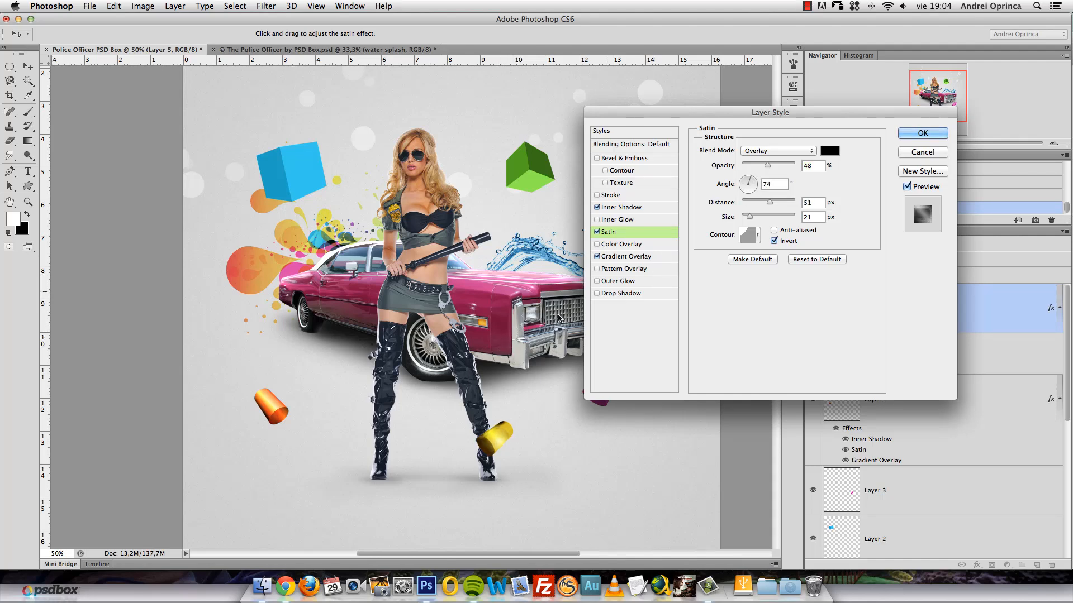
Set Layer 5's gradient overlay to an angle of -50° and an opacity of 82%.
left_click(625, 256)
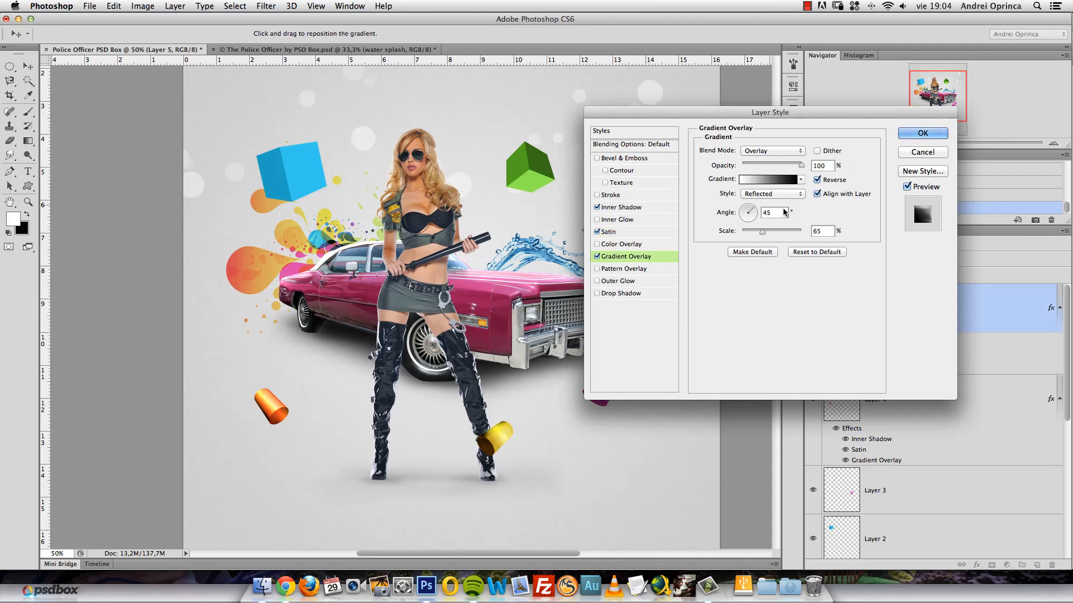
left_click_drag(757, 218, 753, 220)
left_click_drag(802, 165, 787, 170)
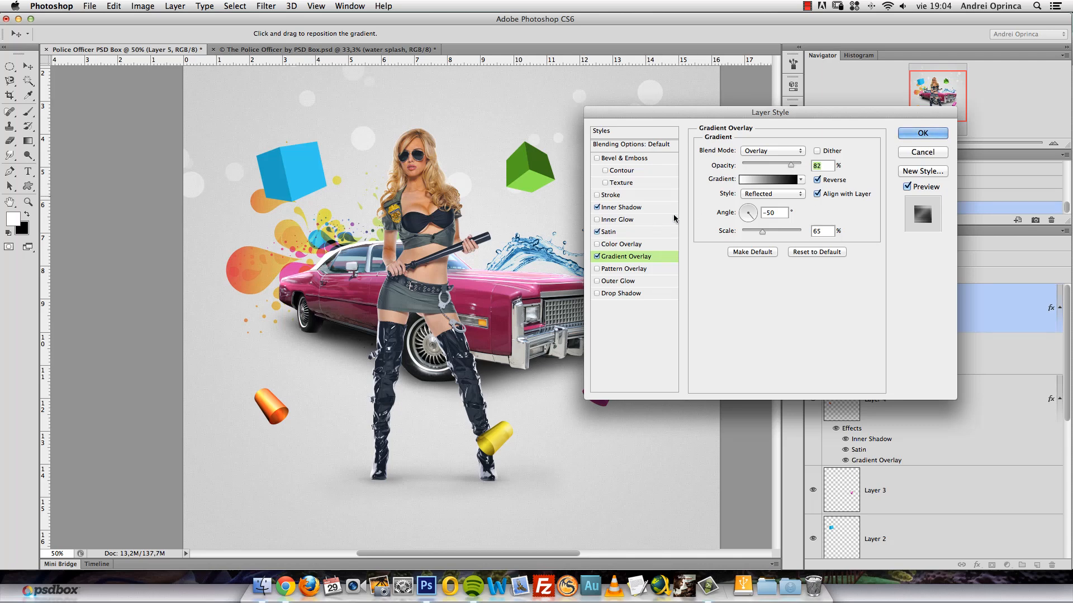
Recolour the white stop of Layer 5's overlay gradient to a light cream-orange tint.
left_click(750, 181)
left_click(842, 326)
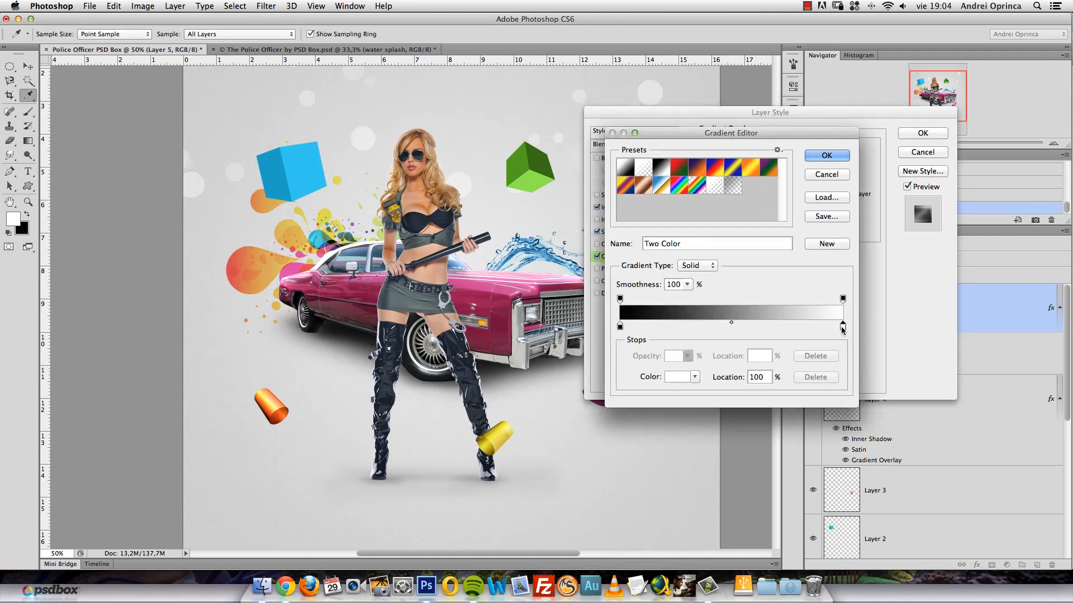
double_click(842, 326)
left_click(747, 345)
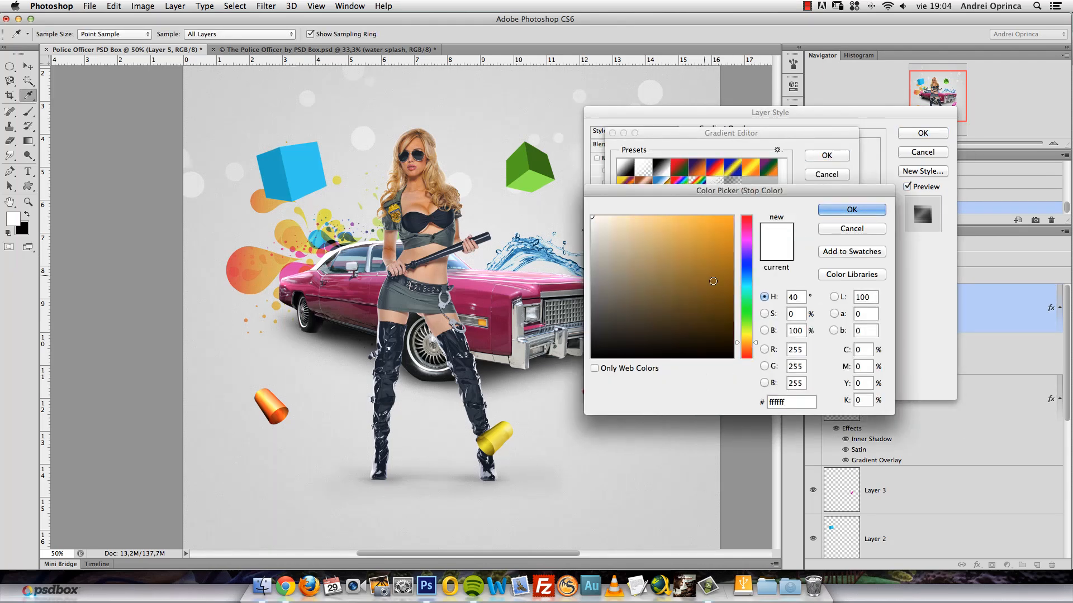
left_click_drag(692, 263, 625, 216)
left_click(836, 209)
left_click(818, 153)
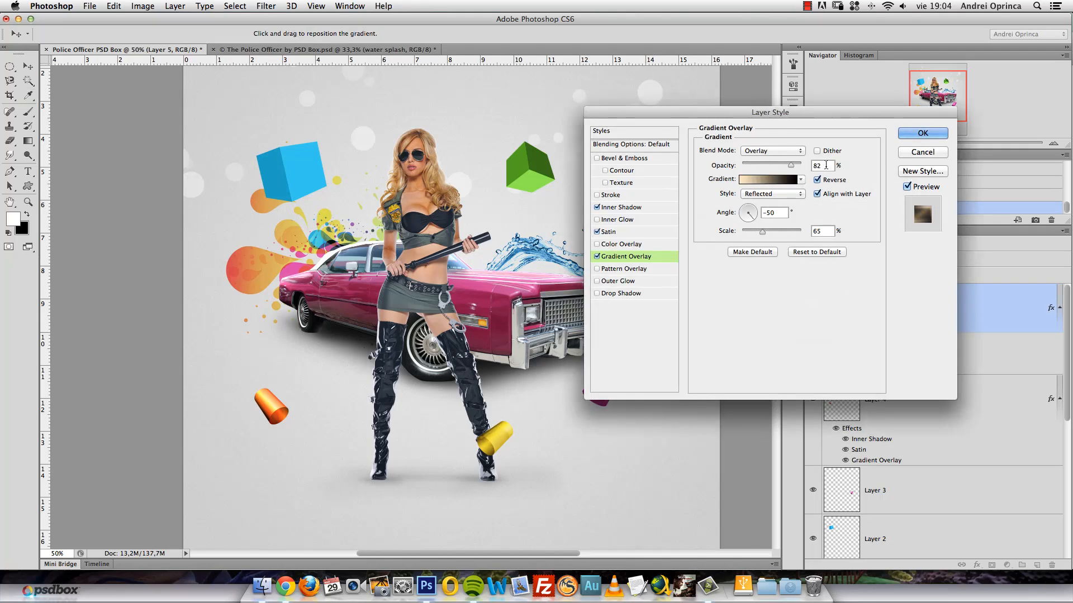
Raise Layer 5's satin opacity to 76% and set its inner shadow size to 57 px.
left_click(608, 232)
double_click(809, 166)
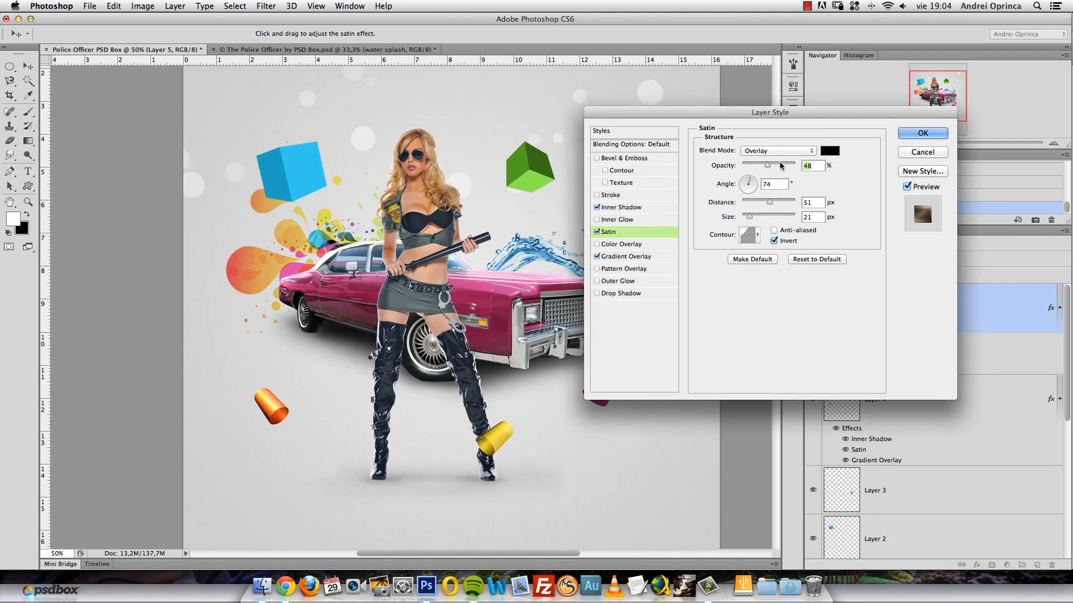
mouse_move(783, 166)
left_mouse_down()
mouse_move(738, 177)
mouse_move(781, 179)
left_mouse_up()
left_click(625, 209)
left_click_drag(750, 235, 752, 230)
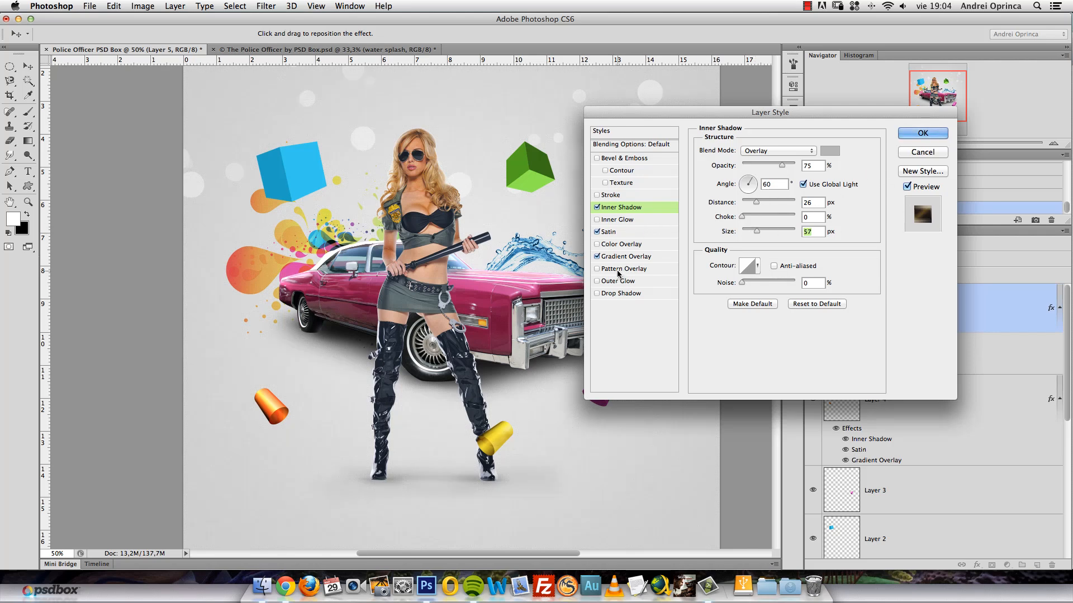
Try several satin contour presets on Layer 5, settle on the straight diagonal one, and set distance 95 px and size 2 px.
left_click(614, 233)
left_click_drag(761, 206, 758, 205)
left_click(754, 233)
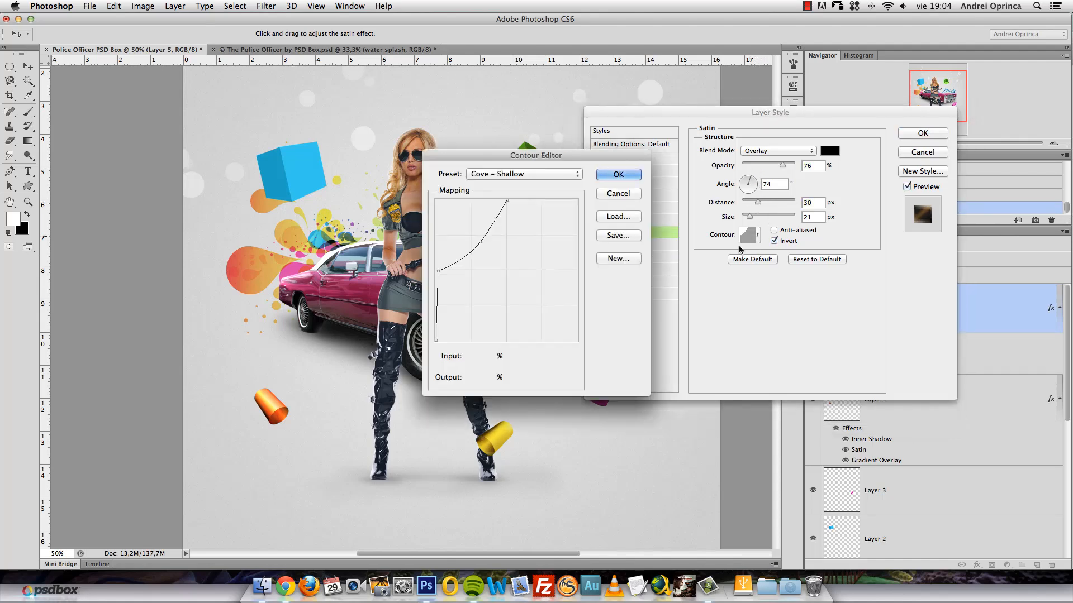
left_click(630, 195)
left_click(758, 236)
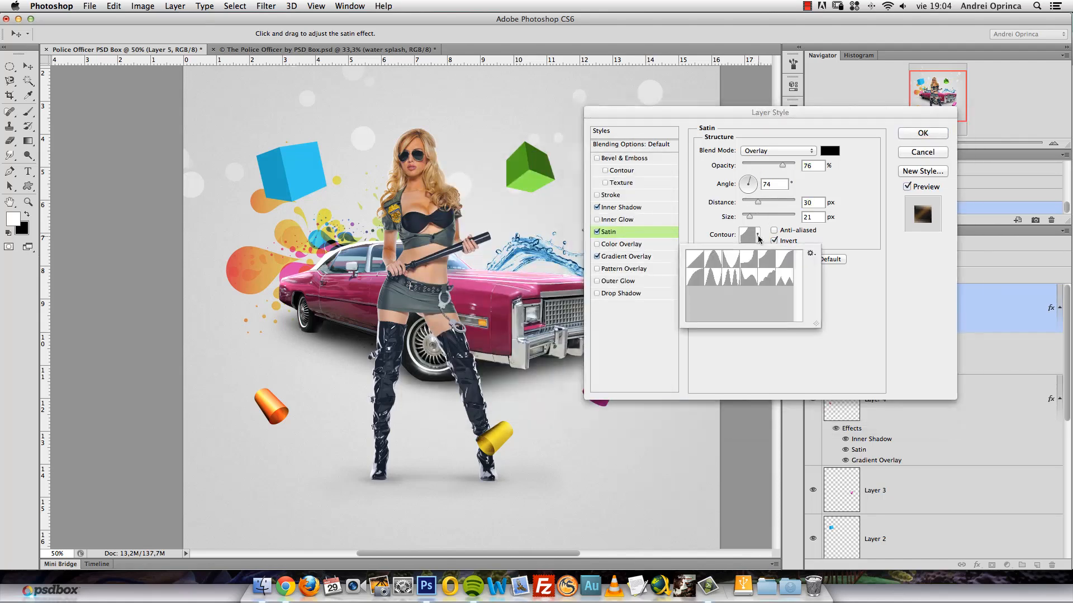
left_click(784, 262)
left_click(730, 278)
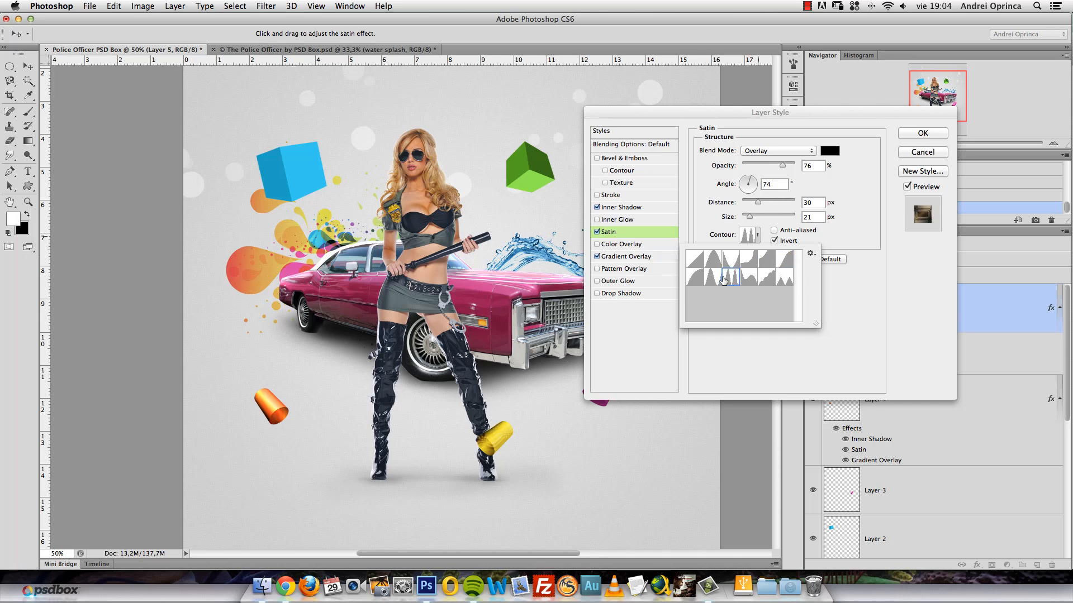
left_click(711, 280)
left_click(696, 260)
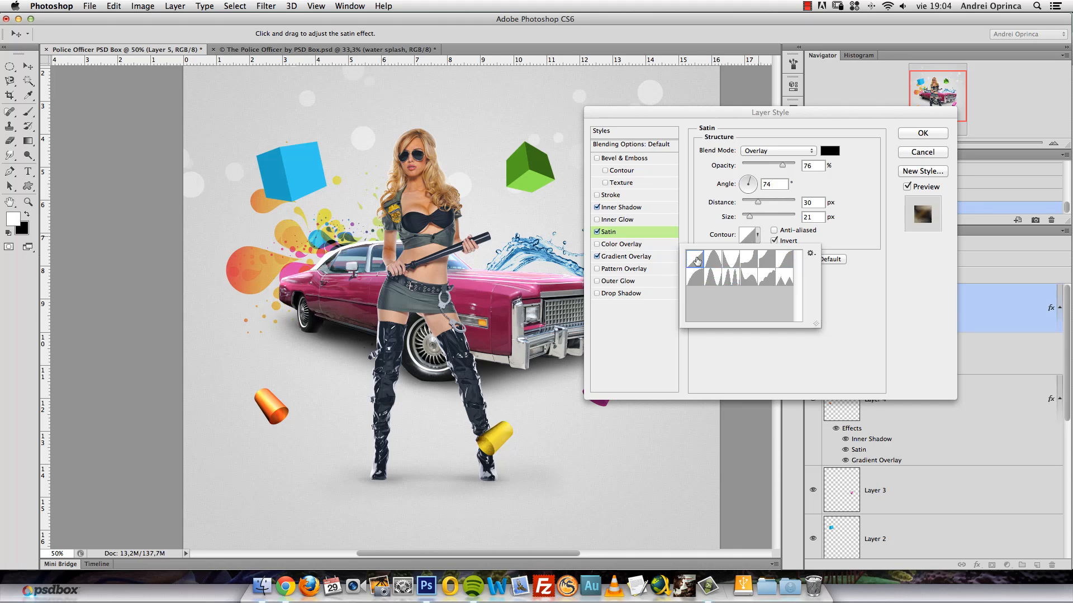
left_click(711, 261)
left_click(694, 285)
left_click(699, 264)
left_click(851, 238)
mouse_move(750, 216)
left_mouse_down()
mouse_move(741, 222)
mouse_move(776, 205)
mouse_move(743, 221)
left_mouse_up()
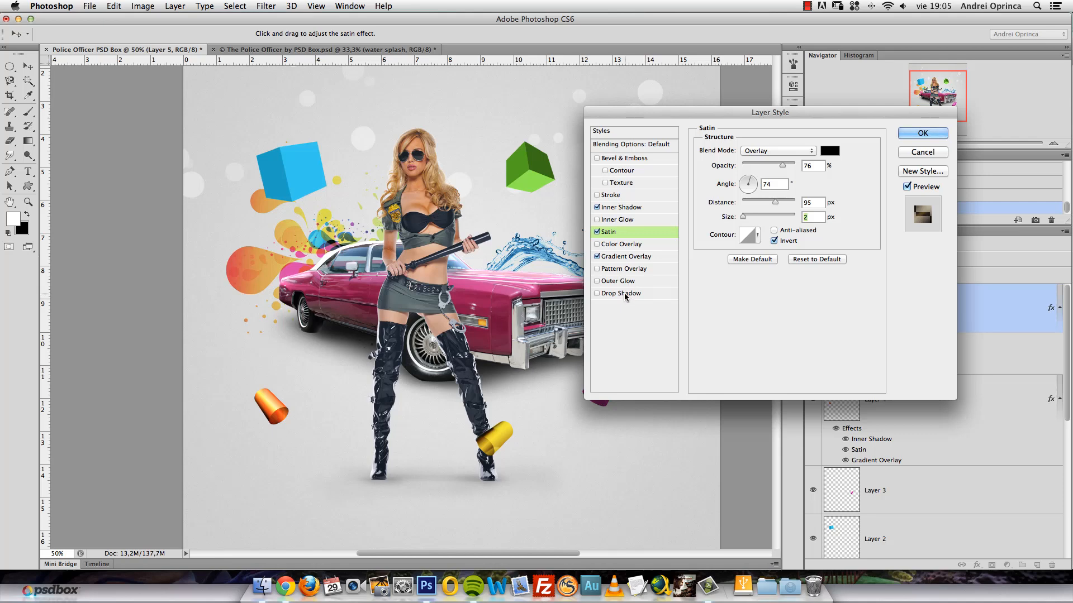
Turn off global light for Layer 5's inner shadow, rotate its angle, set its colour to 5d5d5d, and apply the style.
left_click(623, 208)
left_click(803, 184)
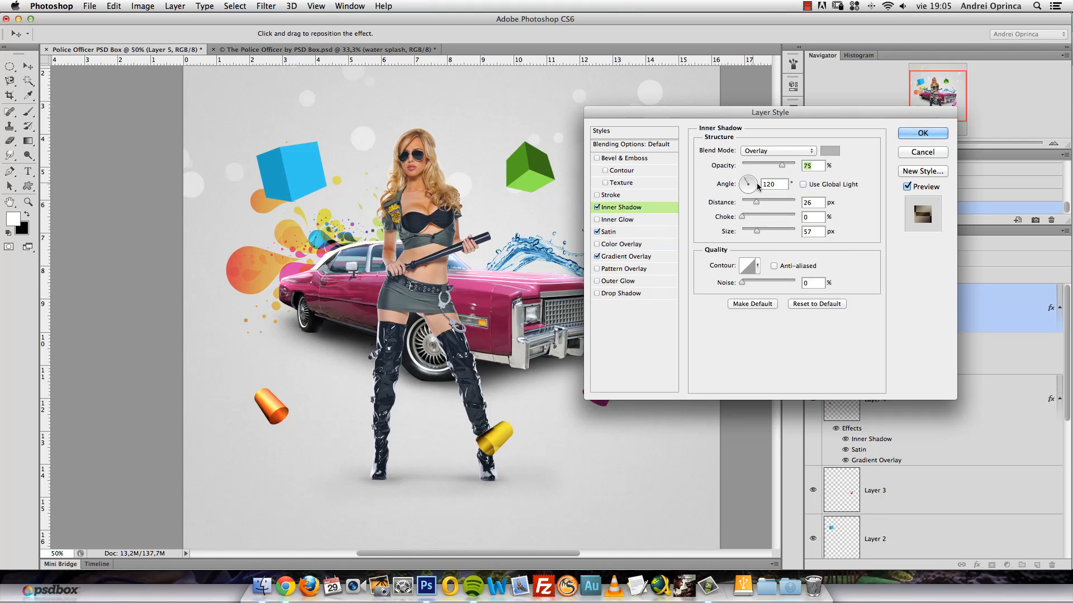
left_click_drag(758, 186, 750, 194)
left_click(829, 151)
left_click(624, 308)
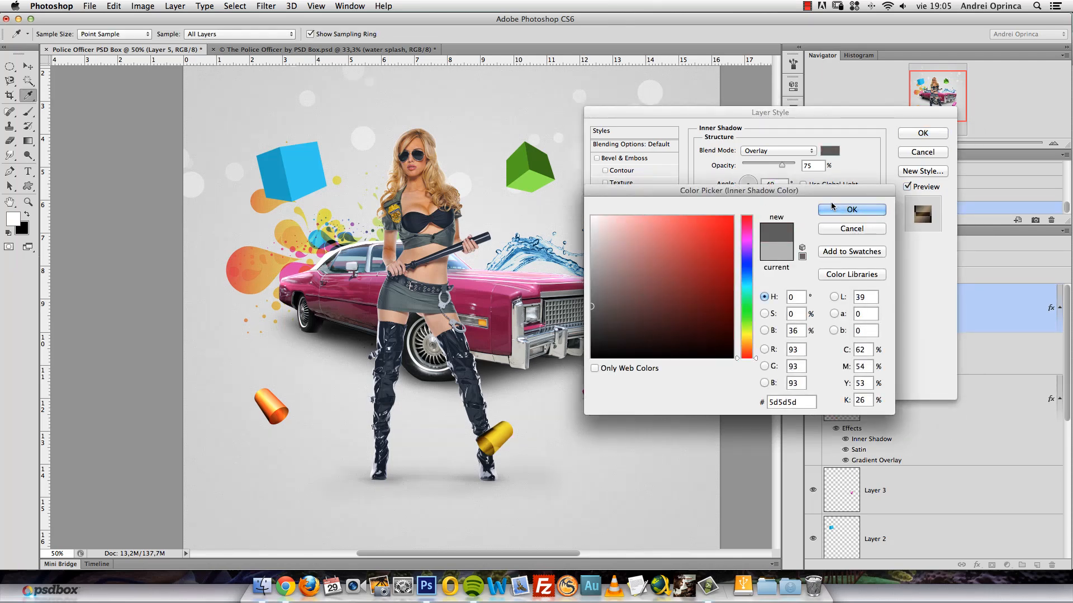
left_click(851, 210)
left_click(923, 133)
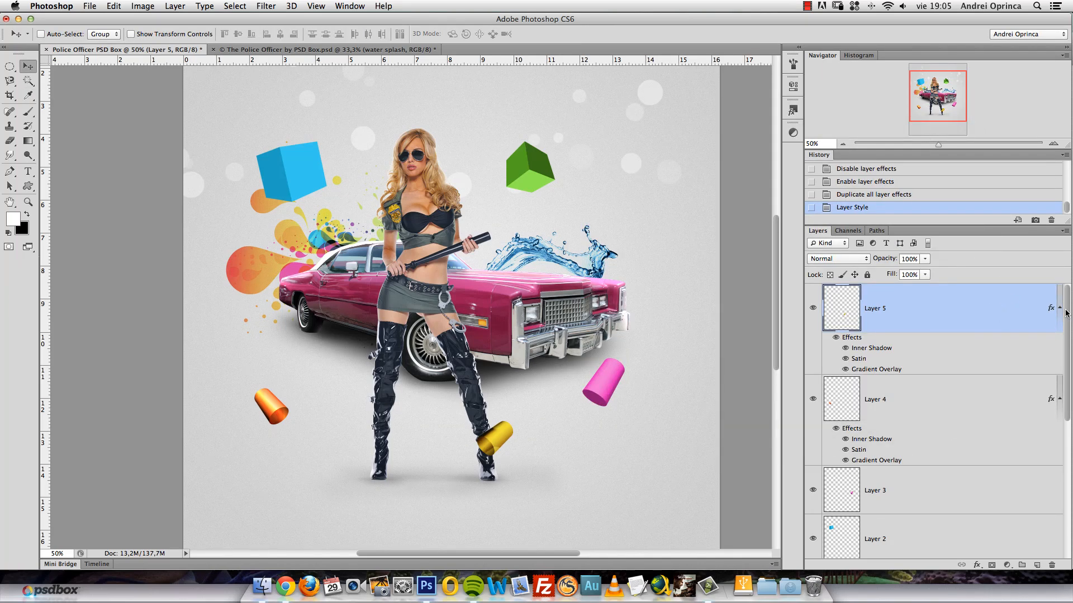
scroll(1064, 380, "down", 3)
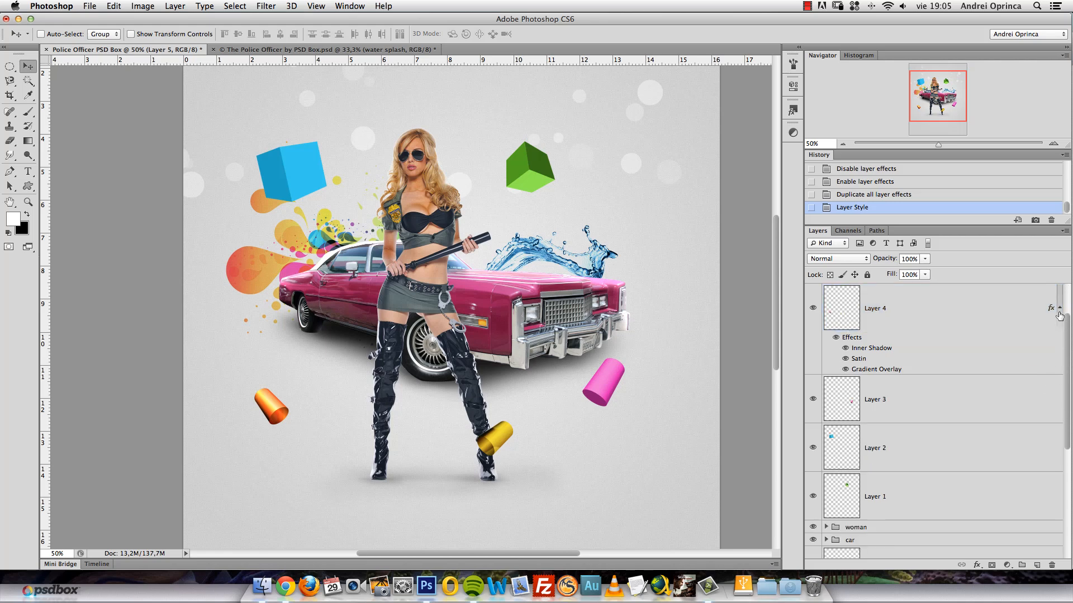
left_click_drag(1059, 315, 1039, 329)
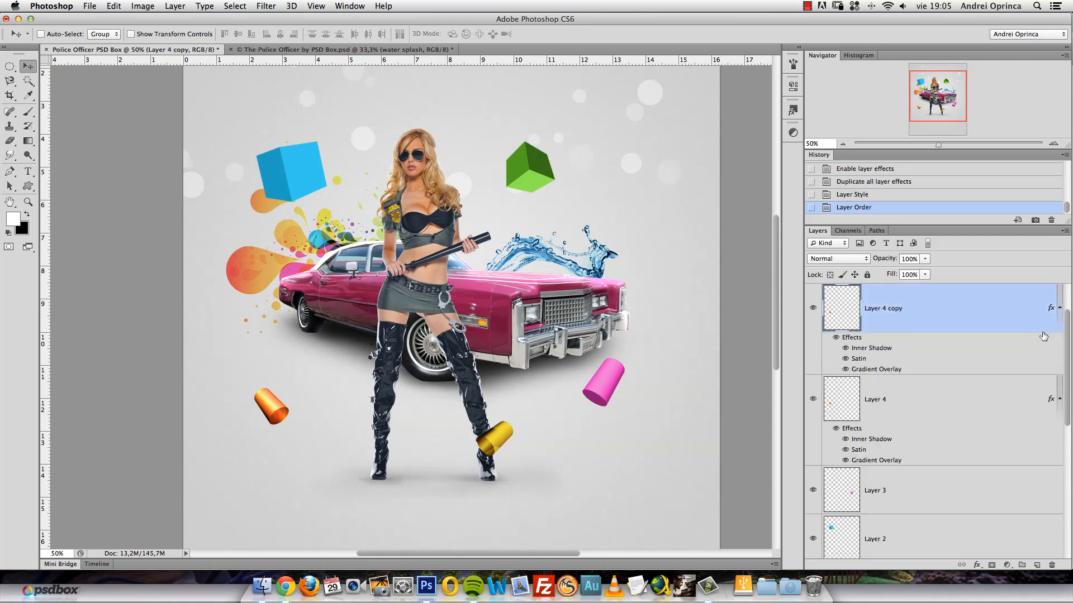
key("super+z")
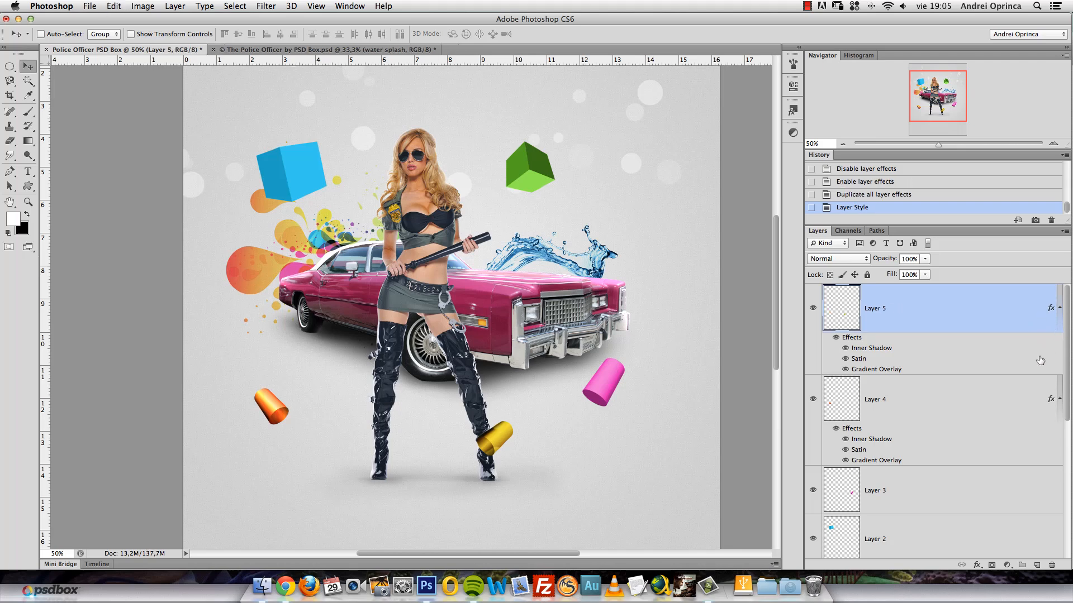
Duplicate Layer 4's inner shadow, satin and gradient overlay effects onto Layer 3, Layer 2 and Layer 1.
left_click_drag(1050, 400, 1037, 493)
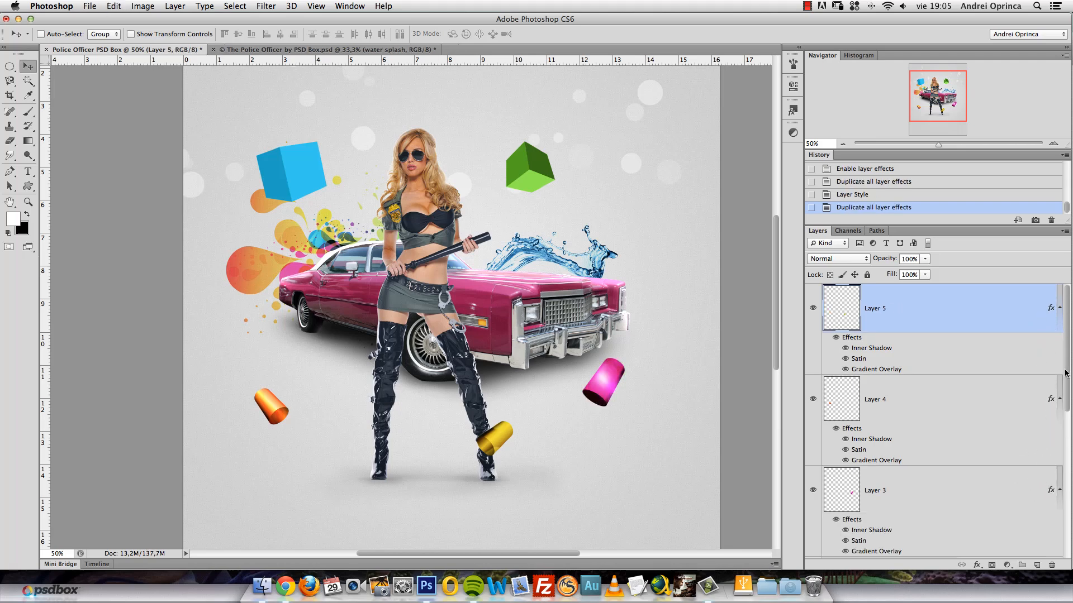
left_click_drag(1066, 374, 1024, 496)
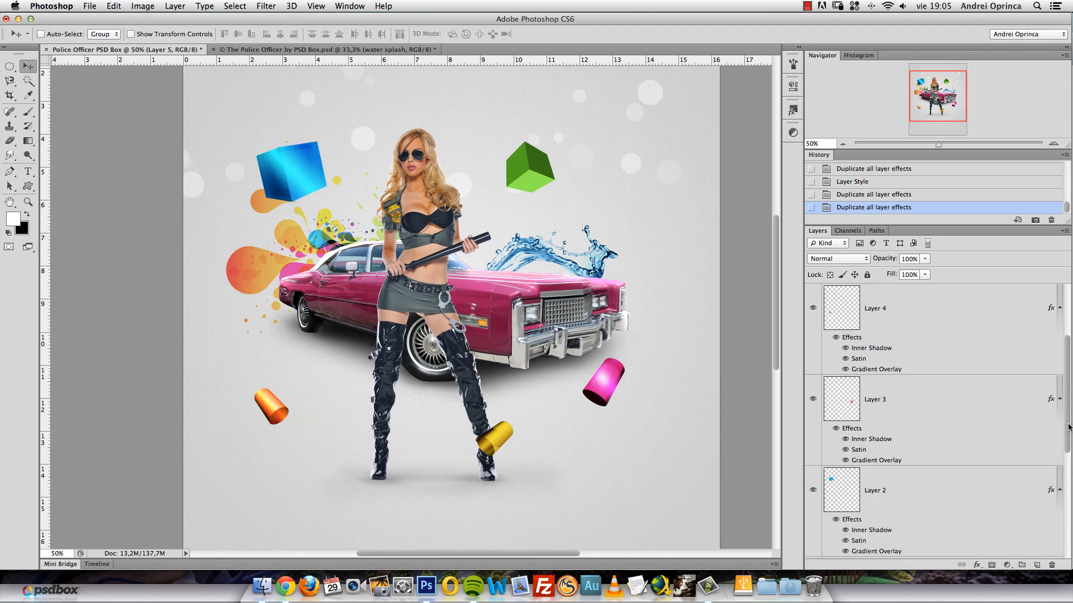
left_click_drag(1068, 428, 1066, 445)
left_click_drag(1050, 401, 1030, 490)
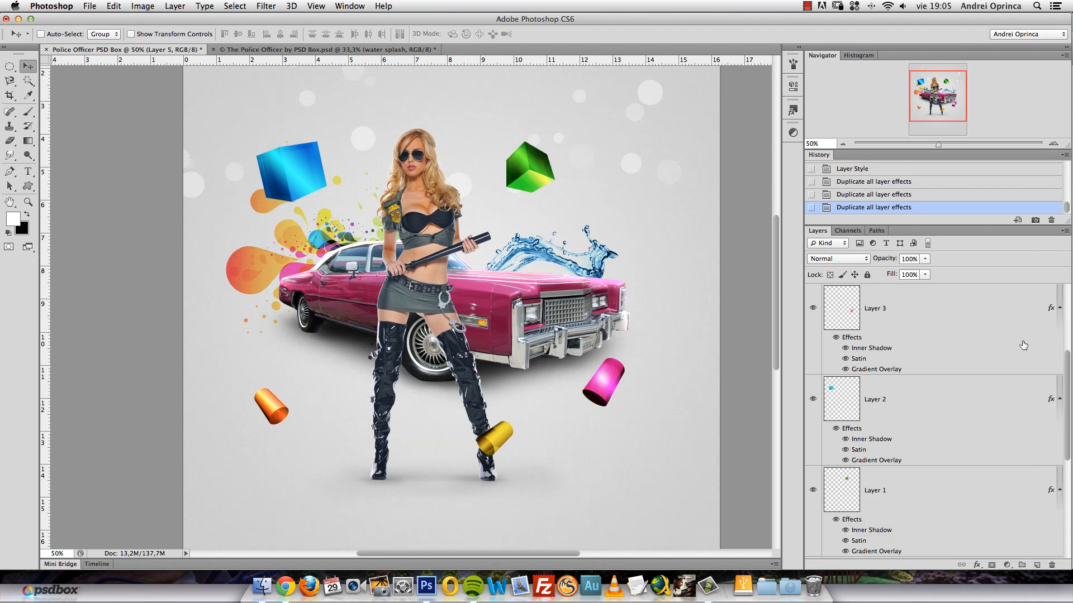
Reposition Layer 3's gradient overlay on the pink cylinder, set its scale to 100%, and apply the style.
double_click(1052, 310)
left_click_drag(726, 112, 796, 126)
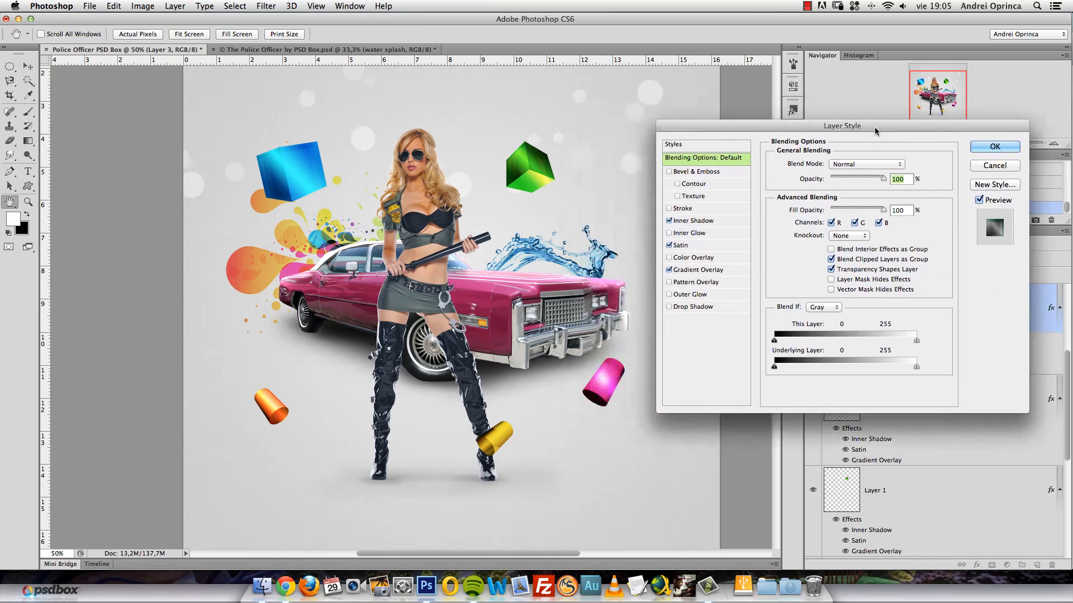
left_click(707, 269)
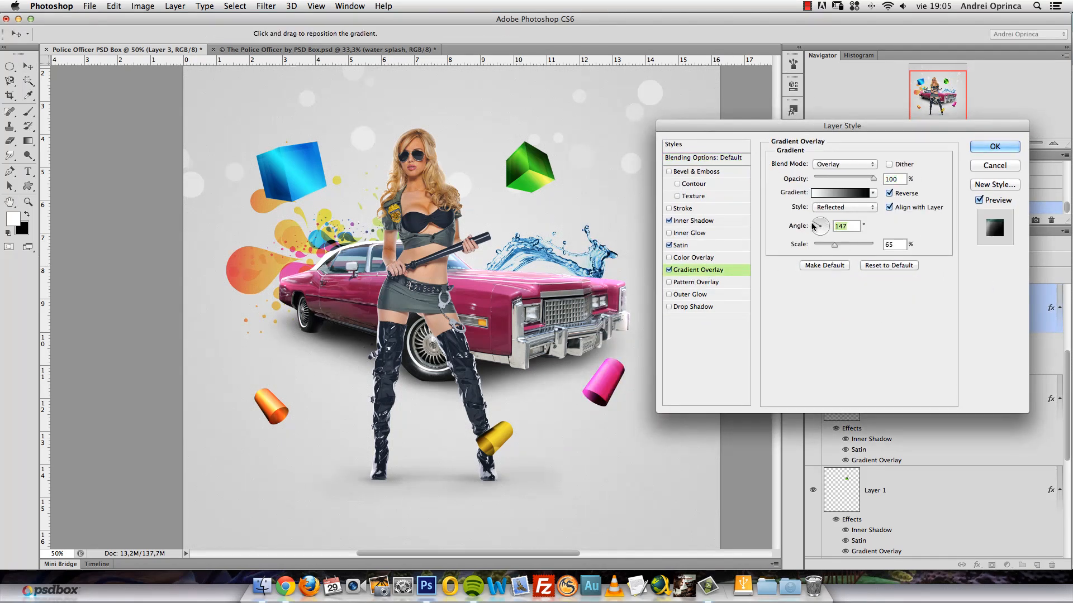
left_click_drag(603, 373, 596, 346)
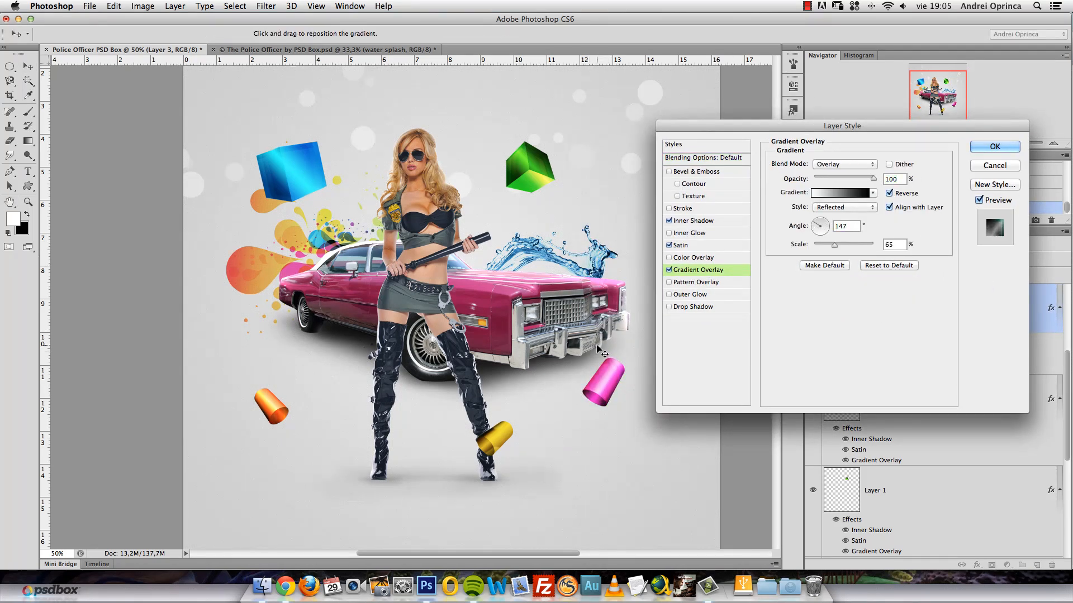
left_click_drag(834, 244, 851, 246)
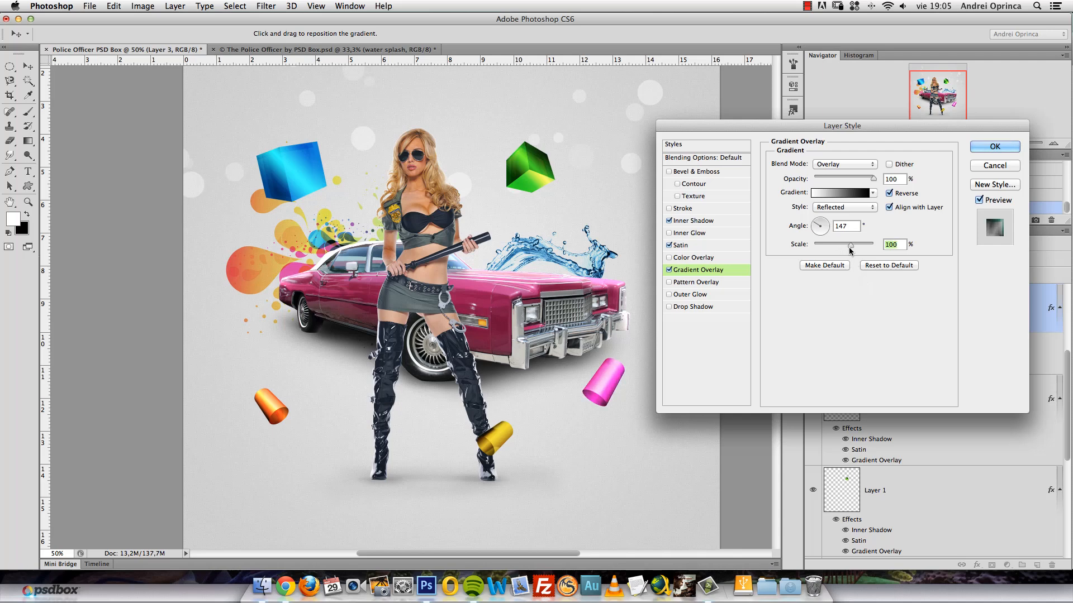
key("Return")
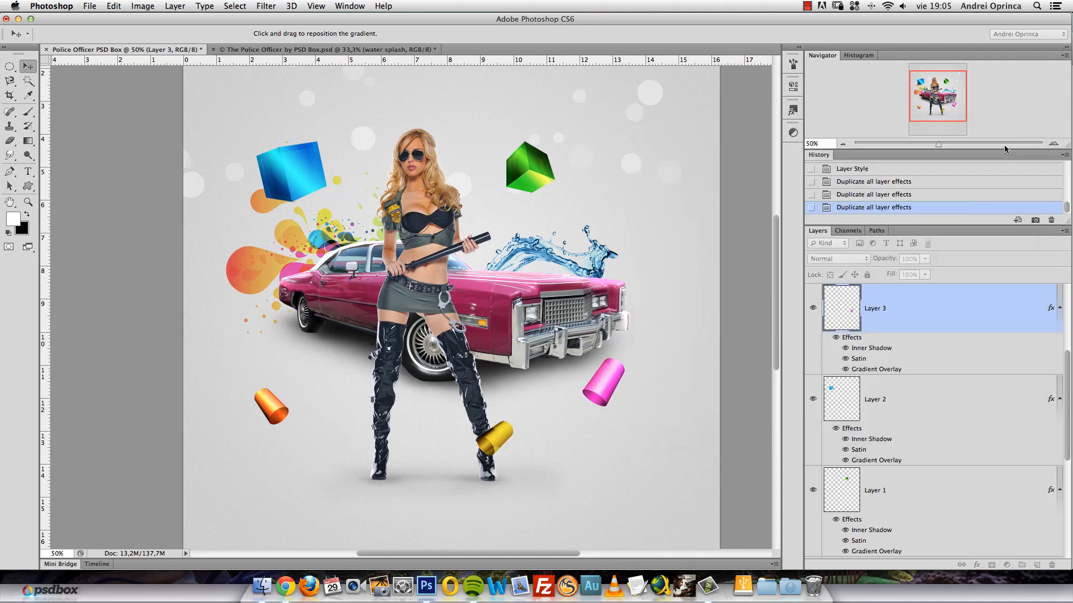
Set Layer 2's gradient overlay scale to 104% and apply the style to the blue cube.
double_click(1053, 402)
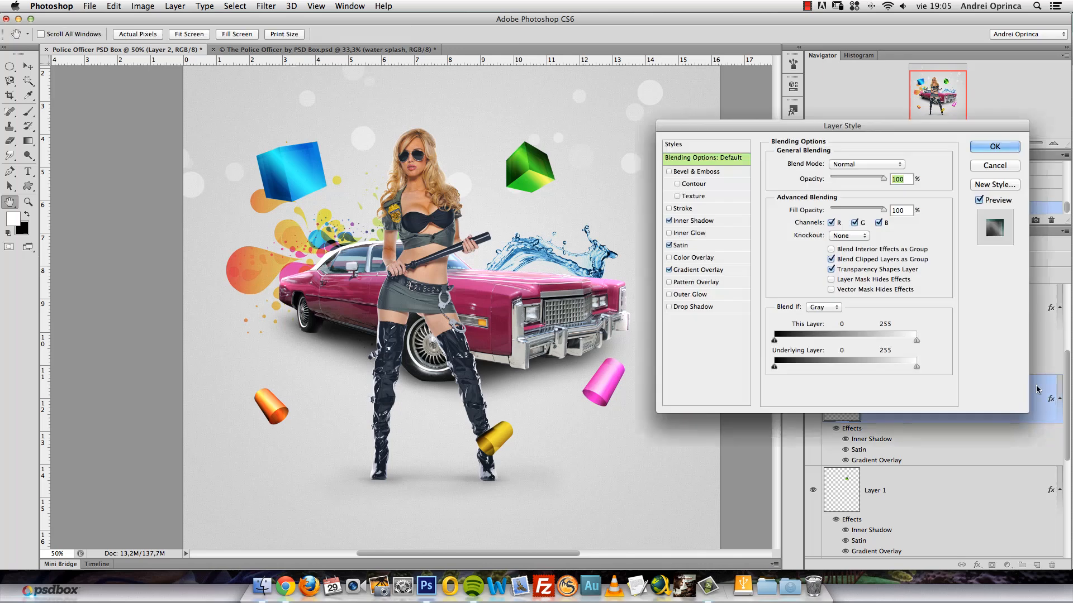
left_click(703, 271)
left_click_drag(843, 246, 854, 248)
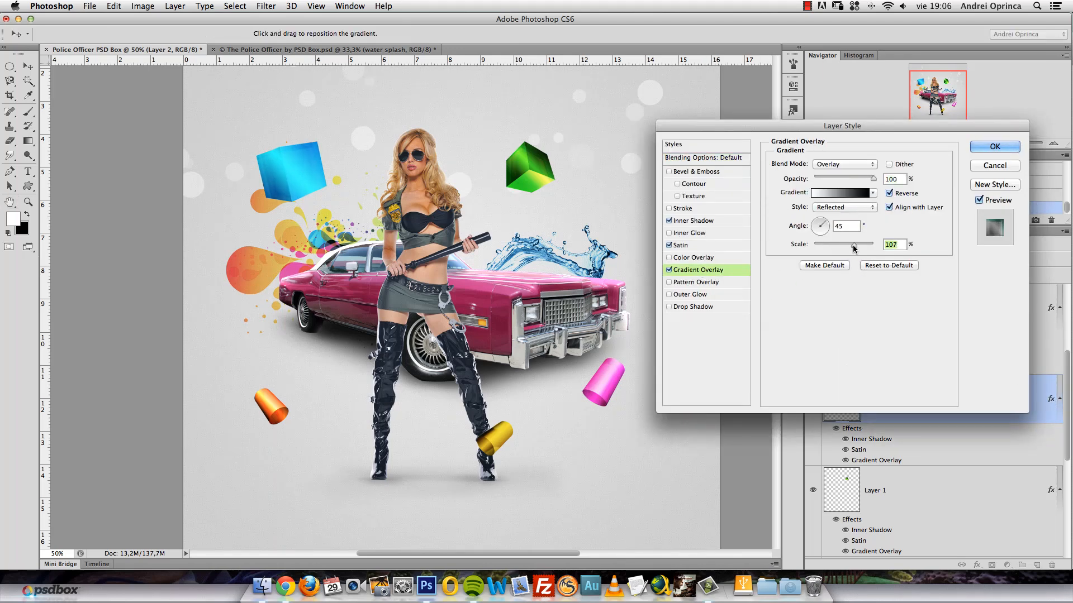
left_click(995, 147)
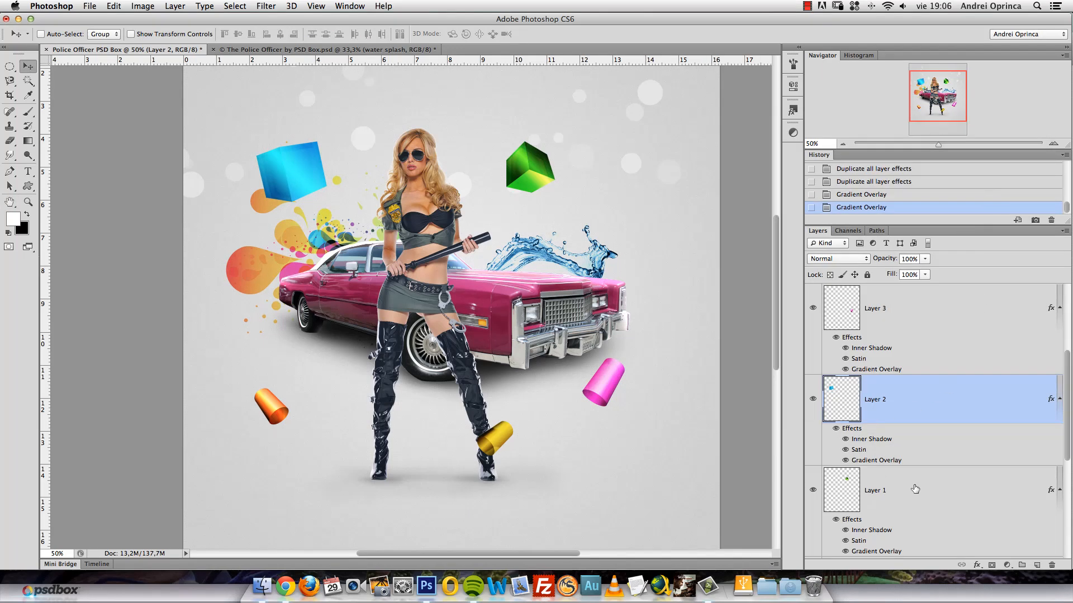
Set Layer 1's gradient overlay to 135° and 124% scale, reposition it on the green cube, and compare with the effects hidden.
double_click(1053, 491)
left_click(703, 270)
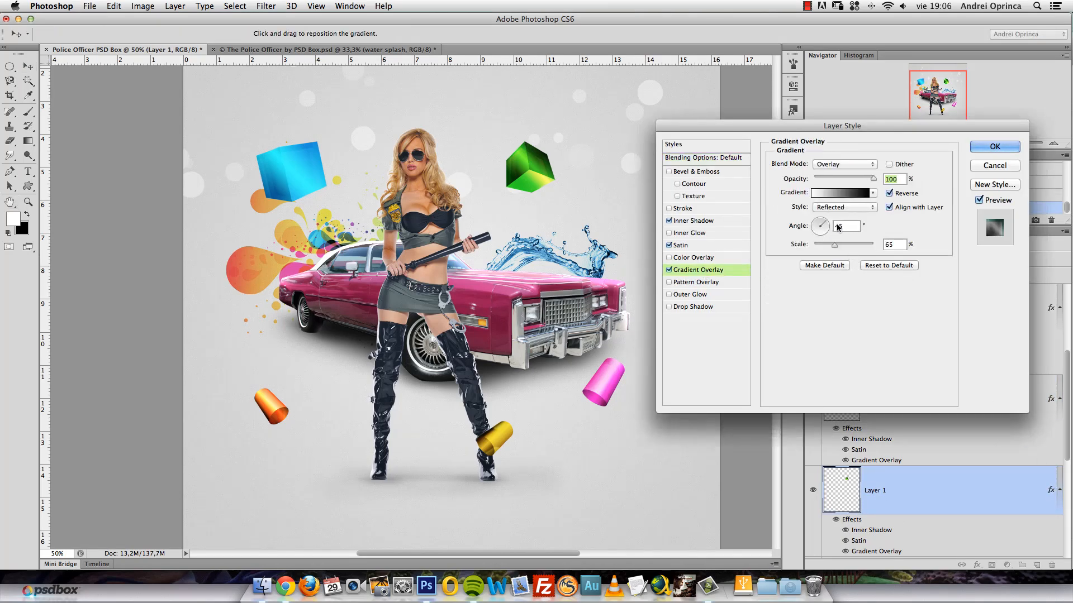
left_click(816, 222)
left_click_drag(834, 245, 861, 247)
left_click_drag(517, 157, 532, 166)
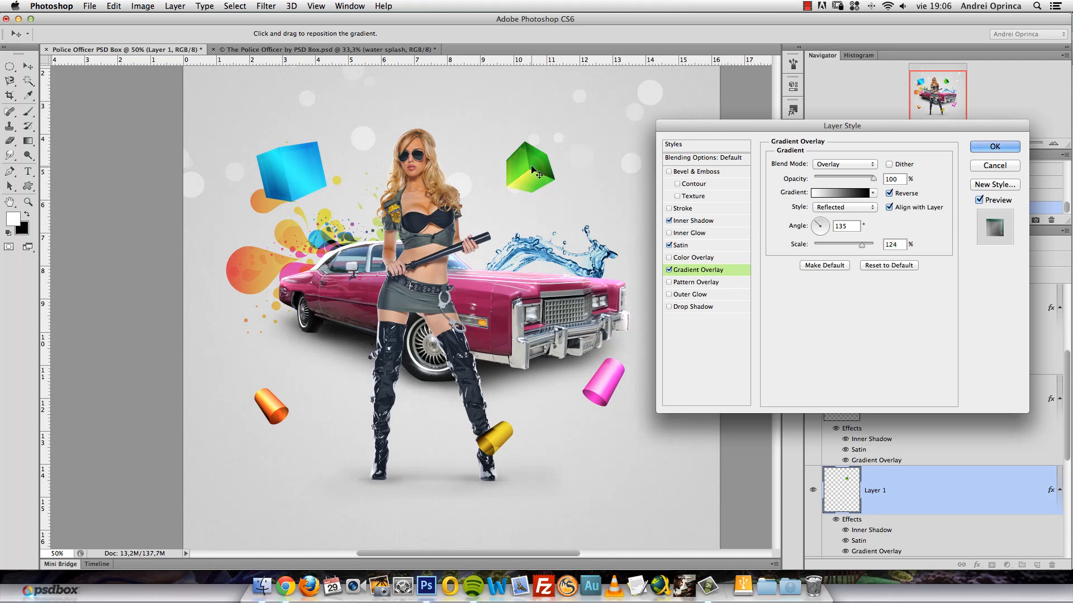
left_click(995, 147)
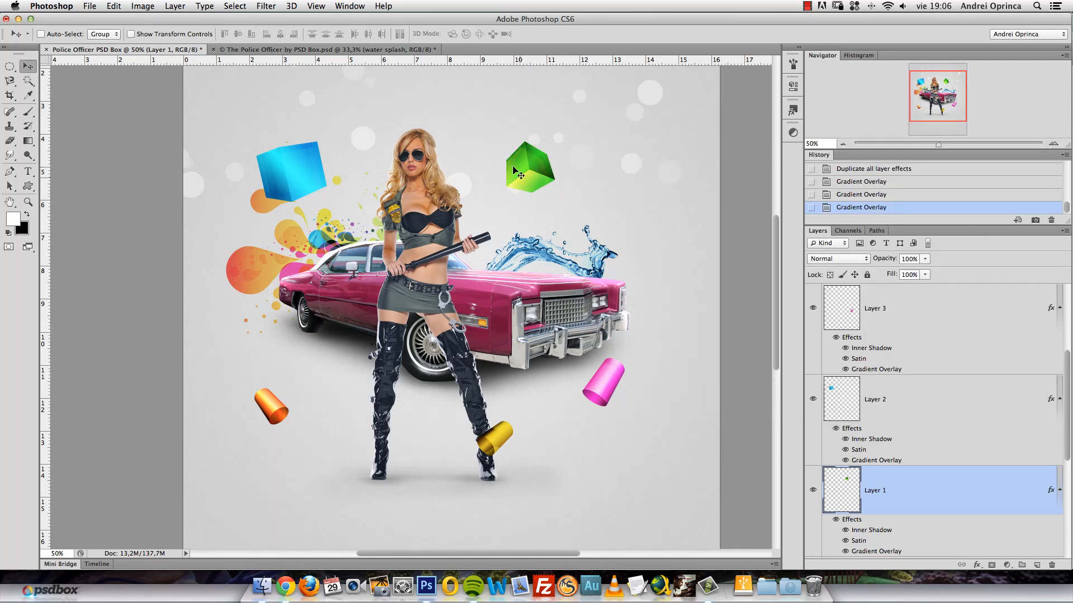
left_click(836, 520)
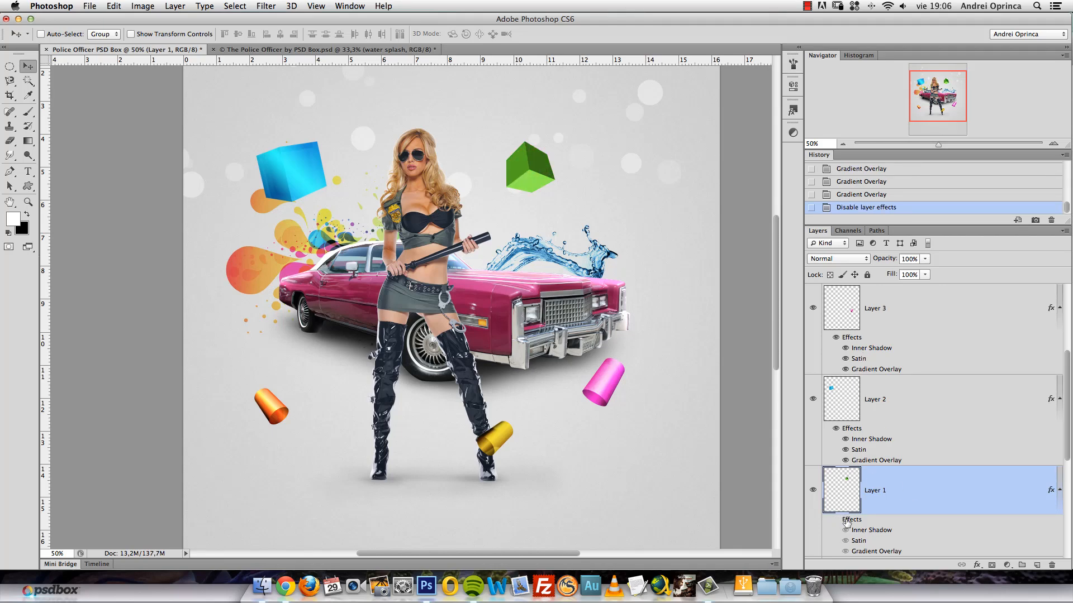
left_click(836, 520)
Add a 69 px inner glow to Layer 1 and try the Soft Light and Overlay blend modes.
double_click(936, 482)
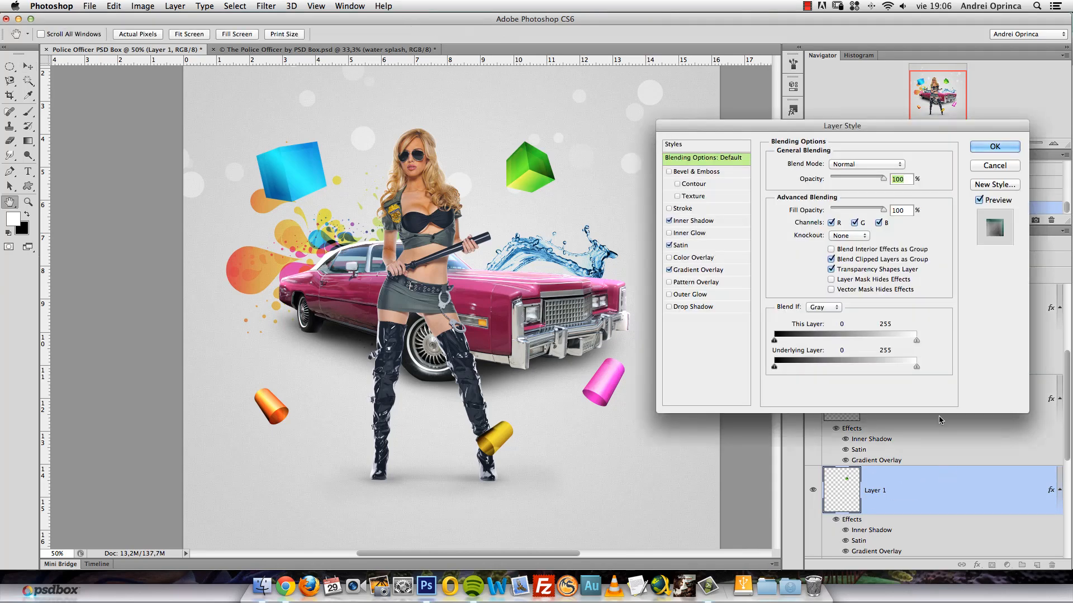
left_click(709, 232)
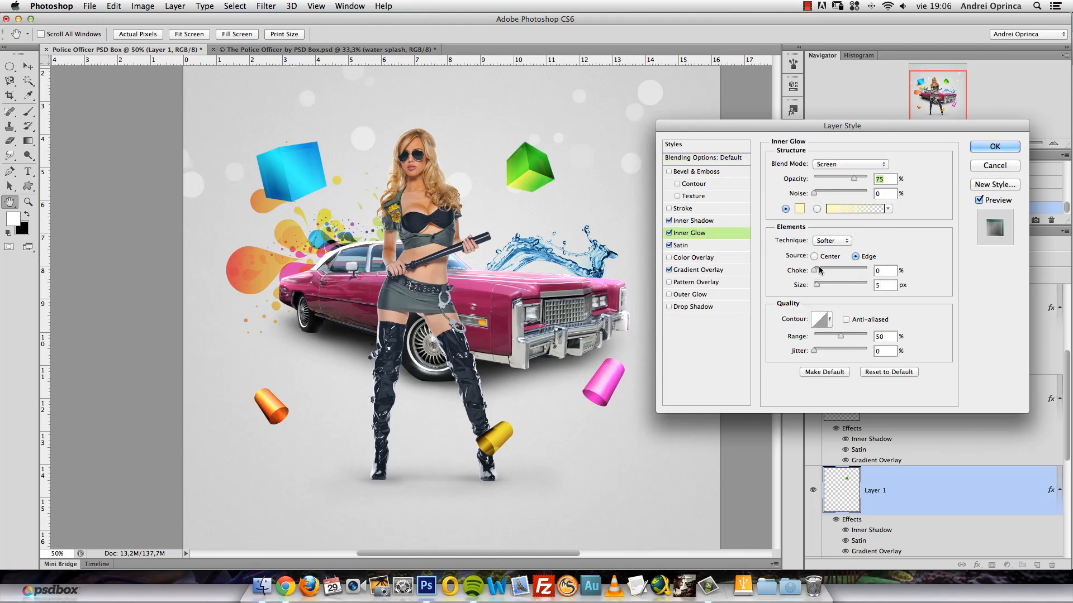
left_click_drag(816, 285, 831, 285)
left_click(841, 164)
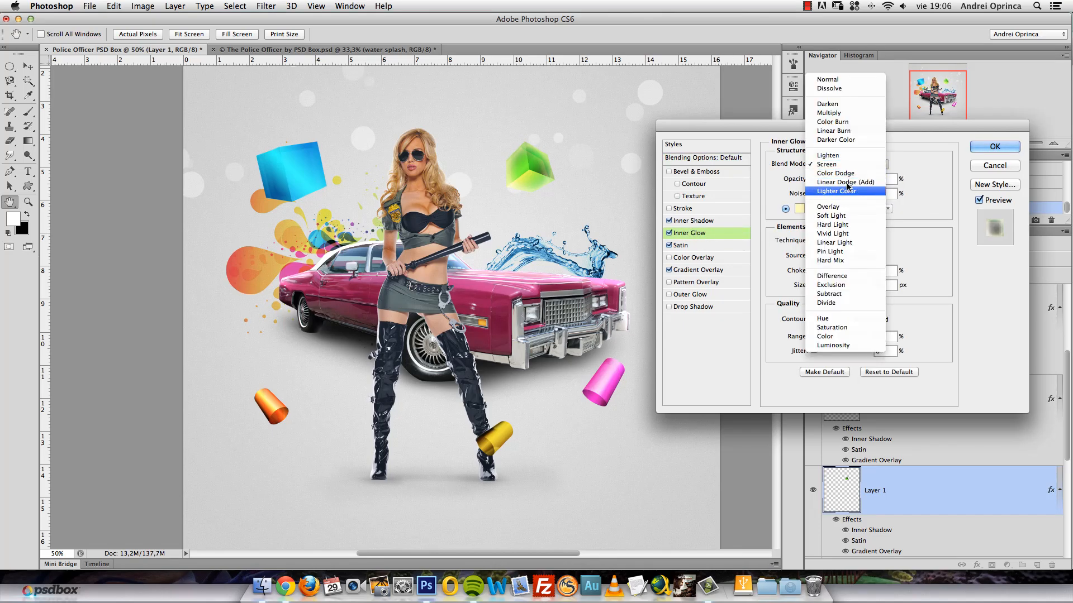
left_click(844, 214)
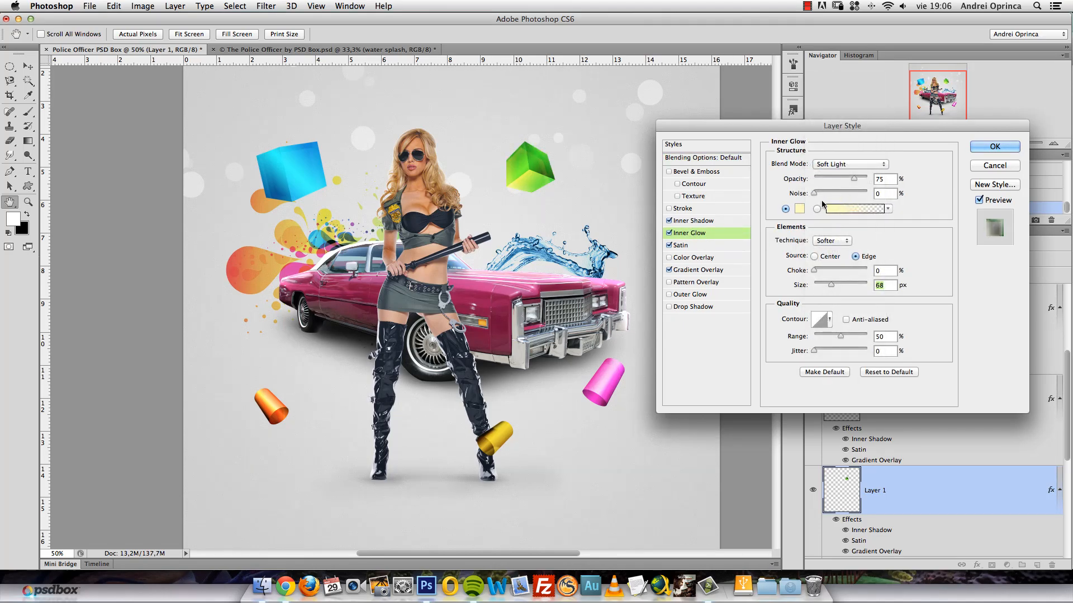
left_click(847, 164)
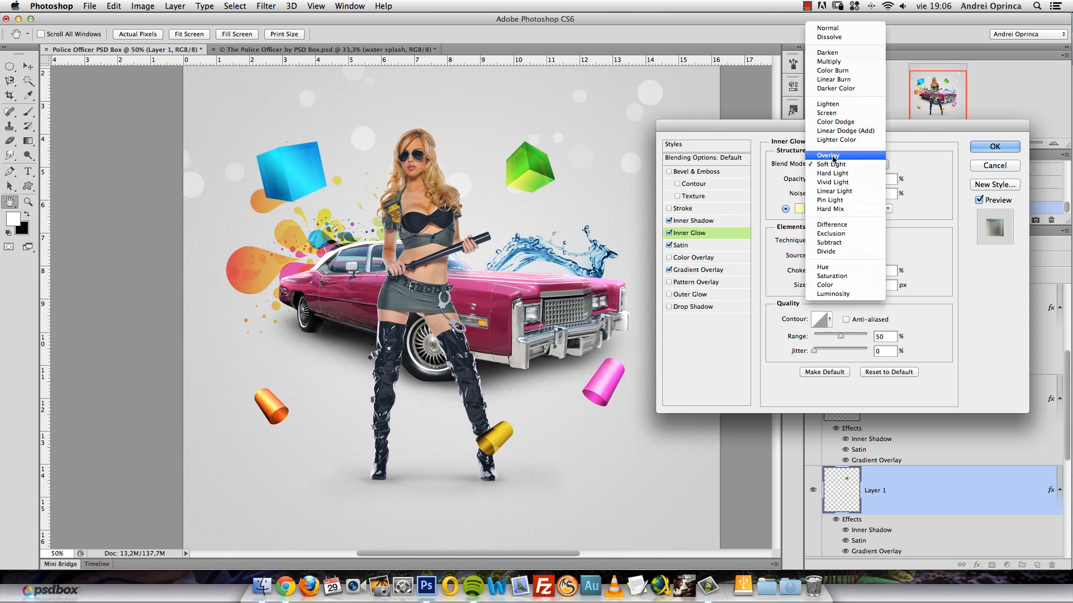
left_click(828, 155)
Set Layer 1's inner glow colour to the medium blue 207ca7.
left_click(799, 209)
left_click(747, 228)
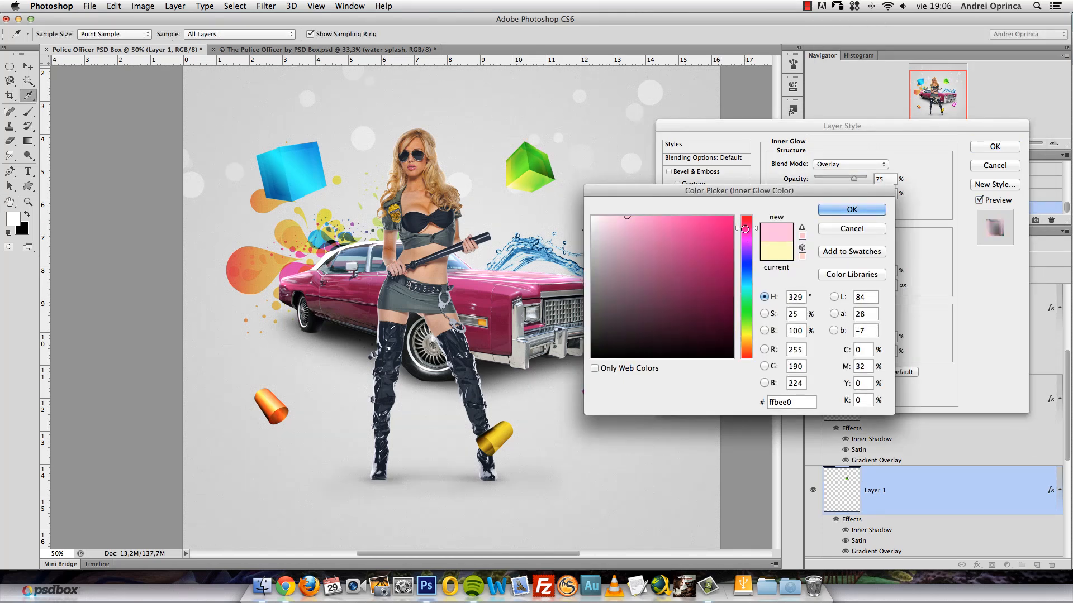
left_click(715, 223)
left_click(705, 266)
left_click(747, 280)
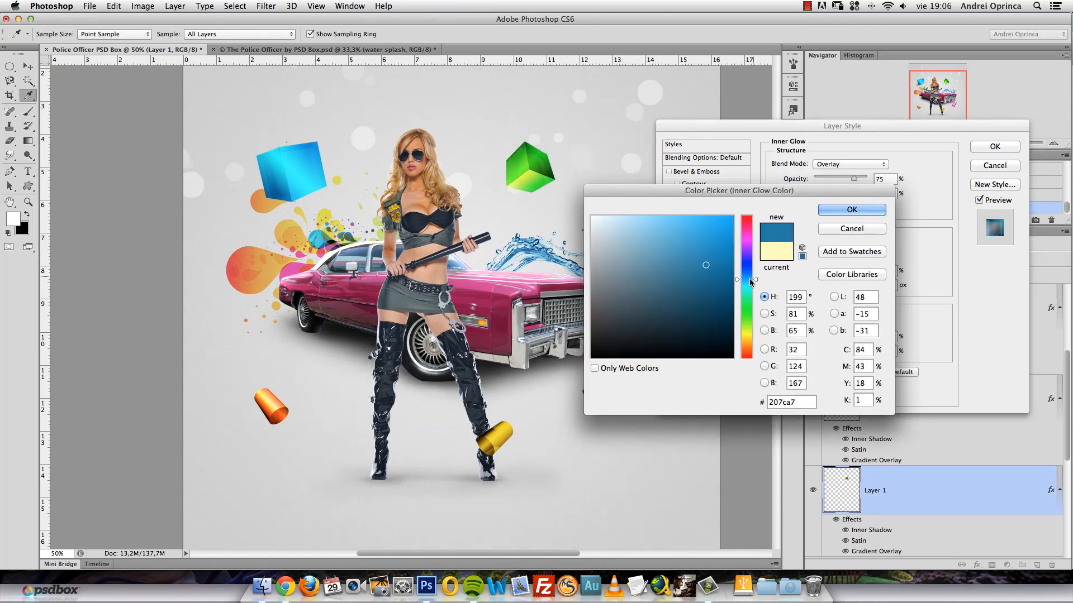
left_click(852, 210)
Switch Layer 1's inner glow to Exclusion blending with a brighter blue colour and apply the style.
left_click(846, 163)
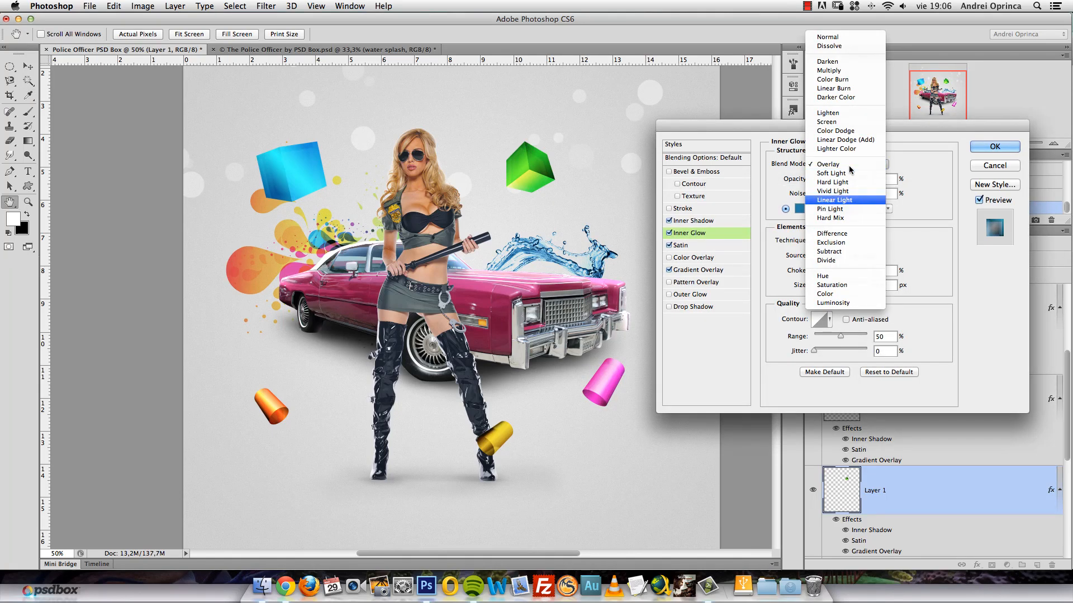
left_click(835, 247)
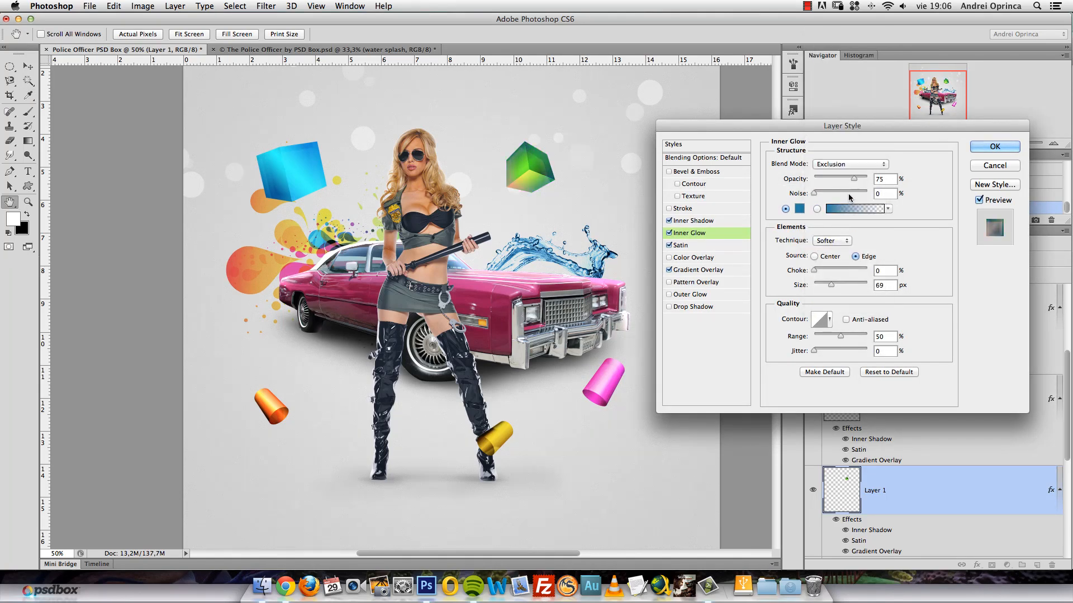
left_click(801, 209)
left_click(721, 233)
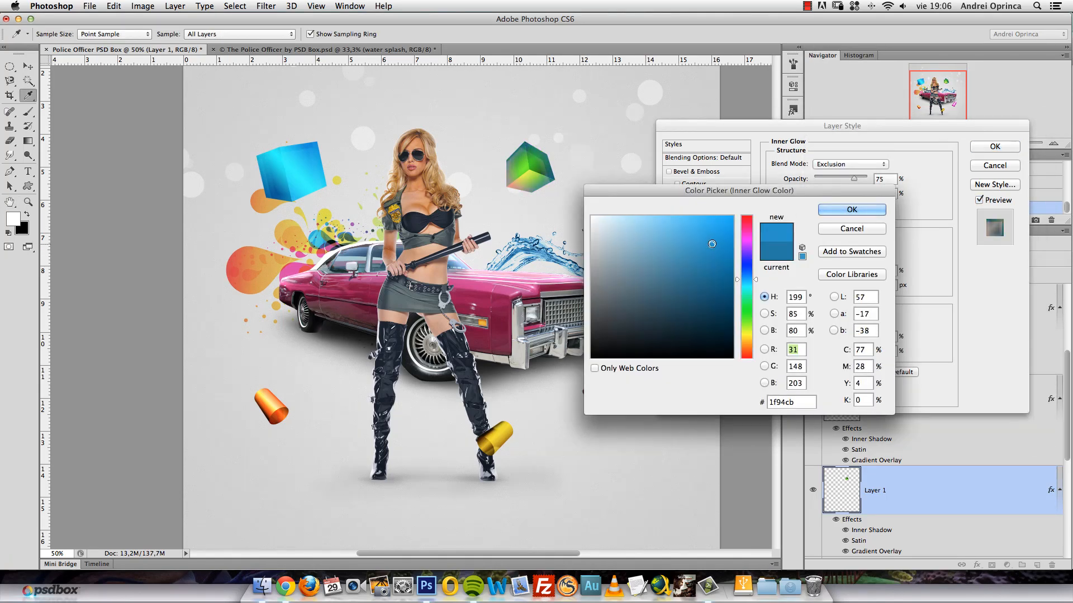
left_click(865, 208)
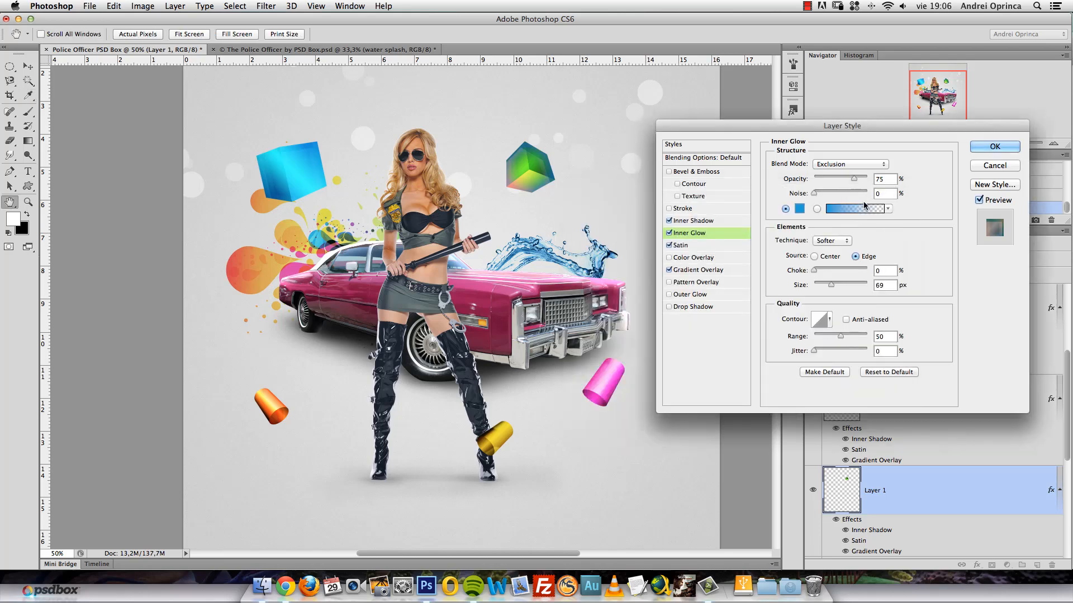
key("Return")
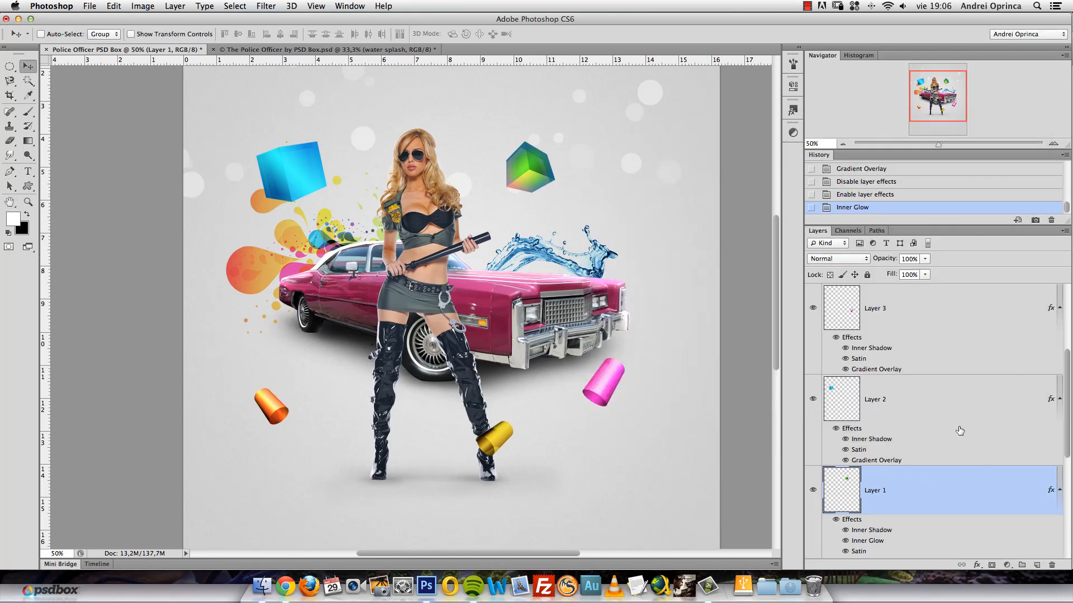
Edit Layer 2's layer style and slightly increase the size of its inner shadow.
left_click(1050, 400)
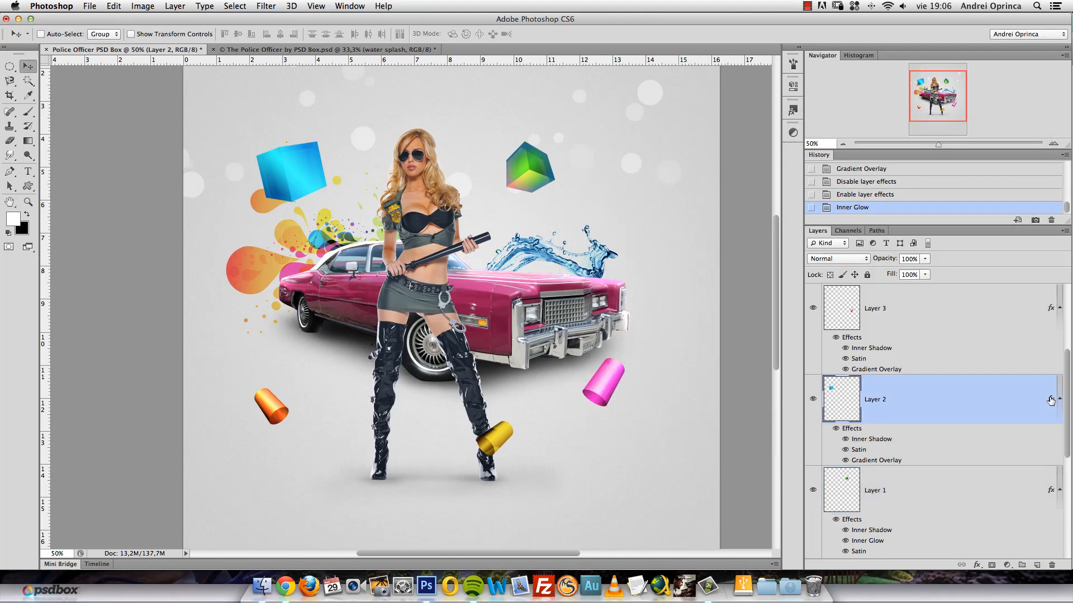
double_click(1050, 400)
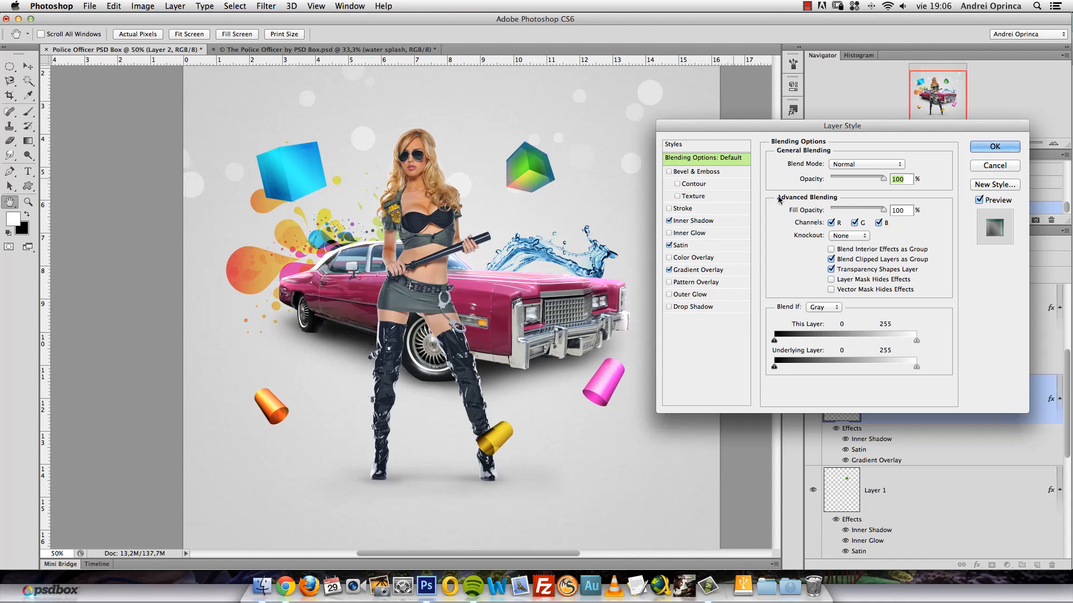
left_click(695, 271)
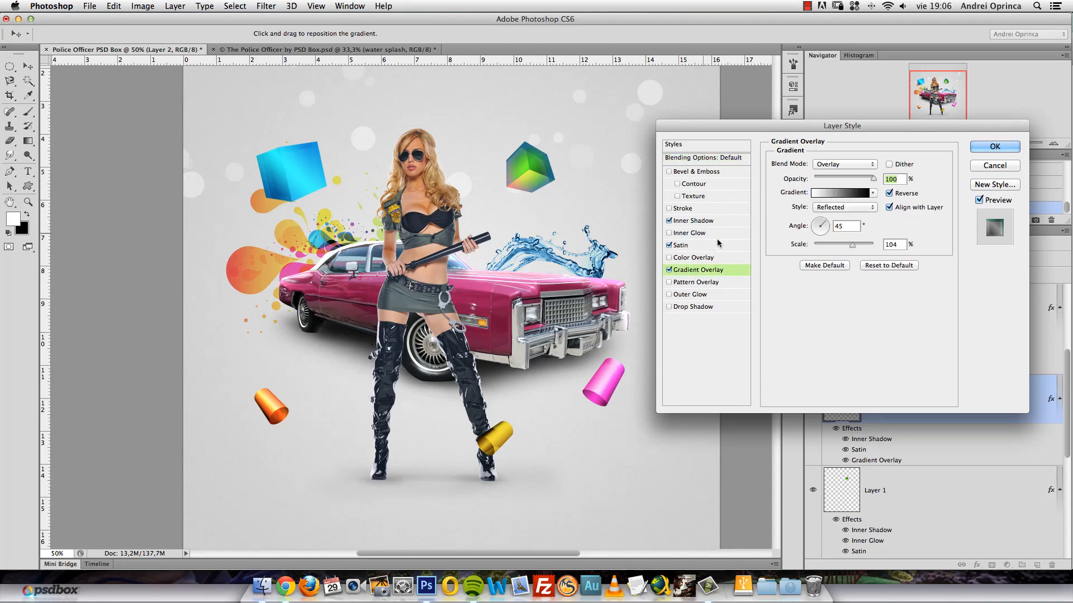
left_click(705, 221)
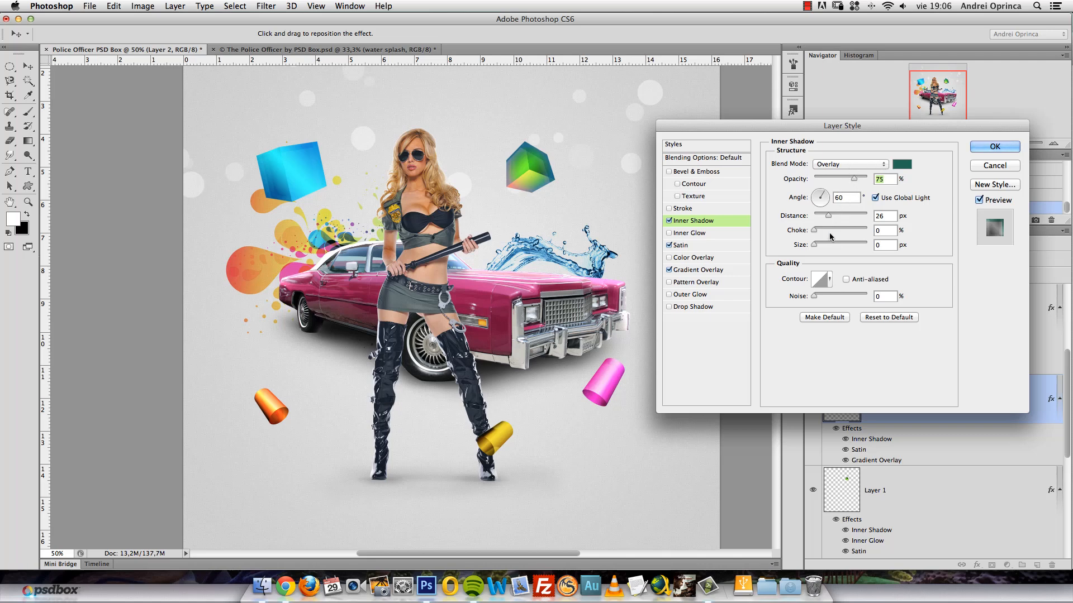
mouse_move(814, 244)
left_mouse_down()
mouse_move(829, 245)
mouse_move(819, 244)
left_mouse_up()
Add an inner glow to Layer 2 with a size of 95 px and the Difference blend mode.
left_click(708, 234)
left_click_drag(816, 284, 837, 288)
left_click(839, 164)
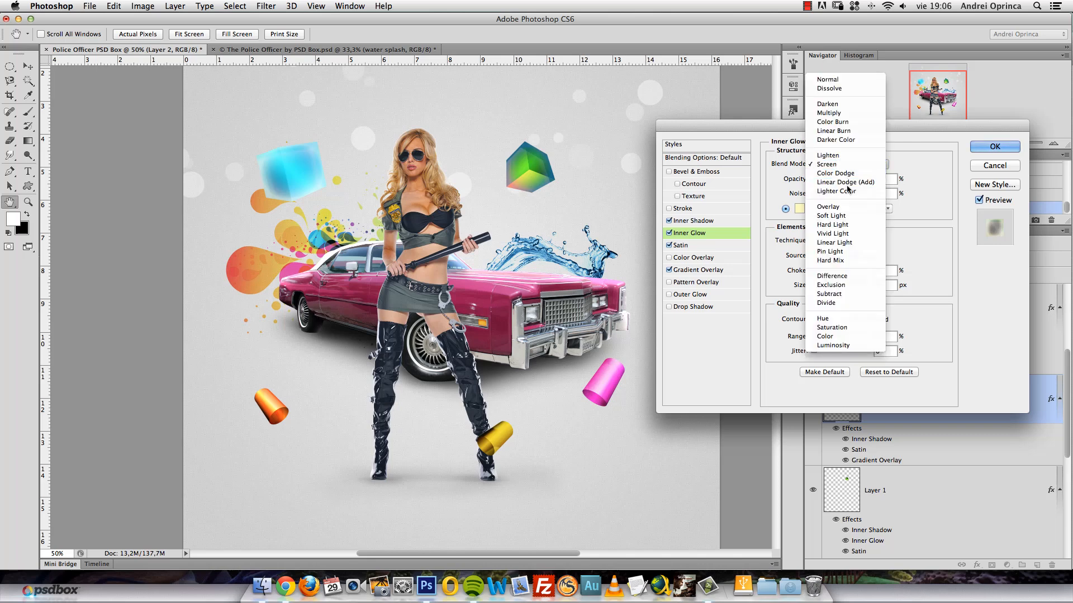
left_click(835, 276)
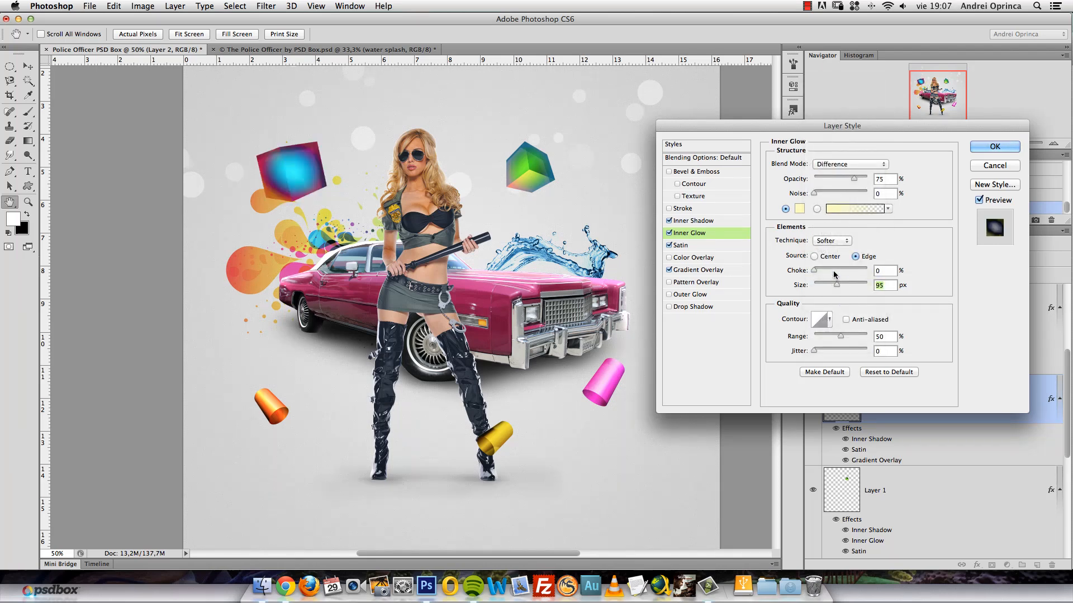
Set Layer 2's inner glow colour to light orange and its blend mode to Exclusion.
left_click(800, 213)
left_click_drag(698, 264, 635, 278)
left_click(709, 240)
left_click_drag(746, 308, 746, 352)
mouse_move(690, 278)
left_mouse_down()
mouse_move(642, 236)
mouse_move(695, 253)
mouse_move(678, 213)
left_mouse_up()
left_click(840, 209)
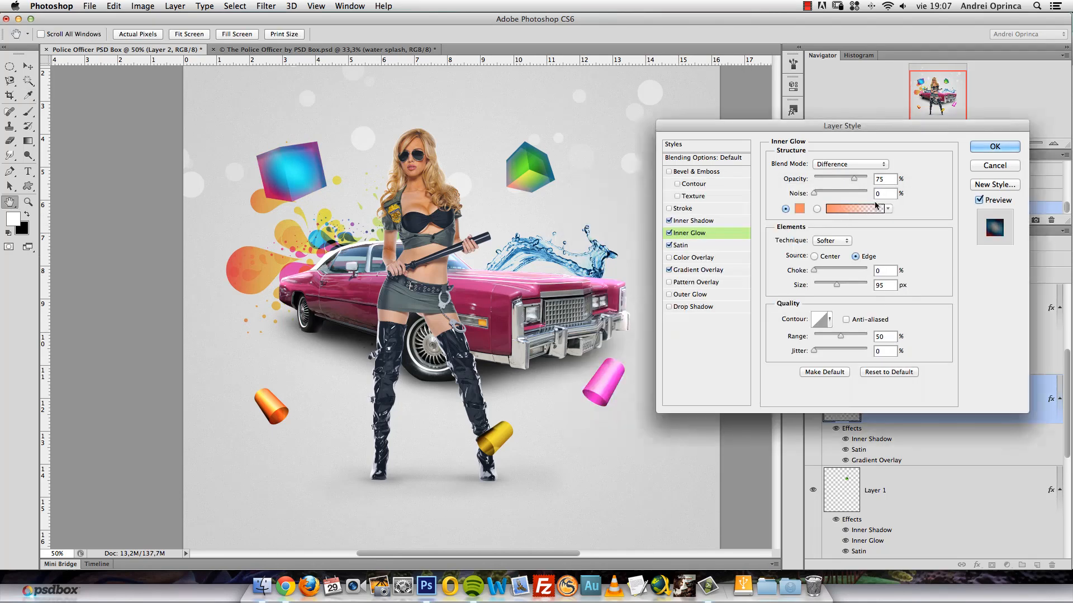
left_click(848, 164)
left_click(831, 173)
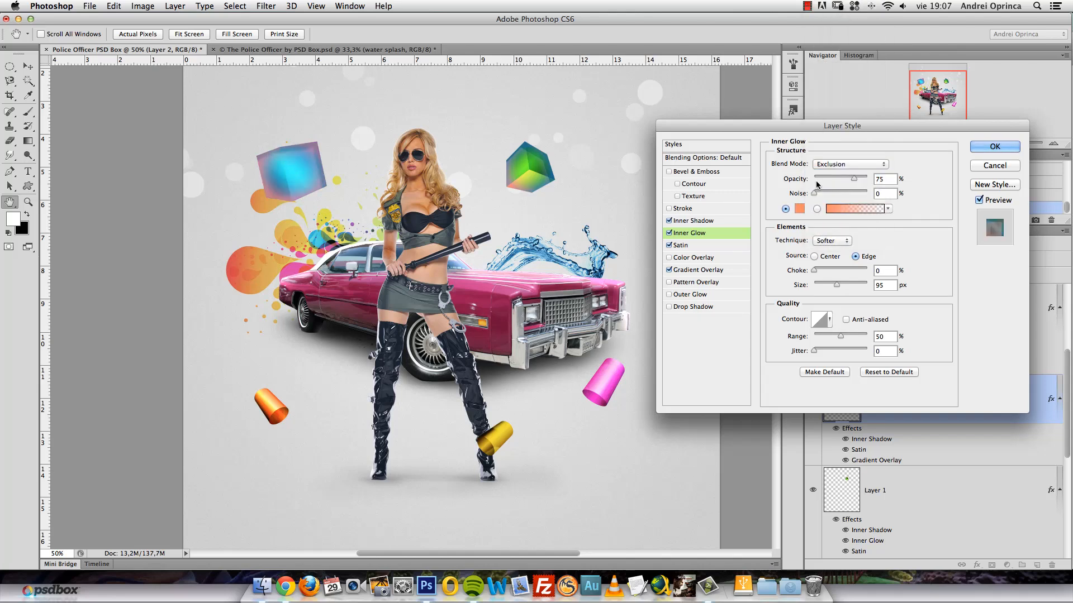
left_click(694, 275)
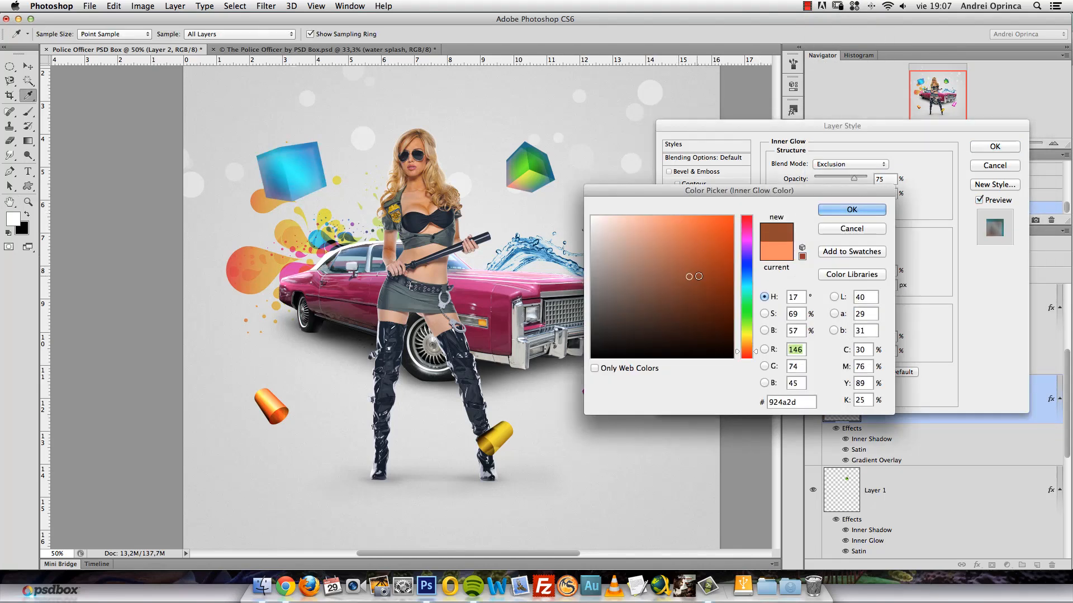
left_click_drag(695, 276, 749, 228)
left_click(750, 247)
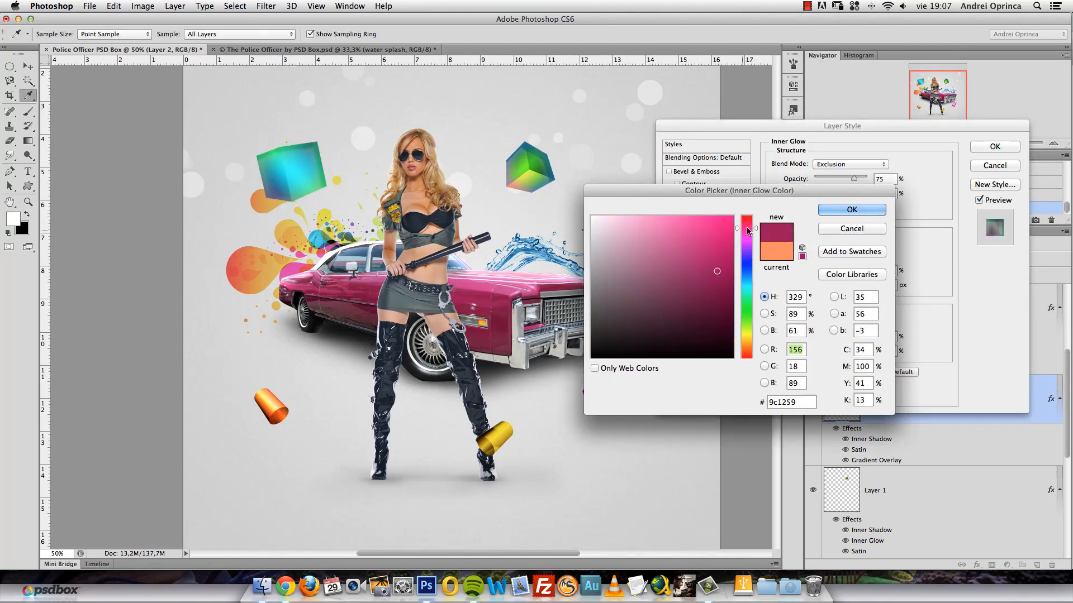
left_click(715, 234)
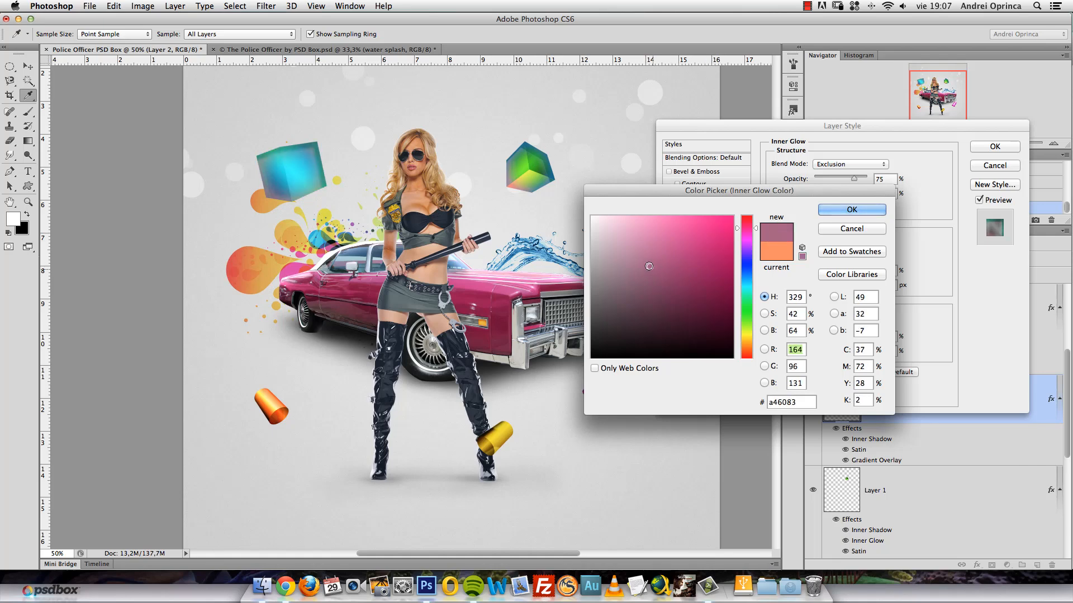
left_click(695, 313)
left_click(615, 267)
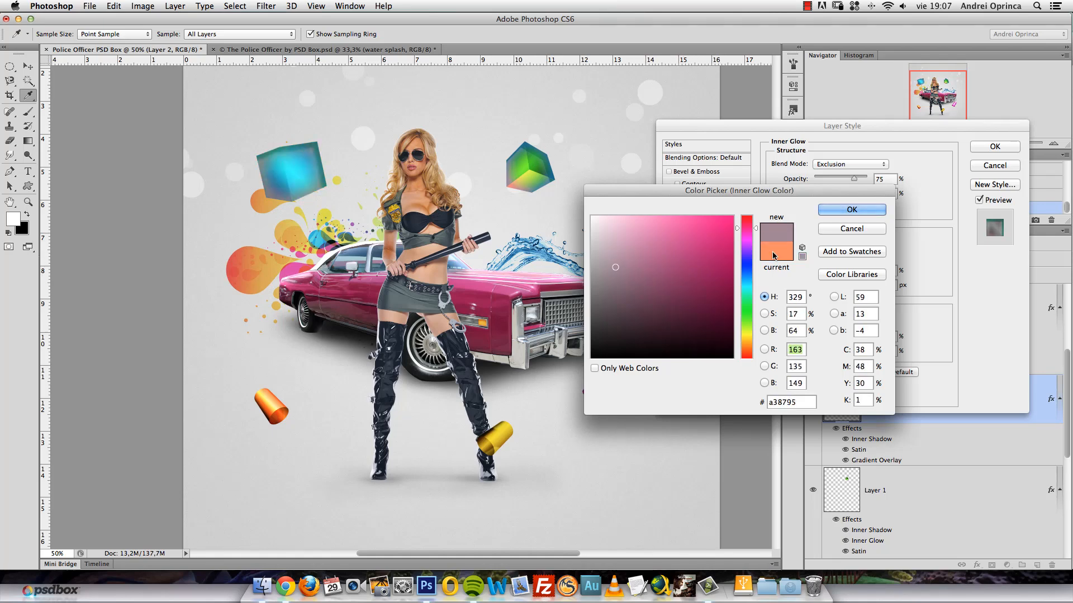
left_click(838, 229)
Turn off Layer 2's inner glow and apply the layer style.
left_click(669, 233)
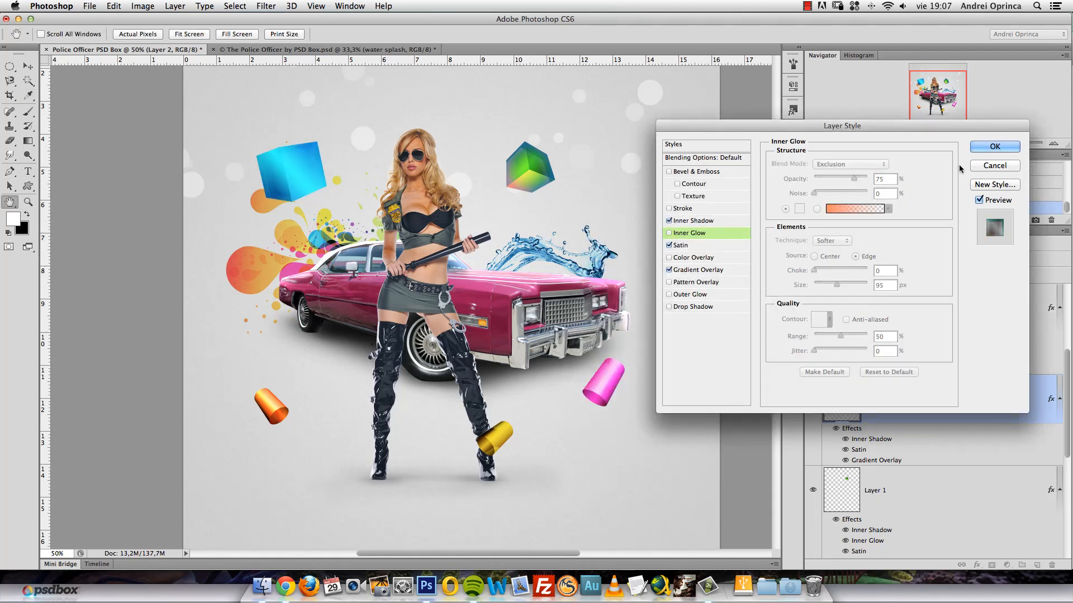
left_click(993, 147)
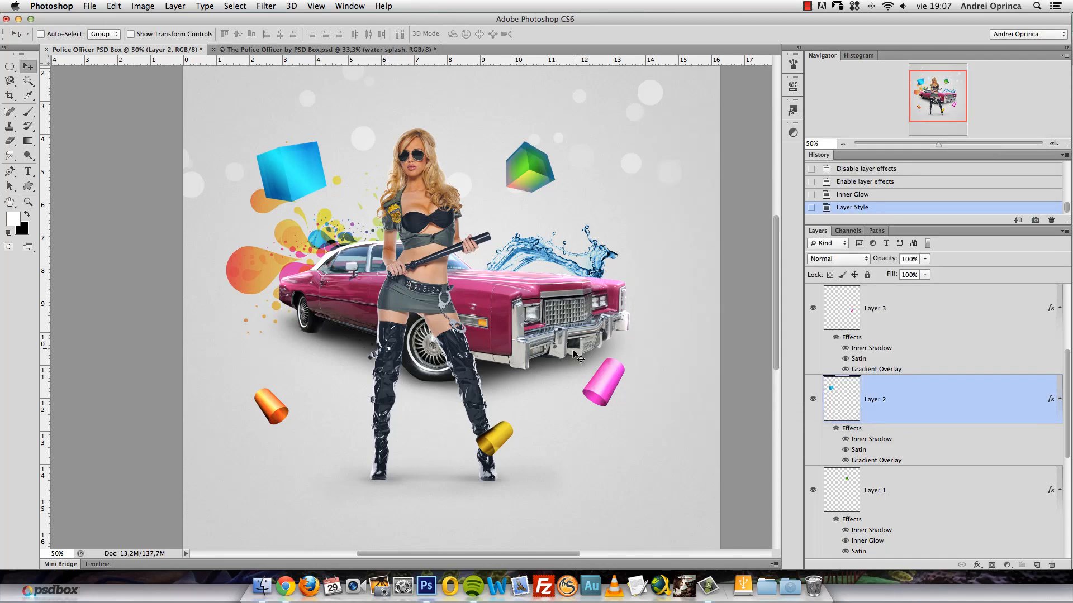
Open the stock image British_Police_Sergeant_Cap_04_by_Zeds_Stock.jpg.
key("super+o")
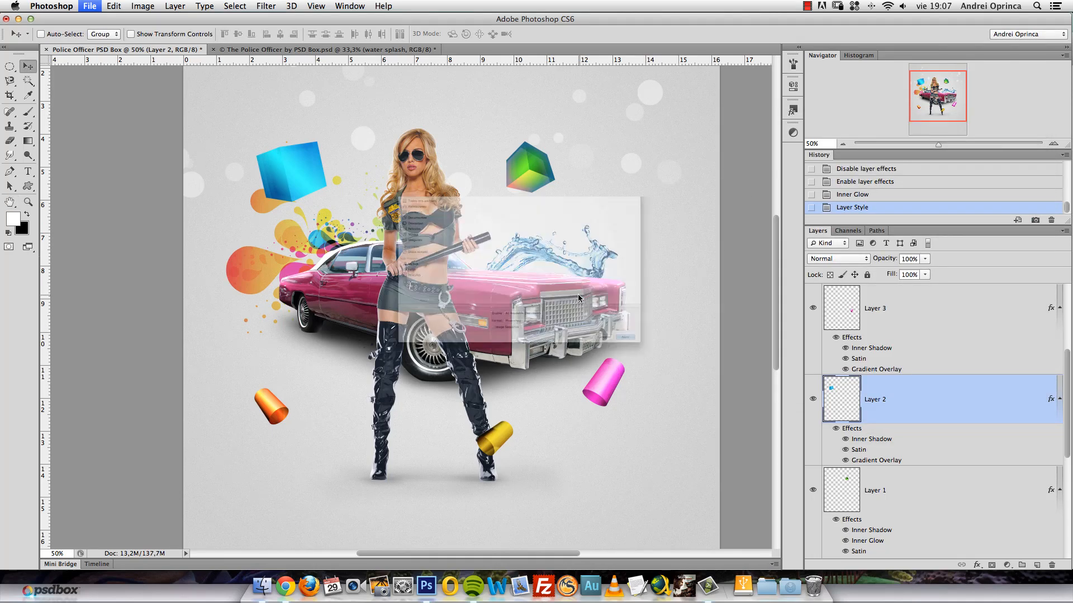
left_click(606, 115)
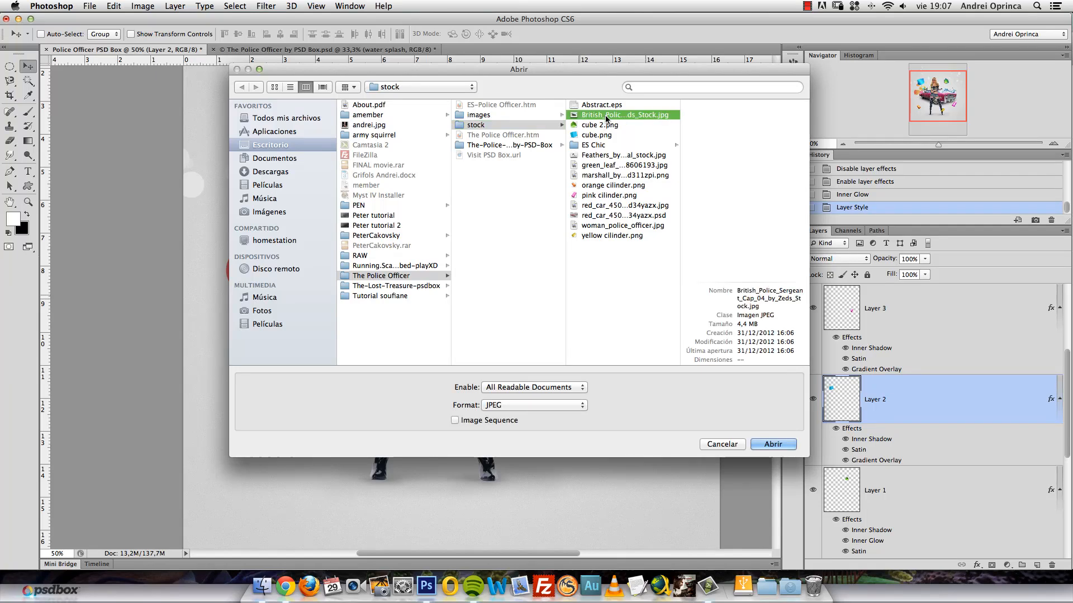
left_click(768, 444)
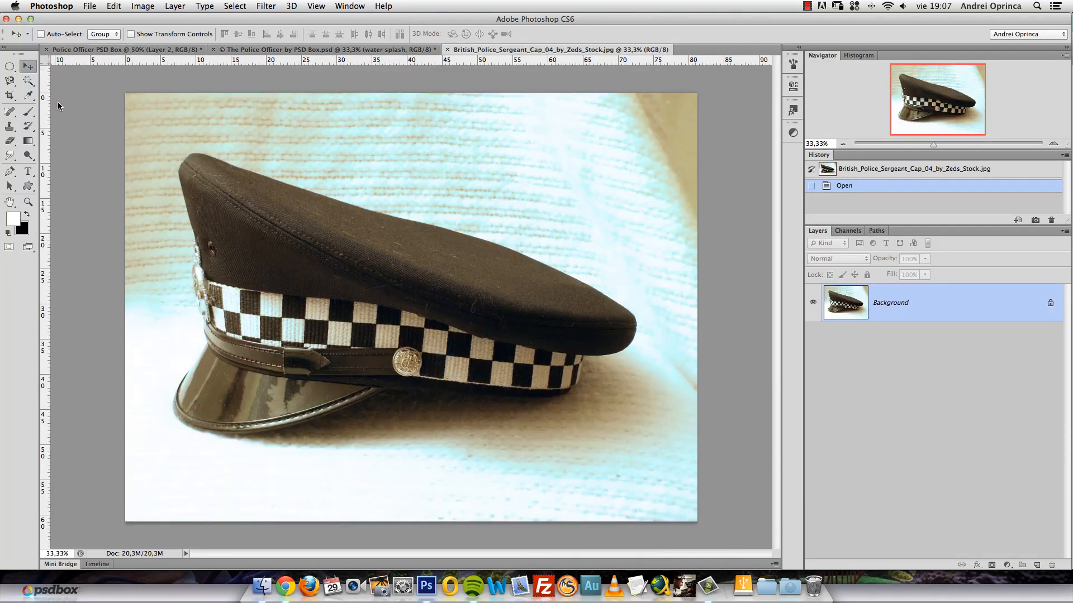
Select the police cap with the Quick Selection tool, subtracting stray background areas with a brush size of 80.
left_click_drag(28, 80, 73, 82)
mouse_move(196, 165)
left_mouse_down()
mouse_move(447, 304)
mouse_move(566, 352)
mouse_move(530, 377)
mouse_move(447, 383)
mouse_move(313, 344)
mouse_move(223, 392)
mouse_move(187, 394)
mouse_move(204, 363)
mouse_move(200, 378)
left_mouse_up()
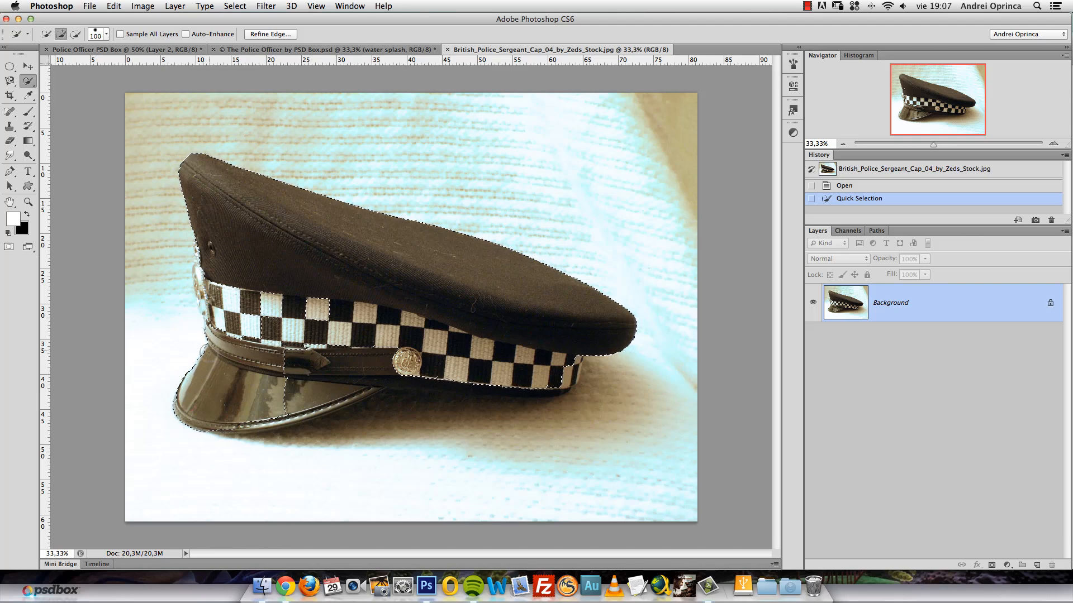
mouse_move(308, 395)
left_mouse_down()
mouse_move(300, 404)
mouse_move(355, 382)
mouse_move(298, 412)
mouse_move(226, 426)
mouse_move(313, 429)
left_mouse_up()
key("bracketleft")
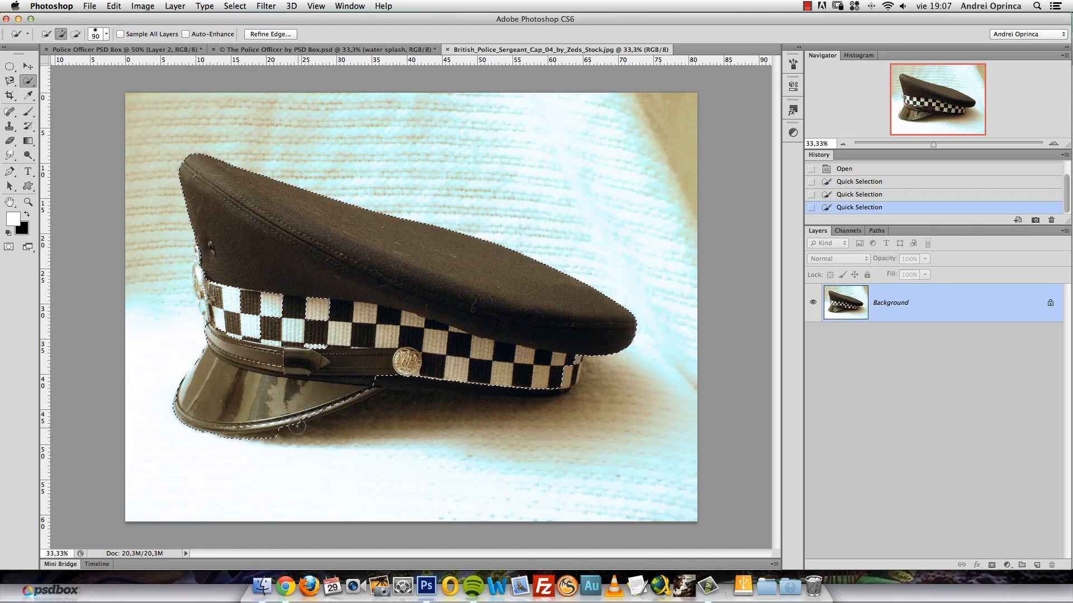
key("bracketleft")
left_click(288, 433, "alt")
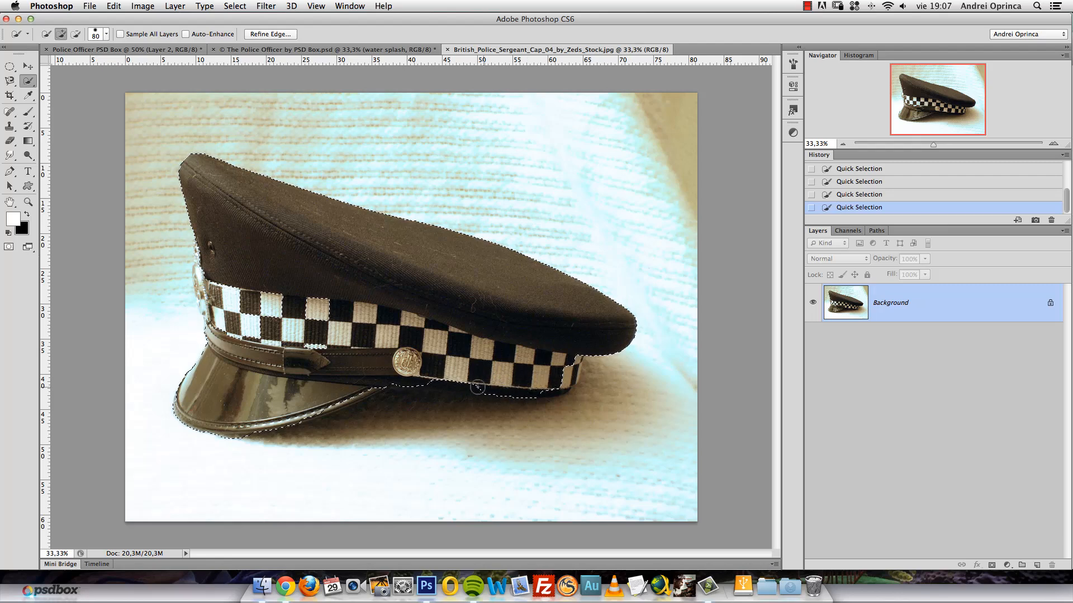
key("alt")
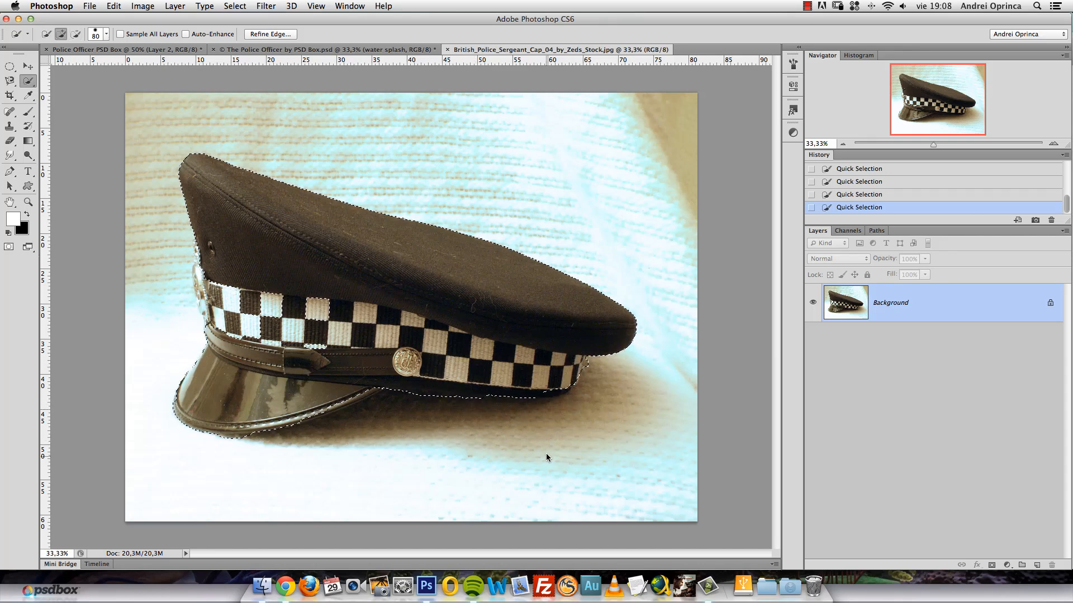
key("alt")
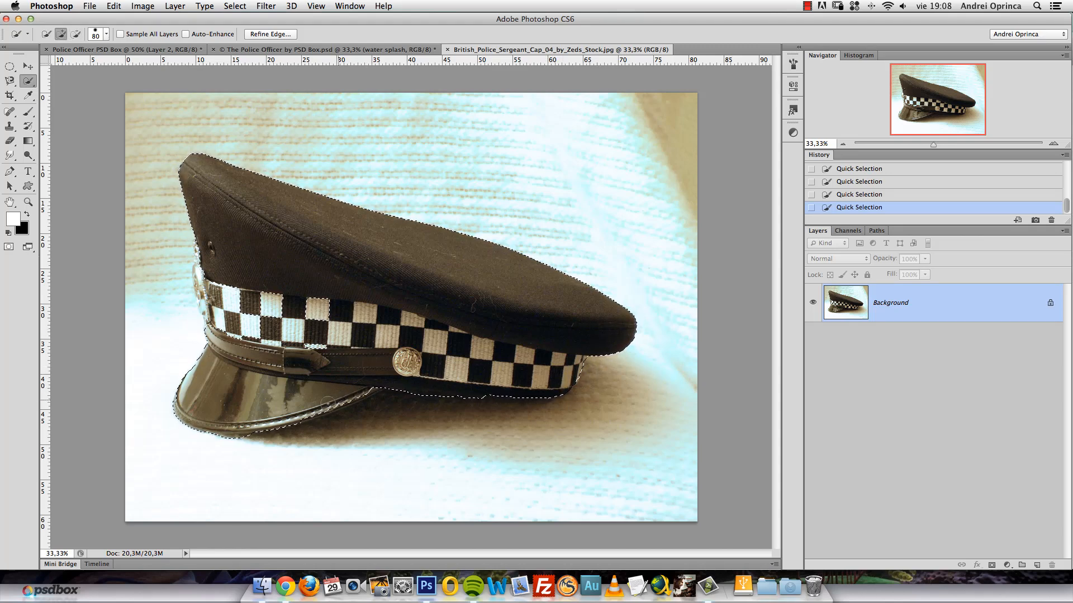
Clean up the selection along the lower edge of the visor and hatband, using a Quick Selection brush size of 50.
left_click_drag(331, 404, 356, 396)
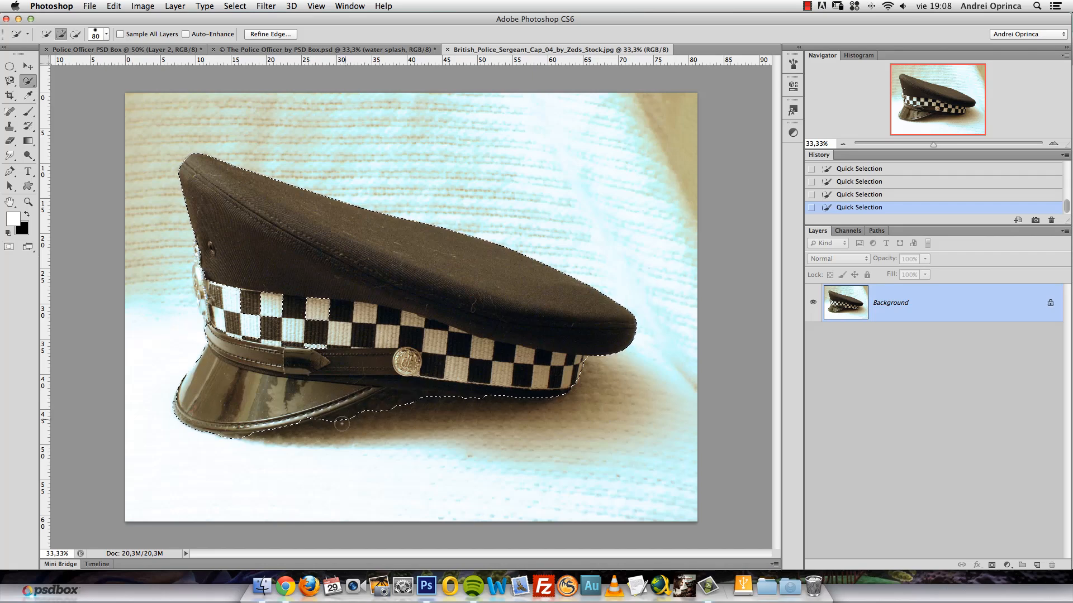
left_click(367, 415, "super")
left_click(367, 413, "super")
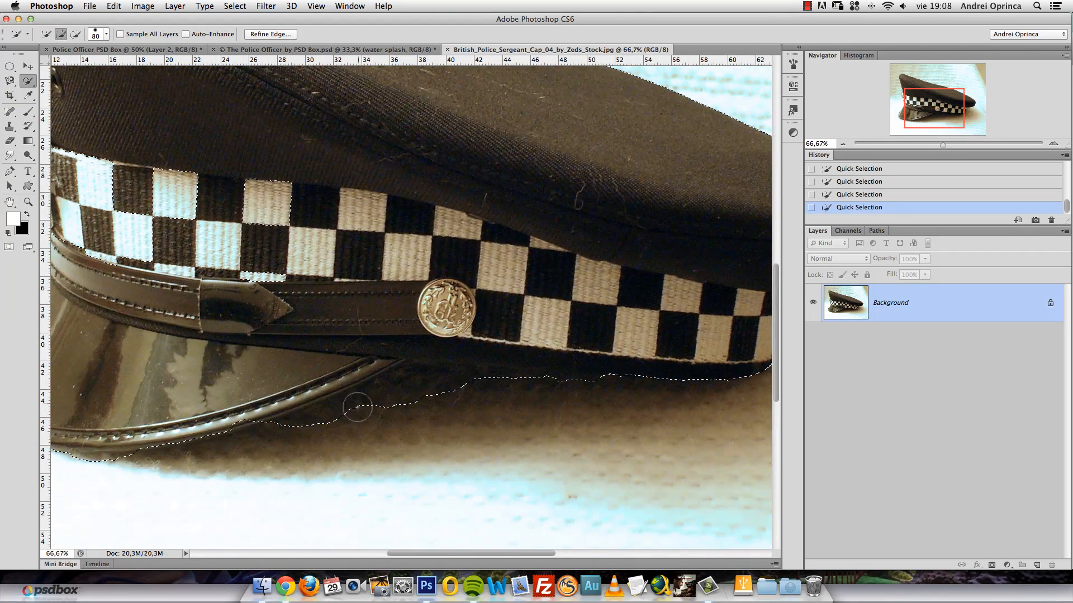
key("bracketleft")
key("bracketleft")
key("bracketleft")
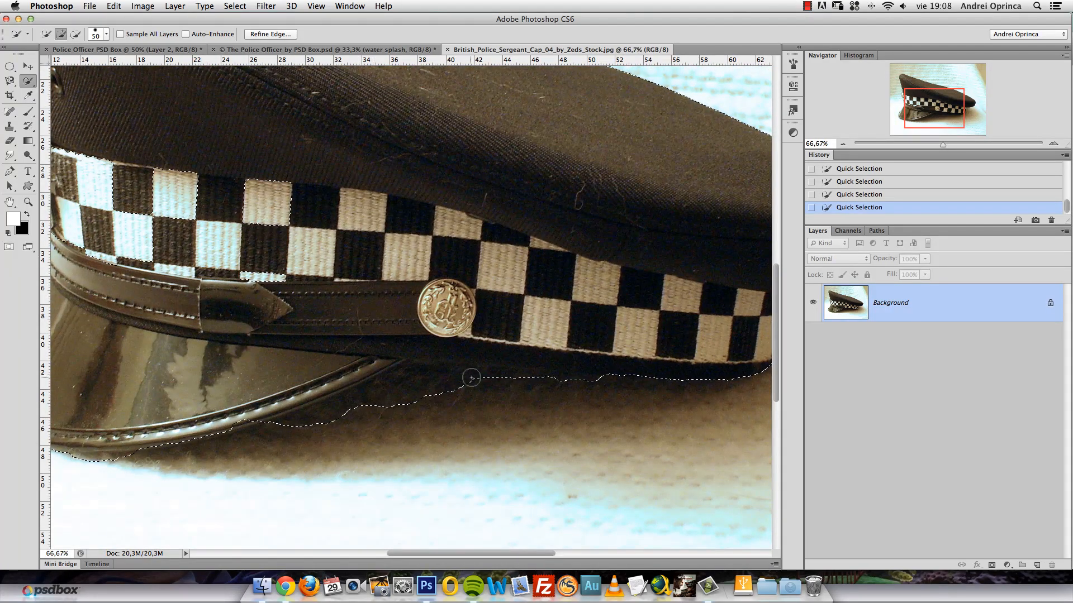
key("alt")
mouse_move(411, 385)
left_mouse_down()
mouse_move(263, 443)
mouse_move(333, 411)
left_mouse_up()
key("alt")
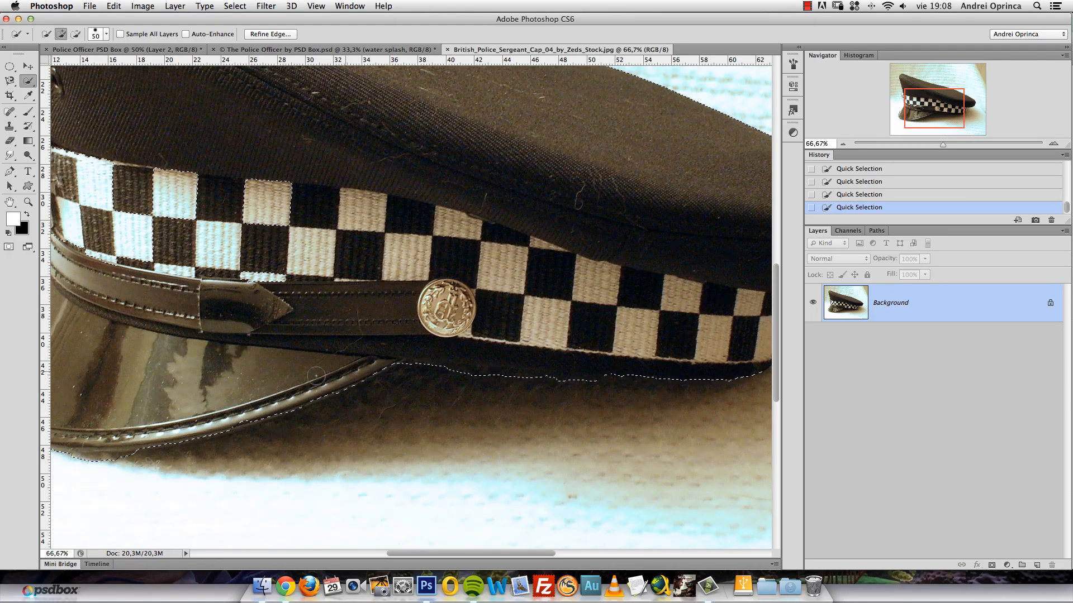
Preview the cap selection against black in Refine Edge to check for missing areas.
key("super+minus")
key("super+minus")
key("super+minus")
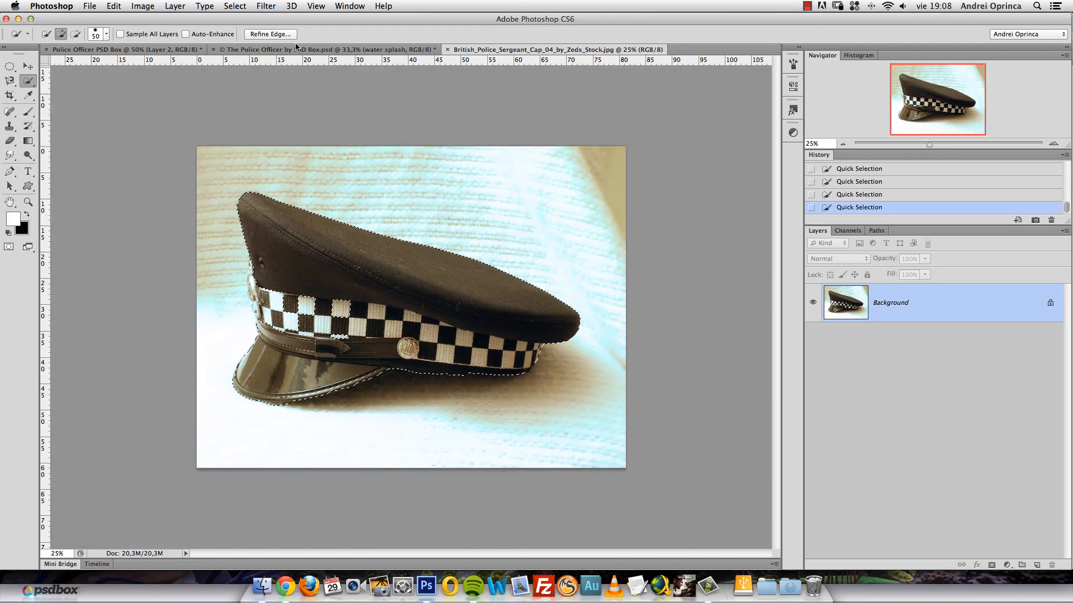
left_click(269, 33)
left_click(726, 422)
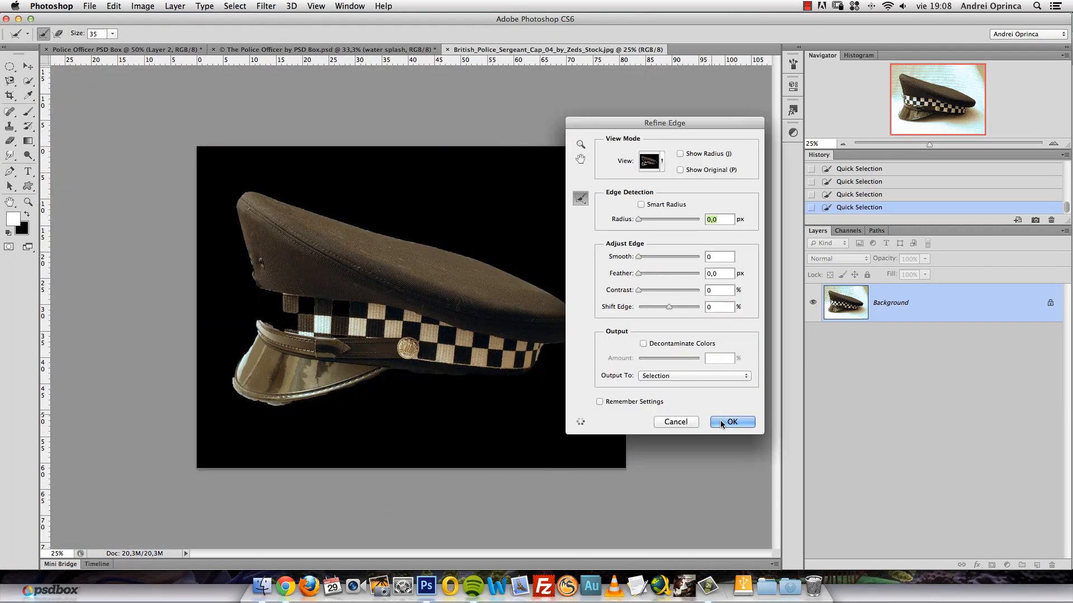
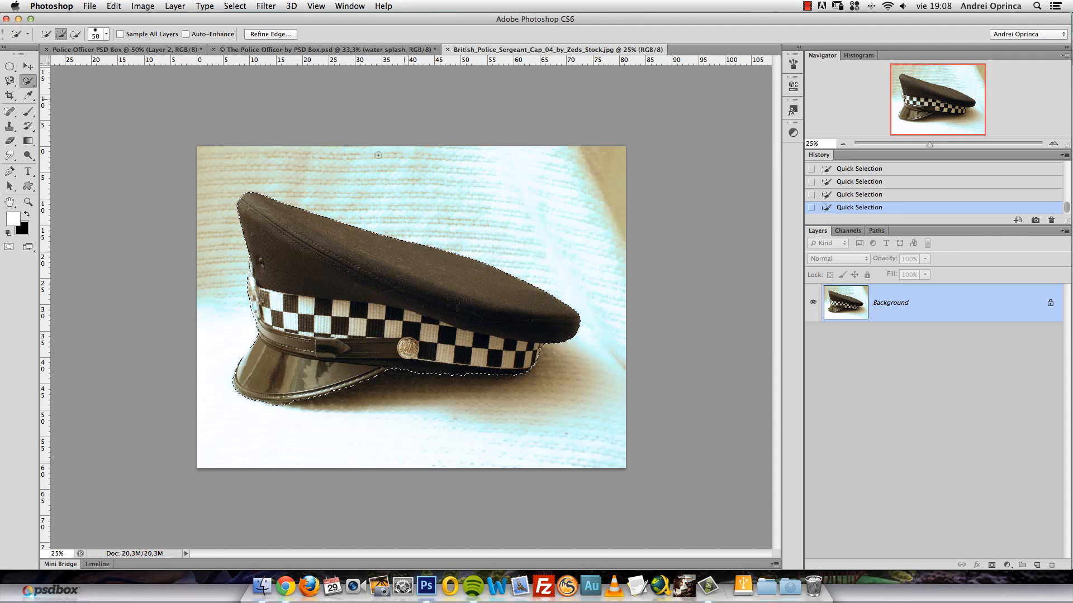
Refine the cap selection with smooth 23, feather 4 px, contrast 36% and shift edge -16%, and output it as a layer mask.
left_click(270, 33)
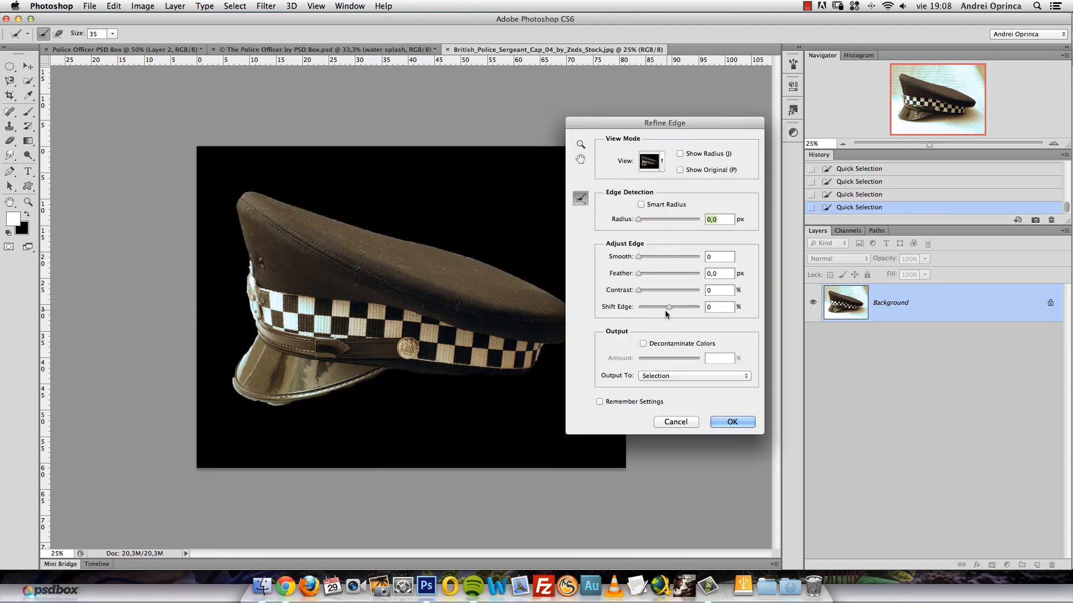
left_click_drag(668, 306, 652, 260)
left_click(715, 378)
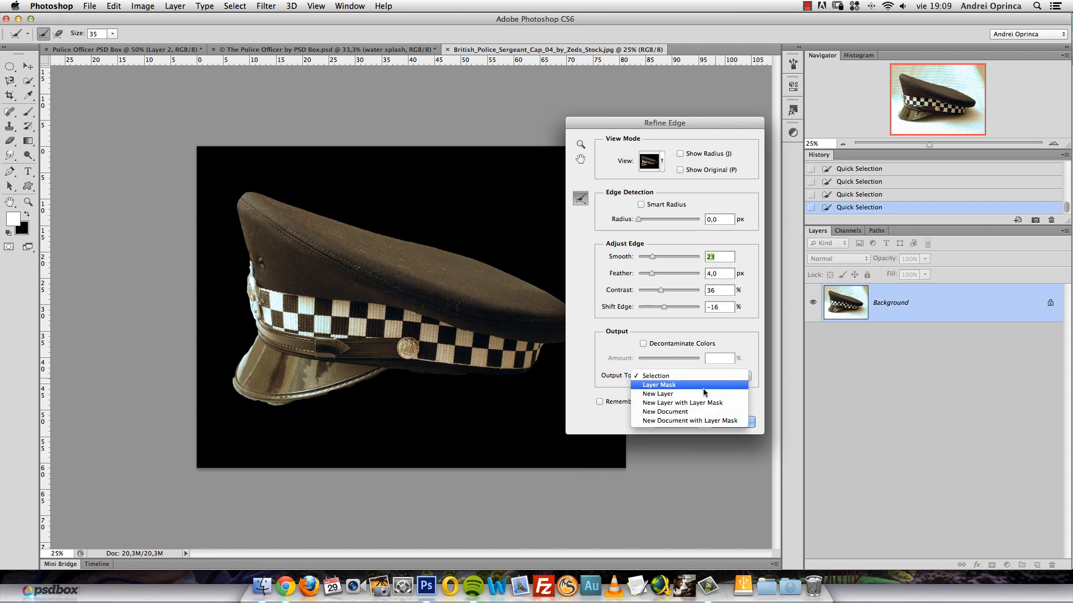
left_click(690, 390)
left_click(739, 420)
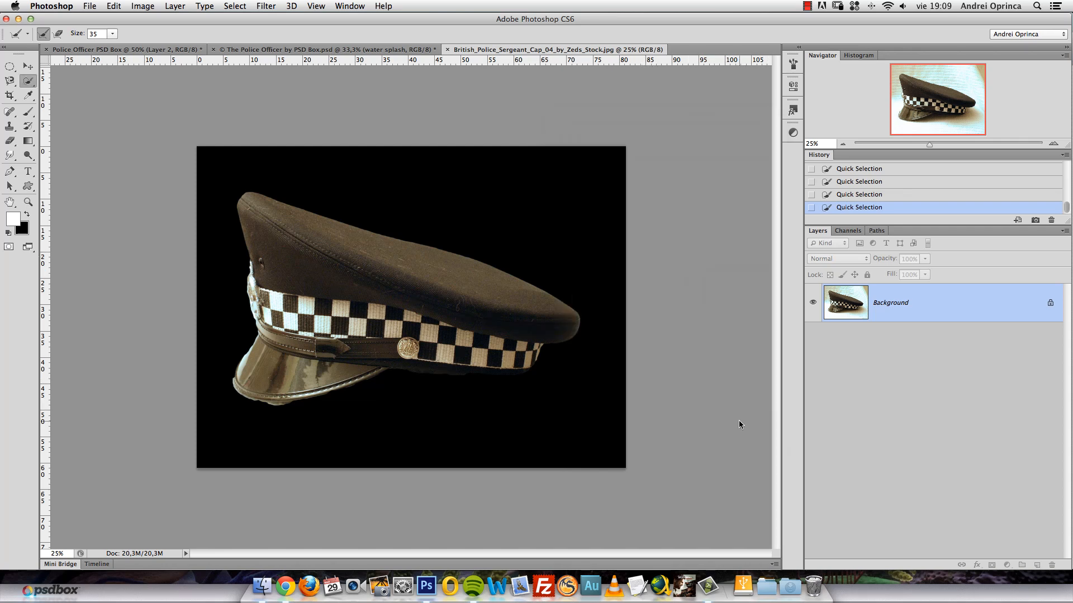
Apply the cap layer's mask permanently and copy the entire canvas.
right_click(898, 302)
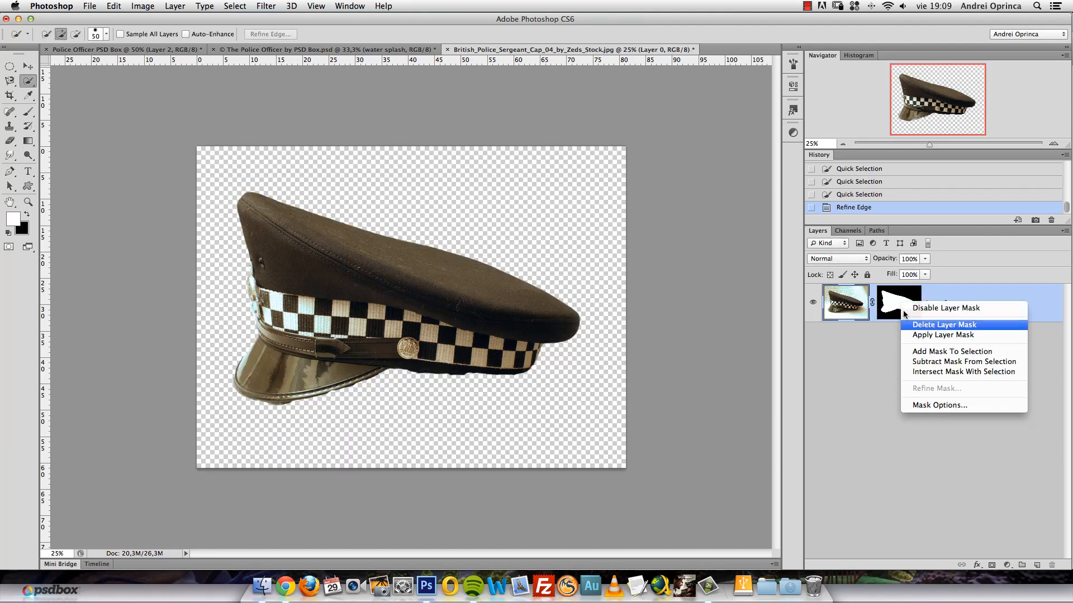
left_click(920, 337)
key("super+a")
key("super+c")
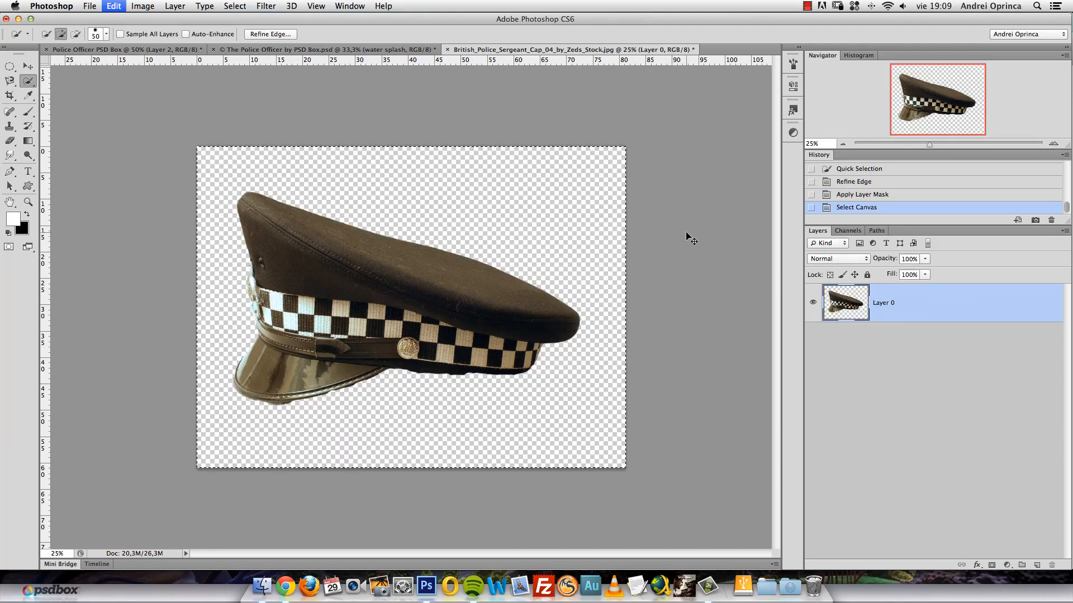
Switch to the Police Officer PSD Box document and collapse the effects lists of Layers 4, 3, 2 and 1.
left_click(174, 49)
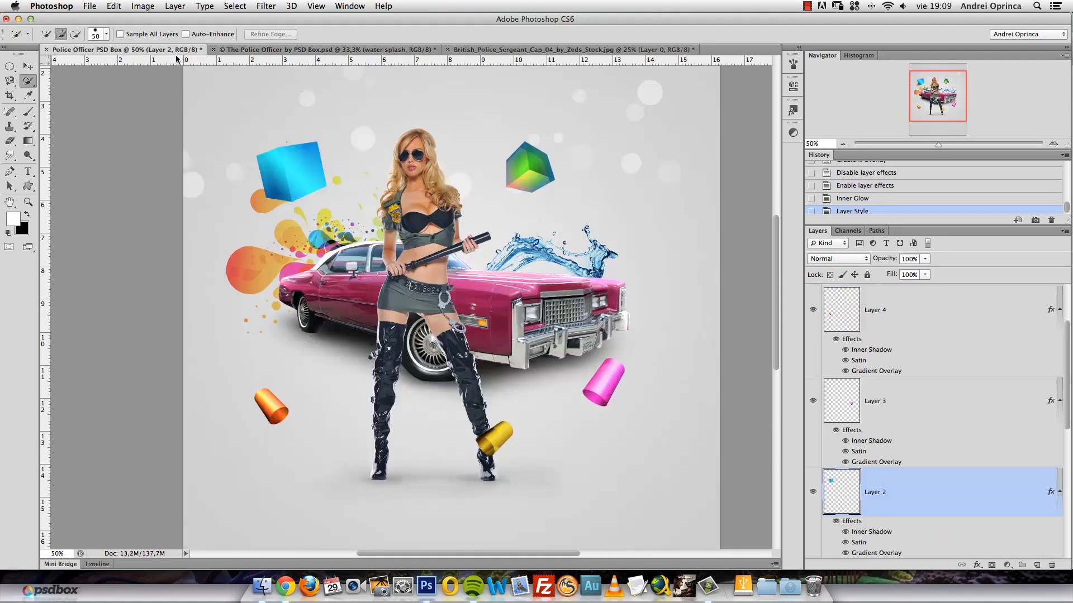
left_click(1059, 307)
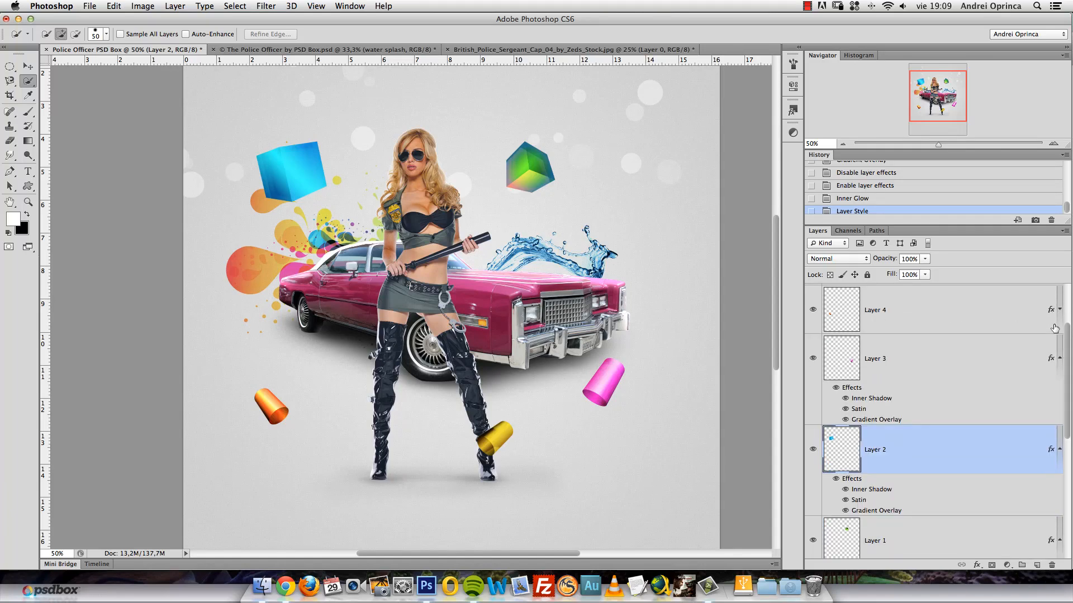
left_click(1059, 358)
left_click(1058, 407)
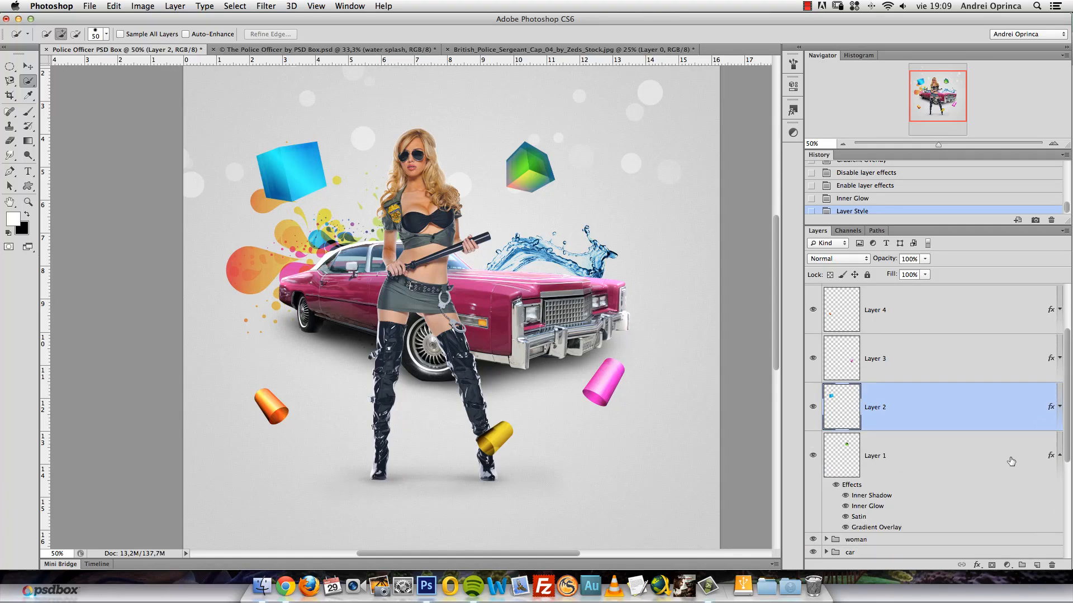
left_click(1062, 449)
Group Layer 1 through Layer 5 and name the group "3D shapes".
left_click(1038, 449)
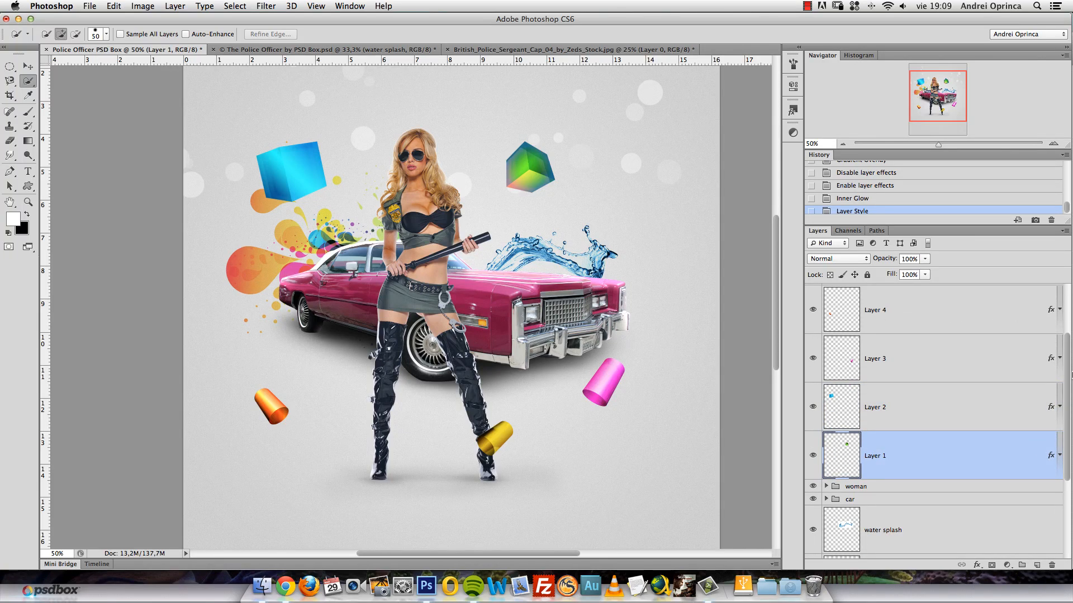
scroll(984, 346, "up", 3)
left_click(975, 310, "shift")
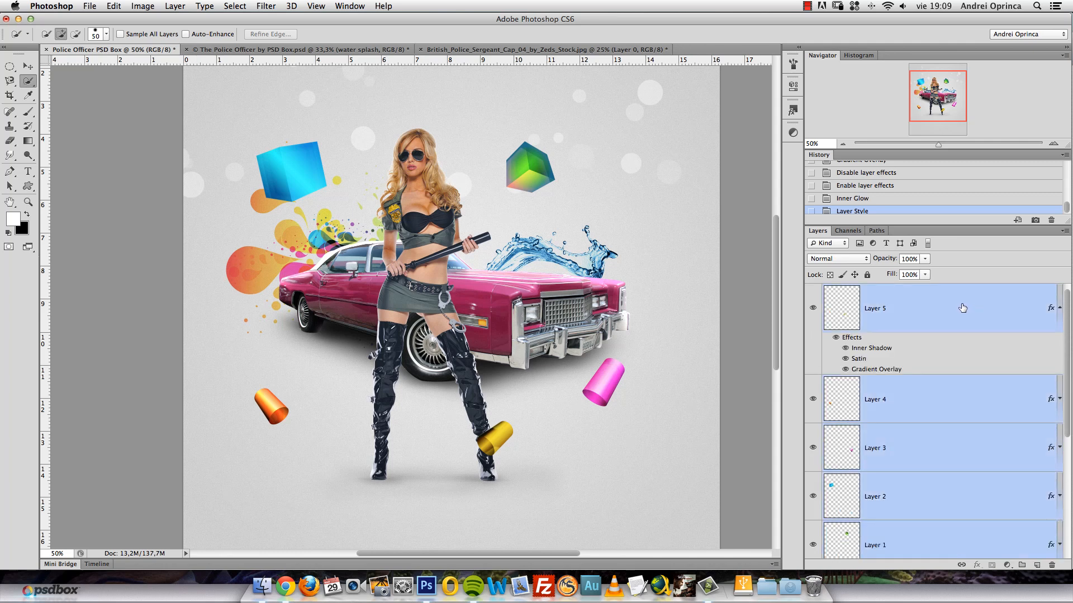
key("super+g")
double_click(855, 291)
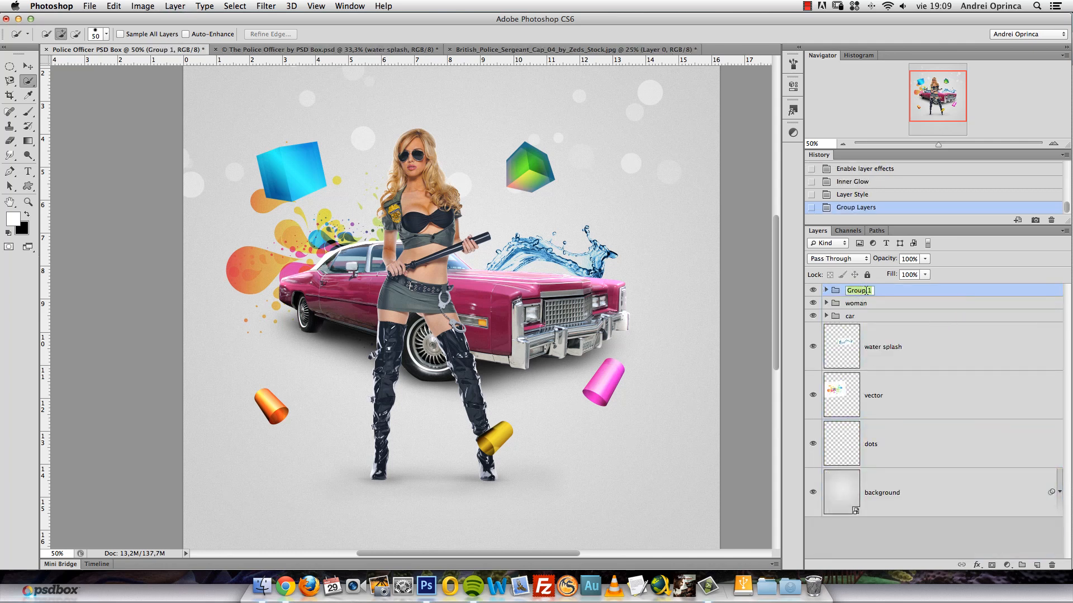
type("3D shapes")
key("Return")
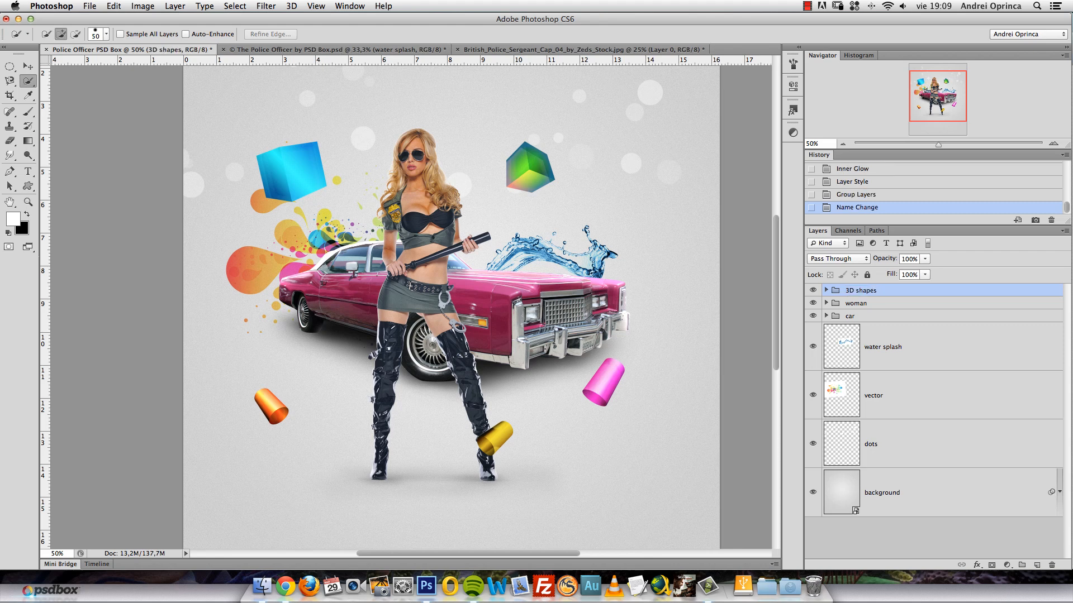
Create a new layer above the 3D shapes group and paste the cut-out cap into it.
left_click(1037, 565)
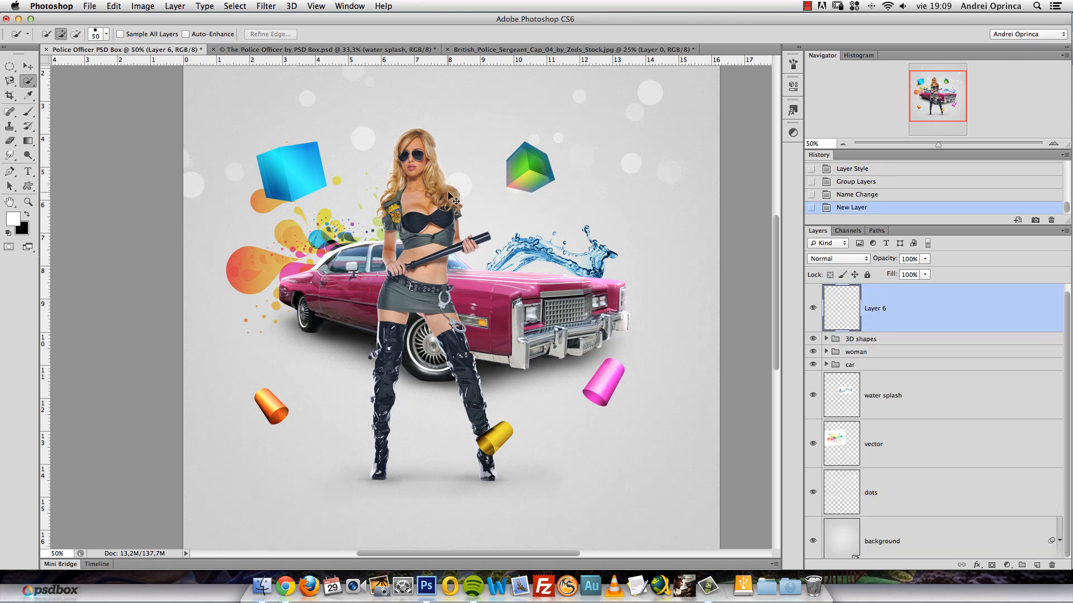
key("super+v")
key("super+minus")
key("super+minus")
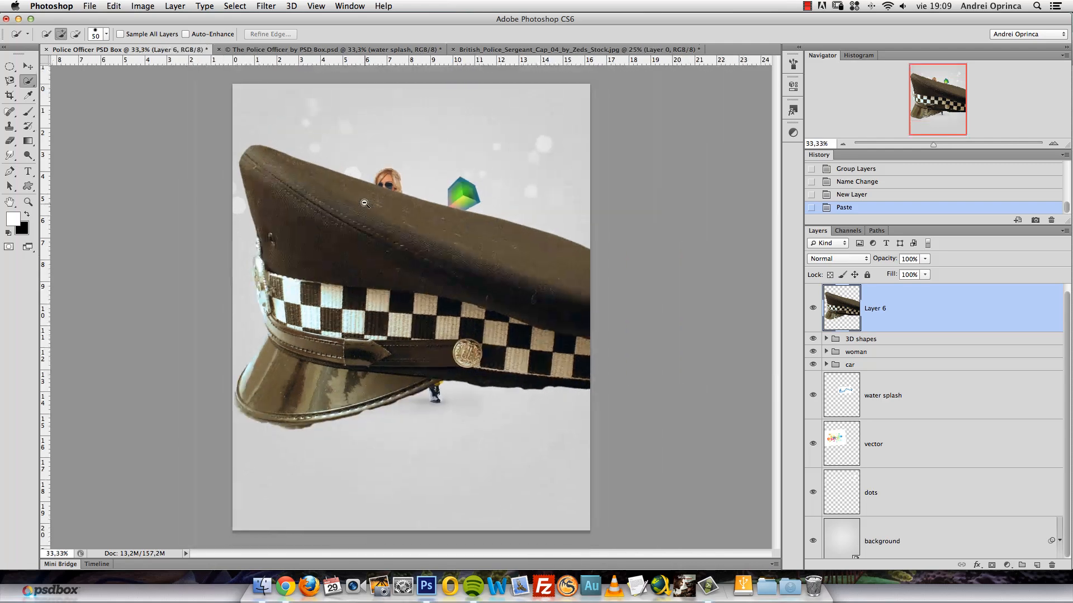
Scale the pasted cap down to about 6% and place it between the woman and the green cube.
key("super+t")
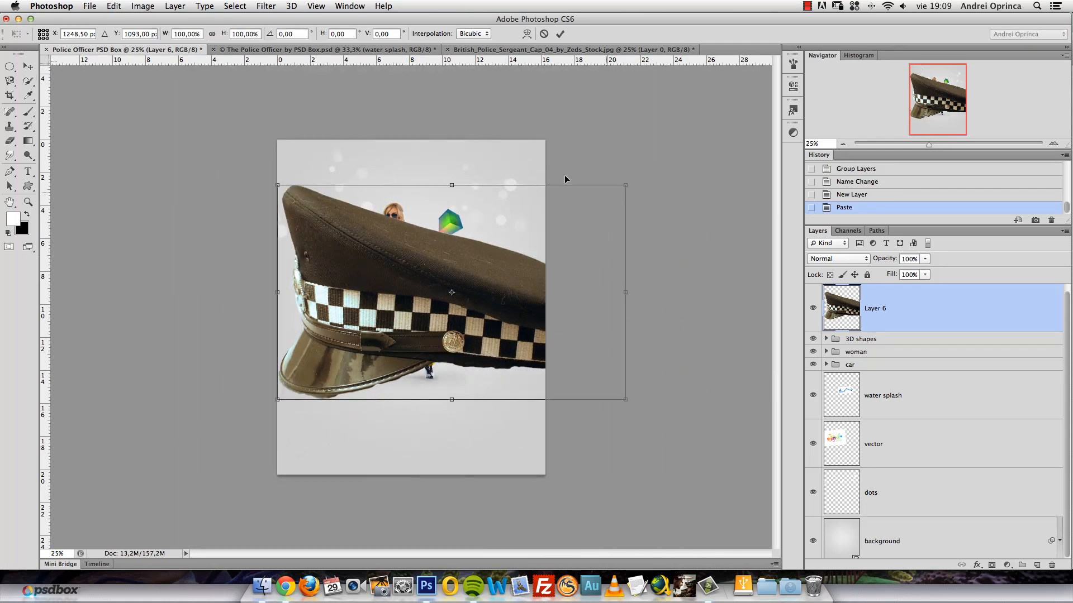
left_click_drag(627, 185, 336, 364)
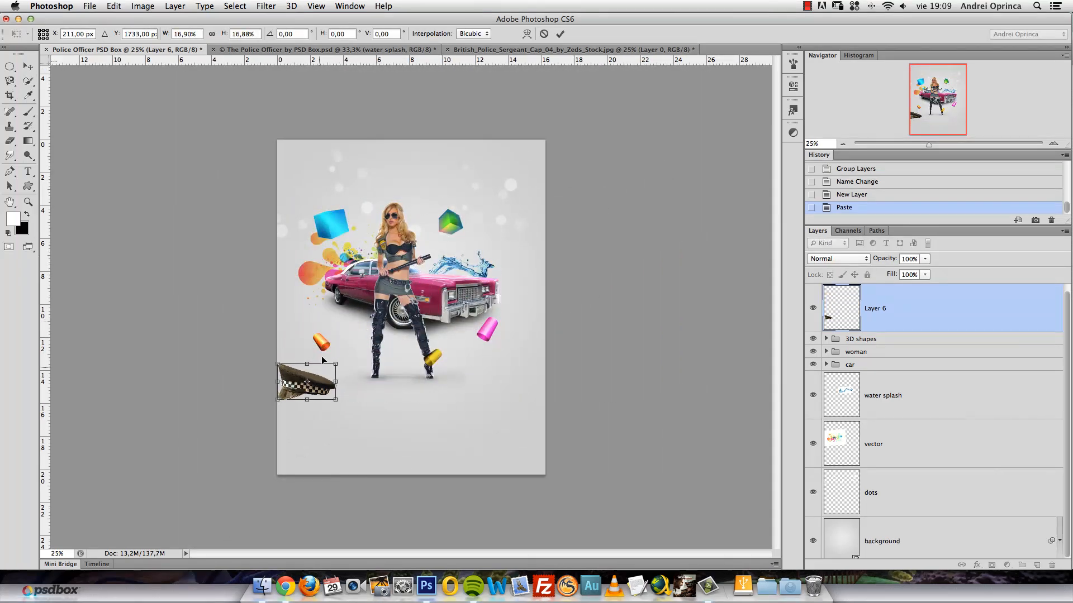
left_click_drag(296, 399, 432, 206)
right_click(441, 209)
key("Escape")
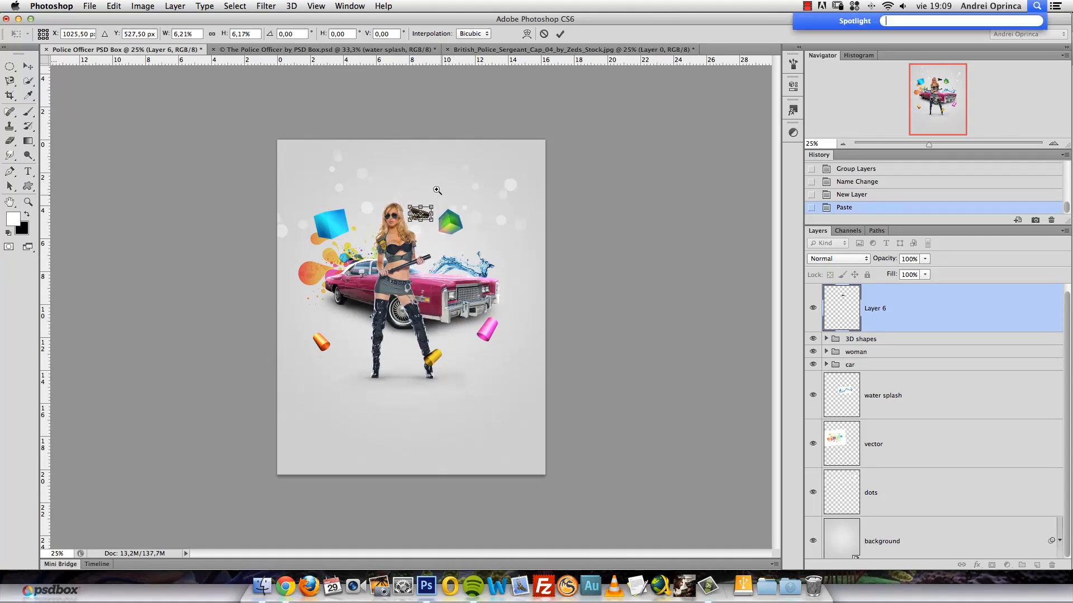
key("super+plus")
mouse_move(468, 141)
left_mouse_down()
mouse_move(474, 166)
mouse_move(443, 184)
mouse_move(420, 240)
left_mouse_up()
key("Return")
key("w")
key("v")
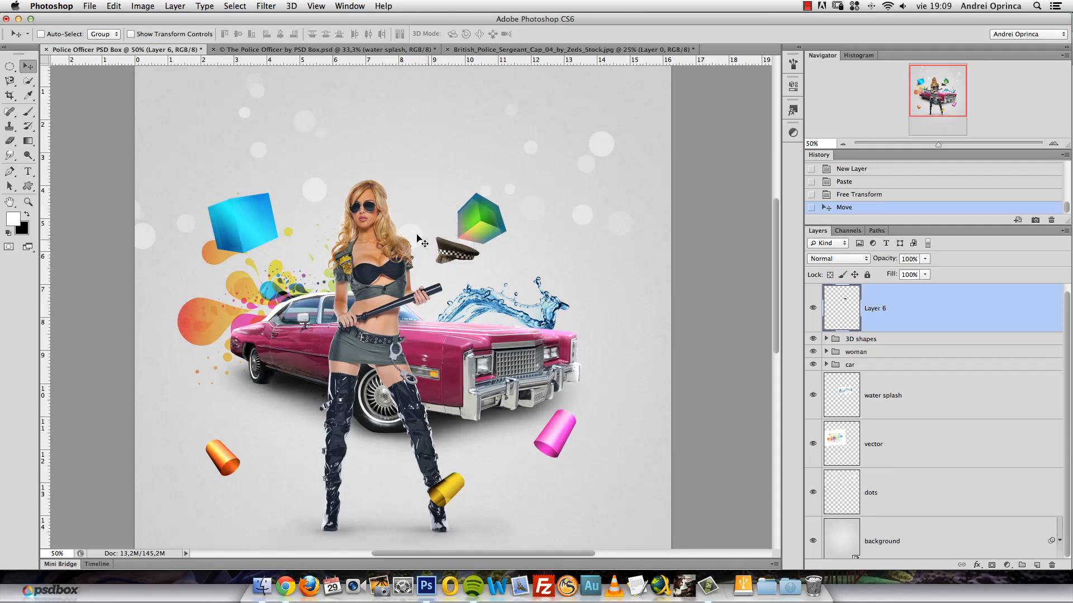
Flip the cap horizontally, rotate it nearly upright and move it between the woman's boots and the pink cylinder.
key("super+t")
right_click(458, 237)
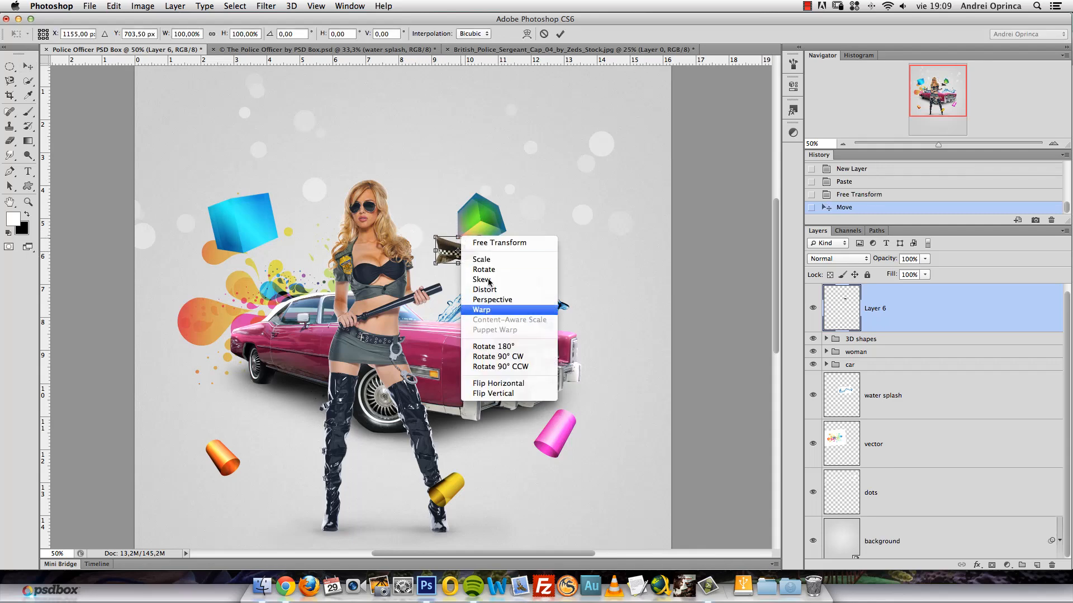
left_click(506, 377)
left_click_drag(507, 246, 489, 443)
key("Return")
scroll(561, 312, "down", 5)
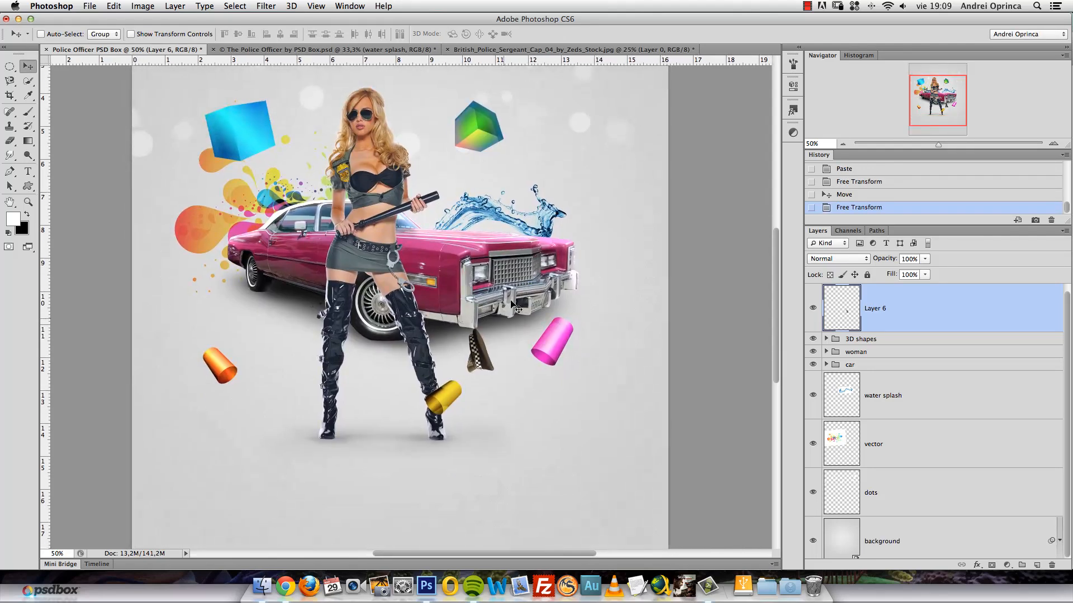
left_click_drag(485, 349, 510, 370)
Use Color Balance on the cap to shift its midtones slightly toward cyan and its shadows slightly toward blue.
key("super+space")
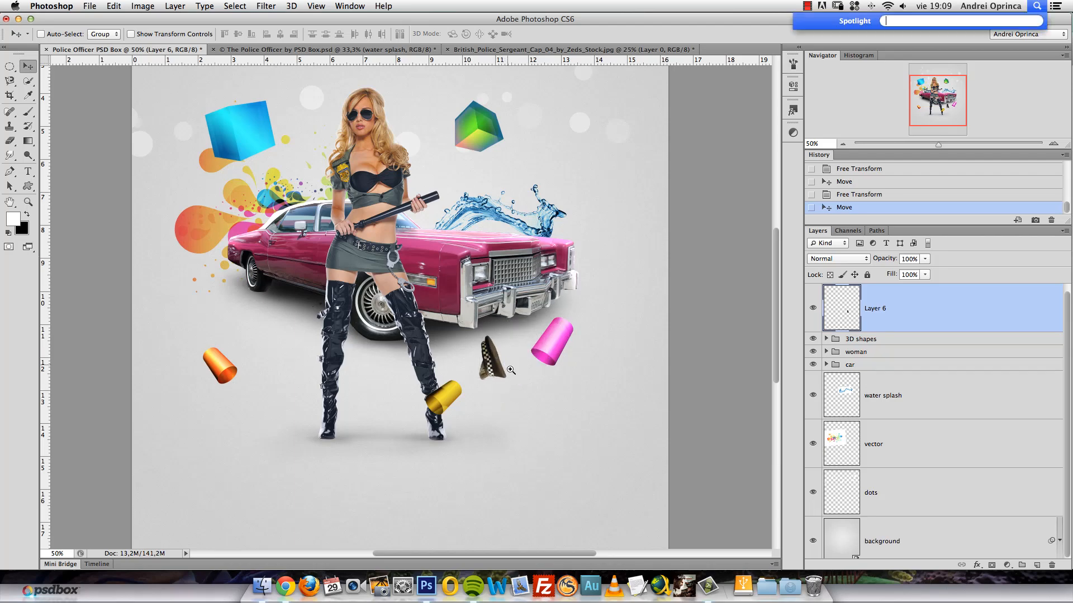
left_click(511, 370)
left_click(509, 358)
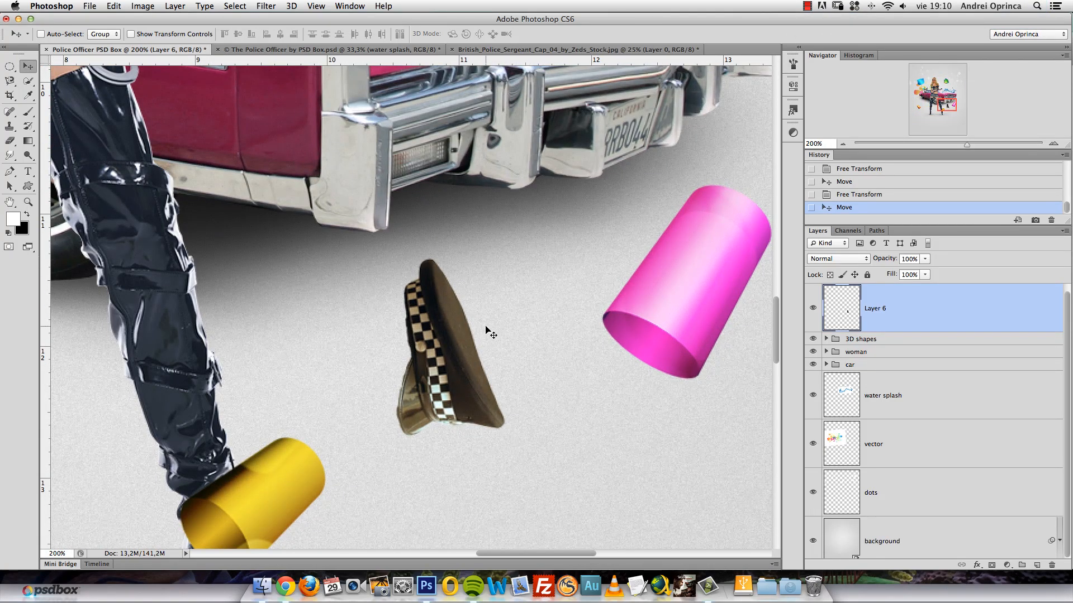
key("super+b")
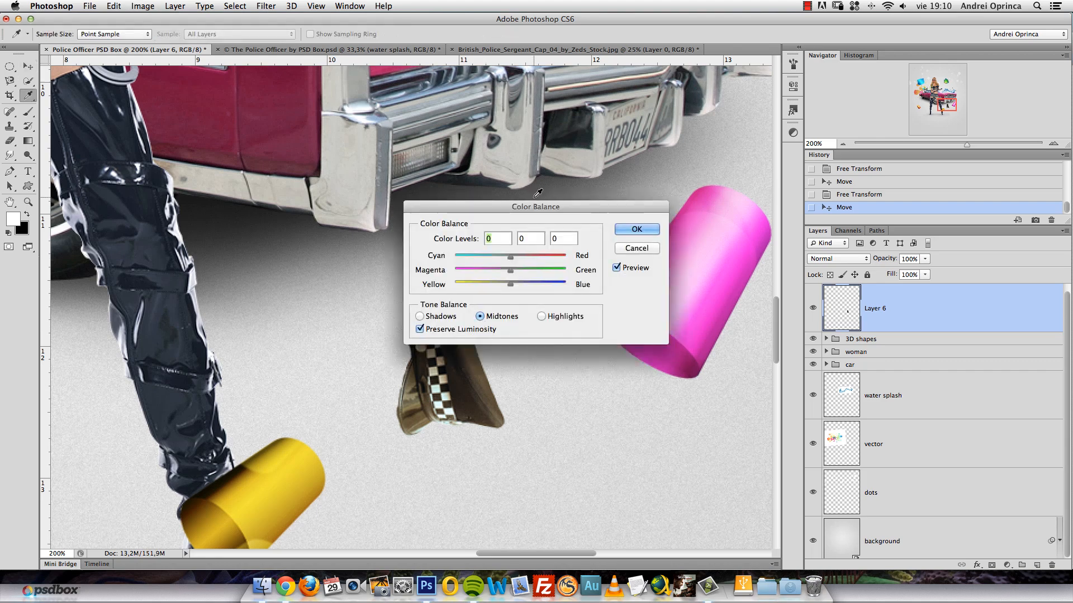
left_click_drag(505, 202, 695, 210)
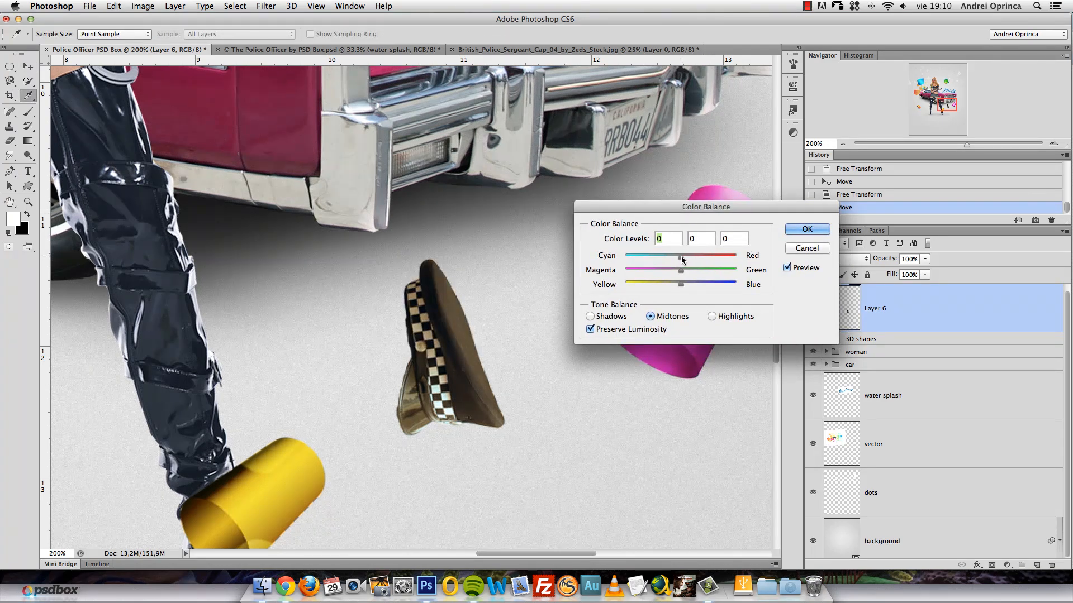
mouse_move(681, 257)
left_mouse_down()
mouse_move(669, 257)
mouse_move(689, 284)
mouse_move(677, 257)
left_mouse_up()
left_click(590, 316)
mouse_move(680, 283)
left_mouse_down()
mouse_move(678, 257)
mouse_move(685, 285)
left_mouse_up()
key("Return")
key("v")
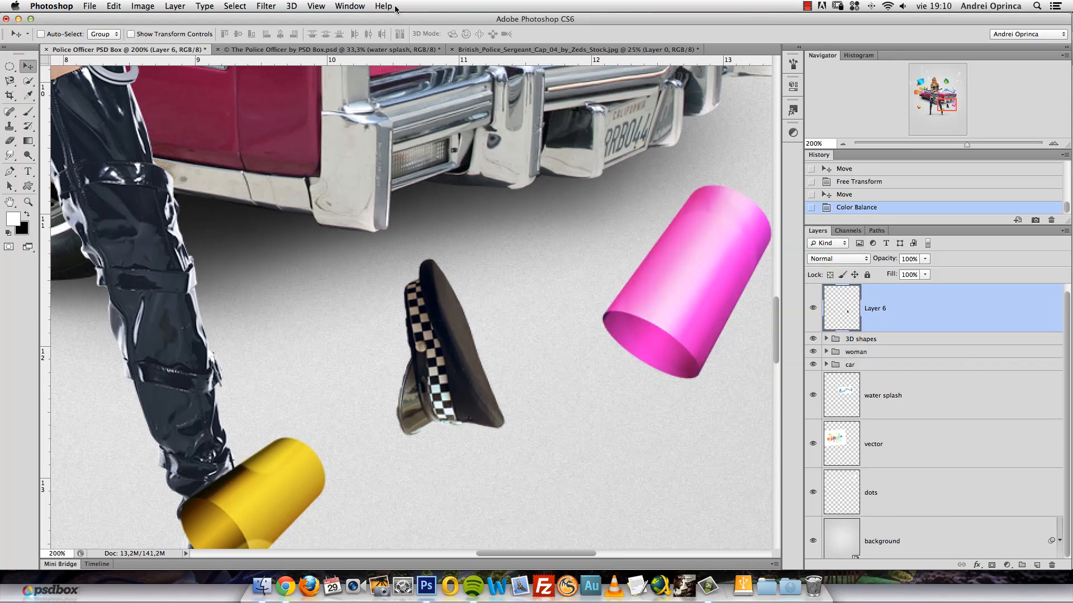
Apply a Motion Blur to the cap with an angle of 90° and a distance of 5 pixels.
left_click(259, 11)
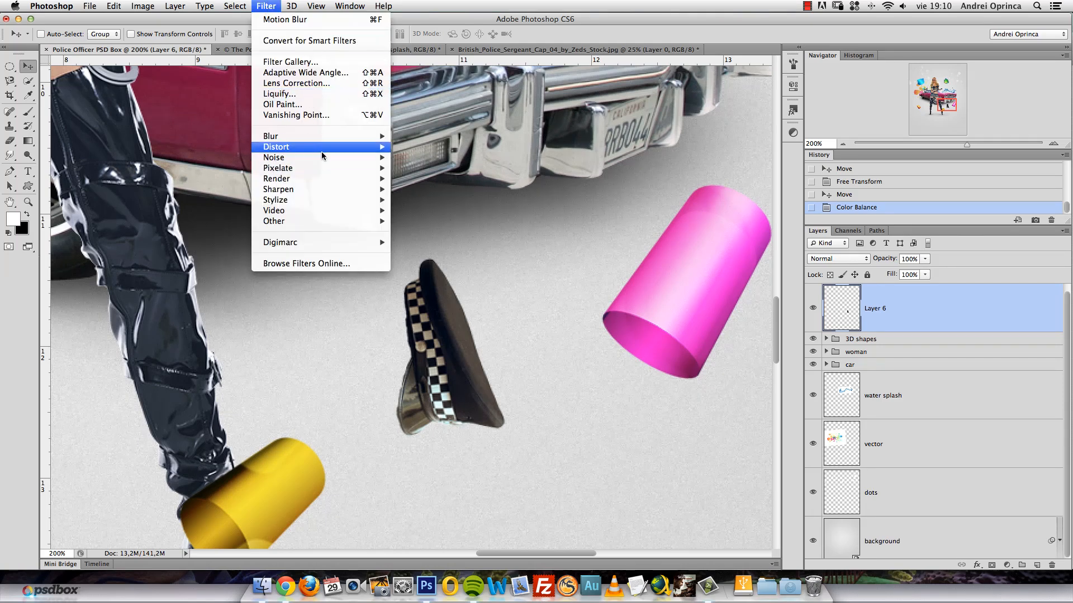
mouse_move(324, 138)
left_click(428, 242)
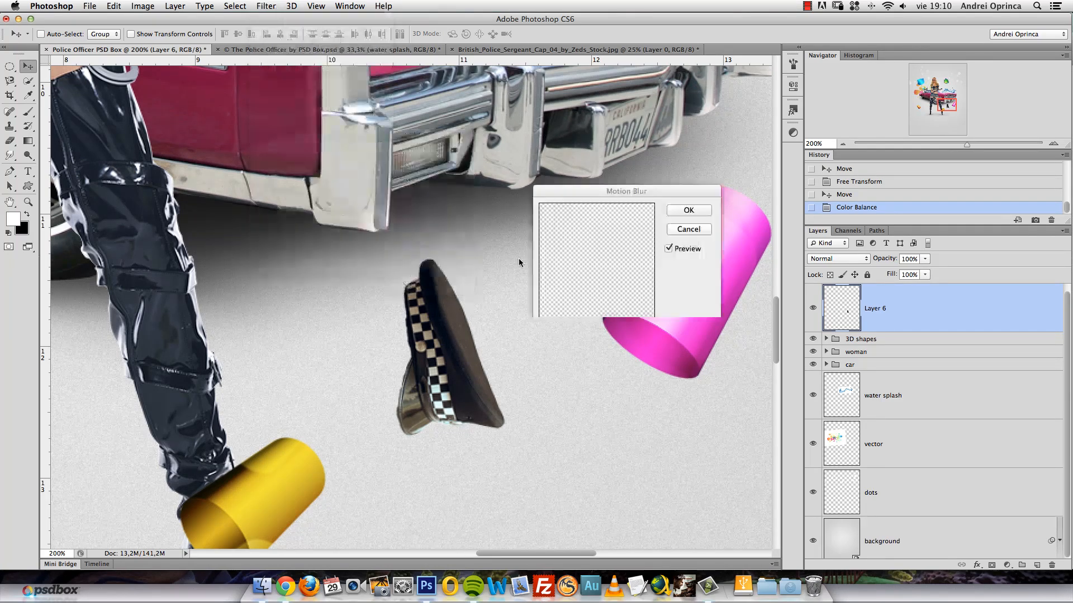
left_click_drag(636, 351, 637, 324)
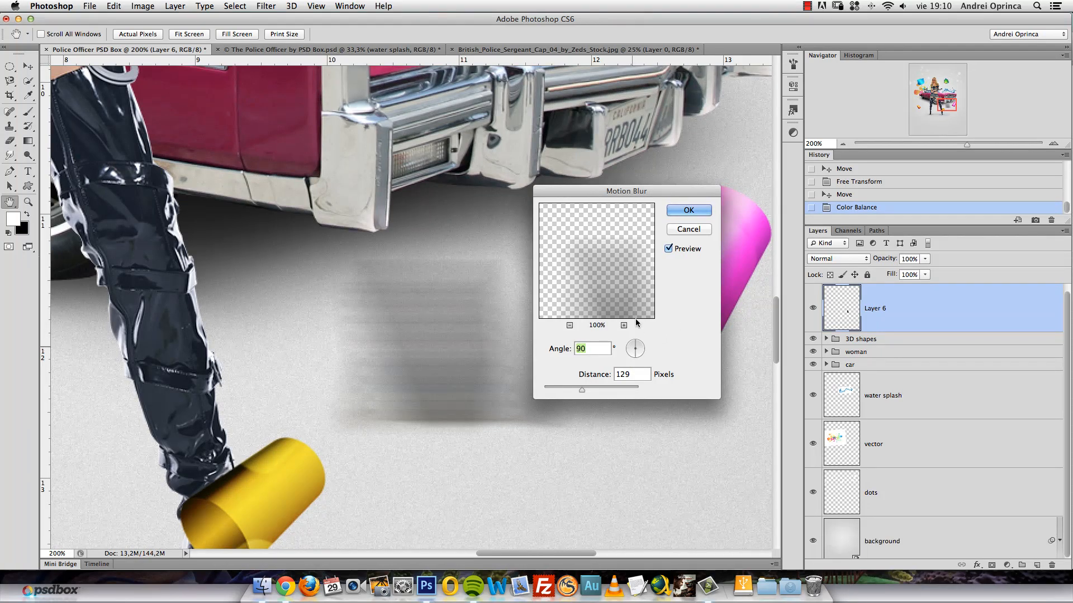
key("Tab")
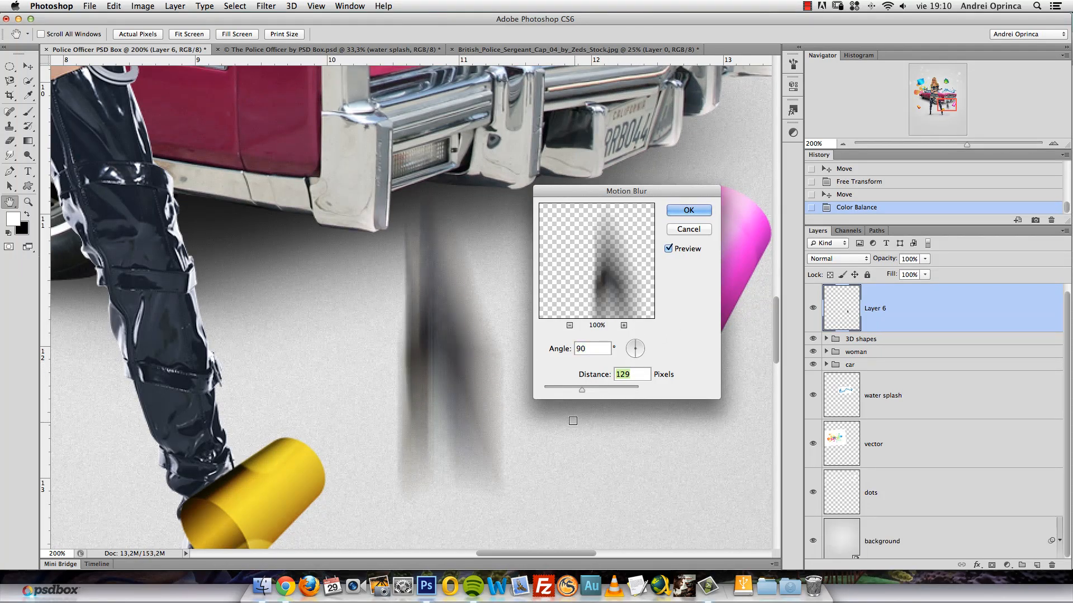
type("4")
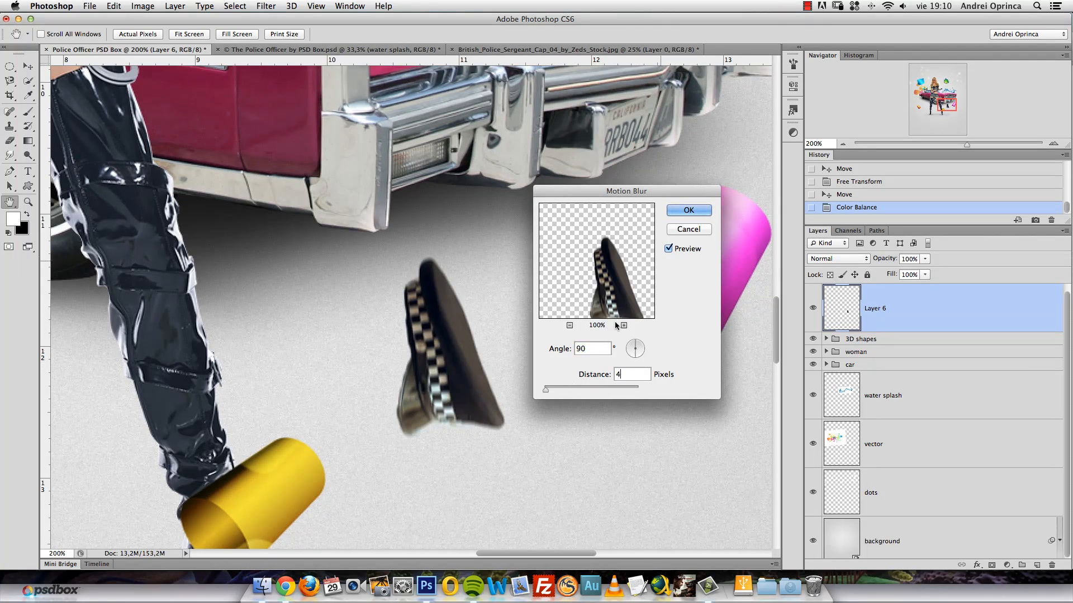
key("BackSpace")
type("5")
left_click(679, 210)
Move the blurred cap slightly up and to the left, just beneath the car's front bumper.
left_click(388, 330, "alt")
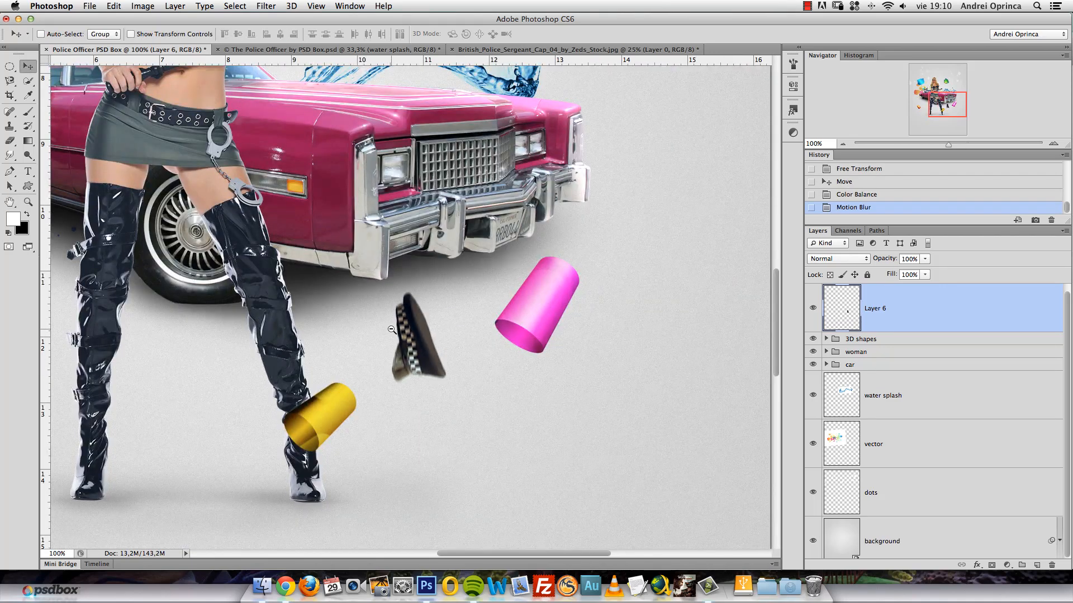
left_click_drag(417, 295, 494, 358)
left_click(450, 334, "alt")
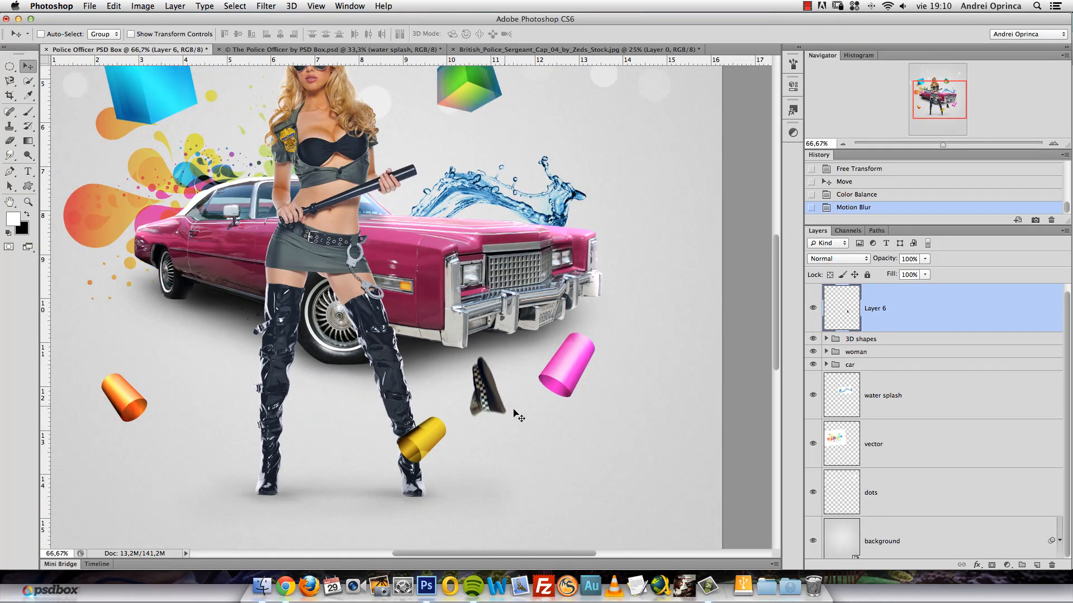
mouse_move(520, 416)
left_mouse_down()
mouse_move(531, 416)
mouse_move(504, 405)
left_mouse_up()
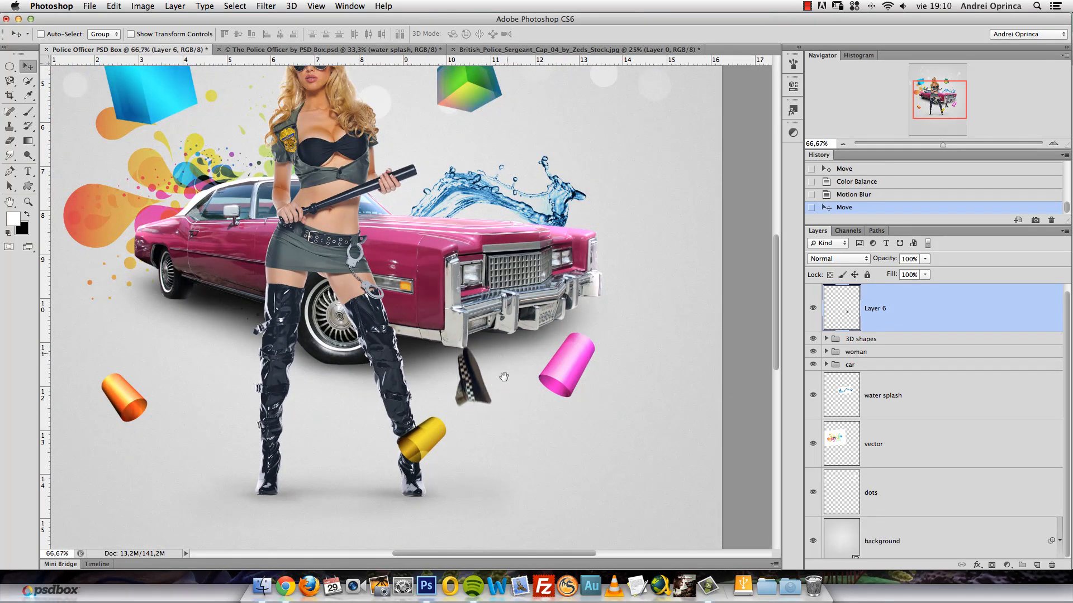
scroll(503, 391, "up", 3)
scroll(515, 451, "up", 3)
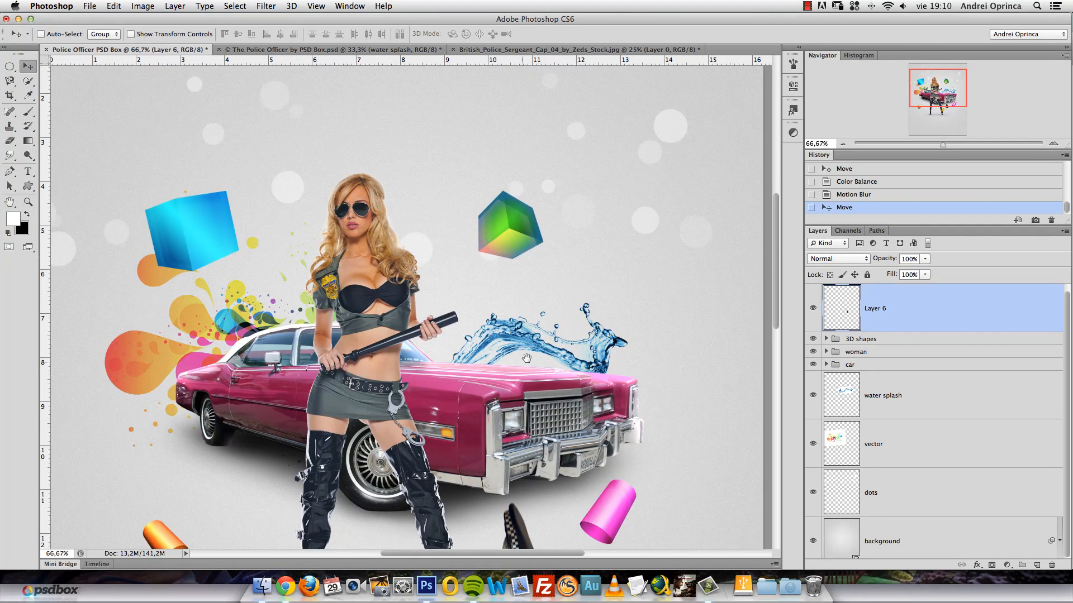
scroll(528, 359, "down", 2)
Open the badge image marshall_by_werden-d311zpi.png from the stock folder, copy its entire canvas and close it.
key("super+o")
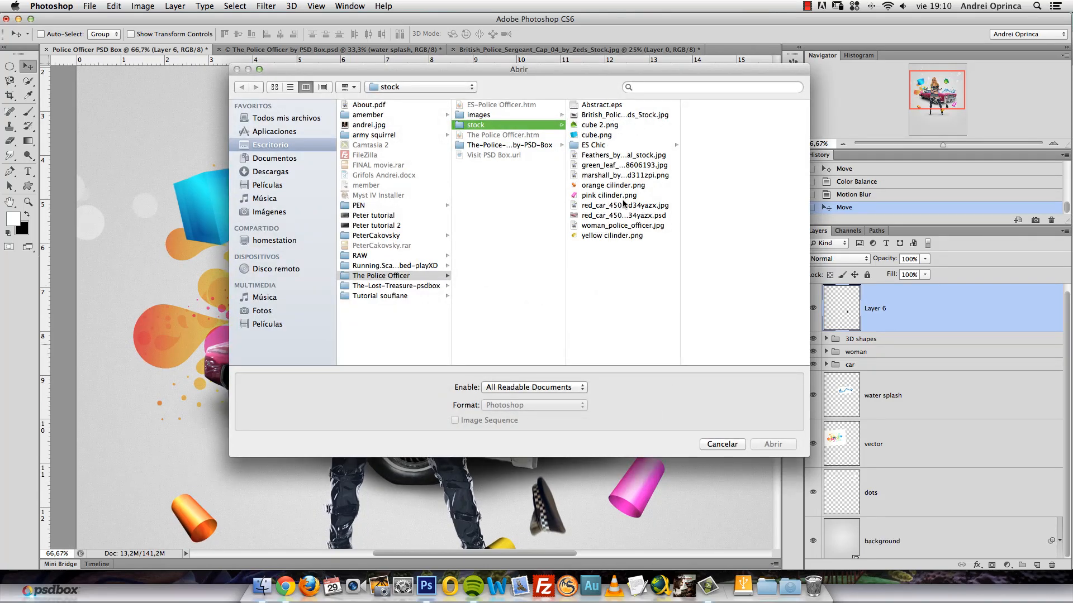
left_click(625, 175)
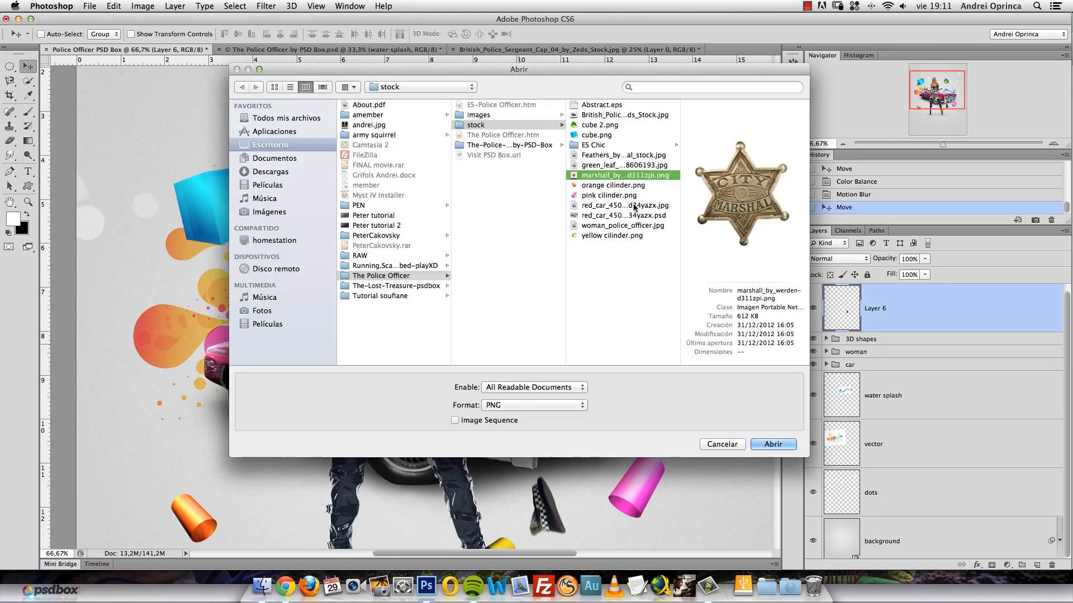
left_click(772, 444)
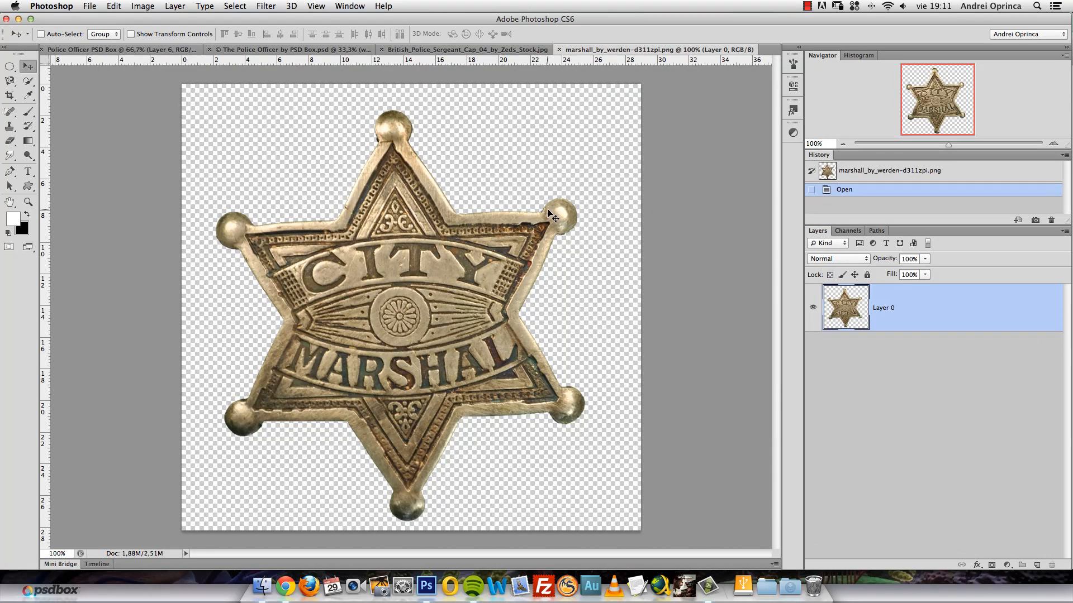
key("super+a")
key("super+c")
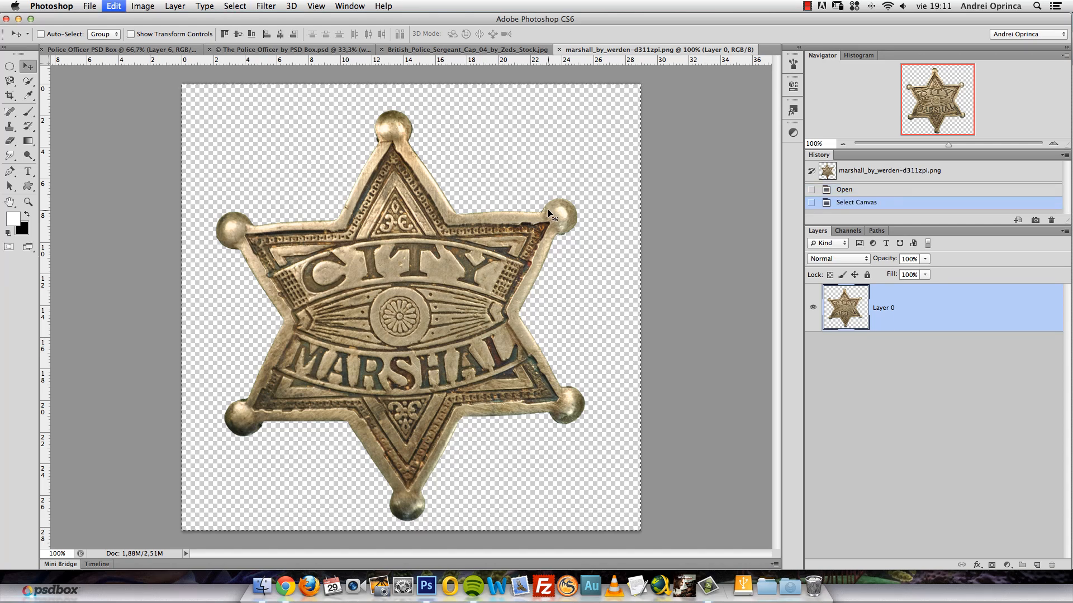
key("super+n")
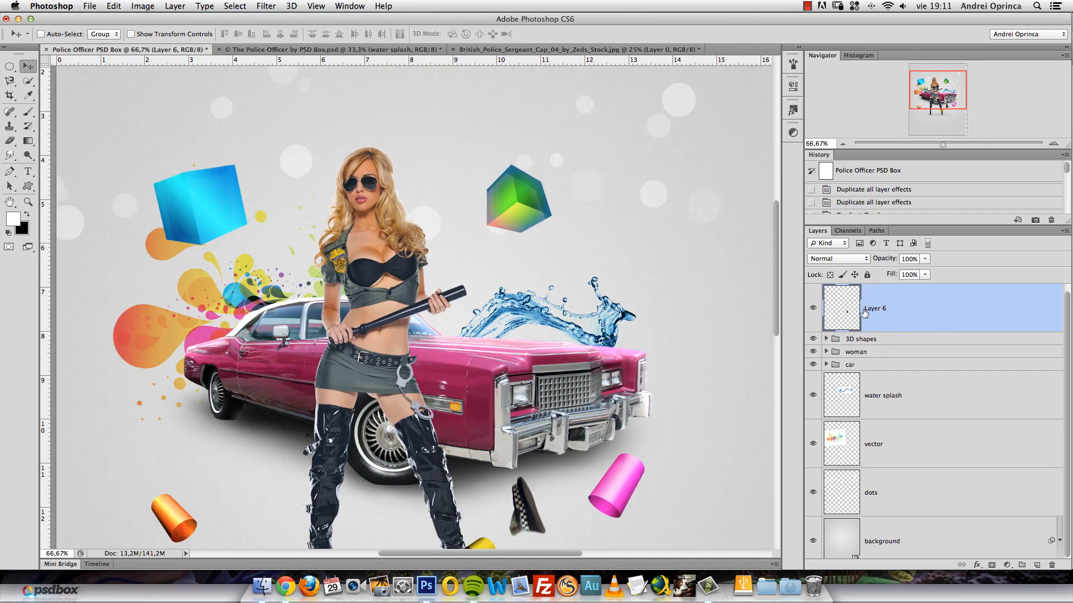
Rename the cap's layer, Layer 6, as "police hat".
double_click(879, 309)
type("police hat")
key("Return")
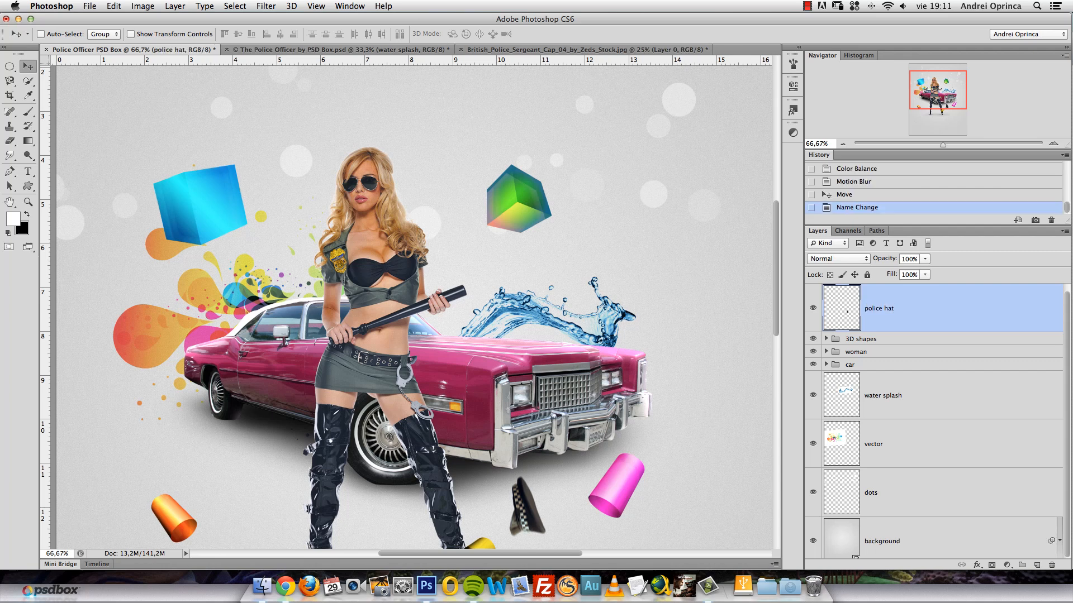
Paste the marshal badge above the police hat layer, duplicate it and hide the lower copy.
key("super+v")
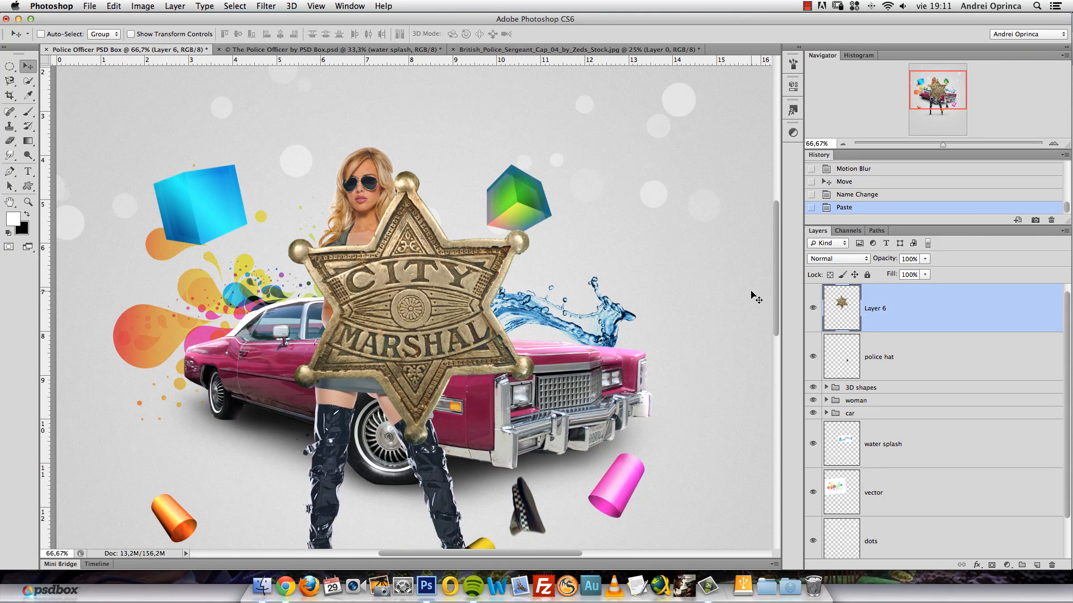
key("super+j")
left_click(812, 356)
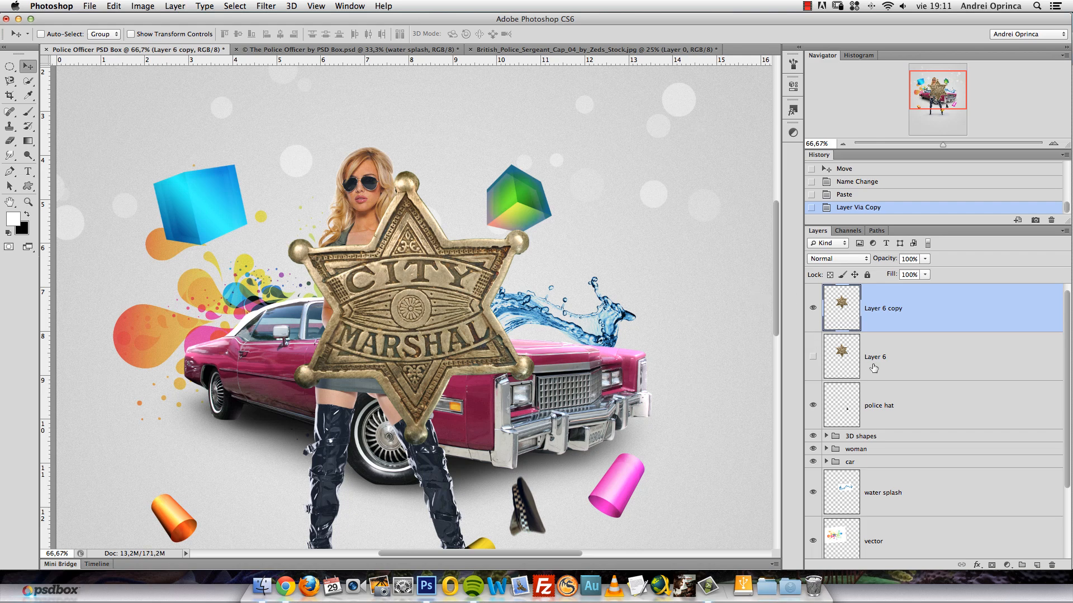
Rename the lower badge layer as 1 and the upper badge layer as 2.
double_click(875, 361)
type("1")
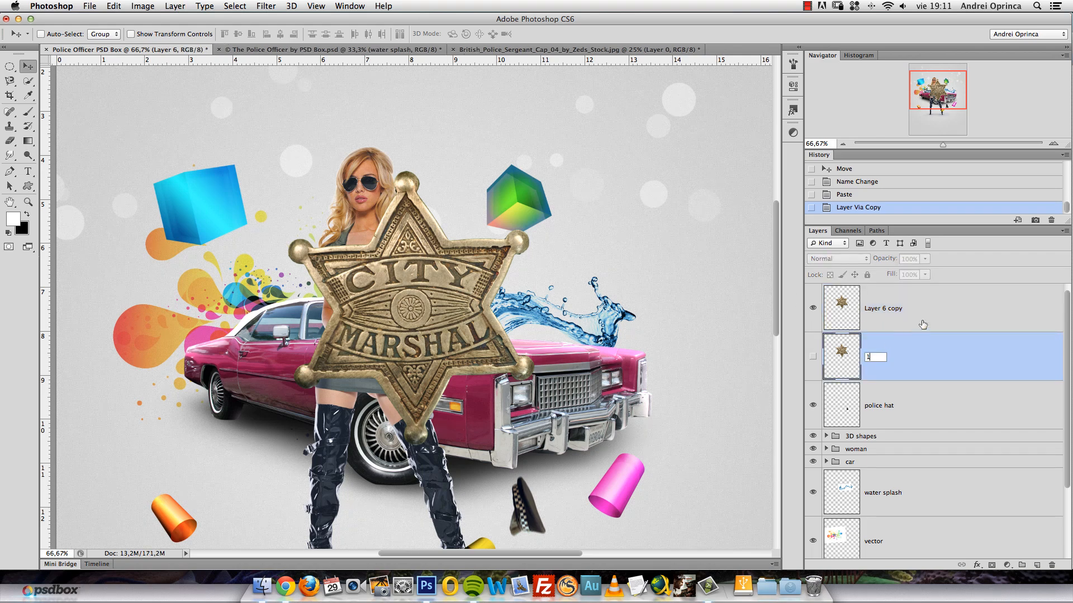
double_click(889, 308)
type("2")
key("Return")
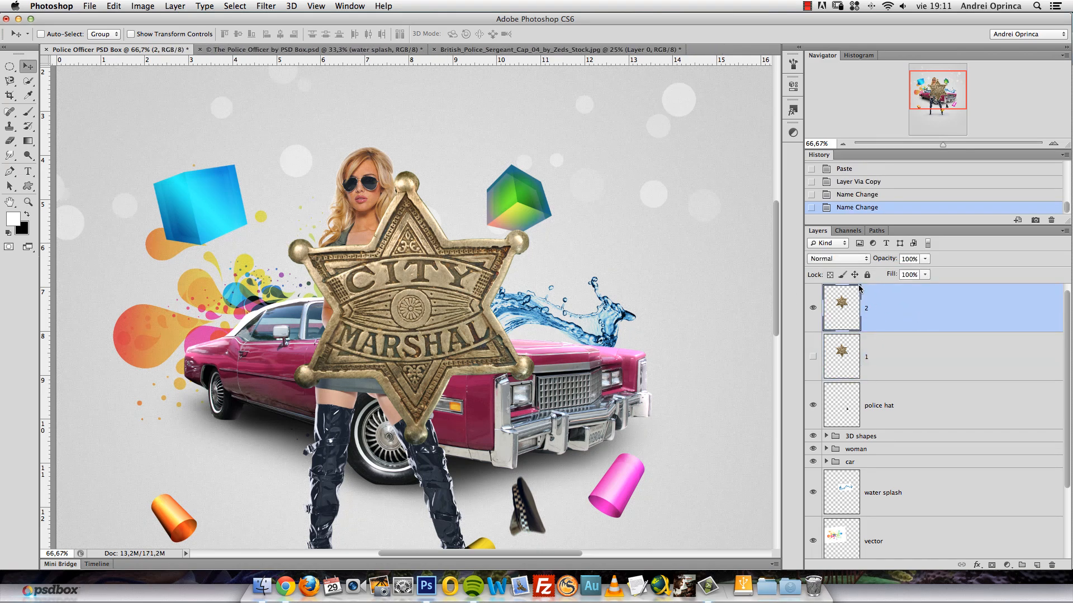
Scale the badge on layer 2 down to about 17% and place it just below the green cube.
key("super+t")
left_click_drag(541, 175, 544, 236)
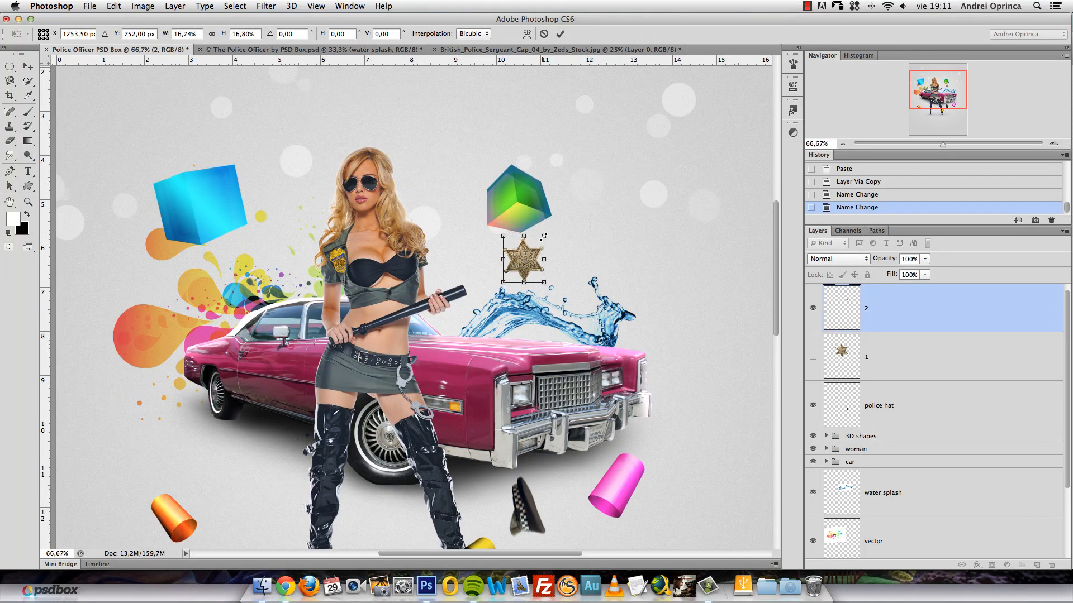
right_click(536, 251)
left_click(576, 318)
left_click_drag(503, 258, 545, 259)
Apply a Perspective transform to badge 2 that makes its right side taller, and fine-tune its position below the cube.
right_click(540, 259)
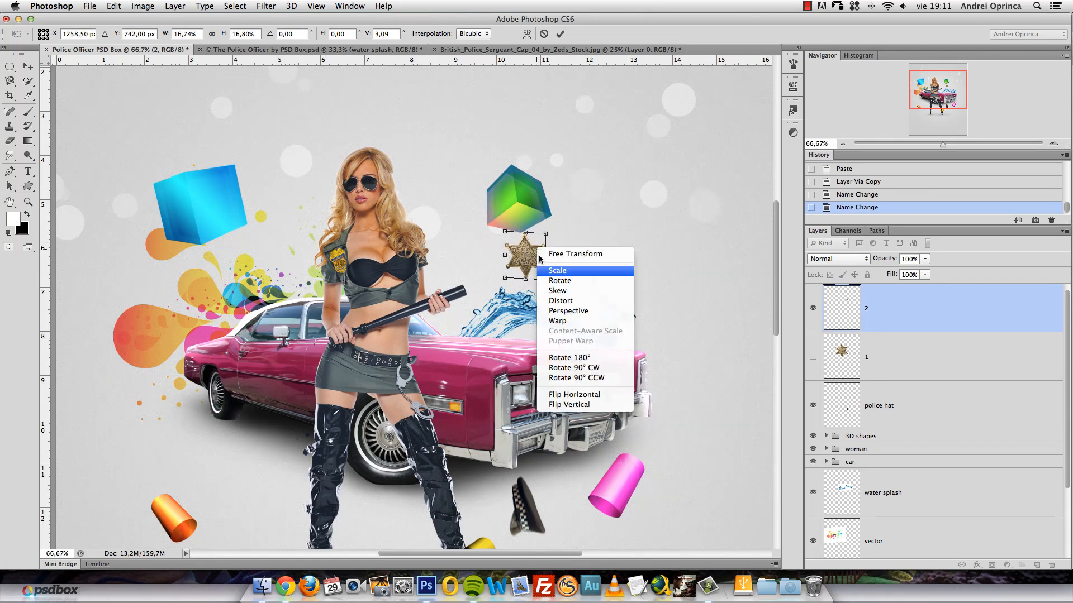
left_click(576, 311)
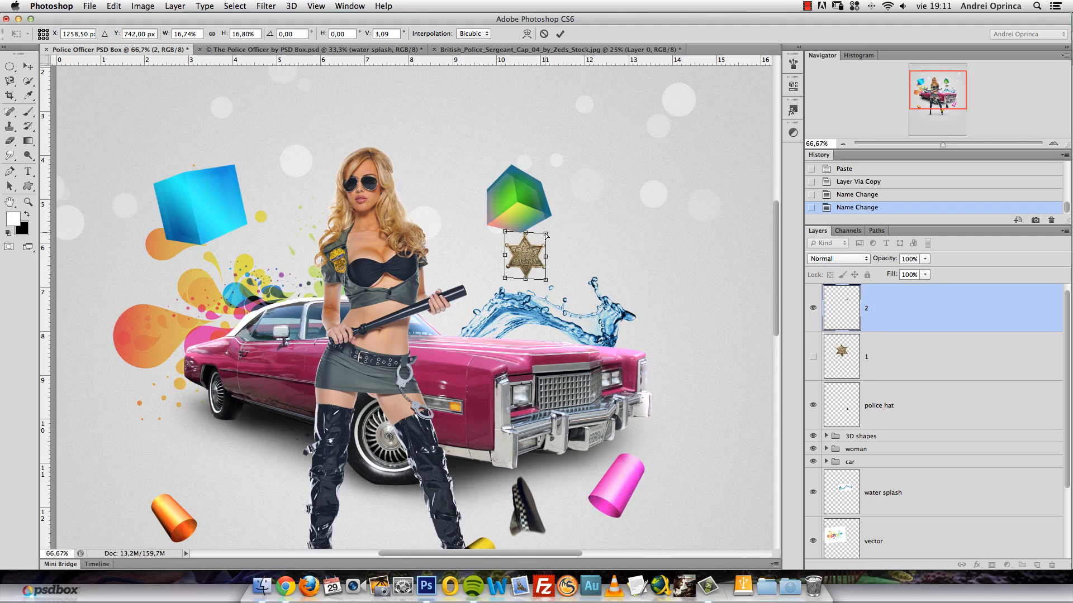
left_click_drag(546, 234, 546, 225)
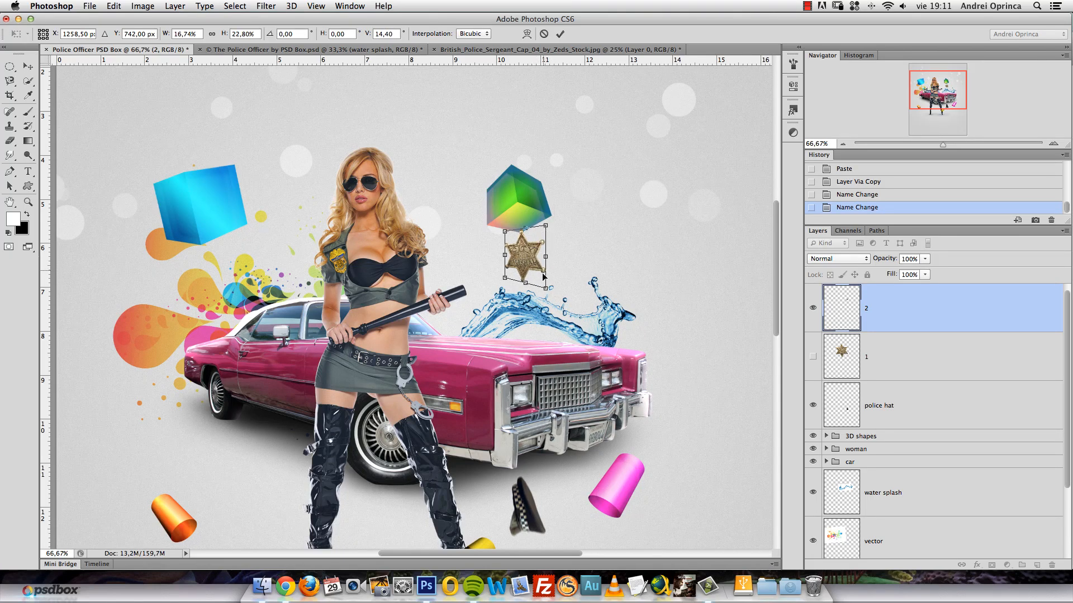
key("Return")
left_click_drag(533, 263, 532, 262)
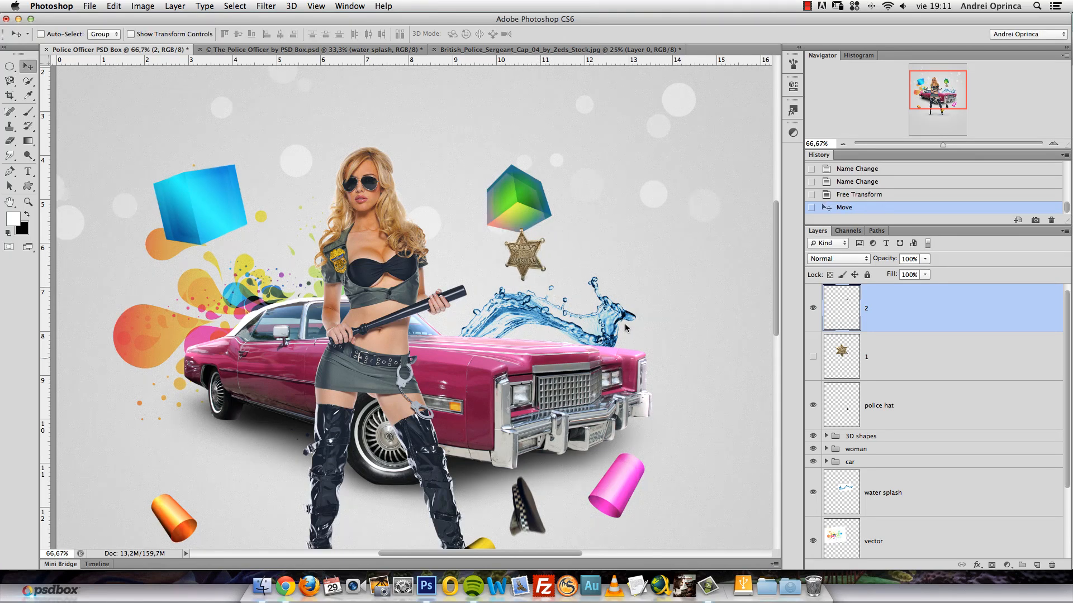
Show badge layer 1, scale it to about 10.7%, rotate it about -21° and place it over the colourful splashes below the blue cube.
left_click(815, 357)
left_click(881, 362)
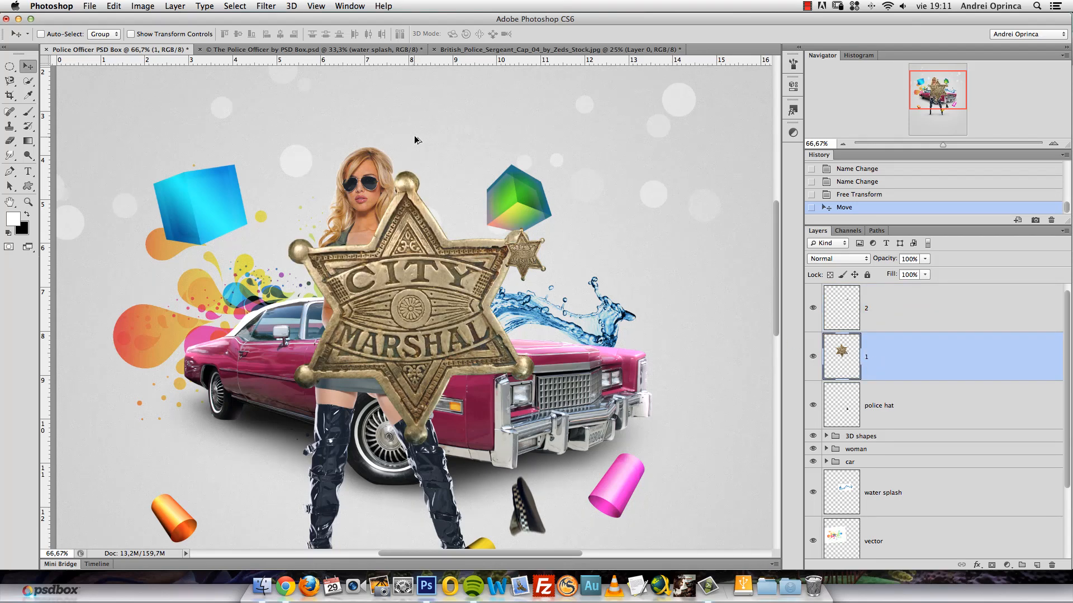
key("ctrl+t")
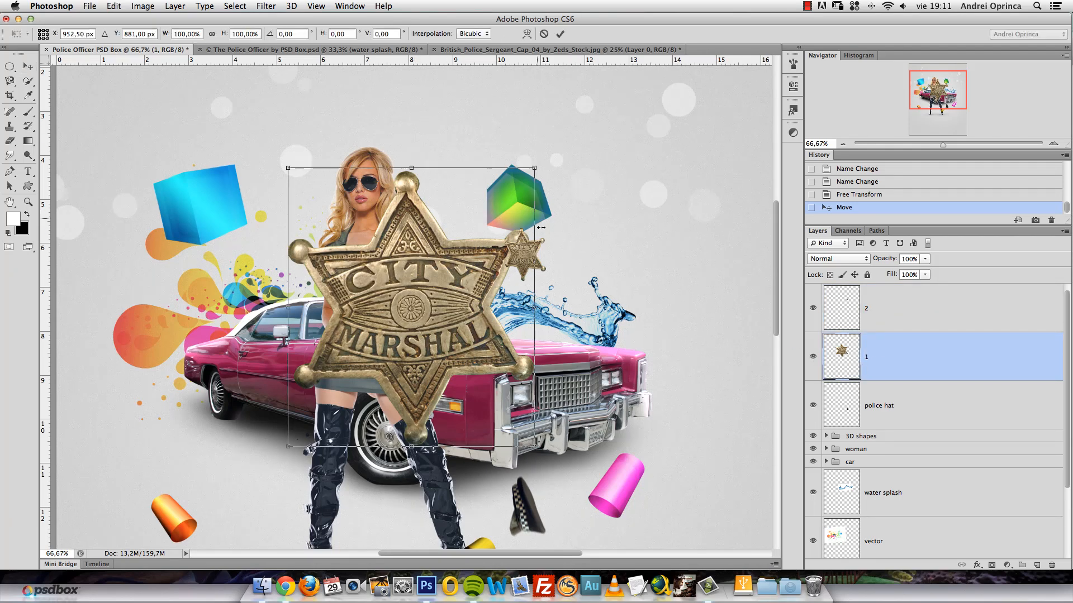
left_click_drag(541, 169, 255, 262)
mouse_move(302, 223)
left_mouse_down()
mouse_move(311, 192)
mouse_move(291, 208)
left_mouse_up()
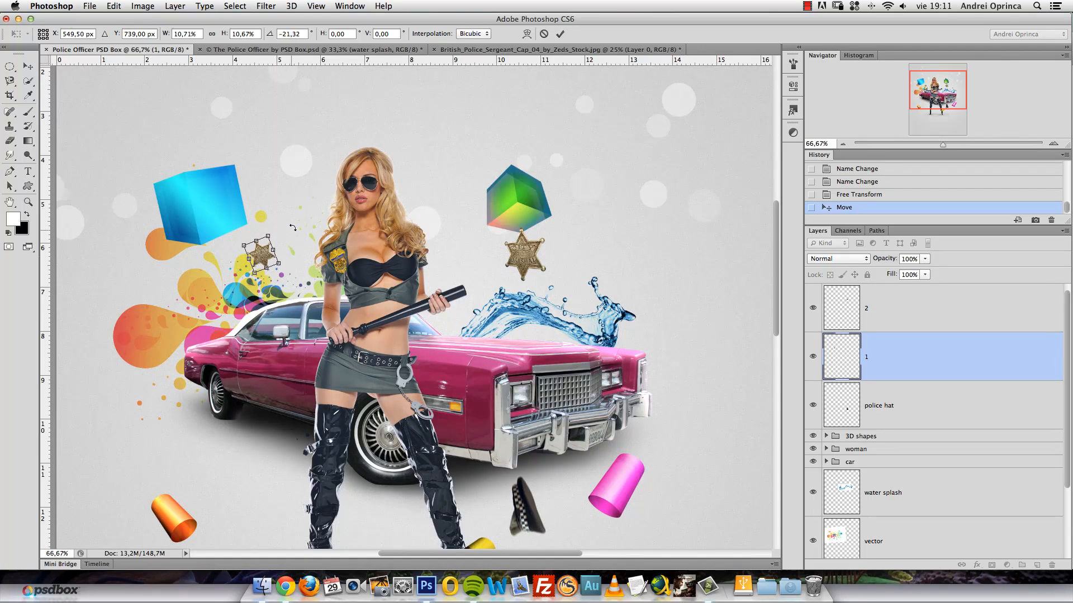
right_click(263, 256)
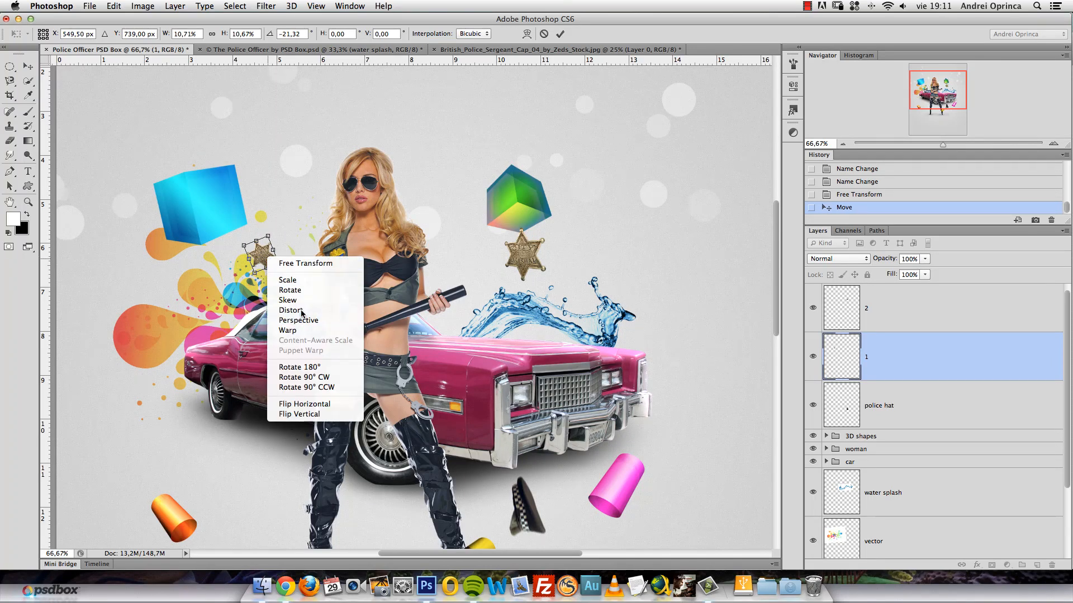
left_click(285, 263)
left_click_drag(278, 264, 274, 265)
key("Return")
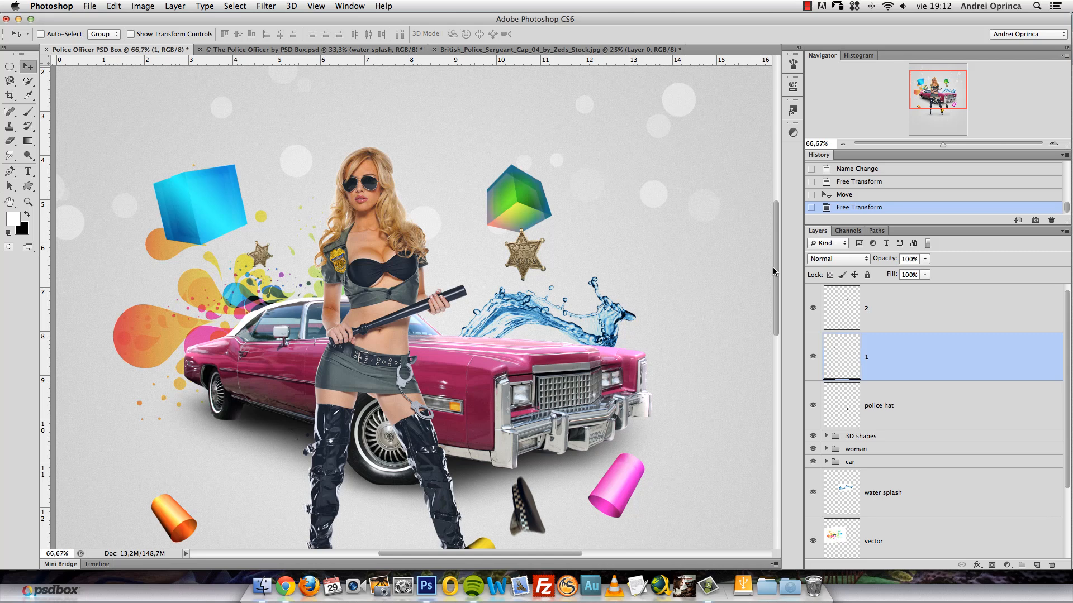
Adjust the Levels of badge 1 with a midtone input of 0.86 and a white input of 200.
key("super+l")
left_click_drag(776, 283, 750, 284)
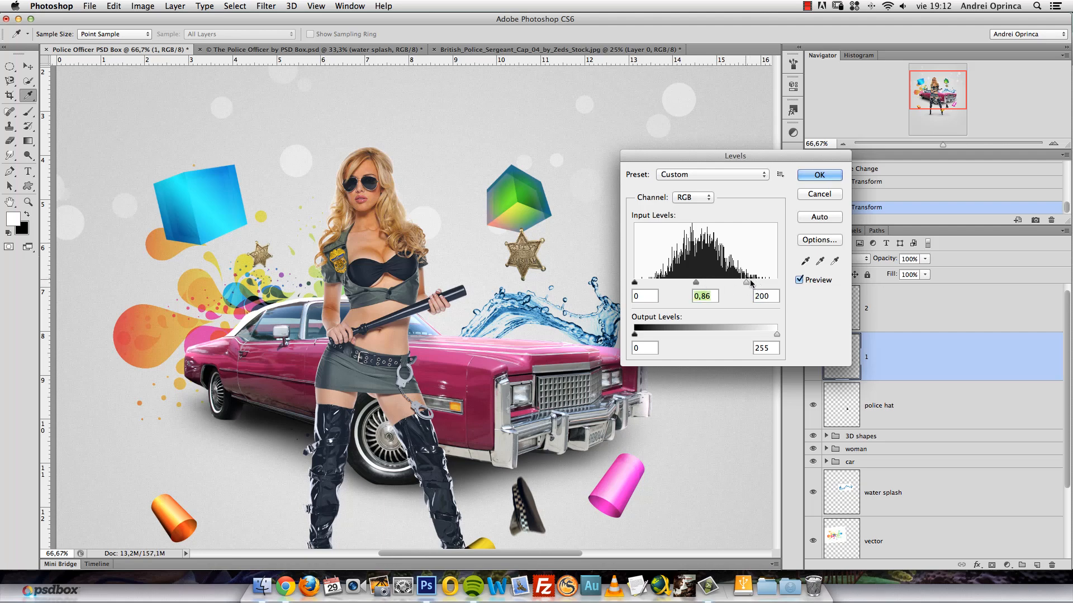
left_click(812, 180)
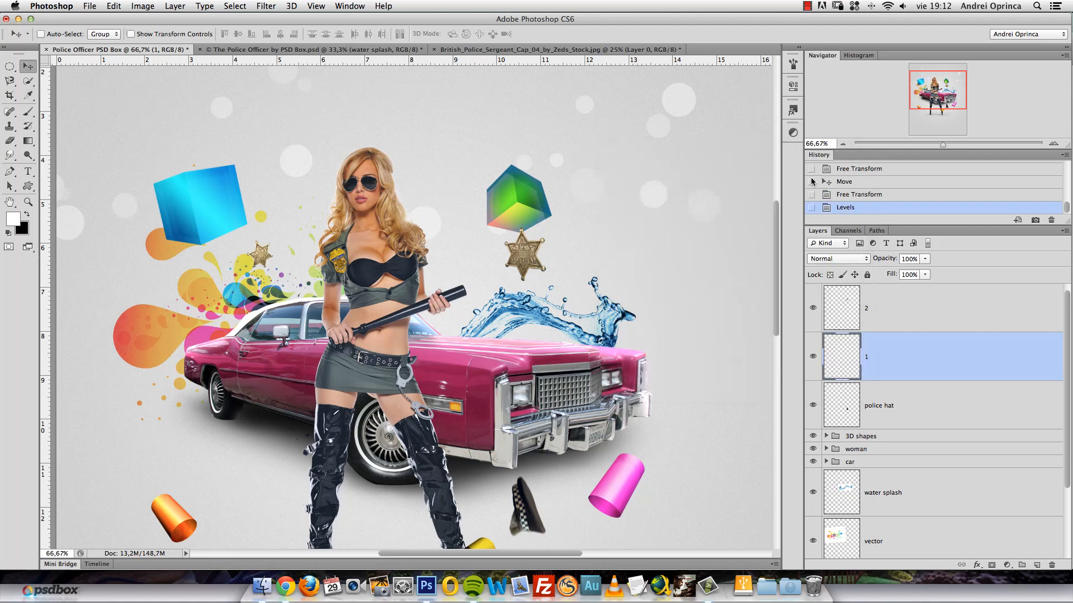
Adjust the Levels of badge 2 with a midtone input of 0.86 and a white input of 196.
left_click(860, 299)
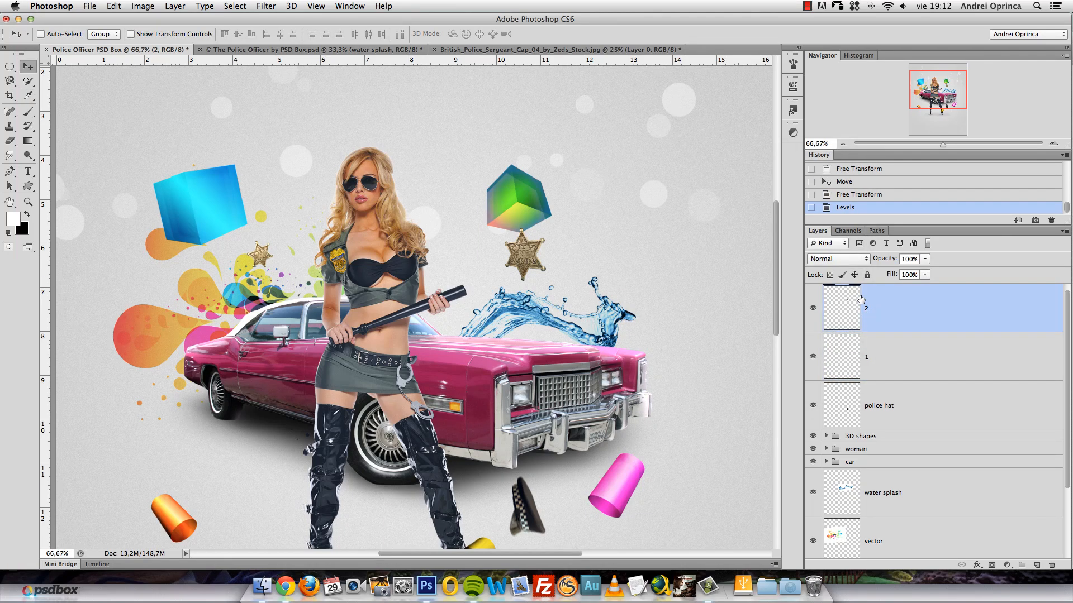
key("super+l")
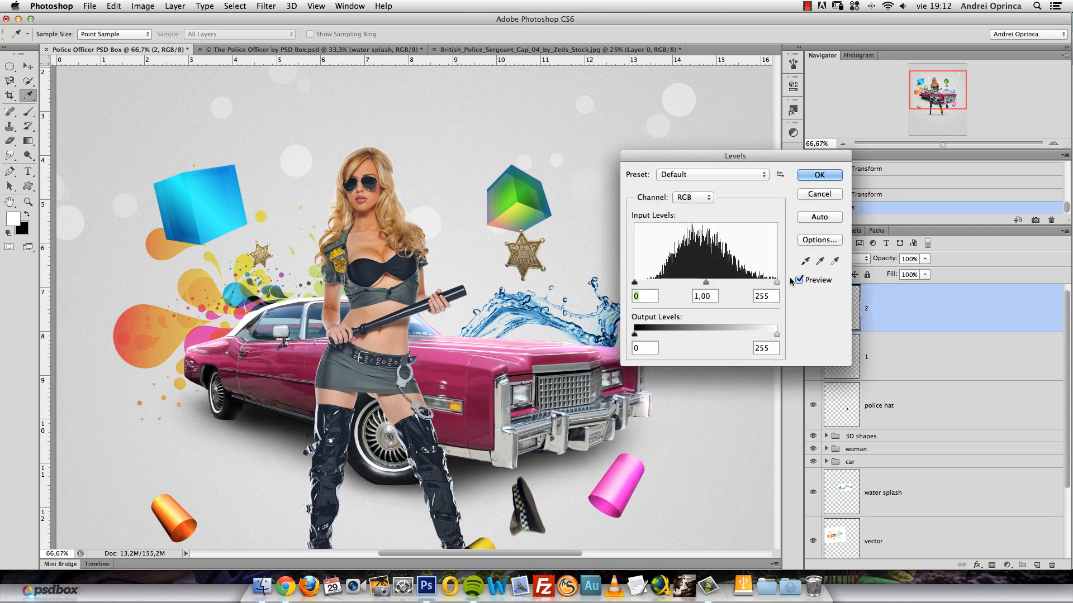
key("Escape")
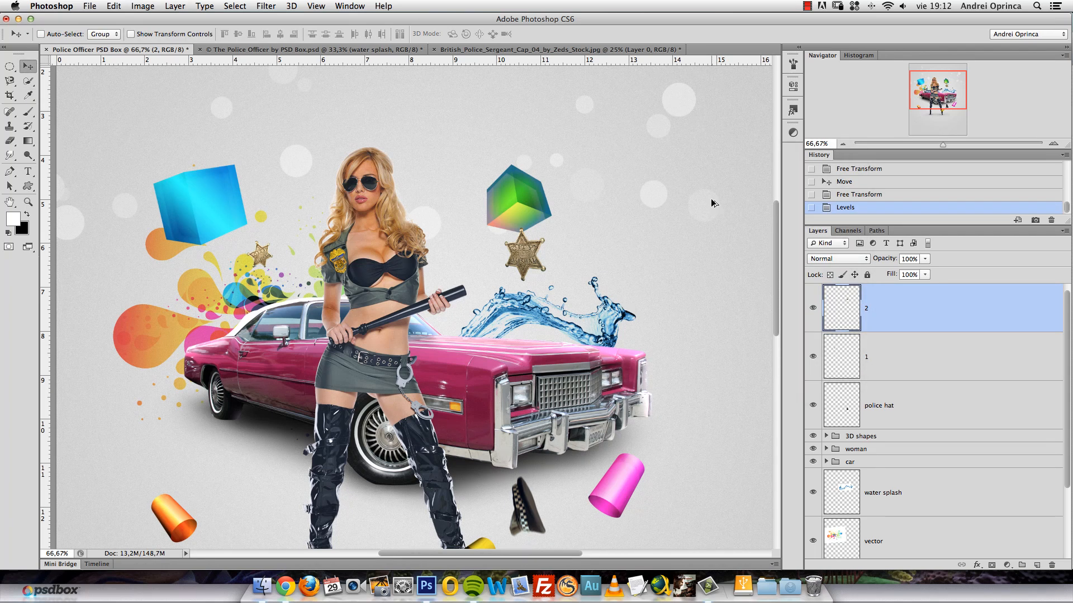
key("super+l")
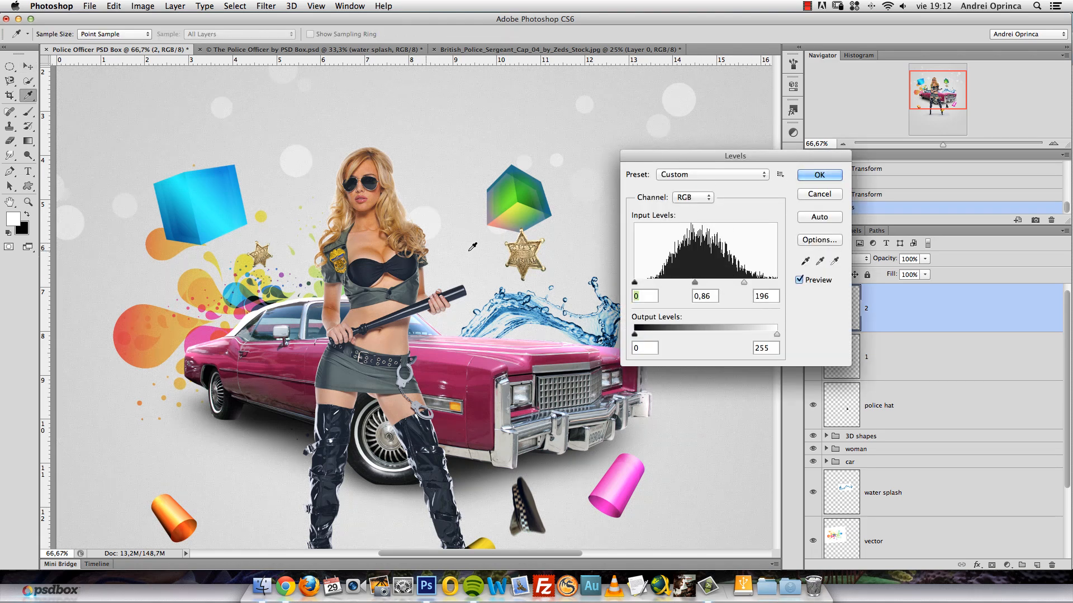
left_click(815, 174)
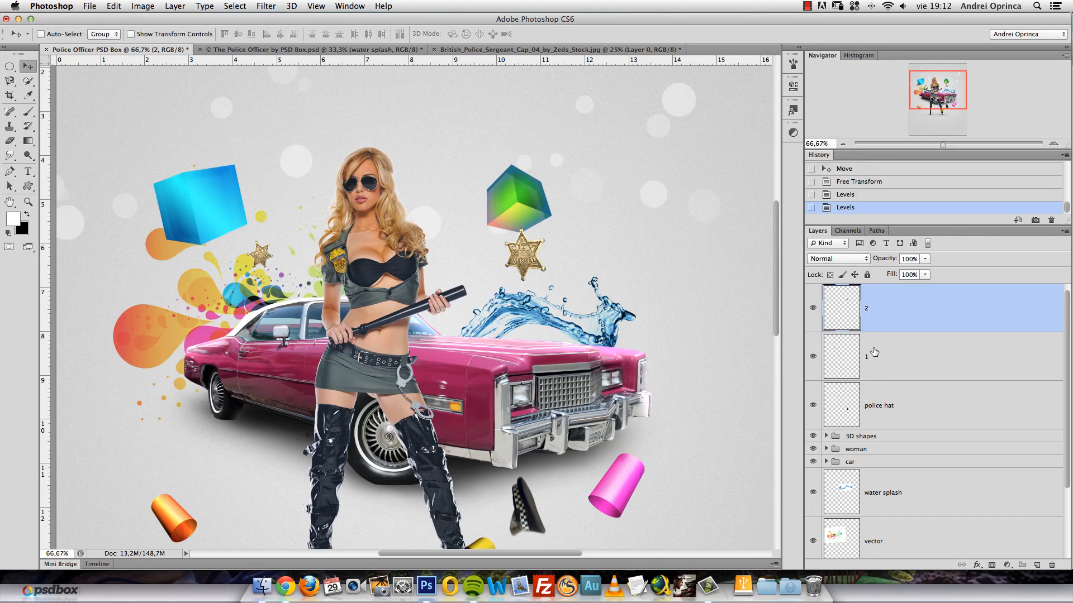
Add a new layer above badge 2 and name it dodge burn.
left_click(423, 226, "alt")
left_click(422, 225, "alt")
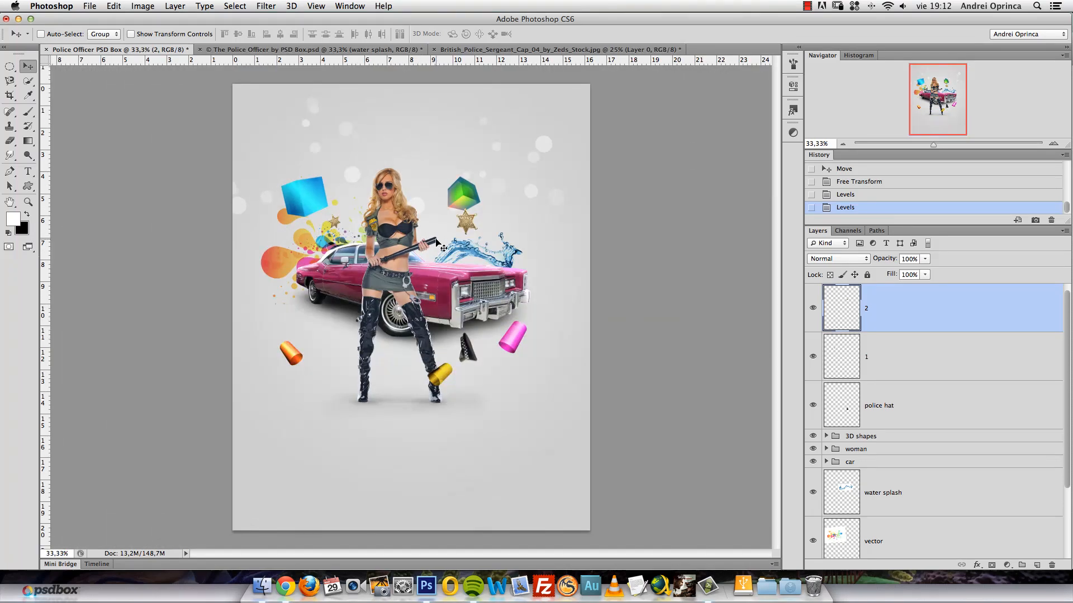
key("super+space")
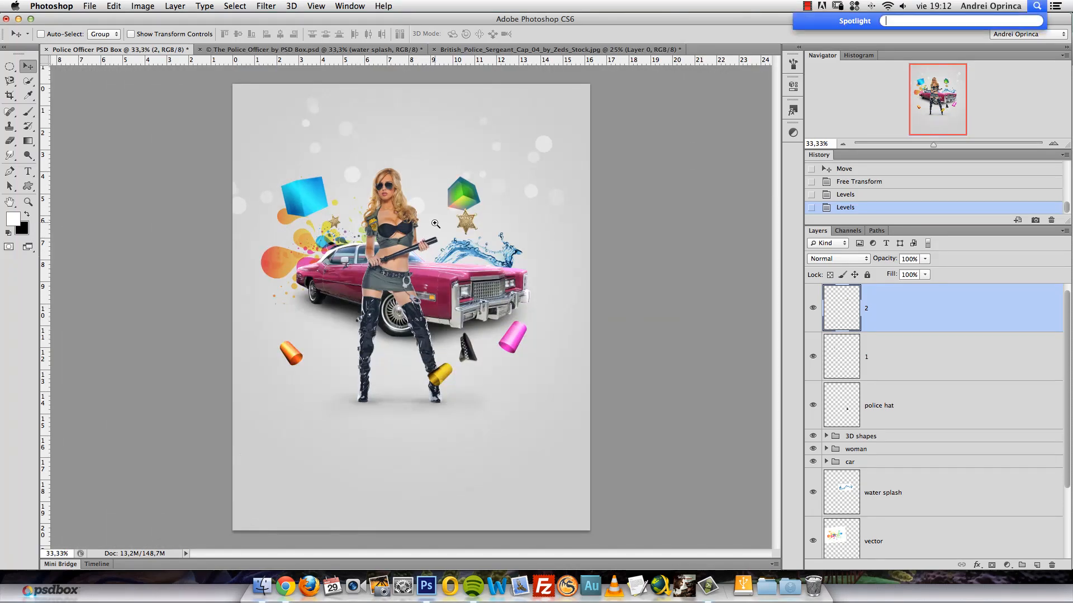
left_click(438, 227, "super")
left_click_drag(431, 259, 459, 252)
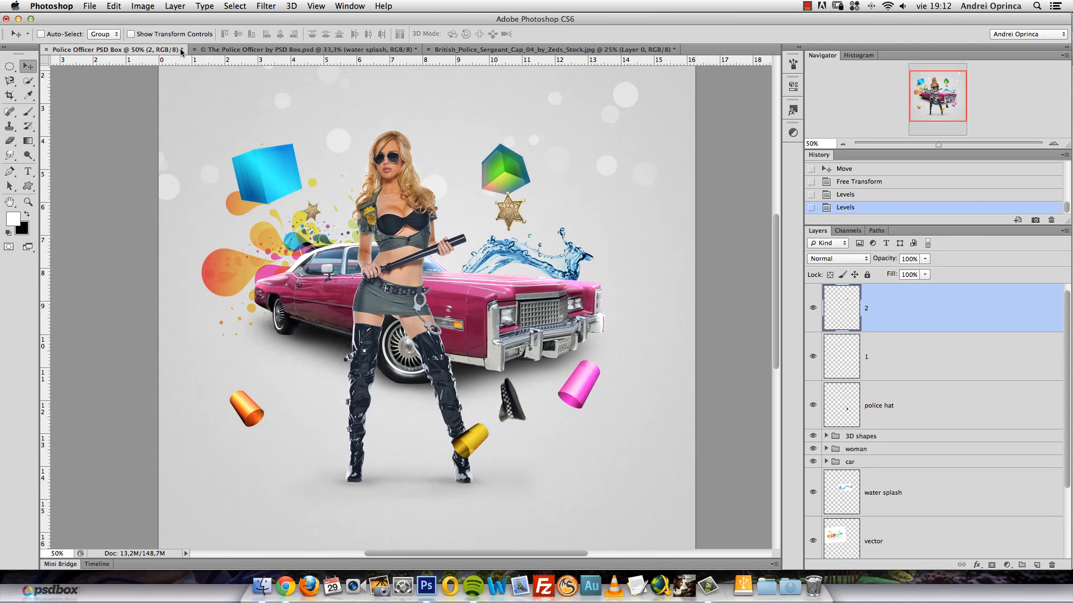
left_click(1037, 565)
double_click(871, 306)
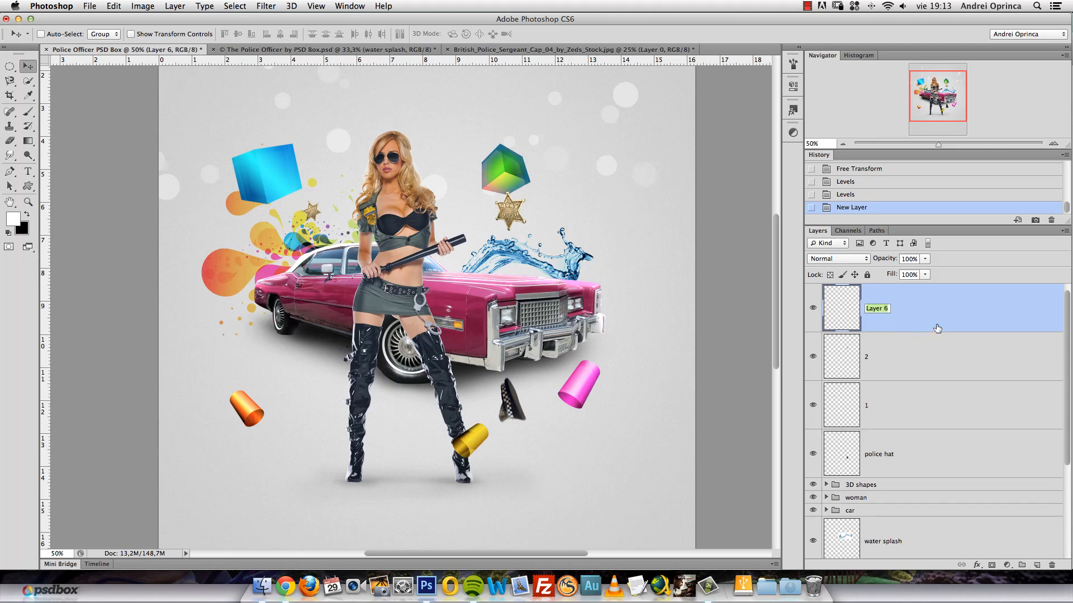
type("fo")
key("Return")
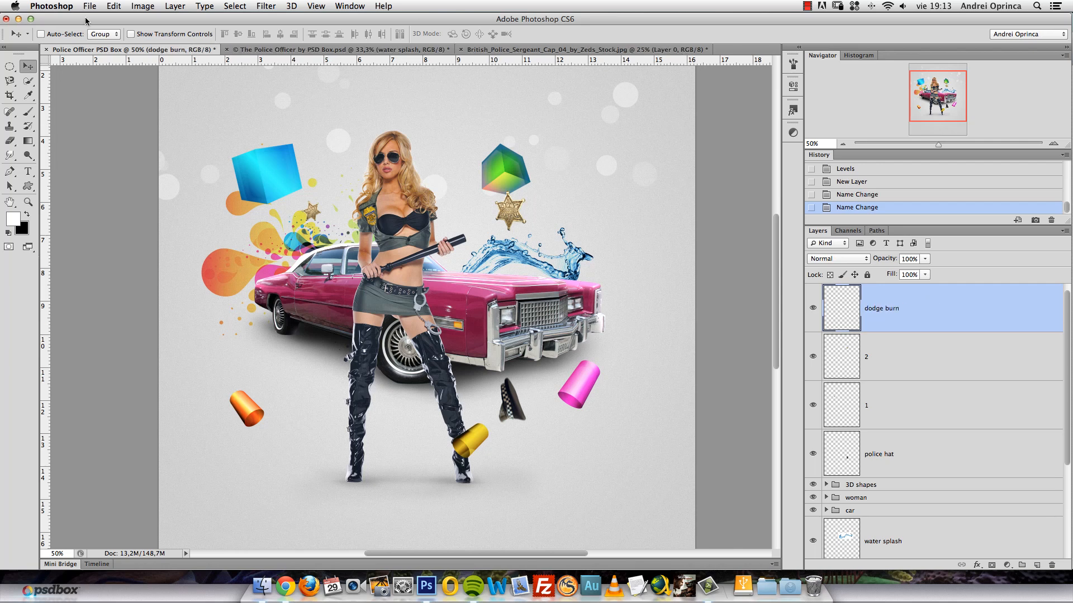
Fill the dodge burn layer with 50% Gray and set its blending mode to Overlay.
left_click(113, 6)
left_click(165, 195)
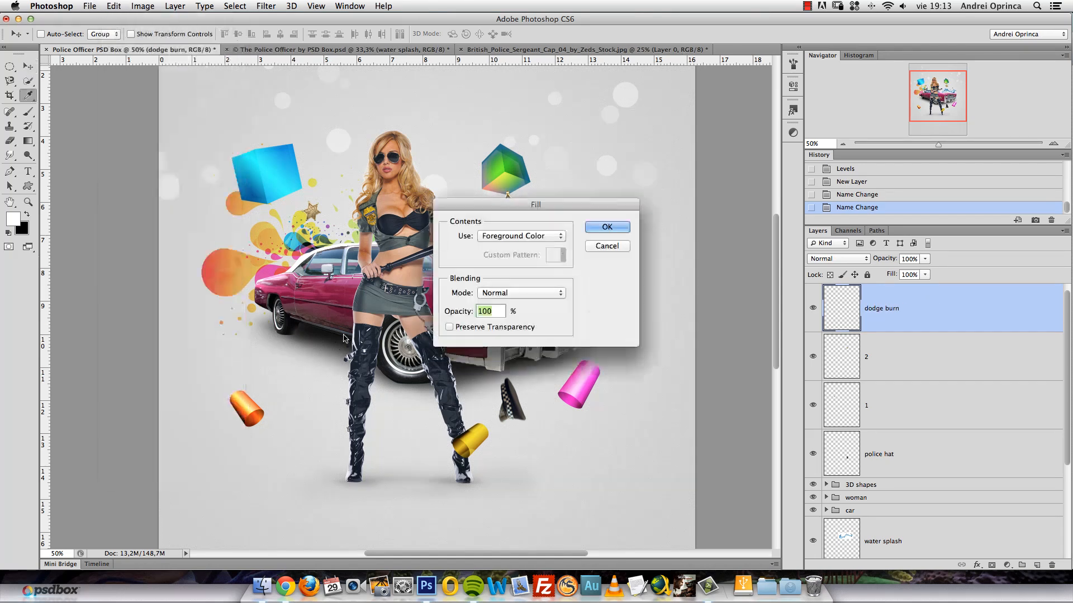
left_click(560, 237)
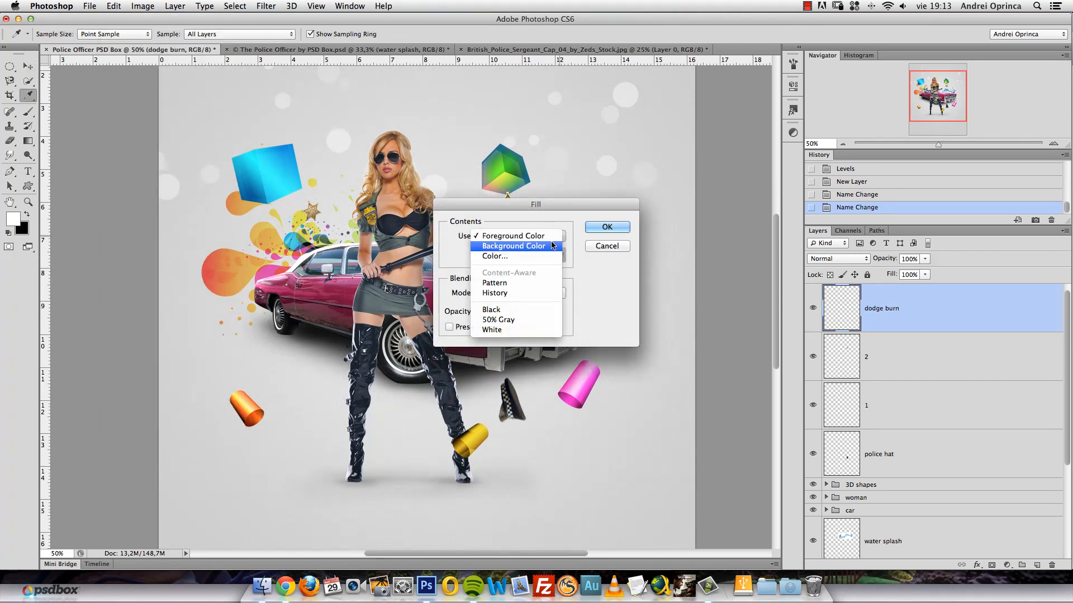
left_click(513, 322)
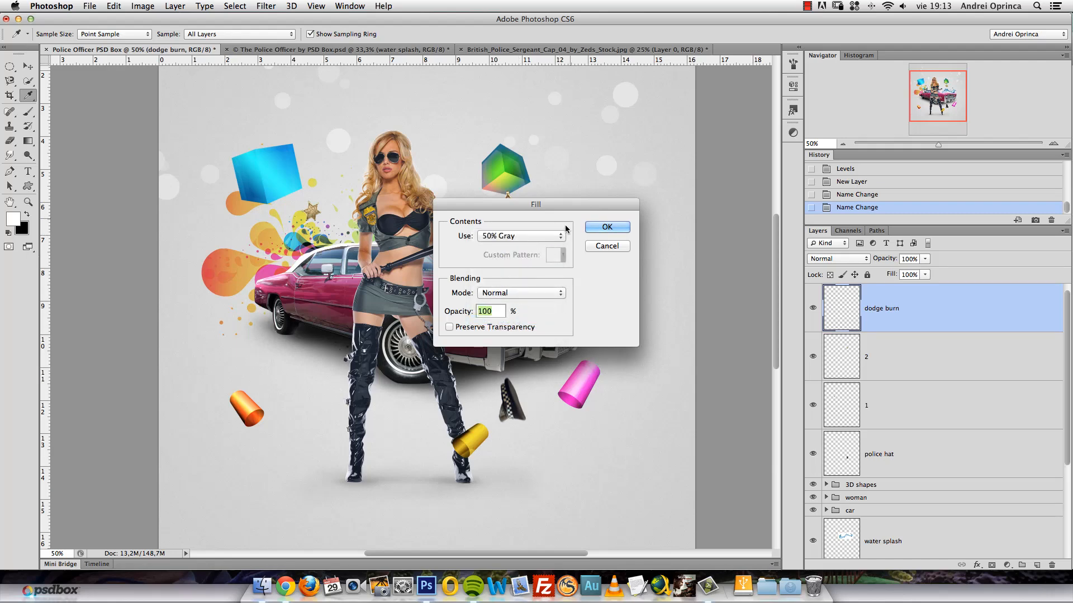
left_click(636, 224)
key("v")
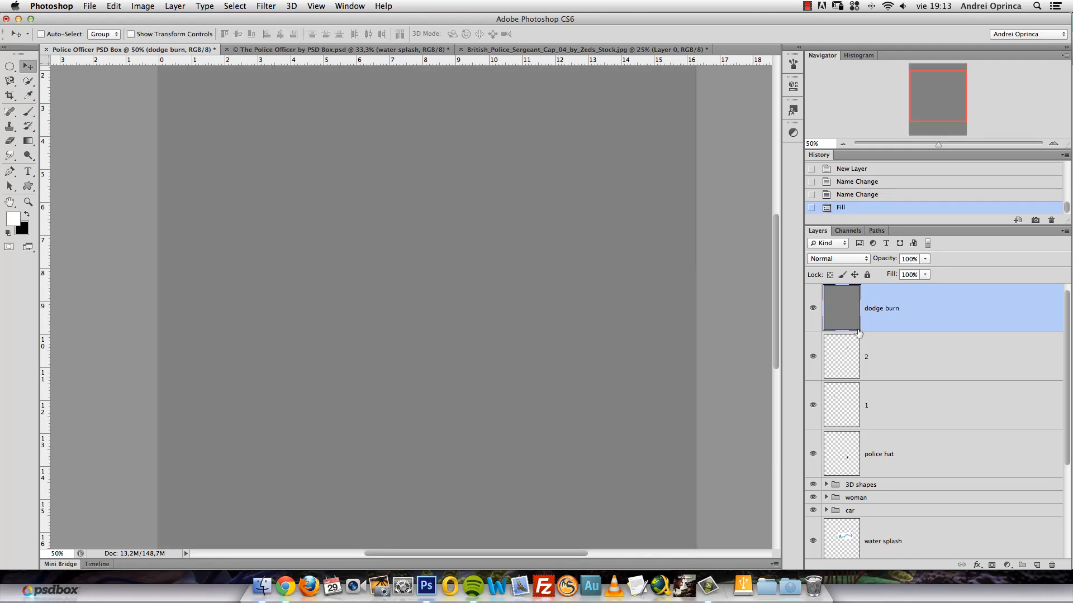
left_click(856, 259)
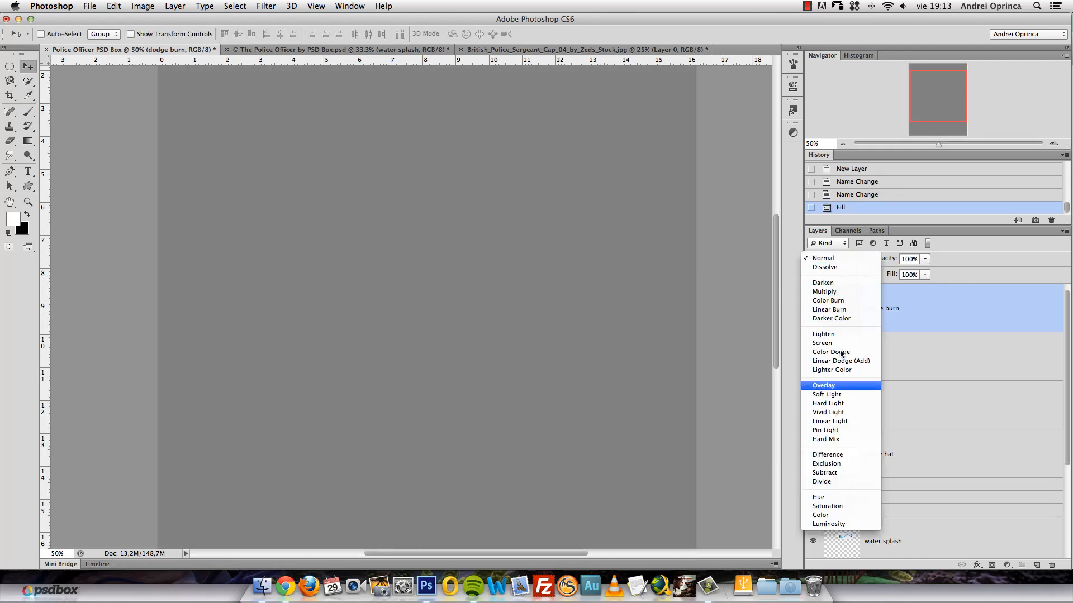
left_click(837, 389)
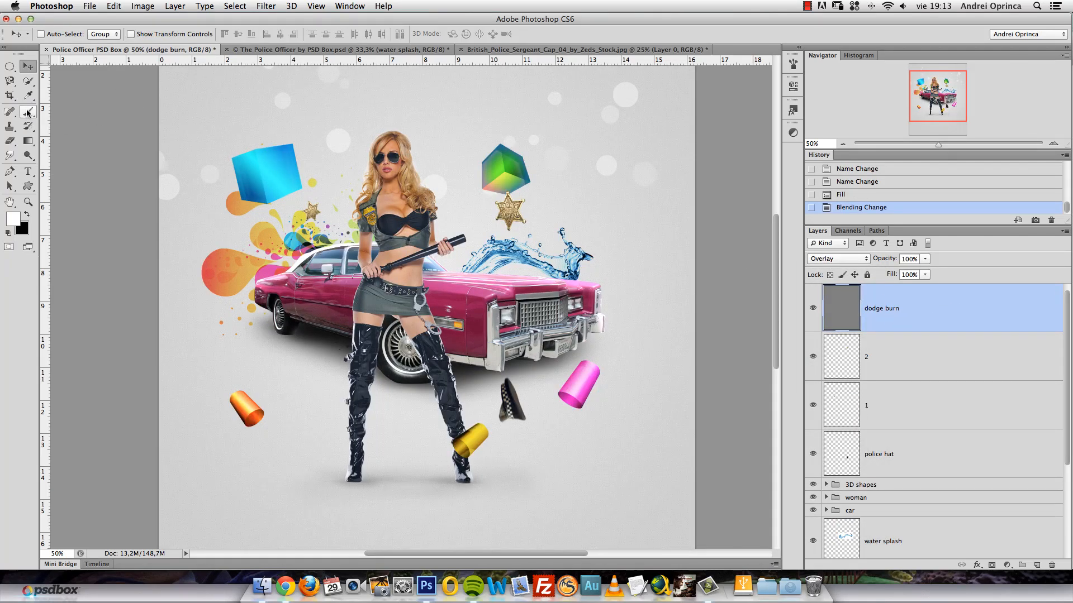
Switch to the Burn tool with the Midtones range and set its exposure to 20%.
left_click(28, 156)
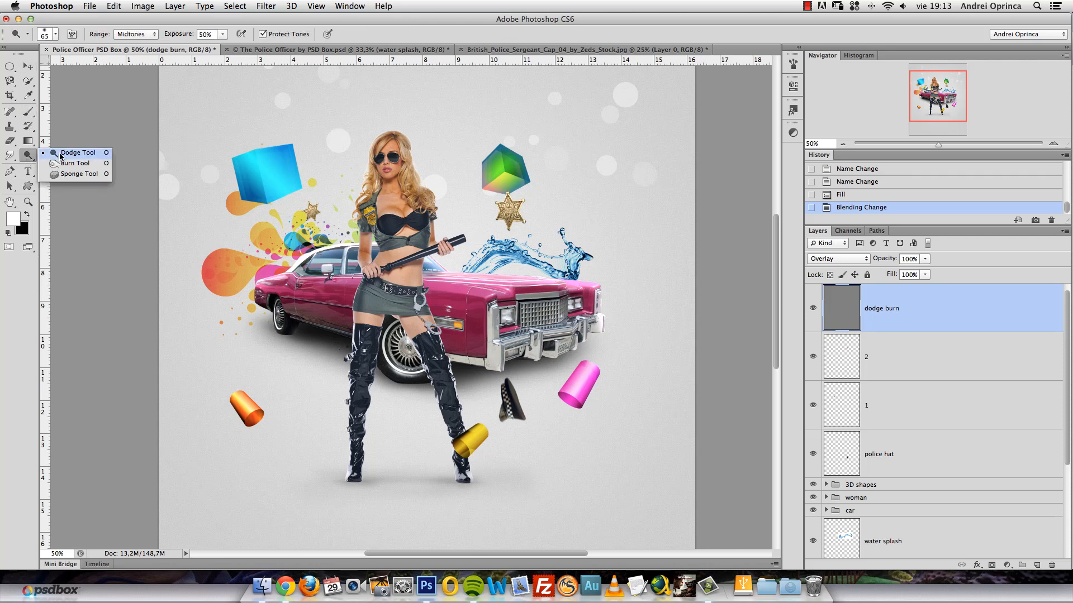
left_click(70, 169)
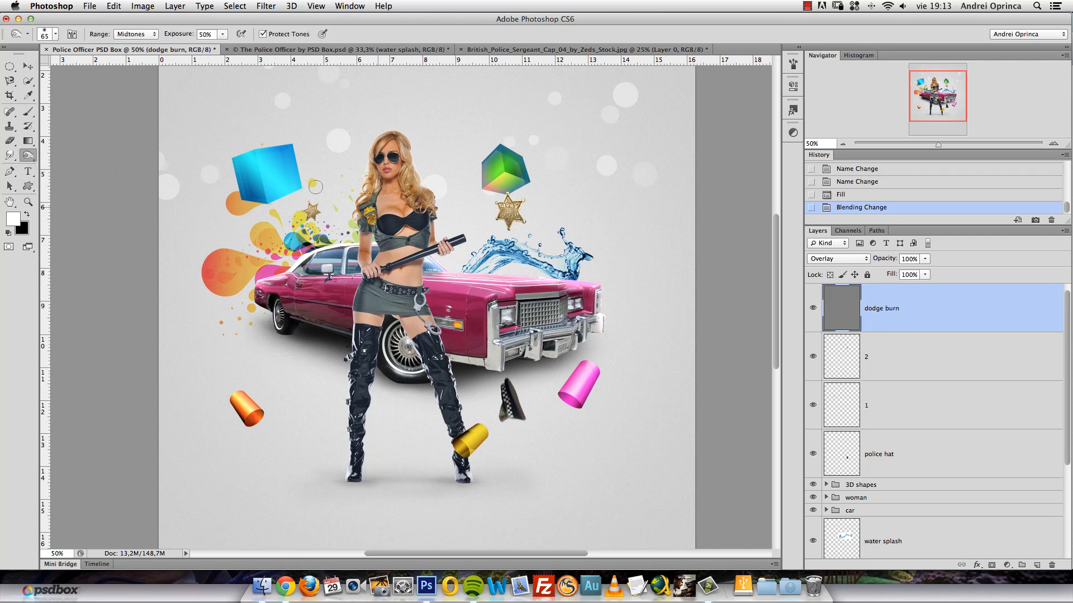
right_click(406, 214)
left_click(389, 212)
key("super+space")
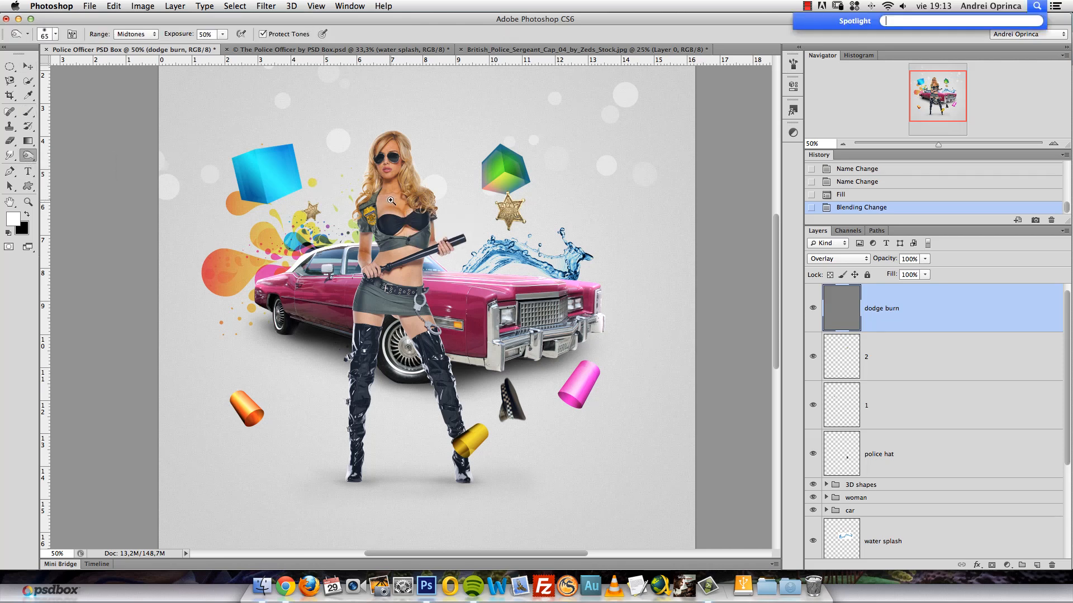
left_click(390, 202, "super")
mouse_move(368, 279)
left_mouse_down()
mouse_move(494, 235)
mouse_move(375, 229)
left_mouse_up()
key("super+space")
left_click(374, 252, "super")
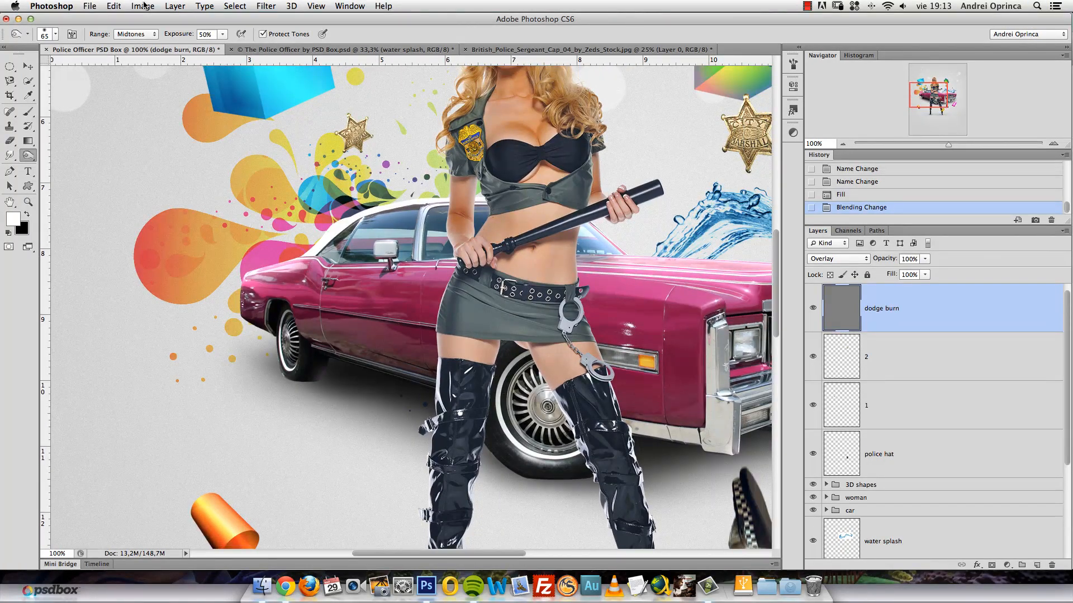
left_click(217, 35)
type("20")
Darken the shadows along the car's side with burn strokes, reducing the brush size from 60 to 25.
mouse_move(368, 316)
left_mouse_down()
mouse_move(405, 299)
mouse_move(354, 288)
left_mouse_up()
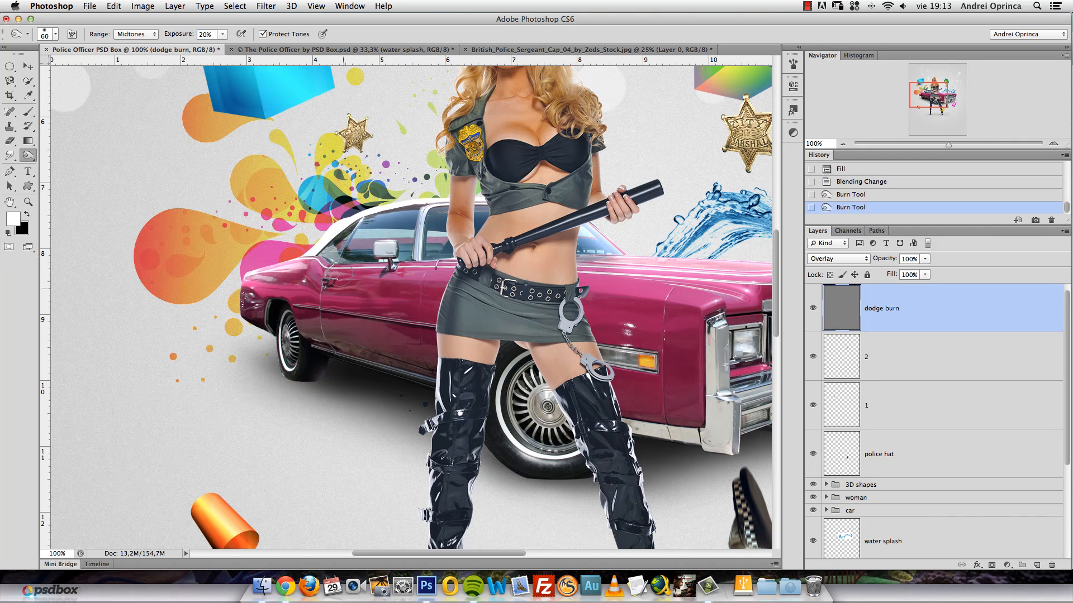
key("bracketleft")
key("bracketleft")
left_click_drag(317, 320, 327, 311)
left_click_drag(327, 312, 336, 302)
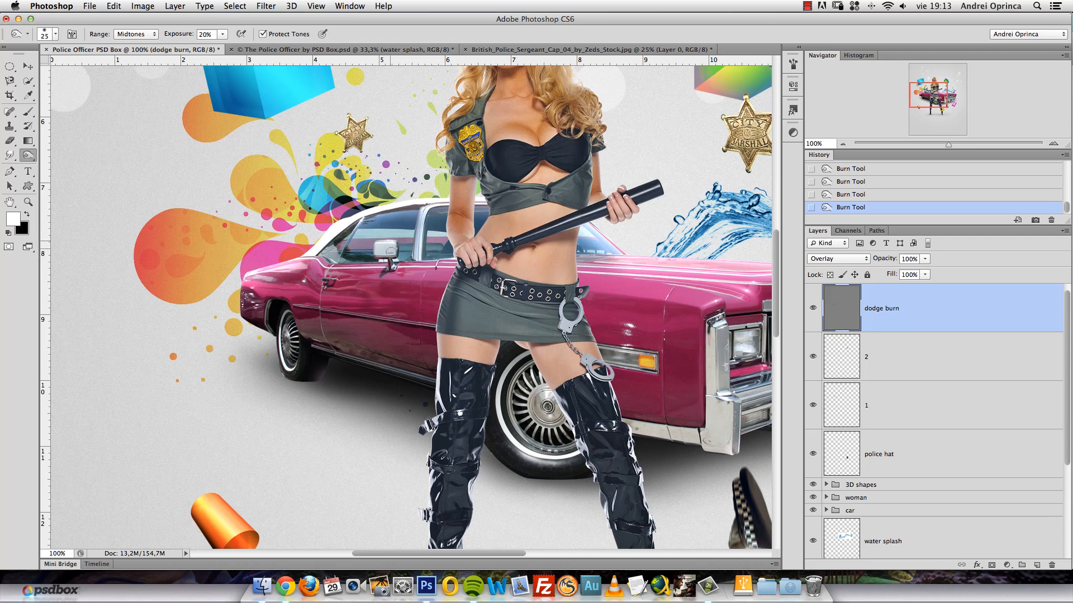
Burn the finer shadow details on the car's door and side trim with a small brush of size 10 to 15.
scroll(381, 246, "up", 2)
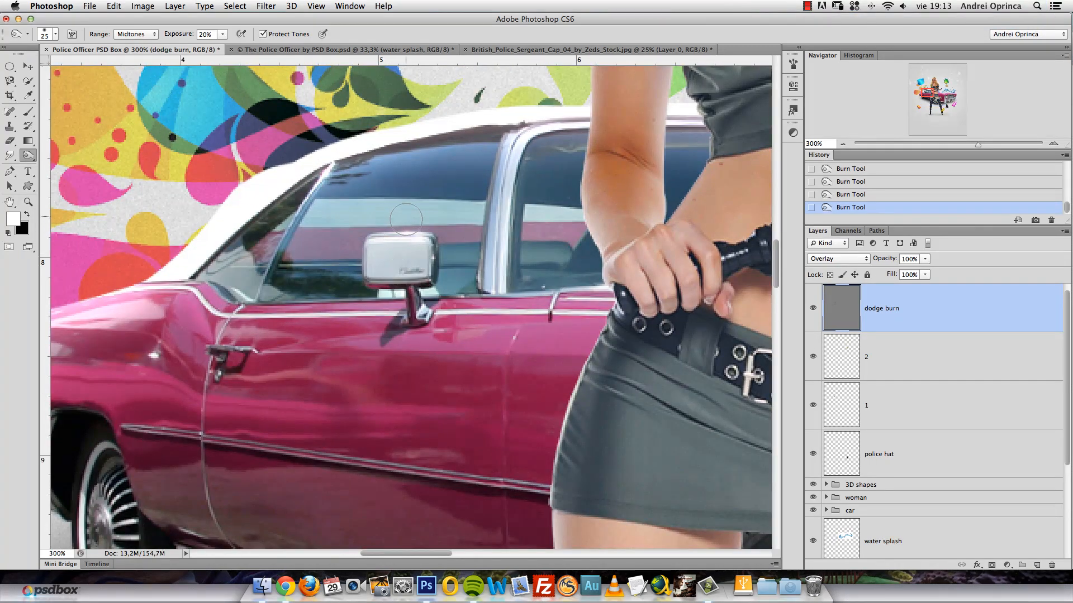
key("bracketleft")
key("bracketleft")
key("bracketleft")
key("bracketleft")
key("bracketleft")
key("bracketleft")
key("bracketleft")
key("bracketright")
key("bracketright")
key("bracketright")
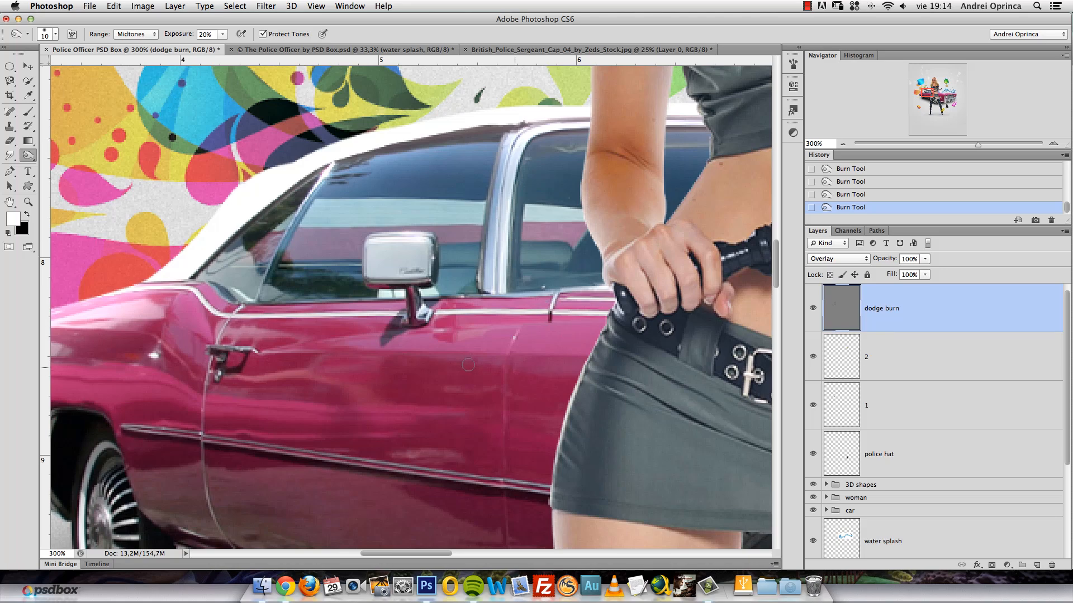
key("bracketright")
scroll(458, 461, "down", 5)
scroll(458, 461, "left", 1)
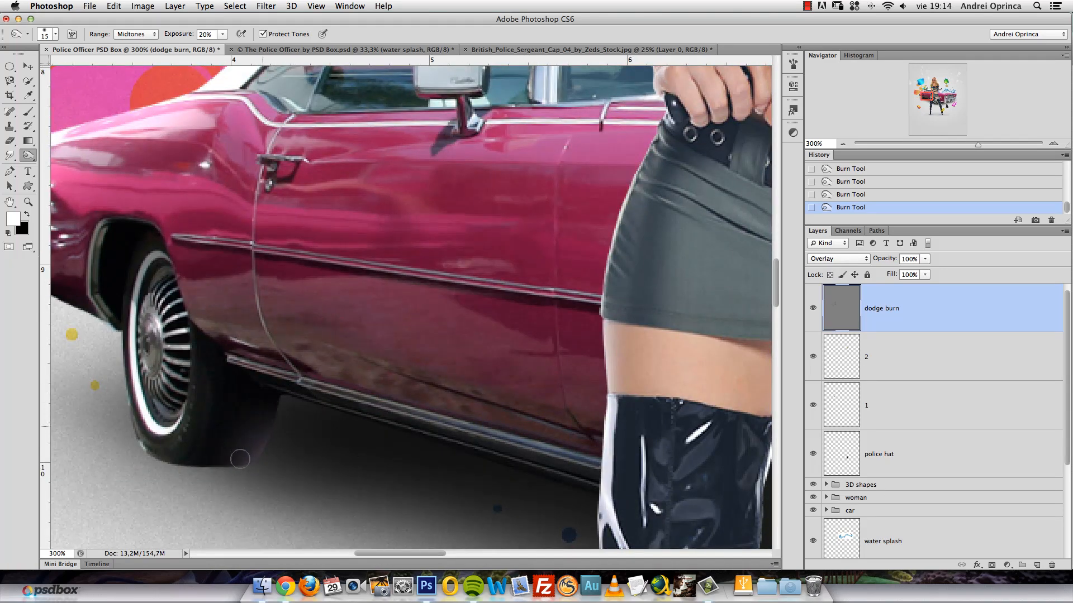
Burn shadows along the car's front fender around the turn signal with a size 40 brush.
left_click(343, 333, "super")
key("super+minus")
key("super+minus")
scroll(457, 317, "up", 3)
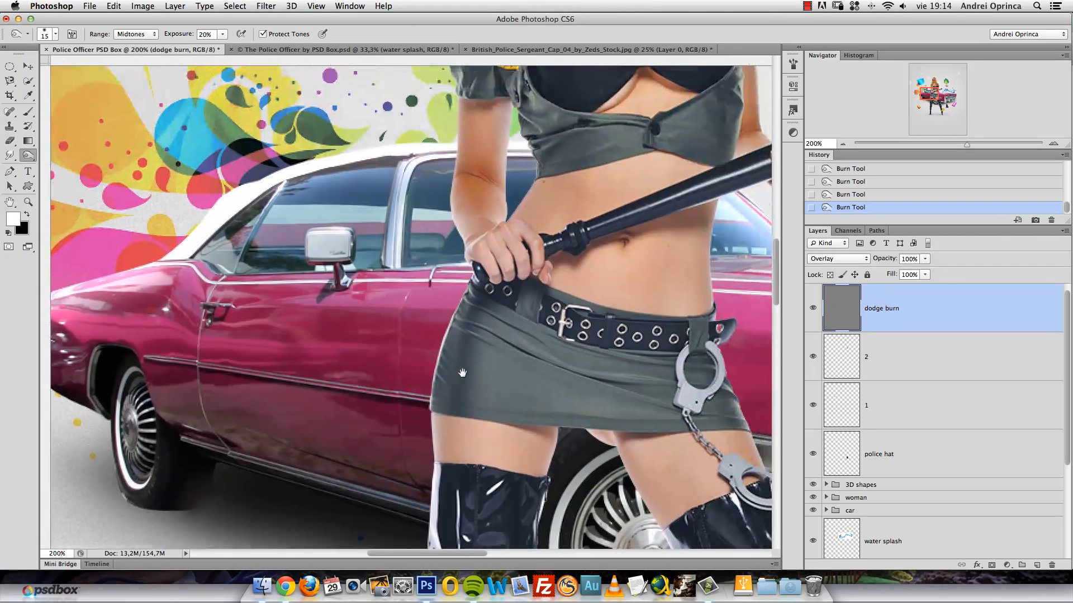
key("bracketright")
key("bracketright")
key("bracketright")
key("bracketright")
key("bracketright")
left_click_drag(615, 350, 397, 326)
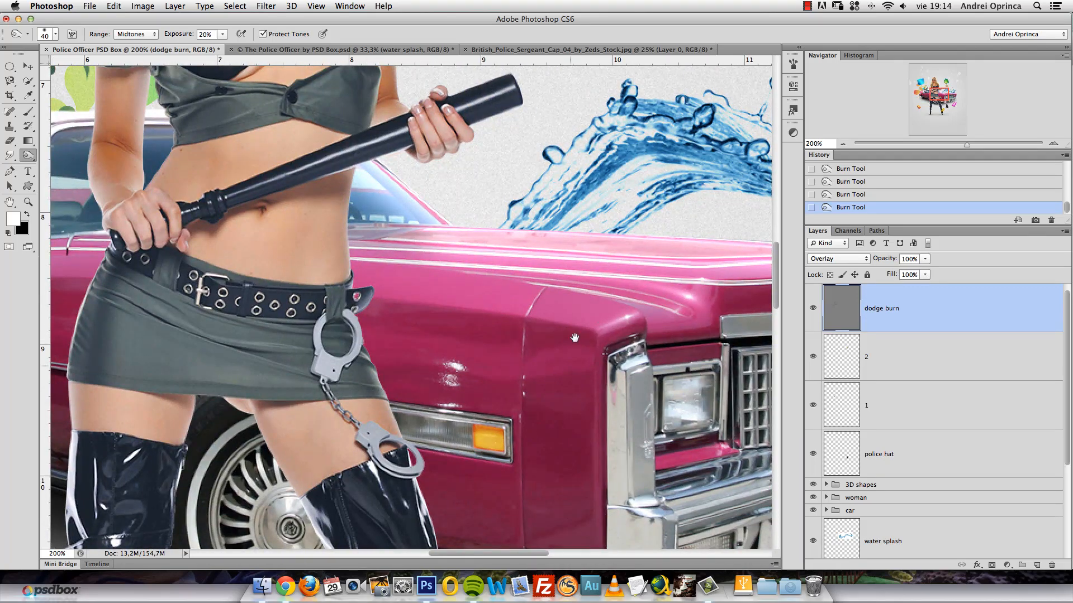
left_click_drag(574, 338, 496, 282)
key("super+r")
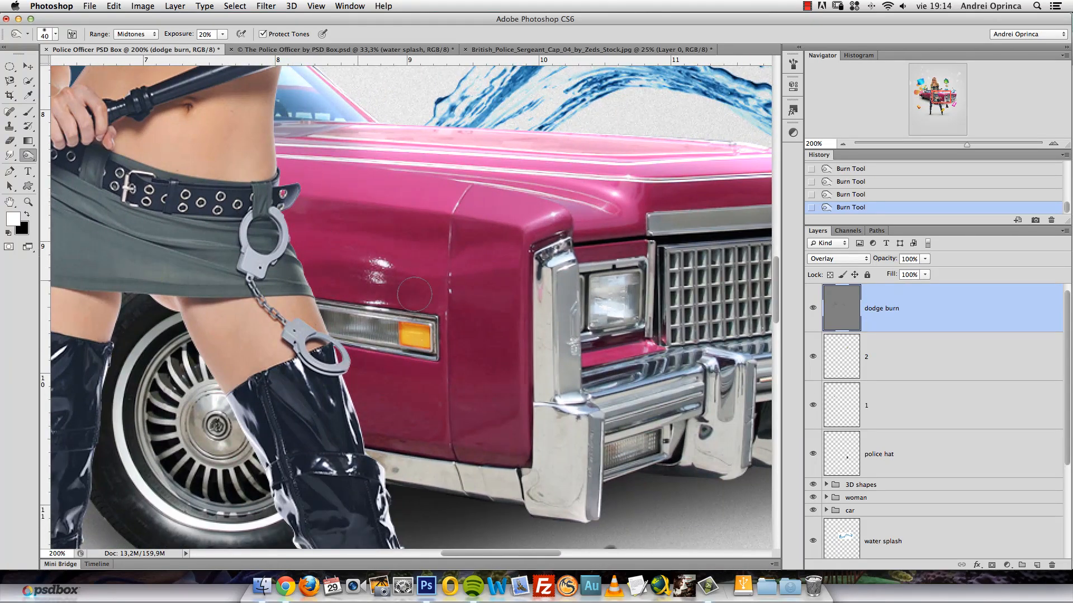
left_click_drag(490, 385, 456, 388)
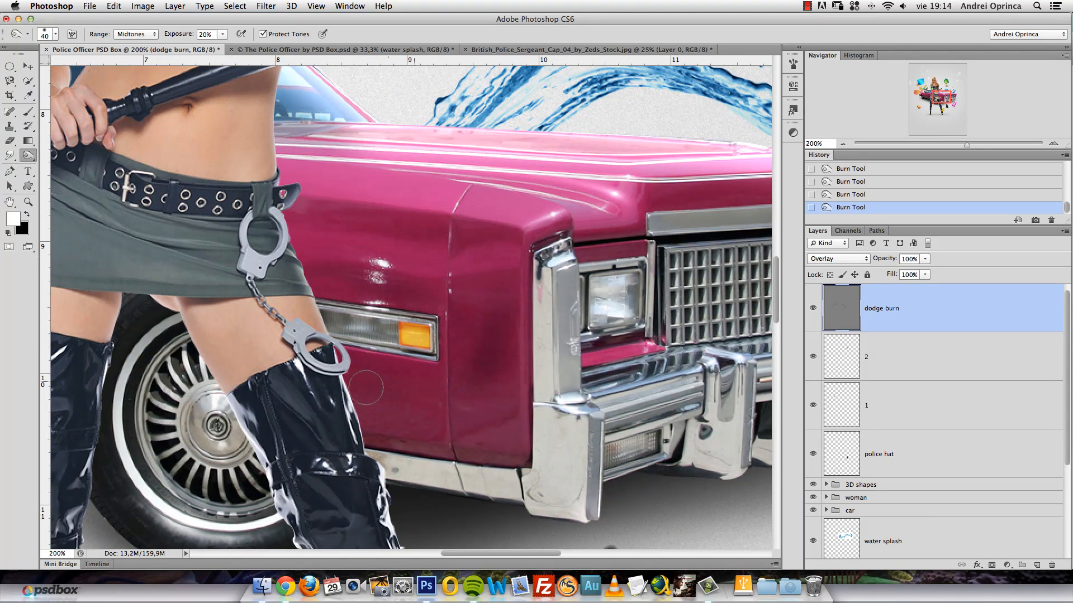
Step back through the last burn strokes and restore them to compare the front fender's shading before and after.
key("super+alt+z")
key("super+alt+z")
key("super+alt+z")
key("super+alt+z")
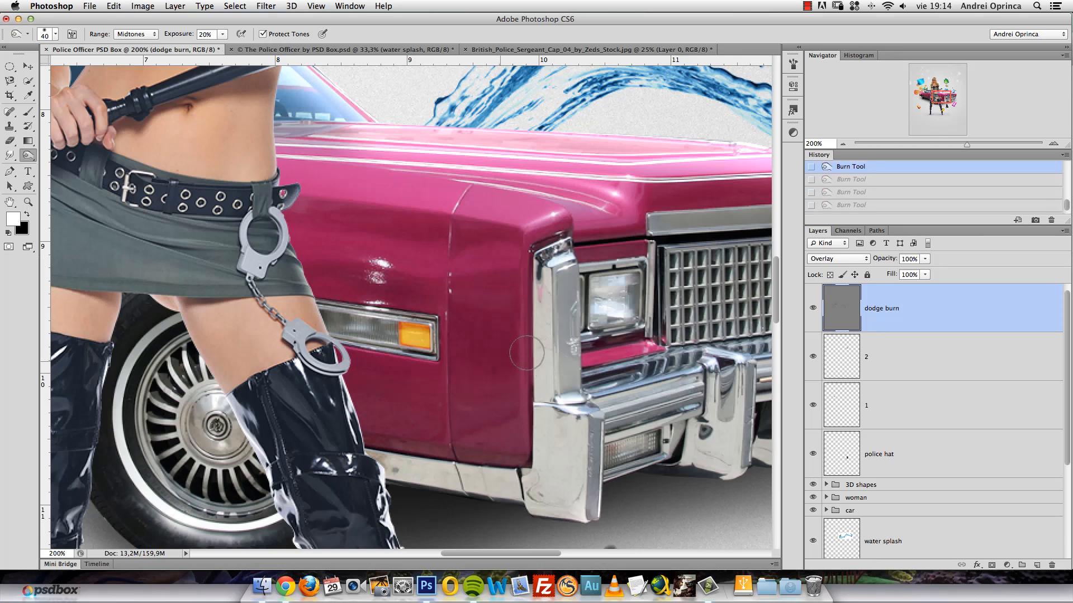
key("super+shift+z")
key("super+shift+z")
key("super+shift+z")
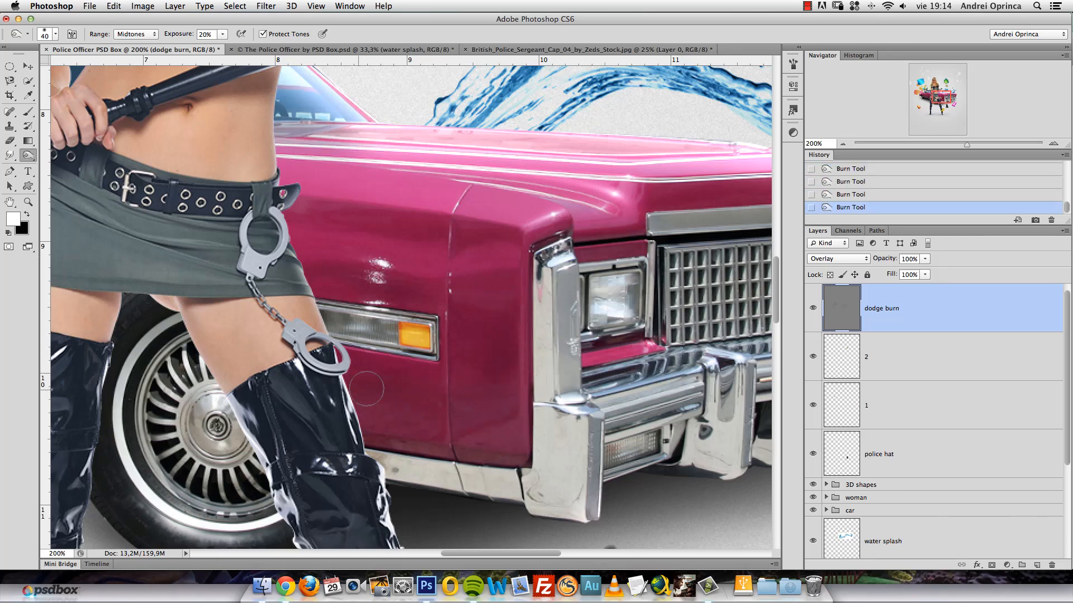
Burn the shadows on the car's hood and far front fender, using brush sizes between 20 and 35.
key("bracketleft")
key("bracketleft")
key("bracketleft")
left_click_drag(623, 212, 459, 294)
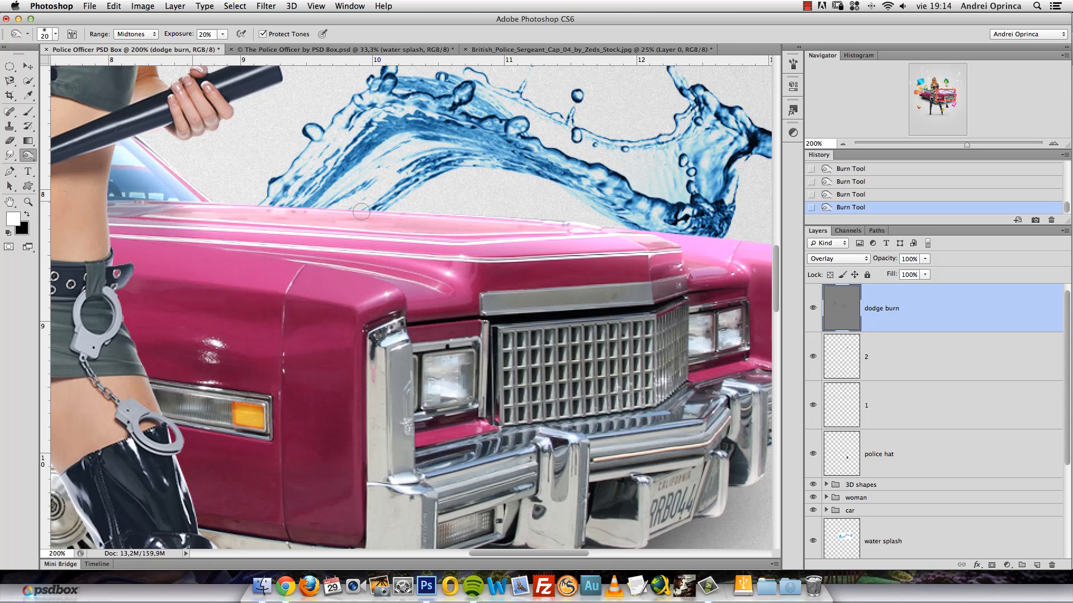
left_click_drag(656, 289, 391, 244)
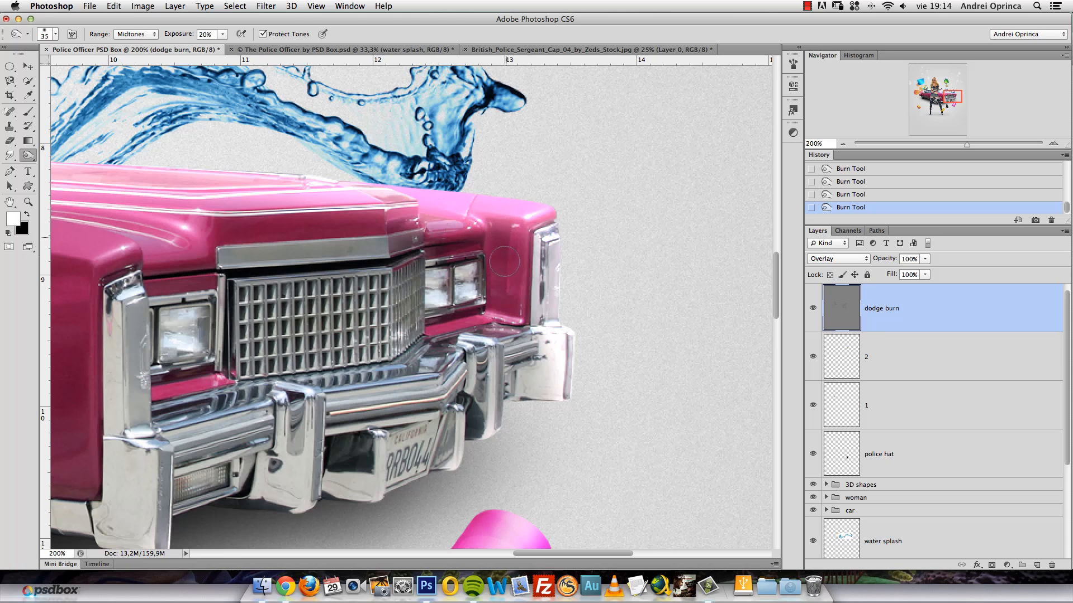
key("bracketright")
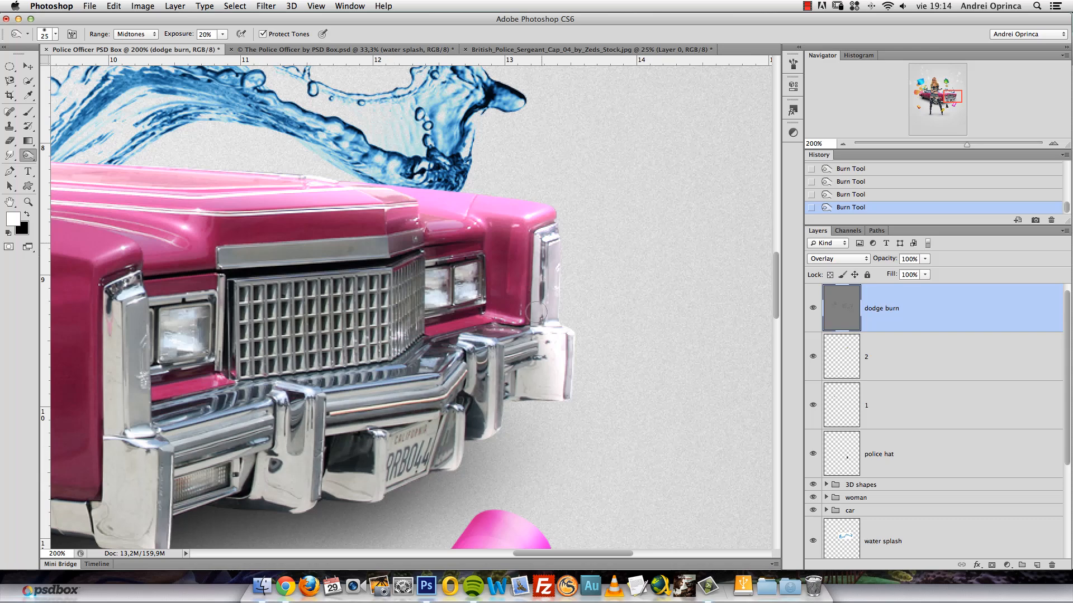
left_click_drag(460, 428, 680, 302)
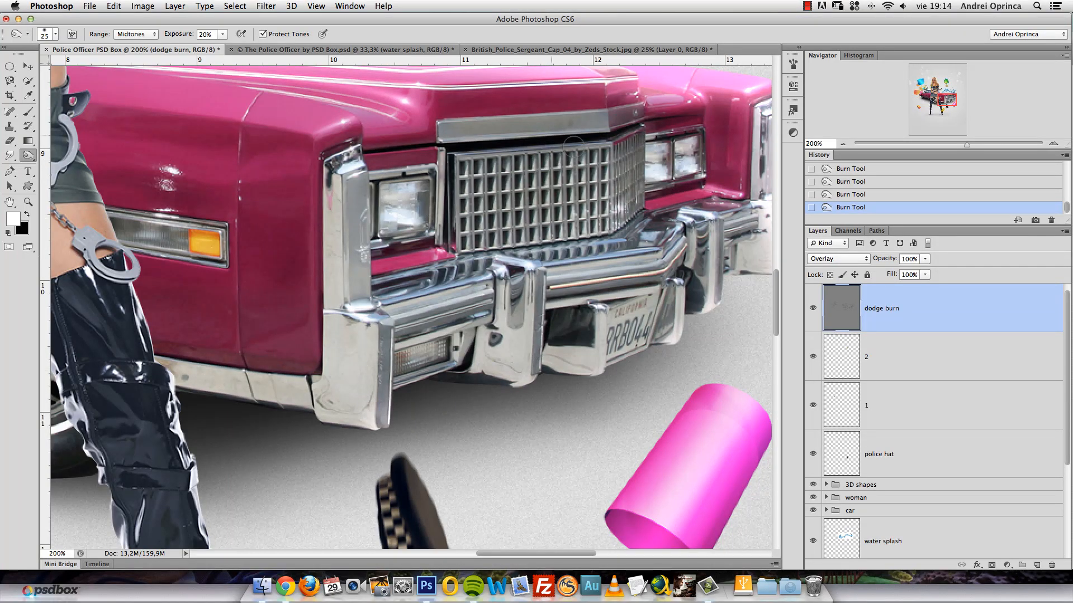
Burn the shadows on the woman's chest and torso with a size 20 brush, lowering the exposure to 10%.
key("super+space")
left_click(601, 173, "super")
left_click(602, 173, "alt+super")
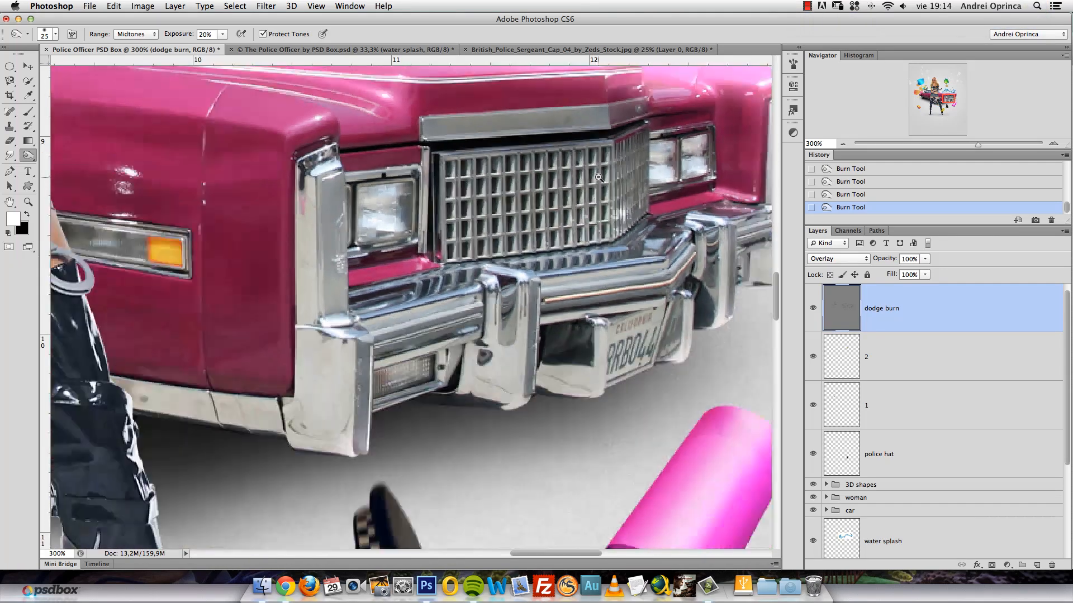
left_click(602, 176, "alt+super")
left_click_drag(341, 140, 455, 321)
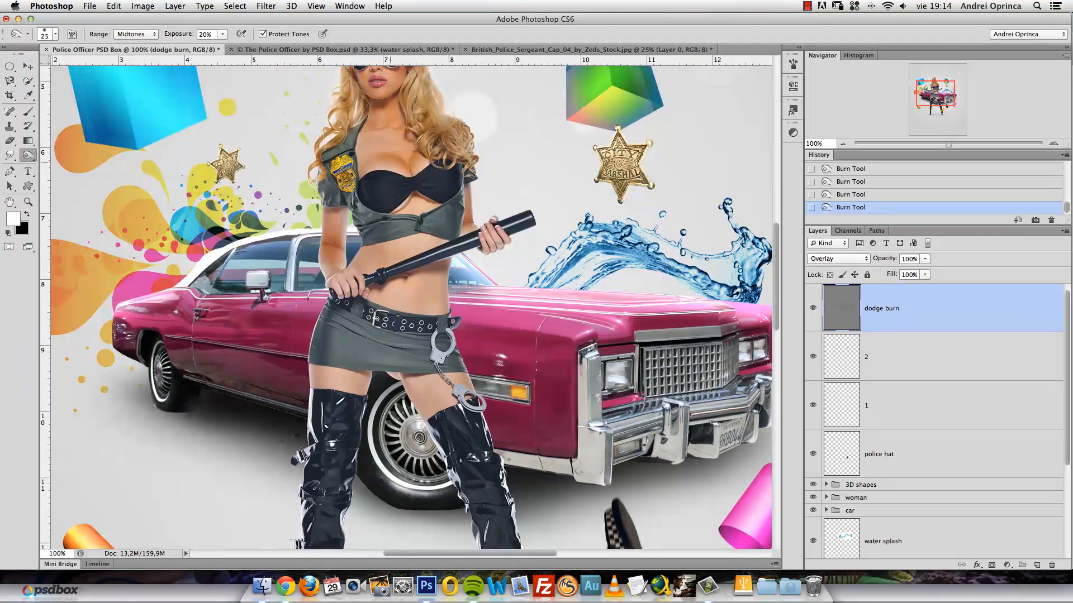
key("super+space")
left_click(380, 158, "super")
left_click_drag(380, 159, 475, 291)
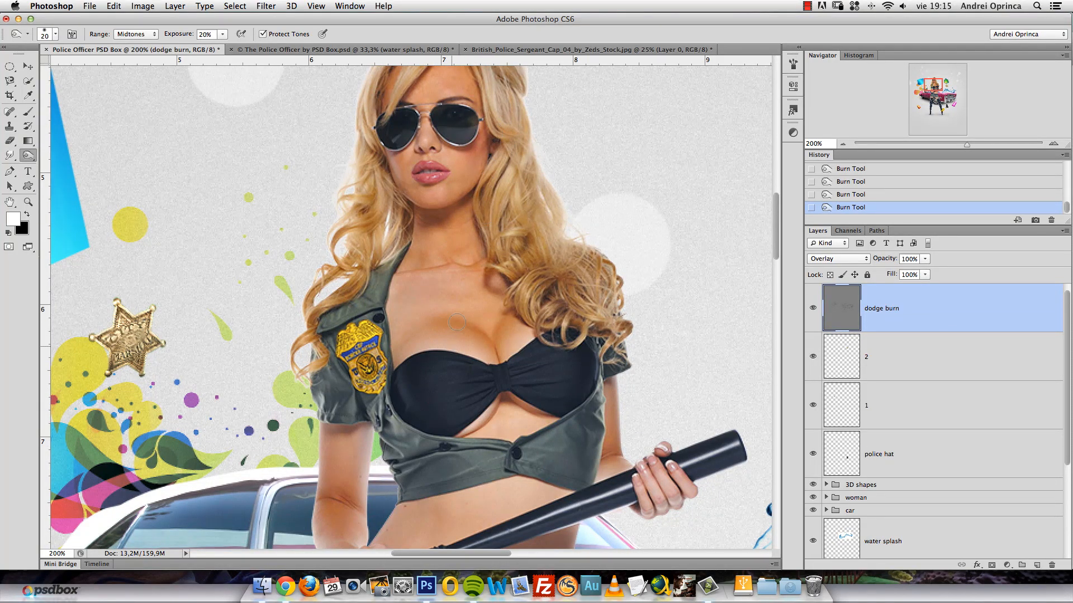
left_click(206, 35)
type("10")
left_click_drag(490, 467, 537, 416)
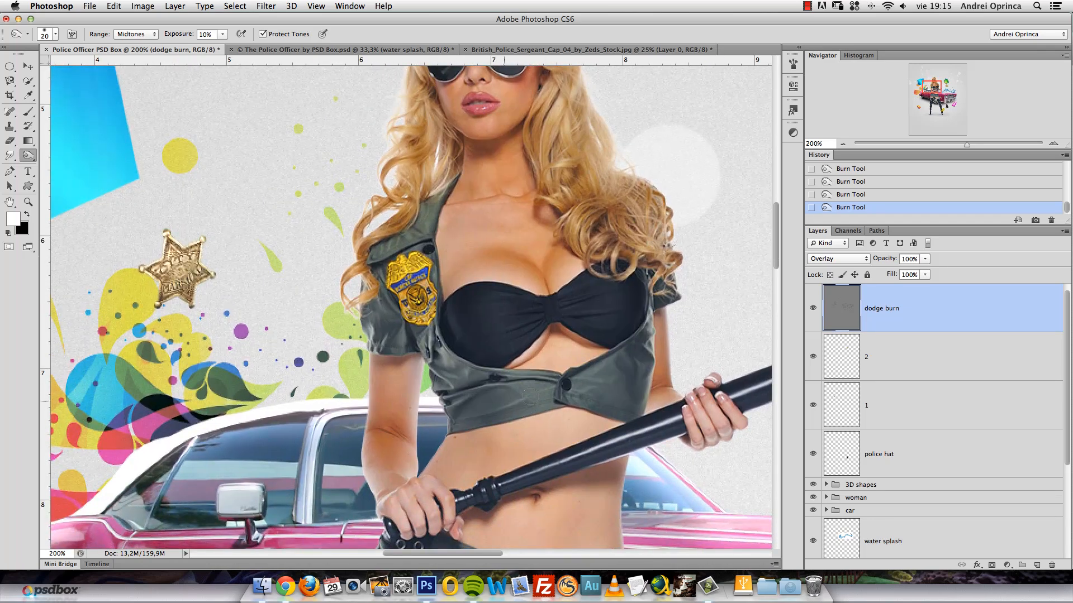
Raise the burn exposure to 20% and darken the folds of the woman's cropped shirt with a size 5 to 6 brush.
left_click(469, 390, "super")
left_click(468, 389, "super")
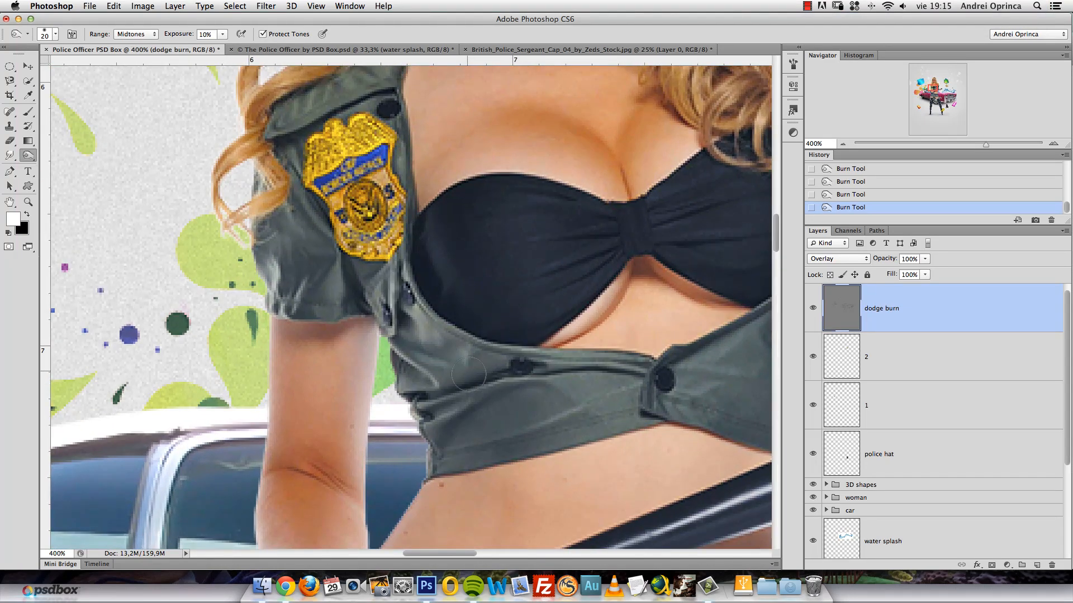
key("bracketleft")
left_click(206, 35)
left_click_drag(586, 423, 526, 377)
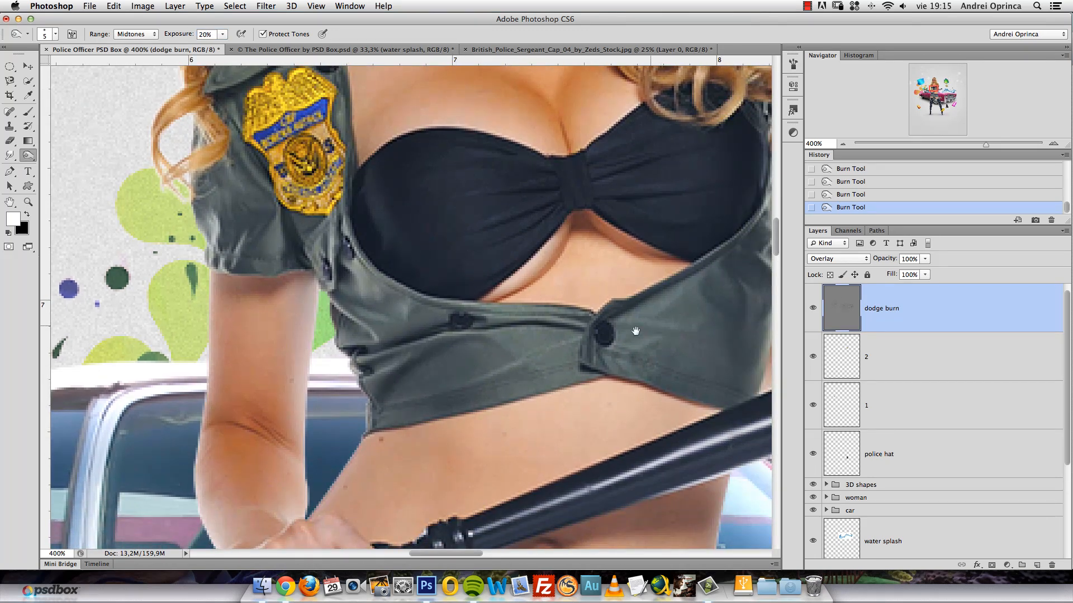
left_click_drag(635, 328, 514, 340)
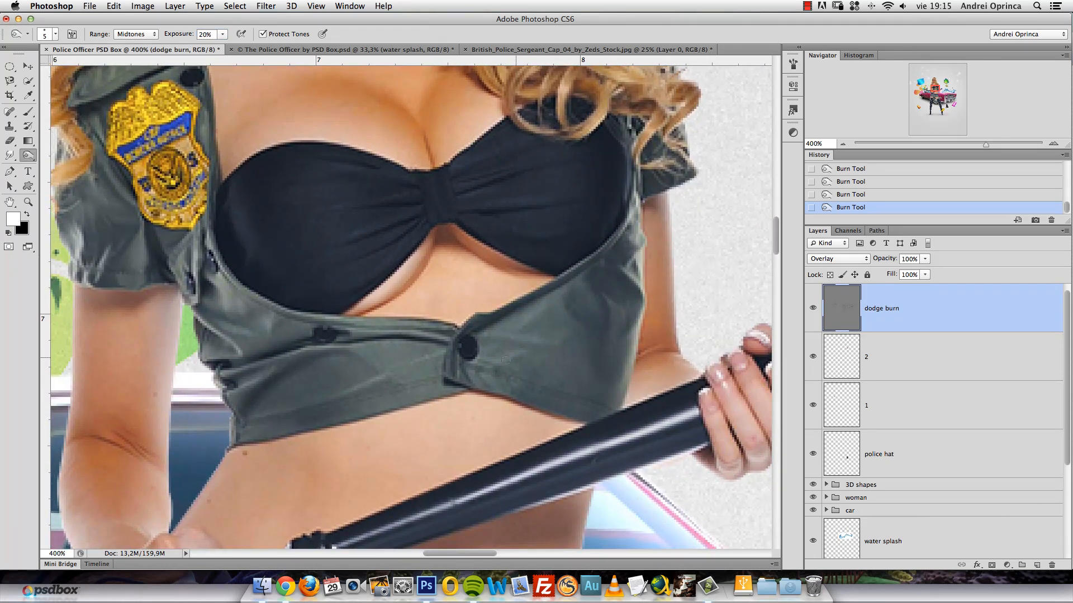
key("r")
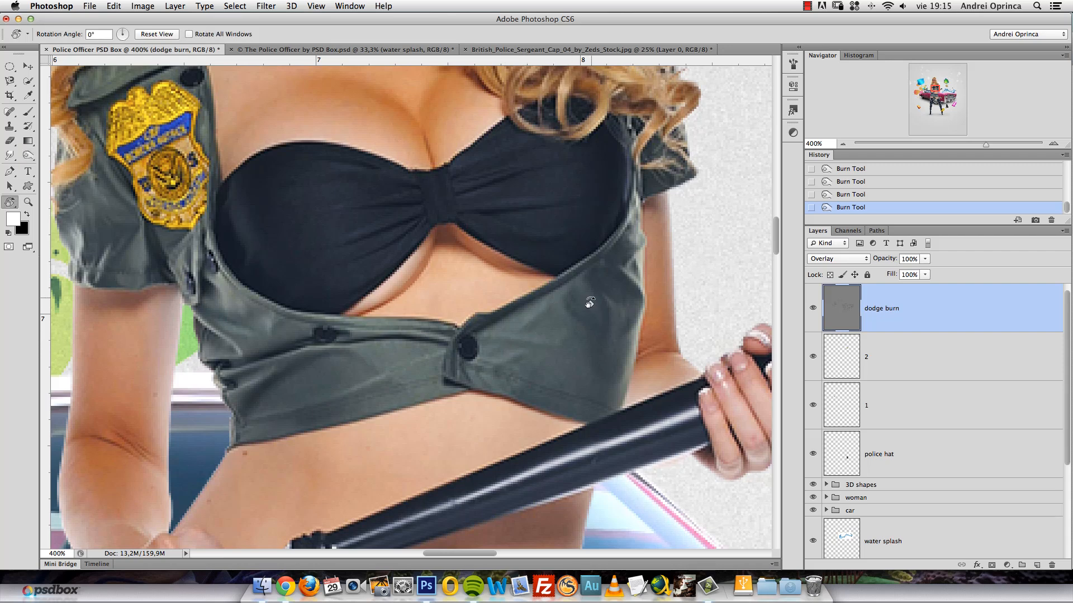
key("o")
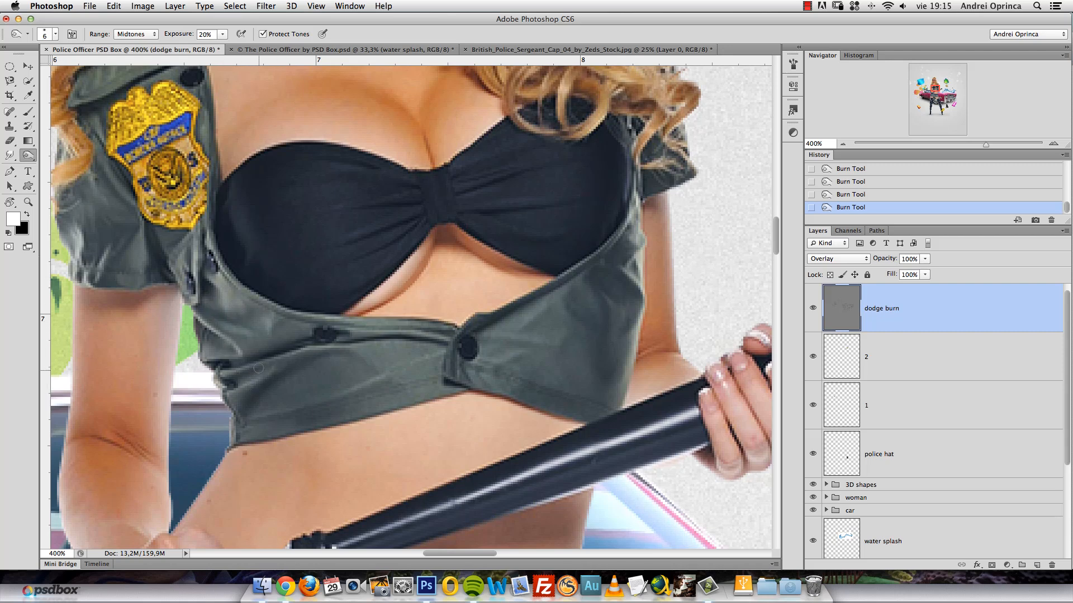
Burn the shirt sleeve's folds around the police patch with a size 9 brush.
left_click_drag(272, 322, 542, 478)
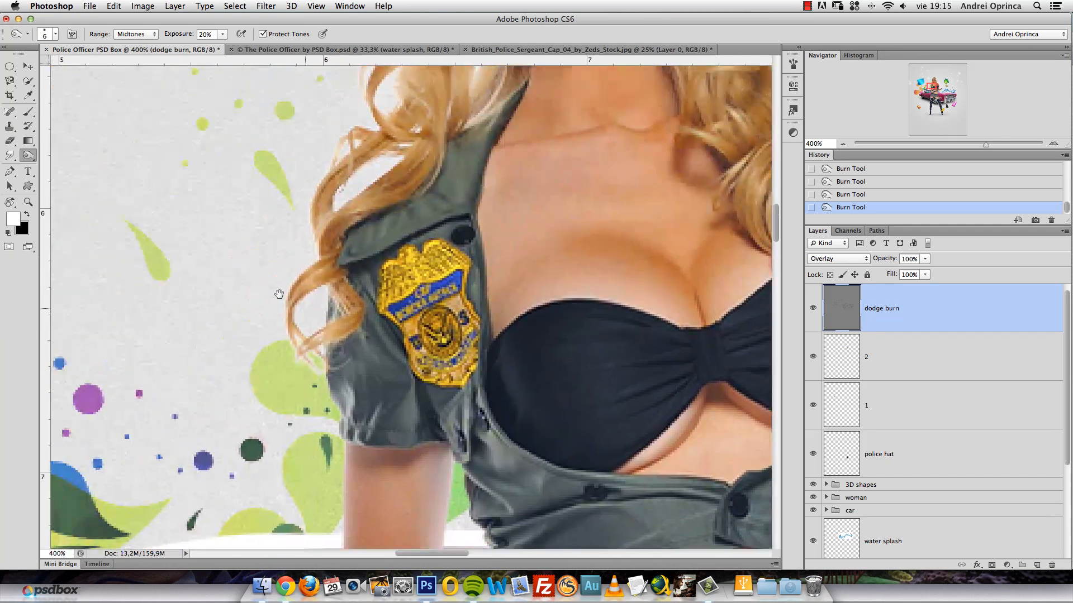
key("bracketright")
key("bracketright")
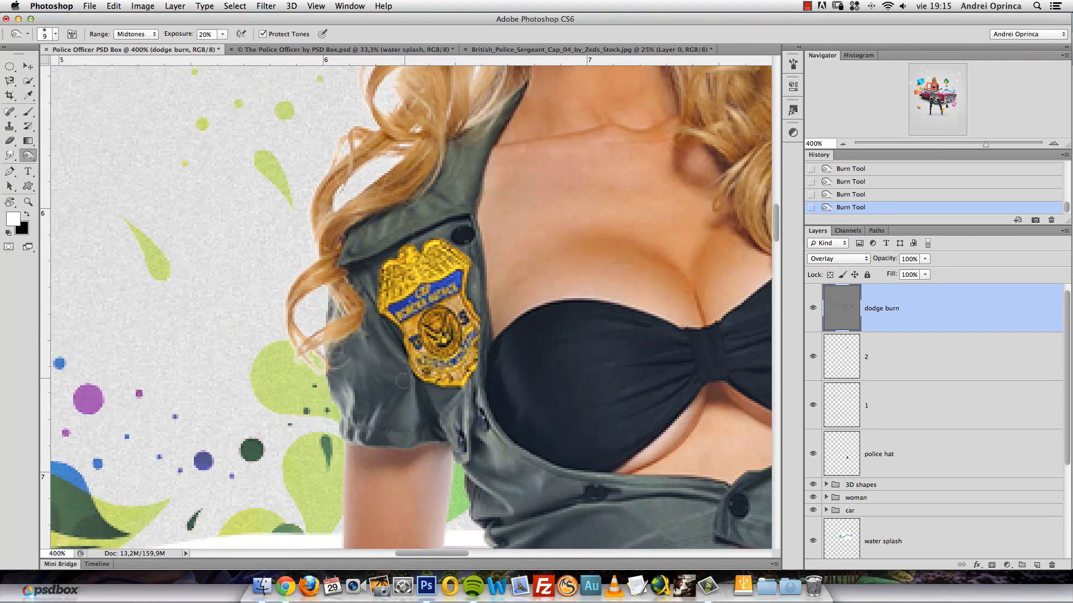
Darken the side of the skirt below the woman's hand with a size 25 burn brush.
scroll(395, 414, "down", 10)
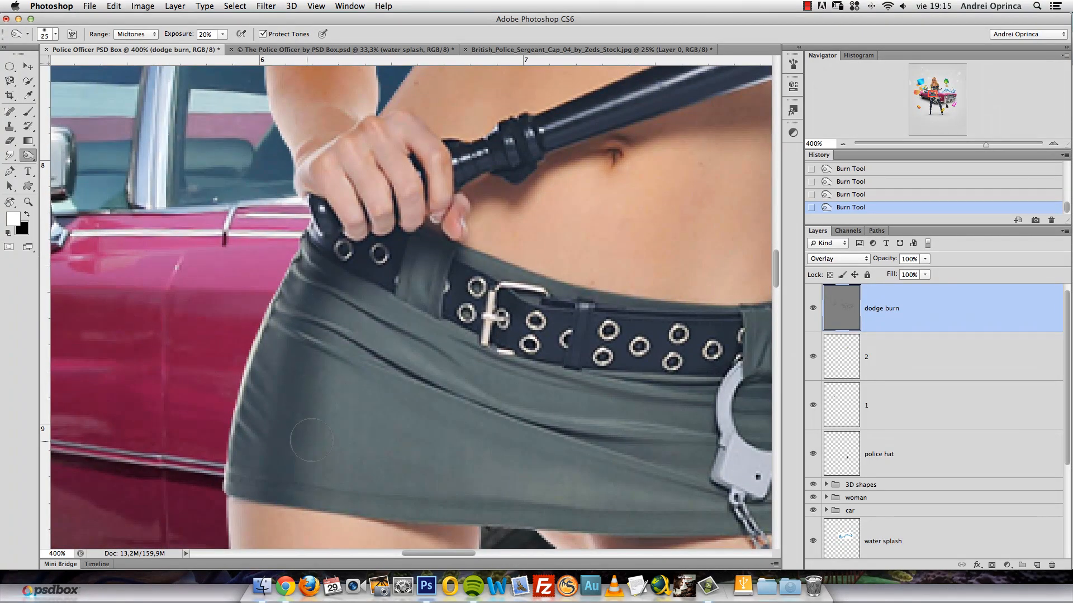
key("bracketright")
key("bracketleft")
key("bracketleft")
key("bracketleft")
key("bracketleft")
Burn the folds and hem across the rest of the skirt with brush sizes from 10 to 40.
scroll(244, 442, "right", 4)
scroll(244, 442, "down", 3)
key("bracketright")
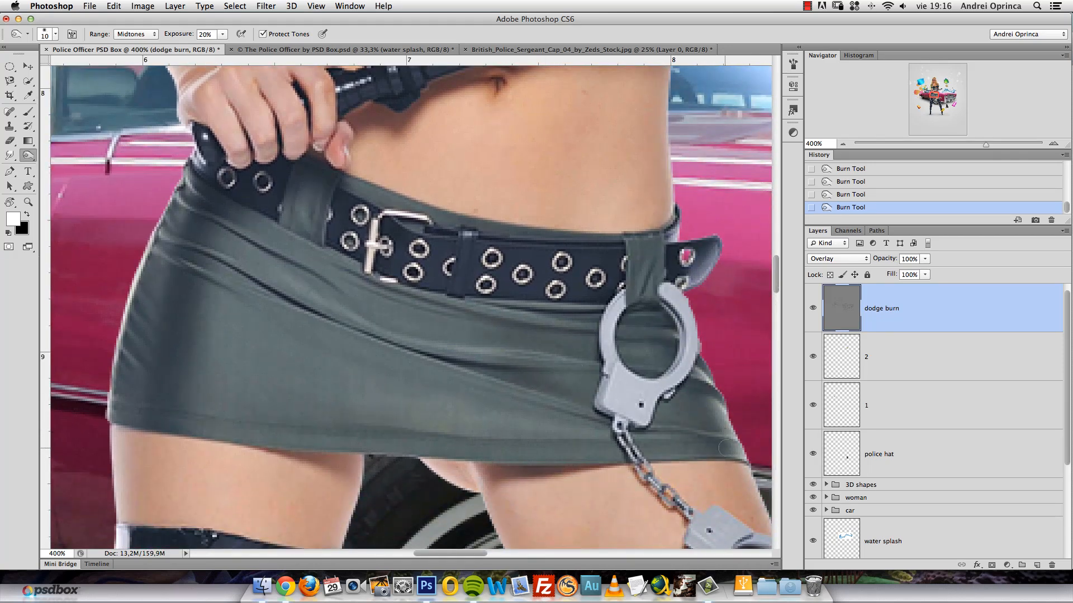
key("bracketright")
key("bracketright")
key("bracketright")
key("bracketleft")
key("bracketleft")
key("bracketleft")
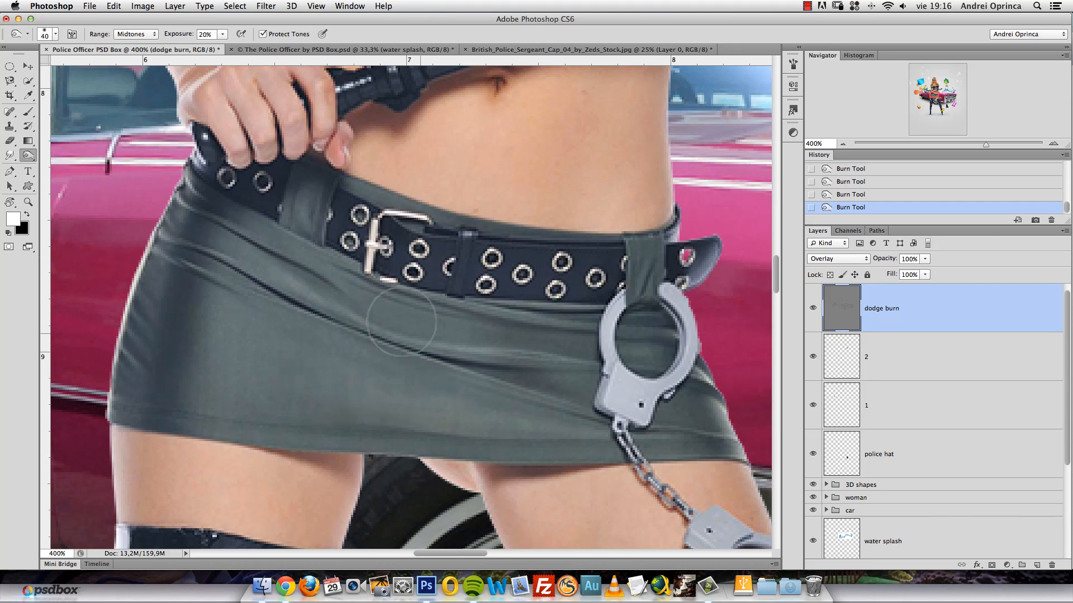
Burn the shadows on the large City Marshal star badge with a size 20 brush.
key("super+space")
left_click(395, 299, "alt+super")
left_click(395, 299, "alt+super")
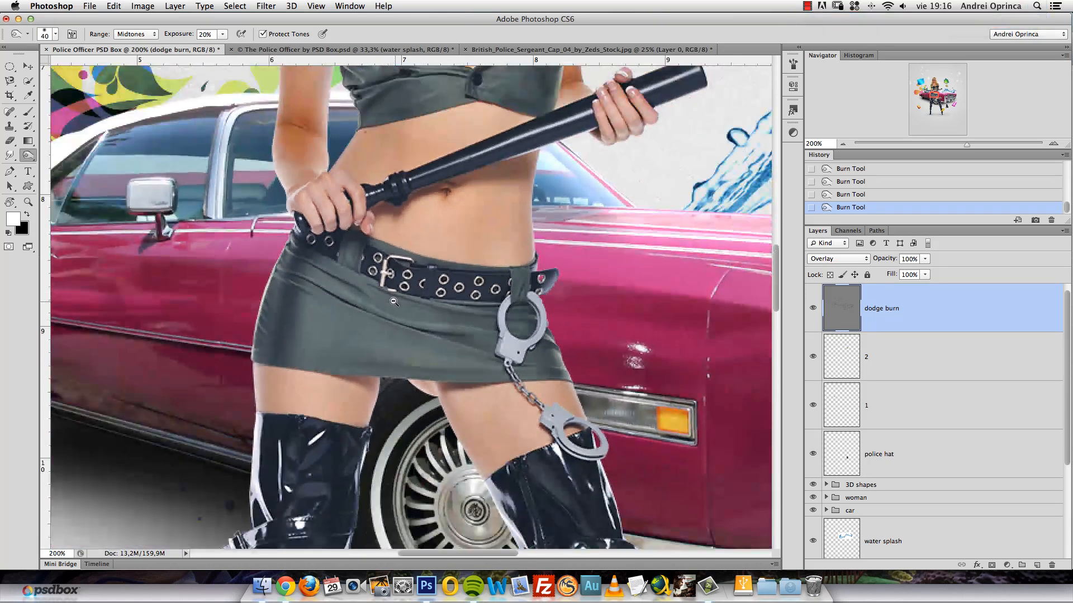
left_click(395, 299, "alt+super")
left_click_drag(395, 299, 389, 379)
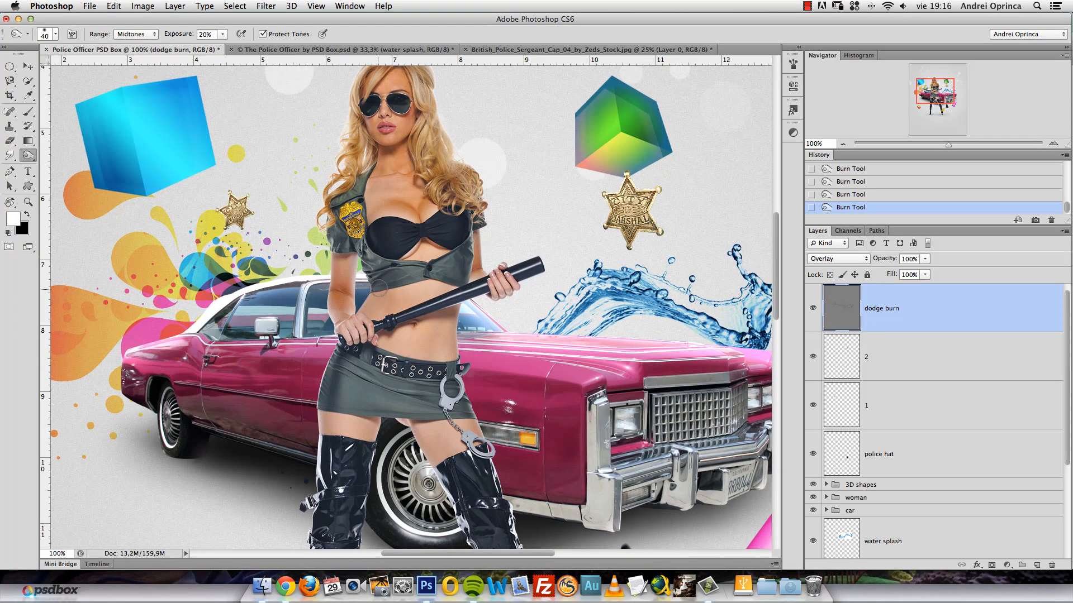
scroll(646, 207, "down", 3)
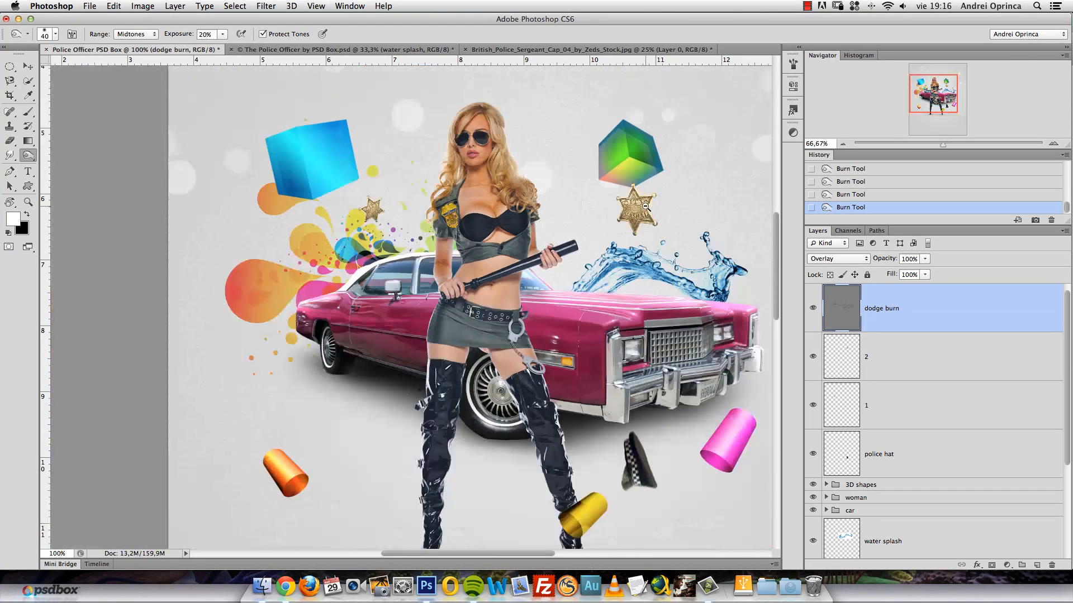
scroll(646, 206, "up", 6)
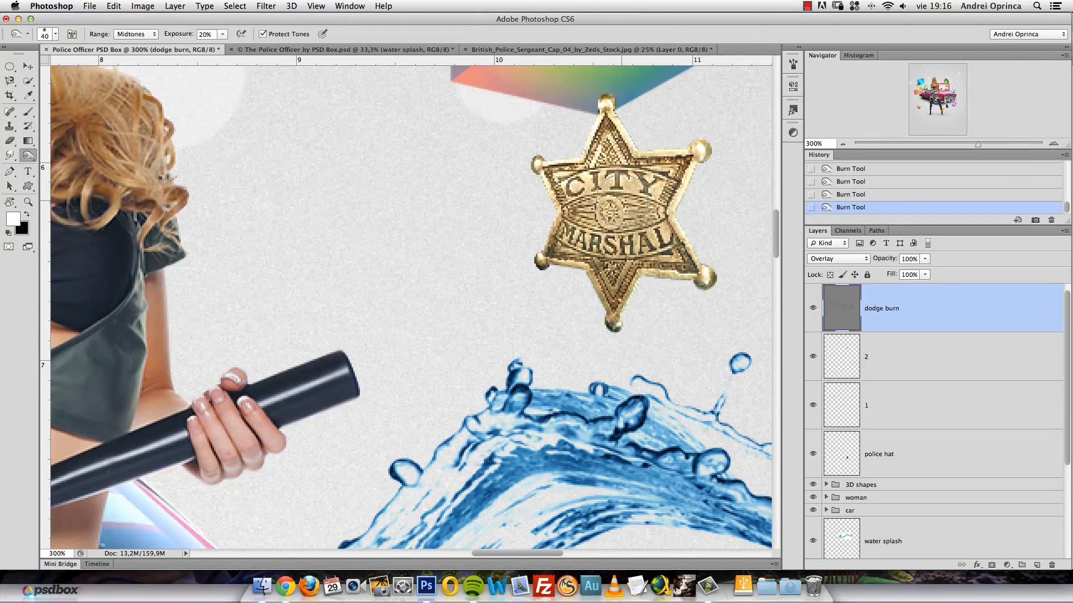
key("bracketleft")
key("bracketleft")
key("bracketleft")
key("bracketleft")
left_click_drag(598, 289, 617, 264)
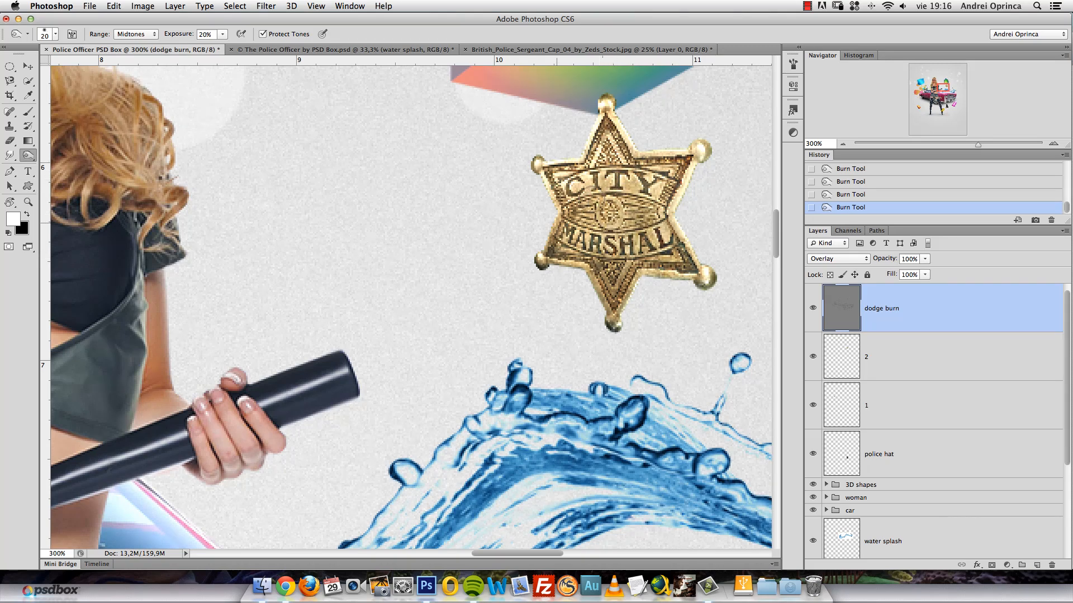
Burn the shadows on the small star badge above the colour splashes with a size 10 brush.
left_click_drag(357, 245, 538, 239)
key("bracketleft")
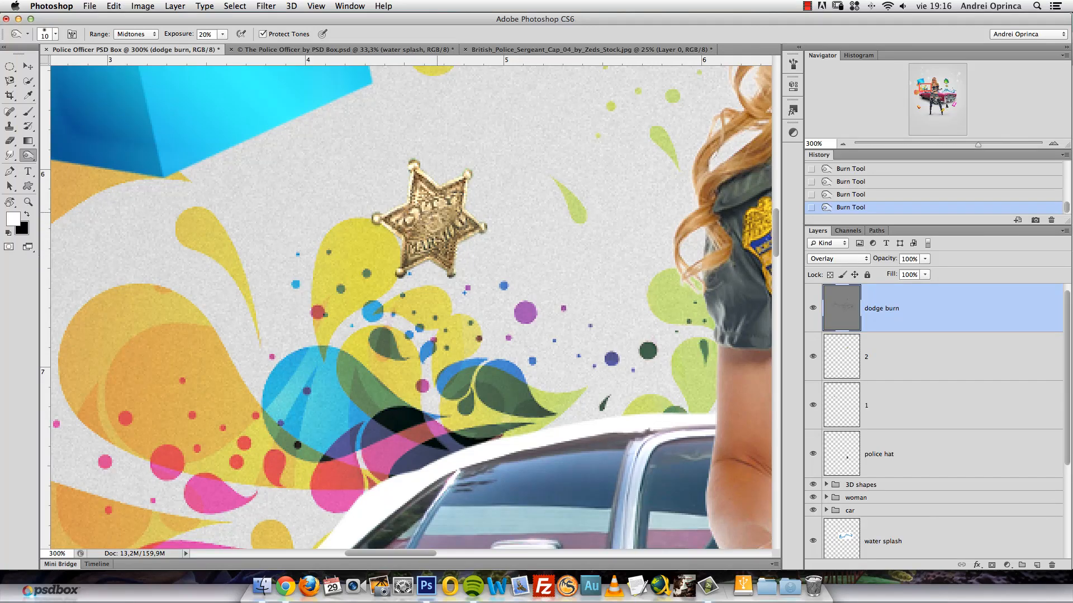
scroll(500, 249, "down", 2)
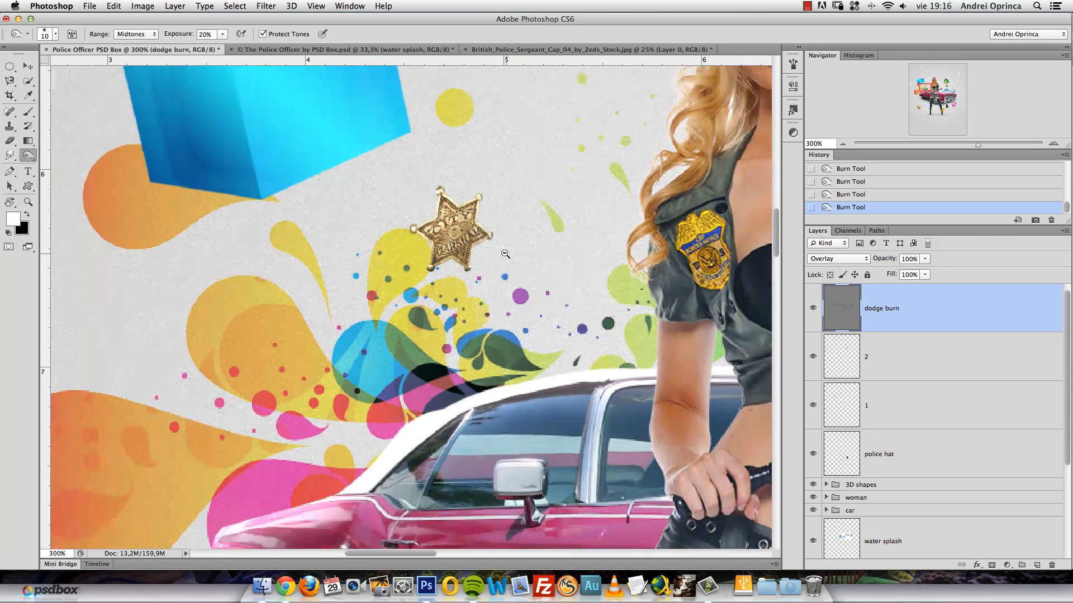
Switch to the Dodge tool with 20% exposure and a brush size of 29 px.
left_click_drag(30, 155, 63, 154)
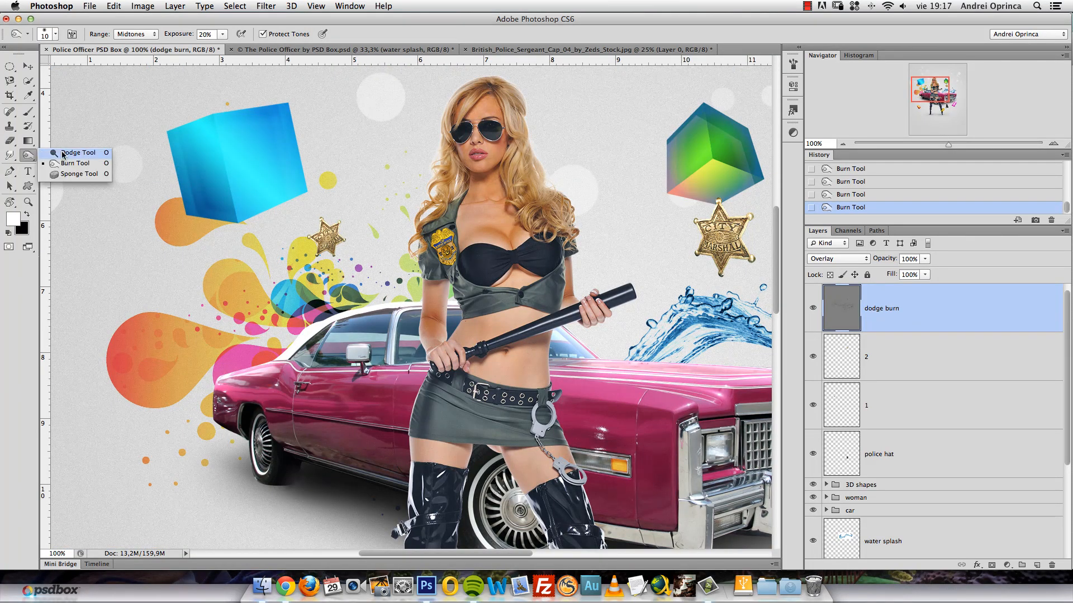
left_click(76, 154)
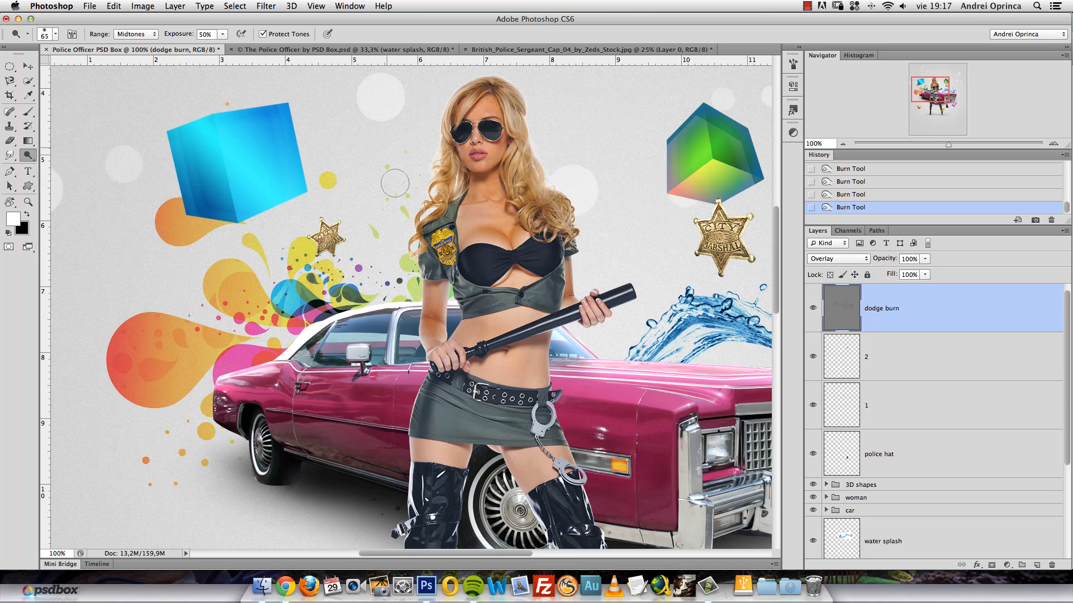
left_click(217, 34)
type("0")
right_click(498, 235)
left_click_drag(549, 263, 530, 262)
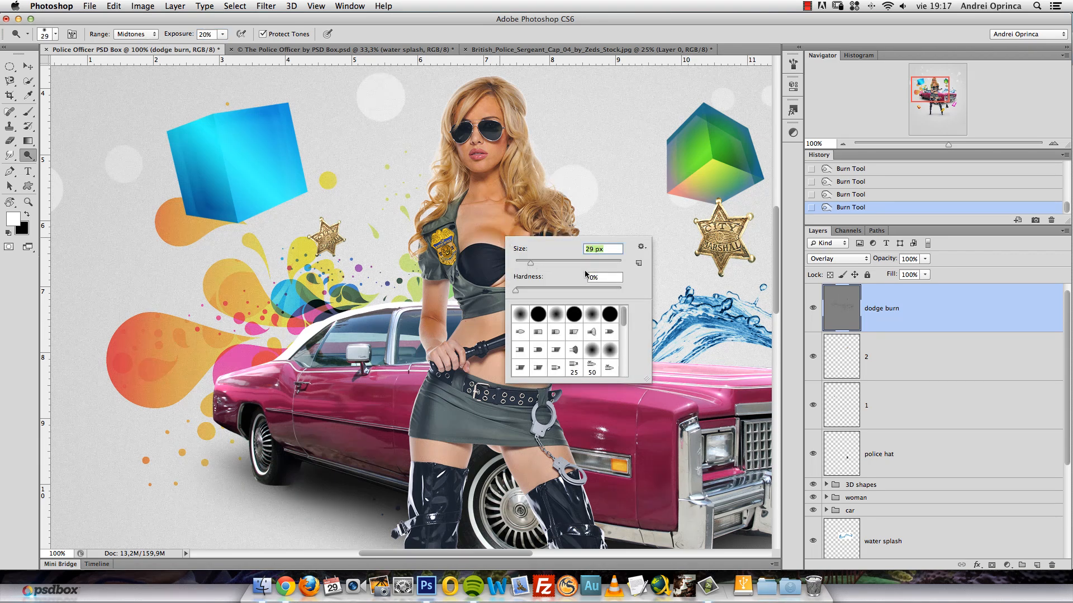
left_click(823, 294)
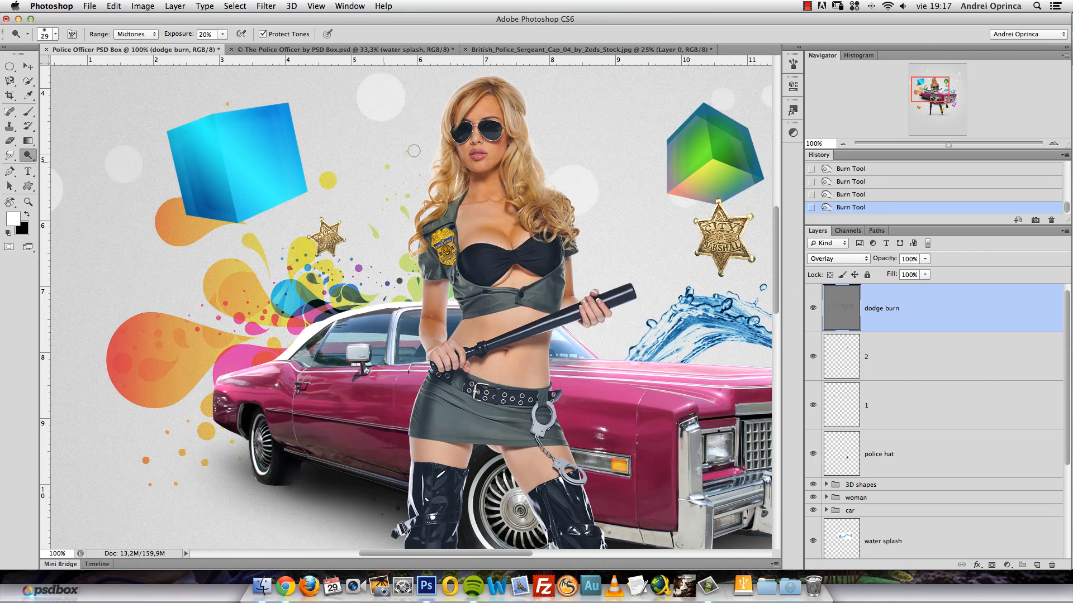
Dodge the highlights along the car's rear fender with a size 9 brush.
key("super+minus")
key("super+minus")
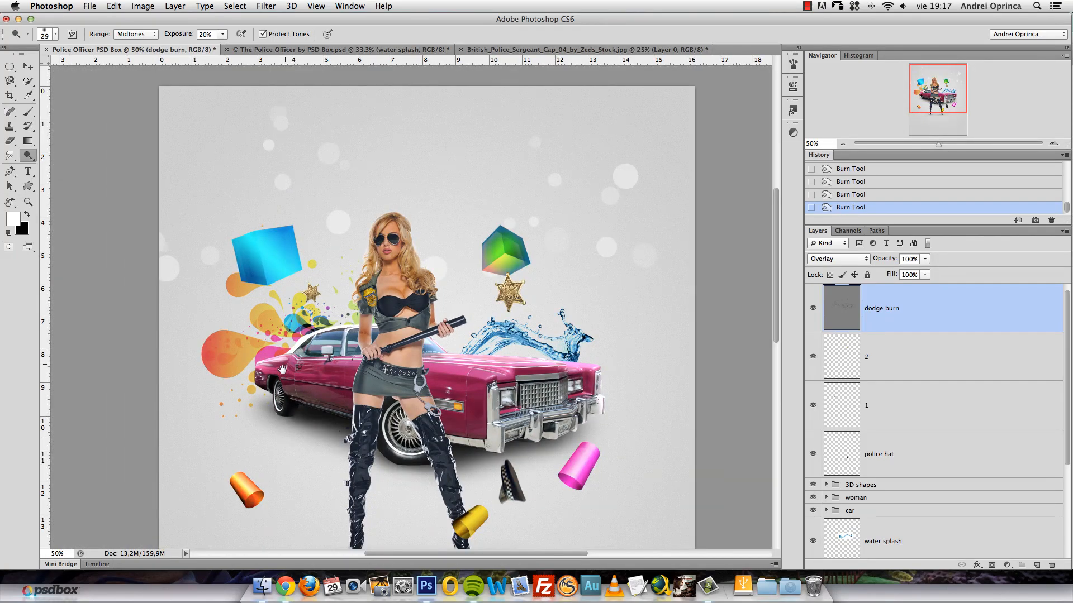
left_click(283, 369, "super")
left_click(283, 369, "super")
left_click(282, 369, "super")
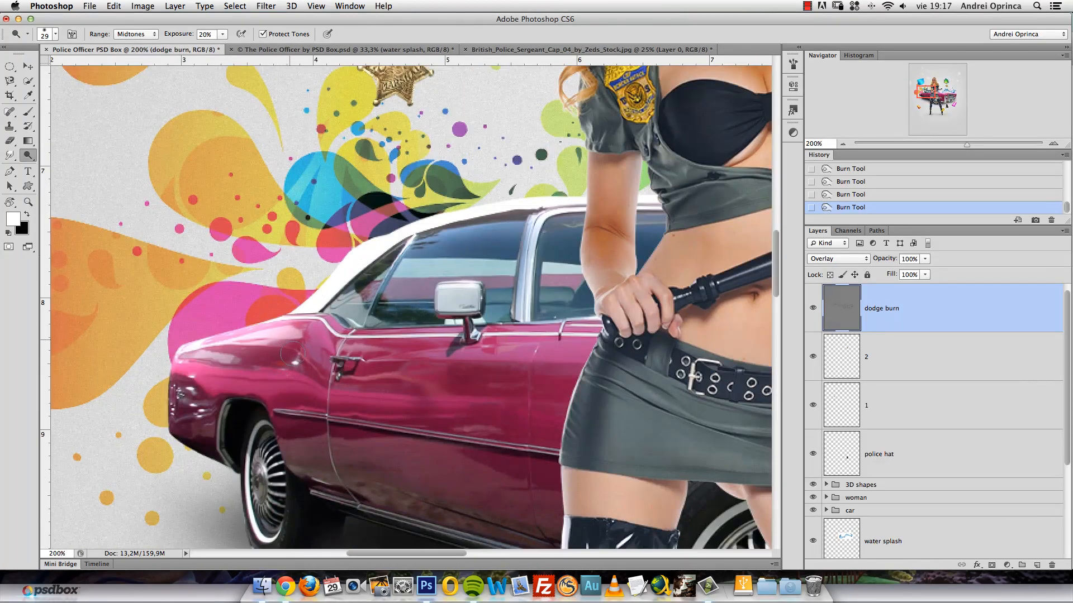
key("bracketleft")
key("bracketleft")
left_click_drag(181, 367, 285, 380)
mouse_move(279, 363)
left_mouse_down()
mouse_move(288, 318)
mouse_move(251, 330)
left_mouse_up()
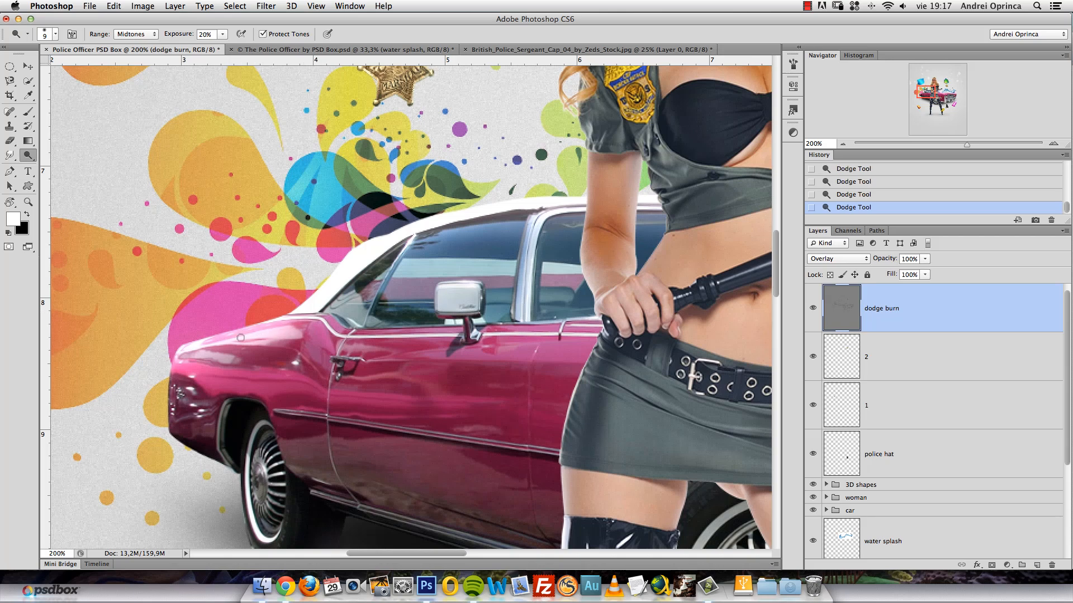
Set the Dodge exposure to 43% and brighten the car's side and lower sill with brush sizes 25 and 10.
left_click_drag(223, 35, 235, 47)
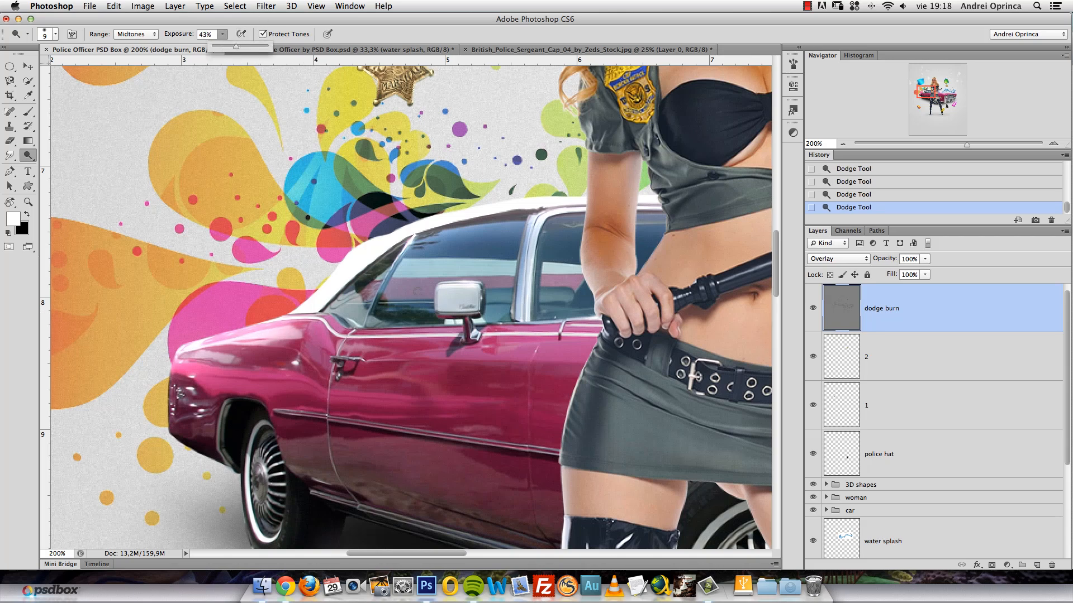
key("bracketright")
key("bracketright")
key("bracketright")
key("bracketright")
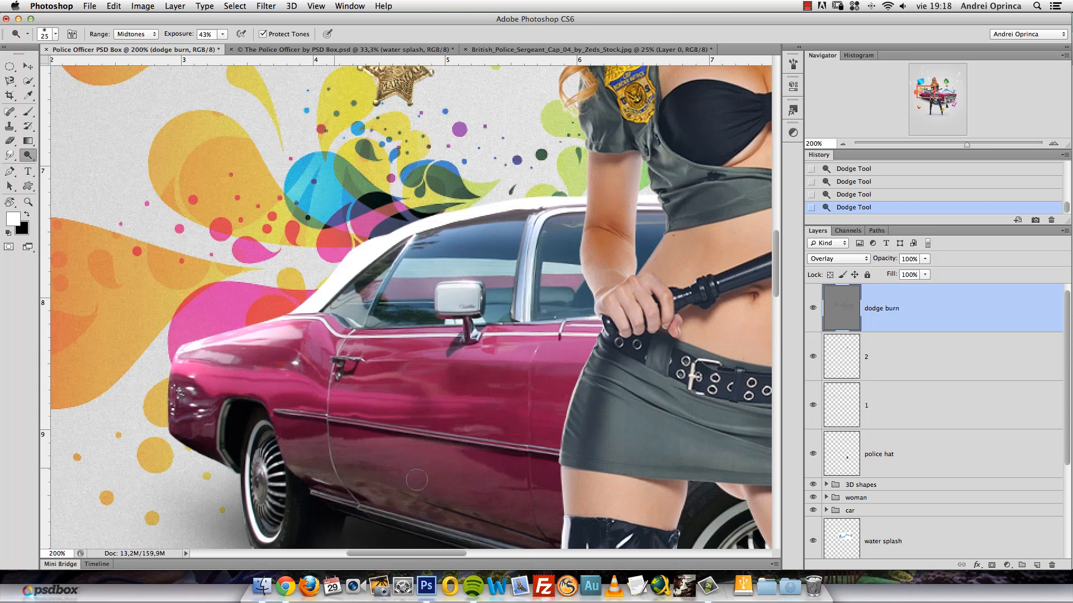
scroll(418, 486, "down", 3)
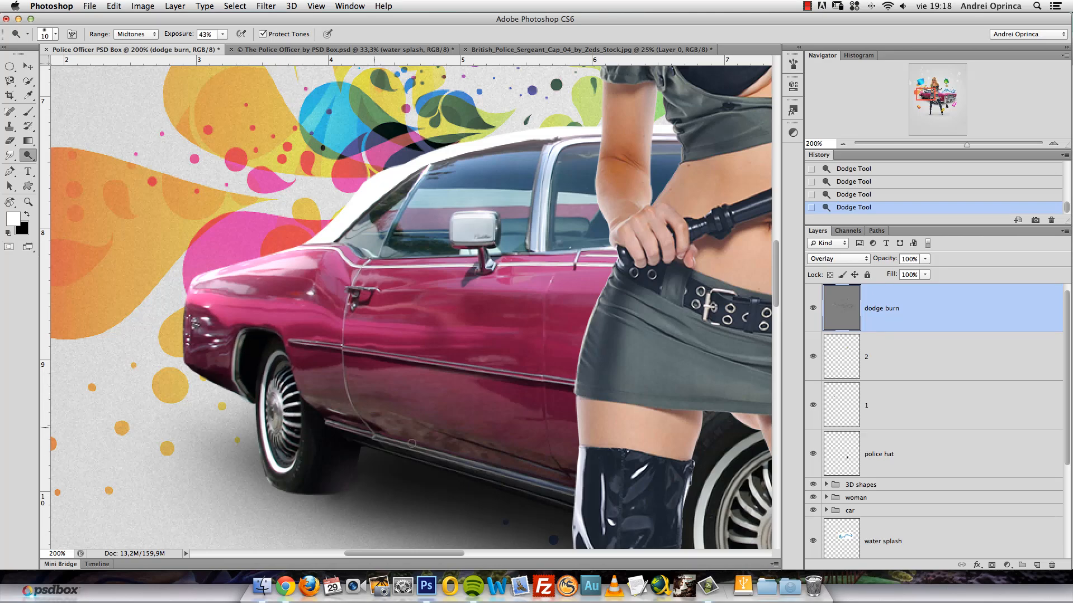
Dodge the front wheel's hubcap with a size 15 brush.
mouse_move(659, 489)
left_mouse_down()
mouse_move(441, 343)
mouse_move(374, 321)
left_mouse_up()
key("bracketright")
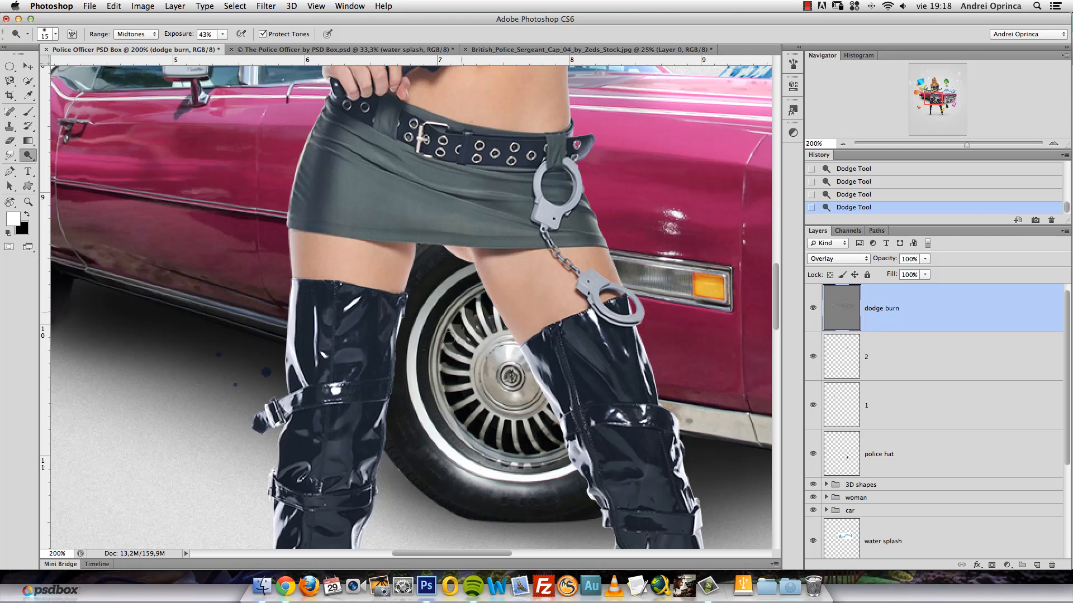
left_click_drag(503, 355, 518, 374)
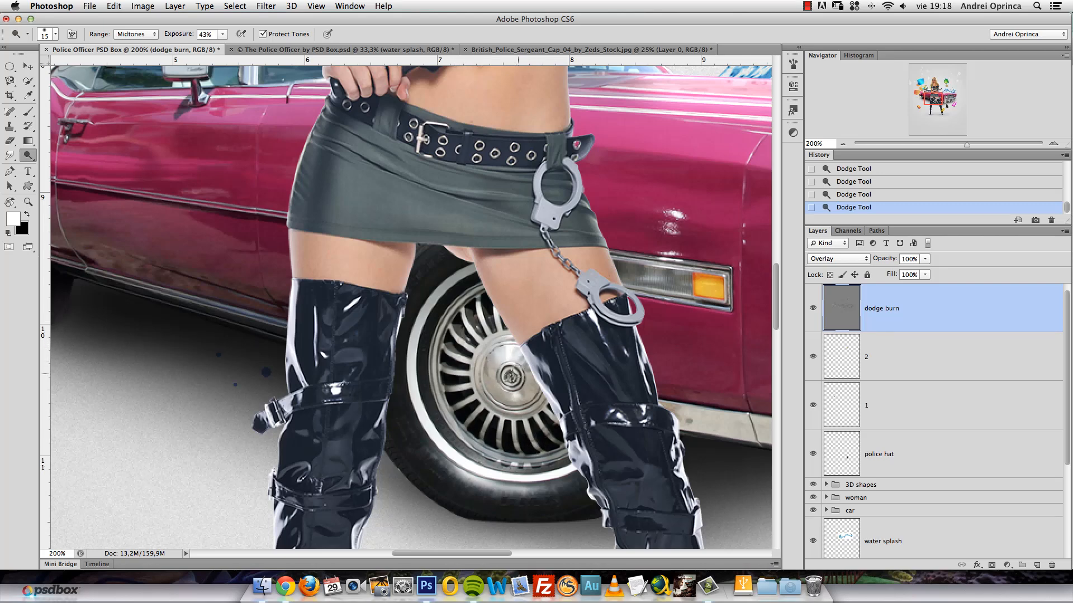
Dodge the highlights on the car's front fender and around the headlight with brush sizes from 8 to 20.
scroll(519, 378, "right", 8)
key("bracketleft")
key("bracketleft")
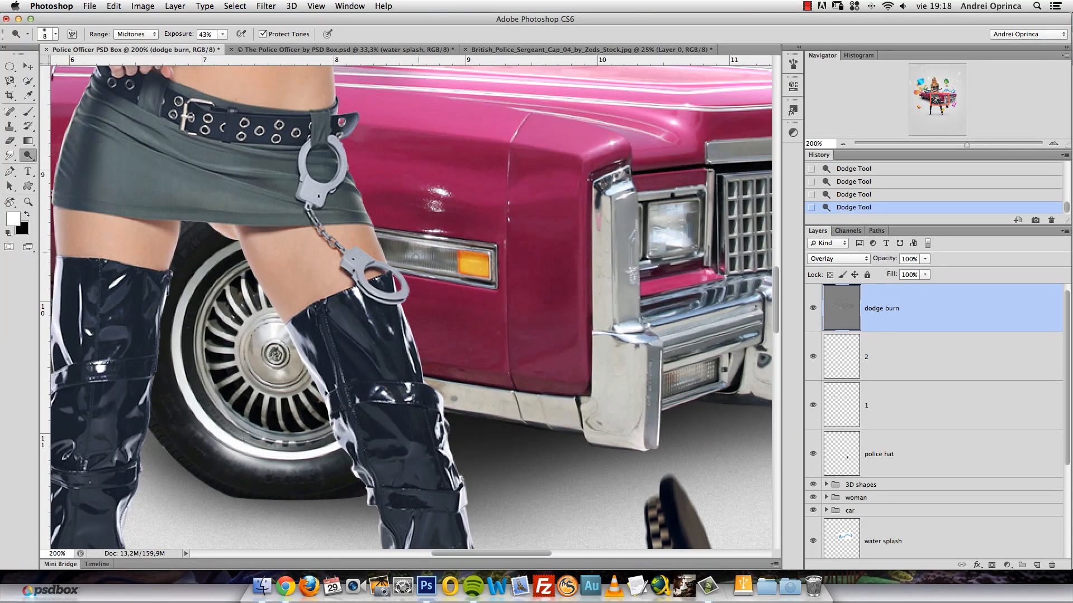
scroll(479, 273, "up", 3)
scroll(479, 273, "right", 5)
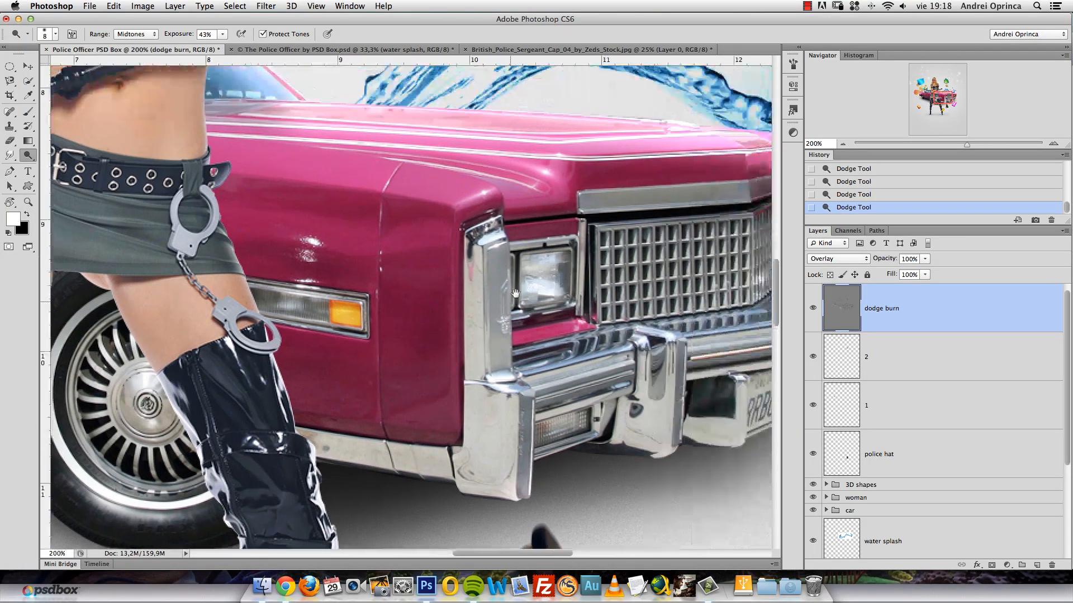
key("bracketright")
key("bracketright")
key("bracketright")
key("bracketleft")
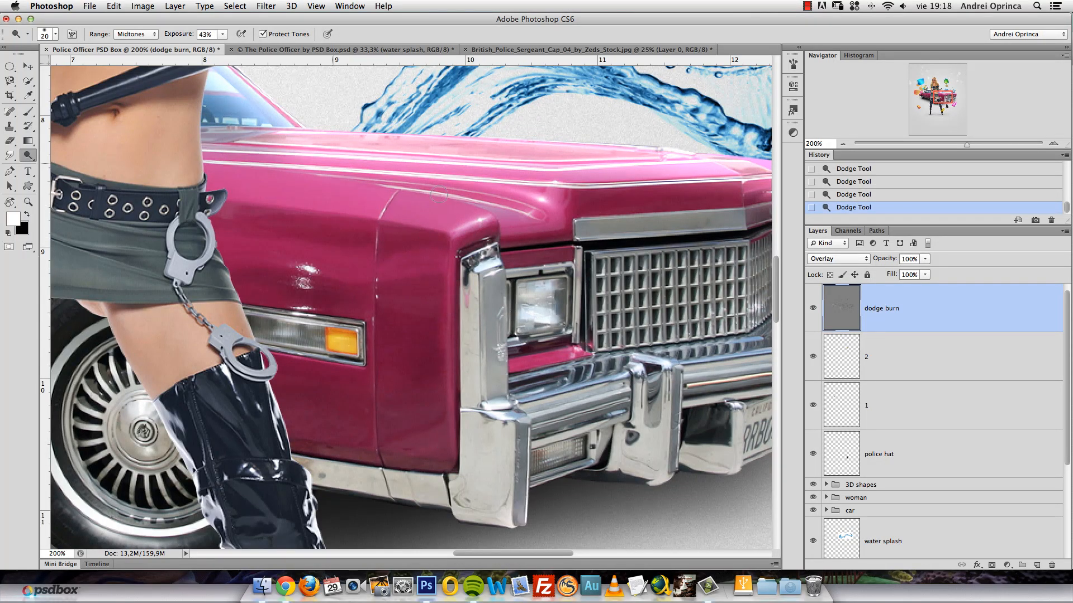
Dodge the front of the hood and the chrome trim above the grille with a size 20 brush.
scroll(461, 300, "right", 5)
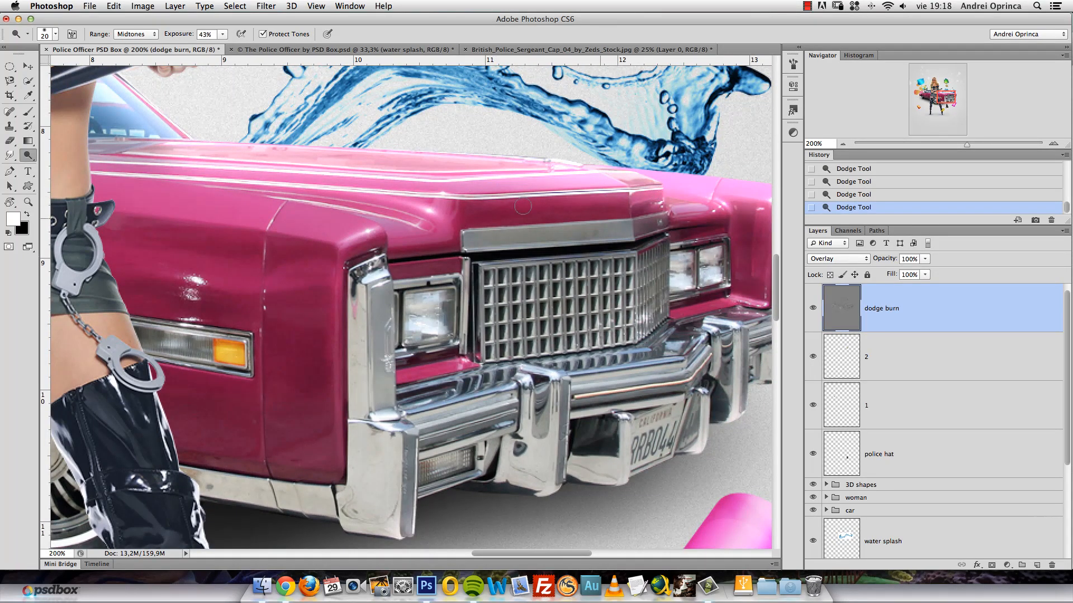
mouse_move(636, 231)
left_mouse_down()
mouse_move(516, 221)
mouse_move(479, 235)
left_mouse_up()
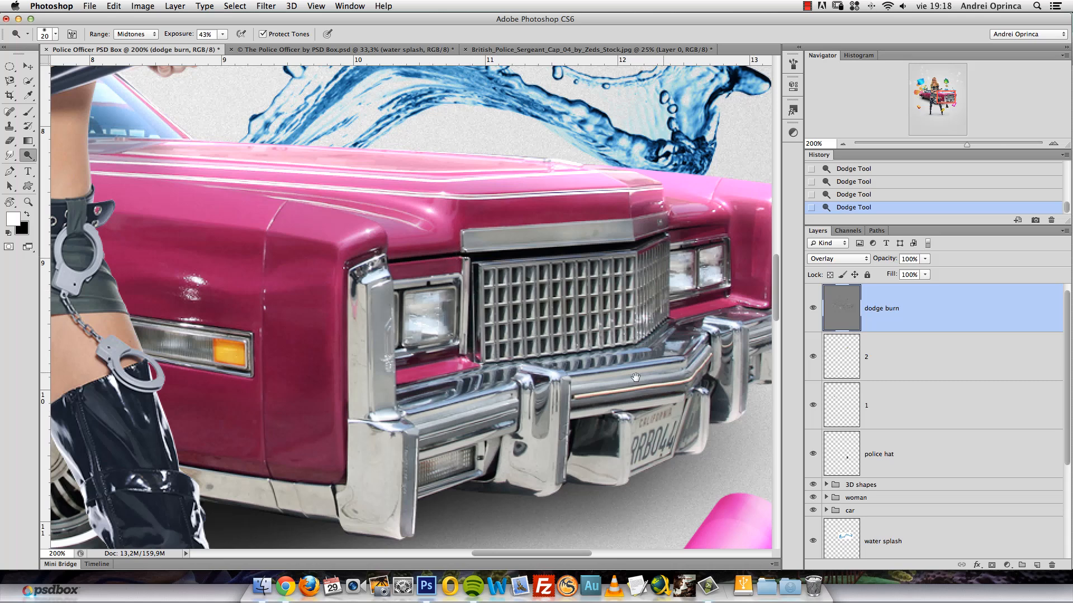
scroll(456, 406, "right", 4)
left_click_drag(564, 349, 501, 361)
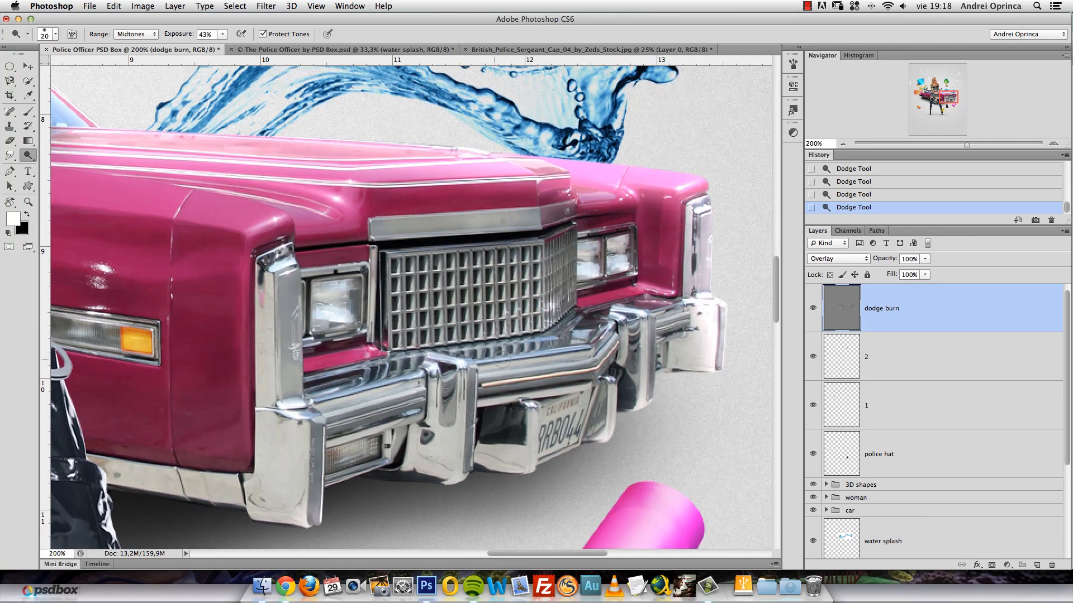
Dodge the hood edge, fender corner and chrome bumper with a size 10 brush.
key("bracketleft")
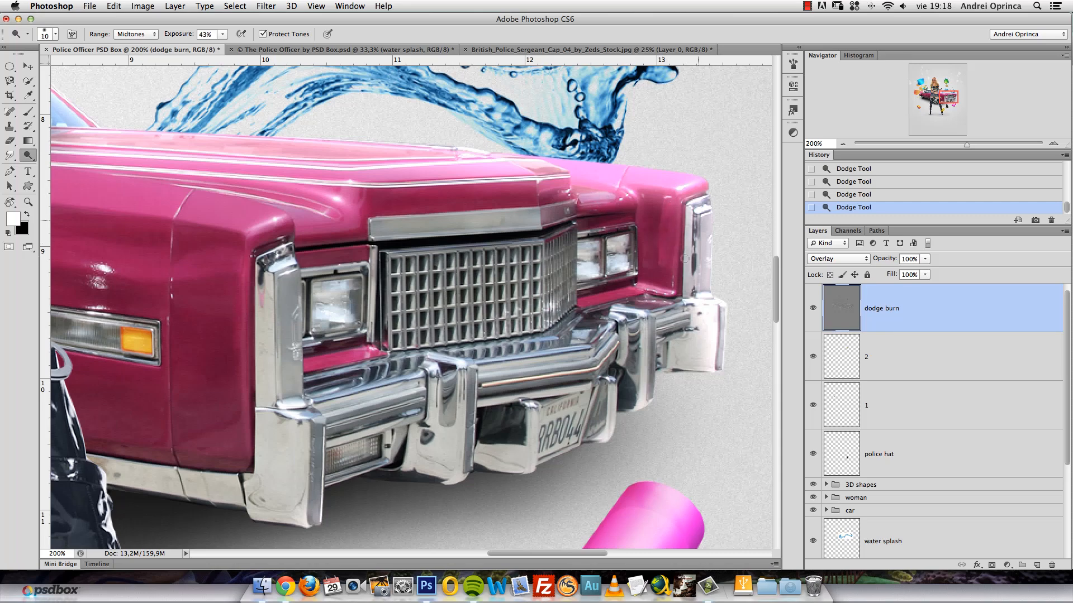
mouse_move(410, 162)
left_mouse_down()
mouse_move(327, 207)
mouse_move(357, 223)
left_mouse_up()
left_click_drag(280, 221, 258, 230)
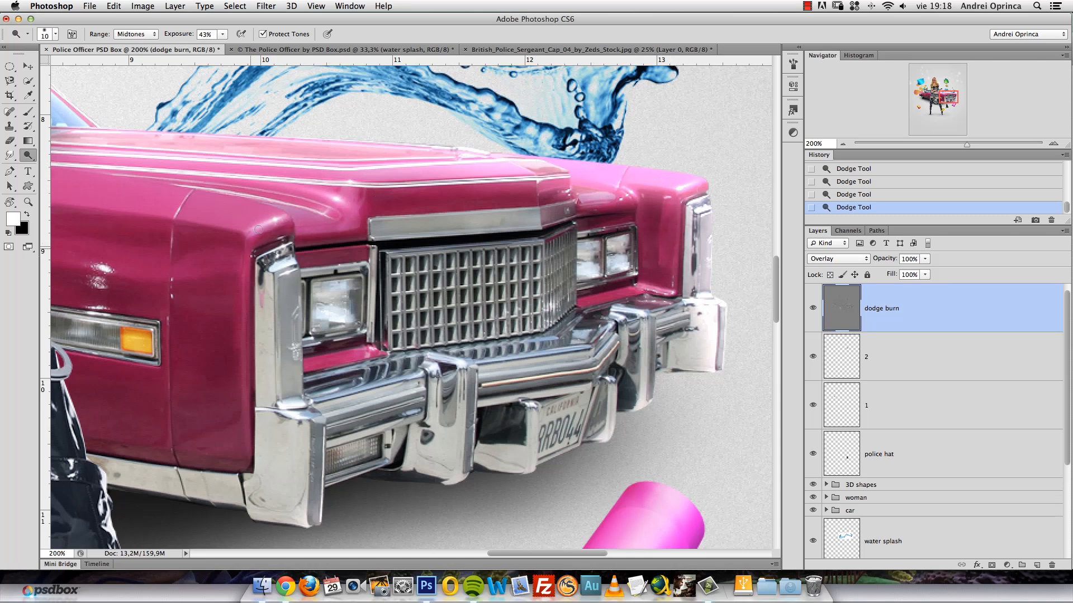
mouse_move(274, 467)
left_mouse_down()
mouse_move(267, 480)
mouse_move(290, 491)
mouse_move(363, 397)
mouse_move(453, 414)
left_mouse_up()
mouse_move(547, 408)
left_mouse_down()
mouse_move(545, 382)
mouse_move(622, 356)
mouse_move(641, 393)
left_mouse_up()
left_click_drag(533, 451, 626, 330)
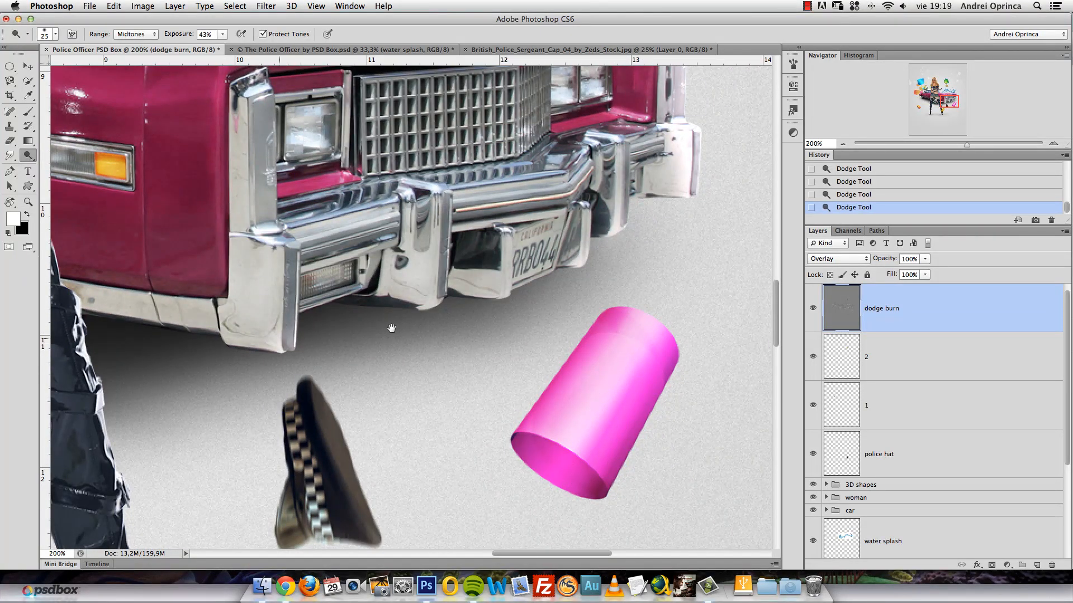
Dodge the grille and its upper chrome trim with a size 25 brush.
left_click_drag(392, 329, 434, 430)
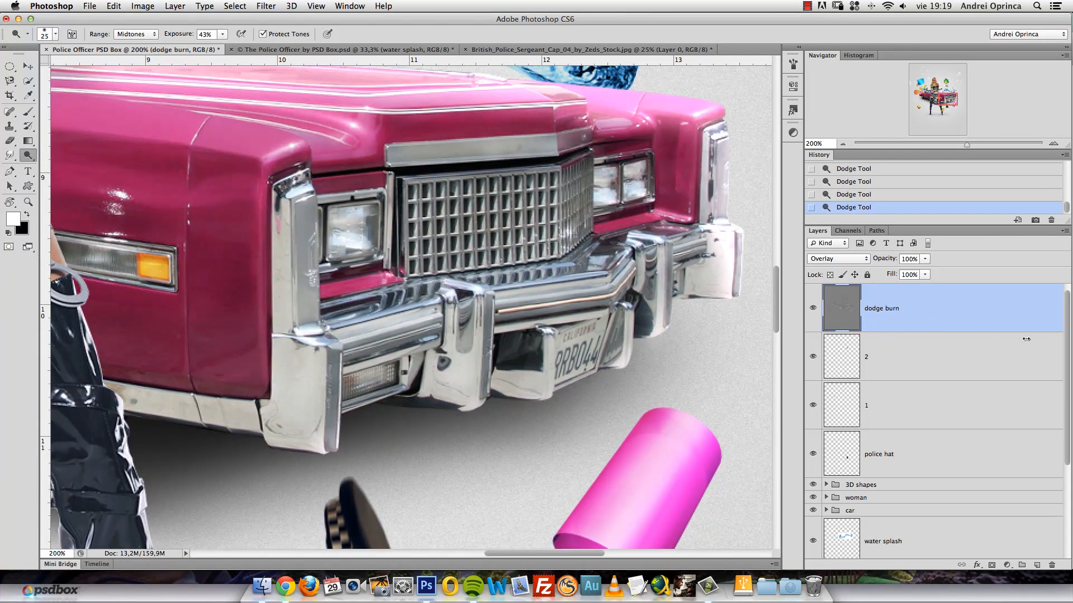
left_click_drag(1067, 311, 1067, 304)
left_click_drag(486, 195, 552, 199)
mouse_move(597, 156)
left_mouse_down()
mouse_move(575, 145)
mouse_move(493, 151)
left_mouse_up()
mouse_move(177, 111)
left_mouse_down()
mouse_move(504, 200)
mouse_move(688, 207)
left_mouse_up()
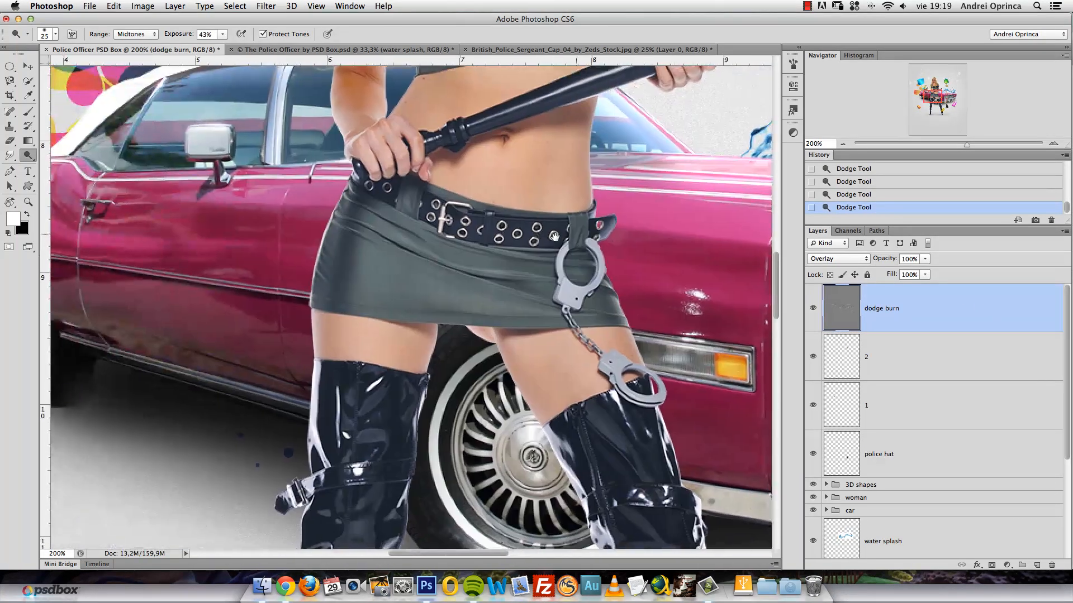
key("bracketleft")
key("bracketleft")
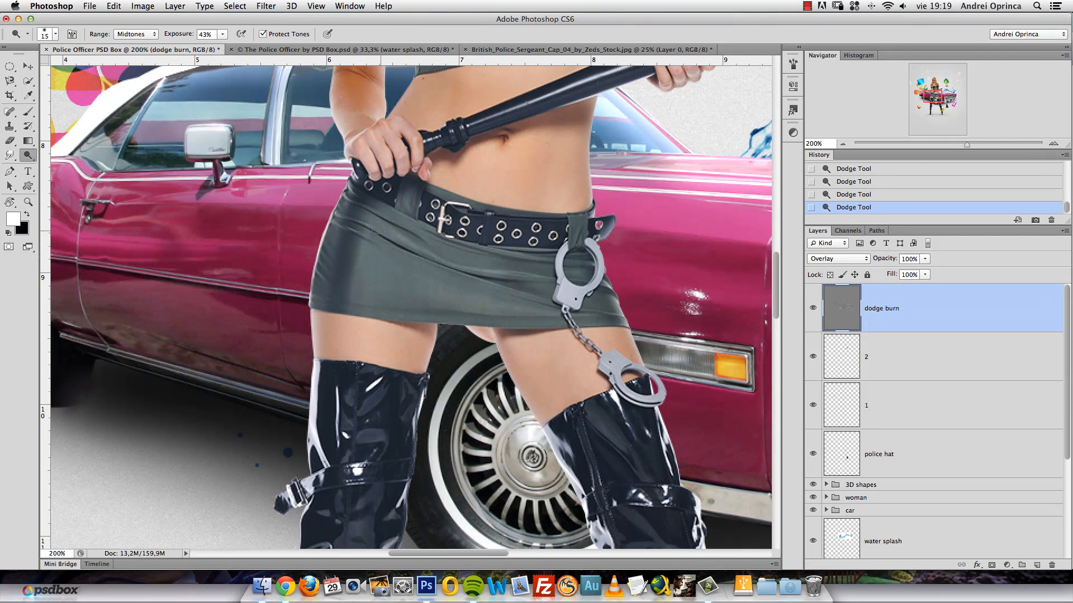
key("super+z")
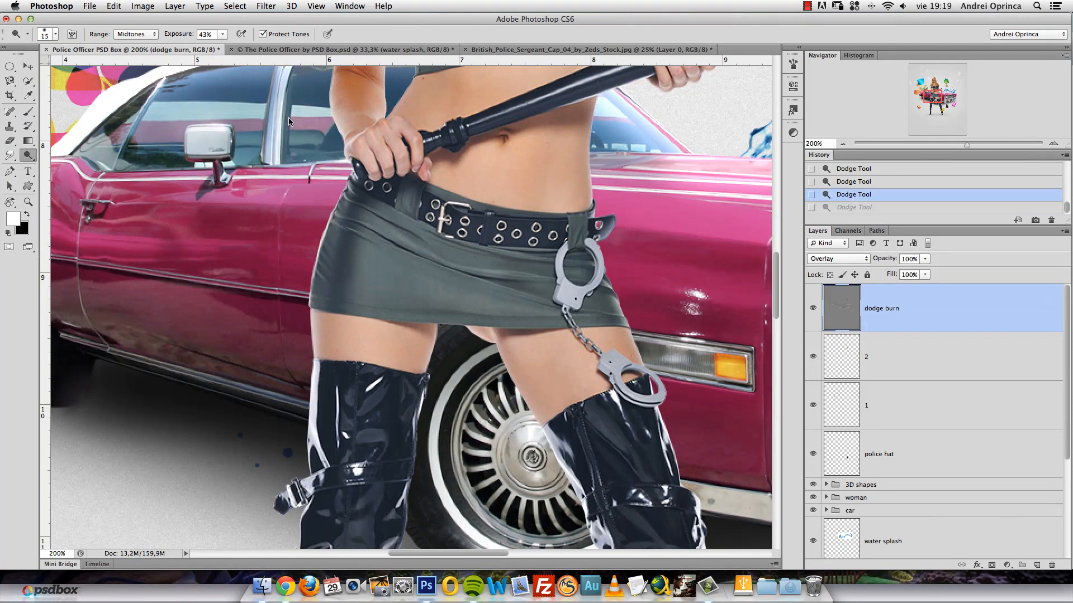
Lower the Dodge exposure to 12% and brighten the skirt's folds with brush sizes 35 and 25.
left_click(222, 34)
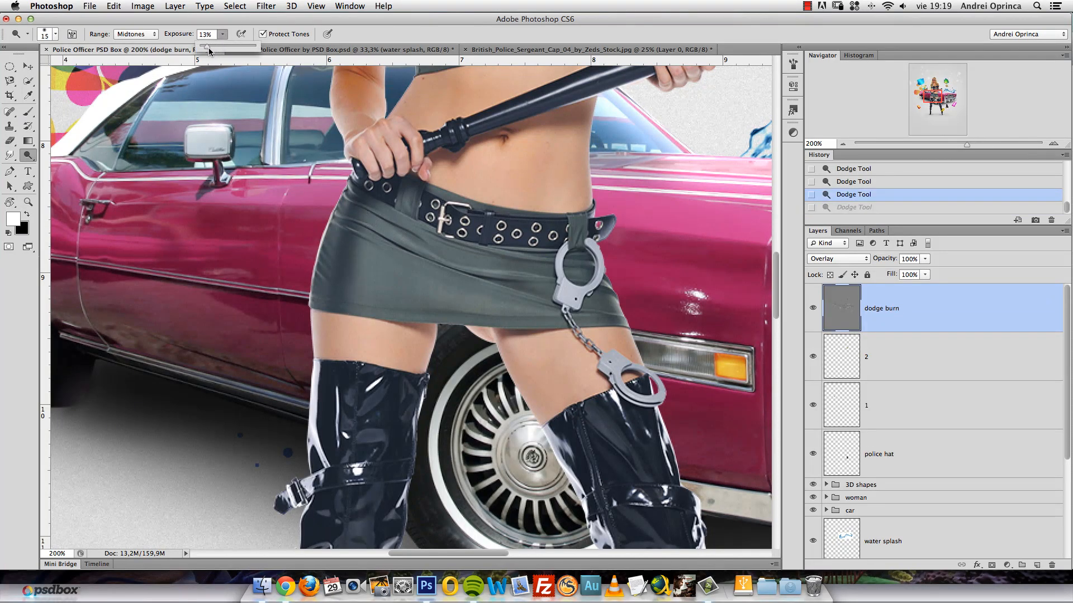
right_click(396, 258)
left_click_drag(418, 285, 424, 286)
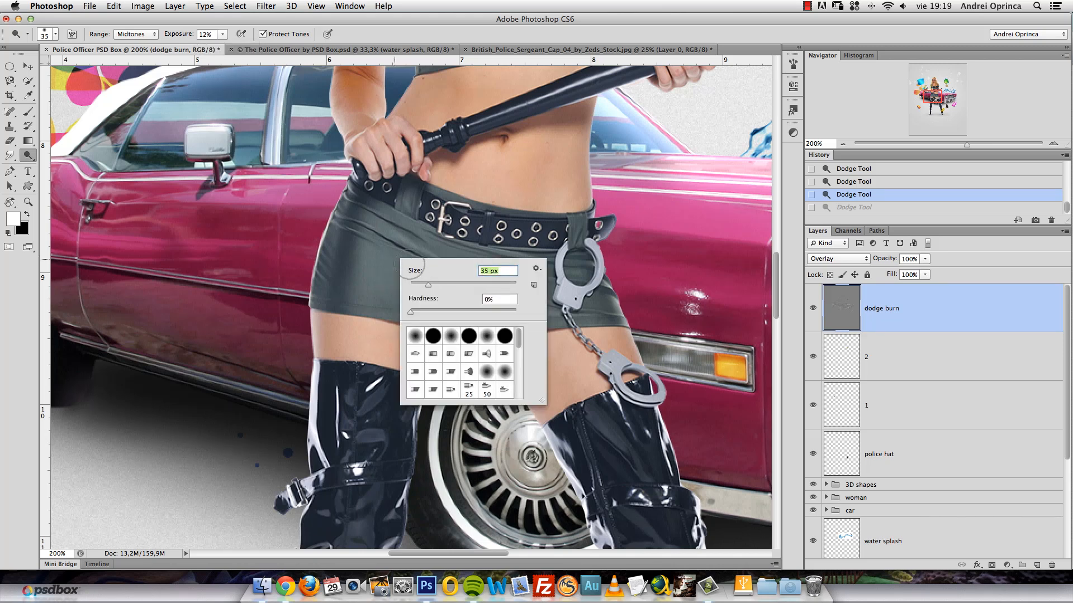
left_click_drag(385, 197, 372, 259)
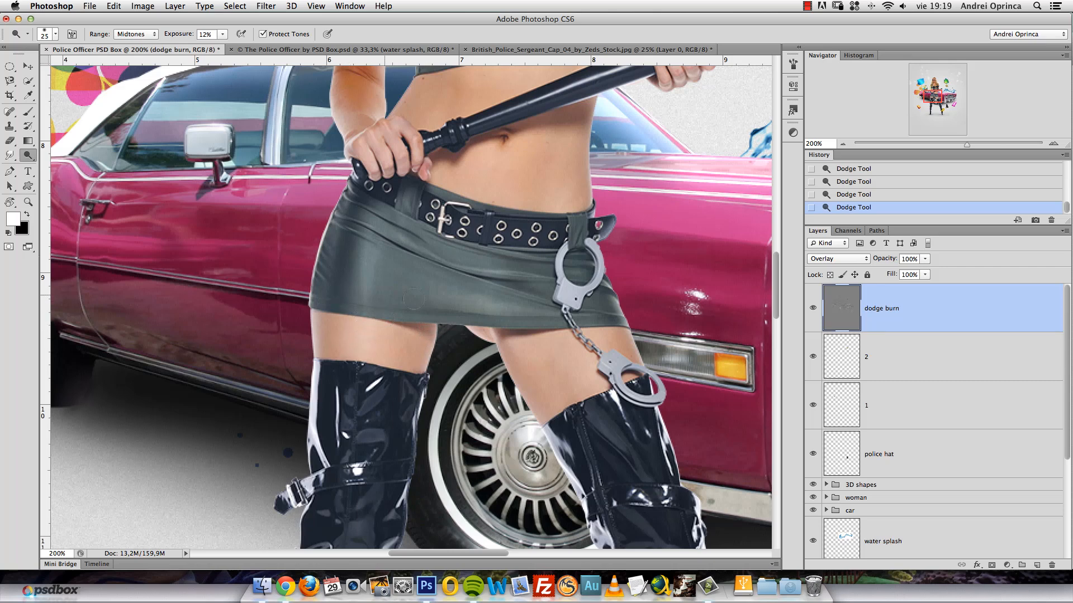
Burn the shadows along the skirt hem and the inner edge of the thigh with a size 25 brush.
left_click(415, 339, "alt")
left_click(414, 360, "alt")
left_click(413, 369, "alt")
left_click(426, 316, "alt")
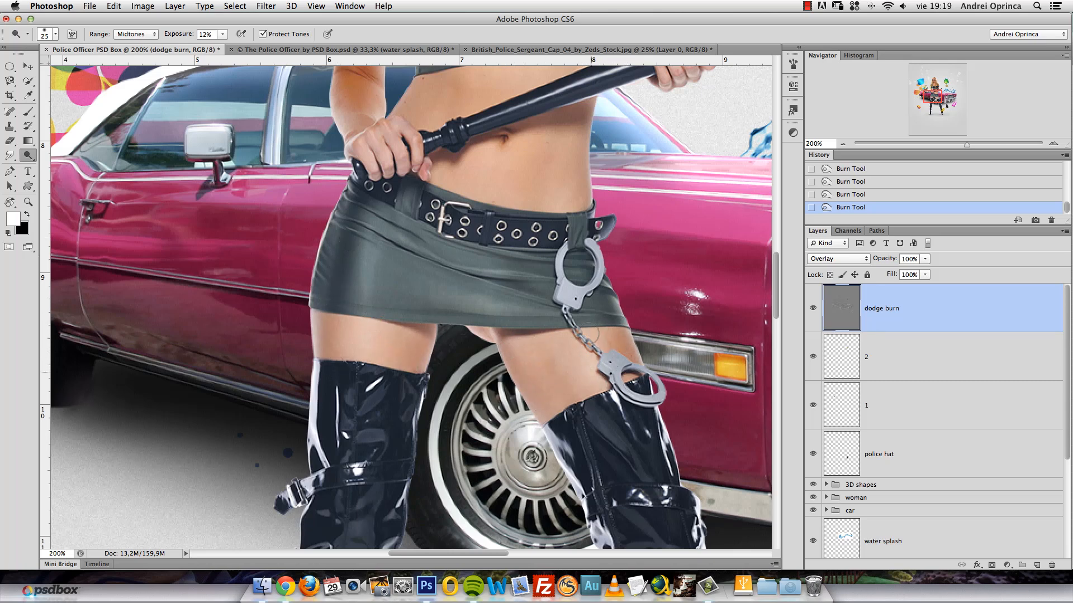
Dodge the highlights on the woman's other thigh beside the handcuffs with a size 25 brush.
left_click(589, 339)
left_click(590, 352)
left_click(592, 366)
left_click(594, 376)
Burn the shadows on the midriff under the shirt and along the waist with a size 25 brush.
left_click_drag(577, 169, 577, 339)
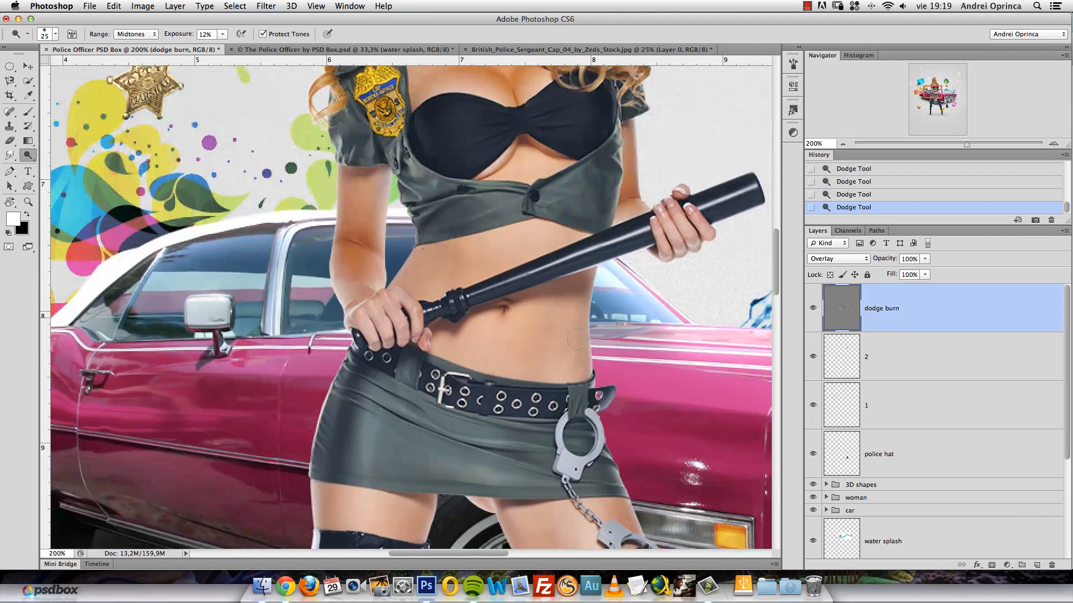
left_click(587, 267, "alt")
left_click(587, 268, "alt")
left_click(472, 231, "alt")
left_click(400, 278, "alt")
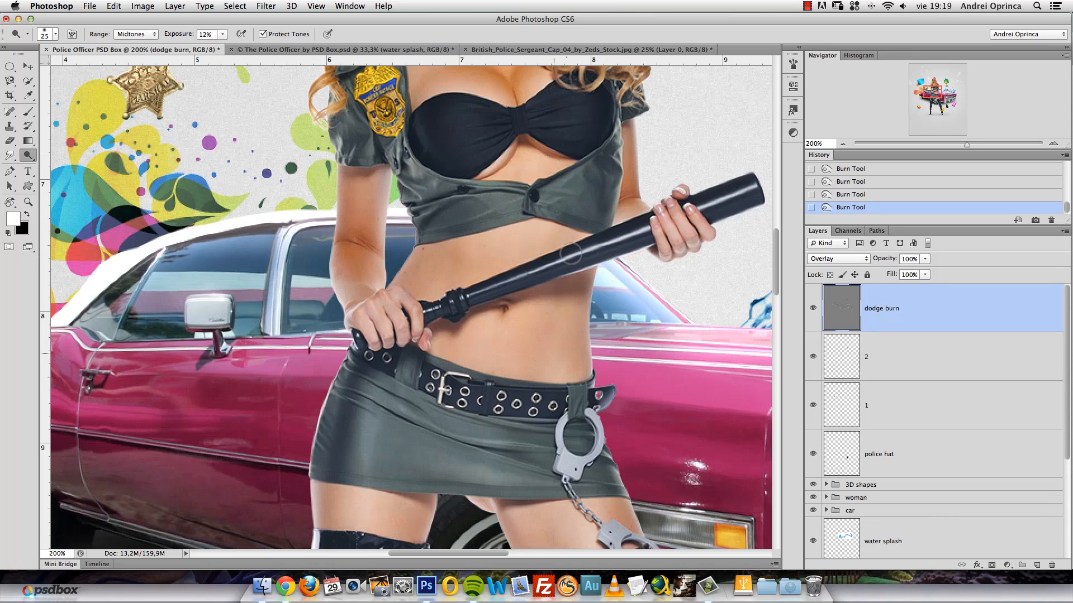
Dodge the highlights along the police baton with a size 25 brush.
left_click(486, 301)
left_click(492, 299)
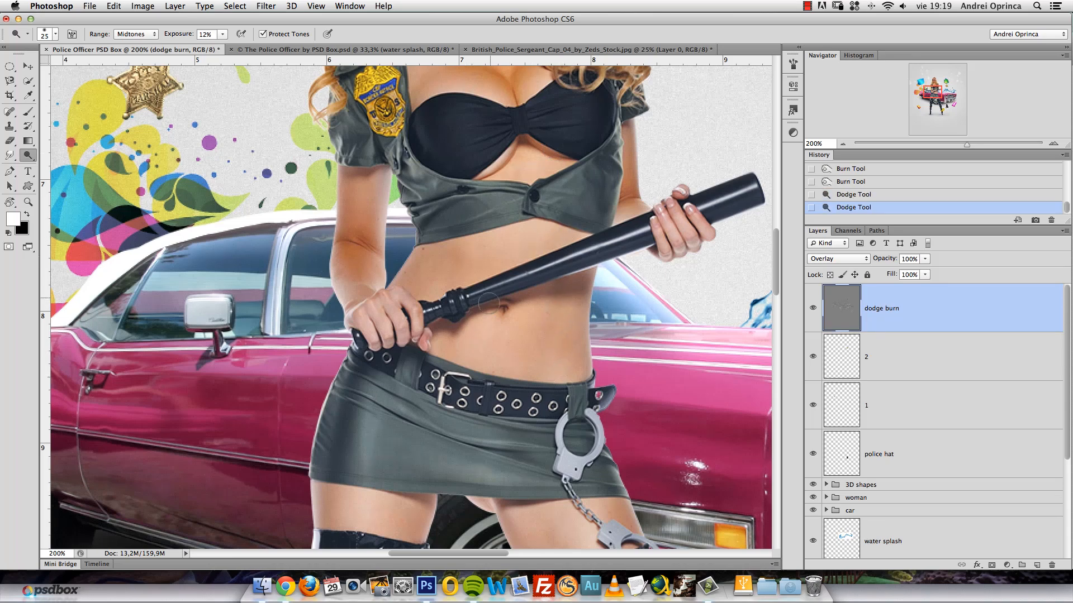
left_click(508, 285)
left_click(528, 262)
Dodge the highlights on the woman's upper body with a size 8 brush.
scroll(547, 187, "up", 5)
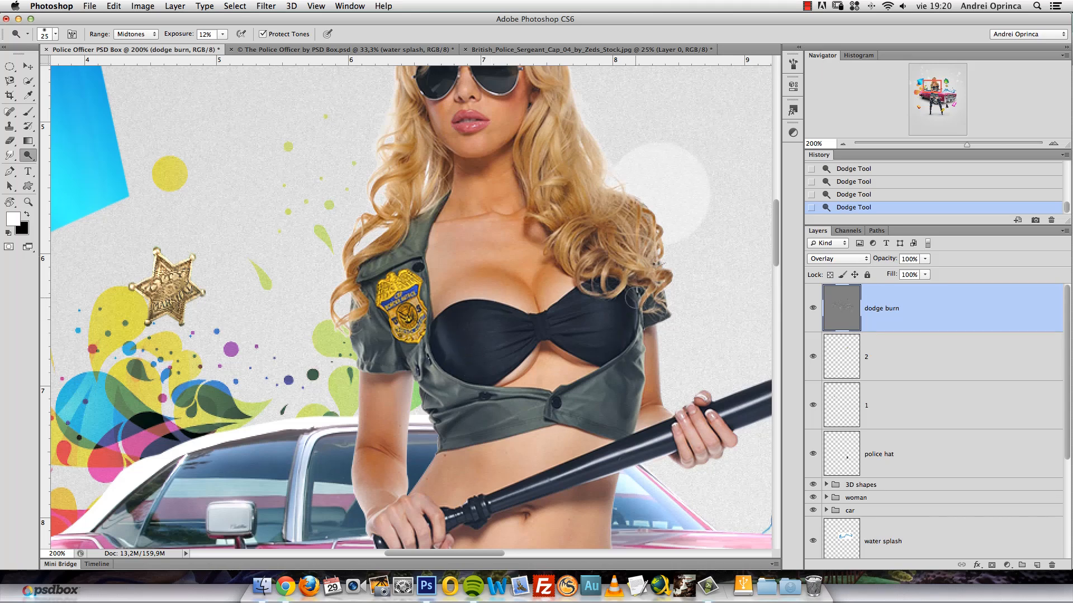
key("bracketleft")
key("bracketleft")
key("bracketleft")
left_click_drag(468, 262, 443, 352)
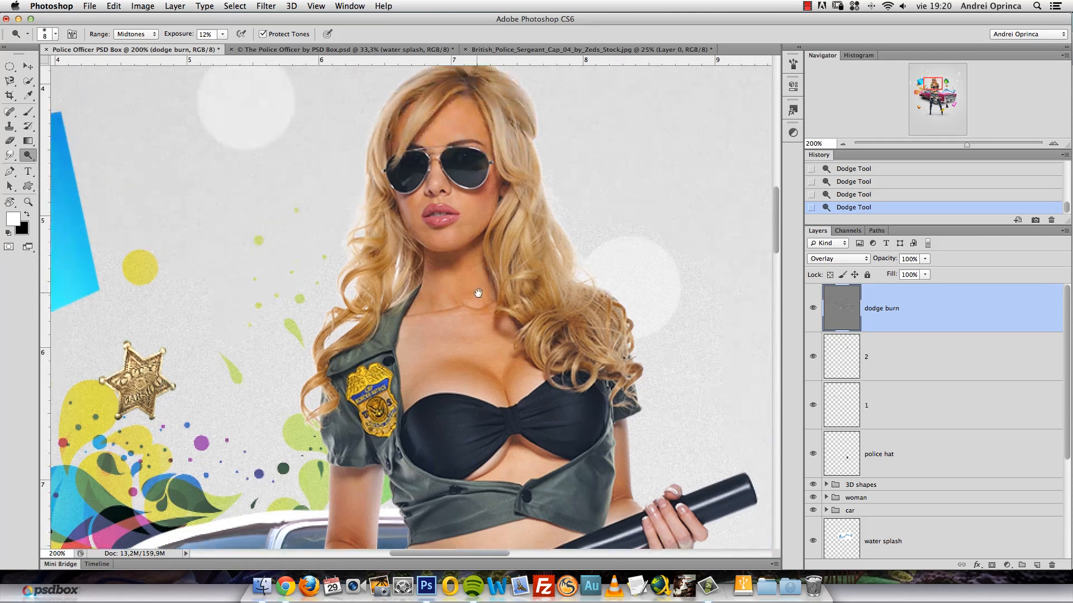
Burn the shadow on the cheek beside the sunglasses with a size 15 brush.
left_click_drag(454, 221, 432, 290)
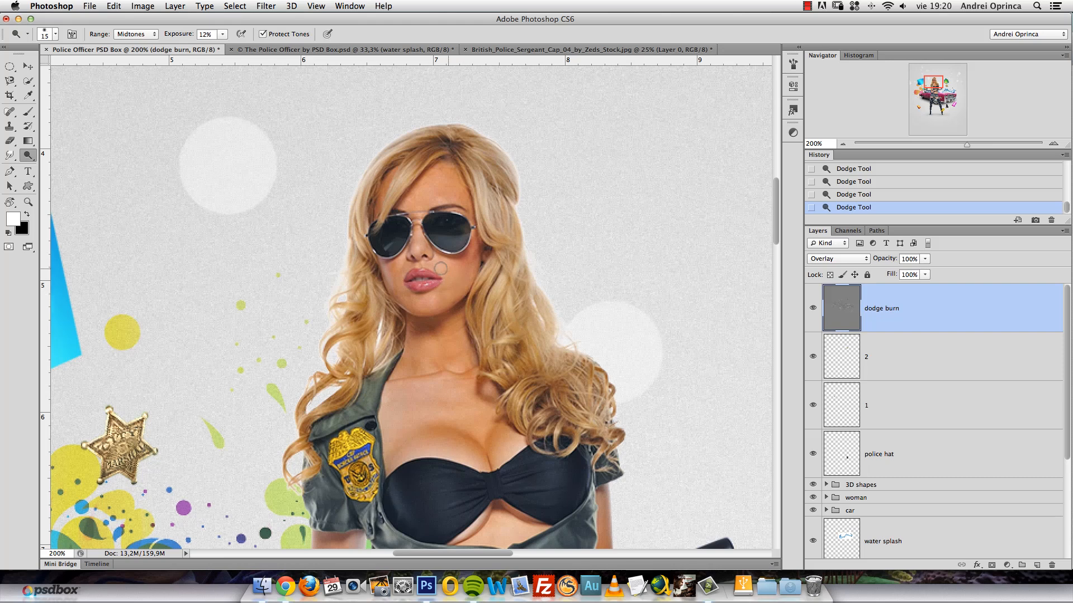
left_click(476, 255, "alt")
left_click(476, 255, "alt")
left_click(476, 254, "alt")
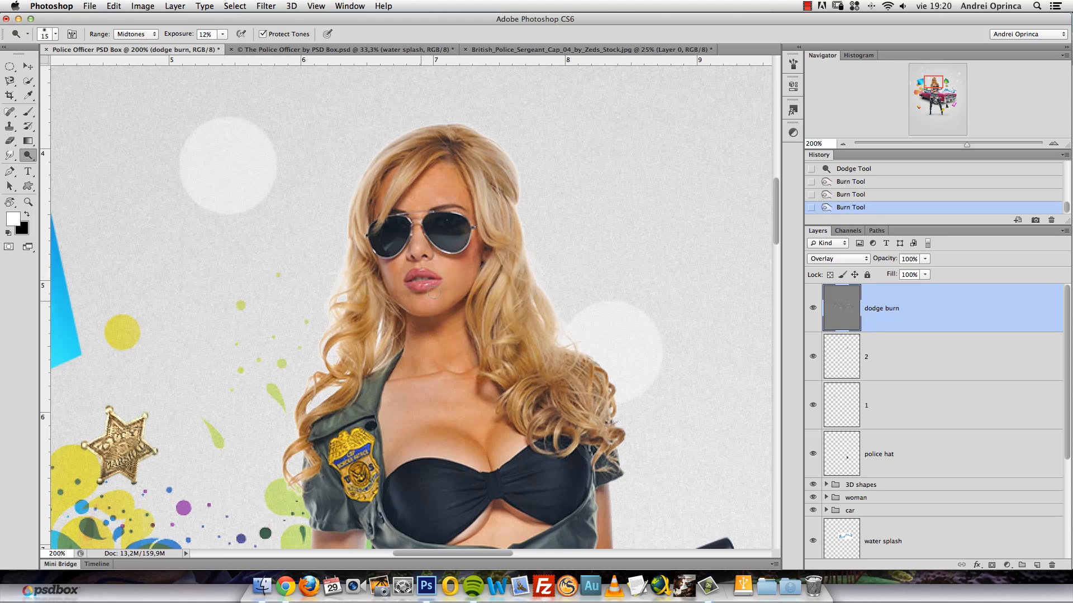
left_click(476, 254, "alt")
Dodge the cheek, forehead and area below the sunglasses on the woman's face with a size 15 brush.
left_click(390, 270)
left_click(398, 289)
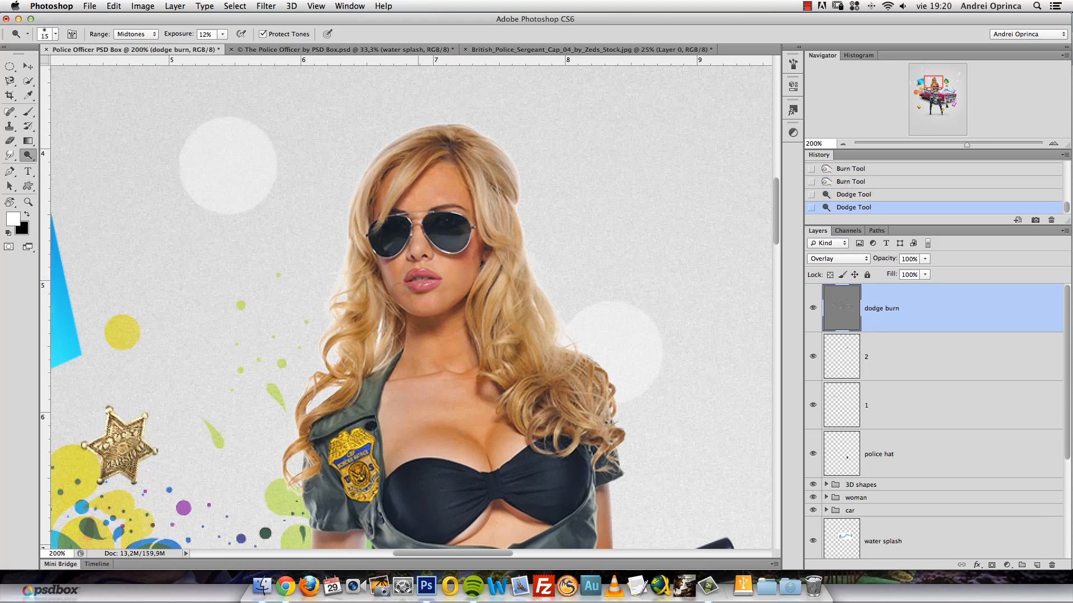
left_click(434, 179)
left_click(441, 249)
Dodge the highlights across the woman's blonde hair at 32% exposure with a size 15 brush.
scroll(453, 223, "down", 1)
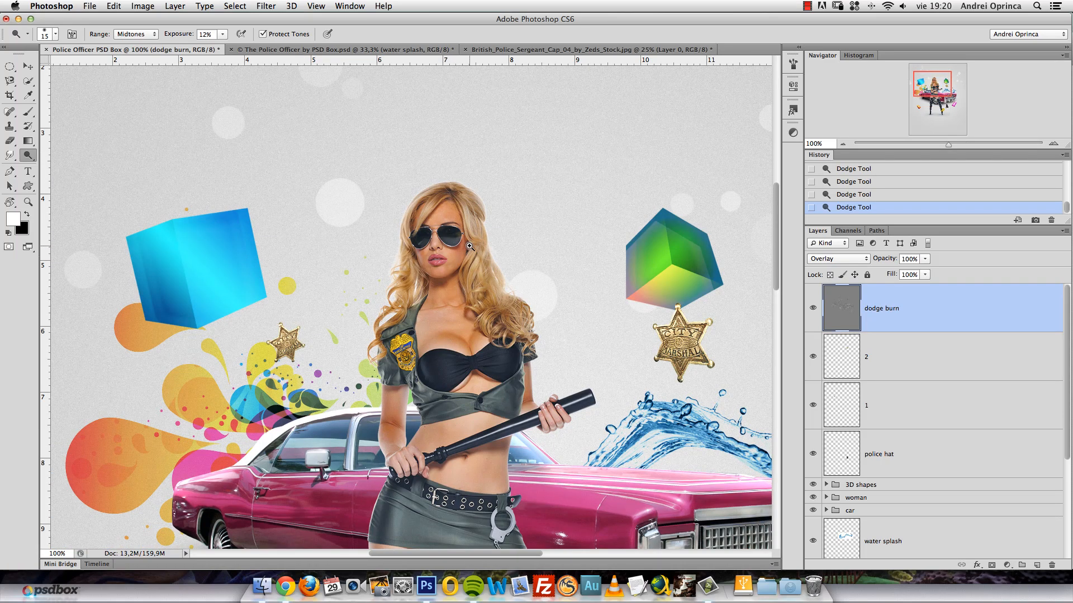
scroll(469, 247, "up", 1)
left_click(221, 35)
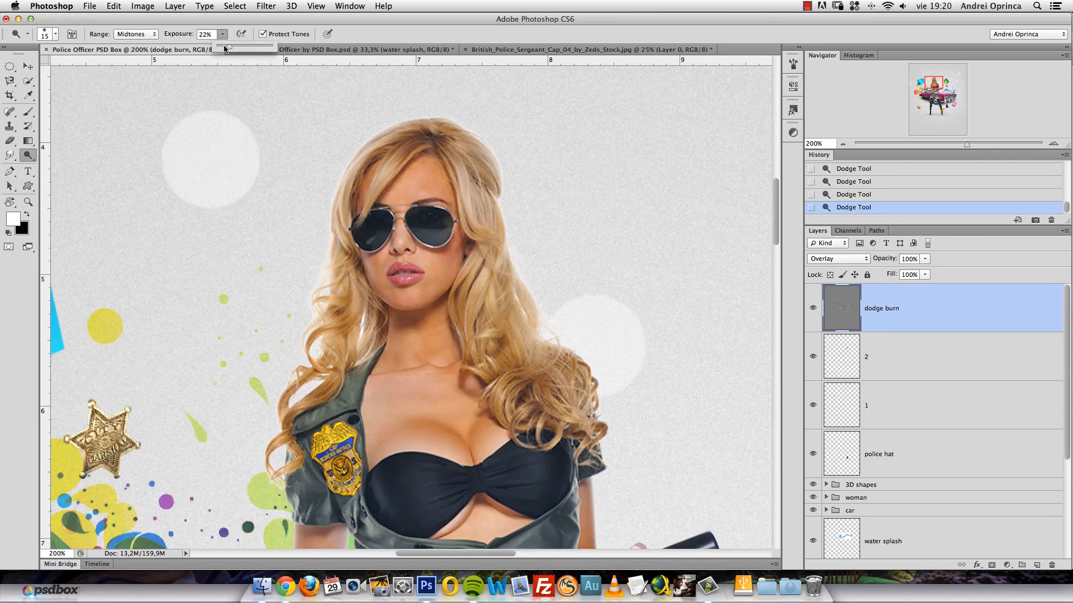
left_click_drag(226, 47, 234, 47)
left_click(463, 208)
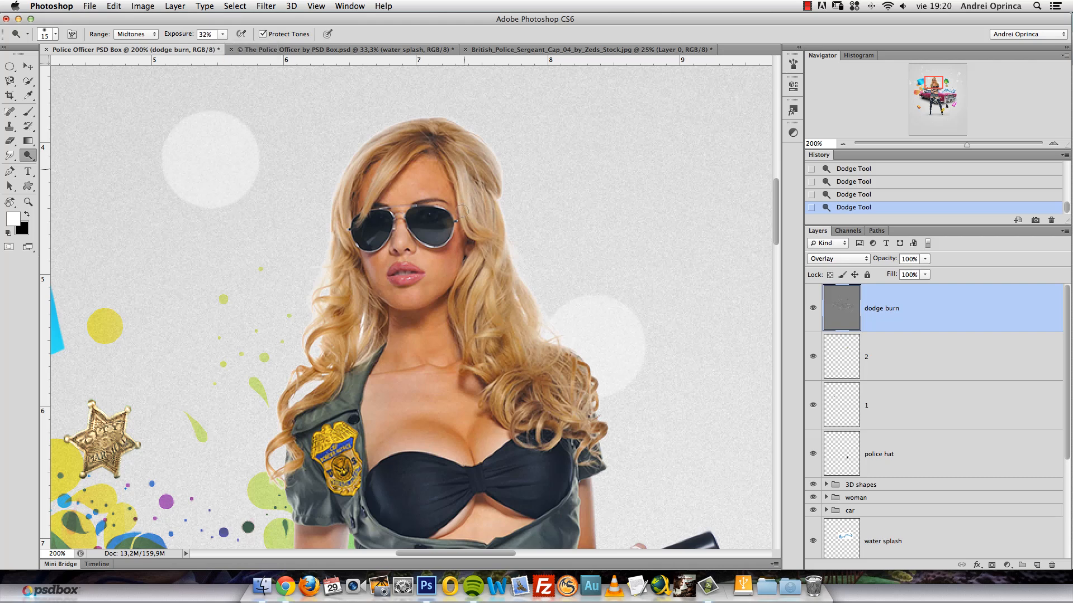
left_click_drag(471, 284, 466, 335)
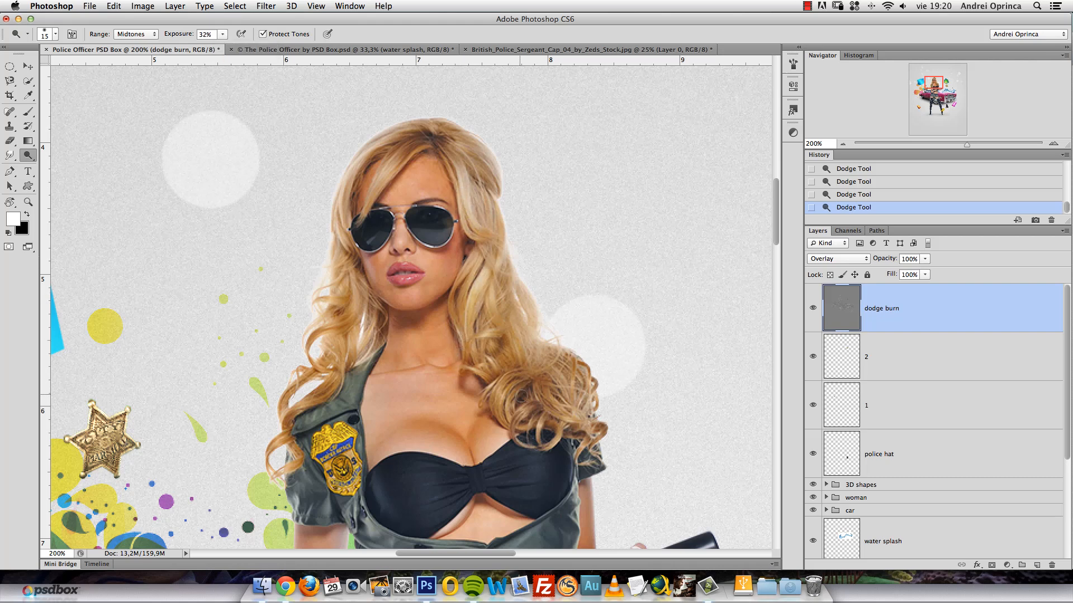
left_click_drag(497, 392, 521, 436)
mouse_move(333, 358)
left_mouse_down()
mouse_move(290, 418)
mouse_move(297, 449)
left_mouse_up()
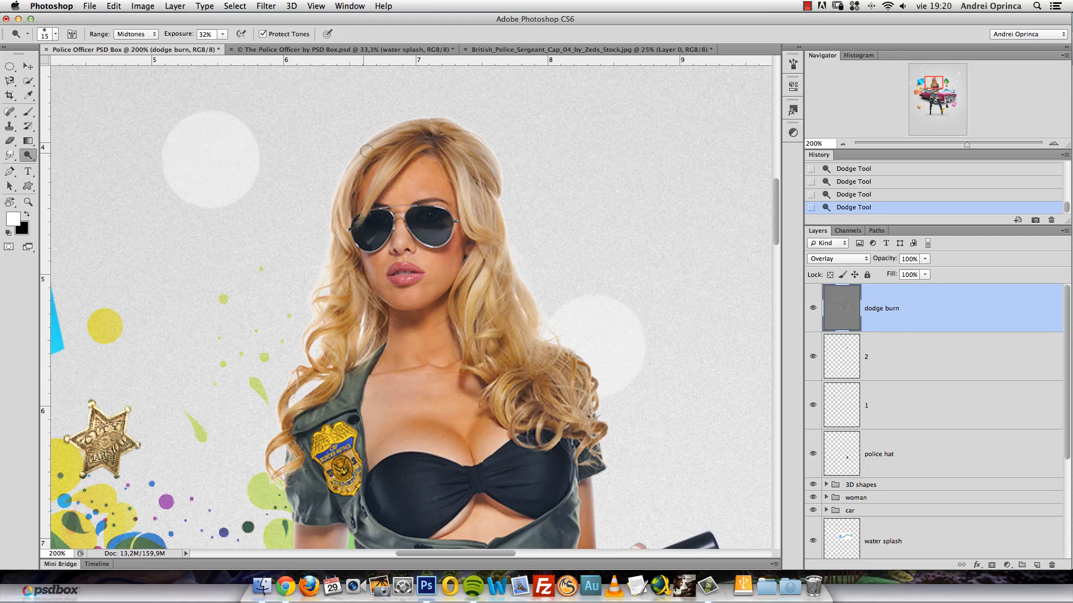
left_click_drag(392, 168, 364, 209)
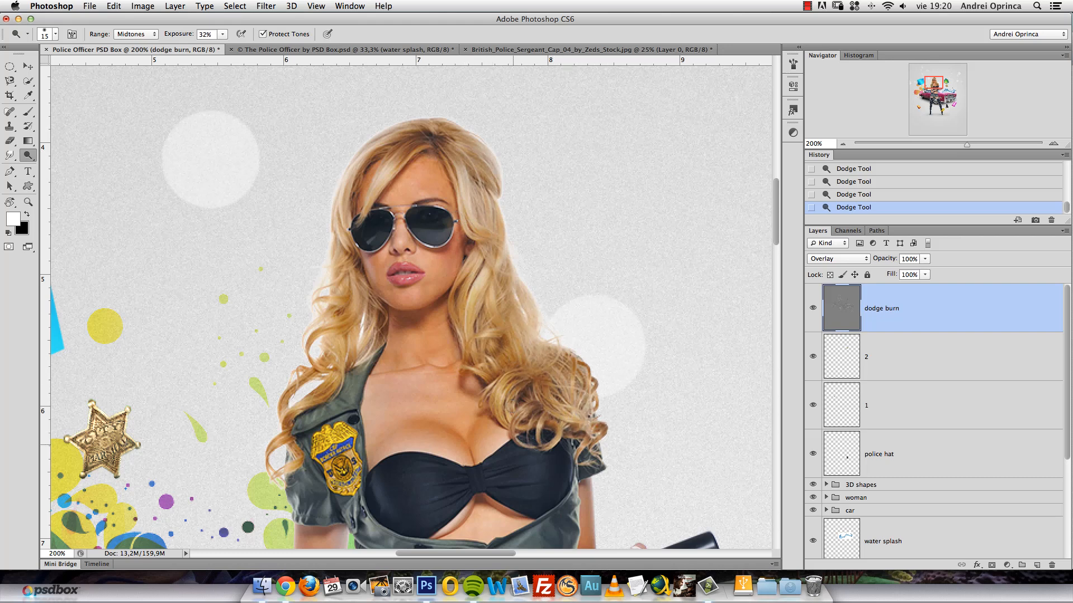
Add a new layer above the dodge burn layer in Overlay blend mode and activate the Brush tool.
left_click(1036, 565)
left_click(847, 259)
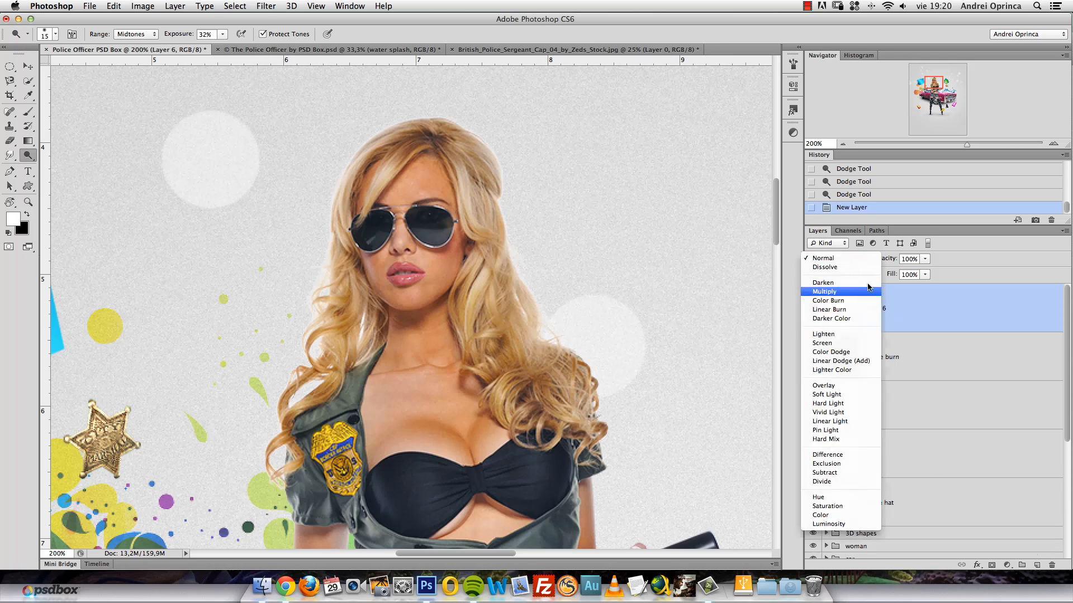
left_click(838, 382)
left_click(28, 112)
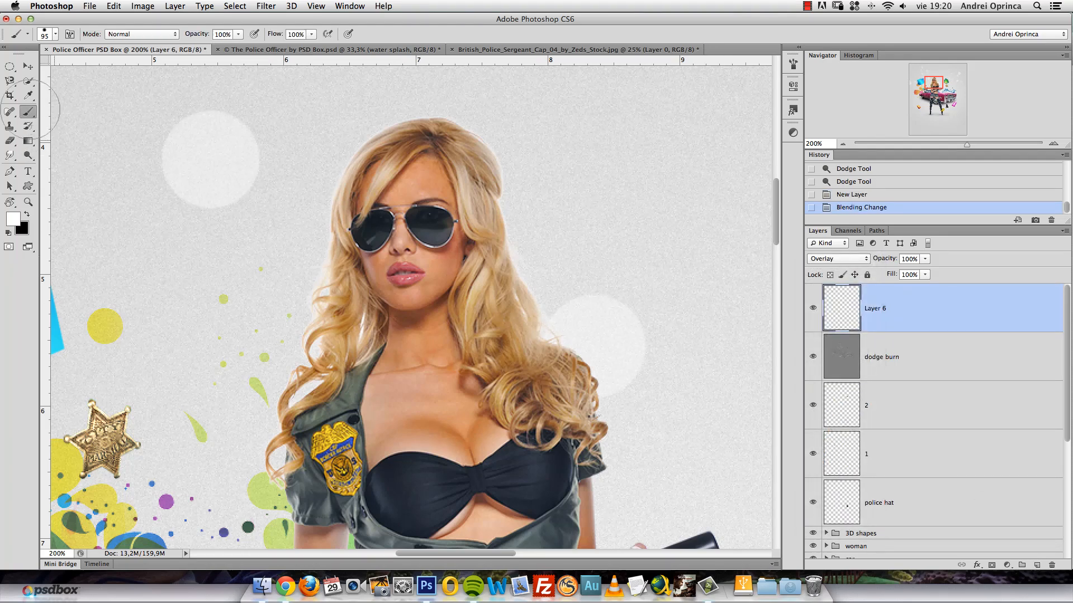
key("bracketleft")
key("bracketleft")
key("bracketleft")
key("bracketleft")
key("bracketleft")
left_click(373, 109)
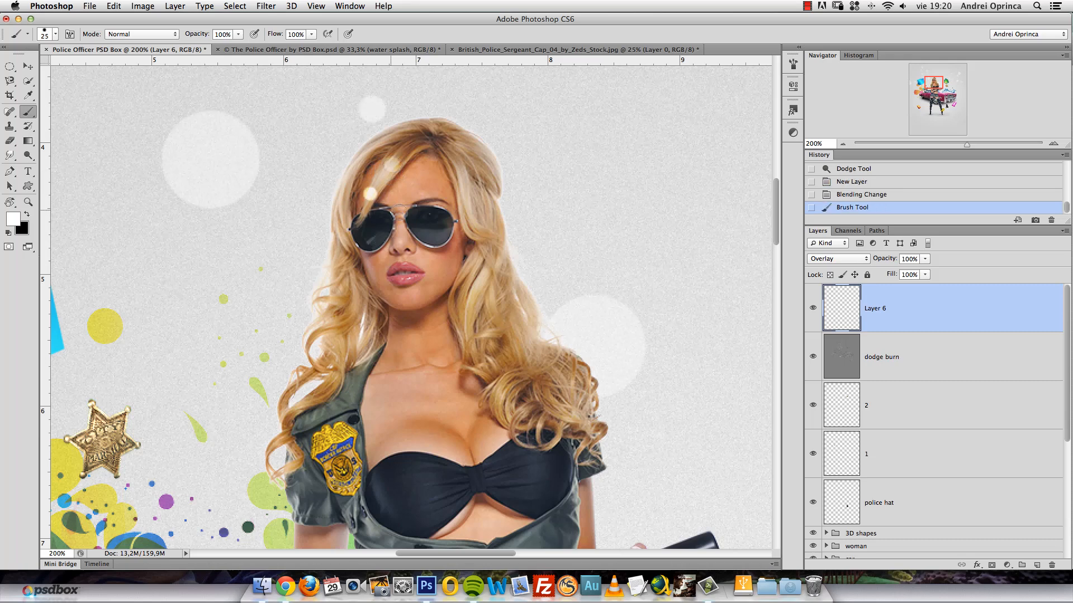
key("super+z")
Set the brush to 34 px with 0% hardness, 28% opacity and 6% flow.
right_click(434, 162)
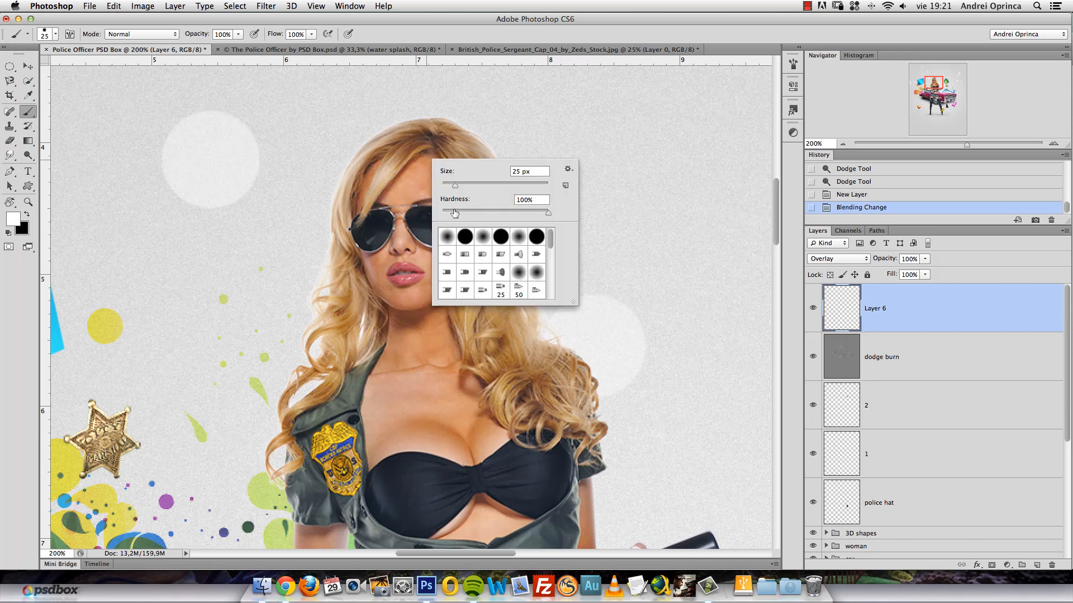
left_click_drag(457, 183, 459, 184)
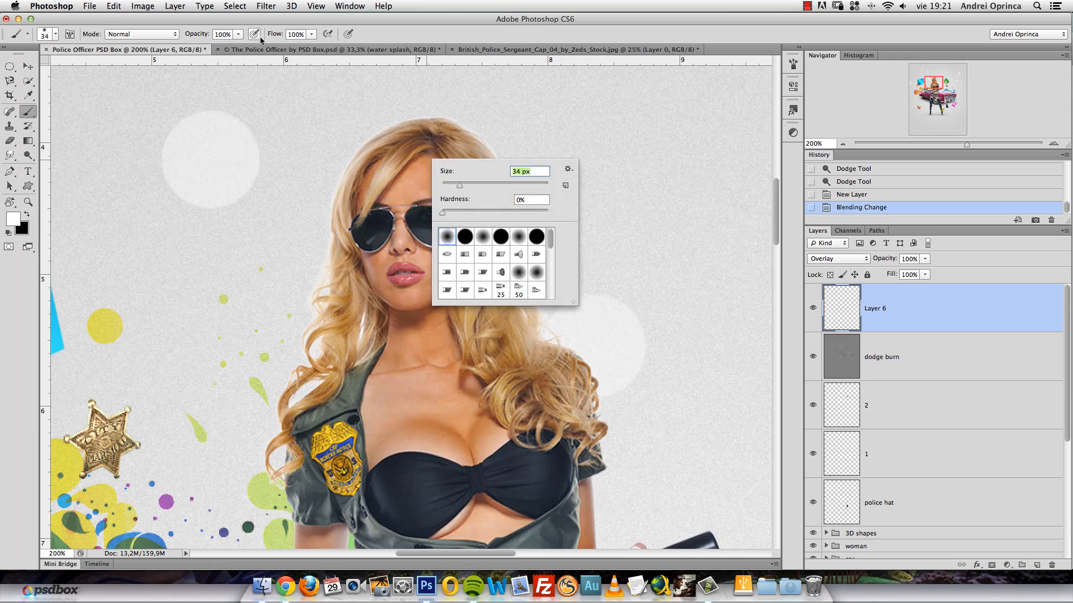
left_click(223, 34)
left_click(238, 34)
left_click_drag(240, 46, 200, 47)
left_click(311, 34)
left_click_drag(314, 45, 261, 51)
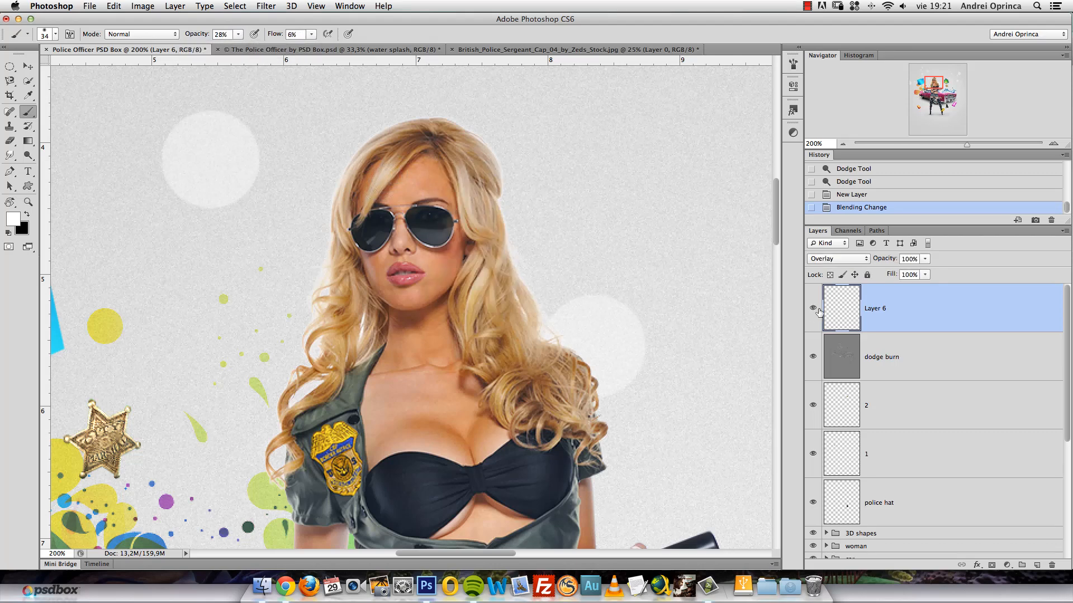
Paint faint white highlights on the hair beside the forehead and shoulder with a size 10 brush.
key("bracketleft")
left_click(394, 164)
left_click(390, 169)
left_click(383, 178)
left_click(329, 325)
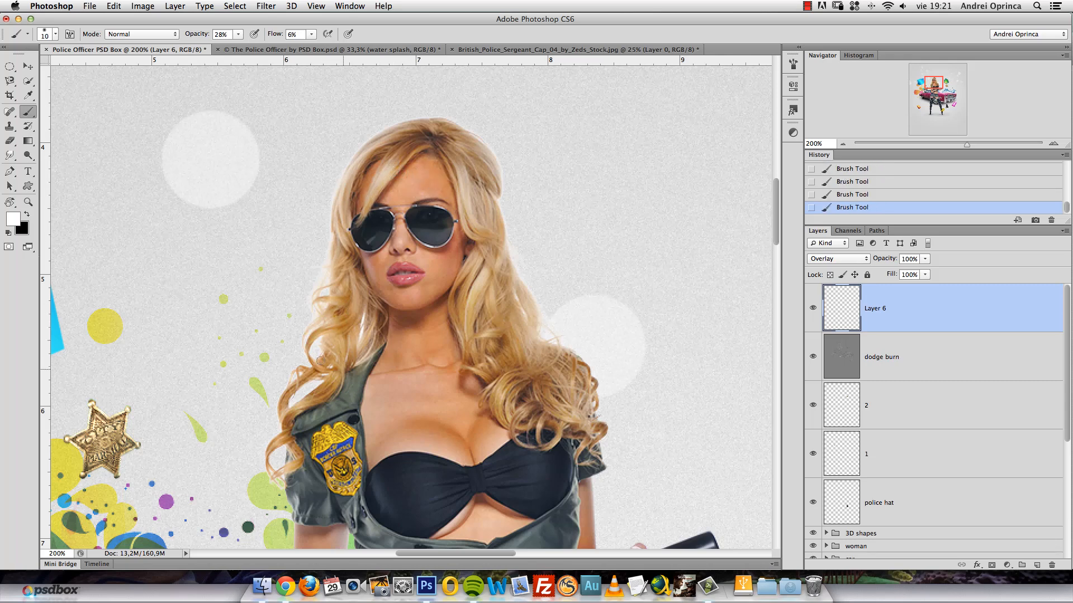
Raise the brush flow to 35% and paint white highlights along the wavy locks falling over the chest.
left_click(312, 35)
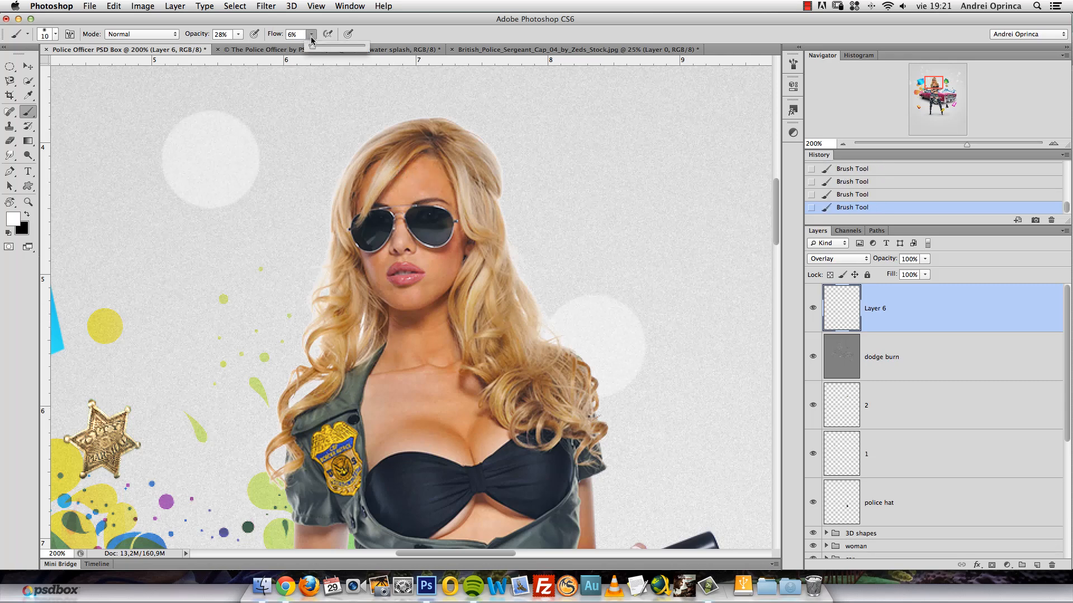
left_click_drag(311, 47, 328, 48)
left_click_drag(486, 276, 466, 340)
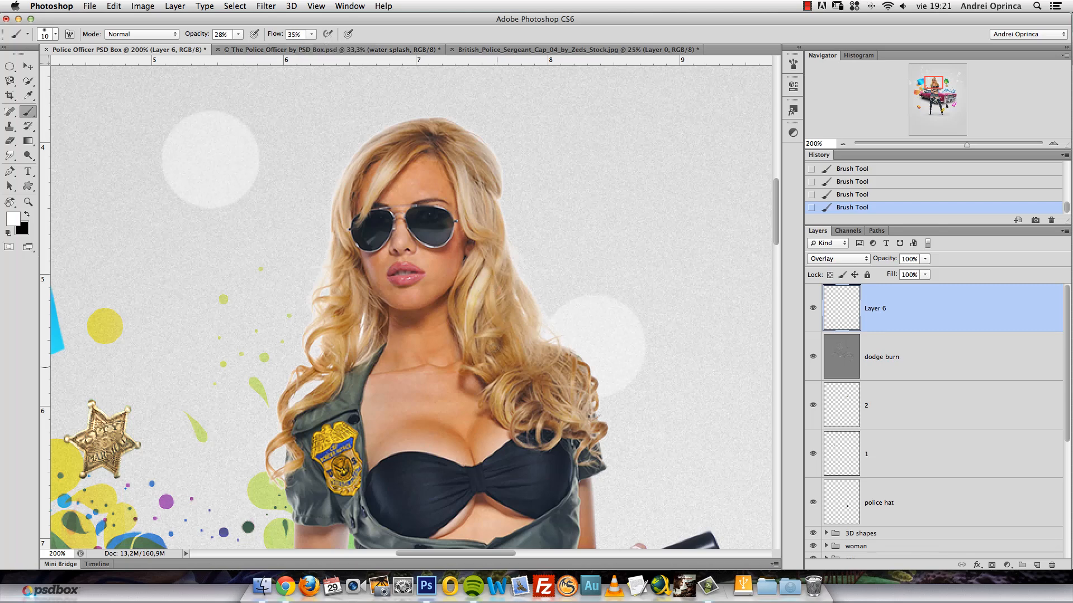
left_click_drag(504, 377, 505, 433)
left_click_drag(514, 397, 523, 446)
Enlarge the brush to size 50 and paint black shadows into the hair beside the neck.
key("bracketright")
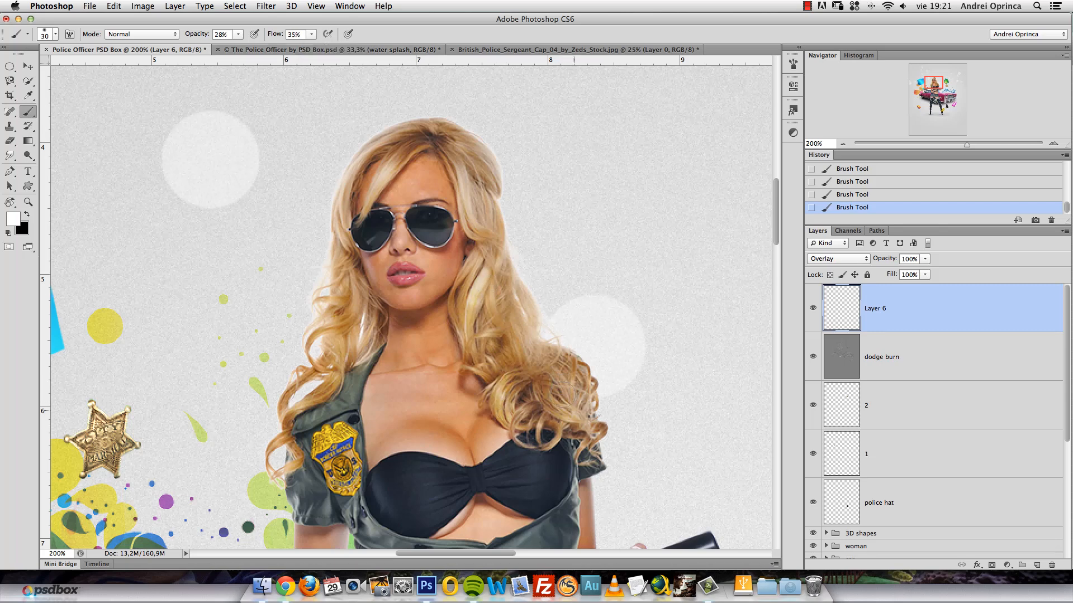
key("bracketright")
key("bracketright")
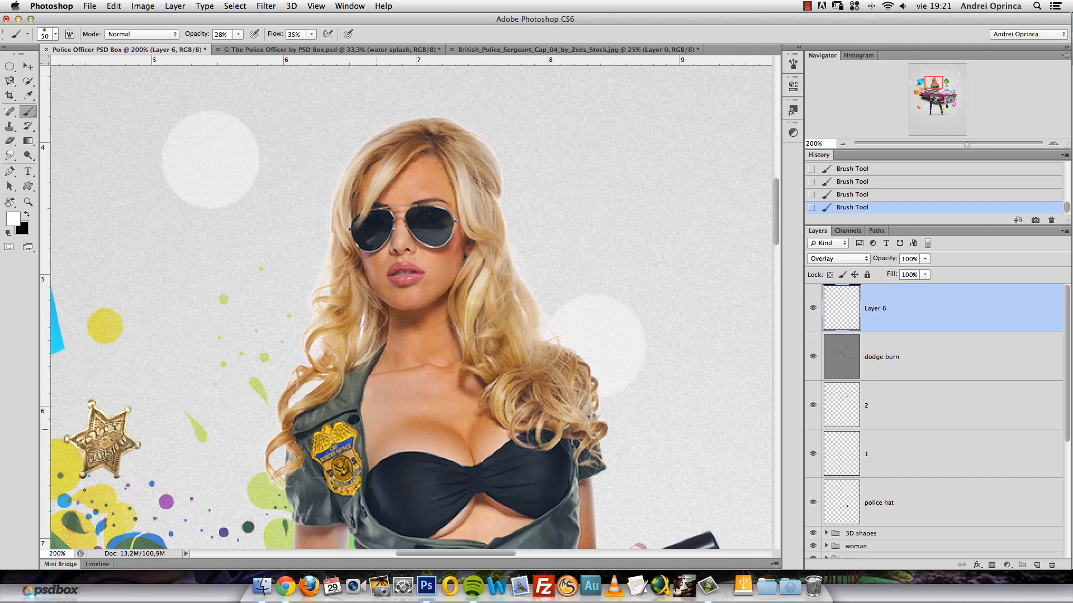
key("x")
left_click_drag(380, 305, 354, 357)
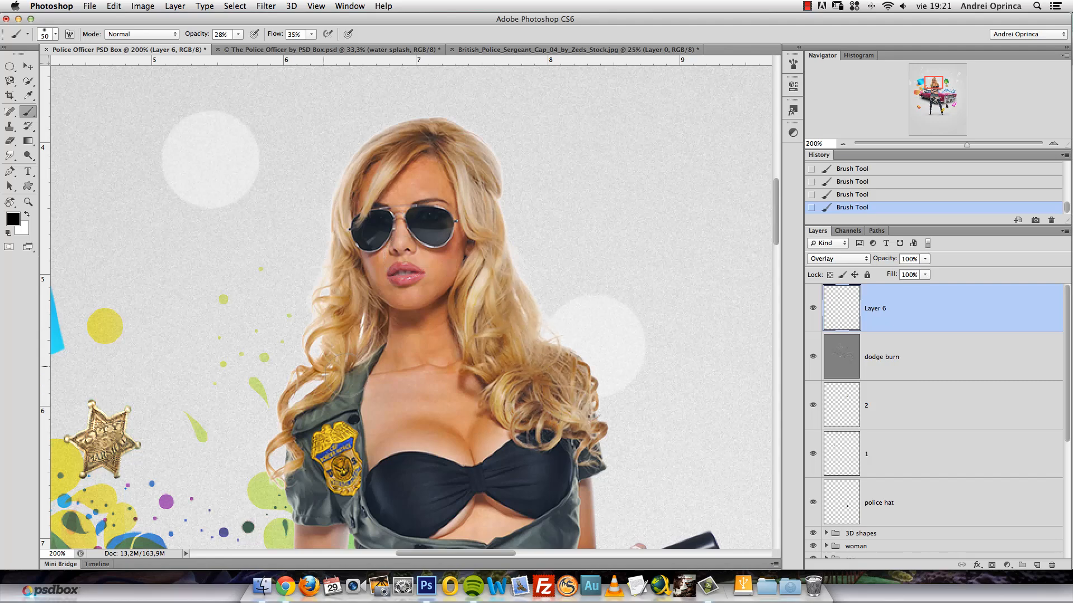
Compare the woman's hair with and without the painting on Layer 6.
key("super+minus")
key("super+minus")
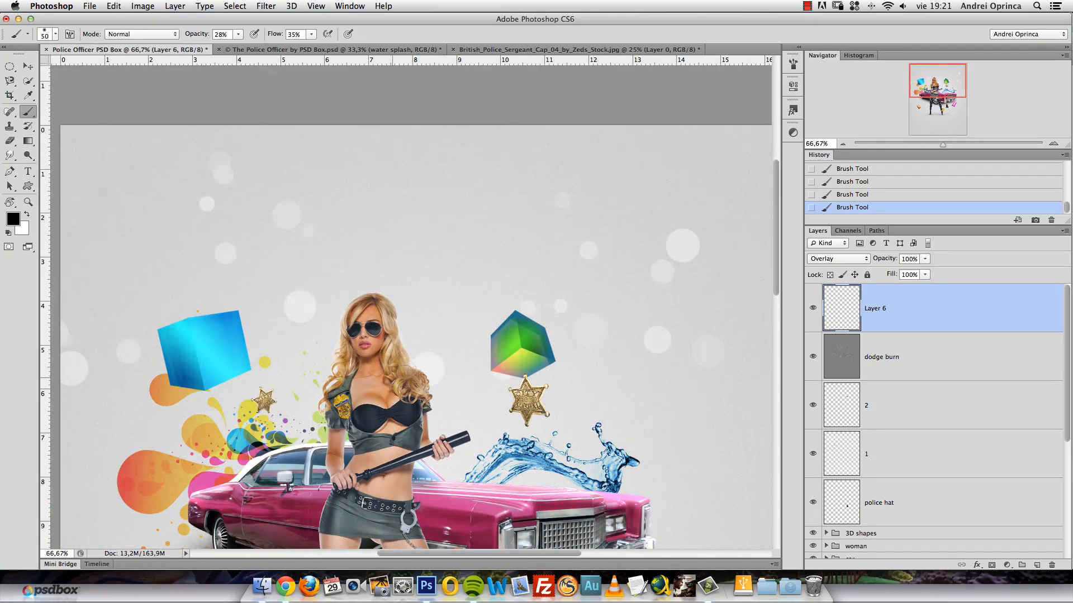
left_click(382, 371)
scroll(391, 335, "down", 3)
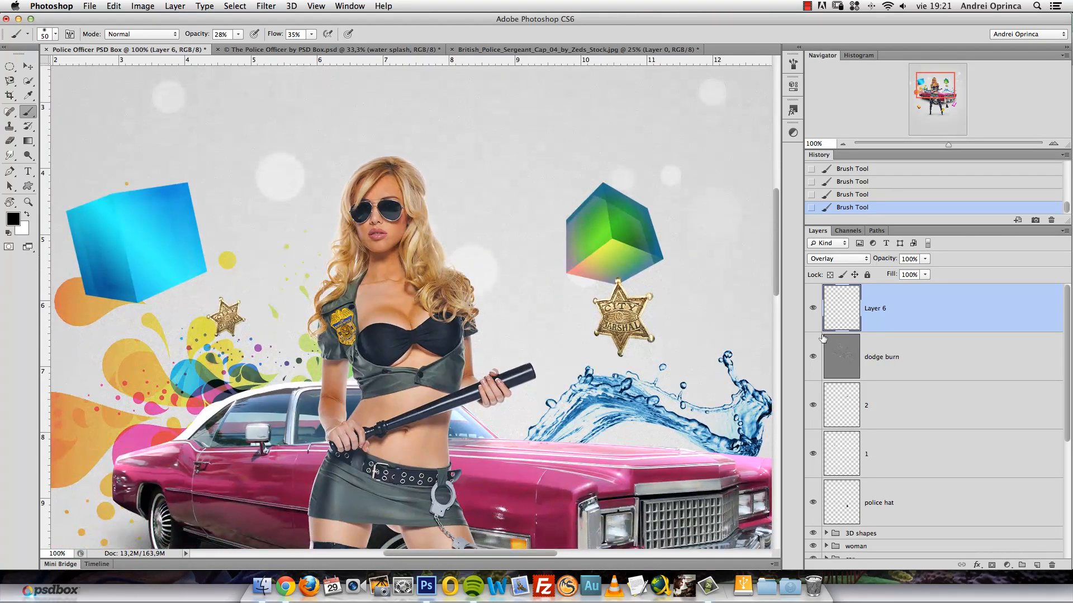
left_click(813, 308)
left_click(813, 308)
Paint white highlights and black shadows into the locks beside the woman's face with a size 25 brush.
key("z")
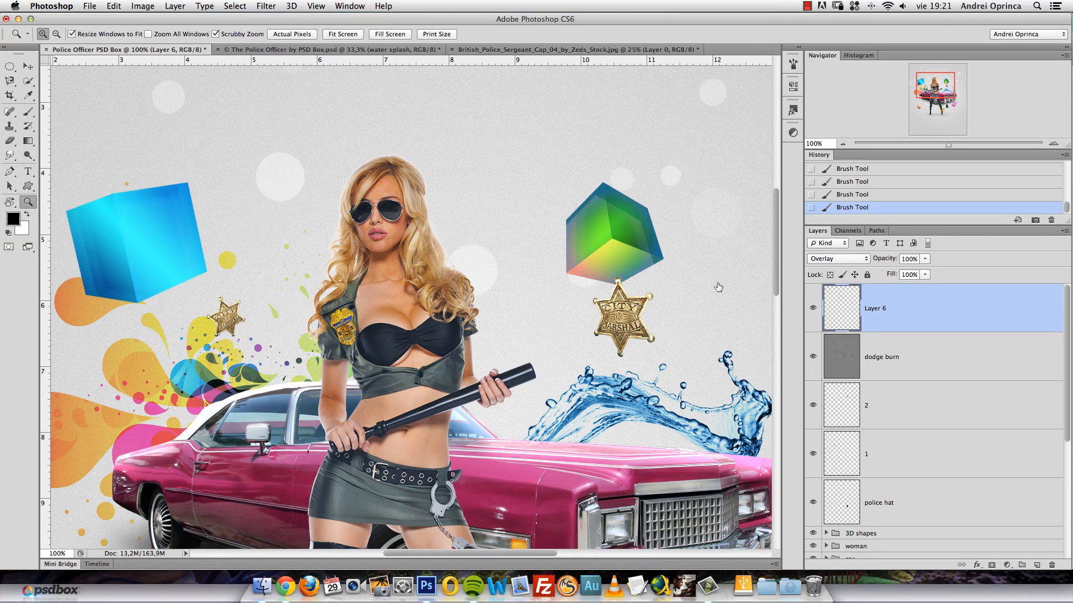
key("x")
key("b")
key("bracketleft")
key("bracketleft")
key("bracketleft")
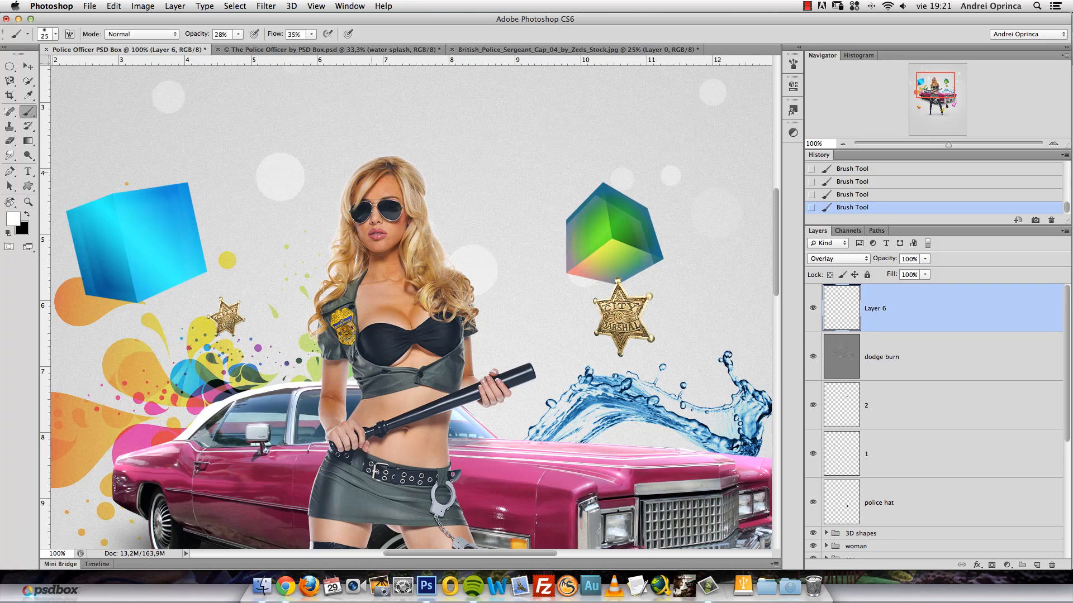
left_click_drag(346, 259, 355, 235)
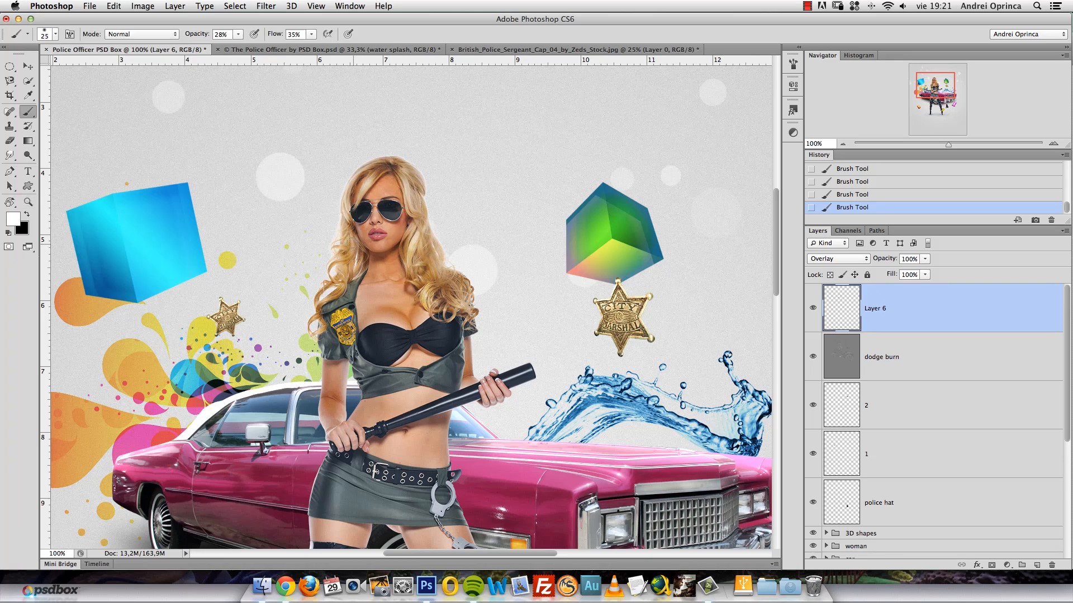
key("x")
left_click_drag(353, 276, 334, 306)
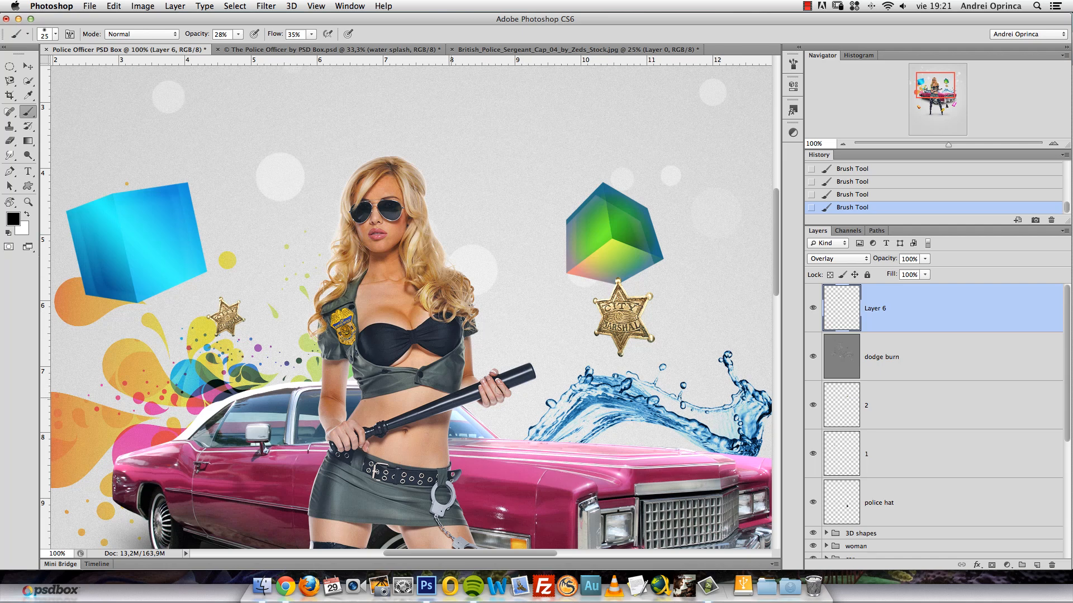
Compare the whole composition with and without the dodge burn layer.
key("super+minus")
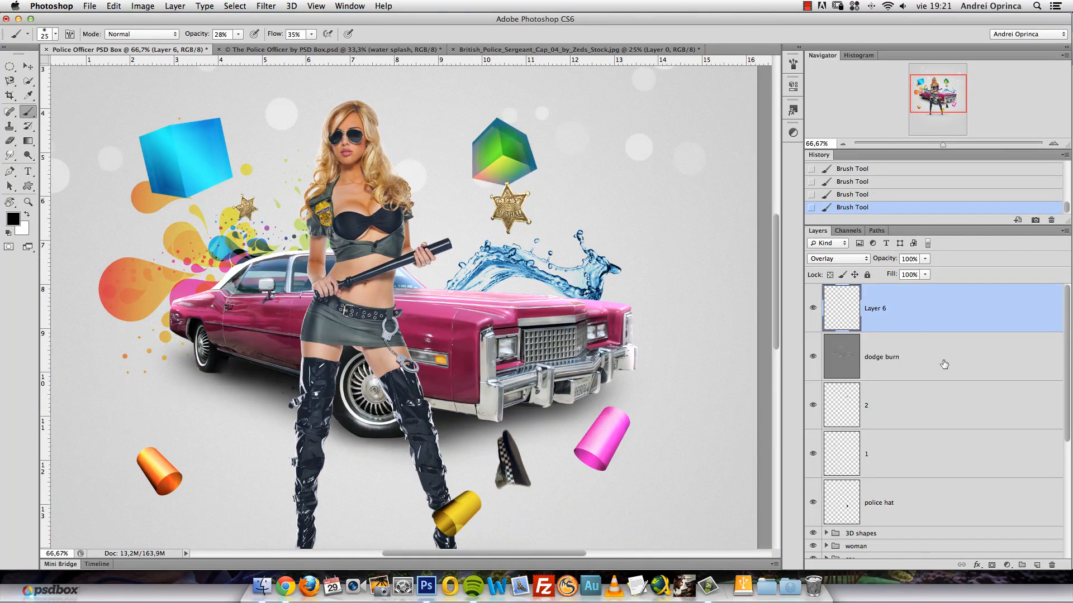
left_click(812, 356)
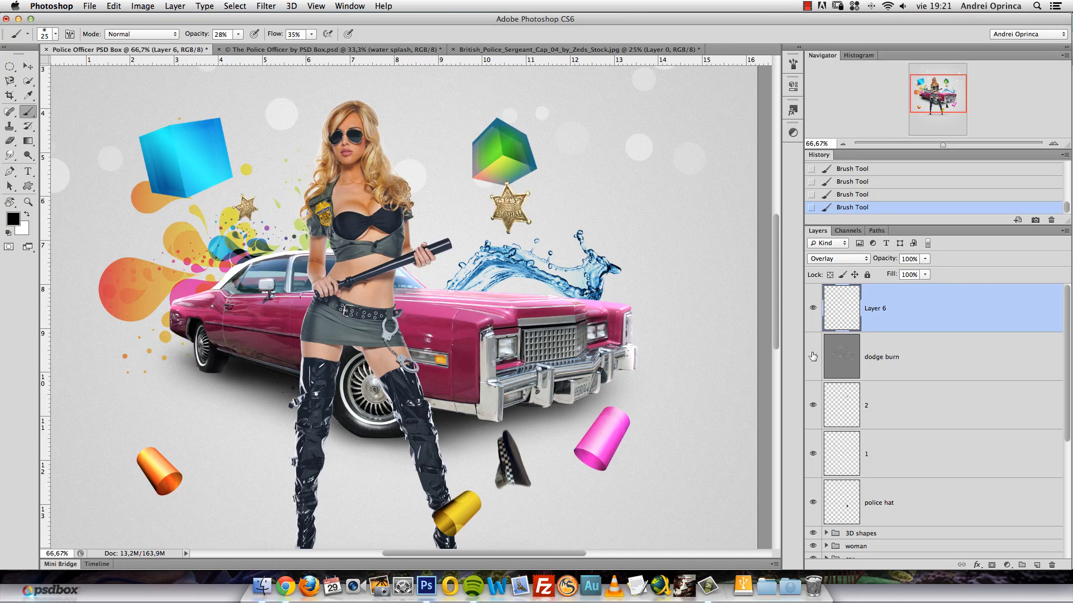
left_click(812, 357)
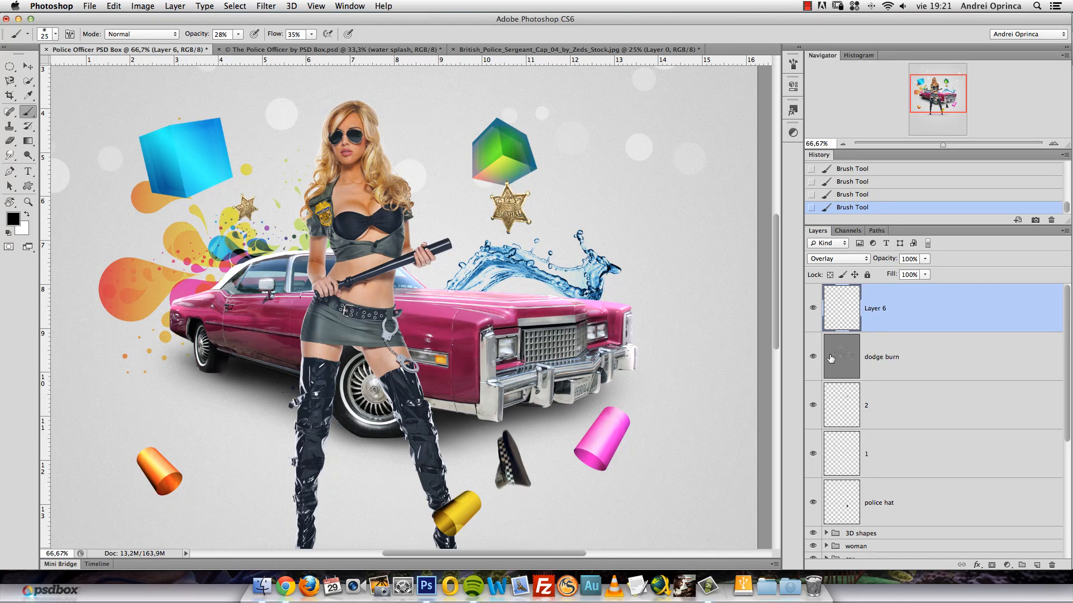
left_click(812, 357)
left_click(813, 357)
left_click(812, 356)
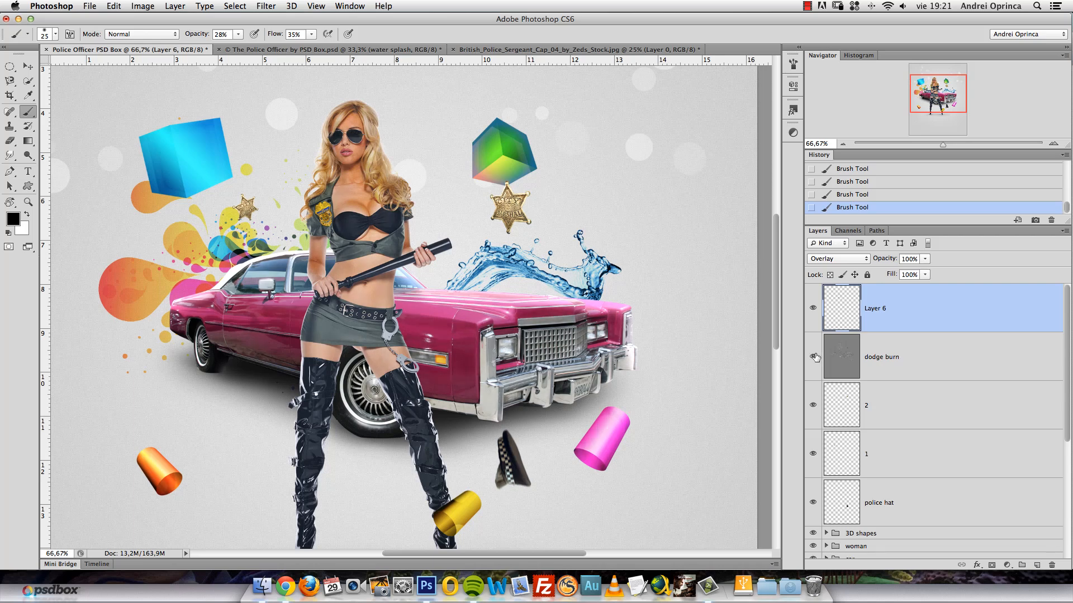
left_click(813, 357)
Duplicate the dodge burn layer and group the original with its copy.
left_click(907, 347)
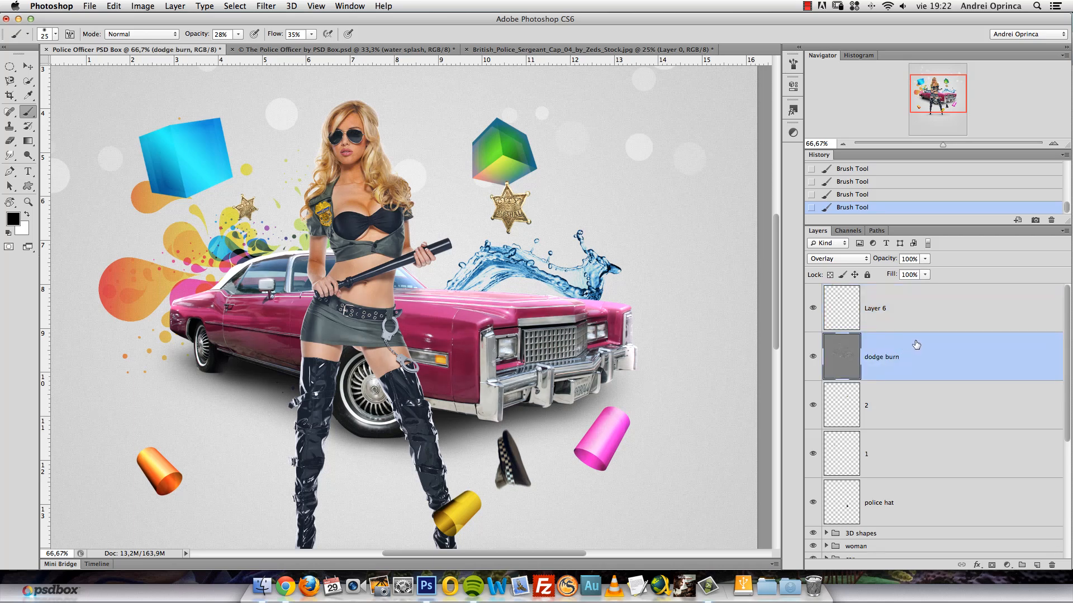
left_click_drag(916, 346, 897, 338)
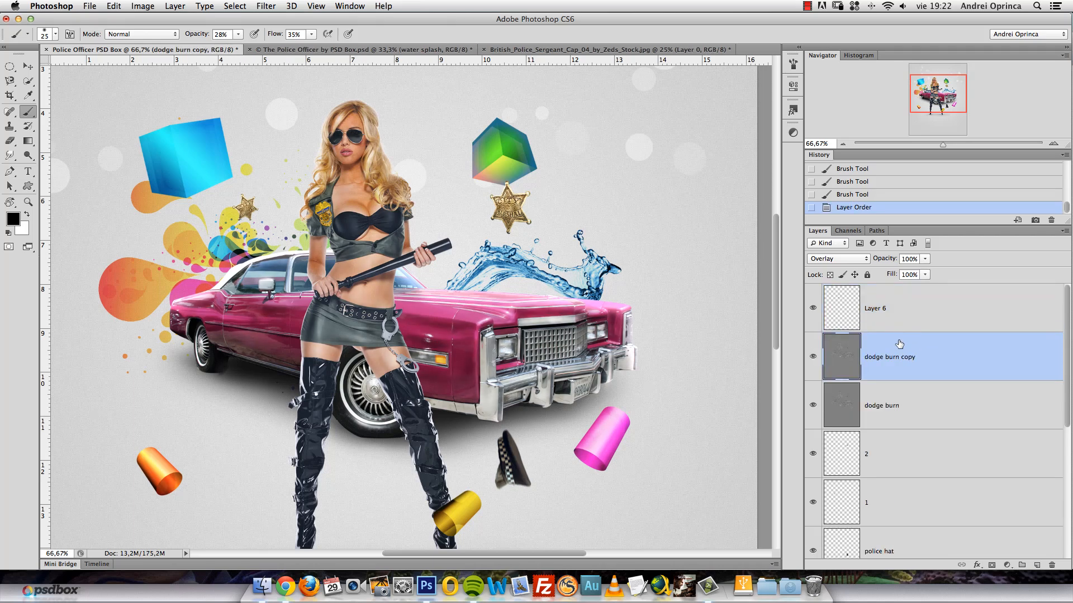
left_click(918, 395, "shift")
key("super+g")
Compare the composition with and without the grouped dodge burn layers.
left_click(813, 339)
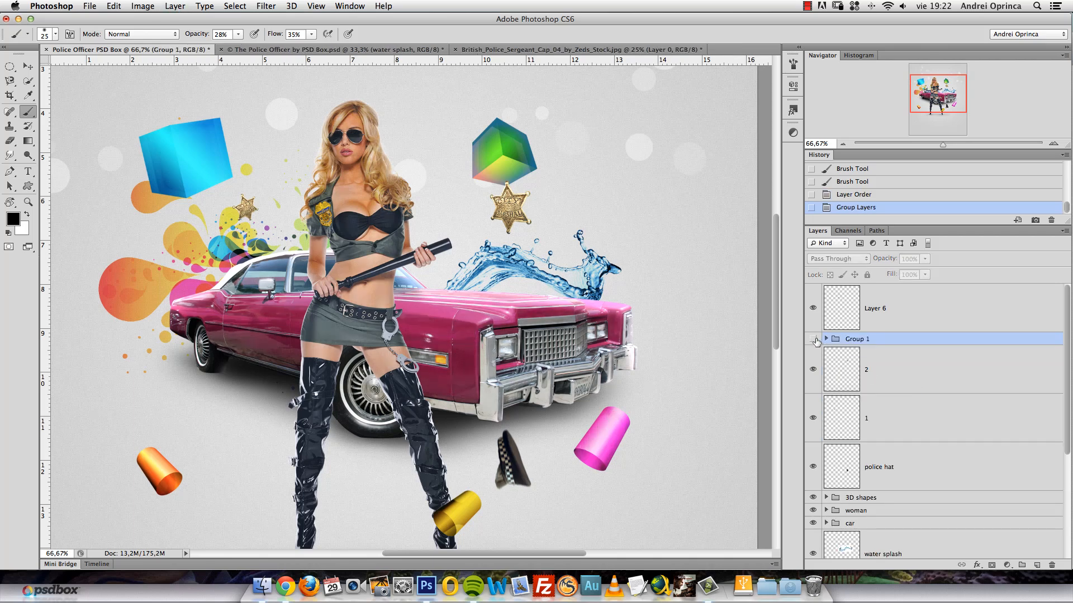
left_click(813, 339)
left_click(813, 339)
left_click(814, 339)
Switch to The Police Officer by PSD Box.psd, select its Dodge burn group and examine the woman and car up close.
left_click(334, 50)
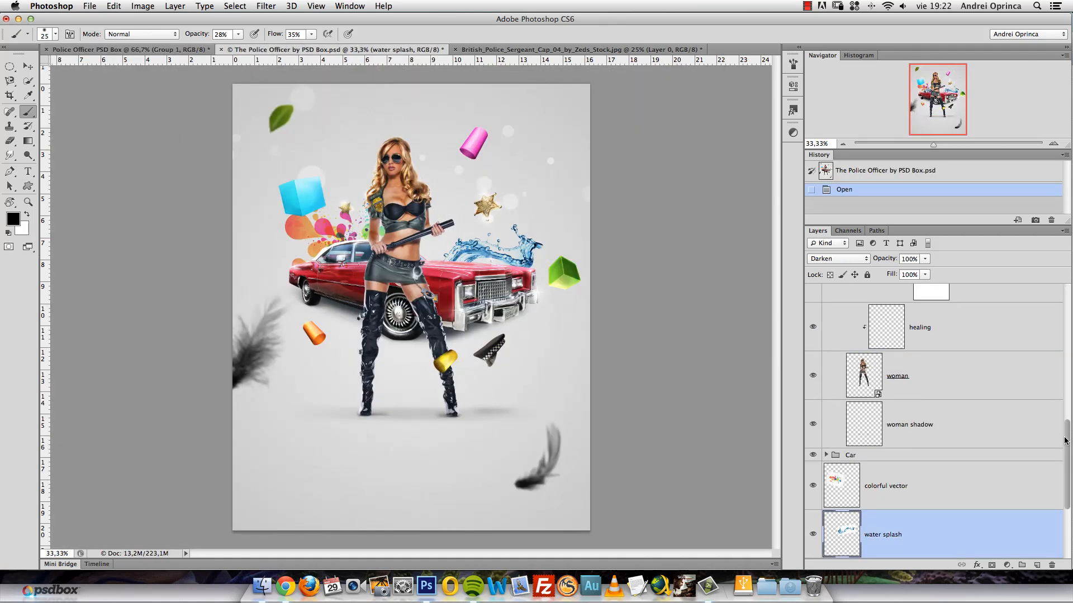
mouse_move(1067, 442)
left_mouse_down()
mouse_move(1068, 303)
mouse_move(1062, 360)
left_mouse_up()
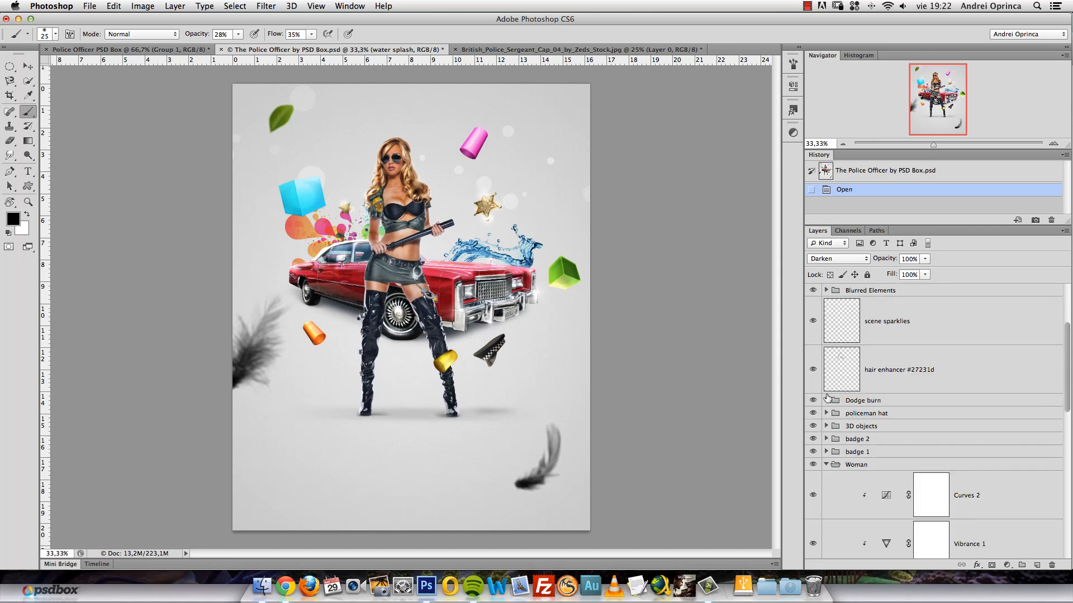
left_click(849, 400)
key("super+space")
left_click(420, 204, "super")
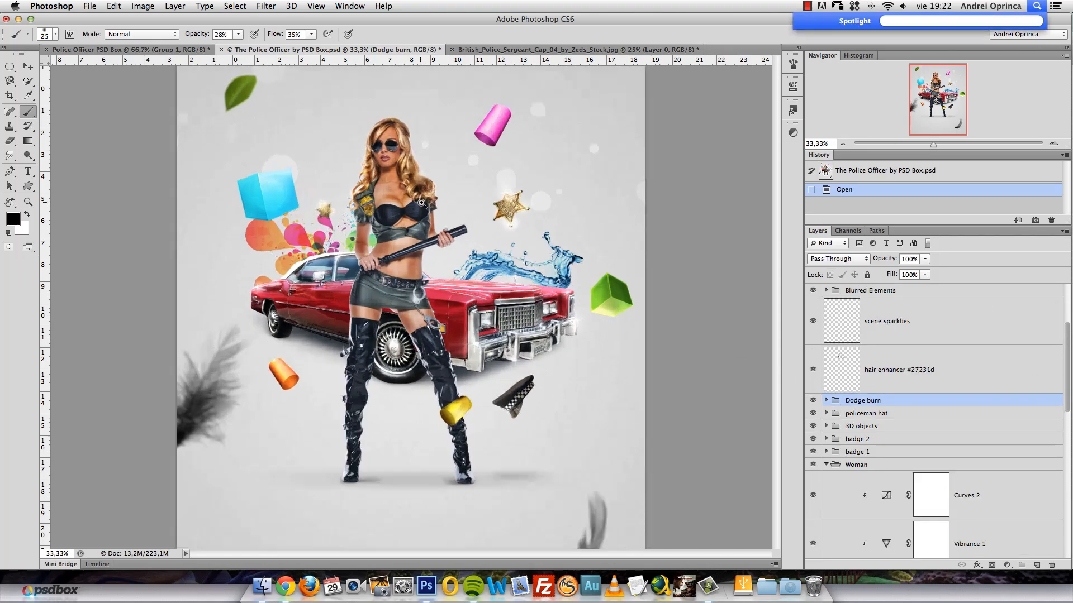
left_click_drag(467, 231, 486, 264)
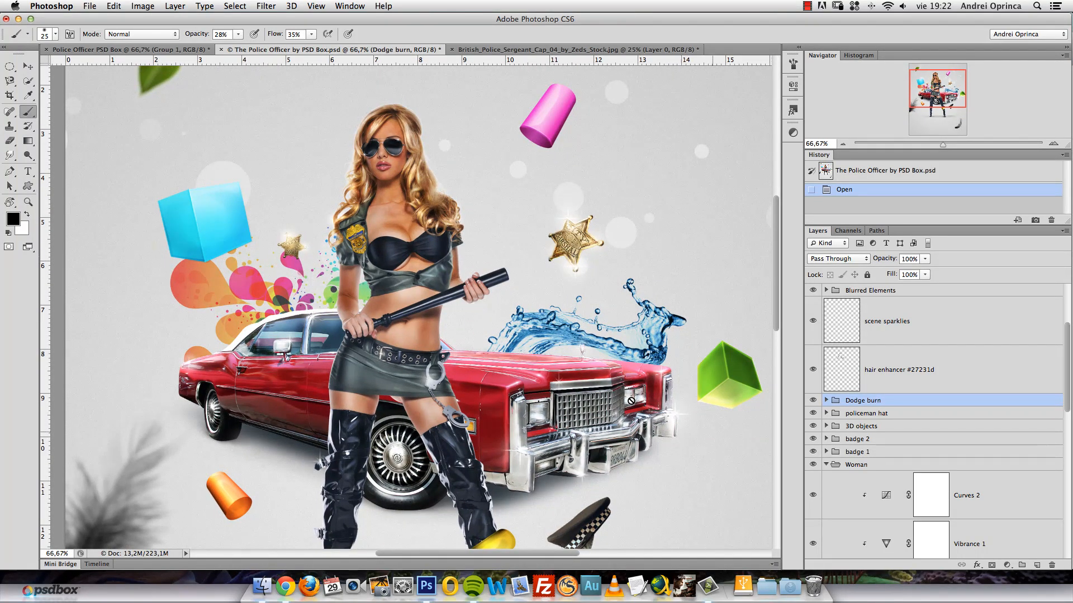
Compare the finished composition with and without its Dodge burn group.
left_click(813, 400)
left_click(813, 400)
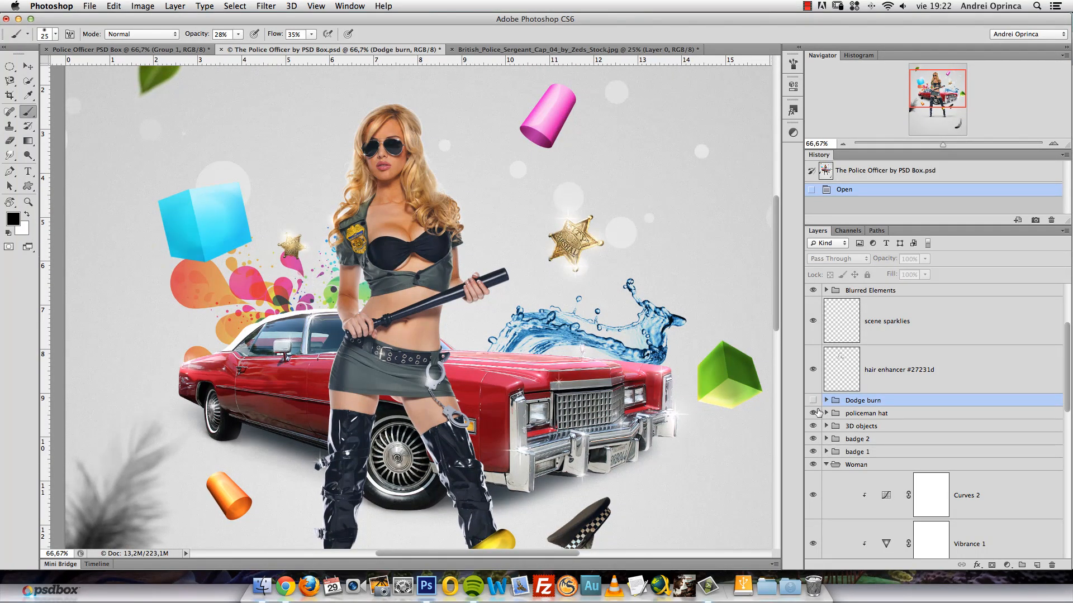
left_click(813, 400)
left_click(814, 403)
left_click(813, 402)
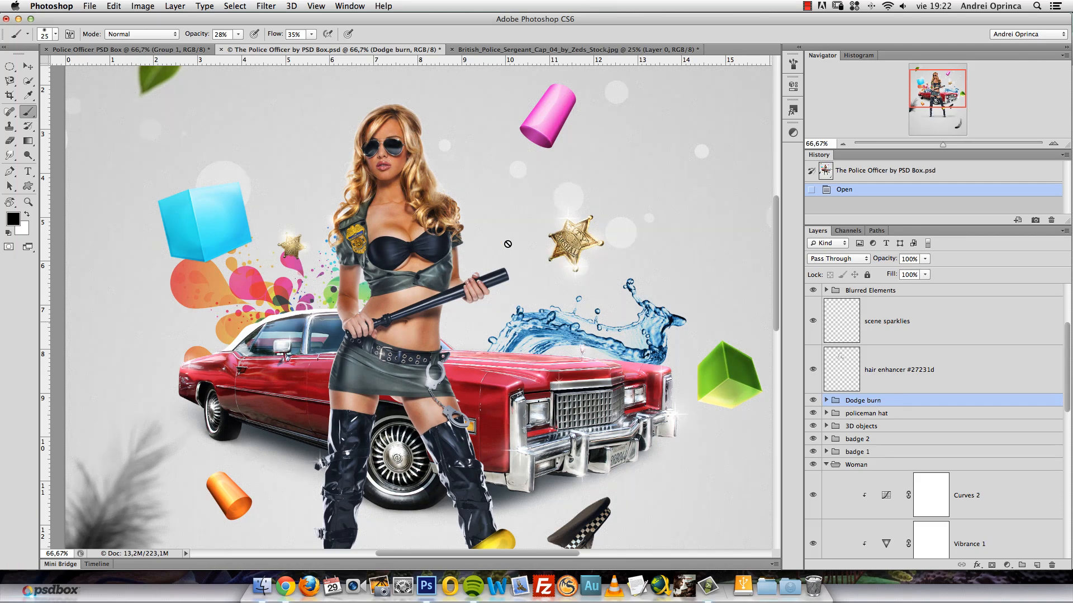
left_click(813, 400)
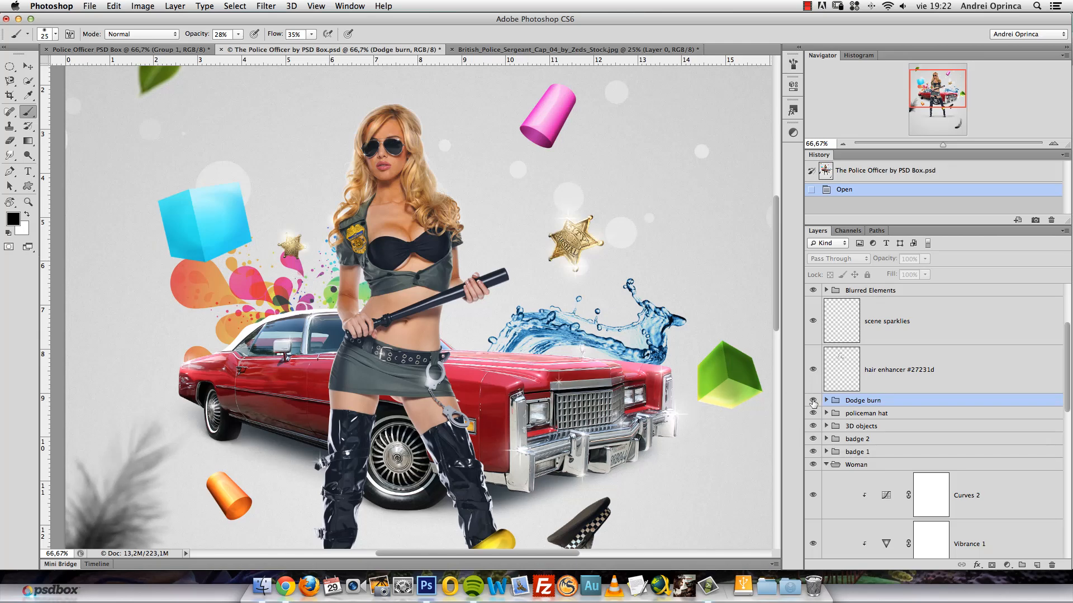
left_click(813, 401)
left_click(813, 401)
left_click(813, 401)
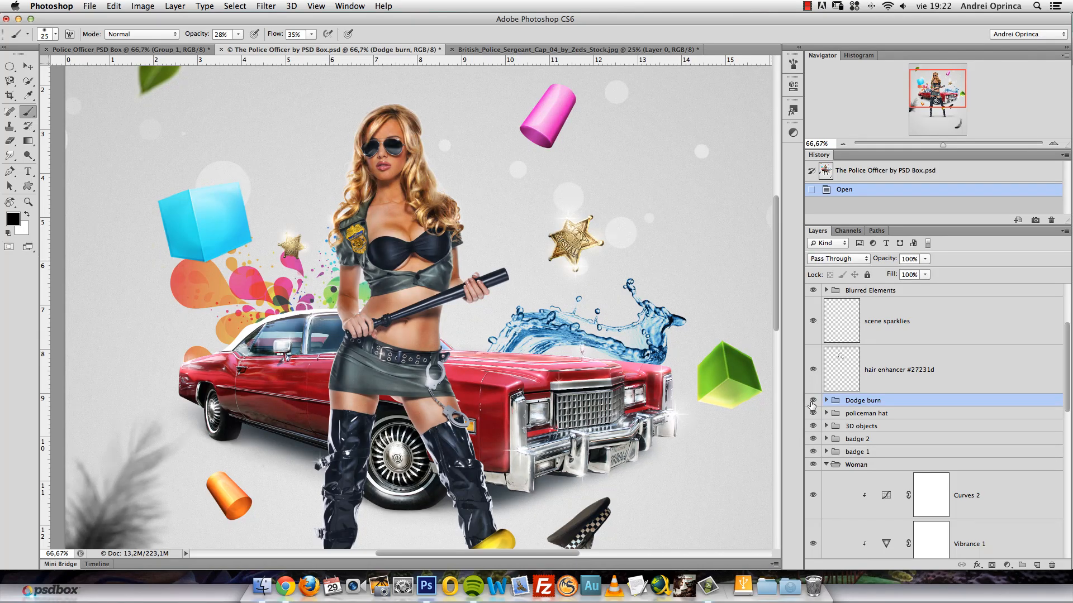
Switch back to the Police Officer PSD Box document and add a new Normal-mode layer above Layer 6.
left_click(180, 50)
left_click_drag(487, 292, 493, 281)
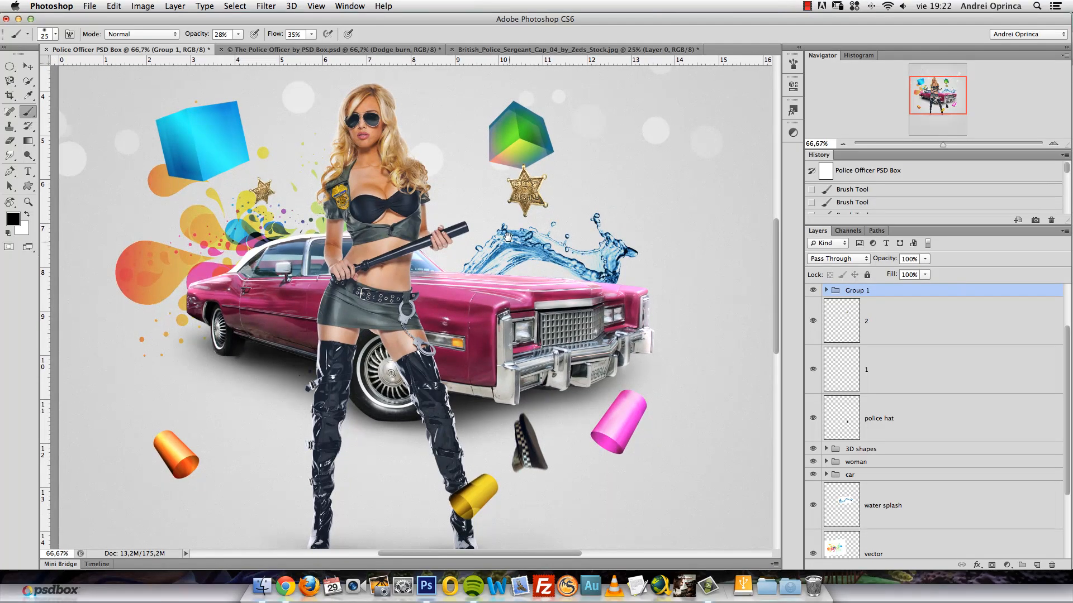
left_click_drag(525, 210, 519, 229)
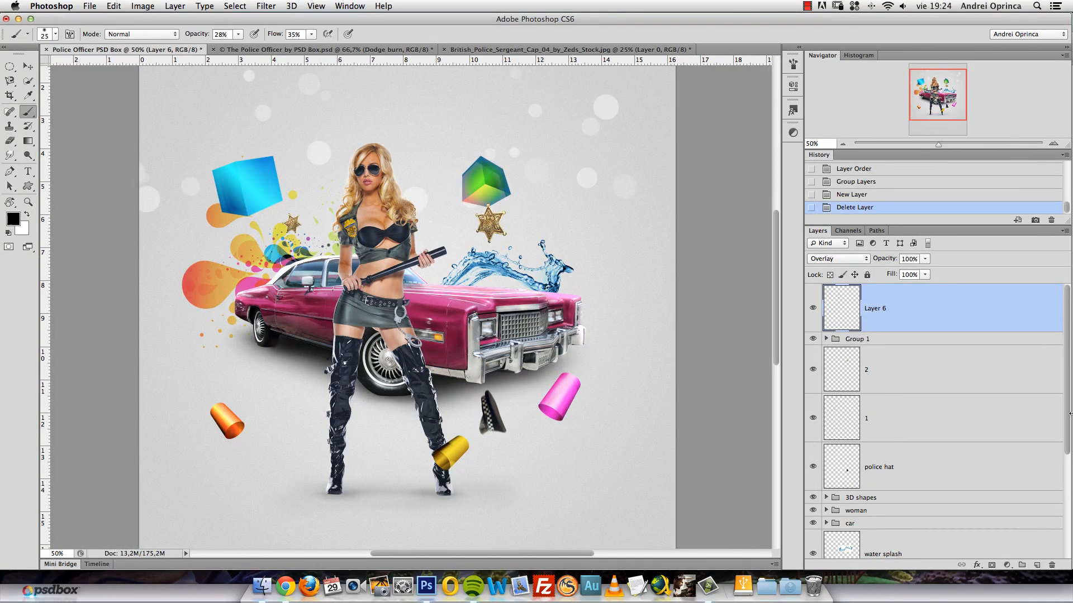
left_click(1037, 565)
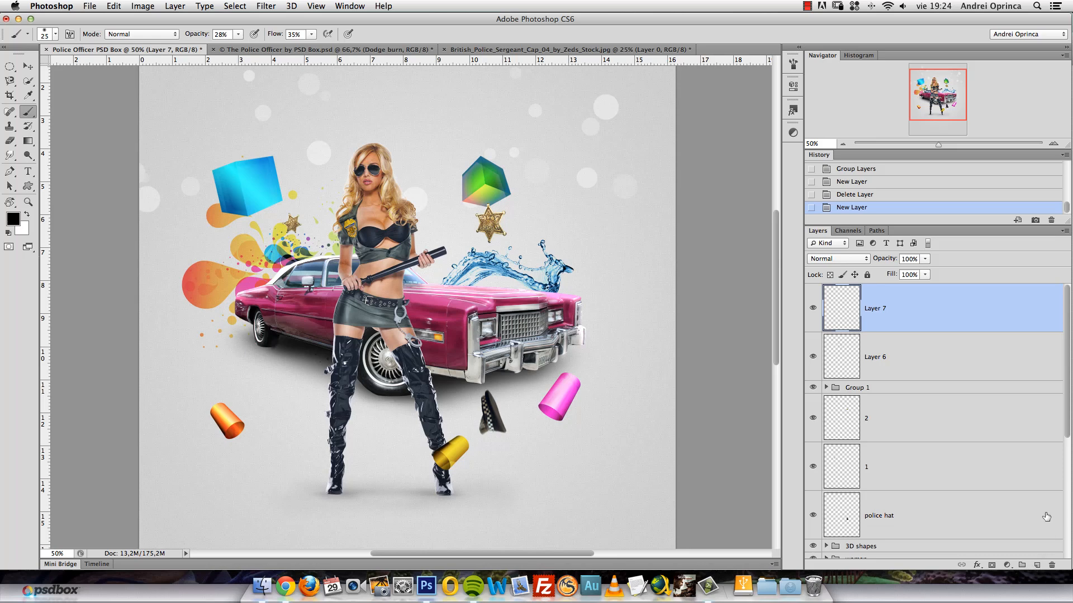
left_click(844, 260)
left_click(928, 311)
Set up a soft white brush at 49 px, 0% hardness, 63% opacity and 67% flow.
left_click(26, 215)
key("super+space")
left_click(190, 226)
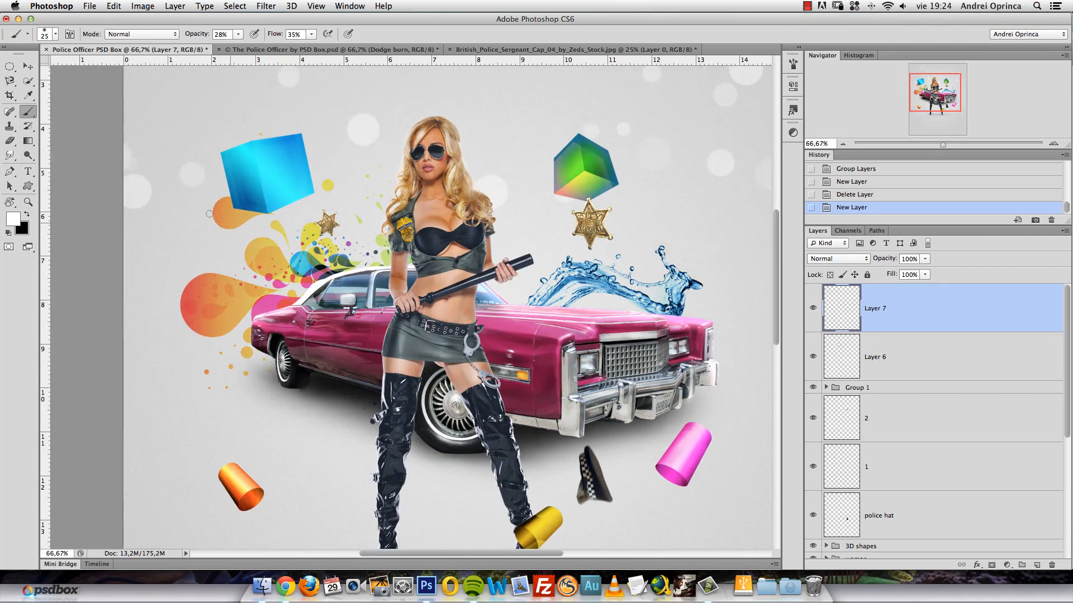
left_click_drag(311, 34, 385, 57)
left_click(238, 34)
mouse_move(238, 46)
left_mouse_down()
mouse_move(314, 40)
mouse_move(302, 51)
left_mouse_up()
right_click(331, 172)
left_click_drag(364, 204, 364, 203)
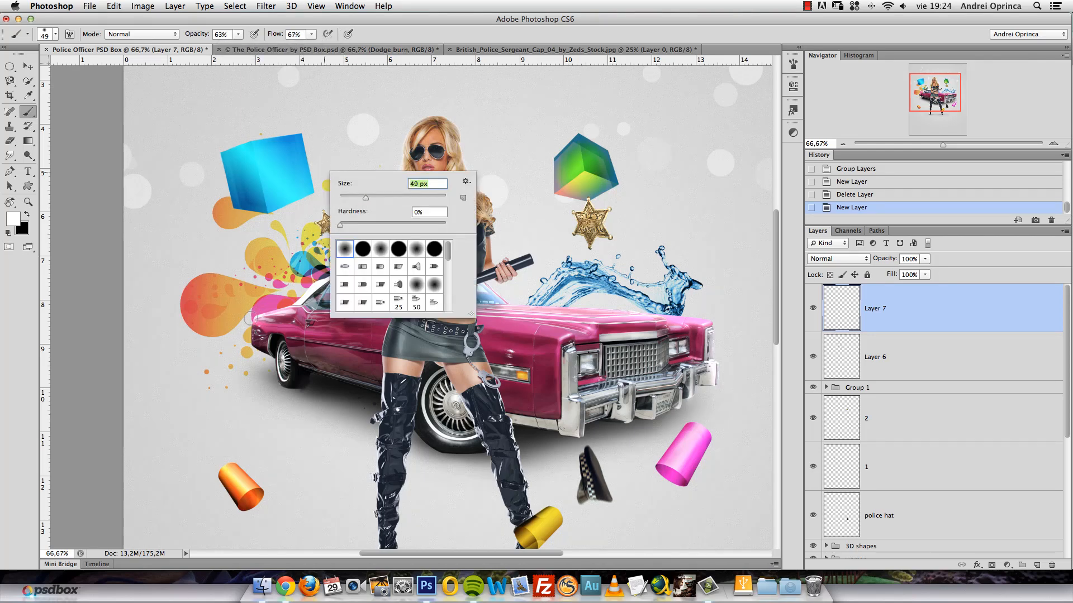
Paint soft white glows over the car's rear edge, hood and front end on the new layer, enlarging the brush to 200 px.
left_click_drag(249, 318, 293, 369)
mouse_move(637, 331)
left_mouse_down()
mouse_move(714, 329)
mouse_move(704, 341)
left_mouse_up()
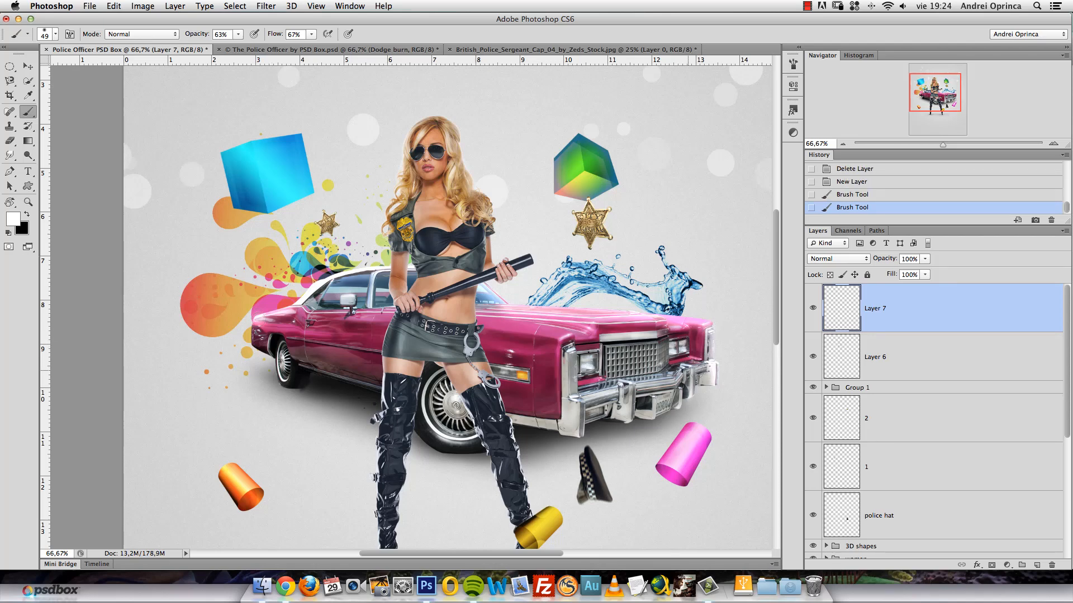
key("bracketright")
key("bracketright")
key("bracketright")
left_click(715, 370)
left_click(569, 402)
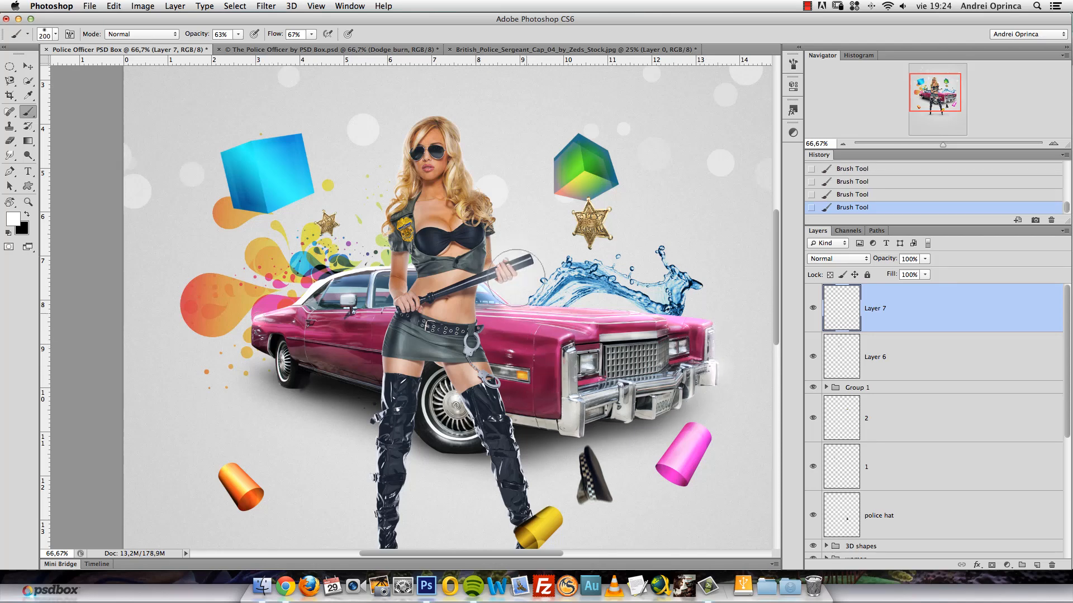
key("bracketright")
key("bracketright")
key("bracketright")
key("bracketright")
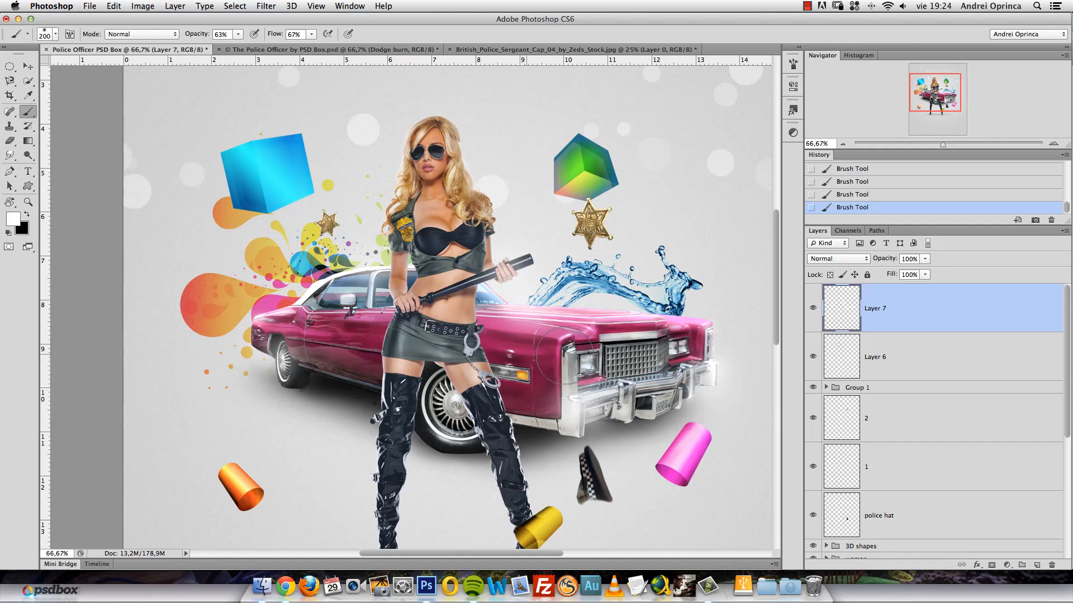
left_click(500, 352, "alt+super")
left_click(500, 352, "alt+super")
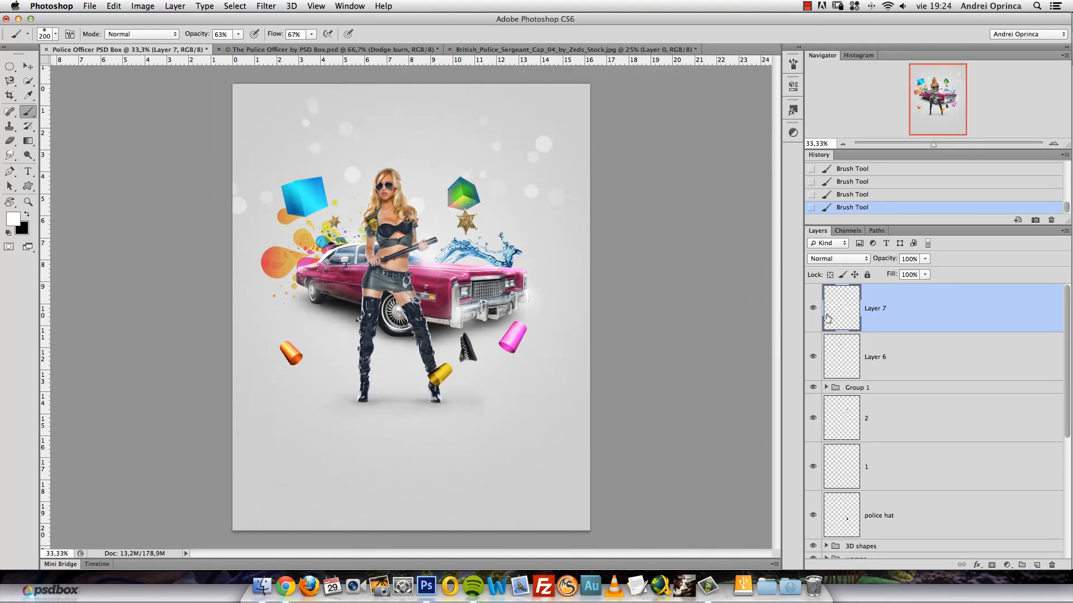
left_click(470, 222, "super")
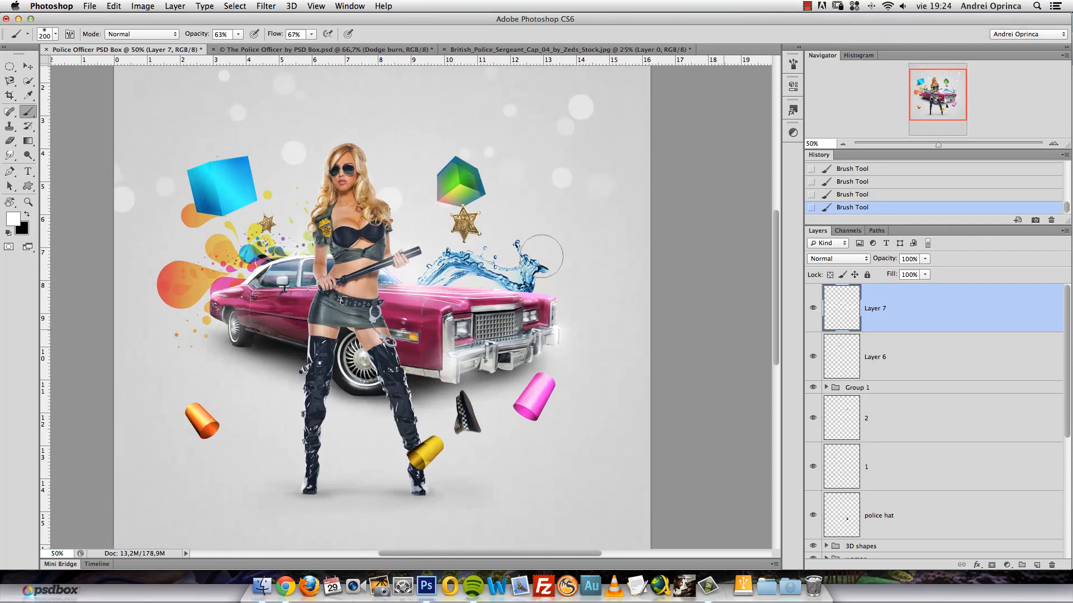
Add a Levels adjustment layer on top with RGB input levels of 11, 1.13 and 247.
left_click(1007, 565)
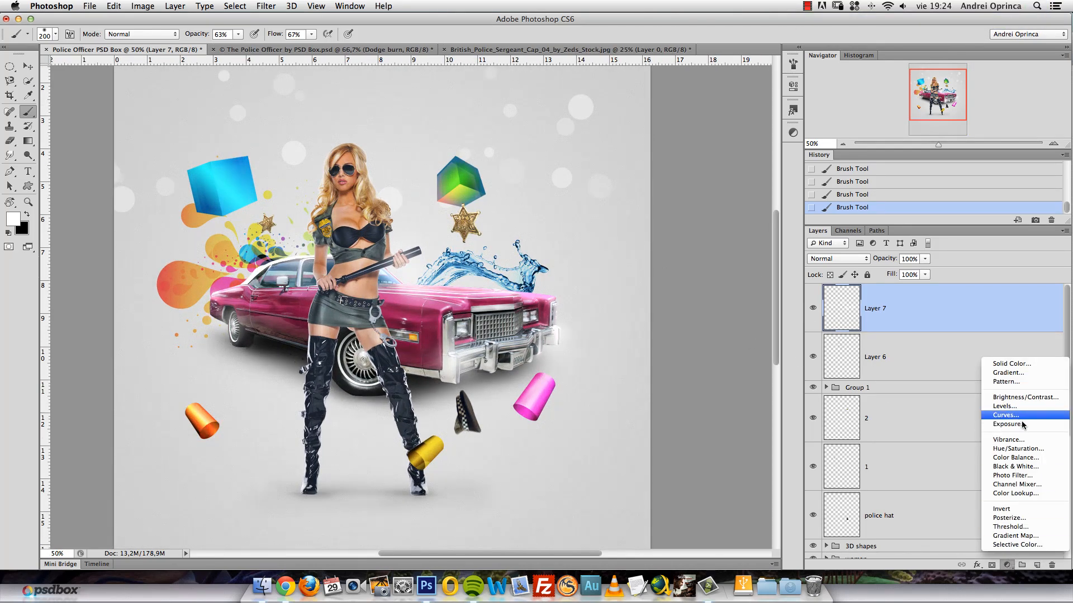
left_click(1009, 407)
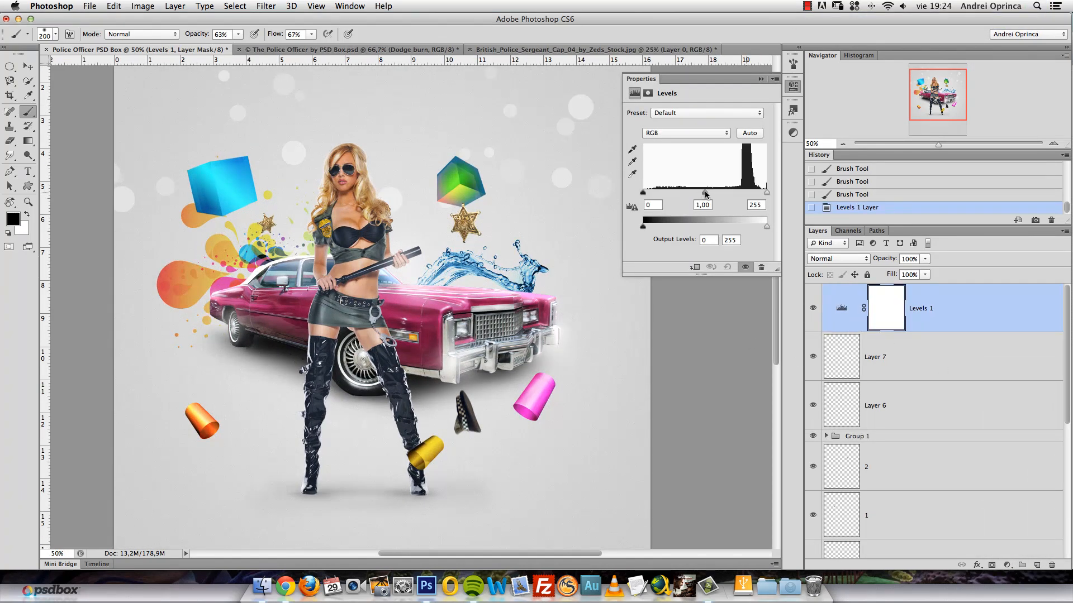
left_click_drag(762, 193, 649, 192)
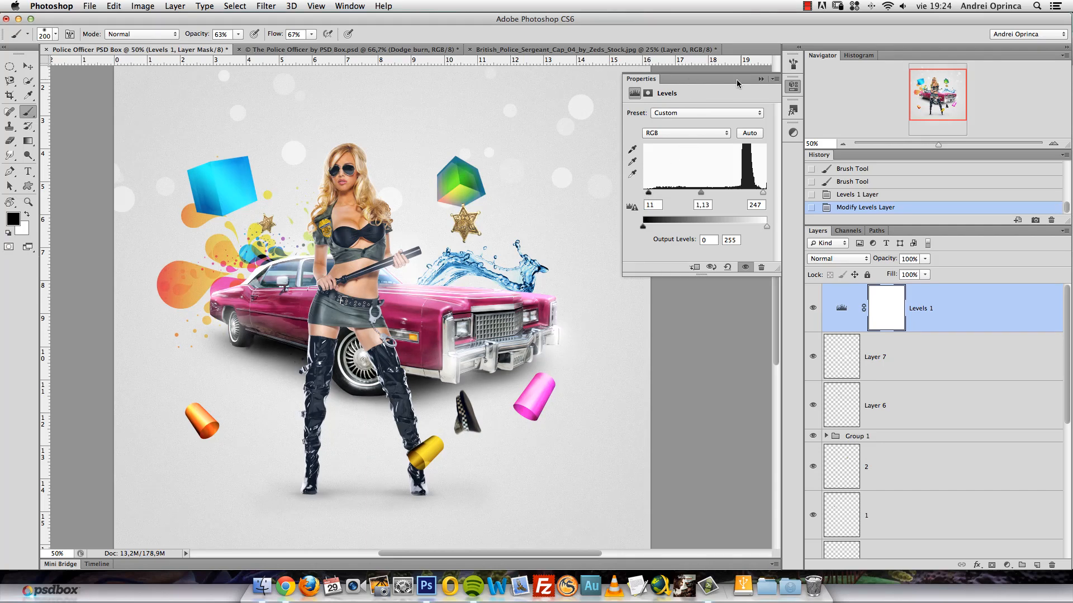
left_click(761, 78)
Add a Color Balance adjustment layer with midtones at -14 cyan-red, 0 magenta-green and +8 yellow-blue.
left_click(1008, 565)
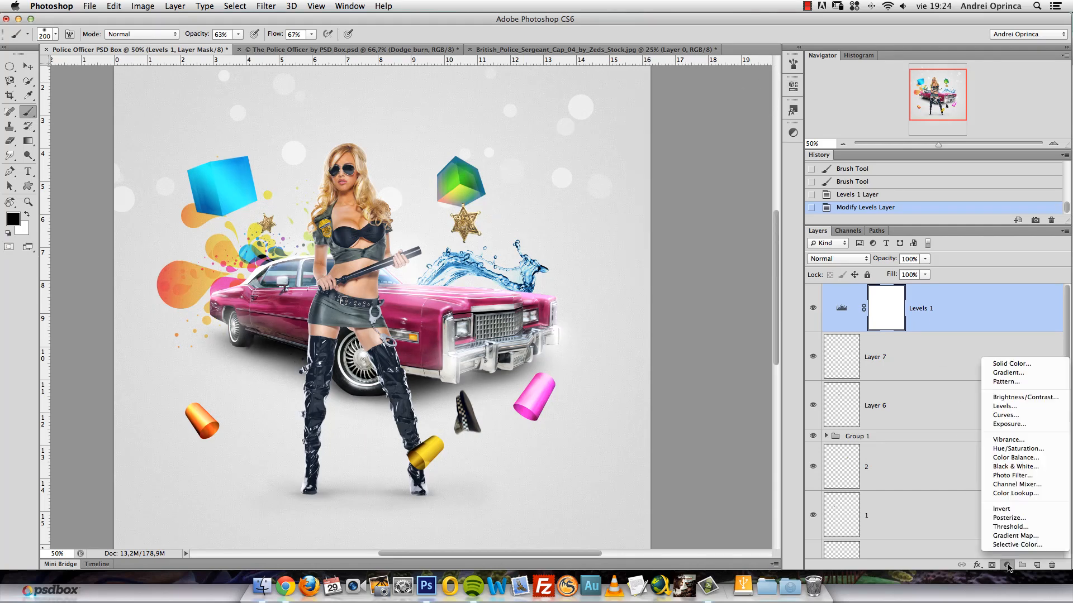
left_click(968, 419)
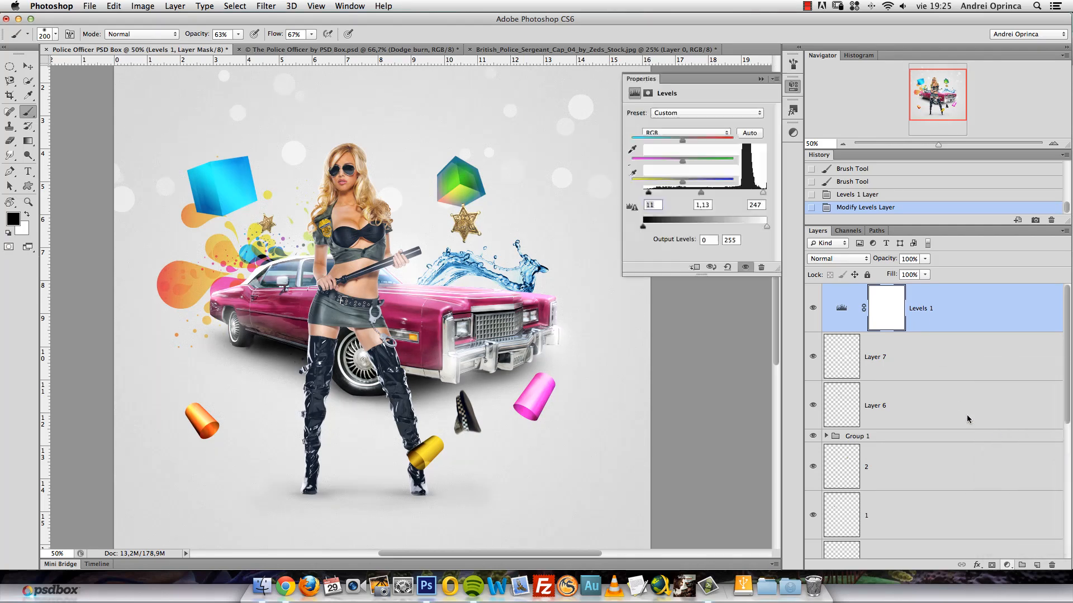
left_click_drag(682, 140, 688, 184)
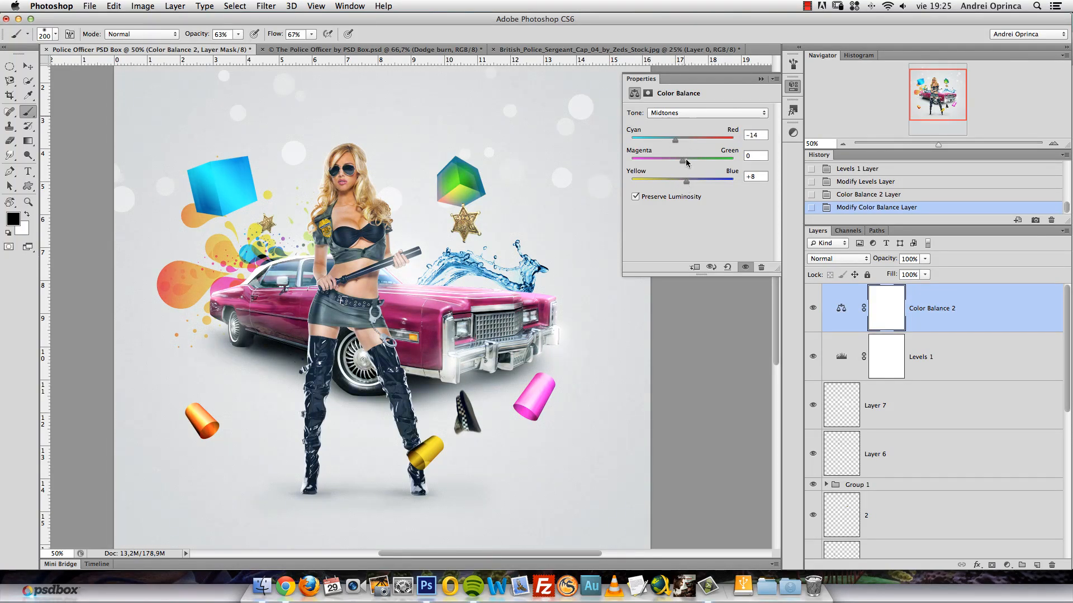
Set the Color Balance shadows to -12 cyan-red, +3 magenta-green and +8 yellow-blue.
left_click(683, 114)
left_click(673, 105)
left_click_drag(680, 141, 687, 184)
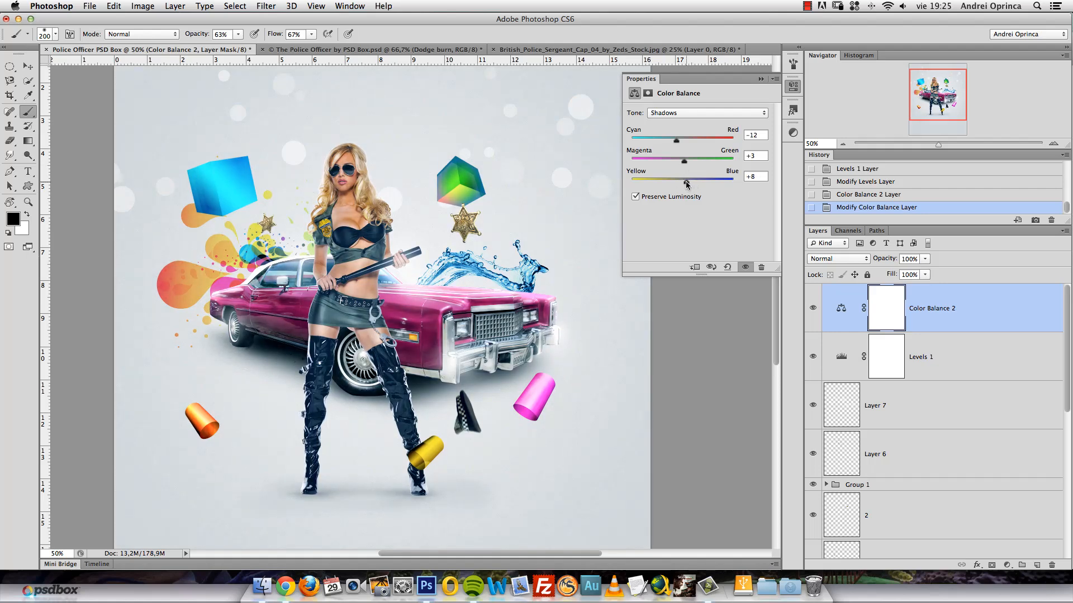
left_click(761, 79)
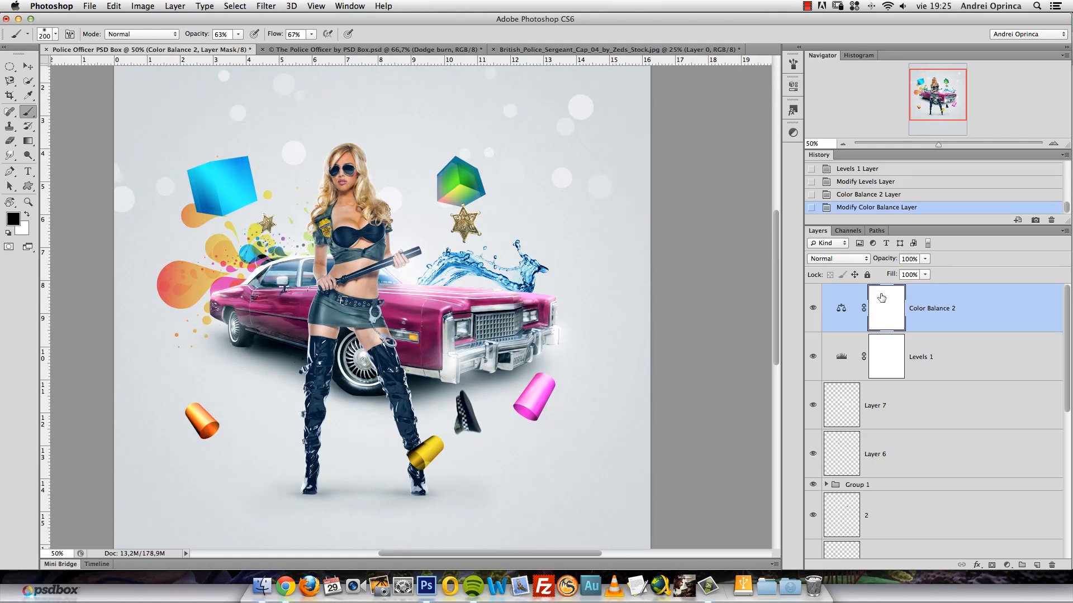
key("super+space")
left_click(340, 154, "super")
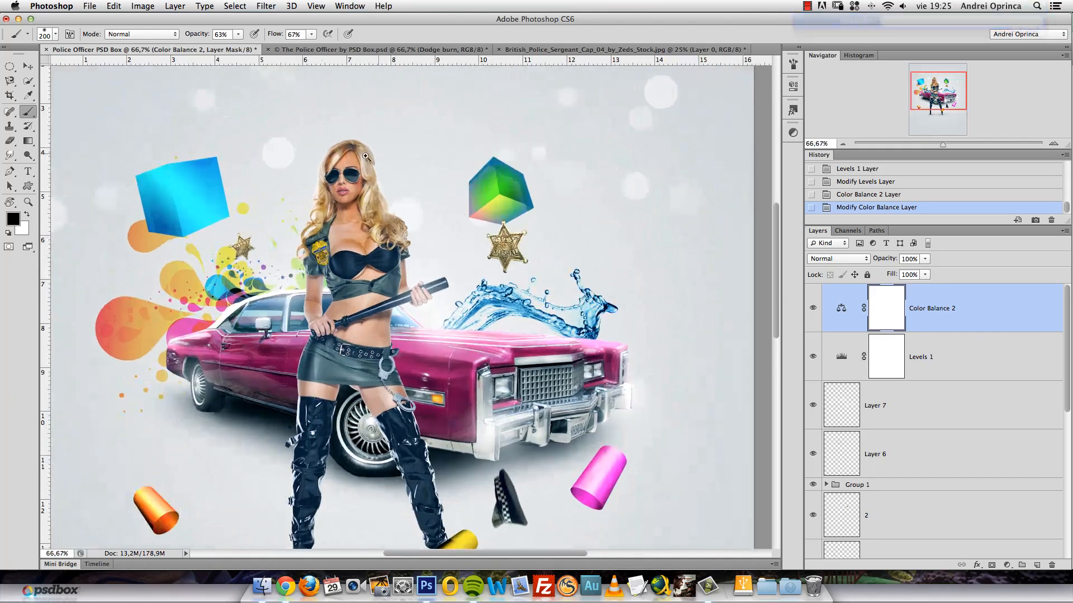
left_click_drag(463, 243, 466, 214)
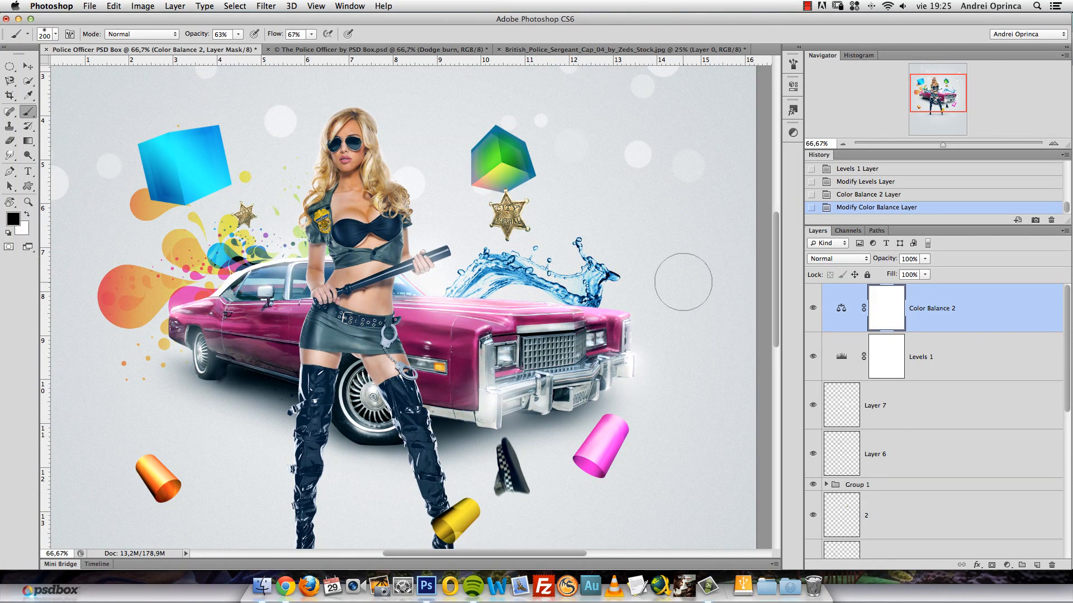